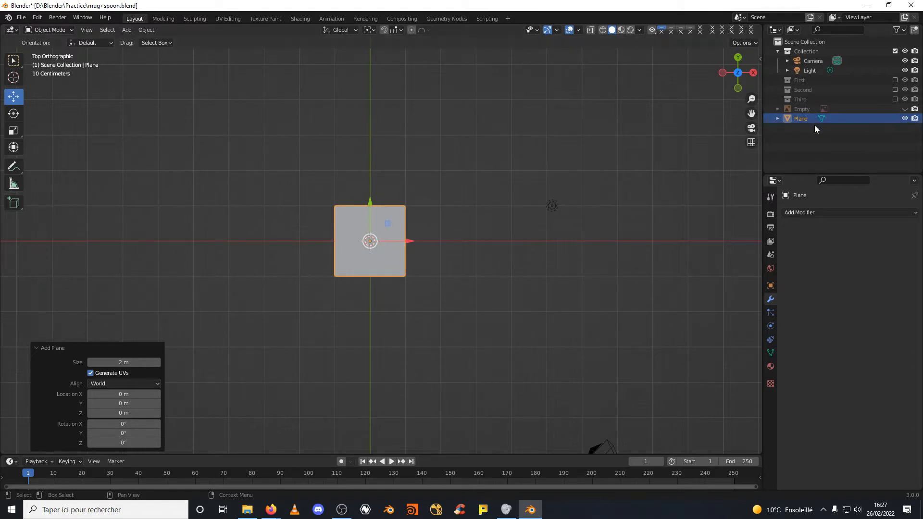
left_click(904, 108)
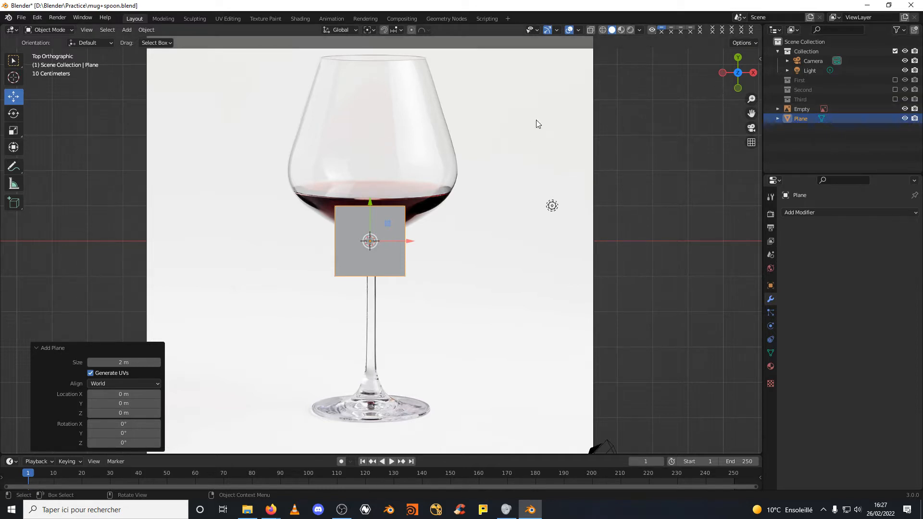
key("shift+a")
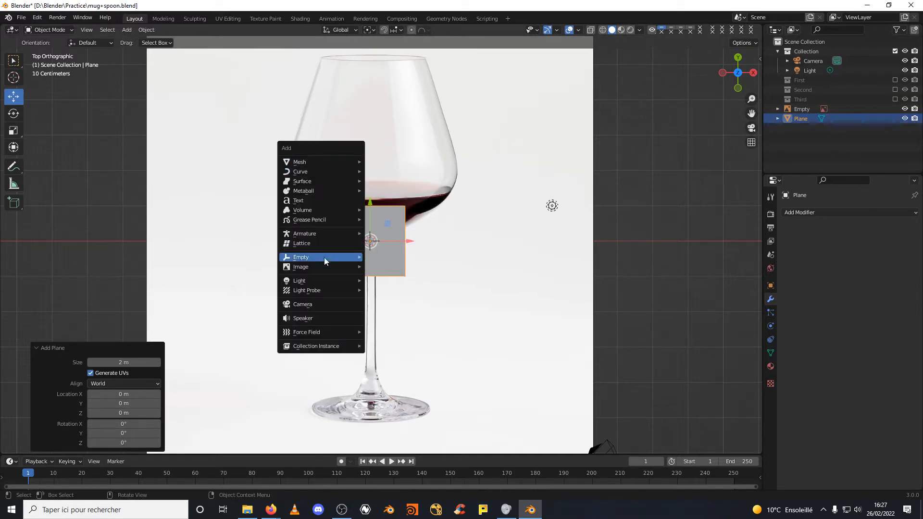
mouse_move(323, 267)
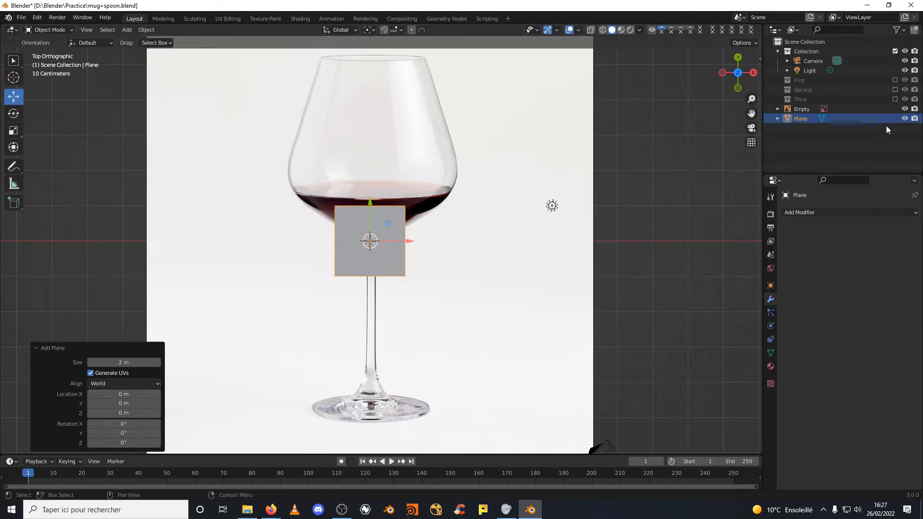
left_click(905, 110)
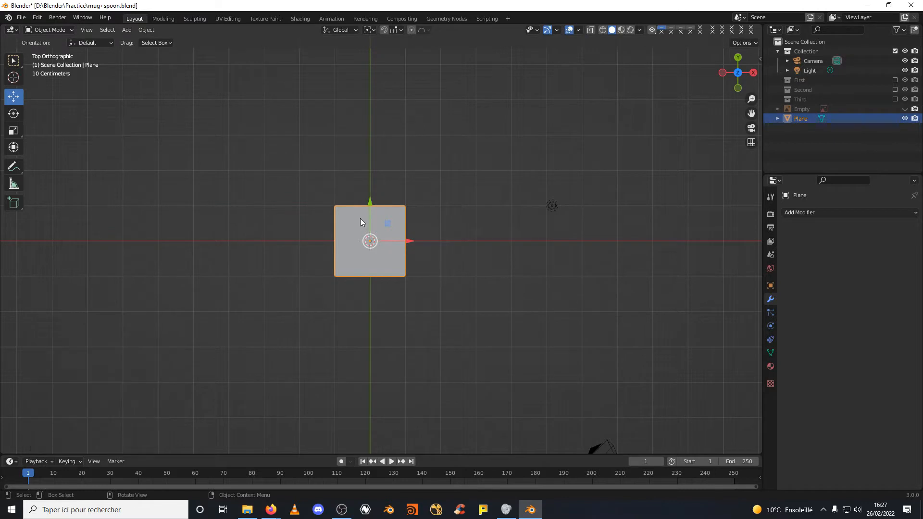
In Edit Mode with vertex selection, delete three of the plane's vertices, keeping only the upper-right one.
left_click(56, 31)
left_click(56, 47)
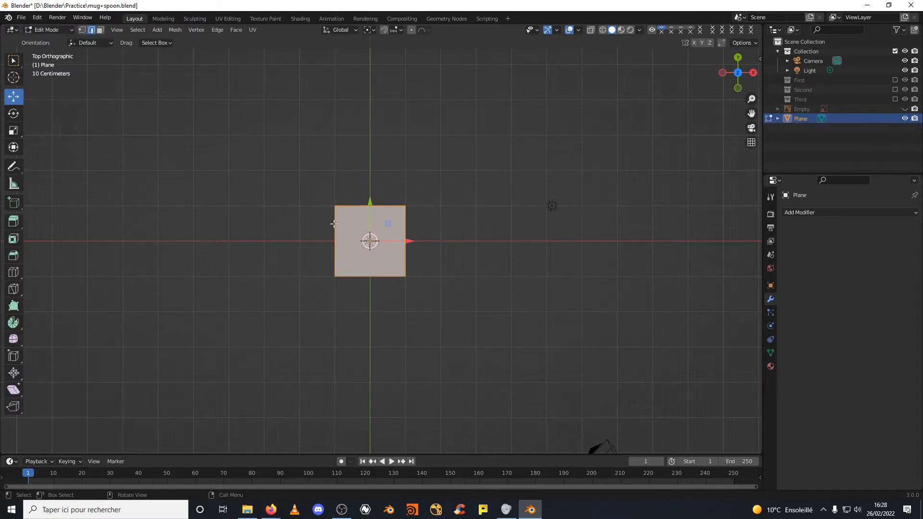
left_click(82, 30)
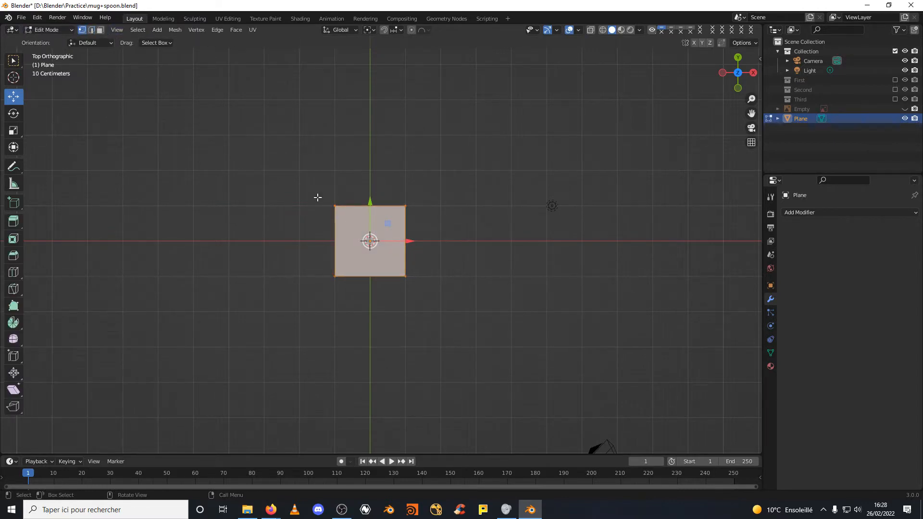
left_click_drag(316, 194, 360, 297)
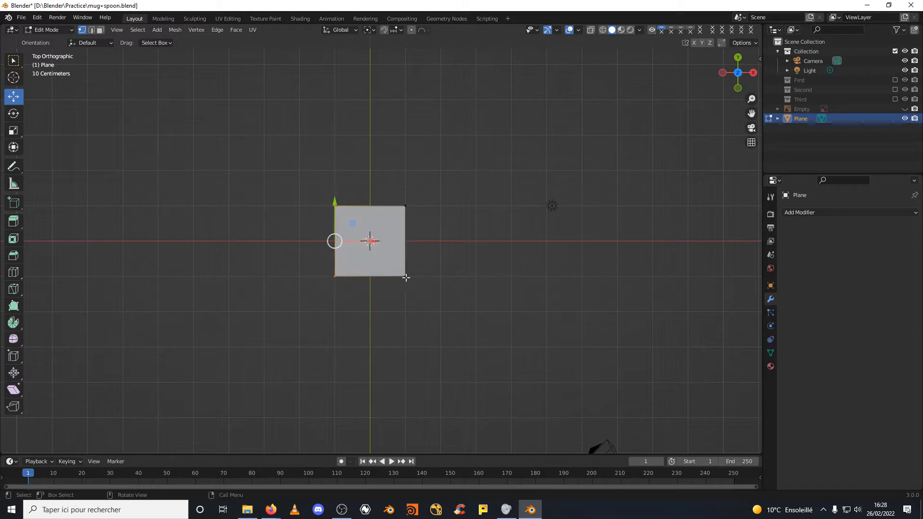
left_click(406, 277, "shift")
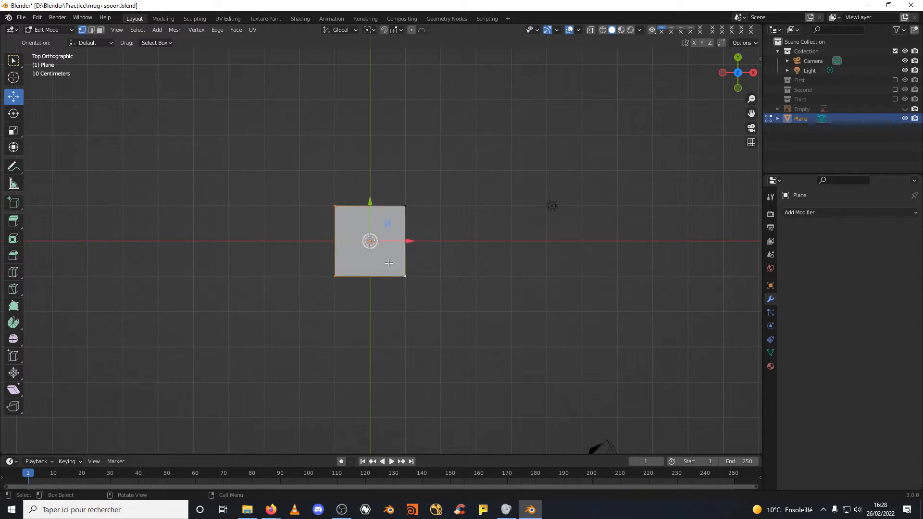
key("x")
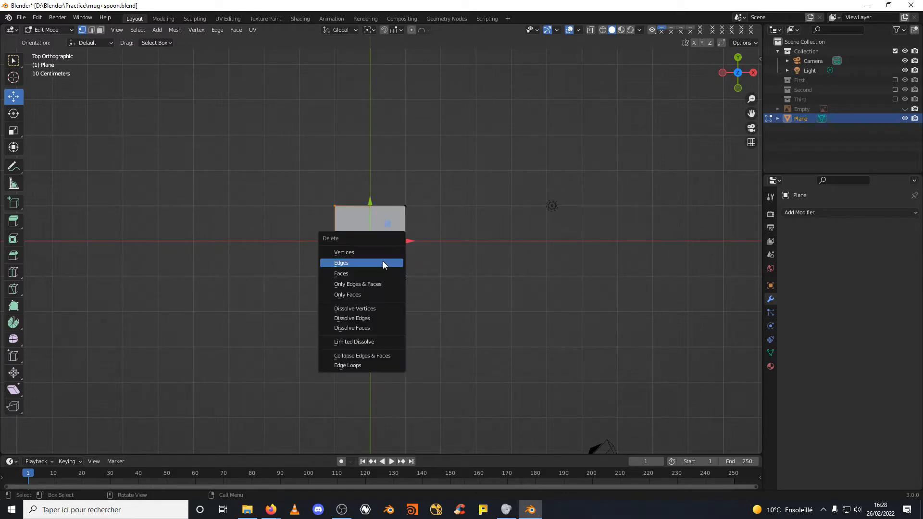
left_click(362, 251)
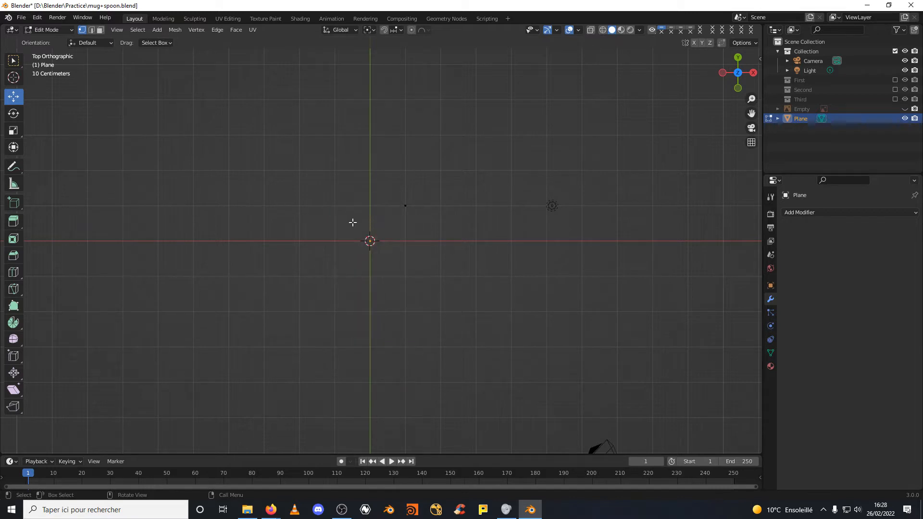
Show the wine glass reference image and move the remaining vertex about 0.56 m in X and 4.16 m in Y onto the rim's right end.
left_click_drag(402, 199, 418, 220)
left_click(905, 110)
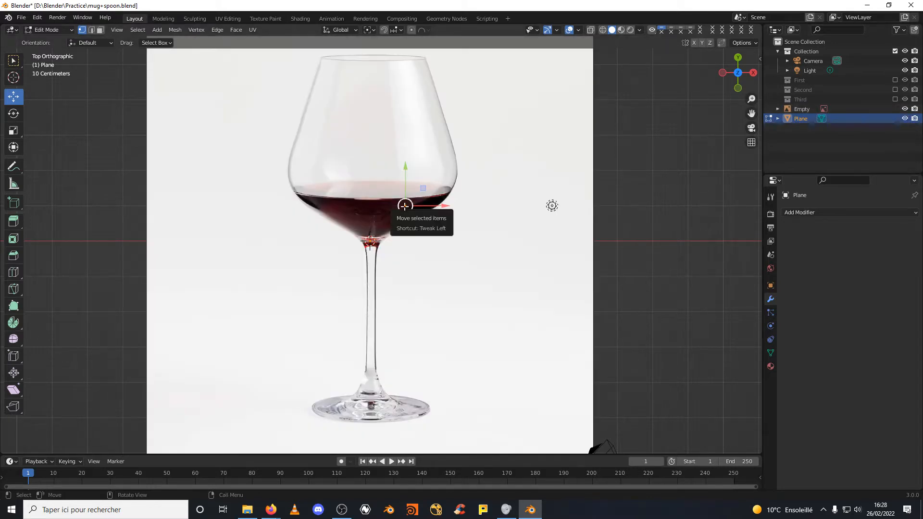
left_click_drag(405, 205, 425, 58)
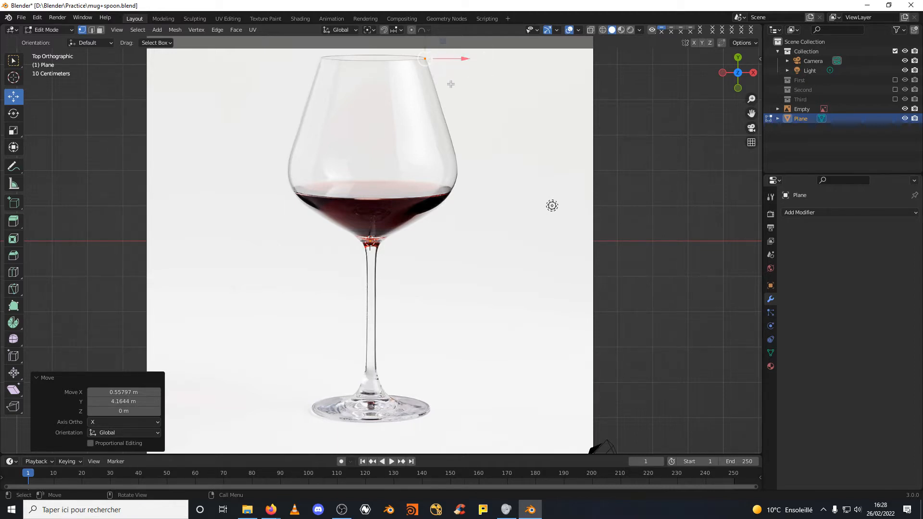
Extrude a chain of vertices from the rim down the bowl's right outline to the bowl's widest point.
middle_click_drag(455, 92, 450, 122, "shift")
scroll(450, 118, "down", 1)
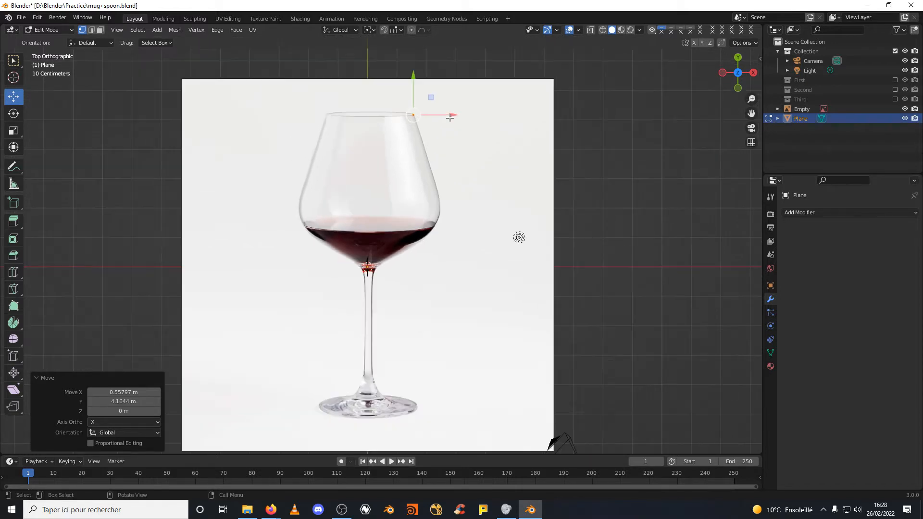
scroll(420, 134, "up", 2)
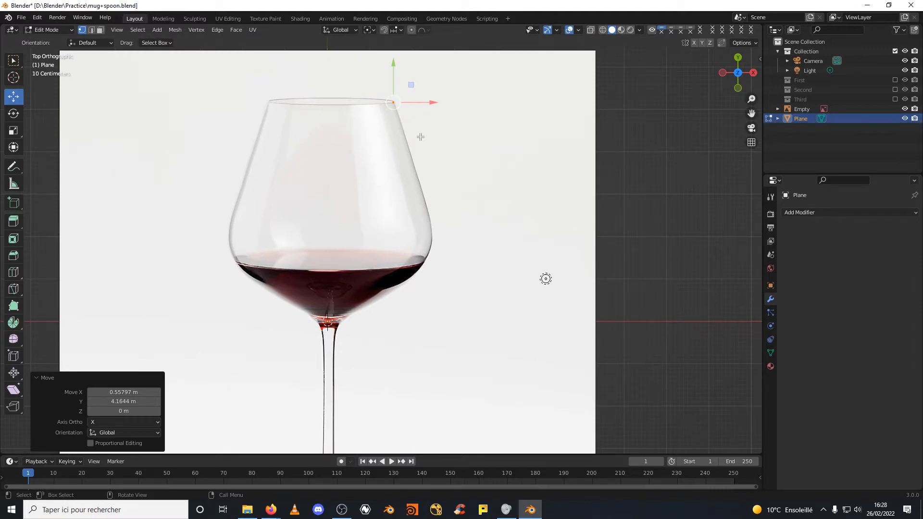
key("g")
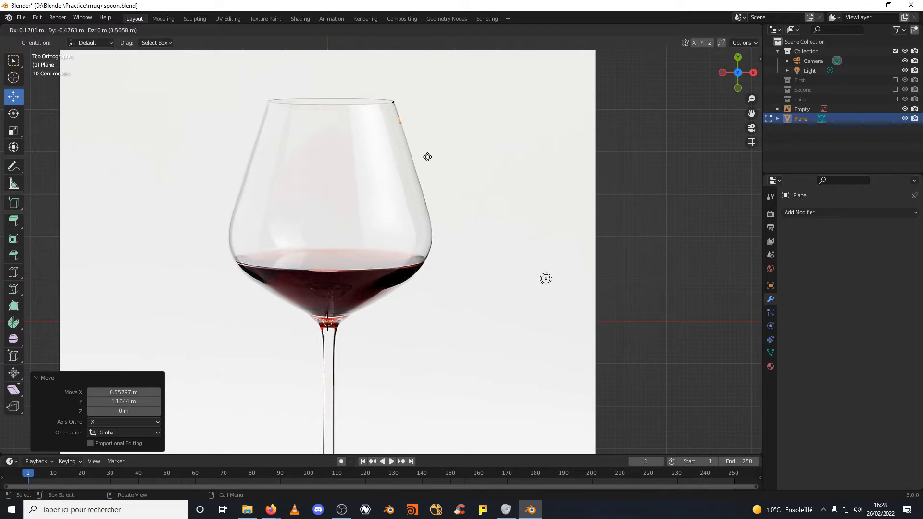
left_click(428, 156)
key("e")
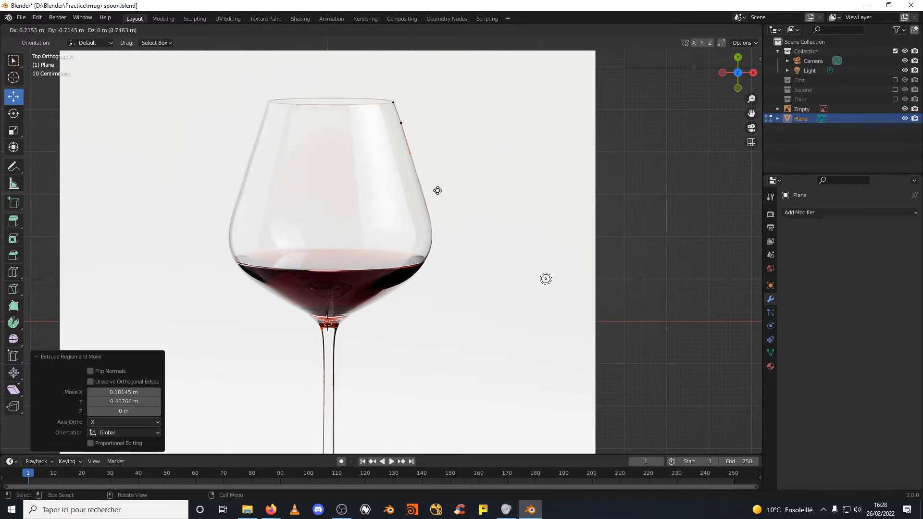
left_click(437, 190)
key("e")
left_click(447, 223)
key("e")
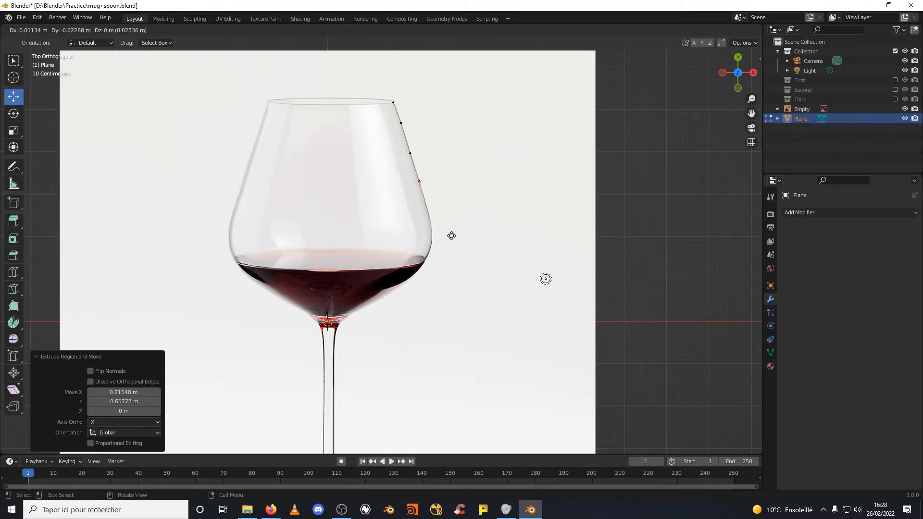
left_click(457, 258)
key("e")
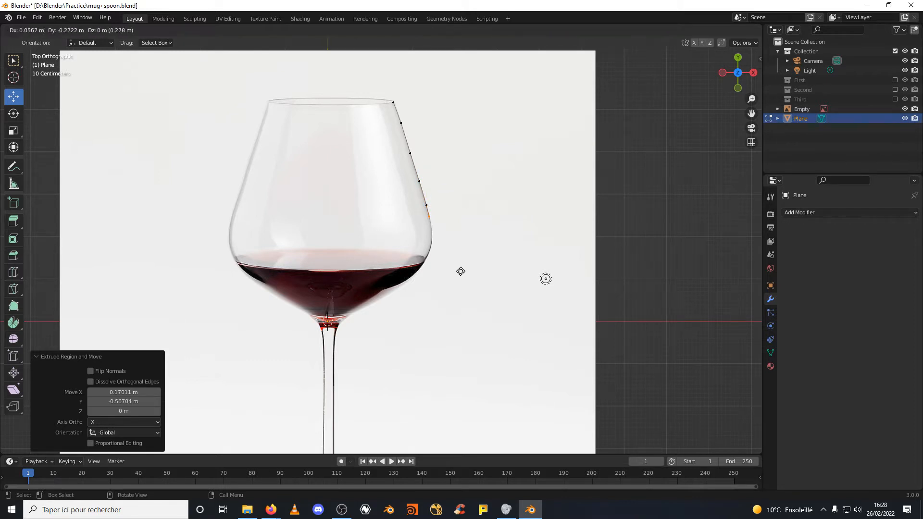
left_click(461, 276)
key("e")
left_click(462, 295)
Extrude vertices along the bowl's lower right curve from its widest point in towards the stem.
key("e")
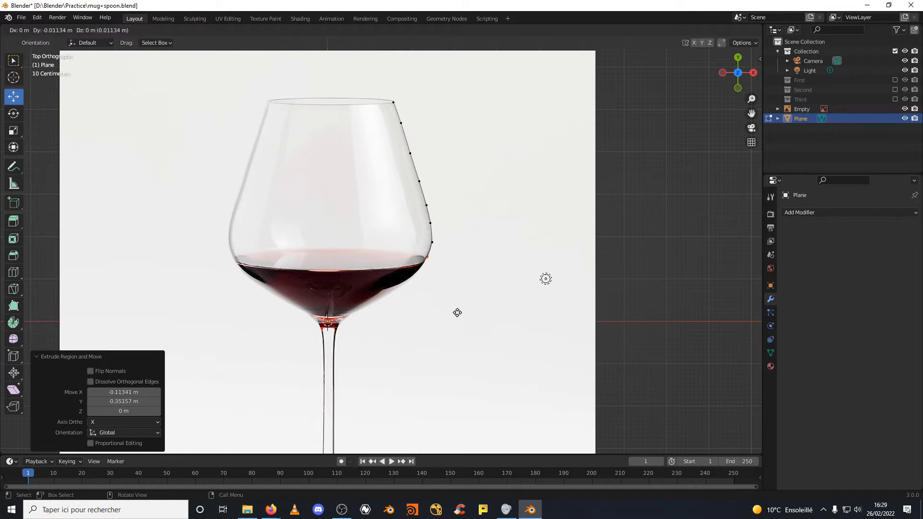
left_click(442, 329)
key("e")
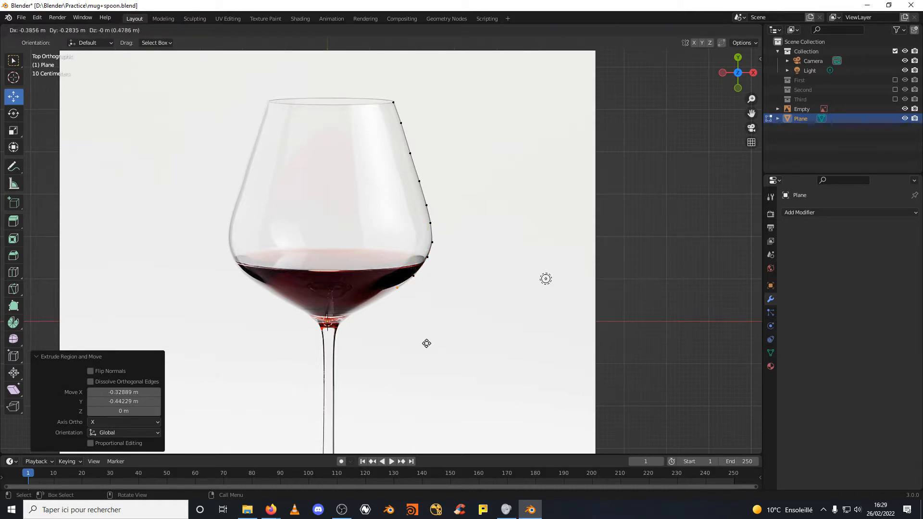
left_click(420, 346)
key("e")
left_click(406, 356)
key("e")
left_click(392, 364)
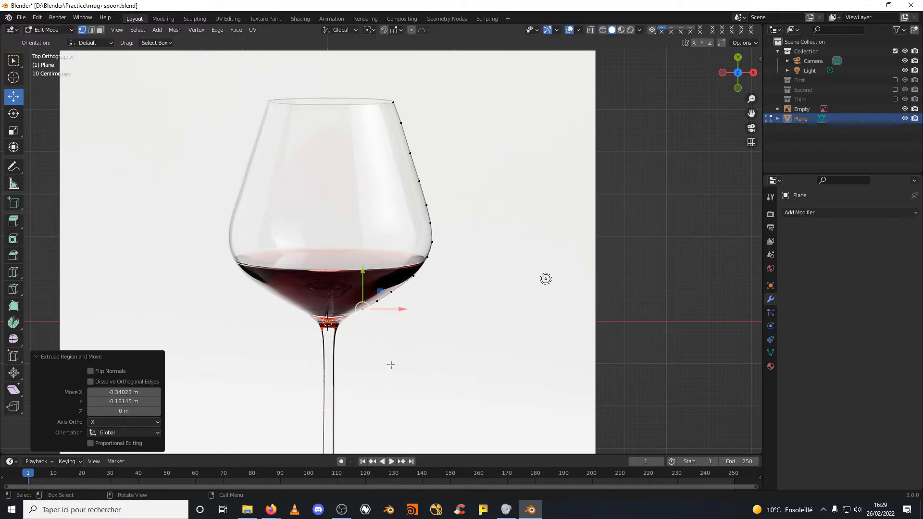
key("e")
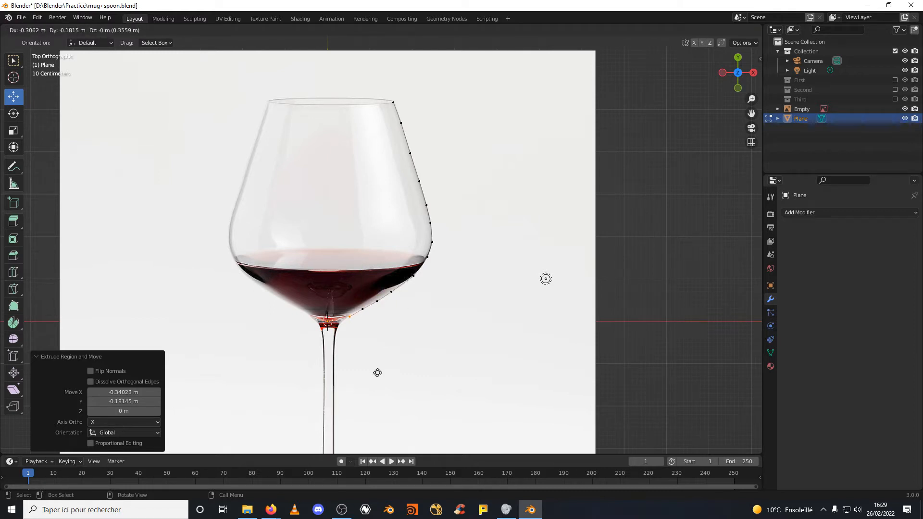
left_click(376, 373)
Extrude vertices around the neck under the bowl and down the right edge of the stem.
key("e")
left_click(357, 372)
key("e")
left_click(353, 383)
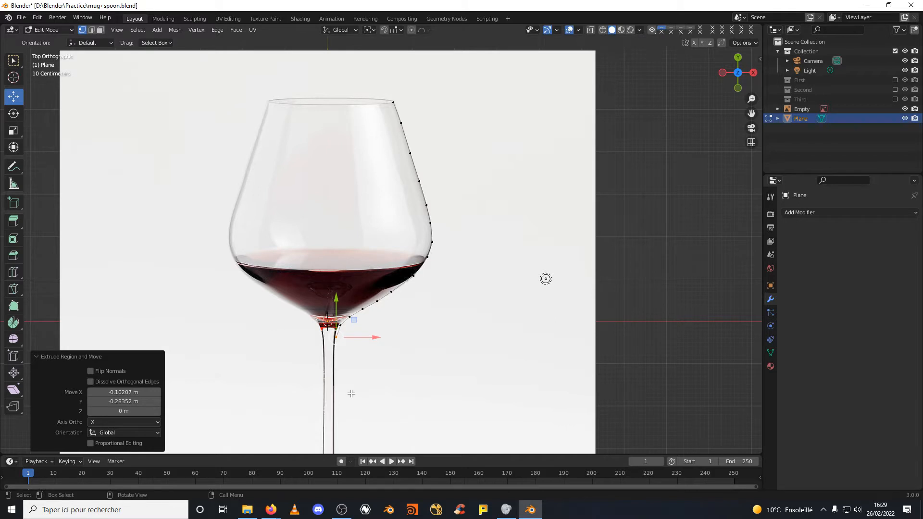
key("e")
left_click(350, 431)
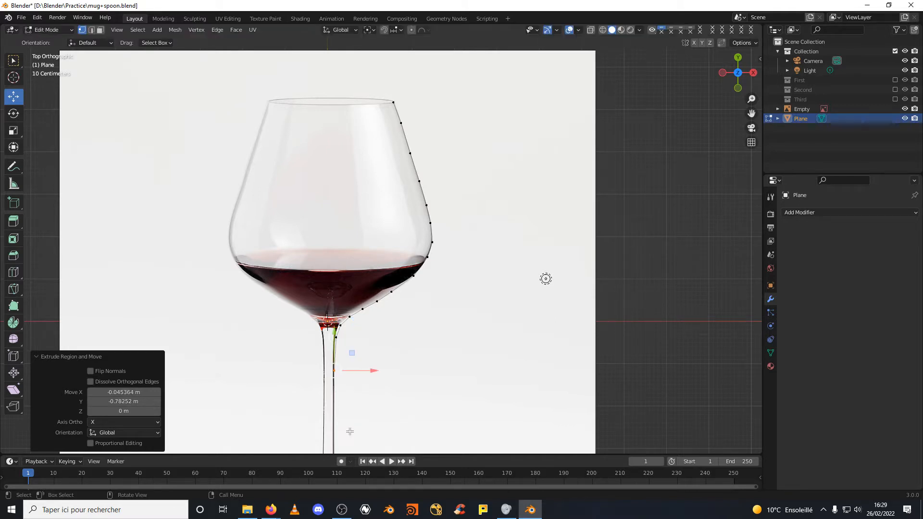
scroll(350, 430, "down", 2)
key("e")
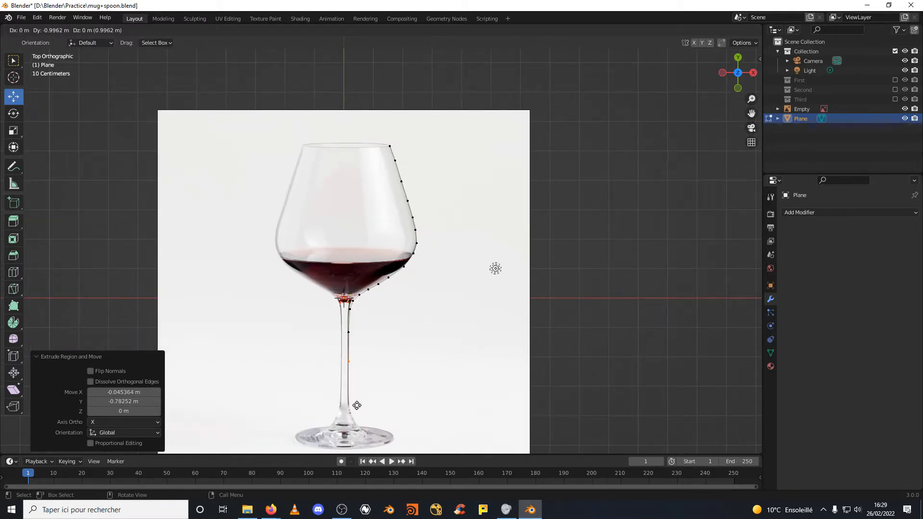
left_click(356, 408)
key("e")
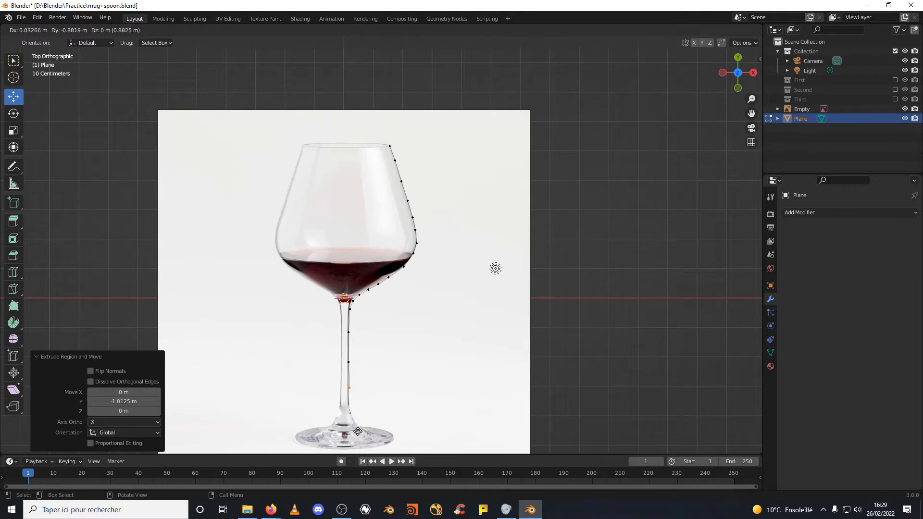
left_click(356, 435)
Extrude vertices from the bottom of the stem along the flared foot to the base's right outer edge.
key("e")
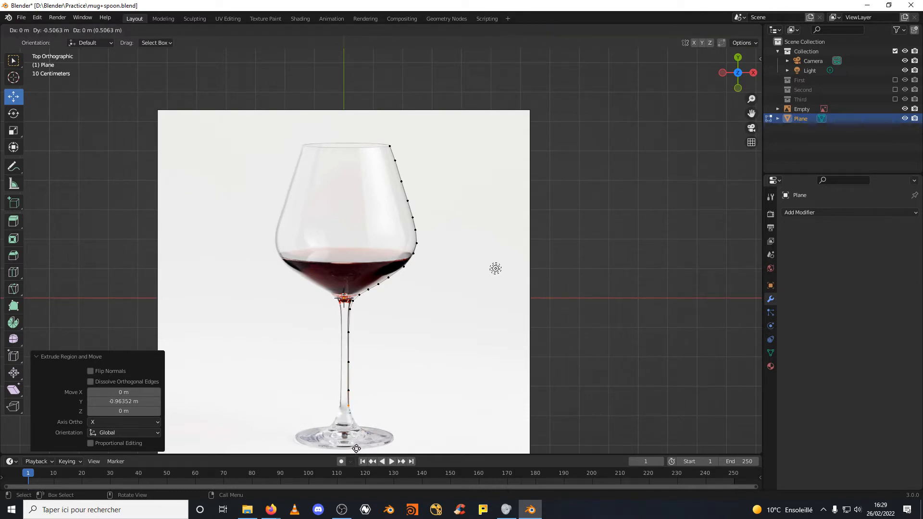
left_click(361, 452)
key("e")
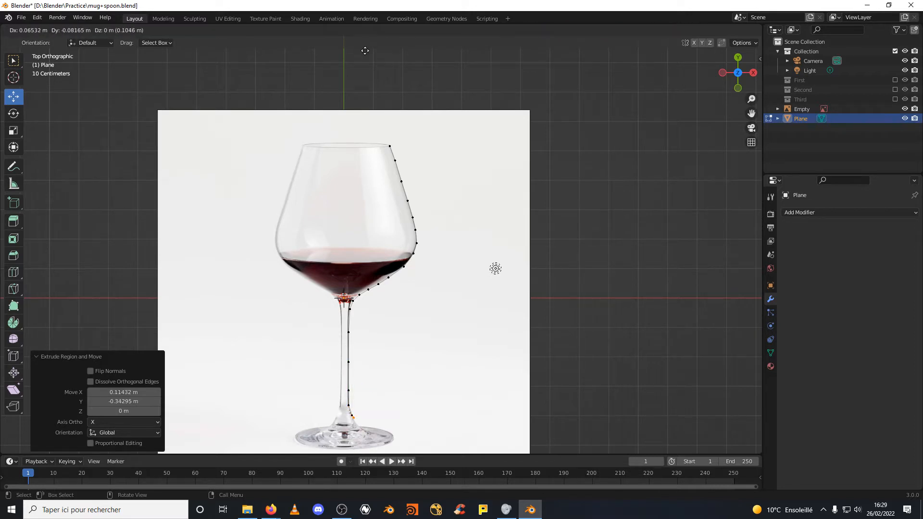
left_click(369, 56)
key("e")
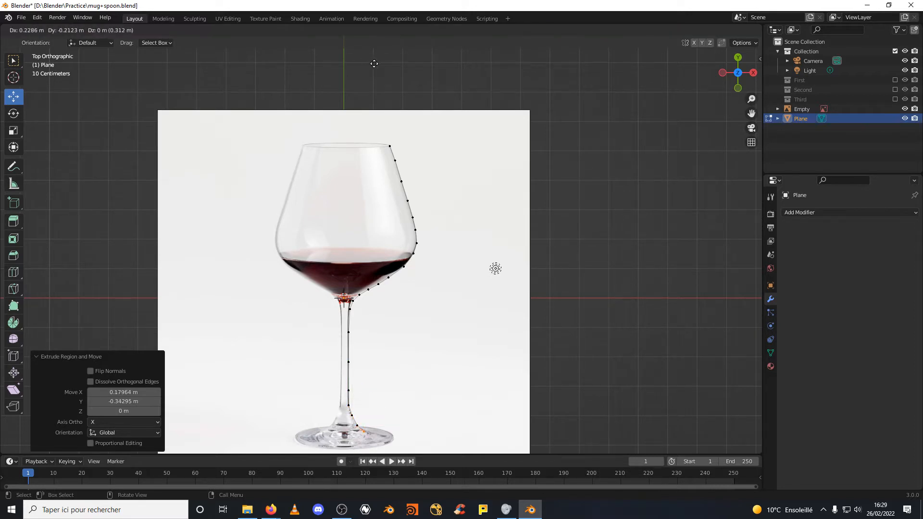
left_click(376, 62)
key("e")
left_click(385, 68)
key("e")
left_click(399, 70)
key("e")
left_click(407, 71)
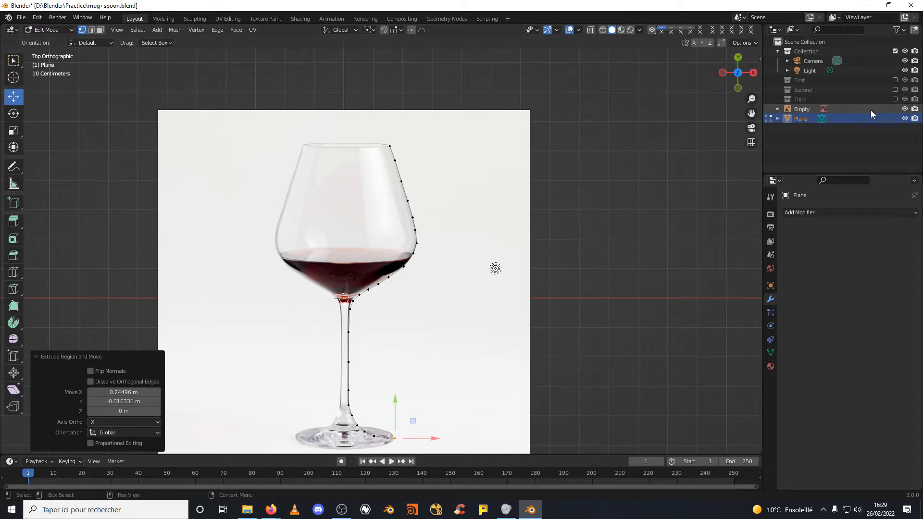
Hide the reference image and set the Spin tool to rotate around the Y axis.
left_click(905, 109)
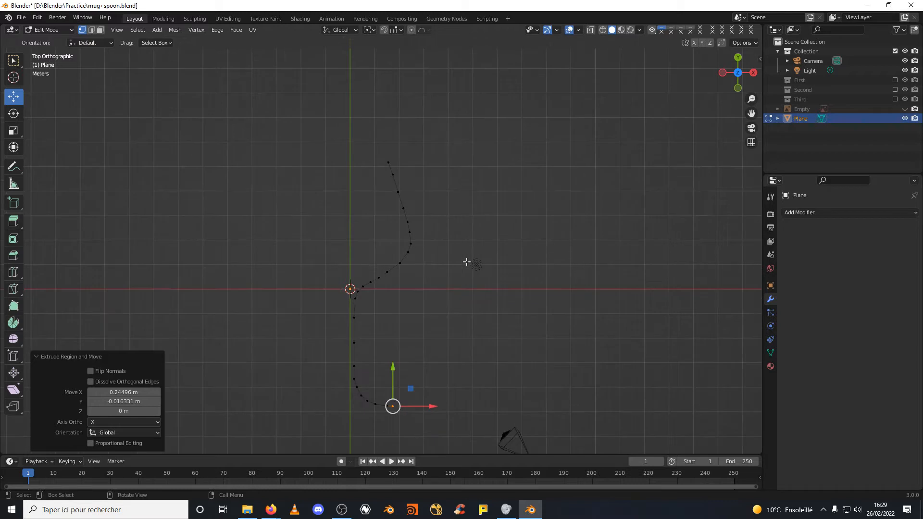
left_click(15, 321)
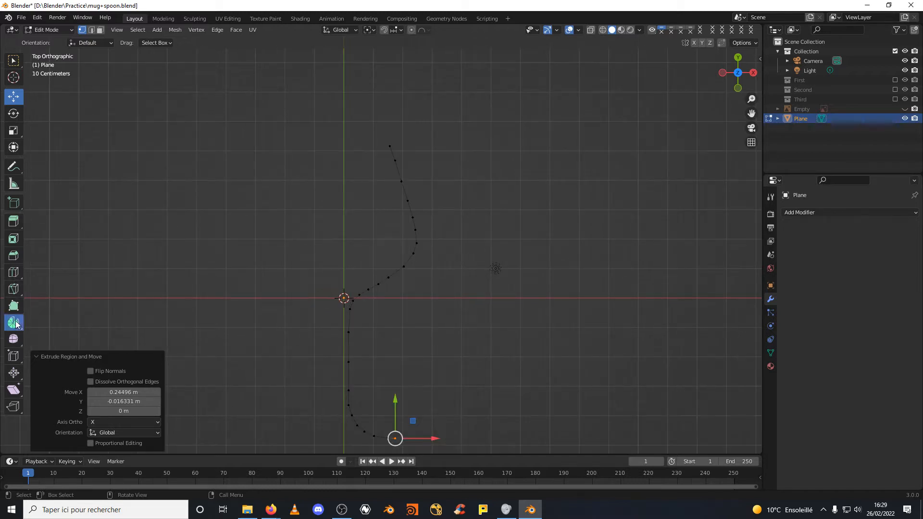
left_click(108, 43)
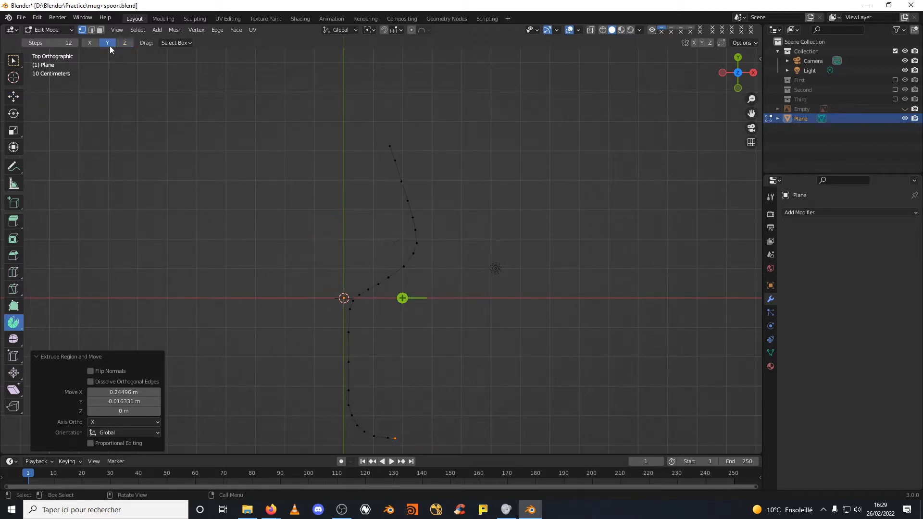
Try to spin the selected end vertex of the profile around the Y axis in 12 steps.
middle_click_drag(573, 239, 356, 164)
left_click_drag(352, 163, 521, 211)
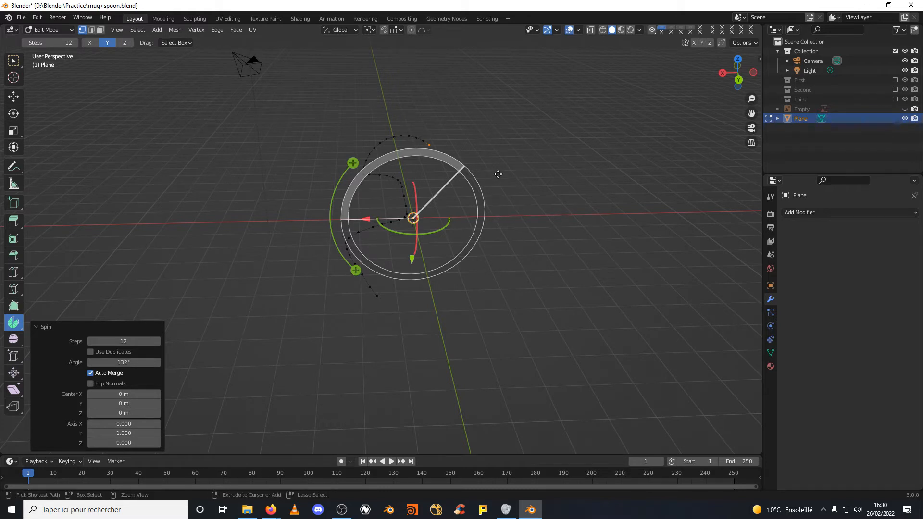
key("ctrl+z")
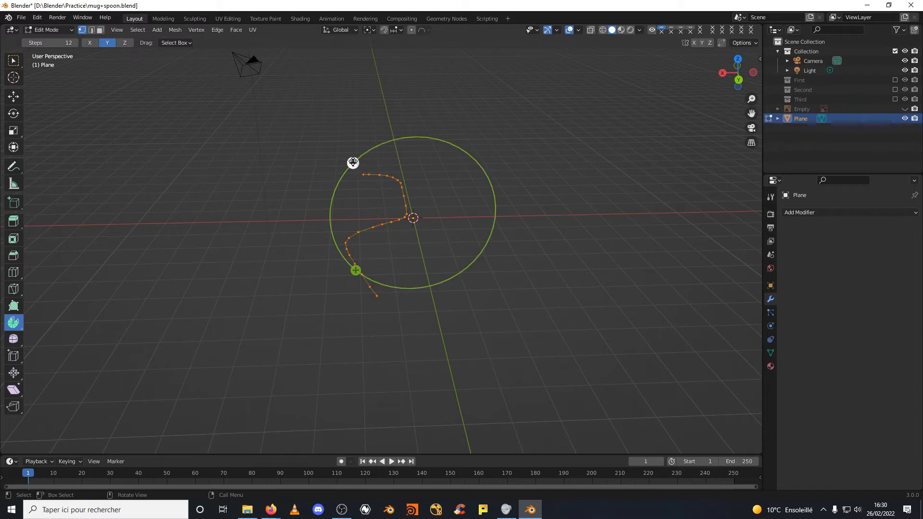
Spin the whole profile 360° around the Y axis in 12 steps to form the glass surface.
mouse_move(353, 163)
left_mouse_down()
mouse_move(467, 165)
mouse_move(505, 202)
mouse_move(426, 261)
mouse_move(380, 274)
mouse_move(334, 263)
mouse_move(311, 212)
mouse_move(347, 156)
left_mouse_up()
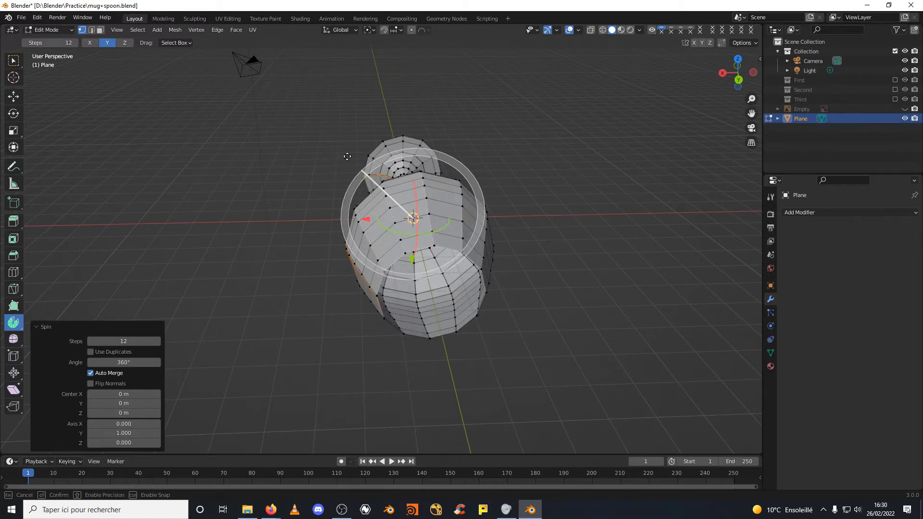
left_click_drag(347, 156, 348, 157)
scroll(328, 330, "up", 5)
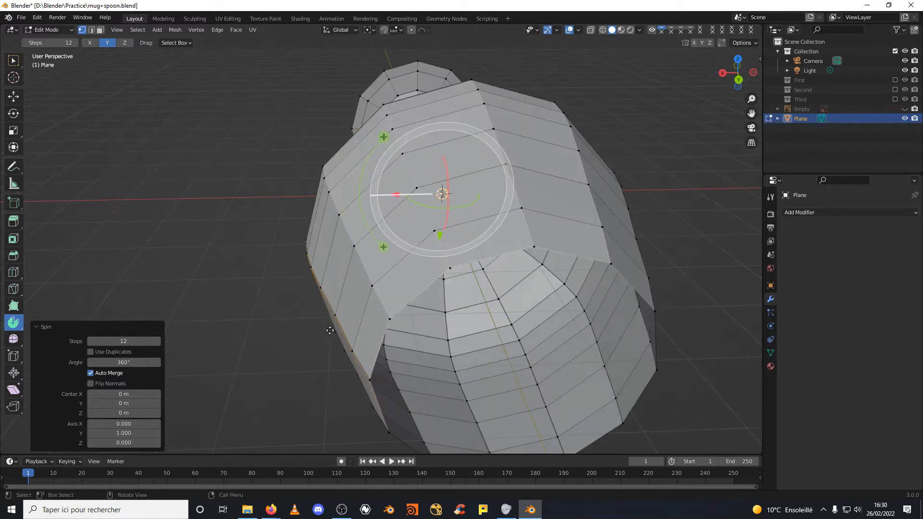
middle_click_drag(332, 304, 319, 283, "shift")
scroll(348, 225, "up", 3)
middle_click_drag(505, 187, 391, 149)
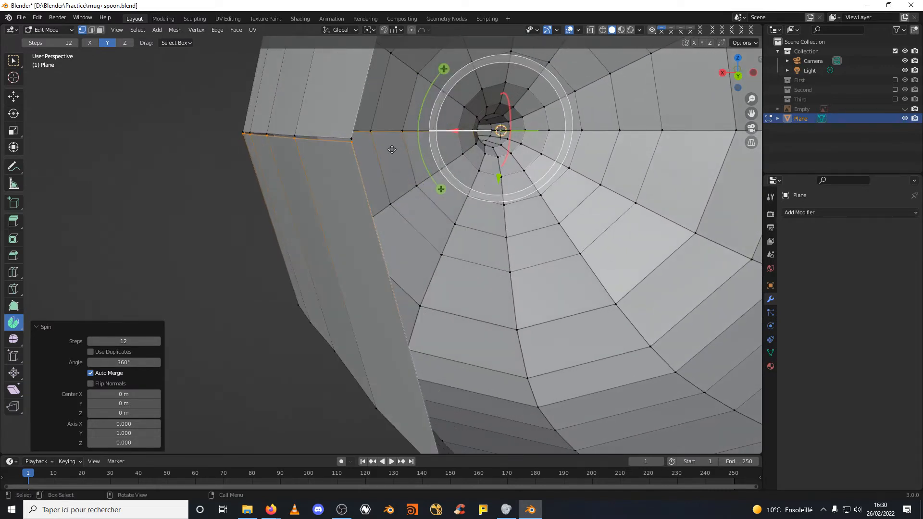
Try moving the selected seam profile along the X axis and undo the move.
left_click(13, 96)
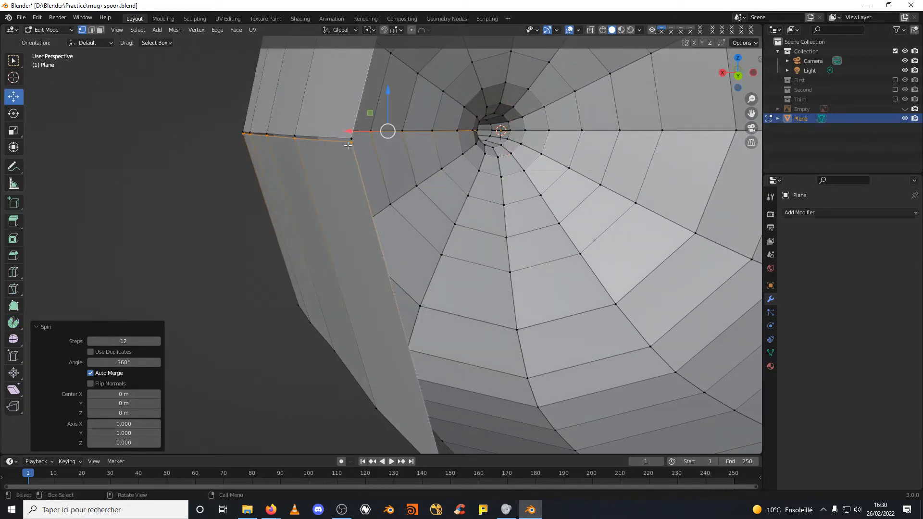
left_click_drag(345, 135, 351, 150)
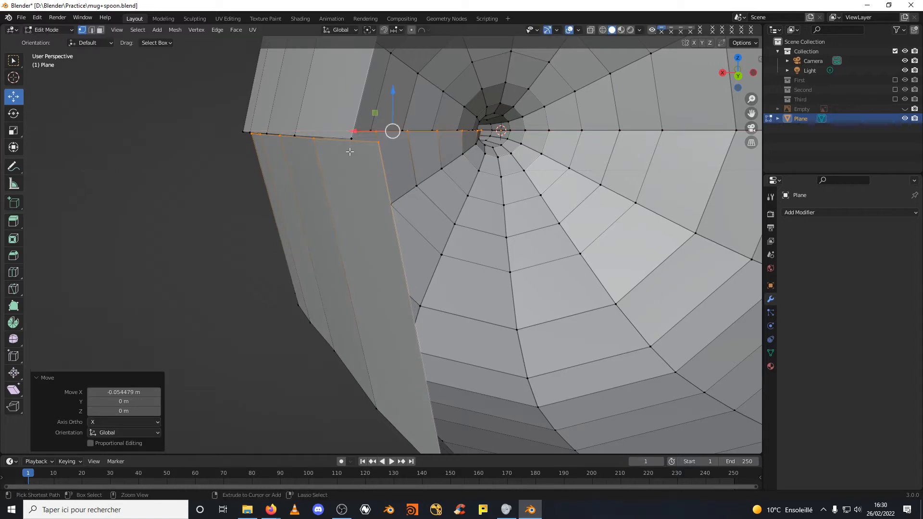
key("ctrl+z")
Merge the overlapping seam vertices at the bowl's rim using Merge At Center.
left_click(349, 139)
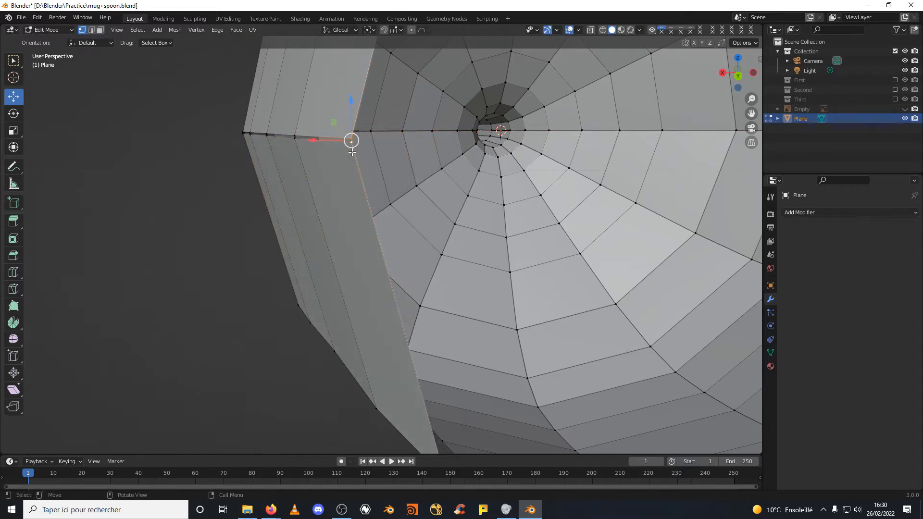
key("F3")
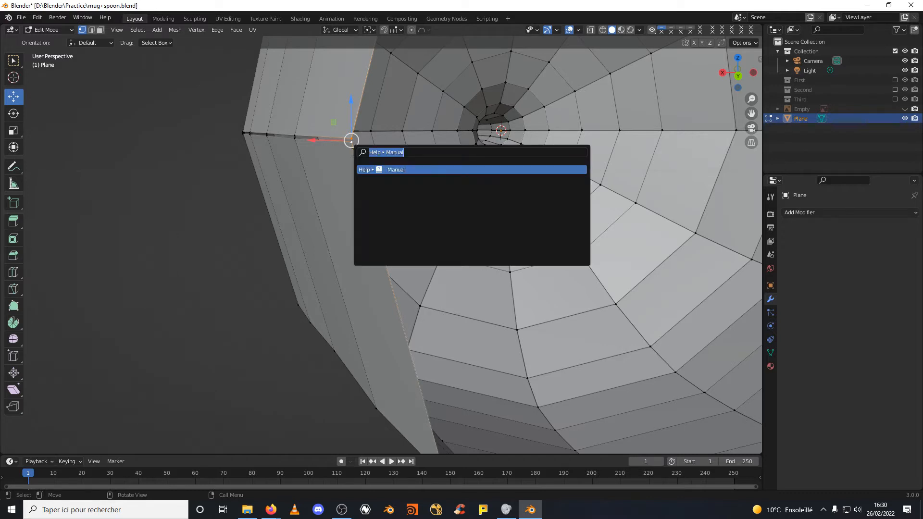
type("merg")
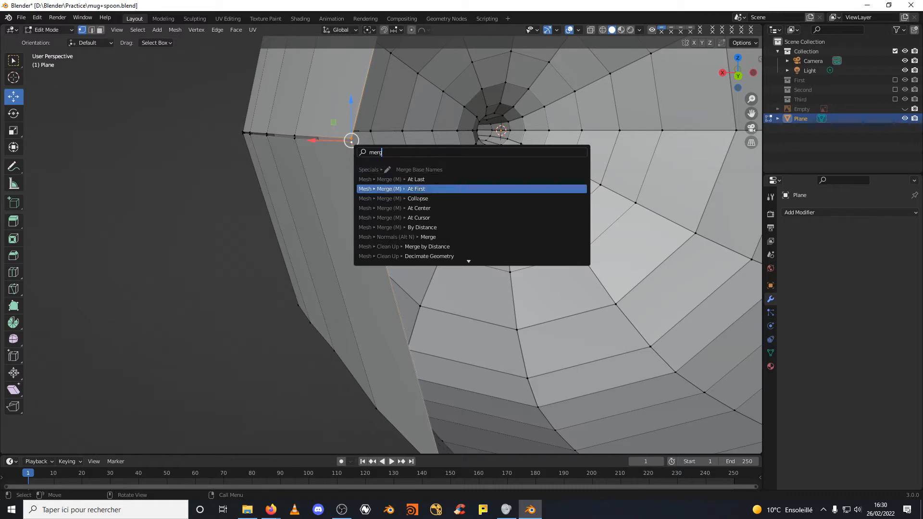
left_click(436, 207)
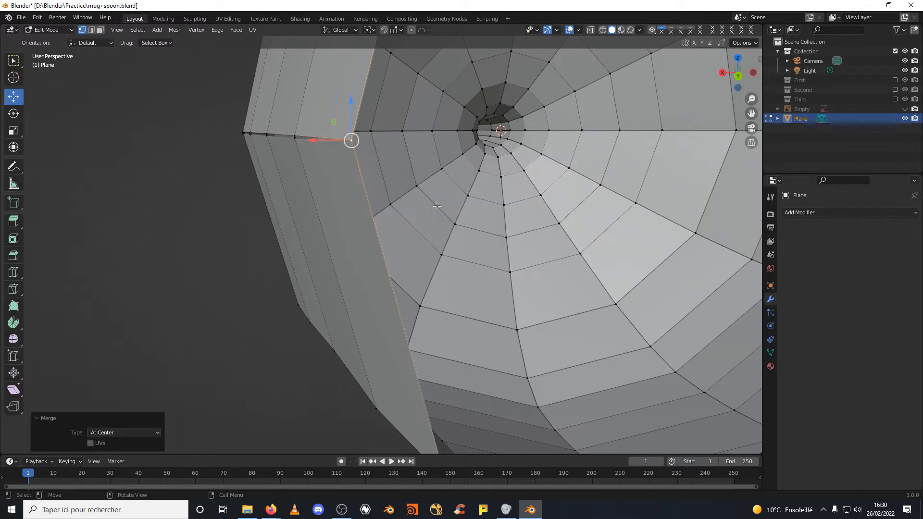
Merge the first two overlapping vertex pairs behind the rim on the bowl's outer seam at their centers.
middle_click_drag(397, 205, 431, 185)
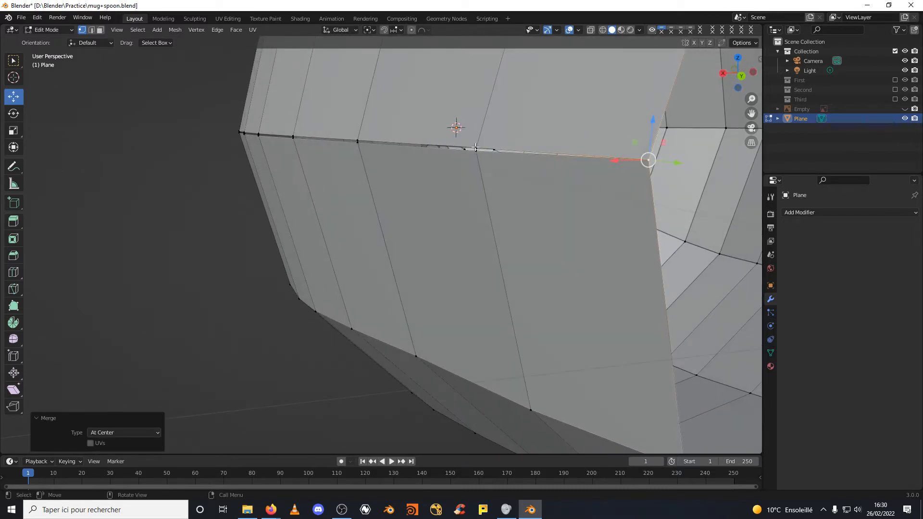
left_click(478, 151)
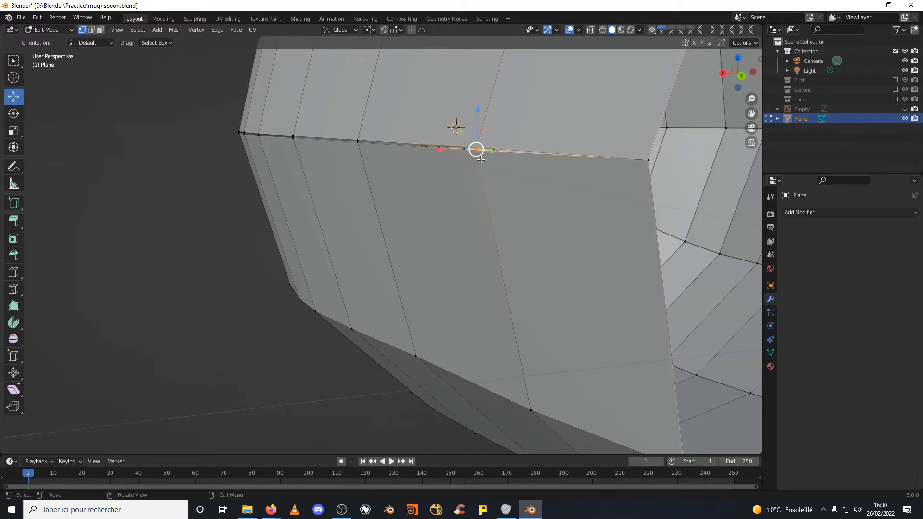
key("F3")
key("Return")
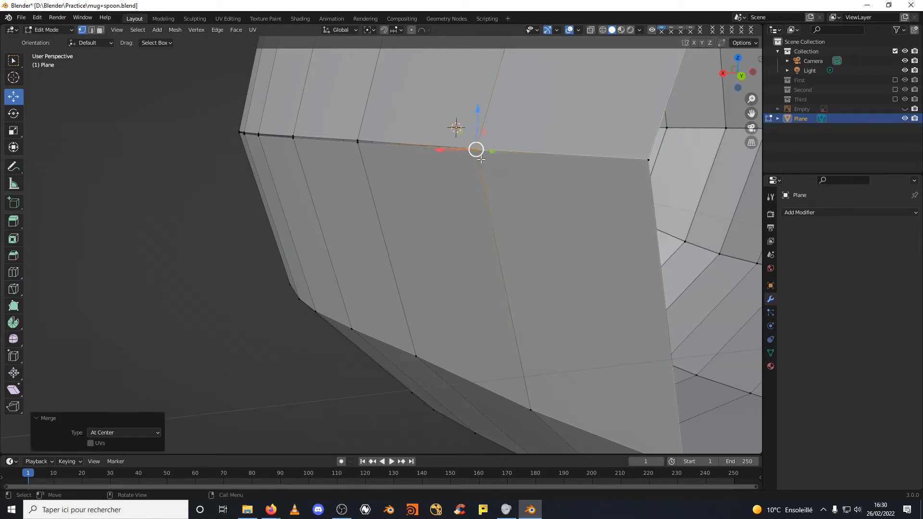
middle_click_drag(481, 159, 519, 160)
left_click_drag(546, 163, 562, 185)
key("F3")
key("Return")
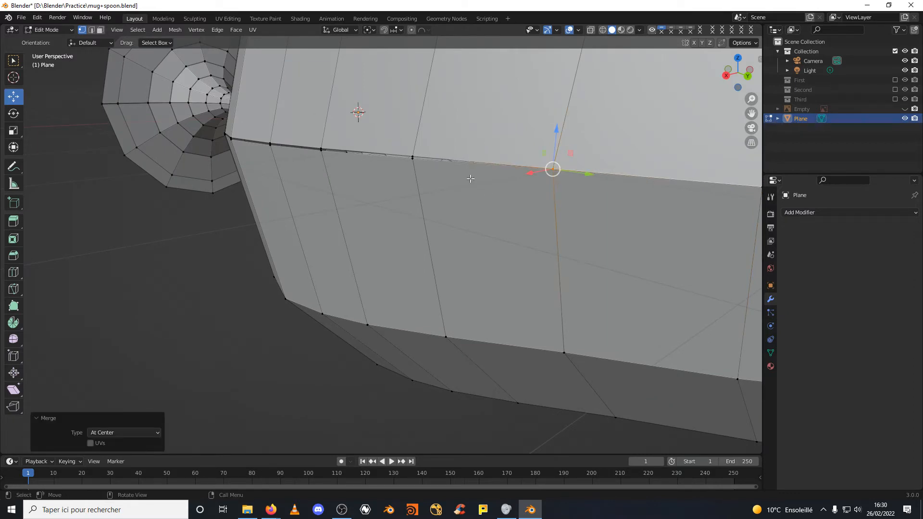
Merge the following three overlapping vertex pairs along the bowl's outer seam, each at its center.
left_click_drag(404, 148, 423, 171)
key("m")
key("c")
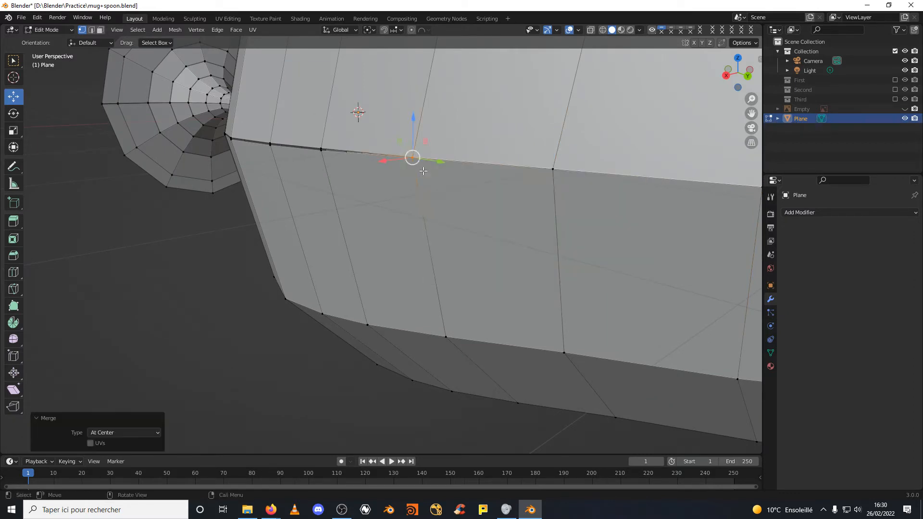
middle_click_drag(427, 169, 463, 188)
left_click_drag(436, 137, 464, 163)
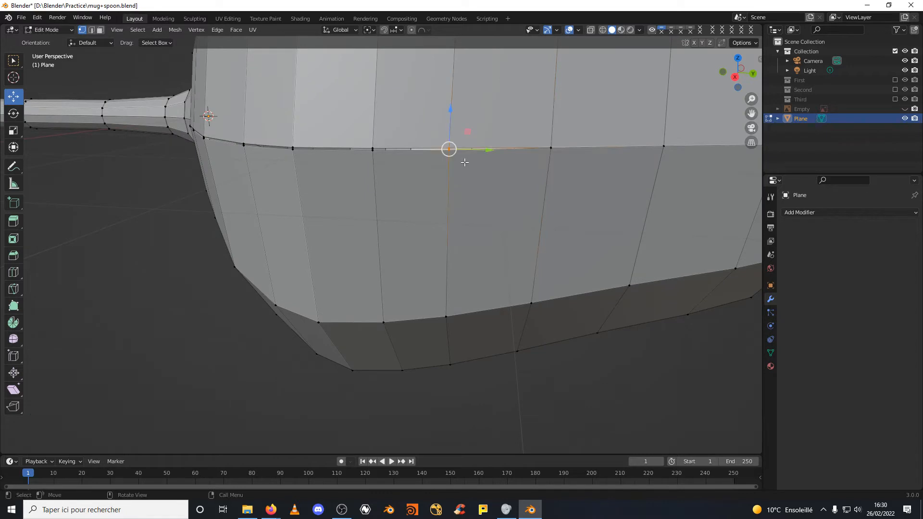
key("m")
key("c")
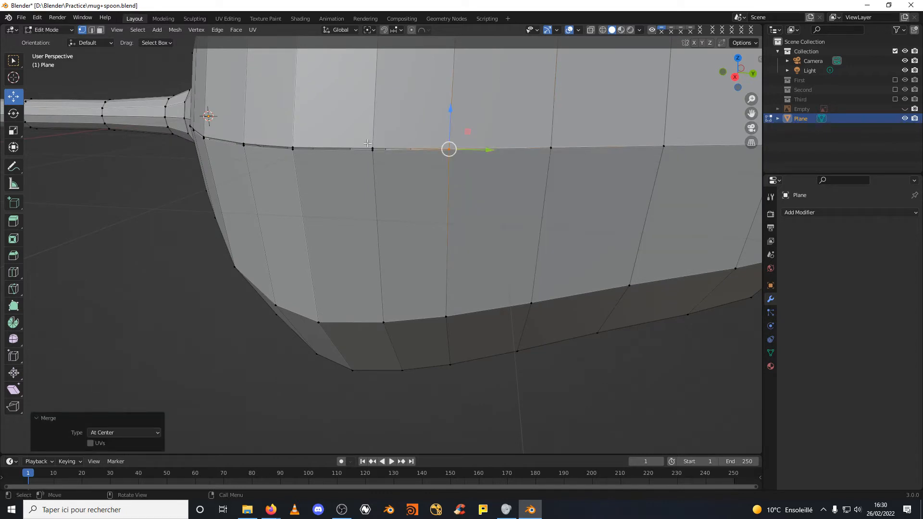
left_click_drag(368, 143, 384, 158)
key("m")
key("c")
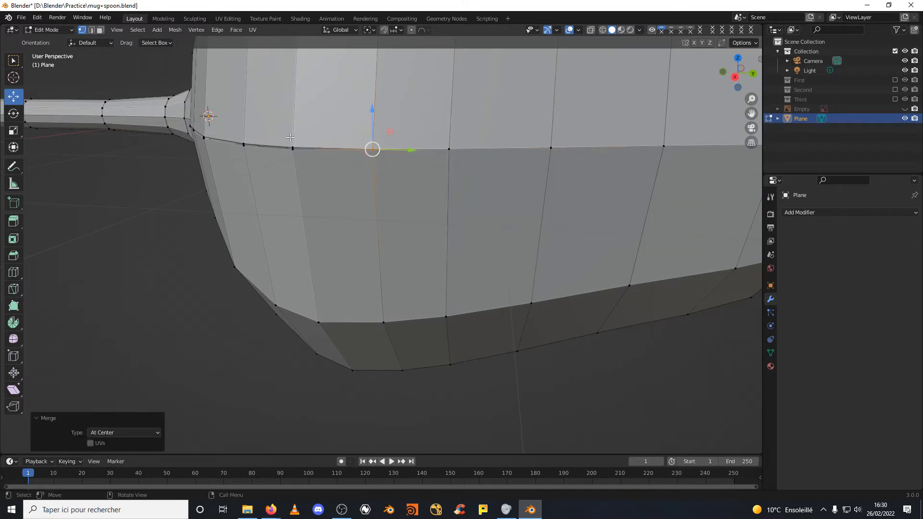
Merge the next two overlapping vertex pairs of the seam, toward the bowl's widest part, at their centers.
left_click_drag(290, 142, 300, 155)
key("m")
key("c")
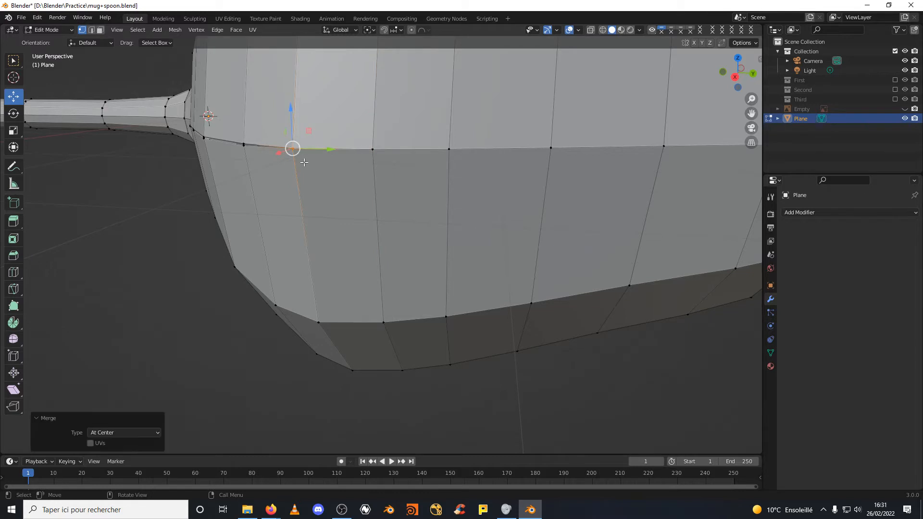
left_click_drag(239, 136, 256, 165)
key("m")
left_click(257, 164)
Merge the four overlapping seam vertex pairs along the bowl's tapering underside, each at its center.
middle_click_drag(264, 169, 317, 165)
left_click(272, 135)
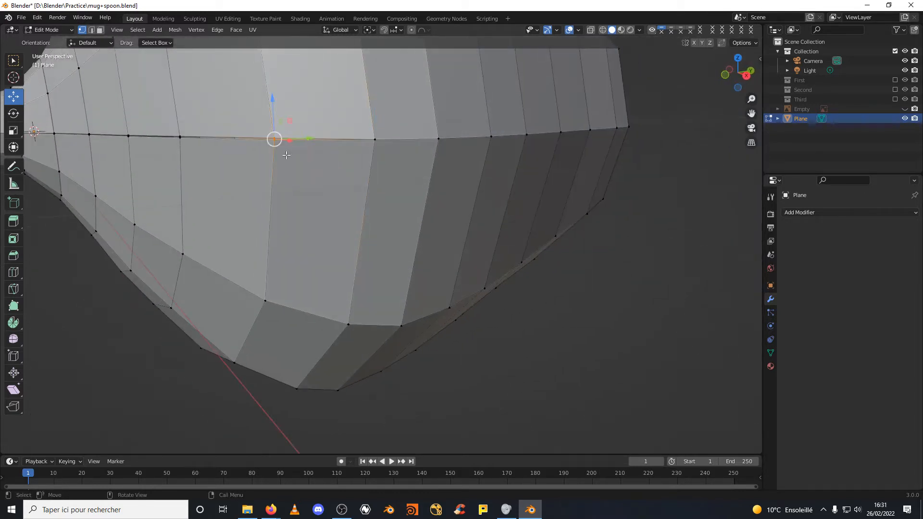
key("m")
left_click(286, 155)
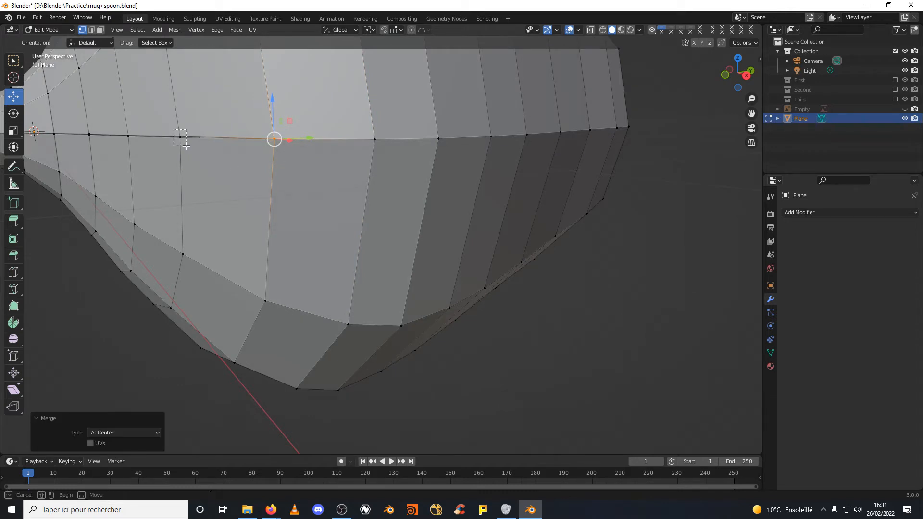
left_click(181, 137)
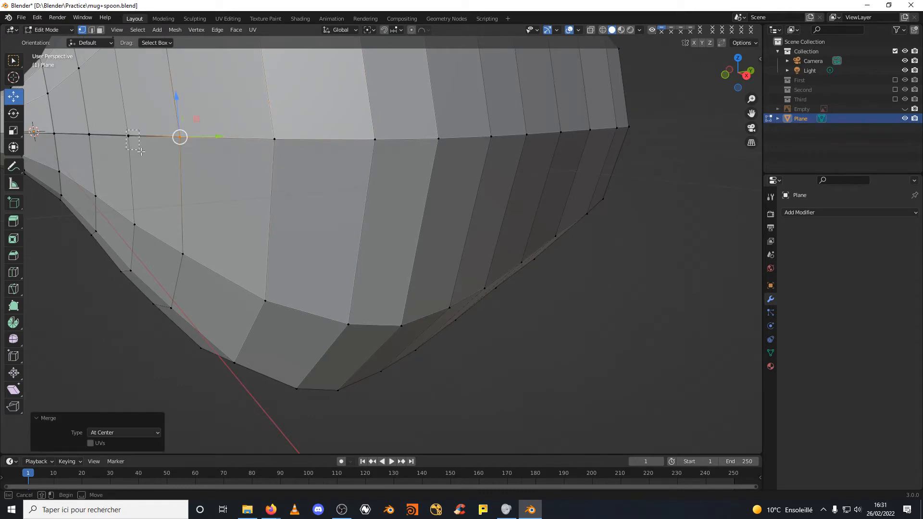
left_click(129, 137)
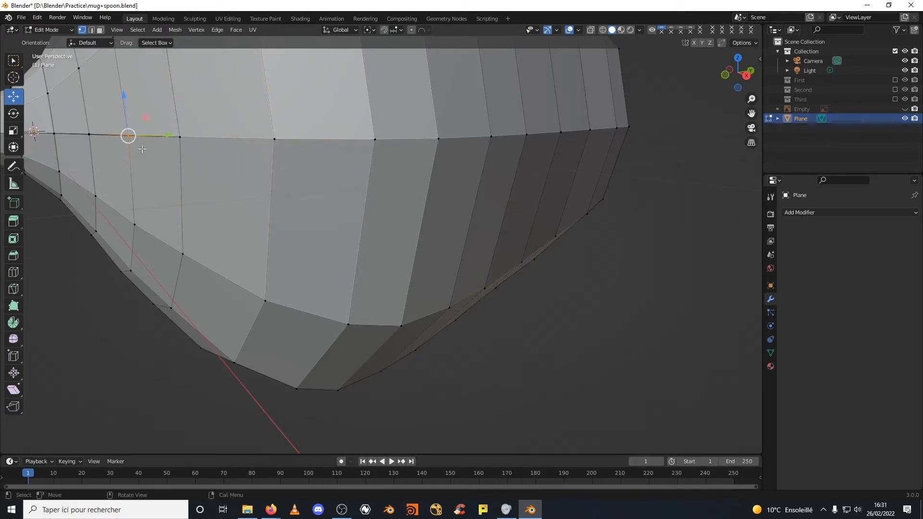
left_click(89, 134)
Merge the last two overlapping seam vertex pairs where the bowl narrows into the neck, each at its center.
middle_click_drag(142, 163, 275, 164)
left_click(258, 140)
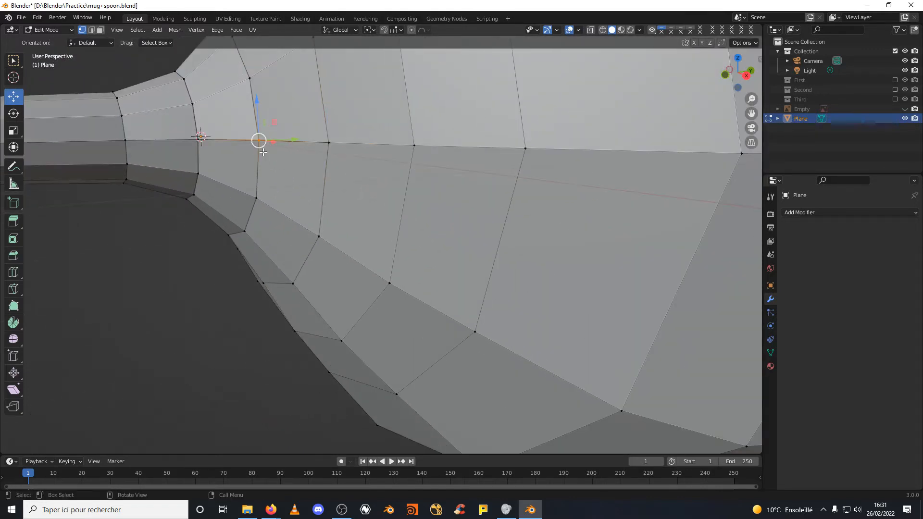
key("m")
left_click(263, 152)
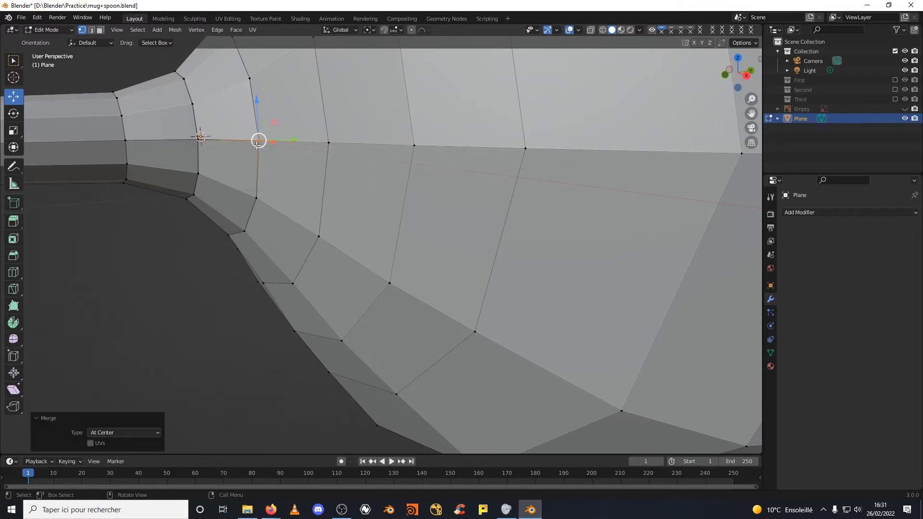
left_click(198, 138)
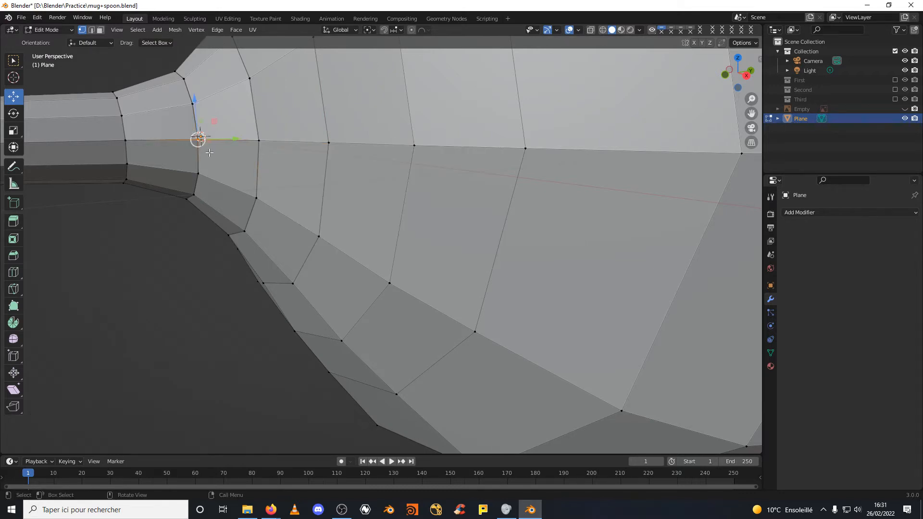
key("m")
left_click(210, 152)
Merge the overlapping seam vertices at the neck and at the upper end of the stem, each at its center.
left_click(123, 139)
key("m")
left_click(132, 147)
middle_click_drag(96, 205, 303, 217, "shift")
left_click(197, 153)
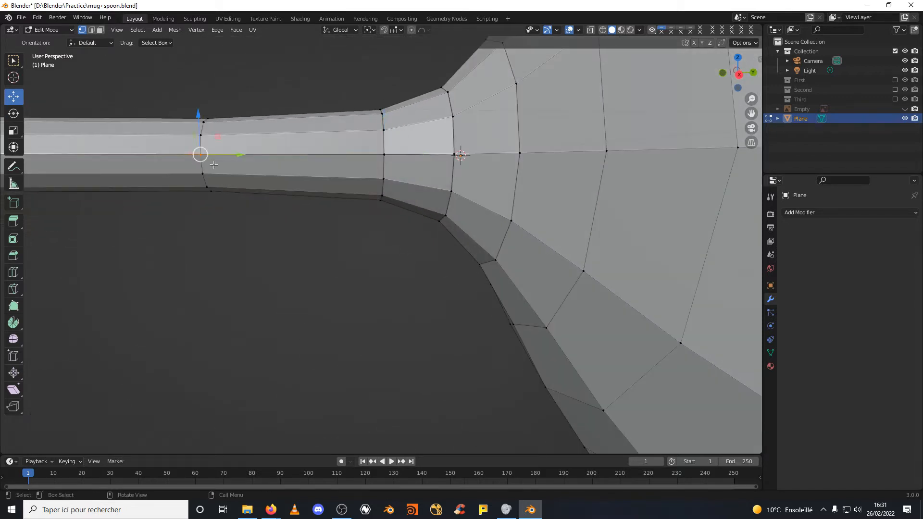
key("m")
left_click(215, 178)
Merge the three remaining overlapping seam vertex pairs down the stem to the start of the foot at their centers.
middle_click_drag(212, 176, 538, 224, "shift")
left_click(397, 178)
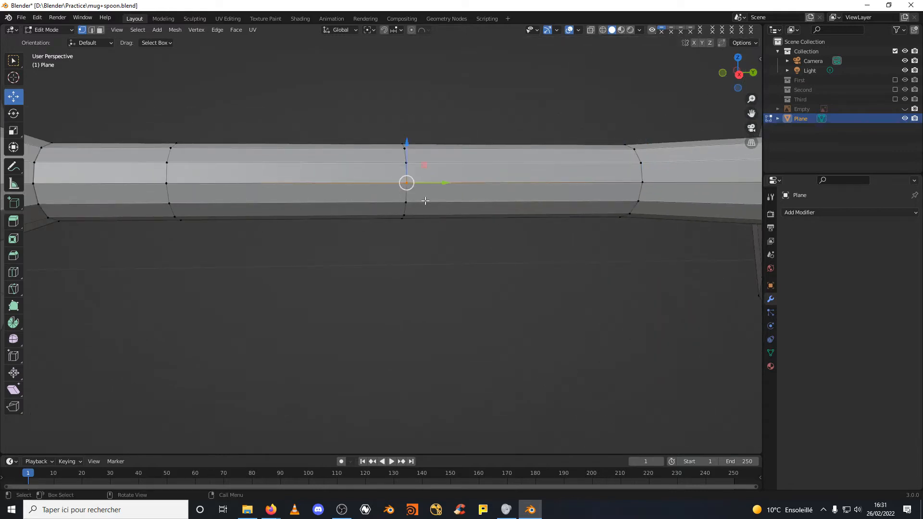
key("m")
left_click(425, 200)
left_click(164, 178)
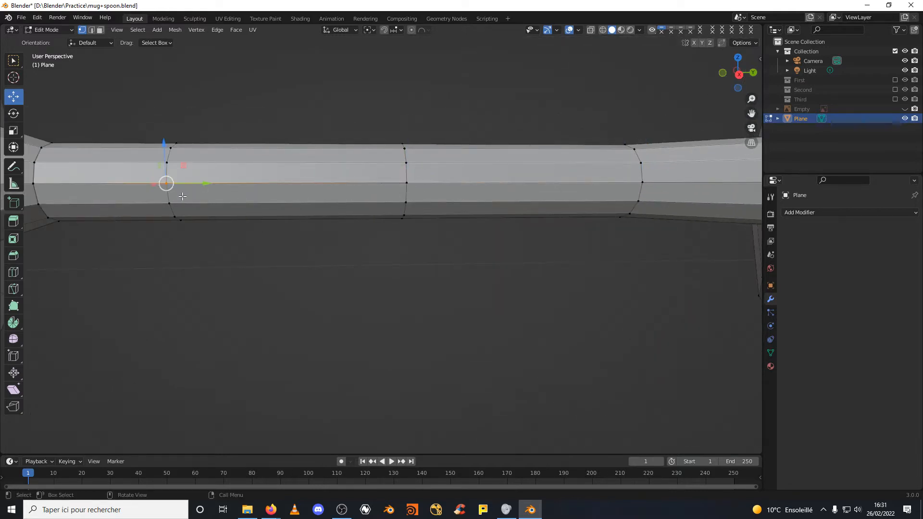
key("m")
left_click(183, 196)
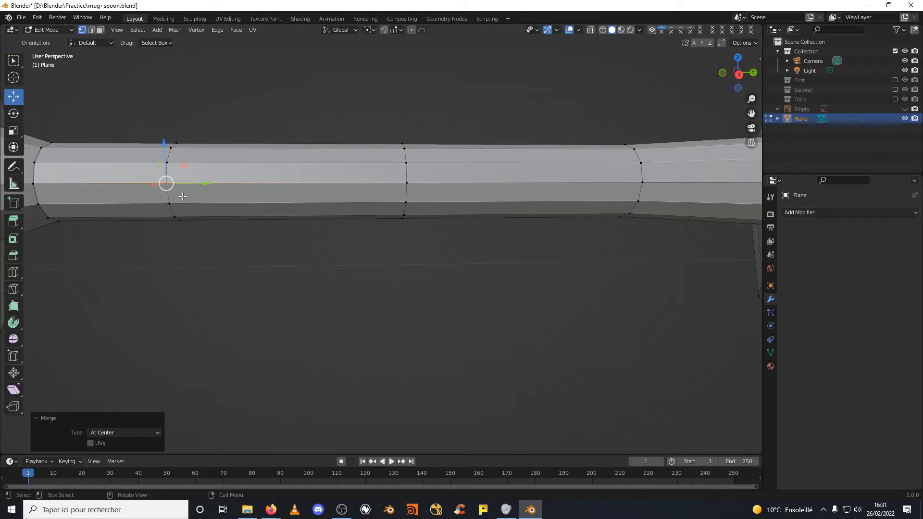
left_click(32, 186)
key("m")
left_click(30, 193)
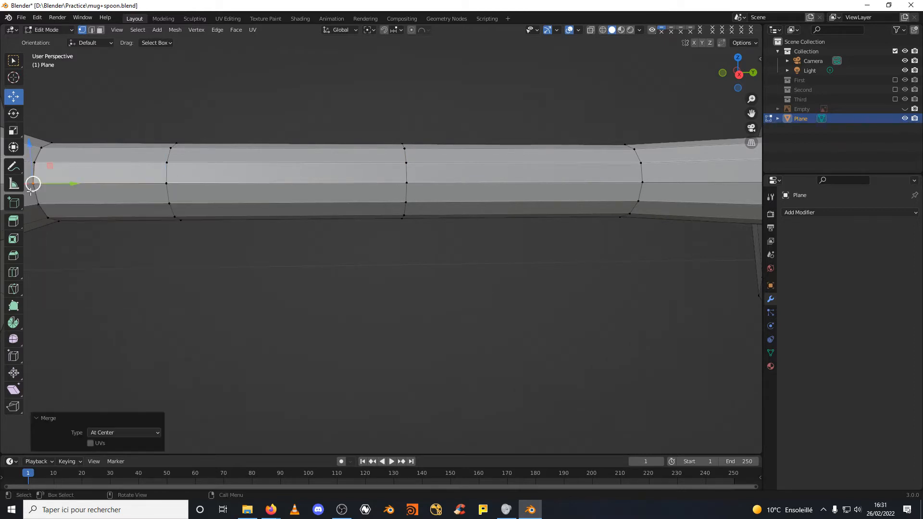
Merge the next two overlapping seam vertex pairs along the foot's flare just past the stem, each at its center.
middle_click_drag(114, 224, 236, 227, "shift")
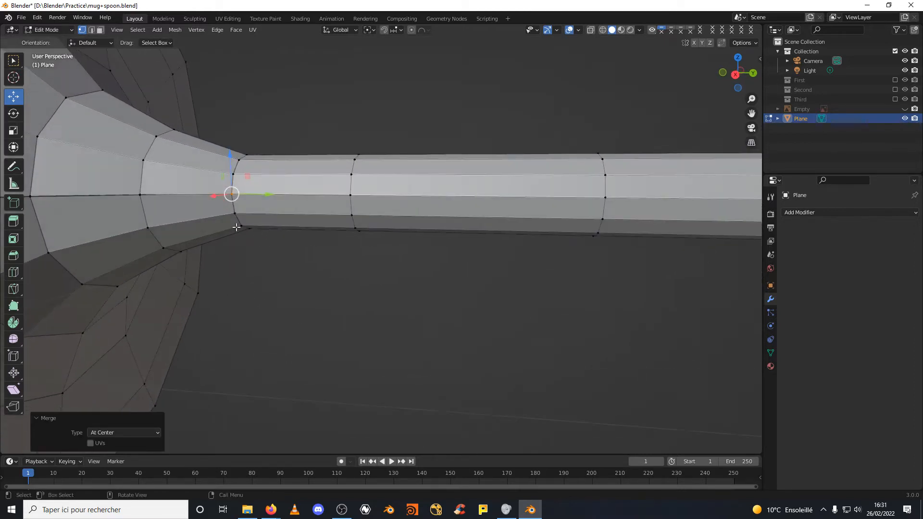
left_click(129, 187)
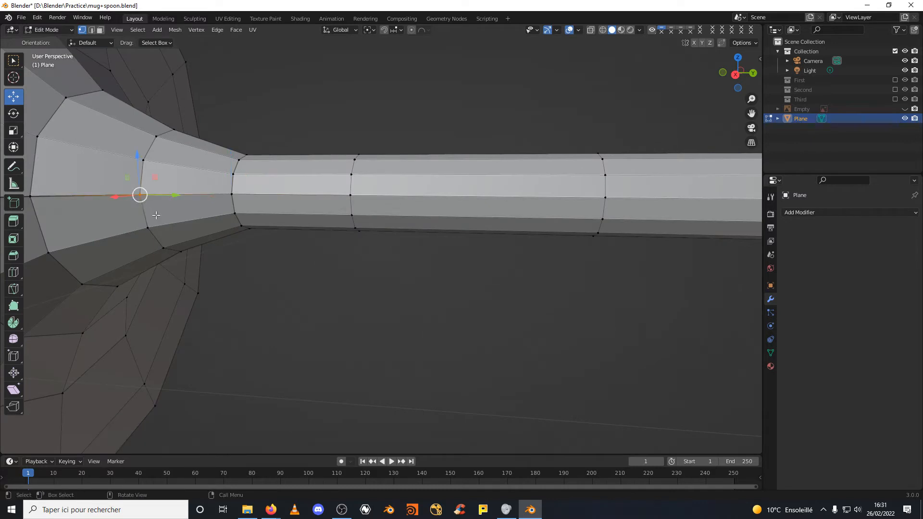
key("m")
left_click(156, 215)
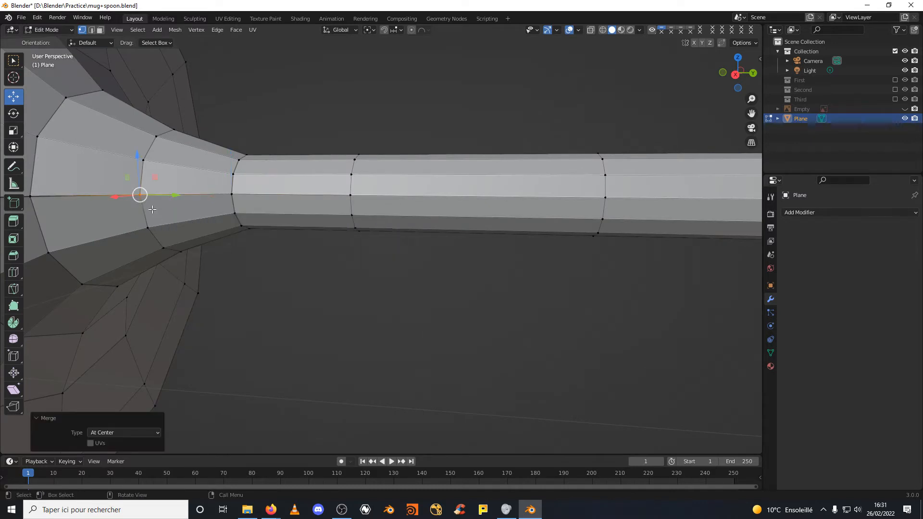
key("b")
left_click_drag(27, 208, 27, 207)
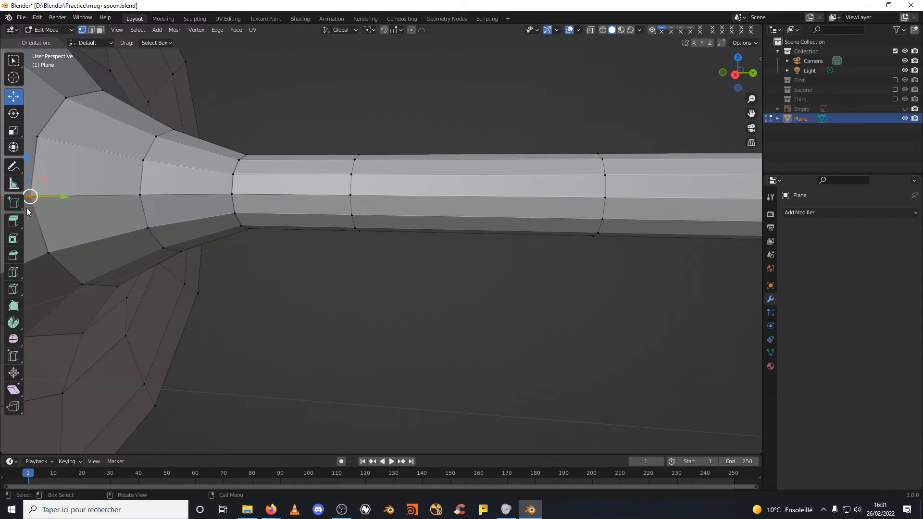
key("F3")
key("Return")
Merge the three following overlapping seam vertex pairs across the widening part of the foot at their centers.
middle_click_drag(156, 230, 345, 226, "shift")
left_click_drag(246, 192, 217, 211)
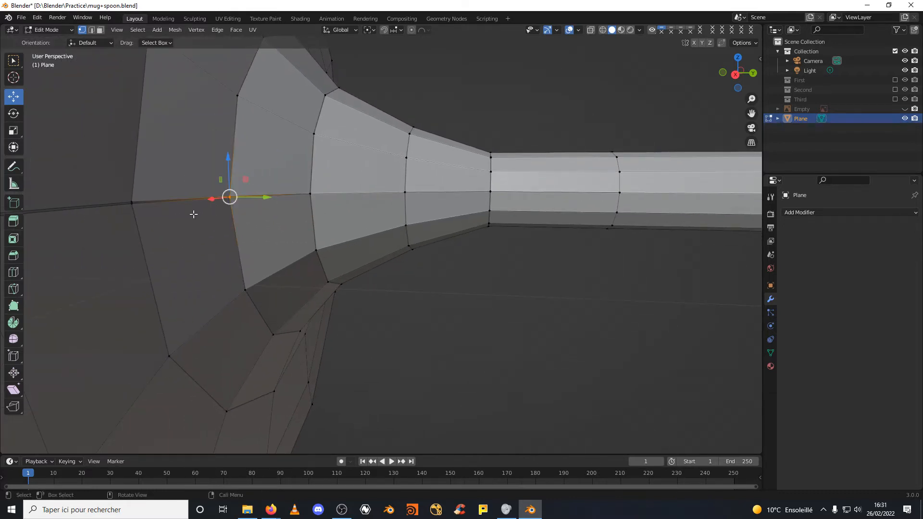
key("F3")
key("Return")
middle_click_drag(205, 210, 381, 213)
left_click_drag(382, 197, 411, 222)
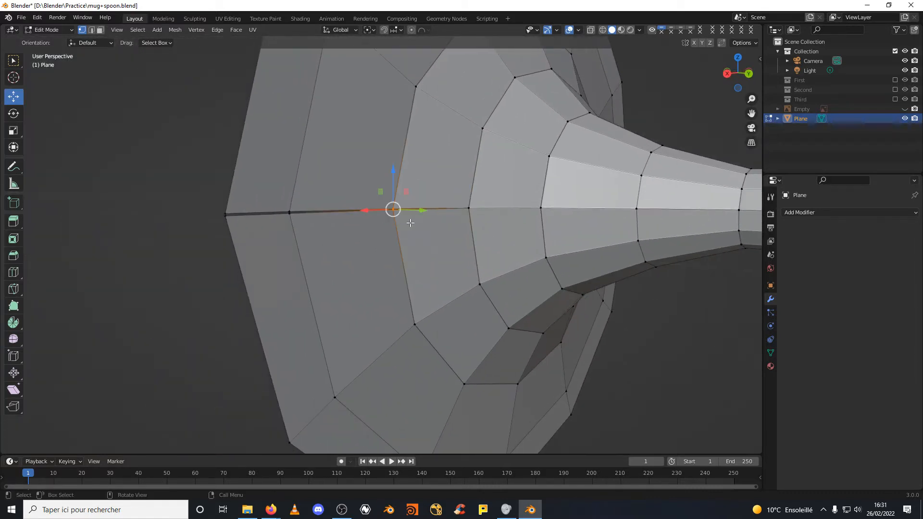
left_click_drag(272, 209, 322, 233)
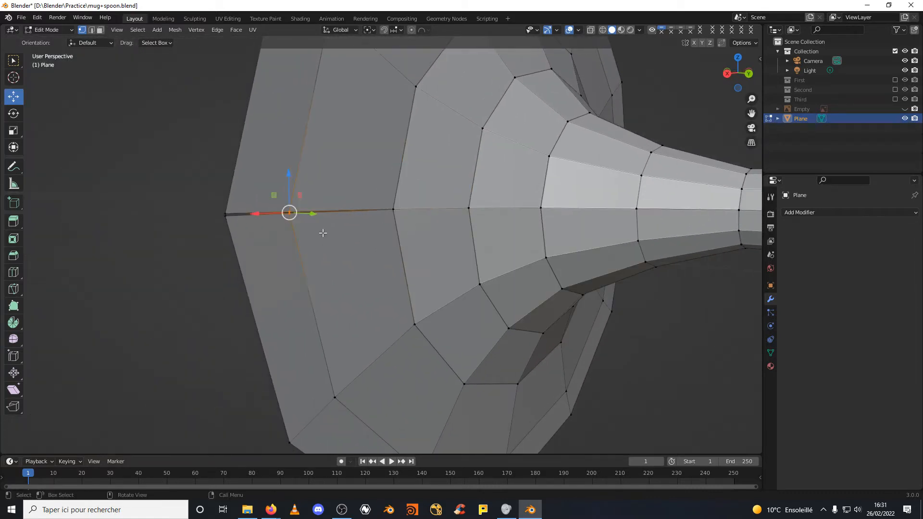
key("m")
left_click(323, 233)
Merge the last overlapping seam vertices at the foot's outer rim, finding the Merge At Center command by searching for "mer".
left_click_drag(213, 208, 248, 231)
key("F3")
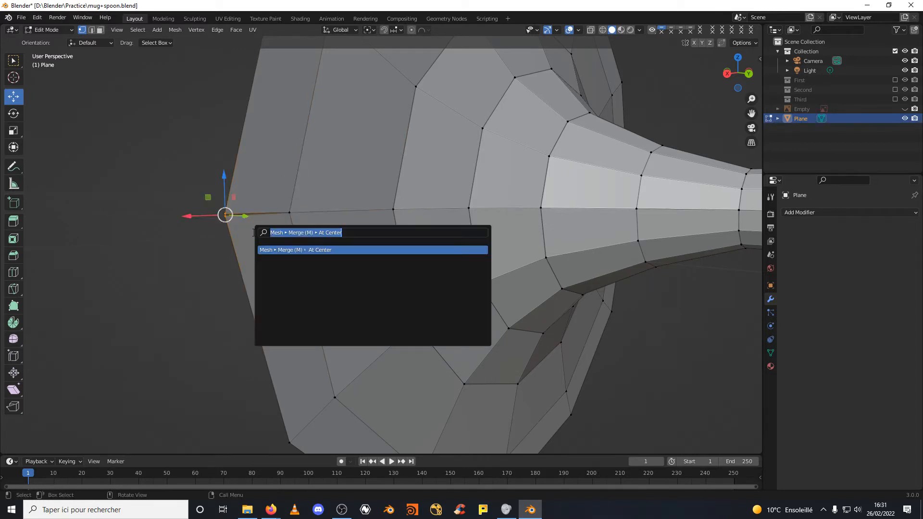
key("Escape")
key("alt+Tab")
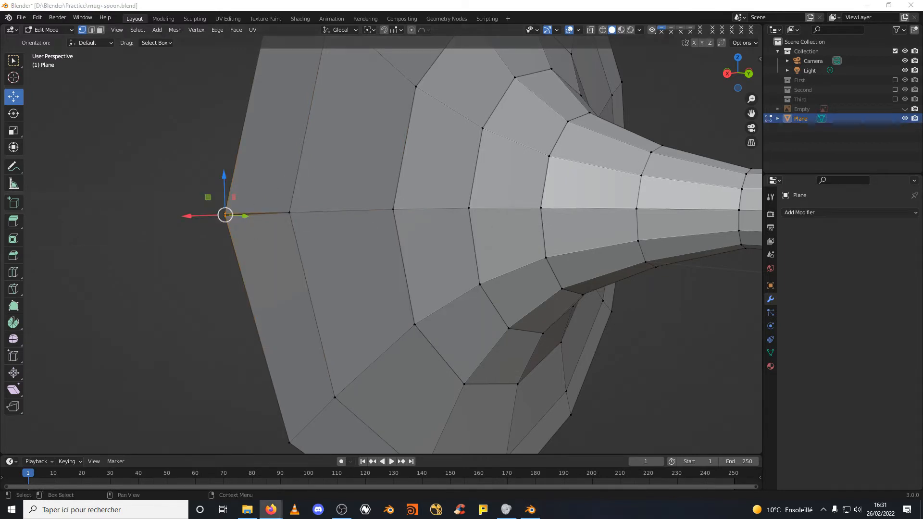
left_click(244, 9)
key("F3")
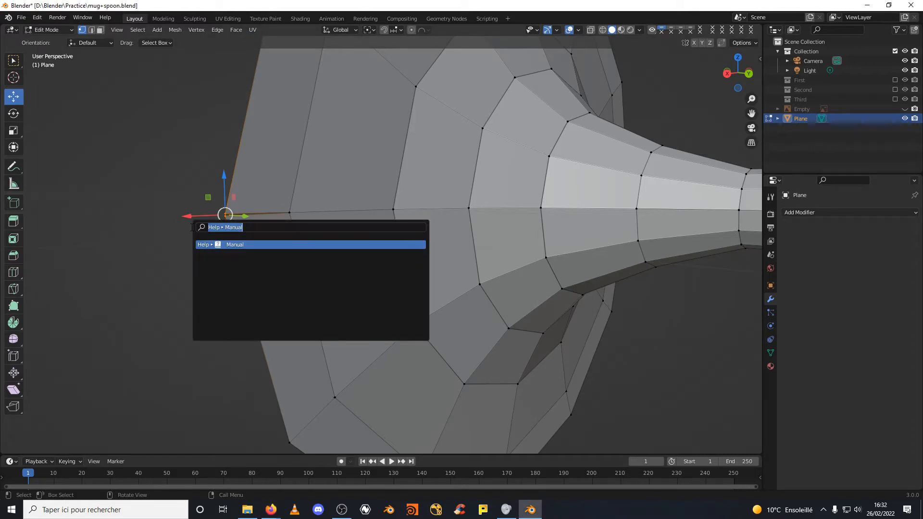
type("m")
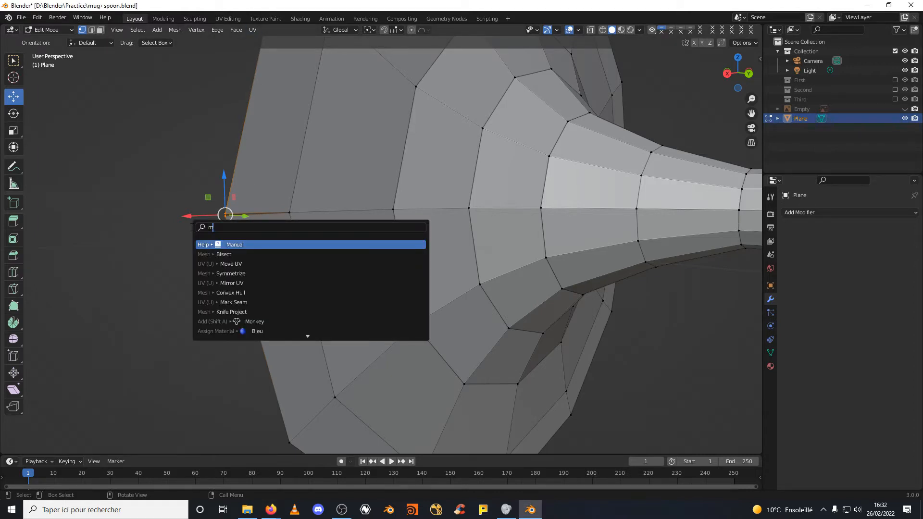
type("er")
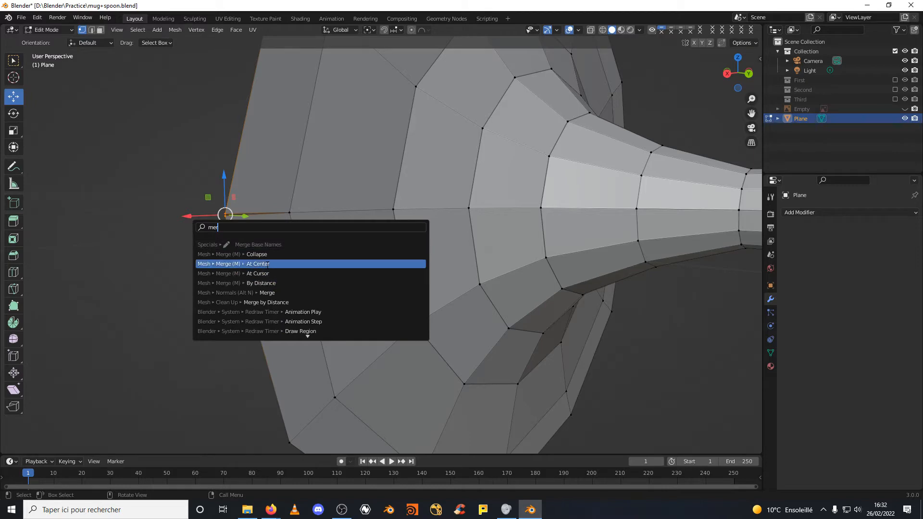
left_click(266, 264)
Switch to face selection and add a Subdivision Surface modifier to the wine glass.
middle_click_drag(230, 267, 341, 243)
scroll(326, 233, "up", 1)
scroll(326, 233, "down", 6)
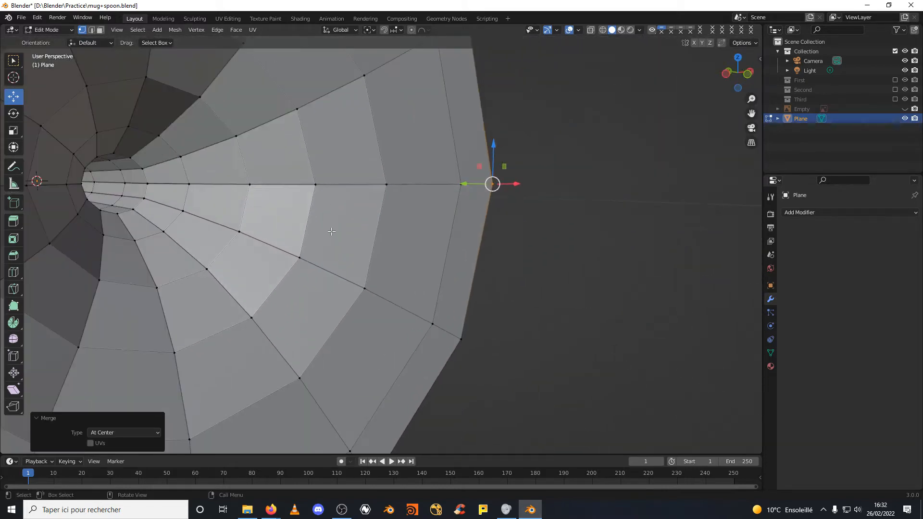
middle_click_drag(427, 232, 269, 247)
scroll(289, 251, "down", 9)
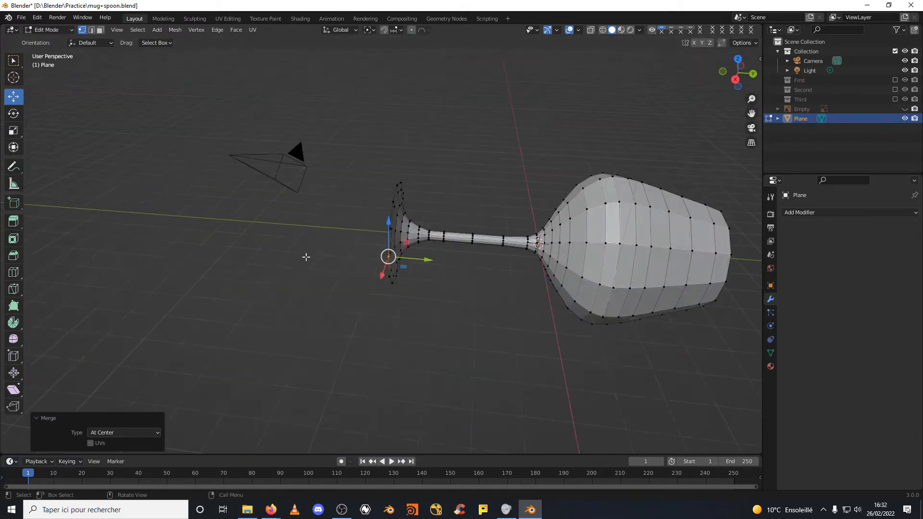
middle_click_drag(469, 255, 187, 118, "shift")
left_click(100, 30)
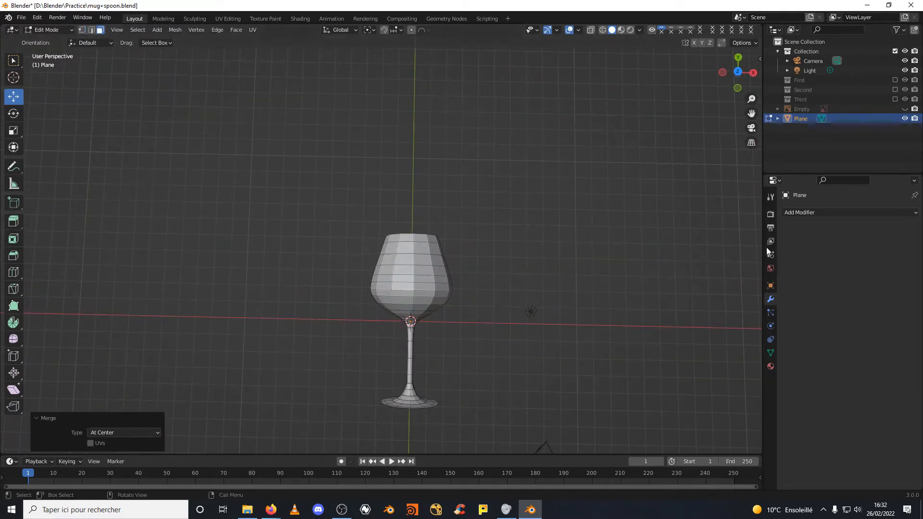
left_click(840, 212)
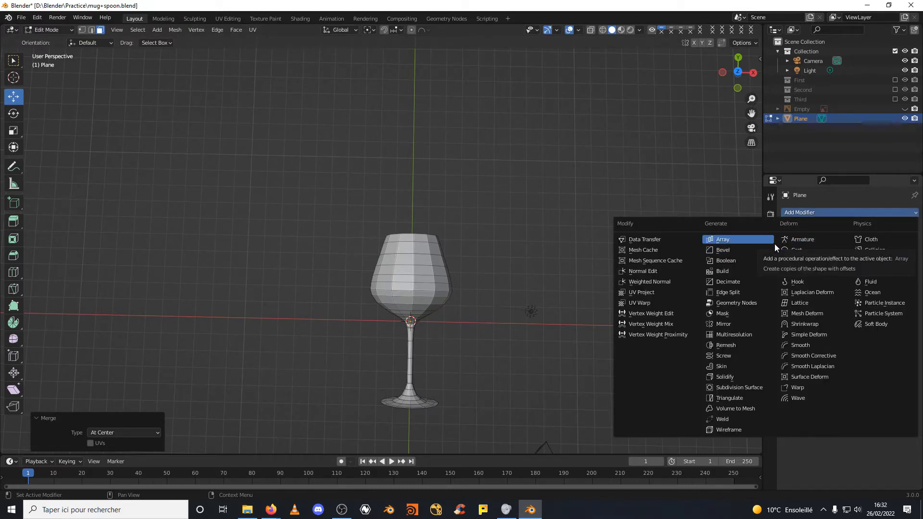
left_click(735, 387)
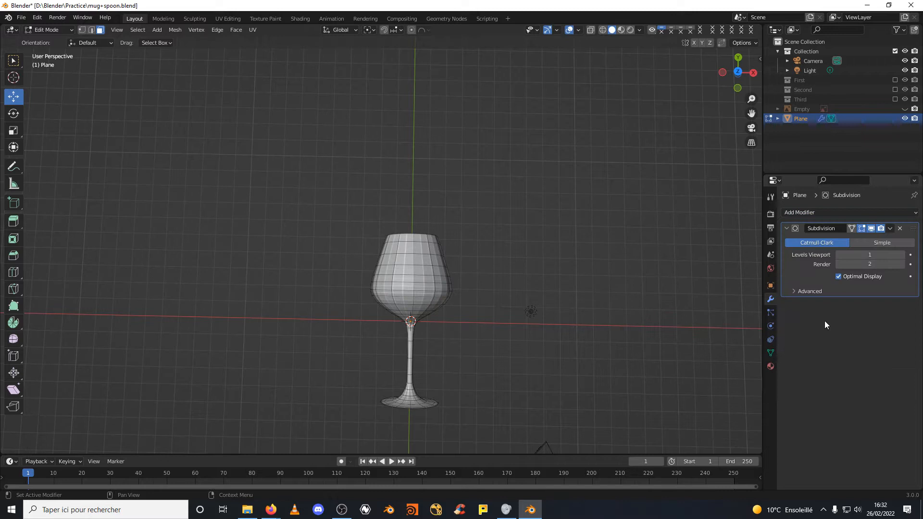
Set both the viewport and render levels of the Subdivision modifier to 3.
left_click(900, 255)
left_click(900, 255)
left_click(902, 264)
left_click(902, 265)
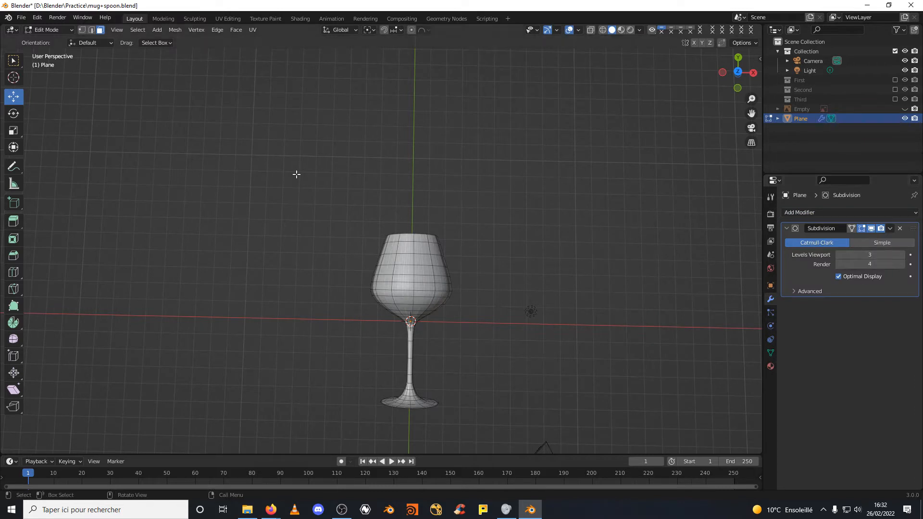
left_click(839, 264)
Return to Object Mode and apply smooth shading to the wine glass.
left_click(53, 28)
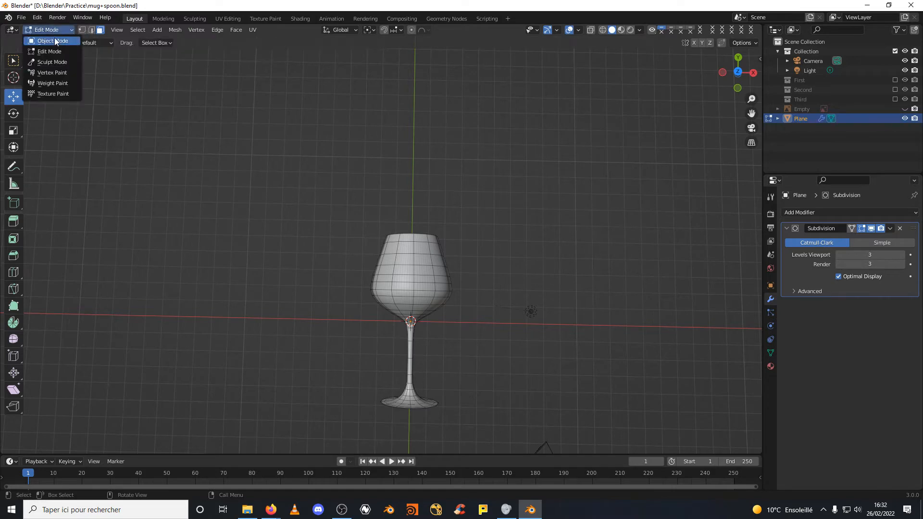
left_click(54, 38)
right_click(401, 278)
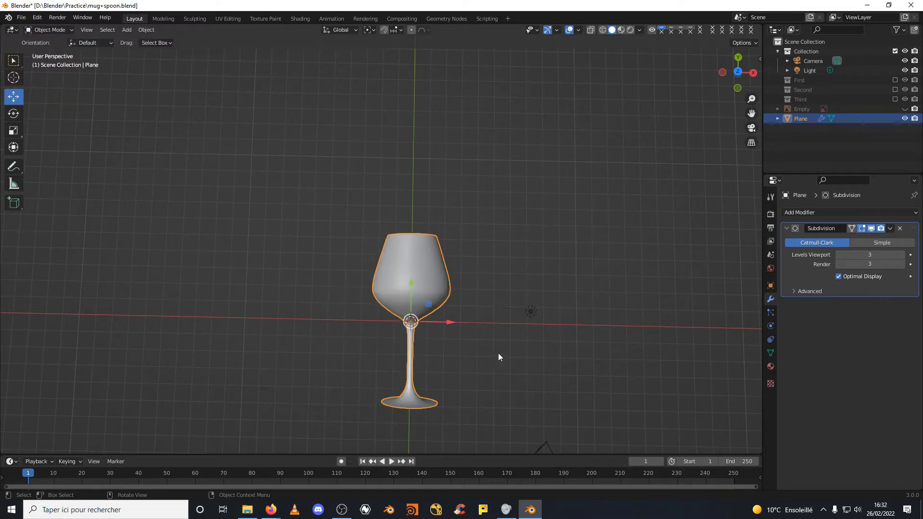
scroll(500, 358, "up", 4)
middle_click_drag(503, 312, 476, 199, "shift")
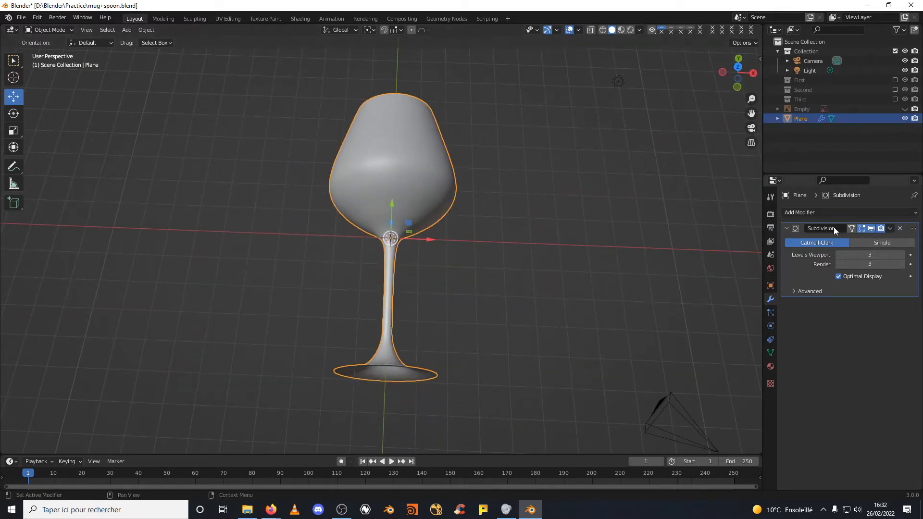
Turn off the Subdivision modifier's viewport display and edit the glass mesh in vertex selection, looking down into the bowl.
left_click(872, 228)
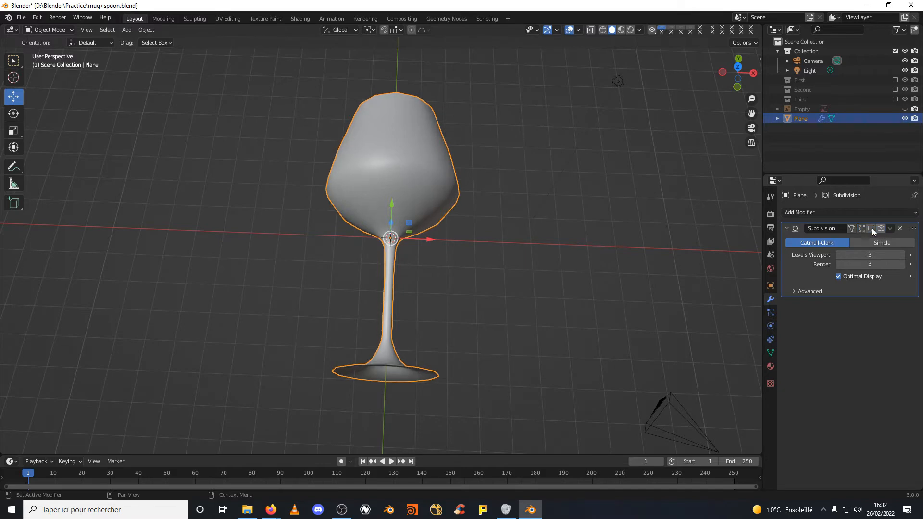
middle_click_drag(529, 159, 538, 231)
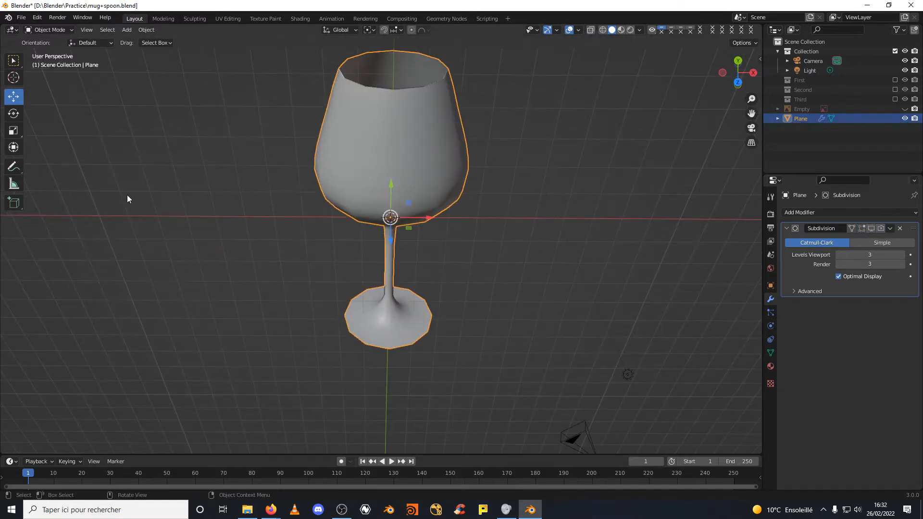
key("Tab")
middle_click_drag(615, 169, 619, 236)
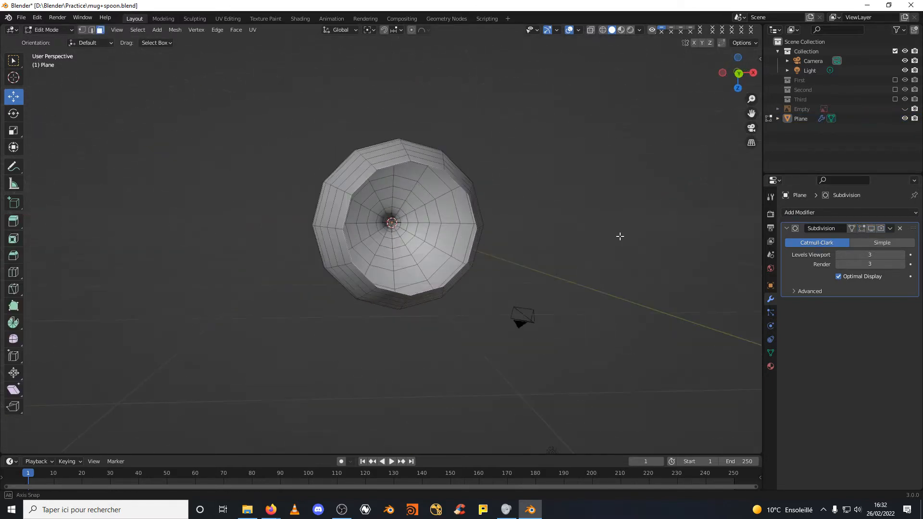
scroll(438, 188, "up", 10)
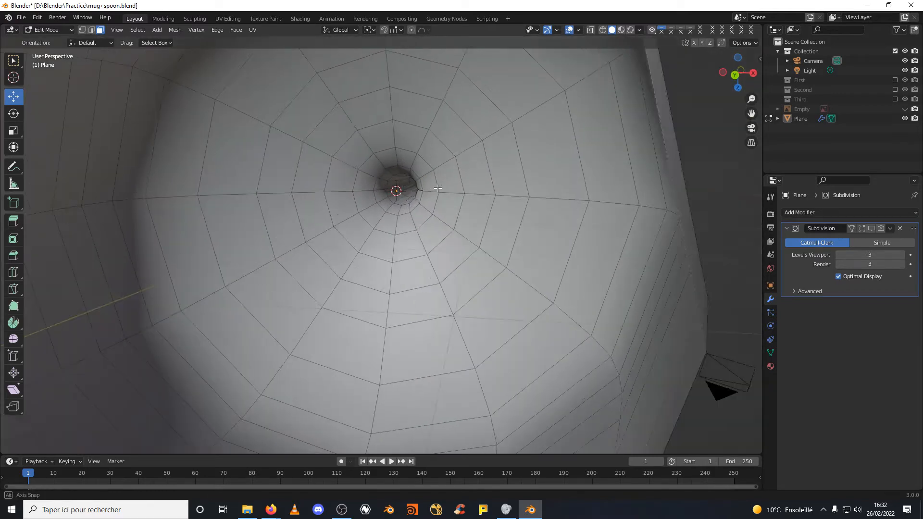
middle_click_drag(438, 188, 418, 178)
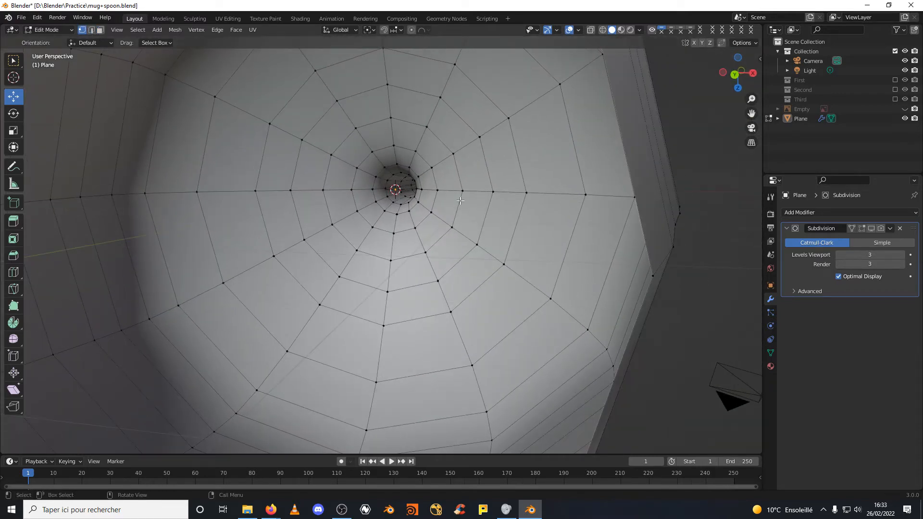
Try to select the vertex ring deep inside the bowl where it opens into the stem.
scroll(460, 201, "up", 2)
scroll(401, 145, "up", 3)
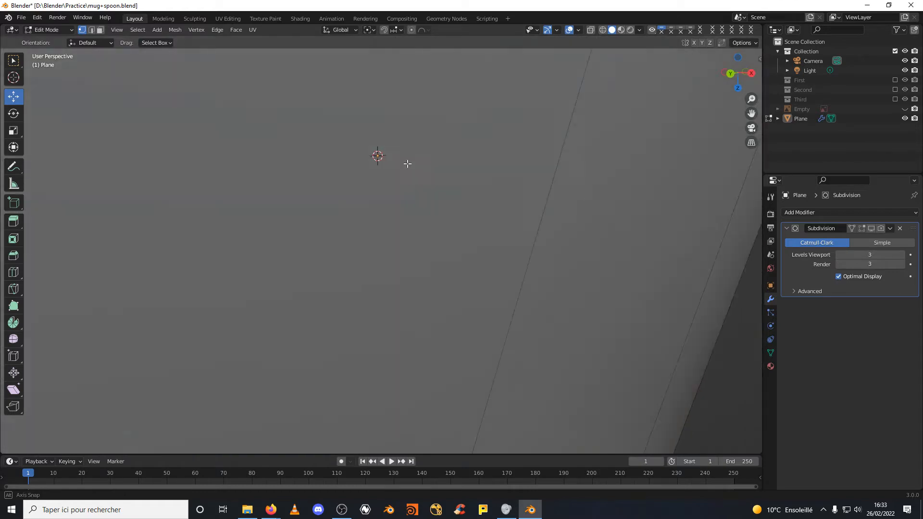
scroll(401, 144, "down", 3)
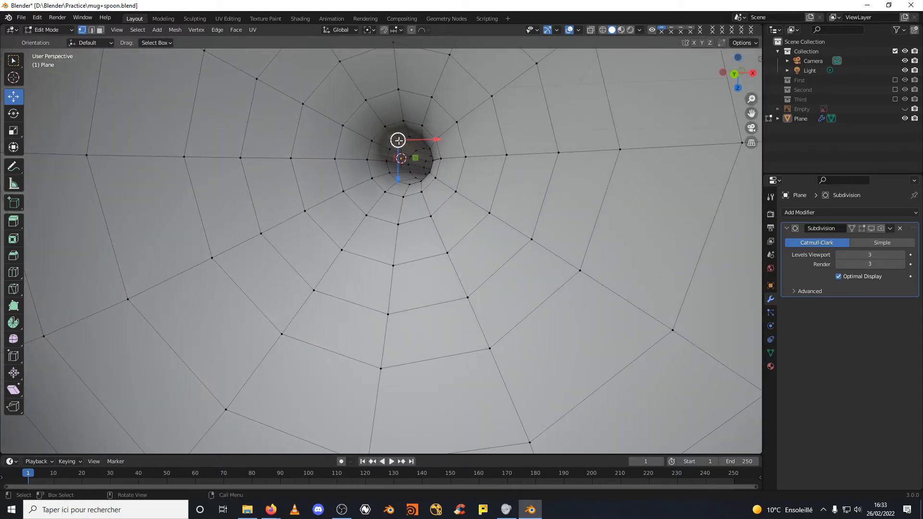
left_click(398, 141, "alt")
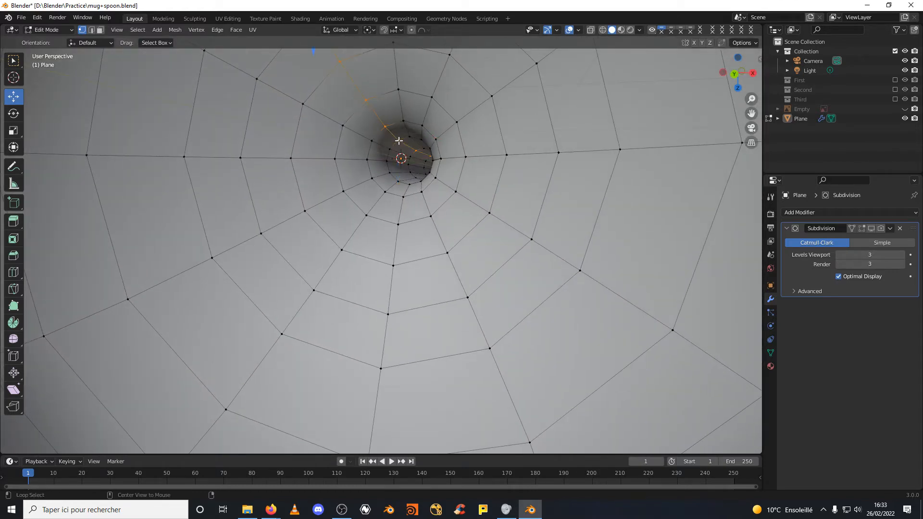
left_click(401, 141, "alt")
Select the ring of vertices inside the narrow neck below the bowl and fill it with a face.
middle_click_drag(403, 150, 383, 181)
scroll(383, 181, "down", 5)
middle_click_drag(504, 221, 391, 230, "shift")
scroll(300, 238, "up", 3)
middle_click_drag(255, 208, 258, 180, "shift")
scroll(254, 189, "up", 4)
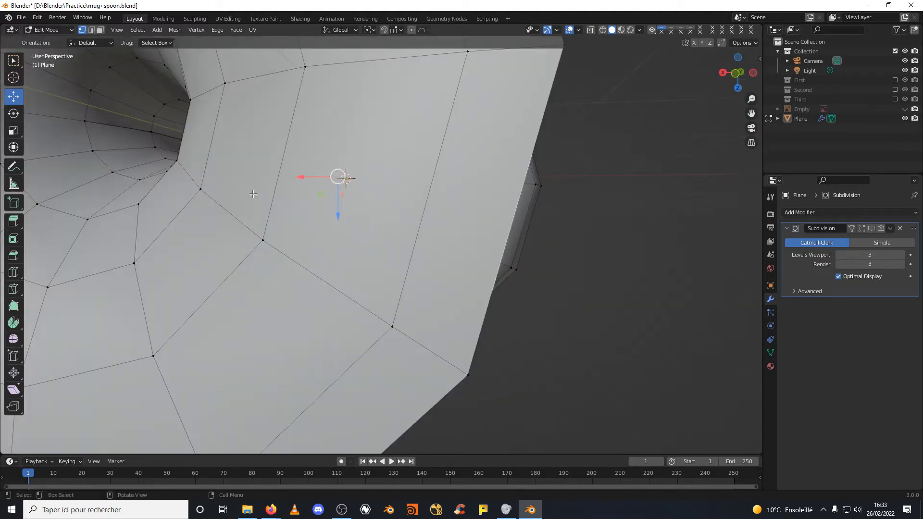
middle_click_drag(183, 182, 241, 212, "shift")
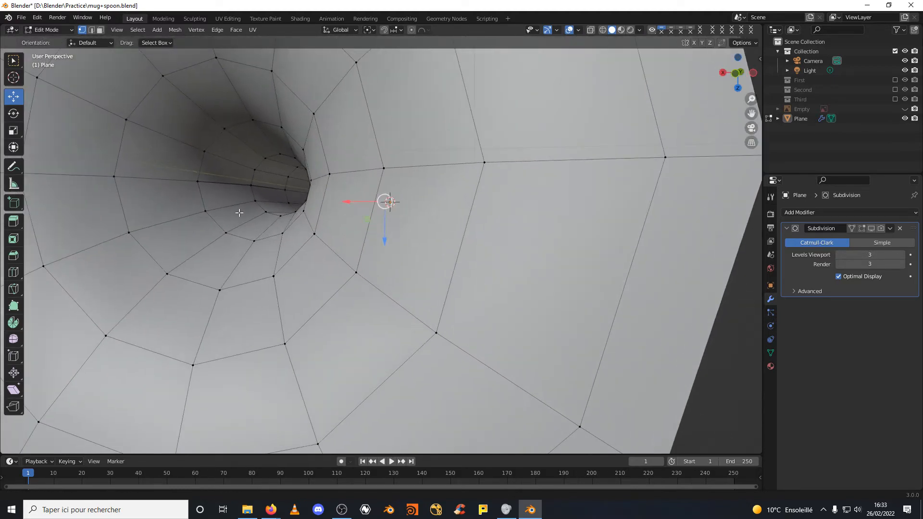
left_click(252, 185)
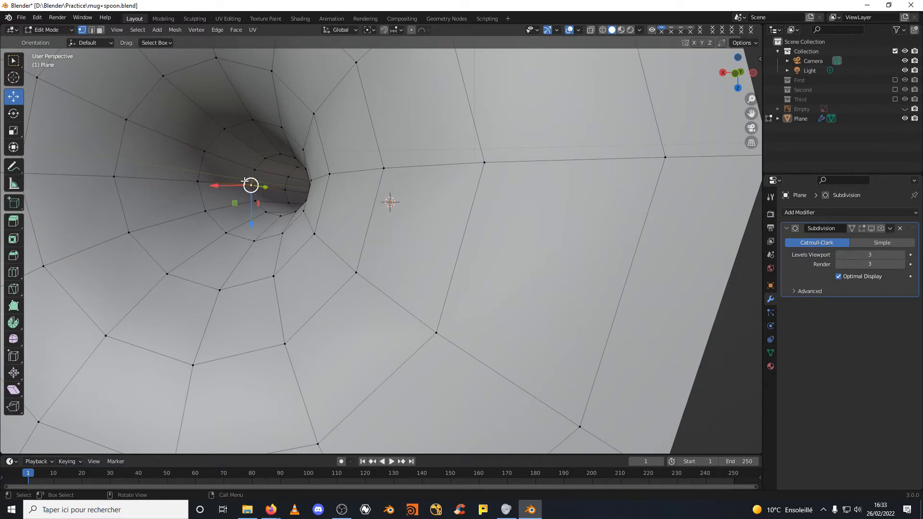
left_click_drag(245, 183, 253, 195)
key("ctrl+z")
left_click(250, 186, "alt")
left_click(251, 181, "alt")
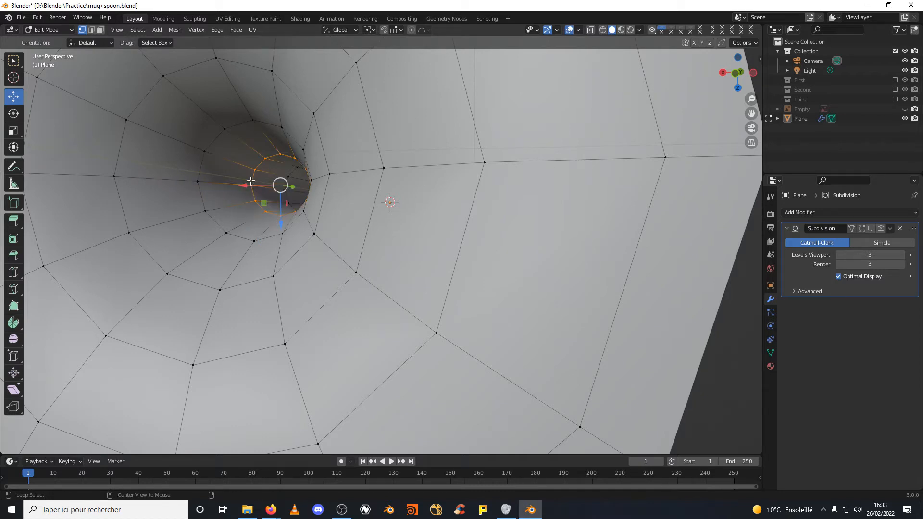
key("f")
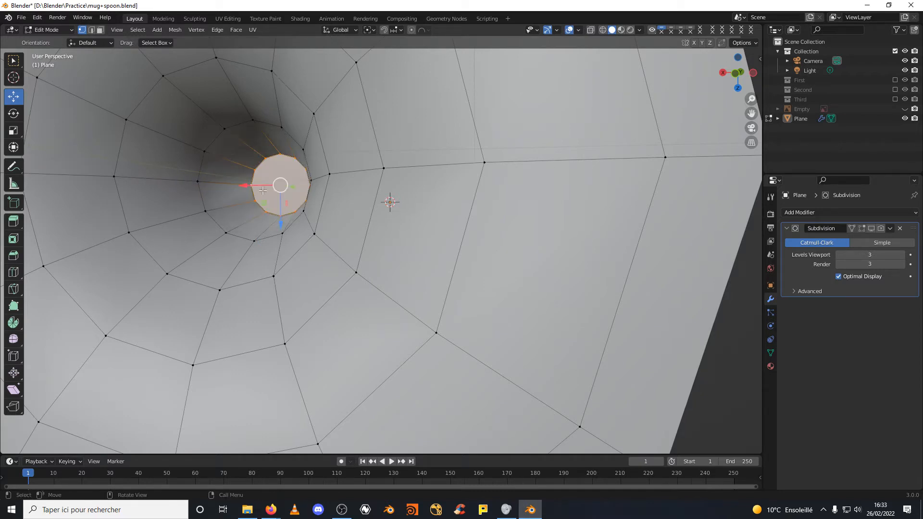
scroll(255, 188, "down", 7)
middle_click_drag(264, 202, 266, 364)
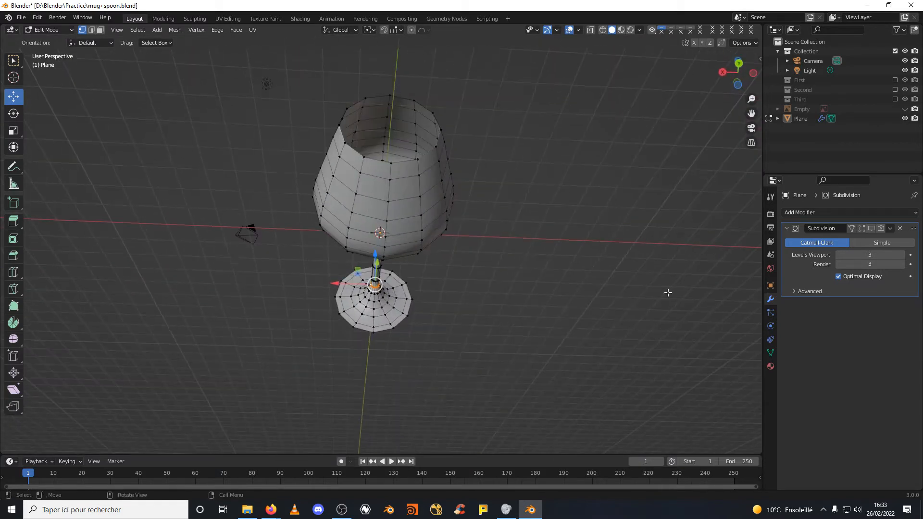
Add a Solidify modifier to the glass and place it above the Subdivision modifier in the stack.
left_click(824, 214)
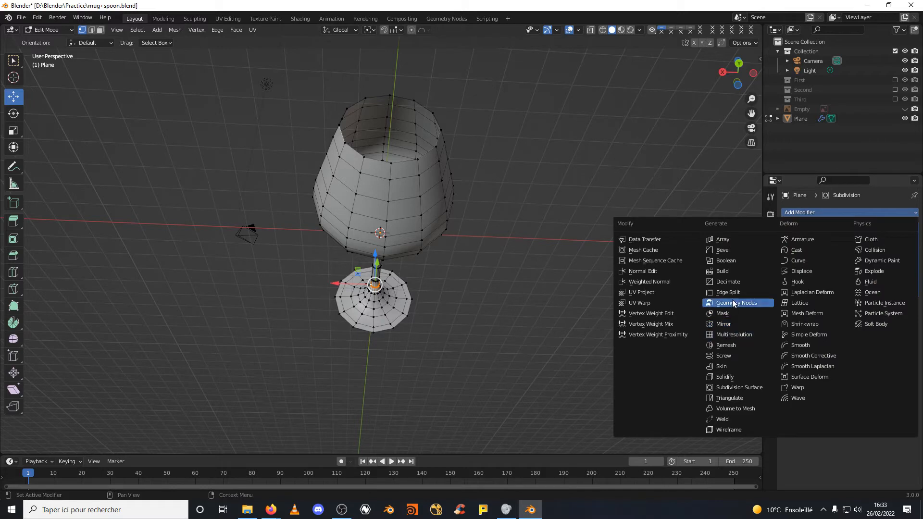
left_click(727, 378)
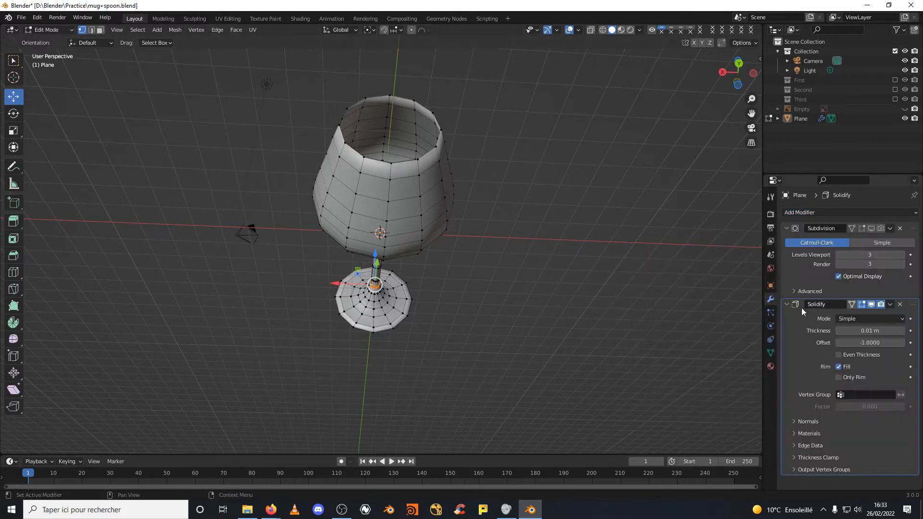
left_click(786, 304)
left_click_drag(787, 305, 786, 280)
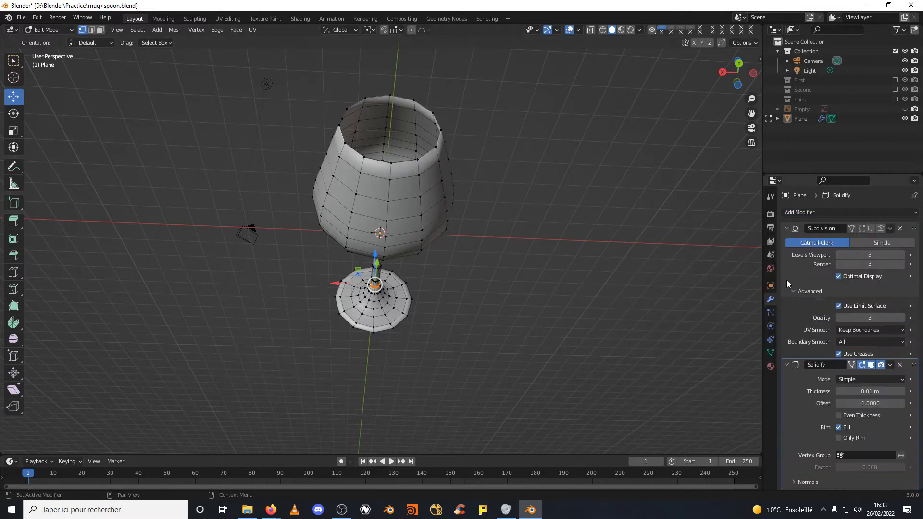
left_click(786, 382)
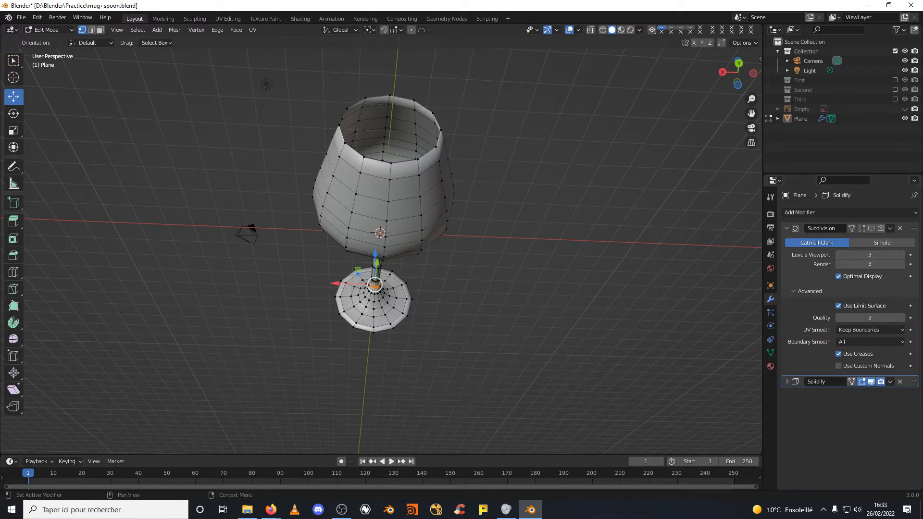
left_click_drag(913, 387, 909, 230)
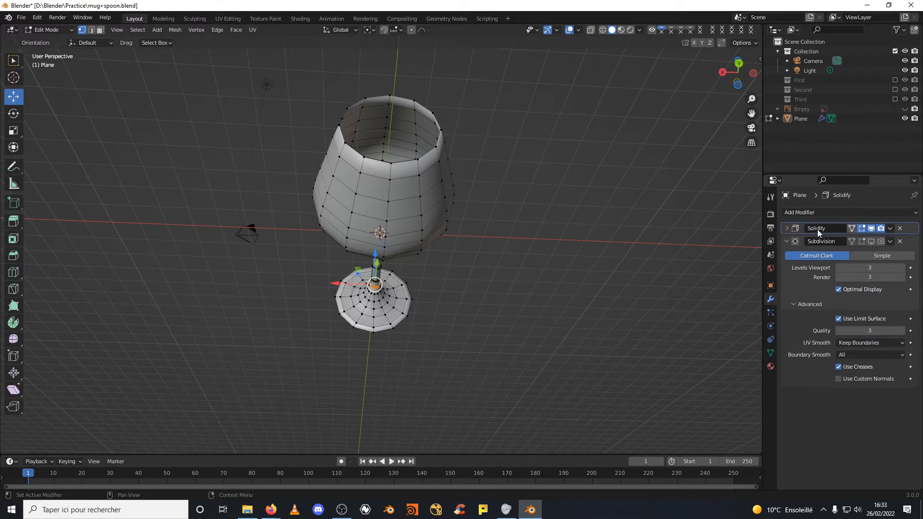
left_click(786, 242)
left_click(890, 229)
left_click(891, 231)
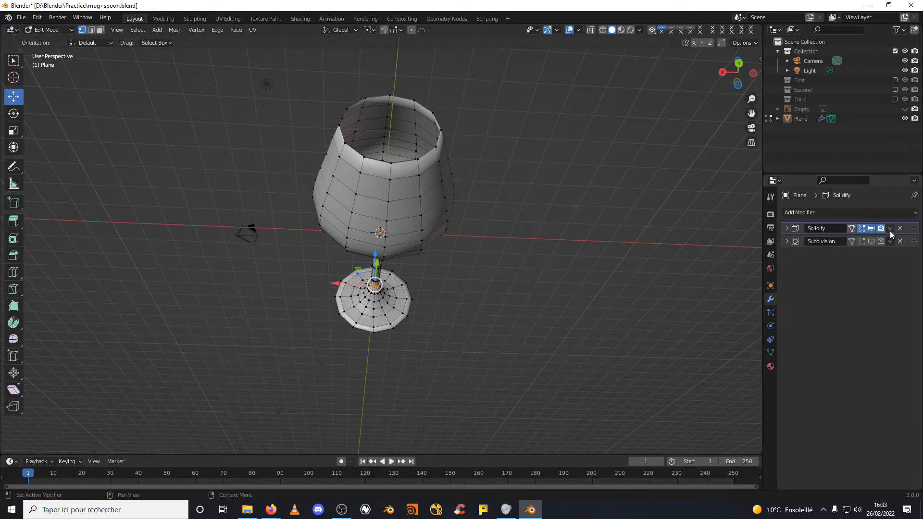
Set the Solidify modifier's thickness to 0.1 m.
left_click(786, 228)
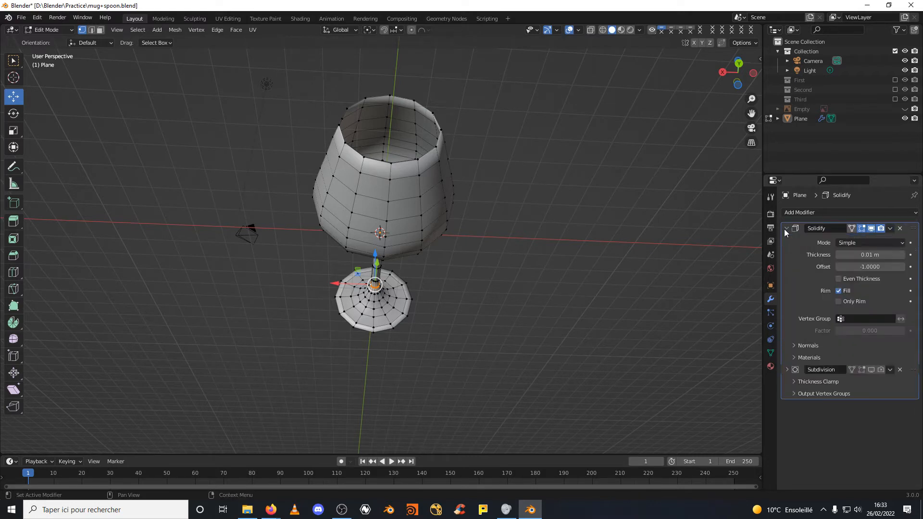
left_click(901, 259)
left_click(901, 258)
left_click(901, 258)
left_click(902, 258)
left_click(902, 258)
left_click(901, 258)
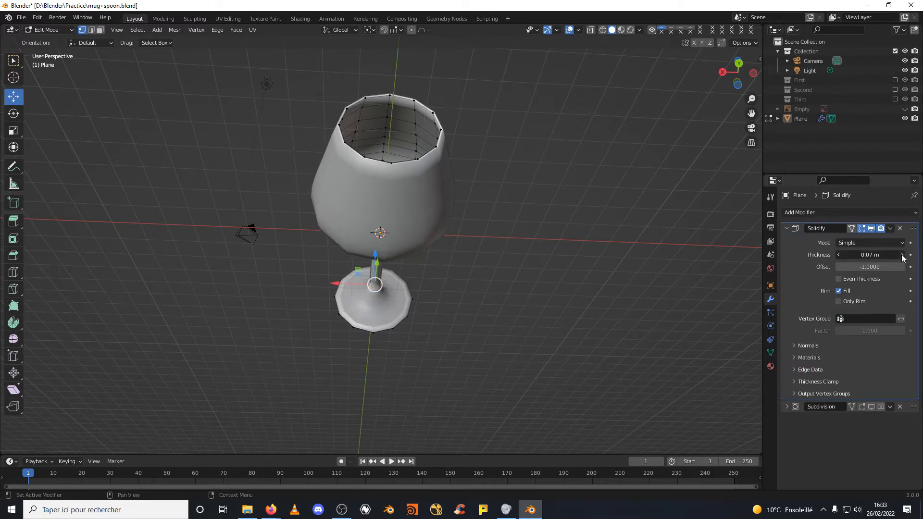
left_click(902, 258)
left_click(901, 258)
left_click(902, 258)
Return to Object Mode and display the glass in wireframe to inspect its inner walls.
middle_click_drag(673, 226, 372, 166)
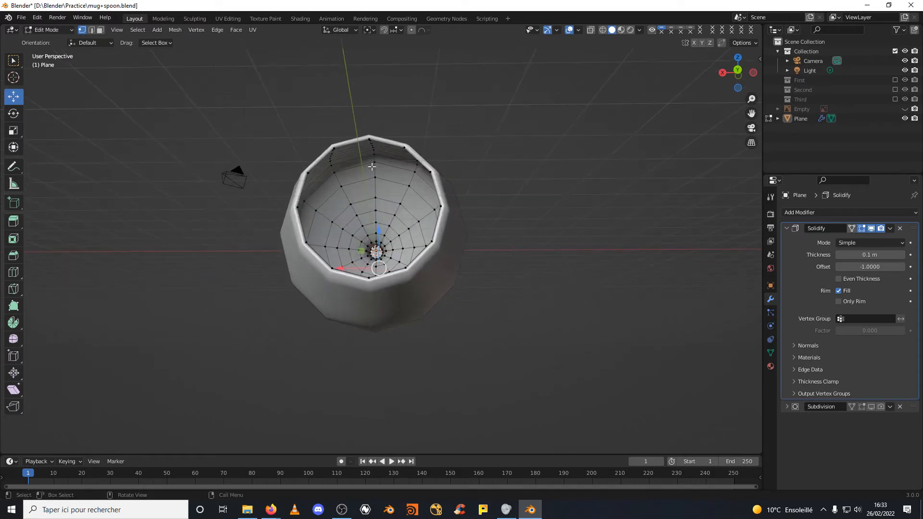
left_click(54, 30)
left_click(56, 38)
middle_click_drag(320, 137, 570, 275)
scroll(396, 247, "up", 3)
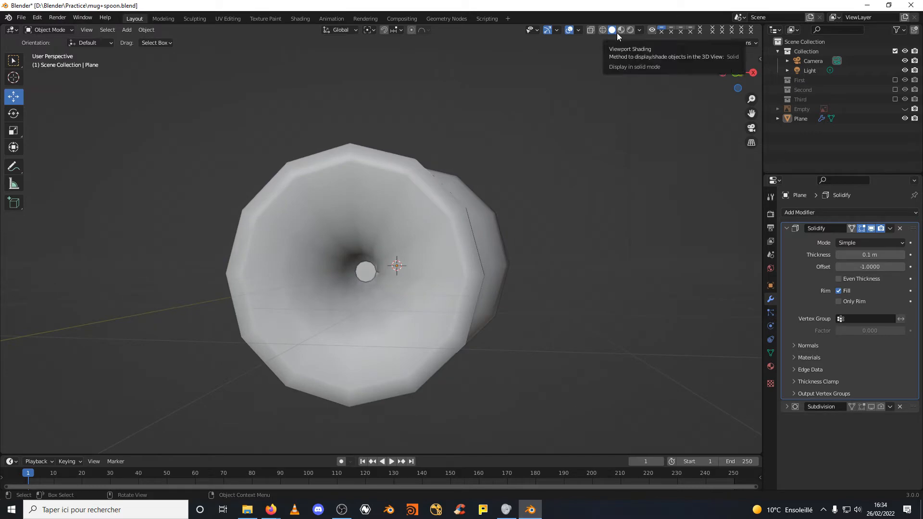
left_click(603, 30)
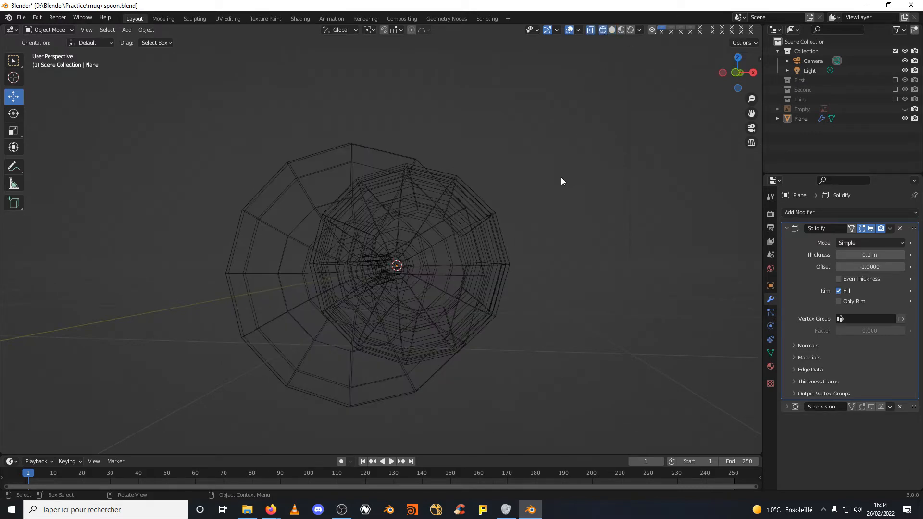
mouse_move(561, 177)
middle_mouse_down()
mouse_move(546, 268)
mouse_move(567, 400)
mouse_move(536, 425)
mouse_move(480, 396)
mouse_move(600, 414)
mouse_move(577, 417)
middle_mouse_up()
left_click(56, 30)
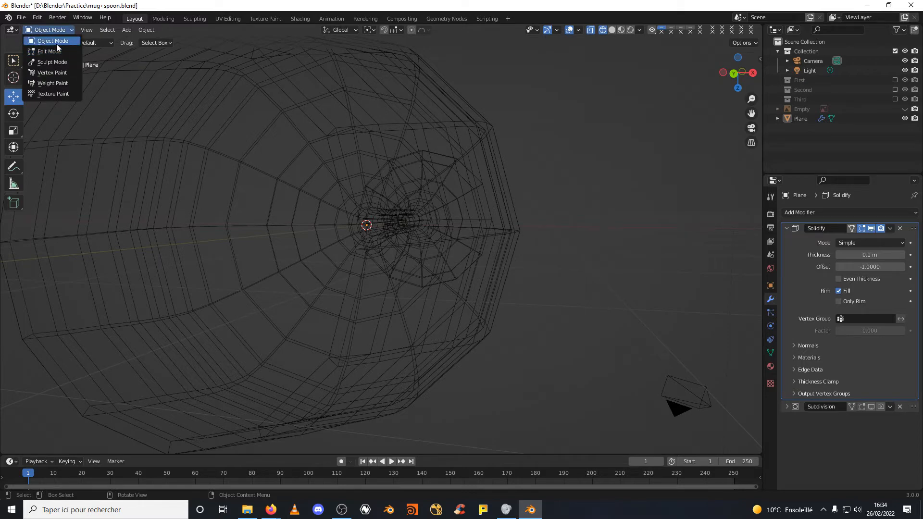
left_click(44, 51)
left_click(48, 30)
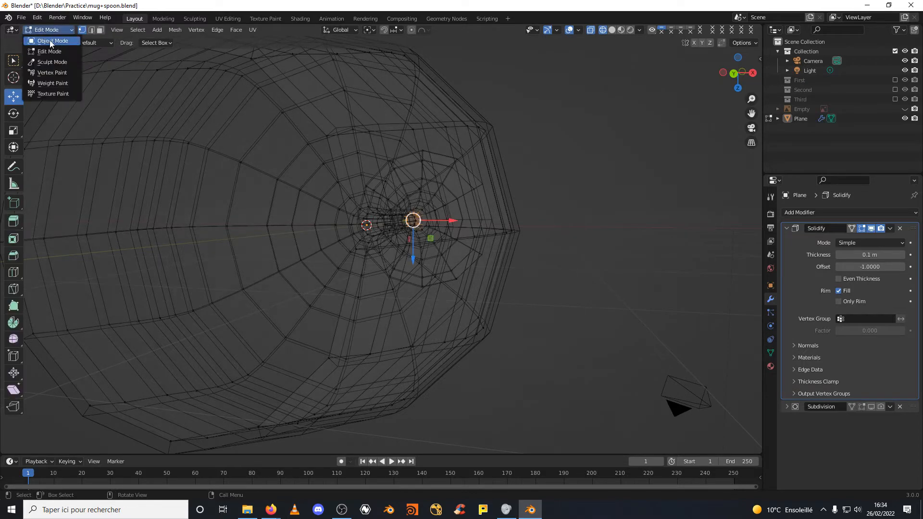
left_click(50, 41)
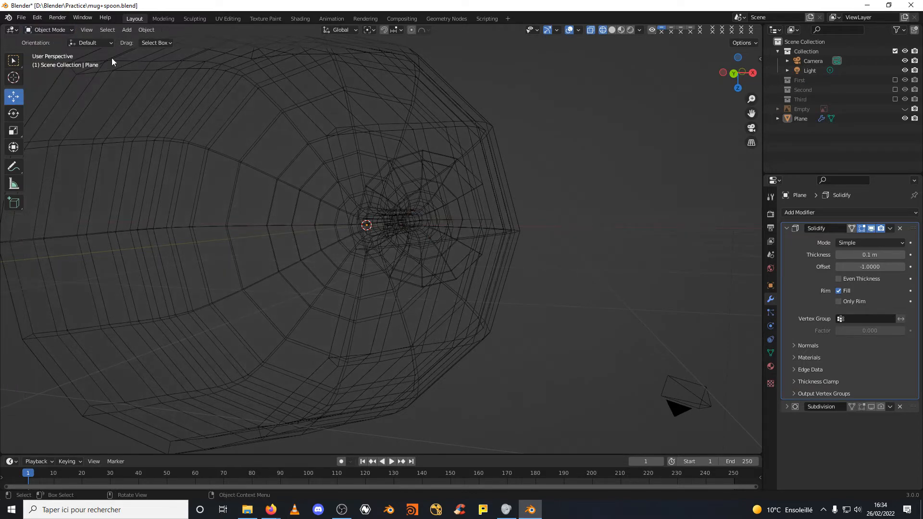
left_click(890, 228)
Duplicate the glass object in place and hide the copy in the viewport.
right_click(798, 119)
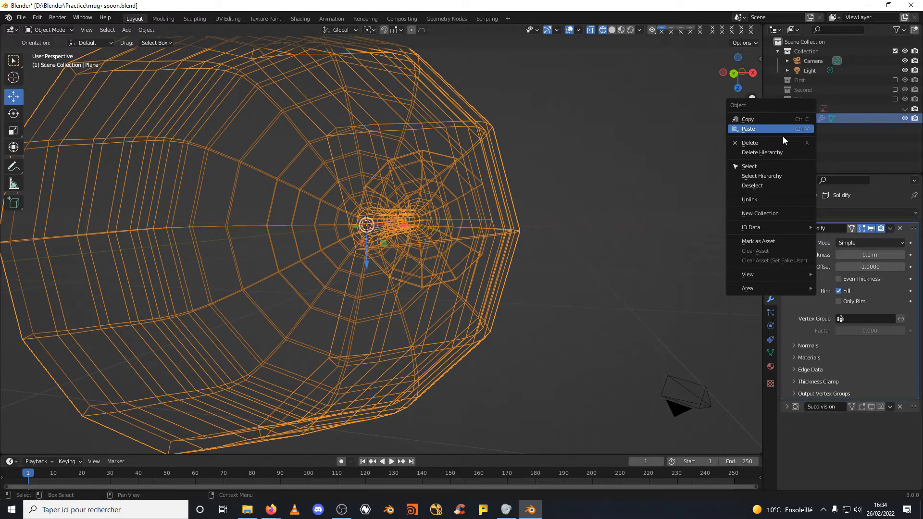
left_click(843, 150)
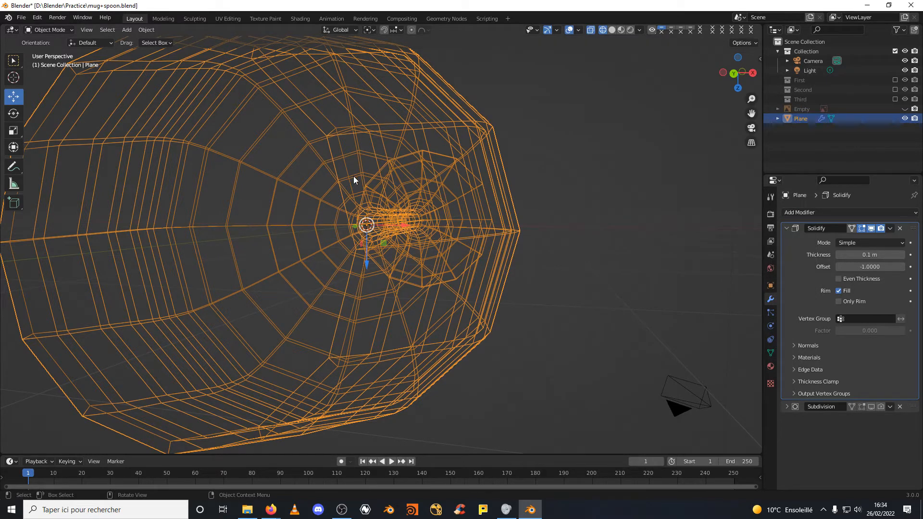
key("shift+d")
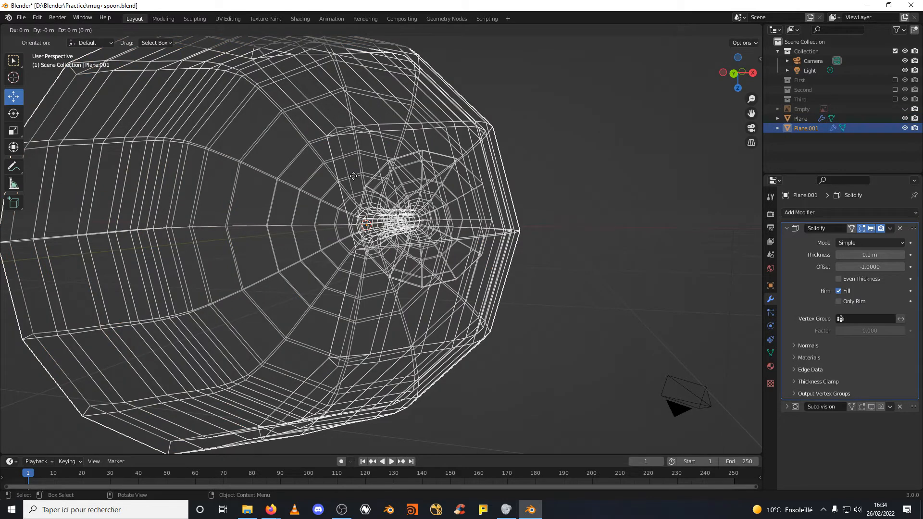
right_click(353, 176)
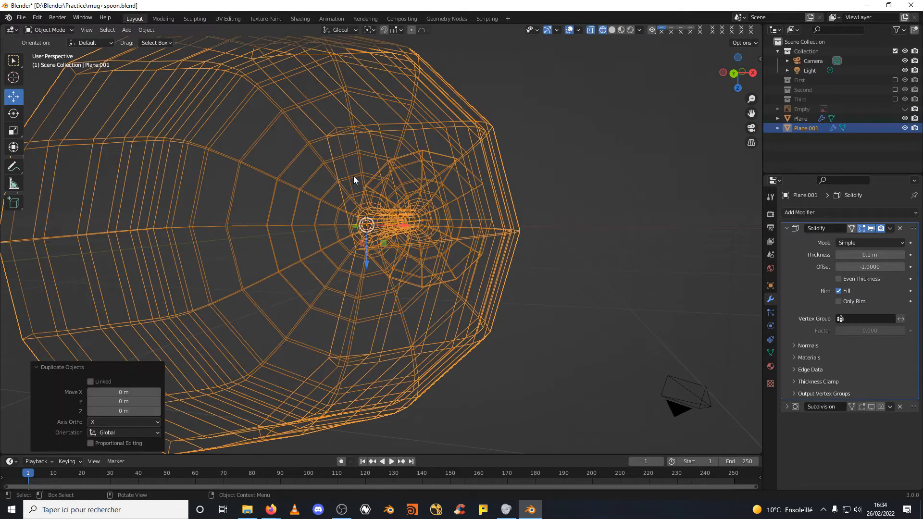
left_click(904, 129)
Examine the wireframe stem and bowl junction, then reselect the original glass and restore solid shading.
mouse_move(585, 194)
middle_mouse_down()
mouse_move(571, 204)
mouse_move(639, 192)
mouse_move(595, 199)
mouse_move(583, 191)
middle_mouse_up()
scroll(618, 194, "down", 4)
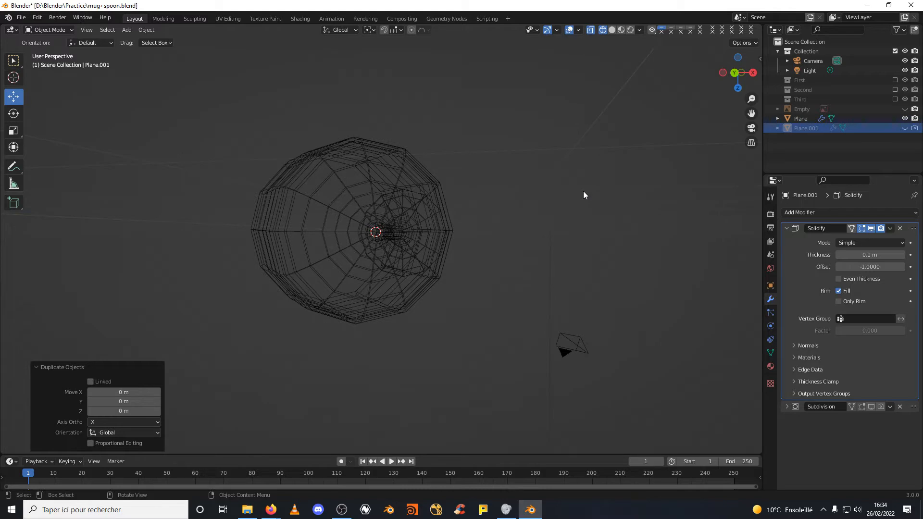
middle_click_drag(584, 191, 349, 237)
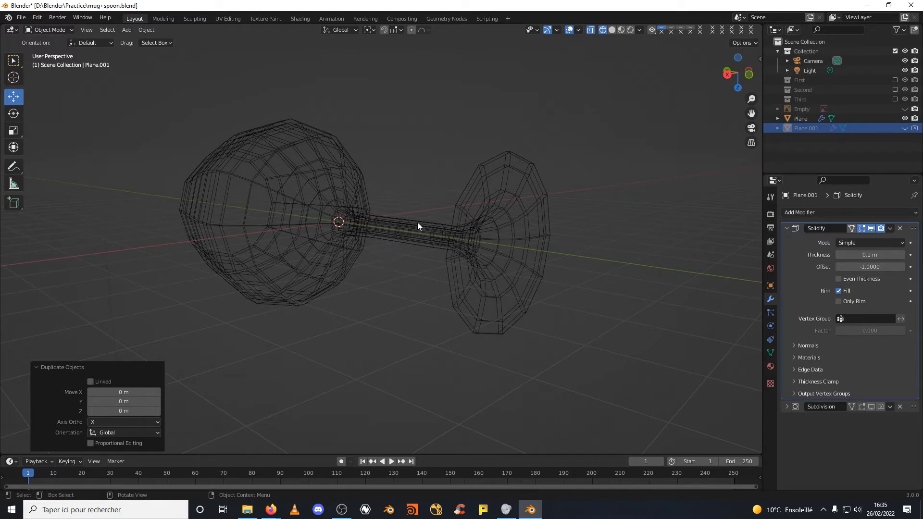
middle_click_drag(441, 232, 410, 263)
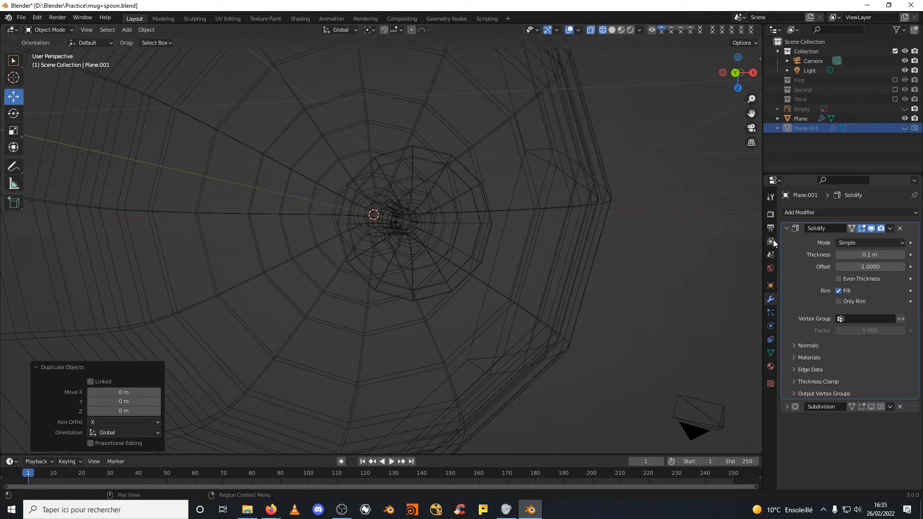
middle_click_drag(729, 238, 664, 239)
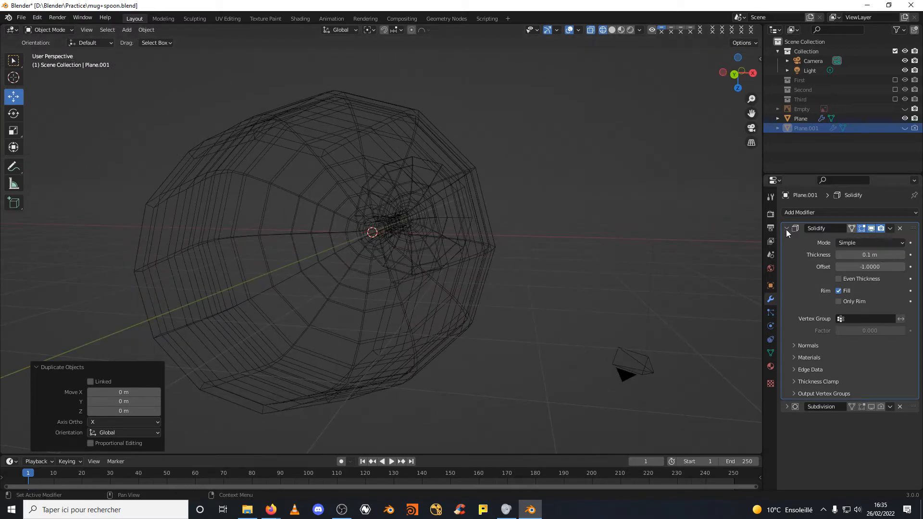
left_click(798, 118)
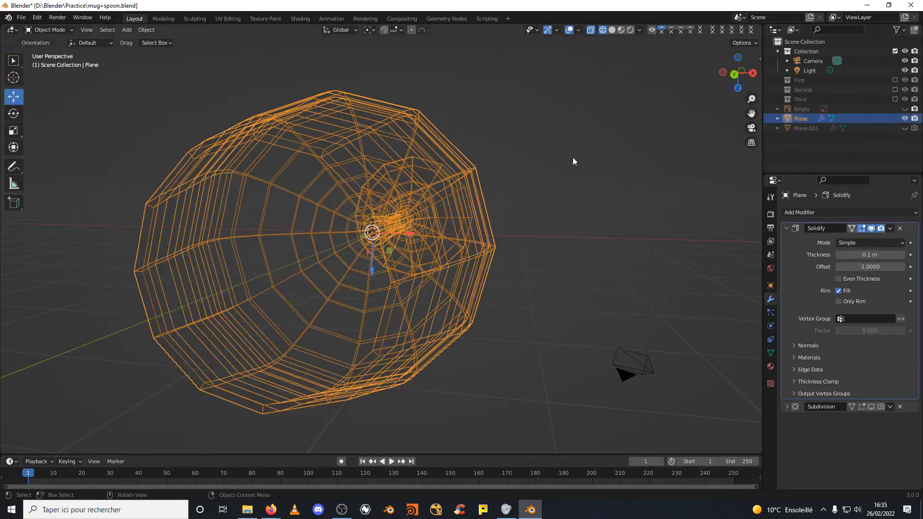
left_click(611, 30)
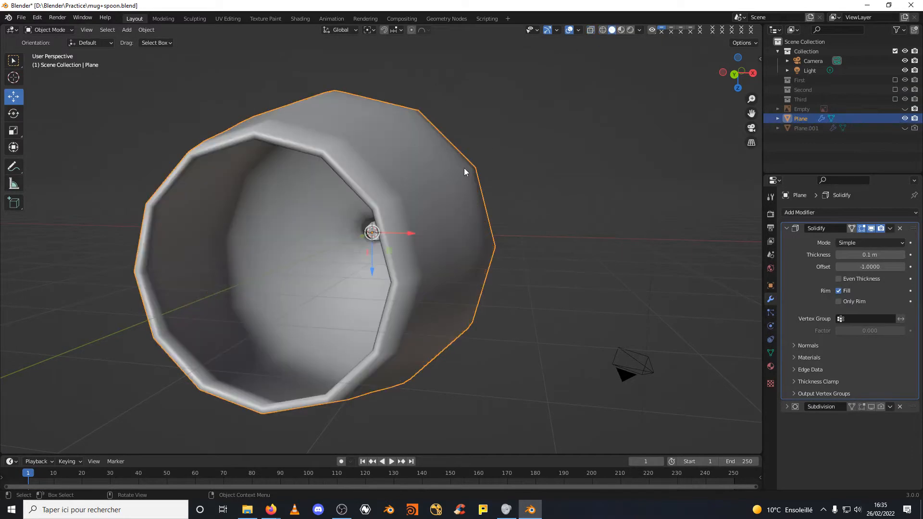
Edit the original glass mesh in face selection mode, looking down into the bowl.
mouse_move(464, 169)
middle_mouse_down()
mouse_move(492, 168)
mouse_move(391, 218)
middle_mouse_up()
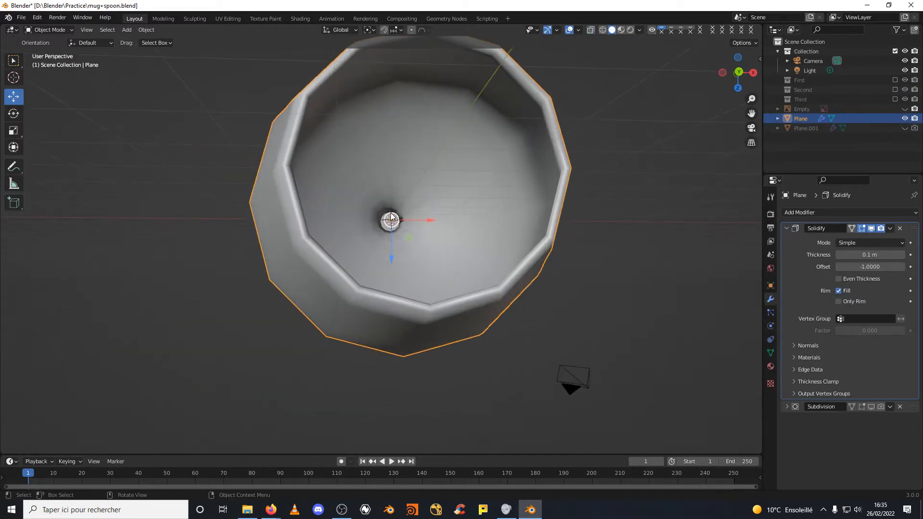
left_click(59, 30)
left_click(48, 52)
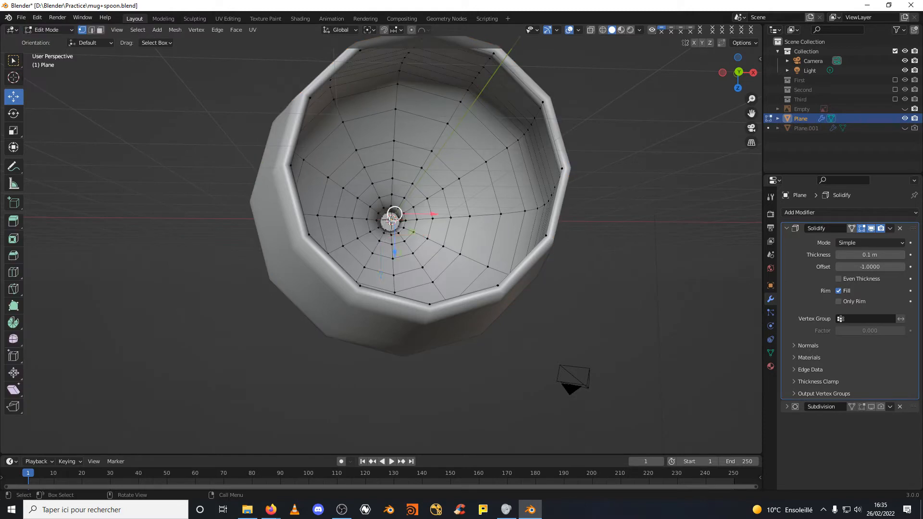
left_click(100, 30)
Delete the face that closes the narrow neck at the bottom of the bowl.
left_click(390, 222)
middle_click_drag(389, 222, 380, 240)
scroll(381, 251, "up", 3)
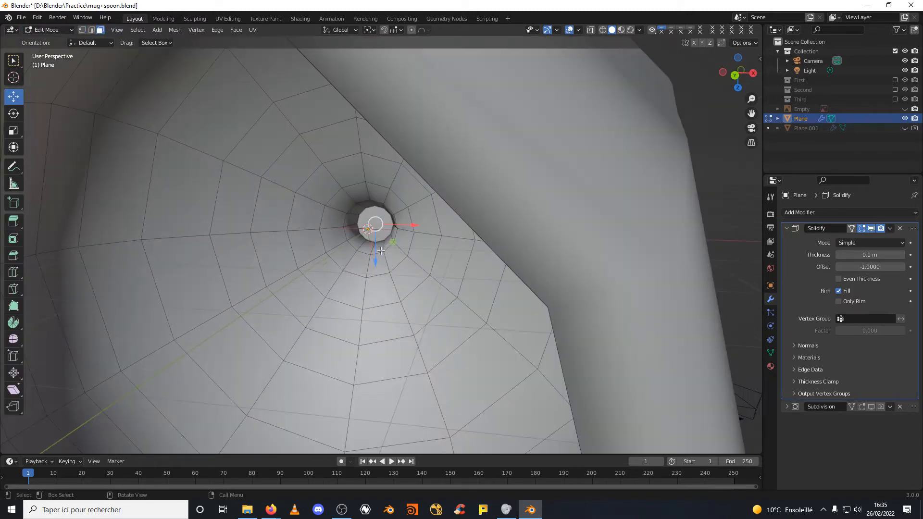
left_click(603, 30)
middle_click_drag(428, 185, 417, 216)
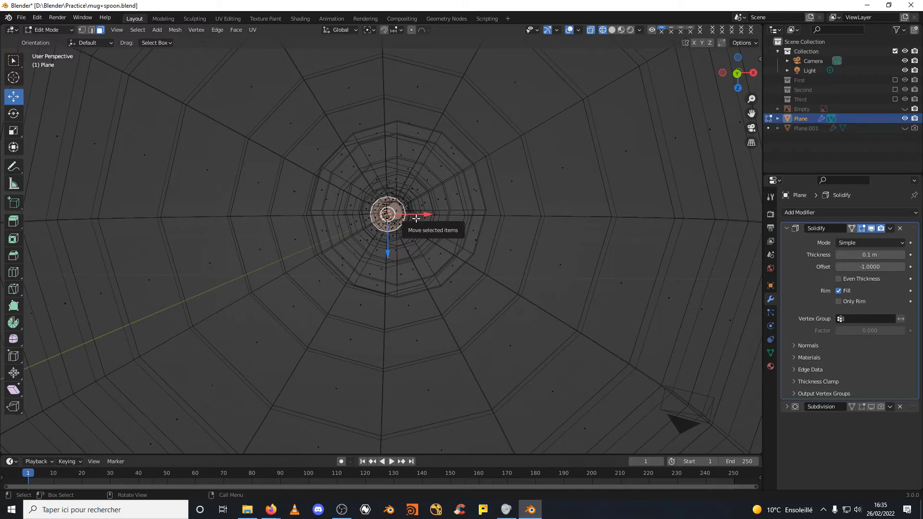
left_click(611, 30)
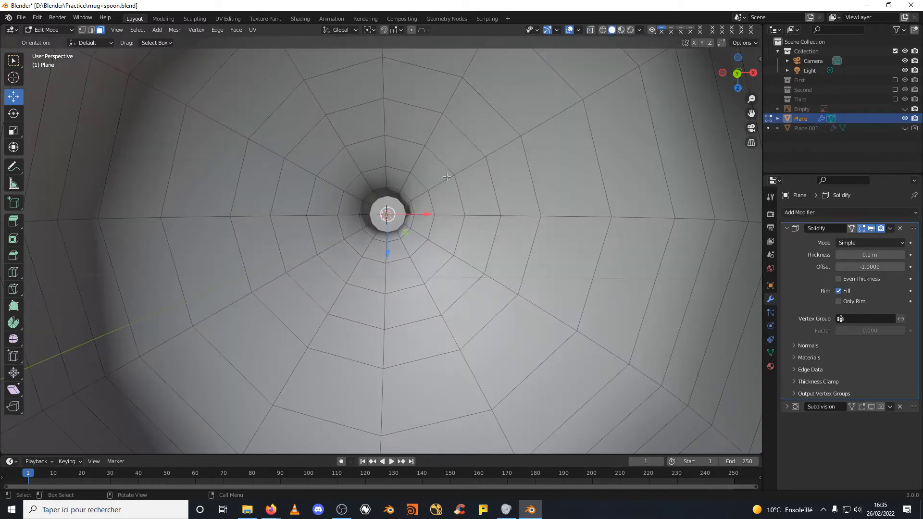
mouse_move(447, 177)
middle_mouse_down()
mouse_move(406, 183)
mouse_move(436, 174)
middle_mouse_up()
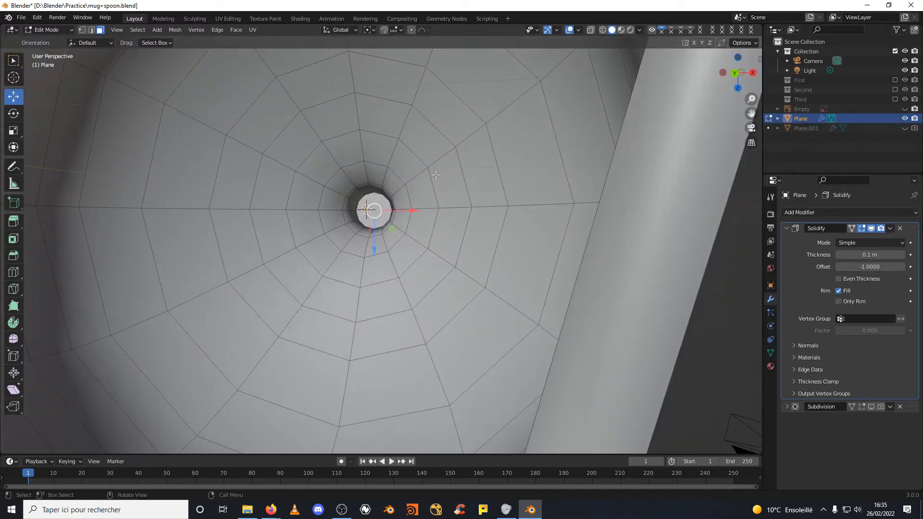
key("x")
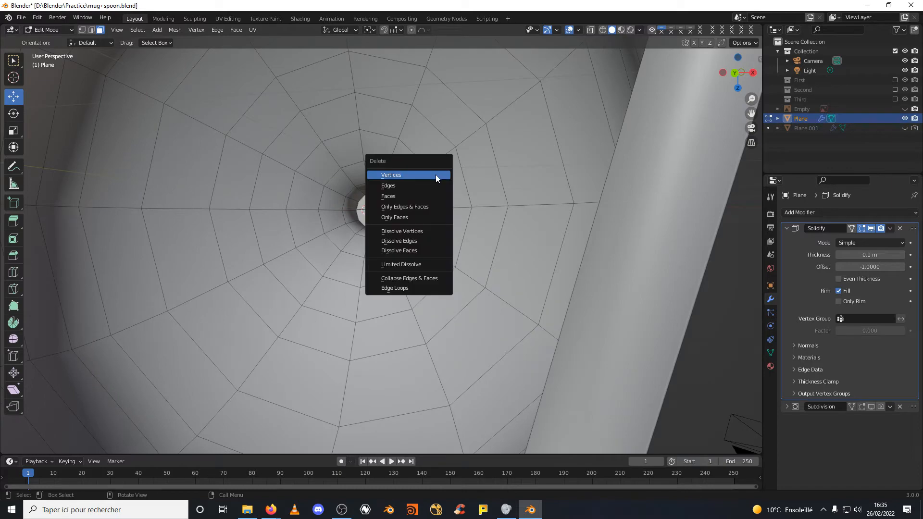
left_click(403, 192)
Delete the face that closes the stem's opening on the underside of the foot.
middle_click_drag(485, 217, 346, 239)
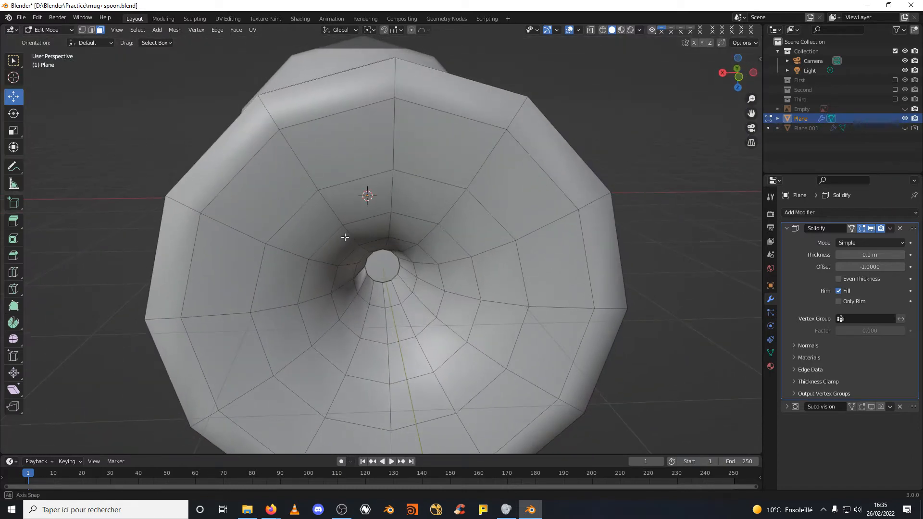
left_click(383, 263)
key("x")
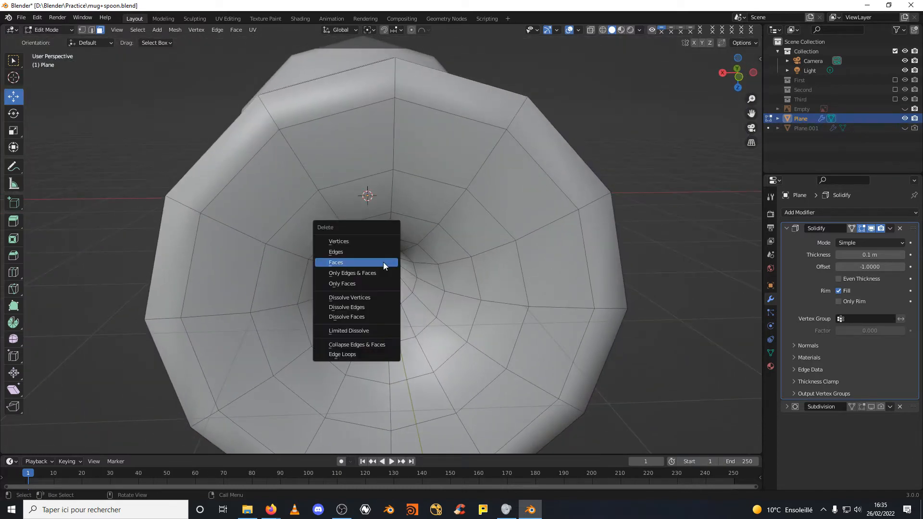
left_click(383, 263)
Switch to vertex selection and hide the Solidify effect in the viewport to expose the stem's mesh.
middle_click_drag(394, 266, 375, 255)
scroll(252, 235, "up", 2)
middle_click_drag(252, 235, 555, 275, "shift")
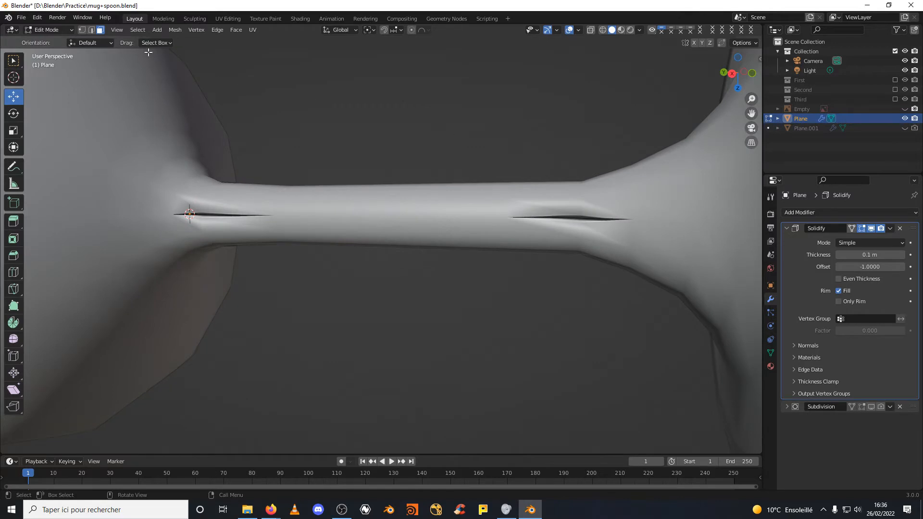
left_click(82, 29)
left_click(65, 29)
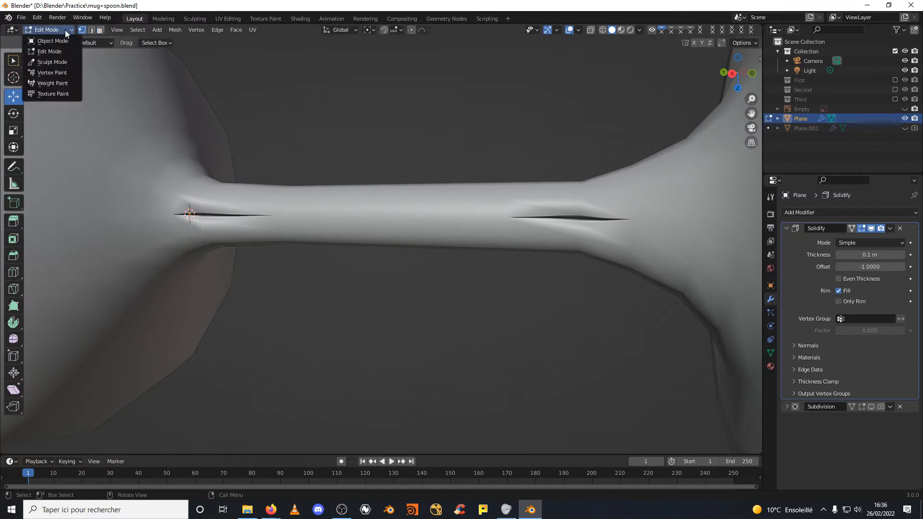
left_click(65, 30)
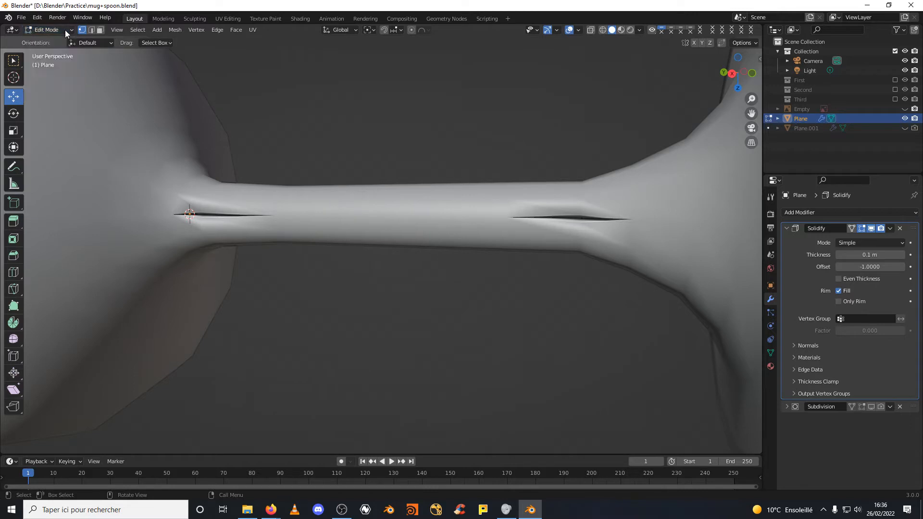
left_click(865, 228)
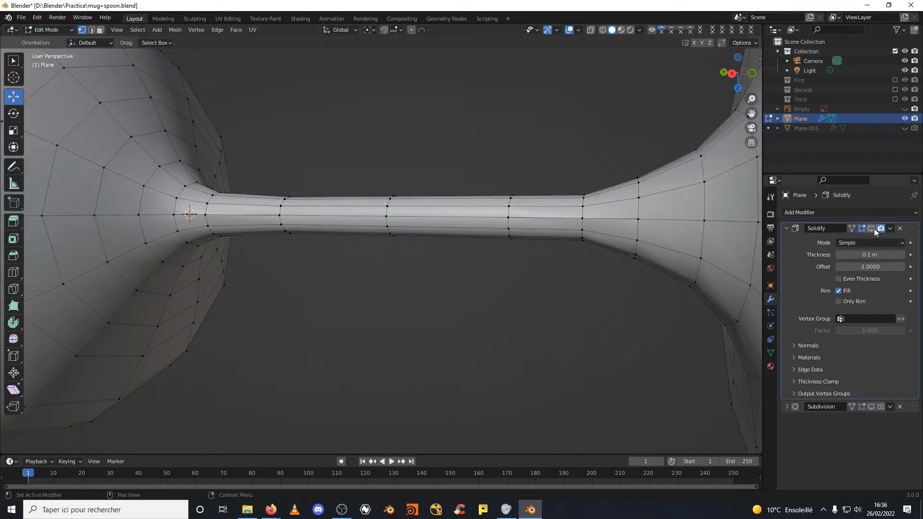
left_click(872, 229)
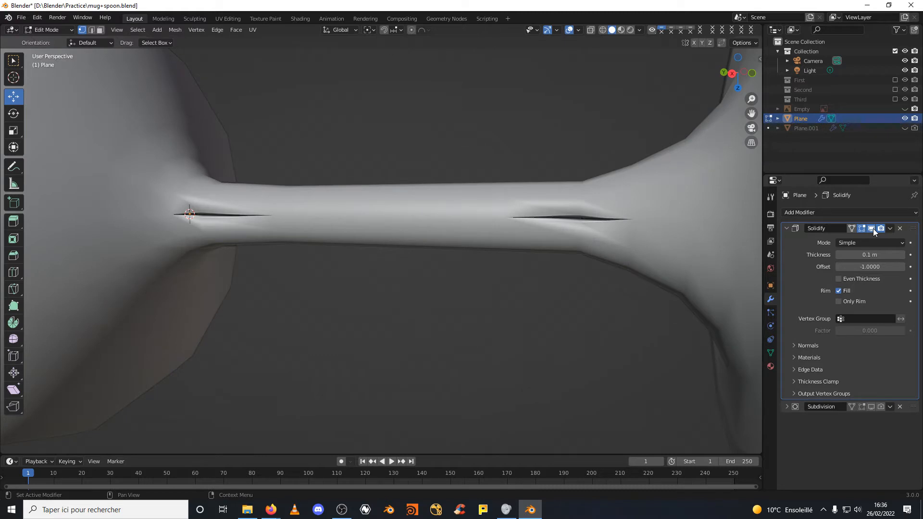
left_click(872, 230)
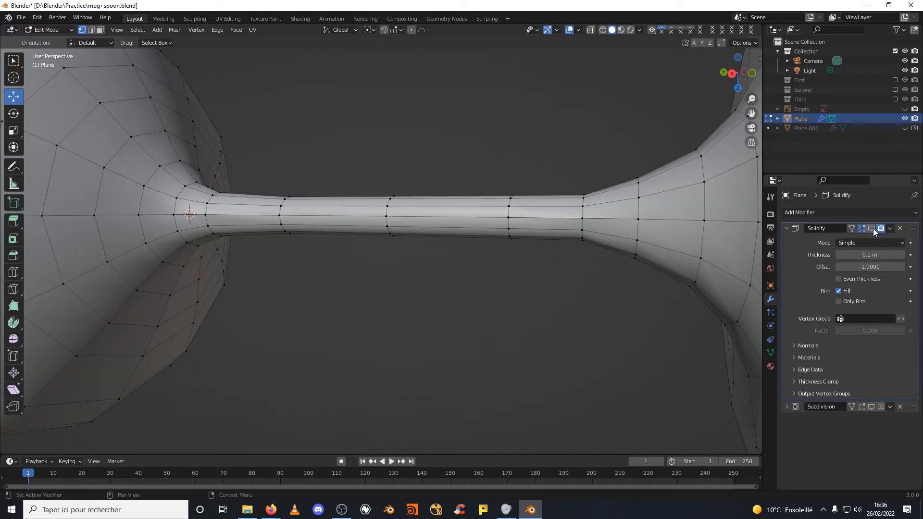
Select the seam vertex where the stem meets the foot and disable Solidify for edit mode and renders.
left_click(583, 220)
scroll(588, 225, "up", 2)
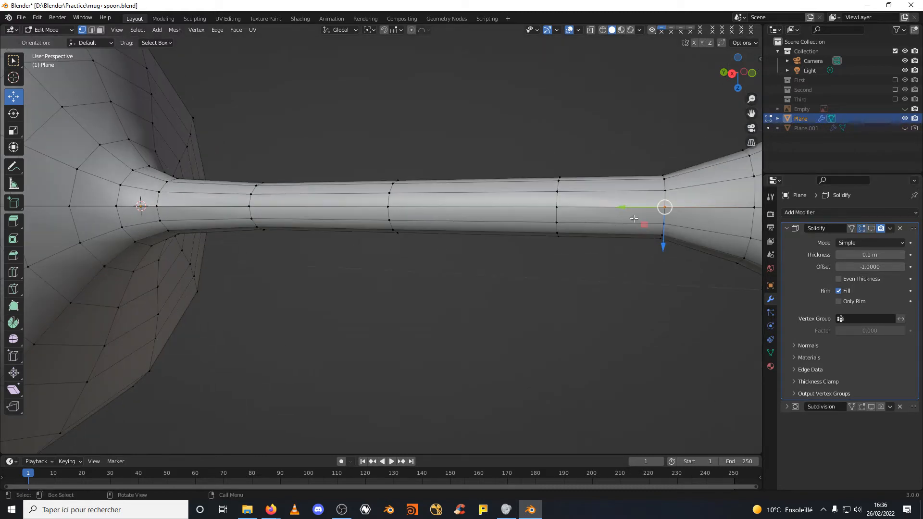
middle_click_drag(670, 212, 535, 231, "shift")
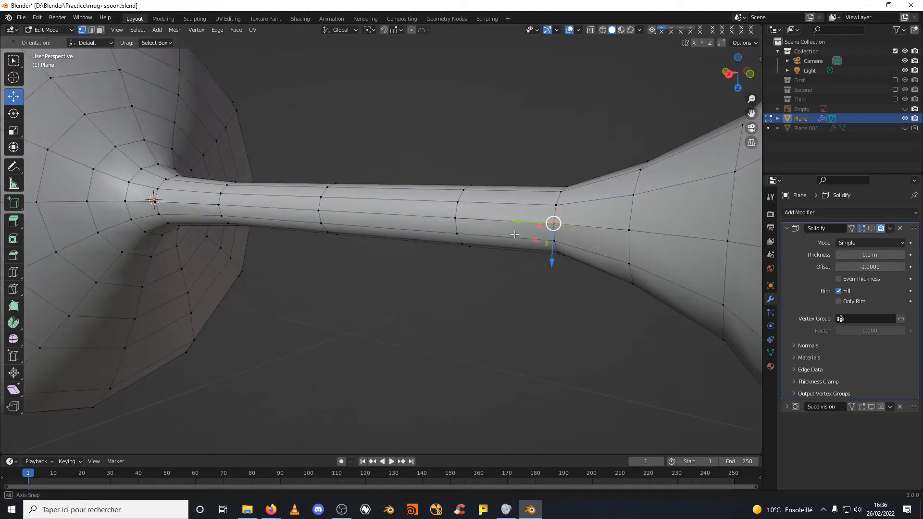
left_click(880, 228)
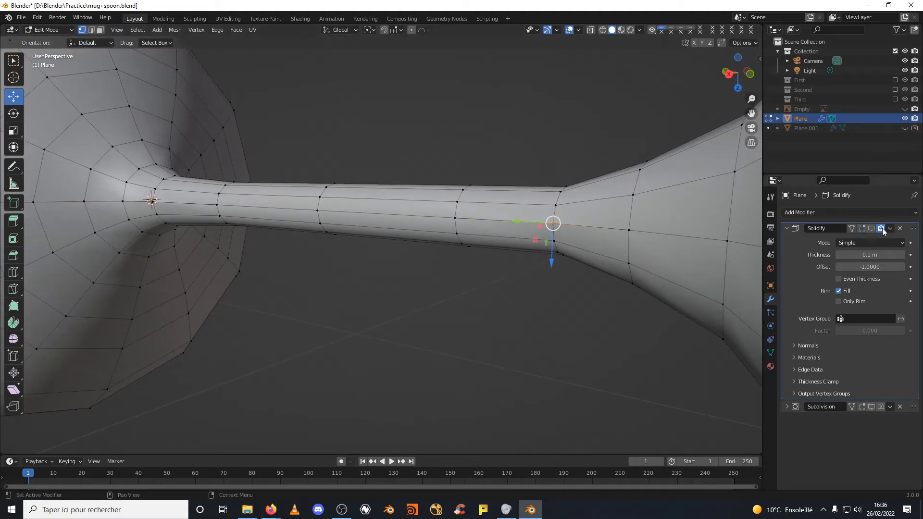
middle_click_drag(575, 244, 568, 240)
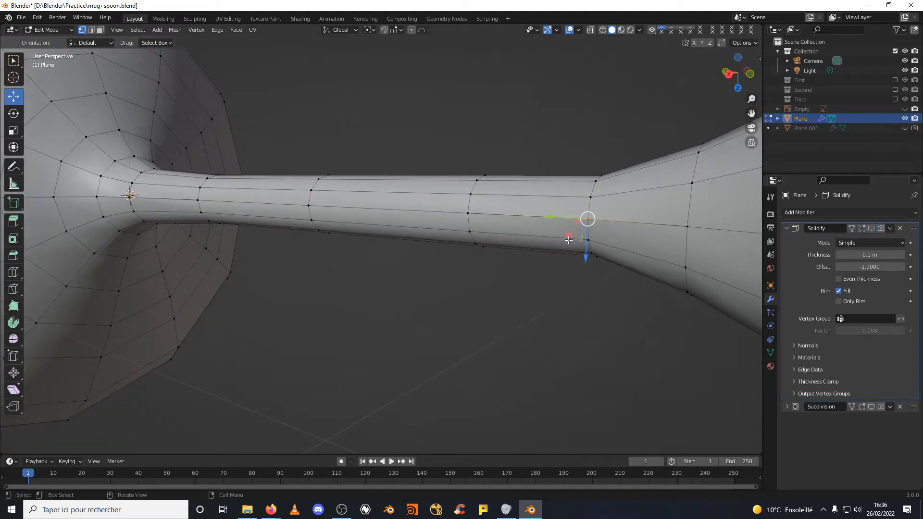
Merge the overlapping seam vertices on the foot flare's first ring at their center.
left_click(470, 215)
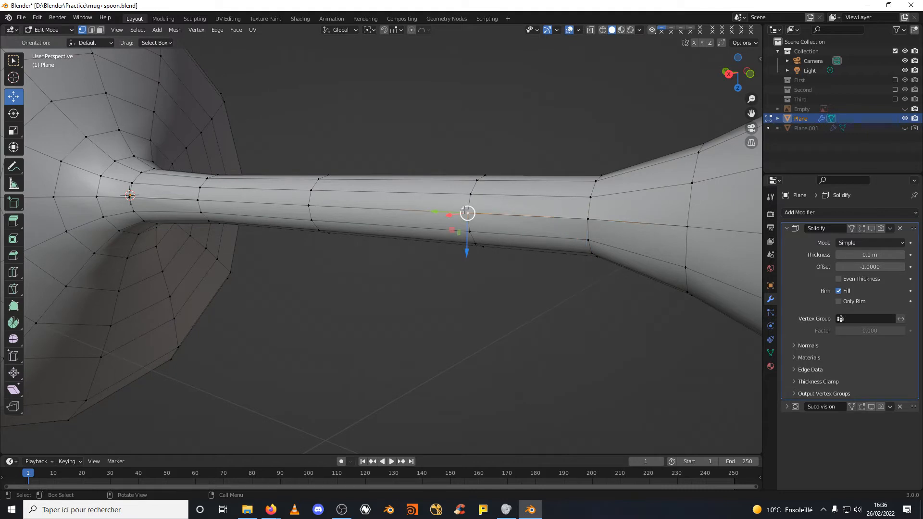
left_click(588, 218)
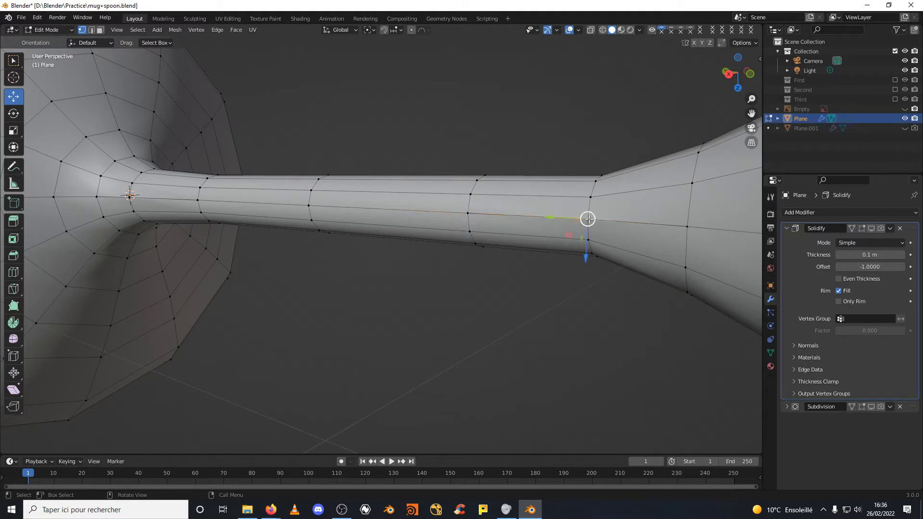
left_click(688, 226)
key("F3")
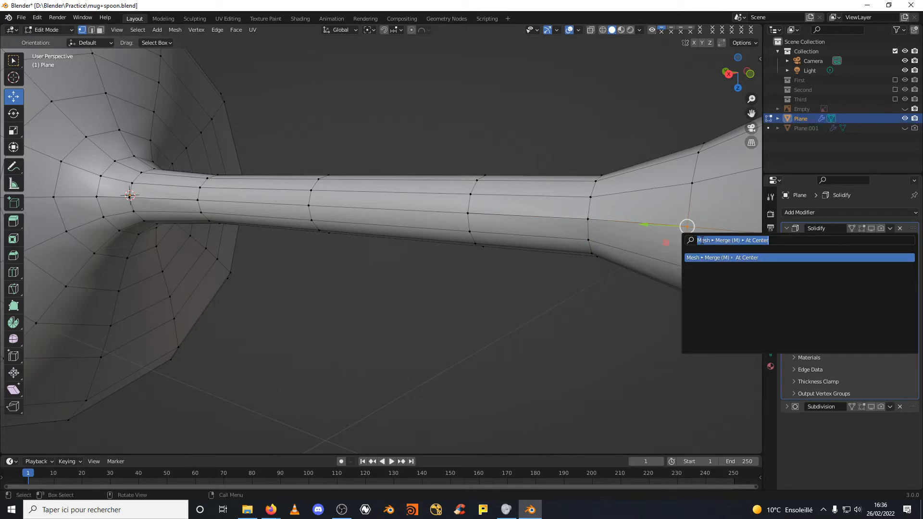
key("Return")
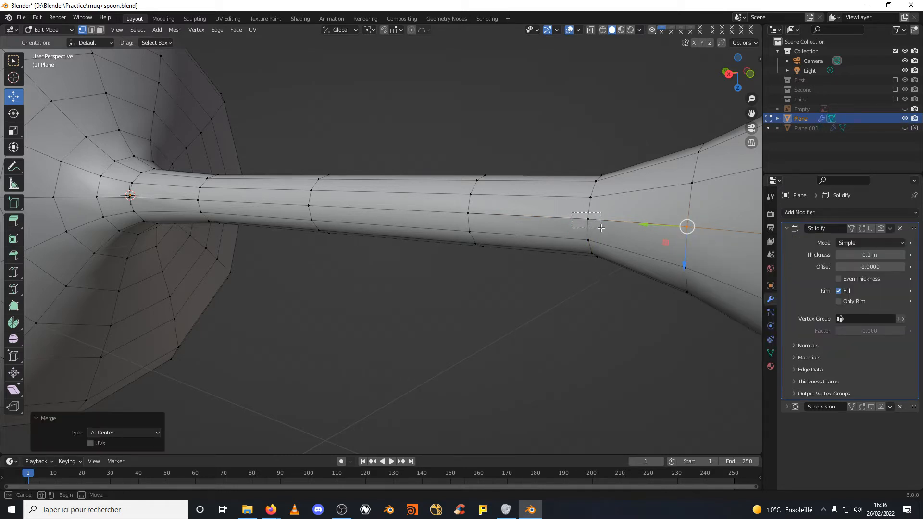
Merge at center the doubled seam vertices where the stem widens into the foot.
left_click(601, 227)
key("F3")
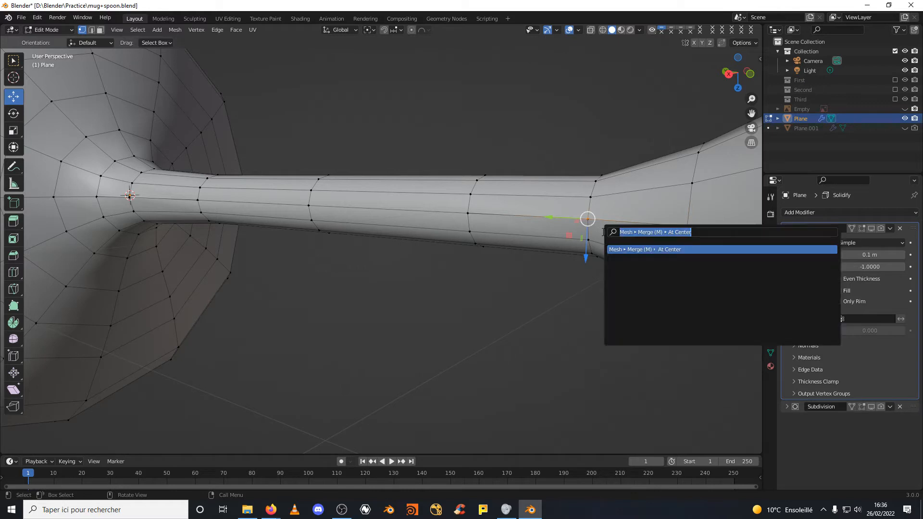
key("Return")
scroll(604, 233, "up", 3)
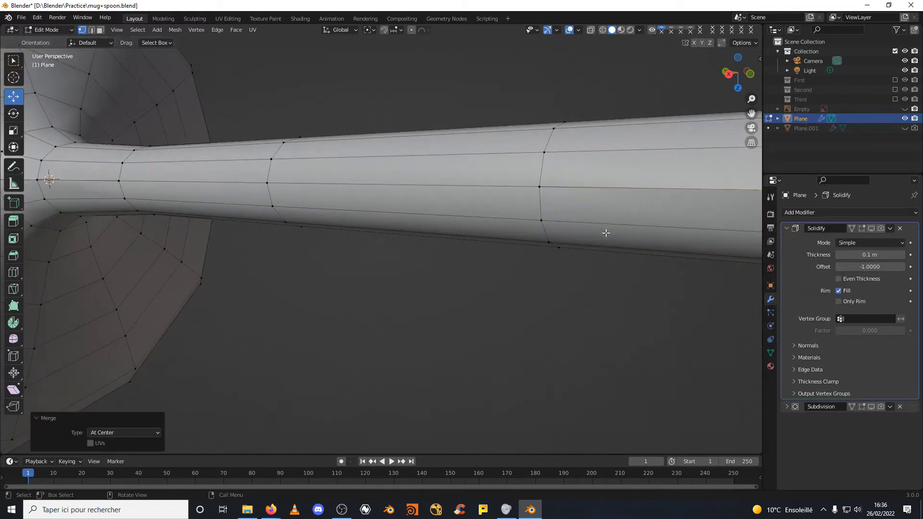
middle_click_drag(612, 229, 449, 239, "shift")
scroll(616, 231, "up", 2)
middle_click_drag(615, 231, 368, 260, "shift")
left_click_drag(502, 202, 536, 240)
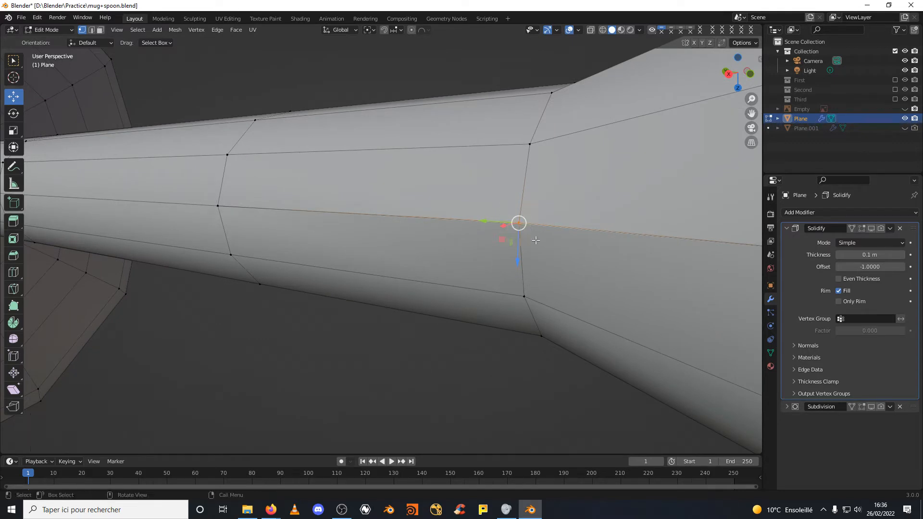
key("F3")
key("Return")
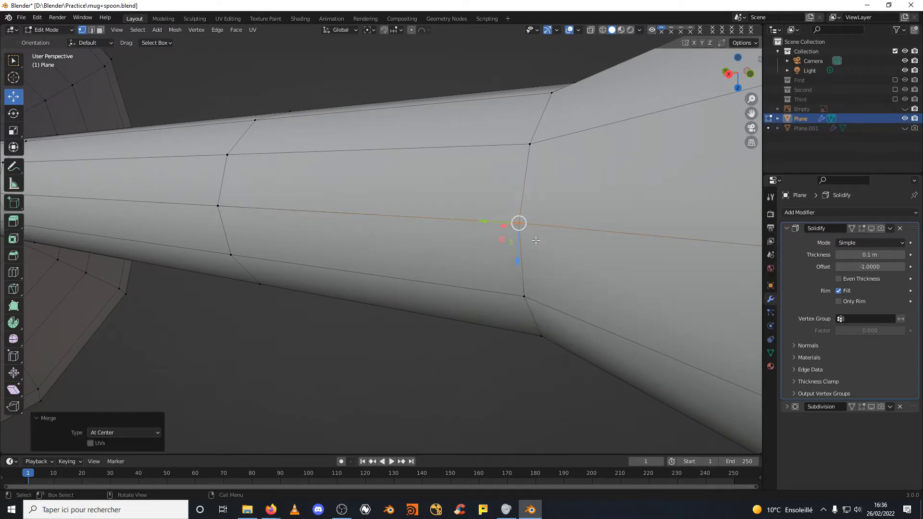
Merge at center the doubled seam vertices on each of the two middle rings of the stem.
middle_click_drag(384, 233, 539, 240, "shift")
left_click_drag(445, 205, 493, 239)
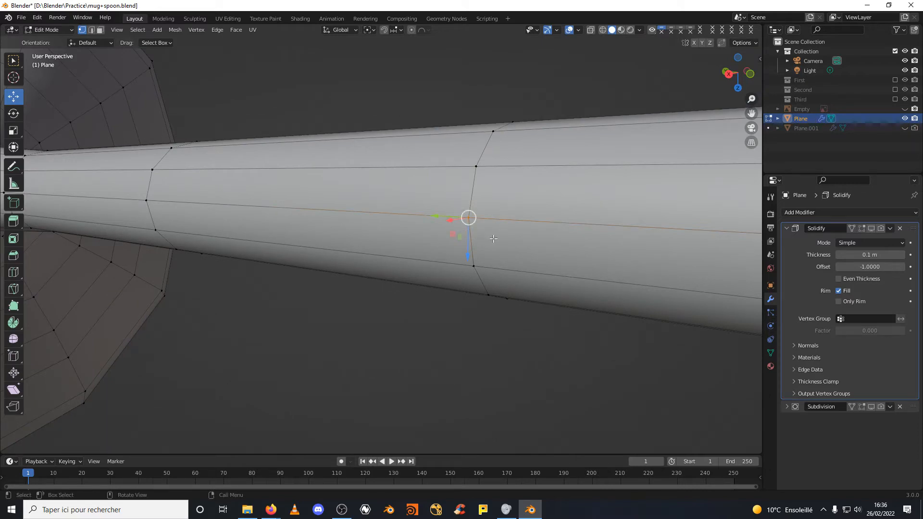
key("F3")
key("Return")
middle_click_drag(255, 244, 511, 244)
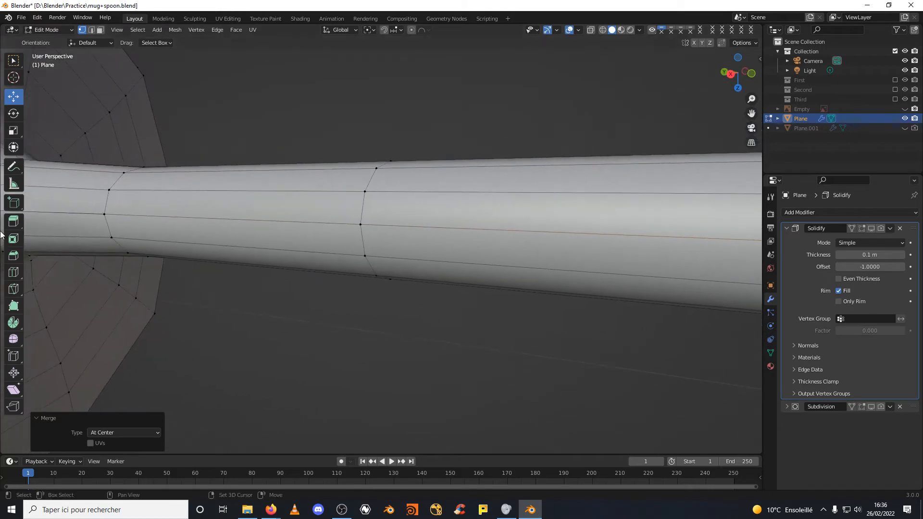
scroll(341, 211, "up", 1)
left_click(355, 219)
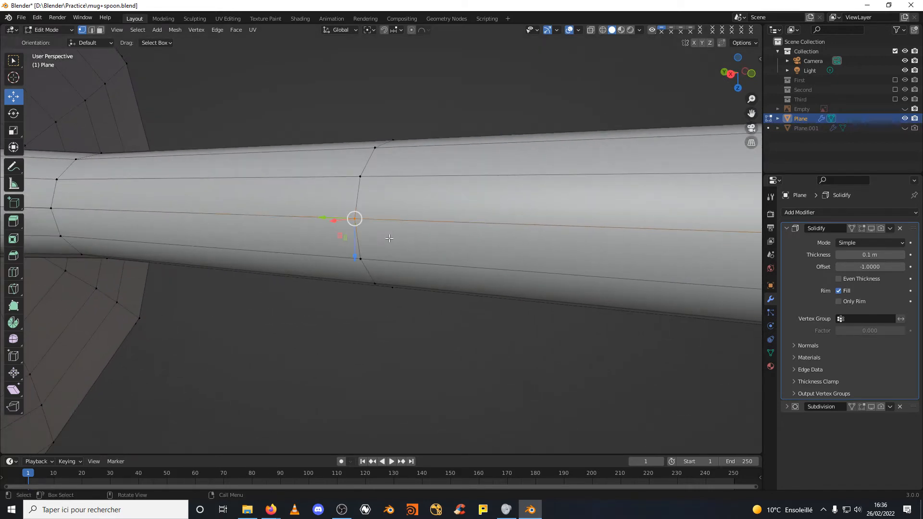
key("F3")
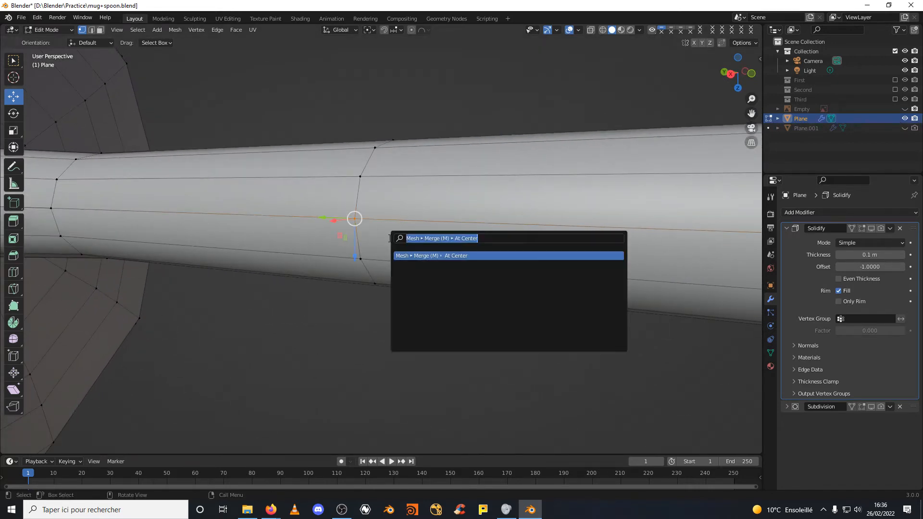
key("Return")
Merge at center the doubled seam vertices on the narrow stem ring just below the bowl.
middle_click_drag(37, 248, 186, 255, "shift")
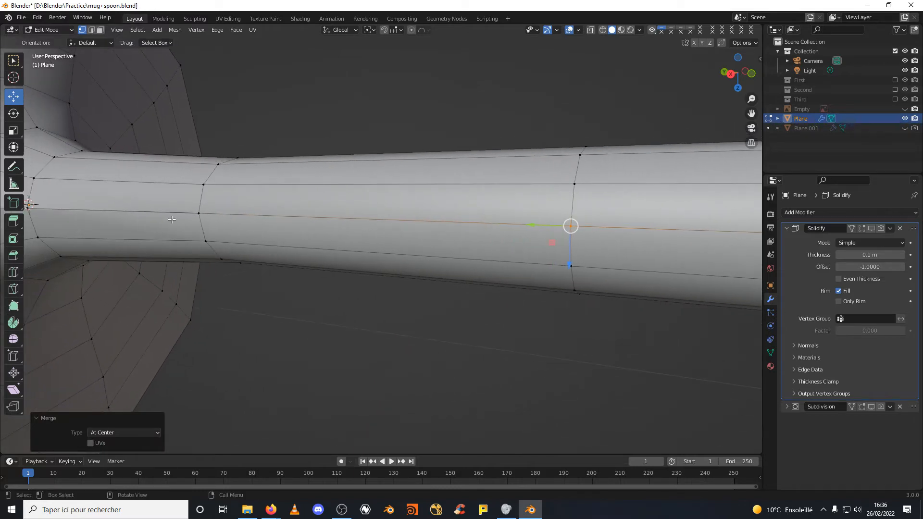
scroll(171, 219, "up", 1)
middle_click_drag(172, 219, 316, 204, "shift")
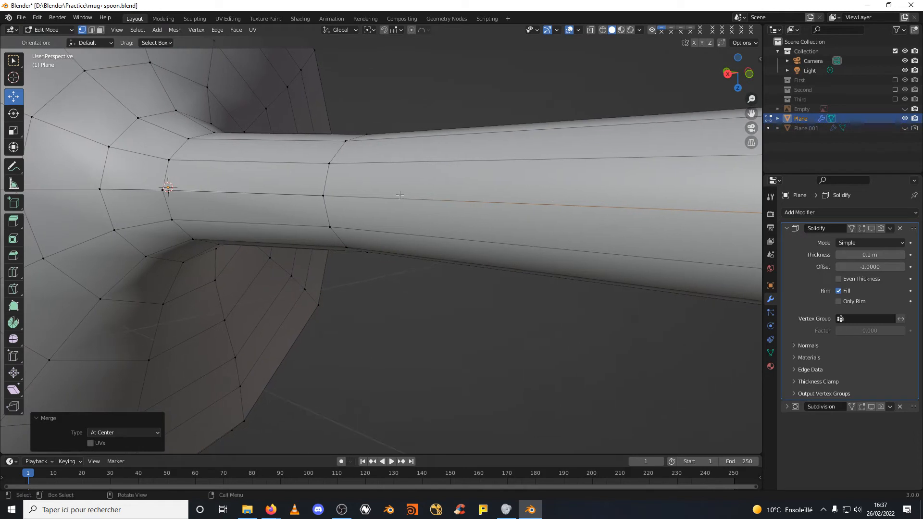
left_click(322, 195)
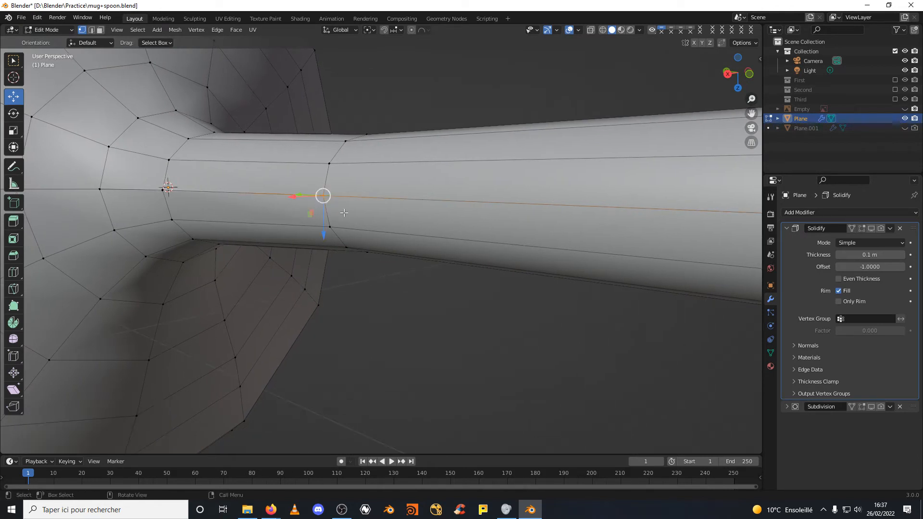
key("m")
key("Return")
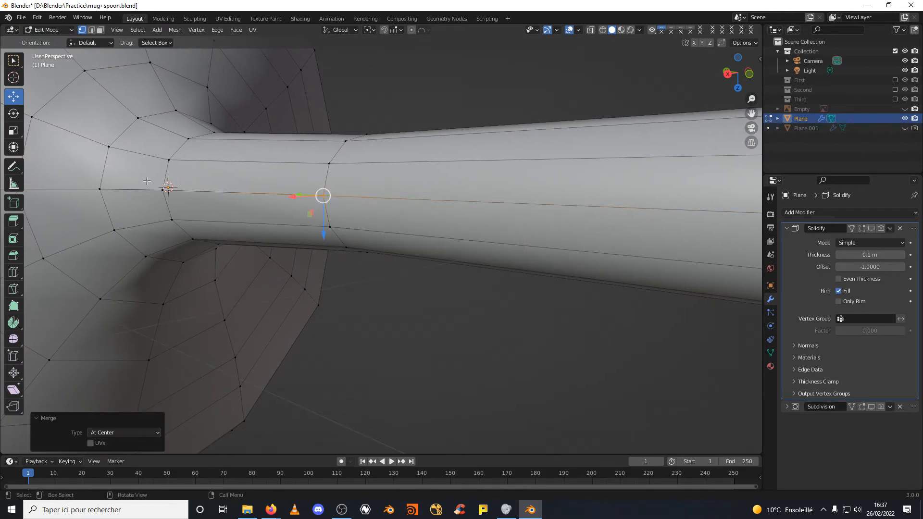
Merge at center the doubled seam vertices on the two rings where the stem flares into the bowl.
left_click(182, 208)
key("m")
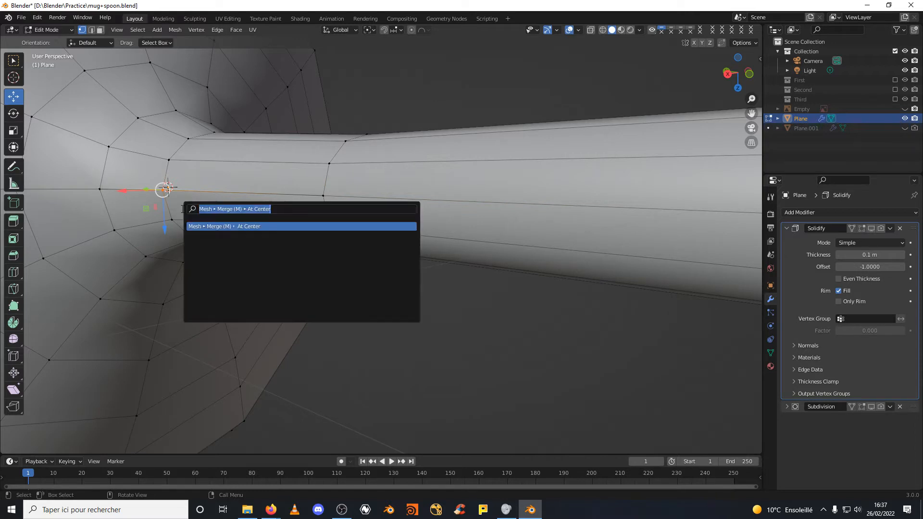
key("Return")
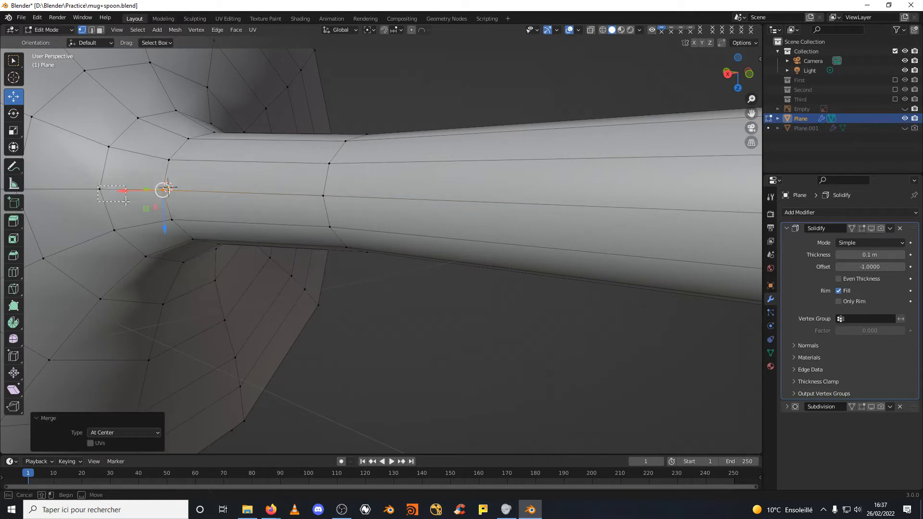
left_click(126, 202)
key("m")
key("Return")
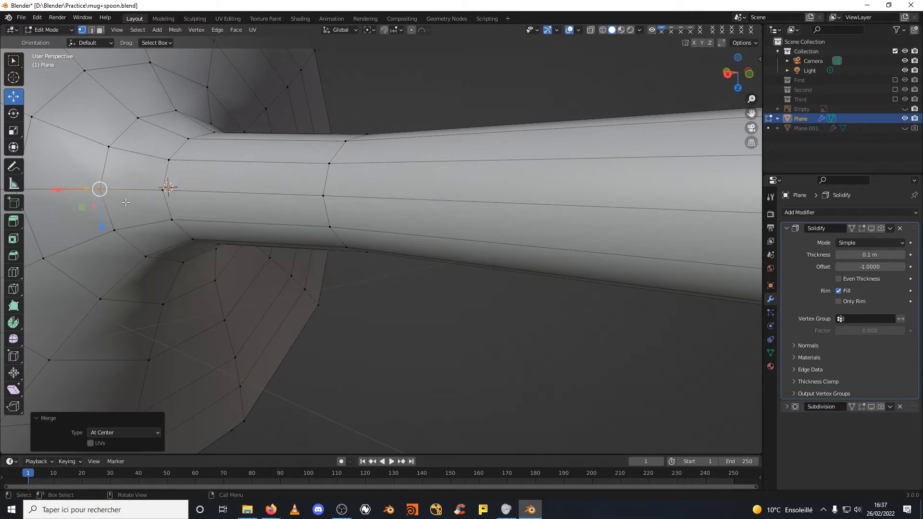
Turn Solidify back on for the viewport, edit mode and renders, and inspect the closed stem and foot opening.
scroll(334, 236, "down", 6)
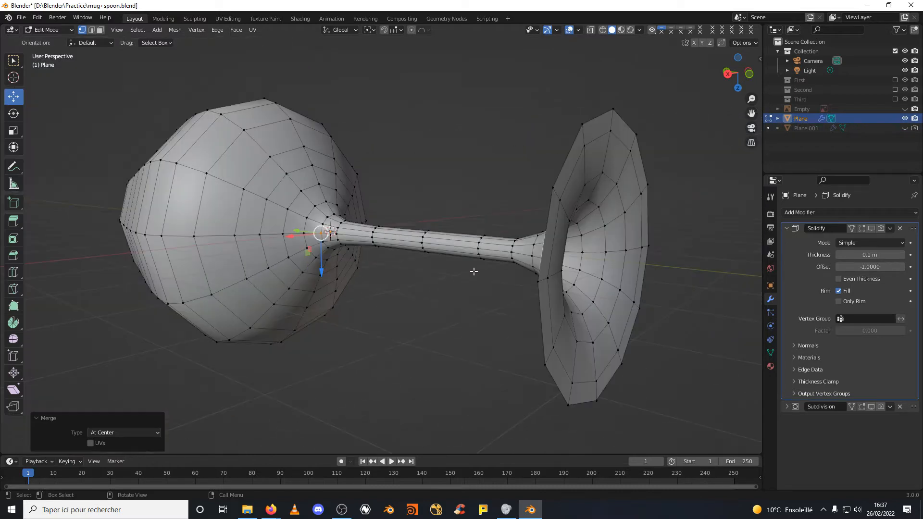
left_click(874, 229)
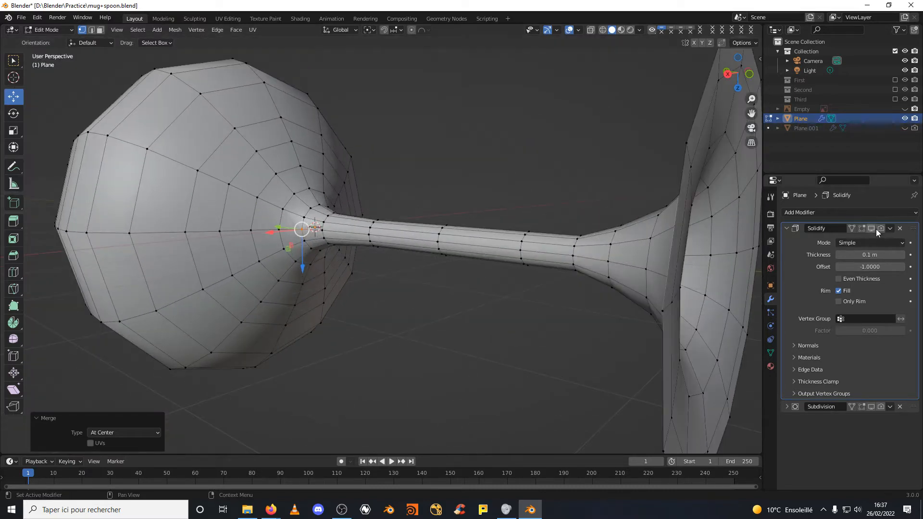
left_click(881, 229)
left_click(863, 229)
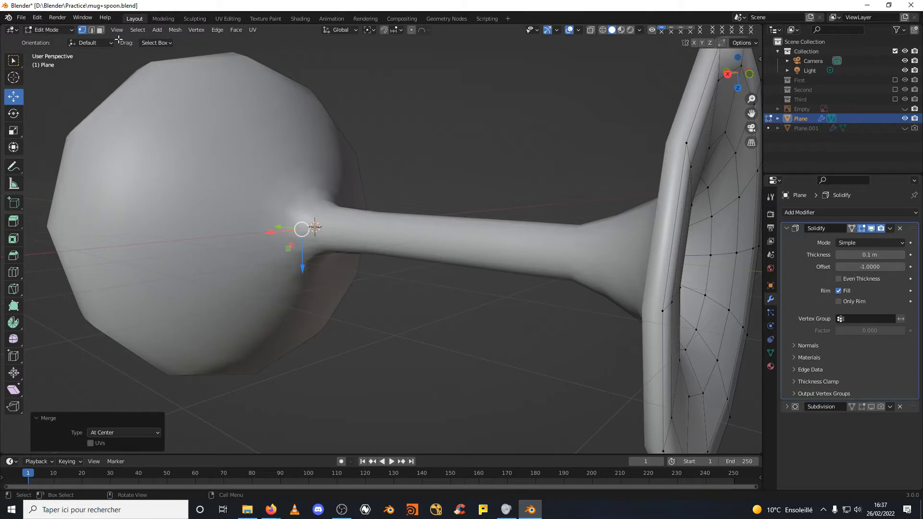
mouse_move(276, 235)
middle_mouse_down()
mouse_move(388, 240)
mouse_move(246, 243)
mouse_move(247, 202)
mouse_move(443, 202)
mouse_move(358, 263)
mouse_move(267, 253)
mouse_move(288, 241)
middle_mouse_up()
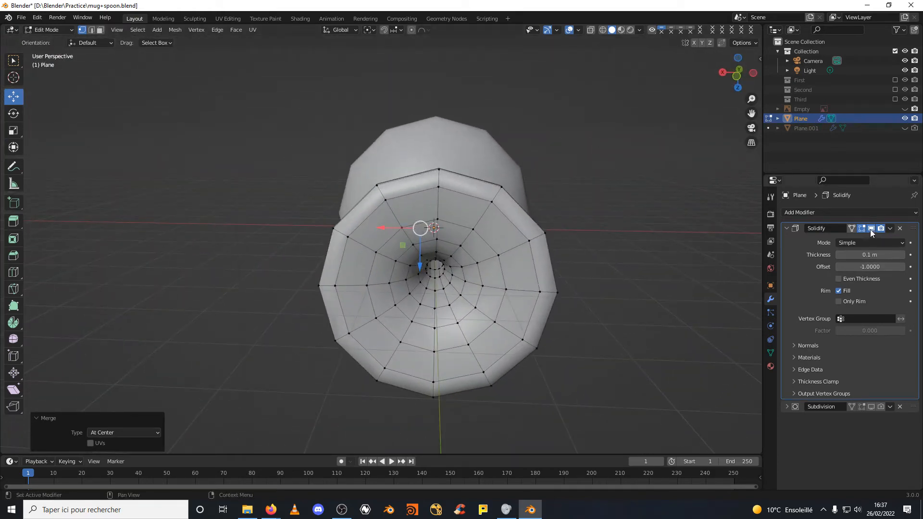
Return to Object Mode and apply the Solidify modifier to the glass.
left_click(890, 229)
left_click(55, 30)
left_click(54, 40)
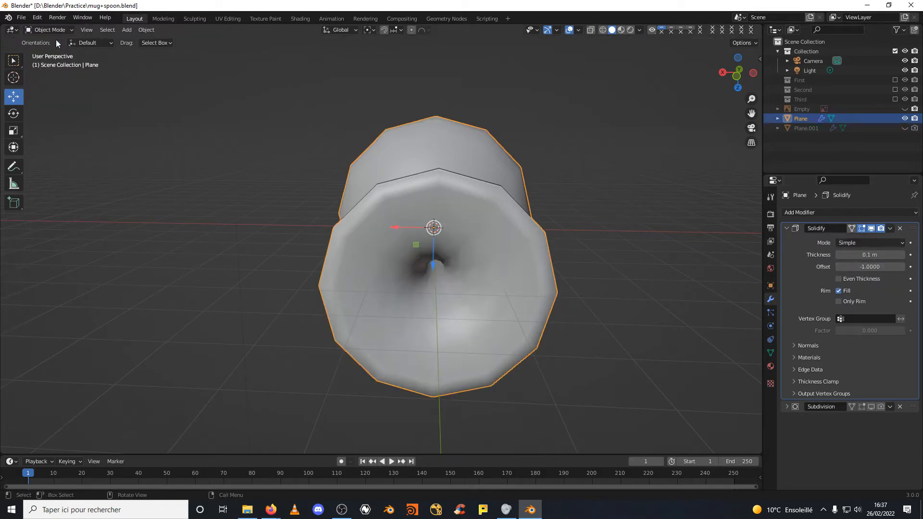
left_click(889, 229)
left_click(869, 239)
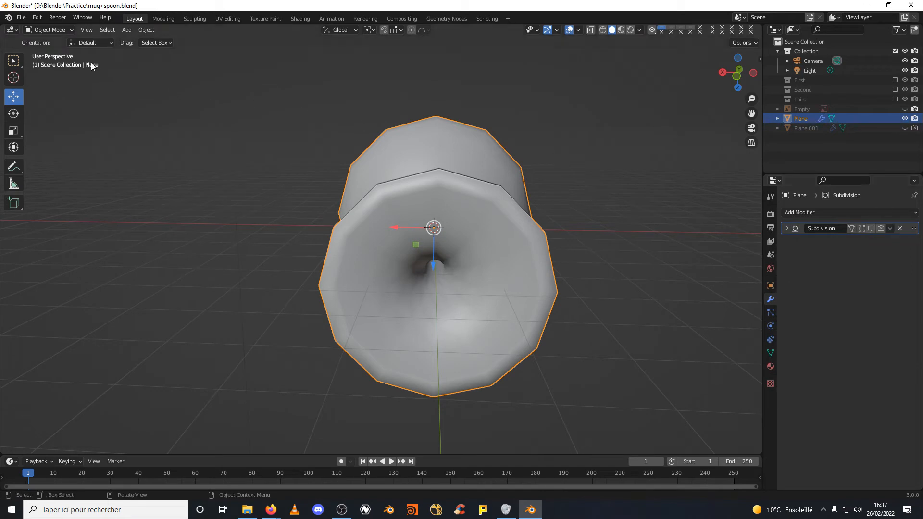
In Edit Mode, select the edge loop around the stem opening inside the foot and fill it with a face.
left_click(57, 29)
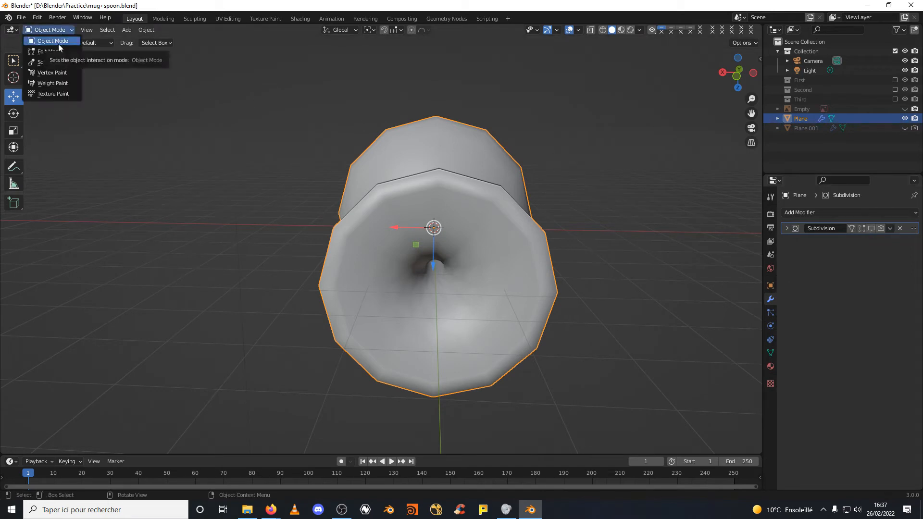
left_click(59, 48)
mouse_move(342, 153)
middle_mouse_down()
mouse_move(324, 134)
mouse_move(335, 136)
middle_mouse_up()
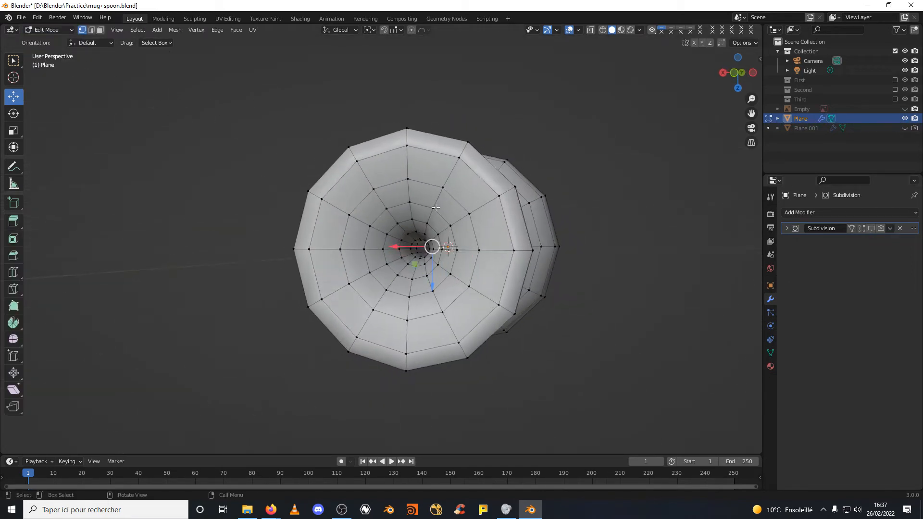
scroll(462, 228, "up", 4)
middle_click_drag(480, 232, 395, 214)
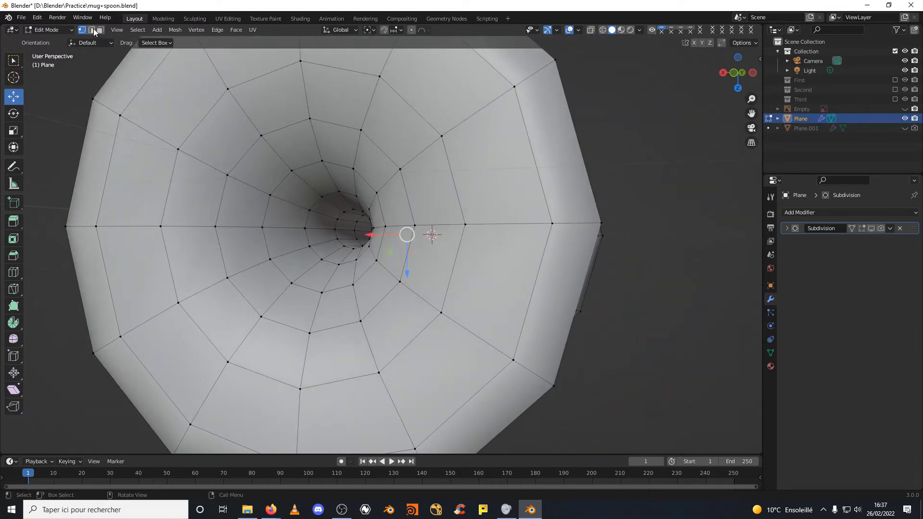
left_click(339, 219, "alt")
left_click(339, 219, "ctrl+alt")
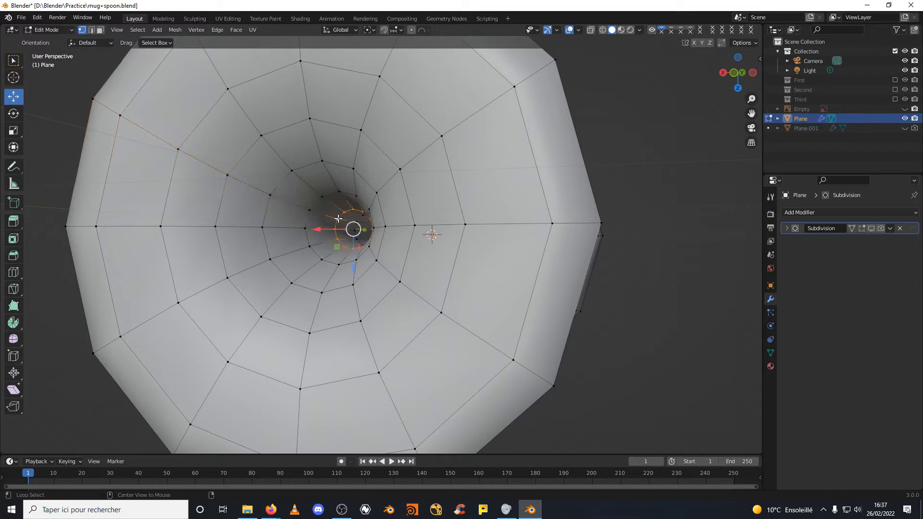
key("f")
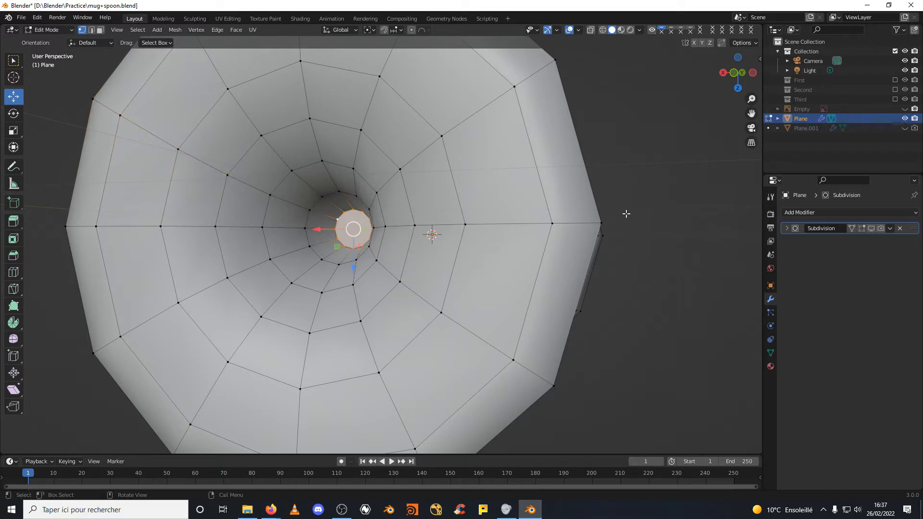
Switch to edge selection and select the edge loop around the stem opening inside the bowl.
middle_click_drag(626, 214, 417, 204)
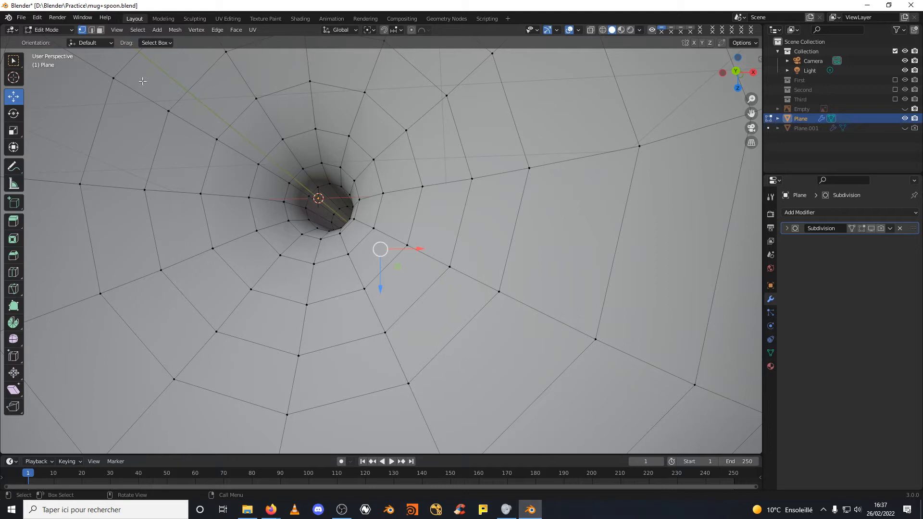
left_click(91, 30)
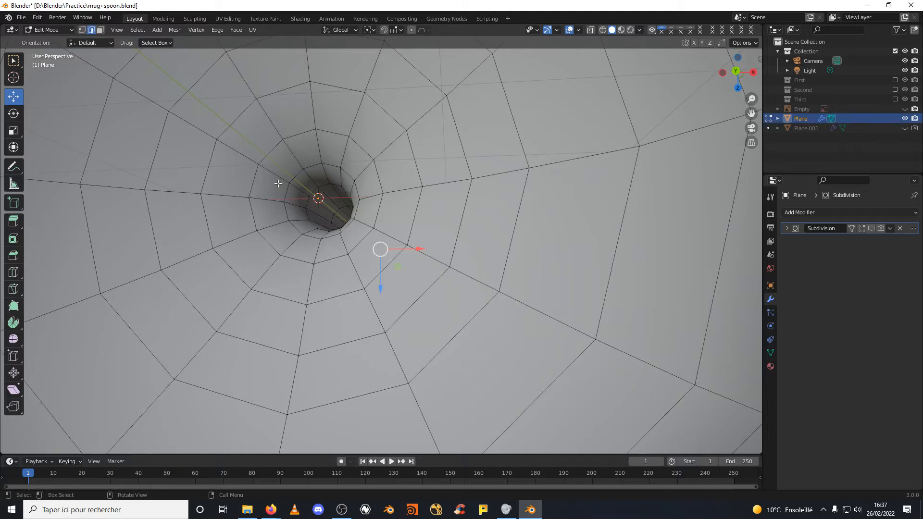
left_click(306, 209, "alt")
middle_click_drag(306, 209, 309, 221)
Try Bridge Edge Loops on the selected bowl loop, undo it and fill the loop with a face instead.
key("F3")
type("edg")
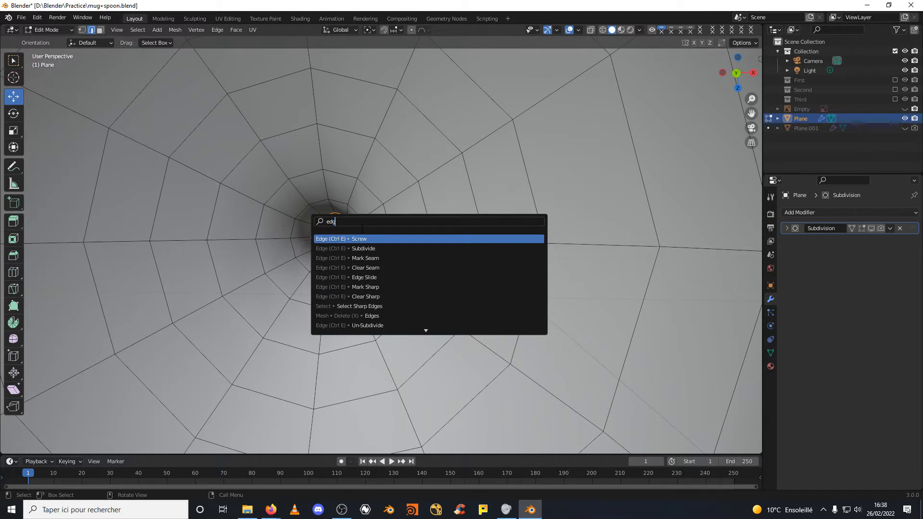
key("BackSpace")
key("BackSpace")
key("BackSpace")
type("bri")
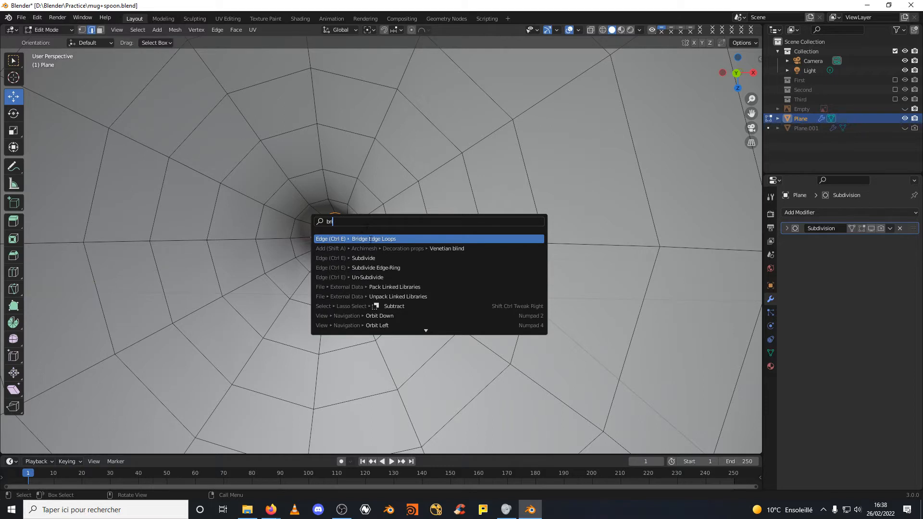
key("Return")
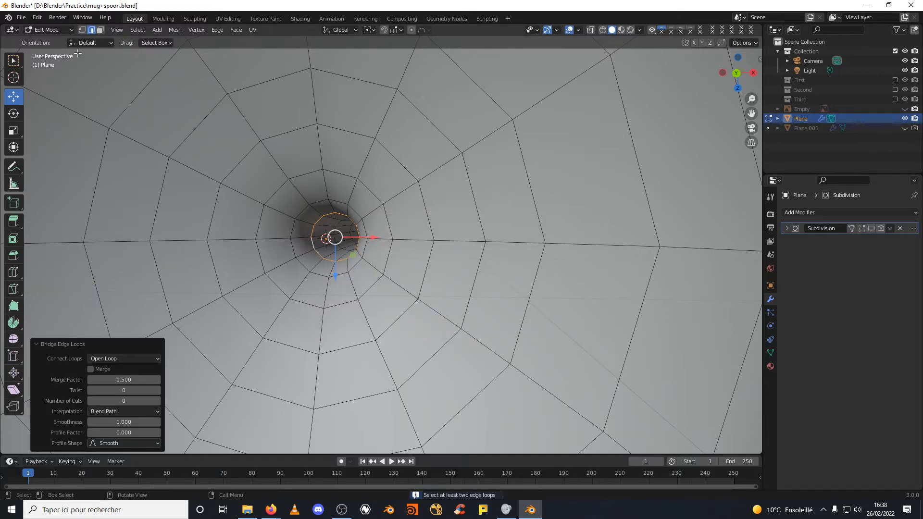
key("ctrl+z")
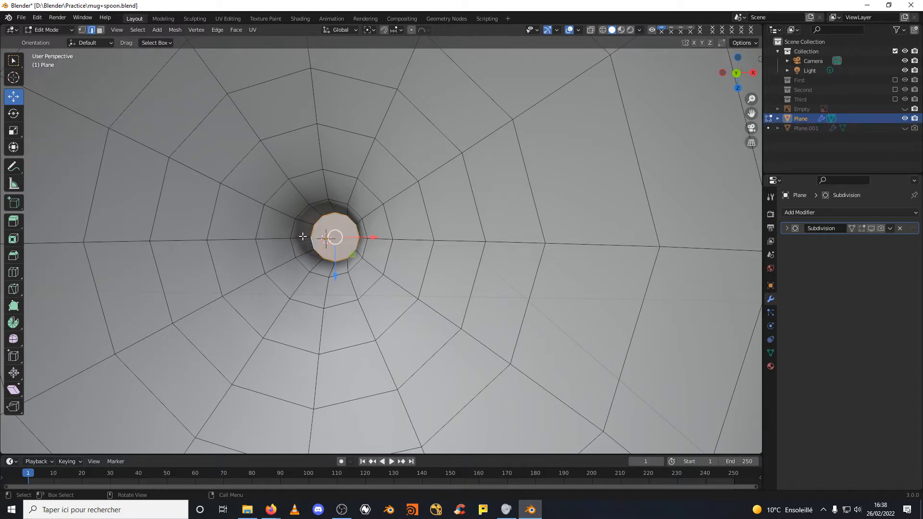
Turn Subdivision on for edit mode, viewport and renders, and inspect the smoothed glass in Object Mode.
middle_click_drag(335, 236, 240, 217)
scroll(247, 226, "down", 6)
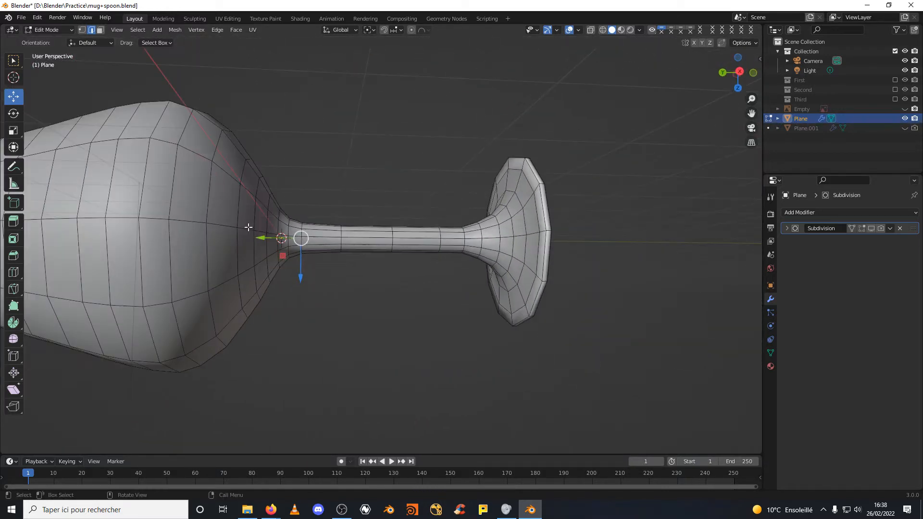
left_click(861, 228)
middle_click_drag(582, 222, 539, 255)
left_click(63, 30)
left_click(64, 39)
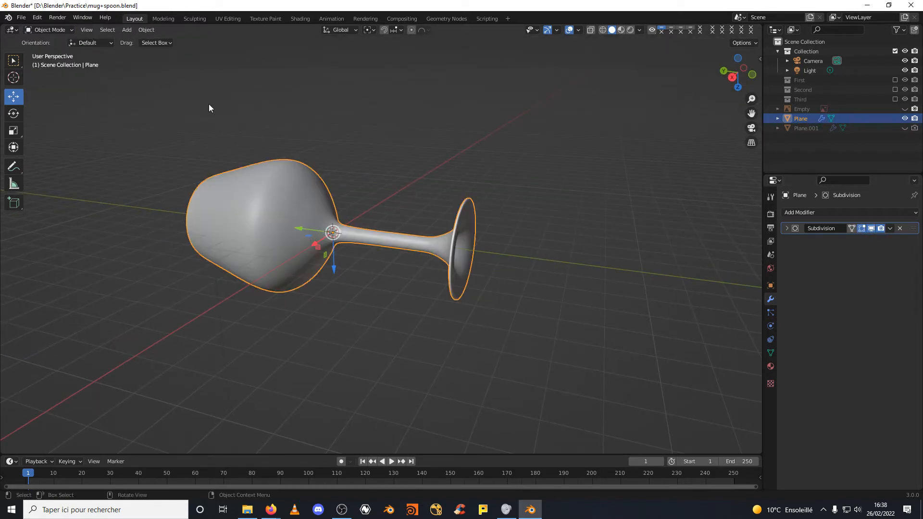
middle_click_drag(209, 104, 399, 236)
scroll(406, 220, "up", 4)
scroll(400, 235, "down", 5)
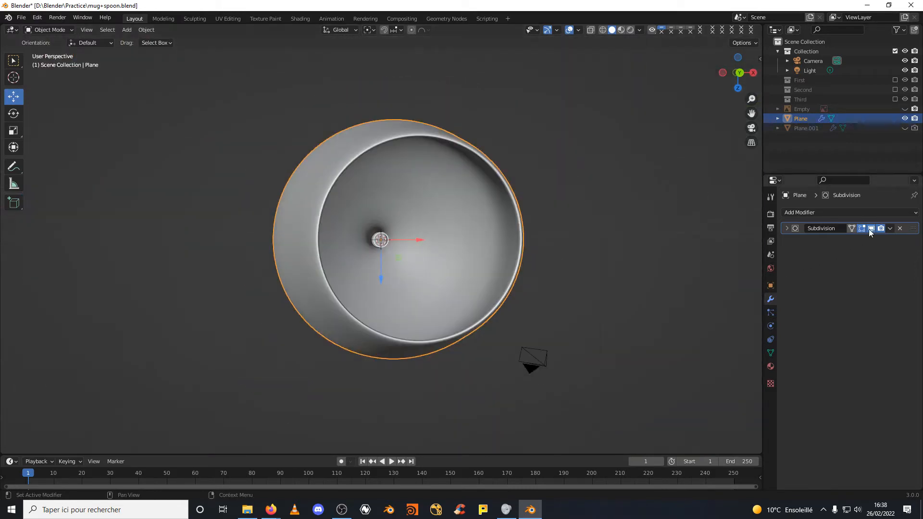
Turn Subdivision off for the viewport and edit mode, and return the glass to Edit Mode.
left_click(870, 229)
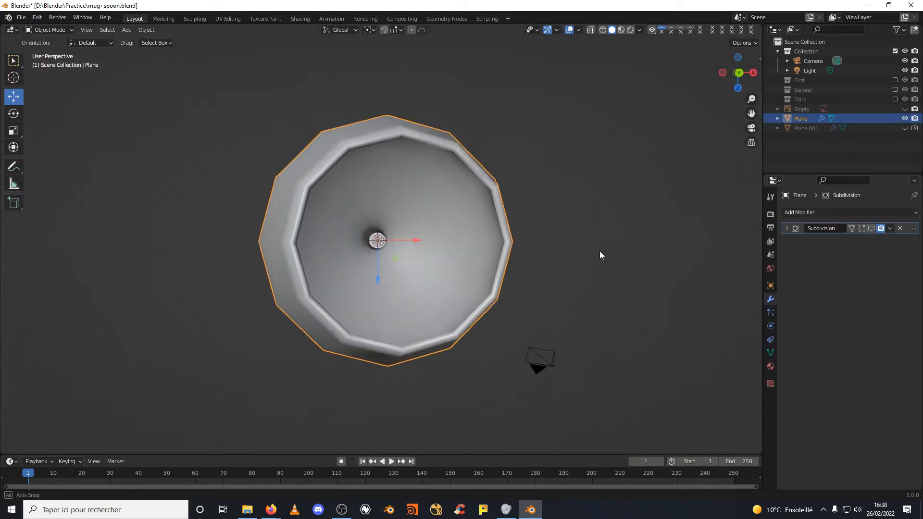
mouse_move(599, 251)
middle_mouse_down()
mouse_move(549, 247)
mouse_move(601, 246)
middle_mouse_up()
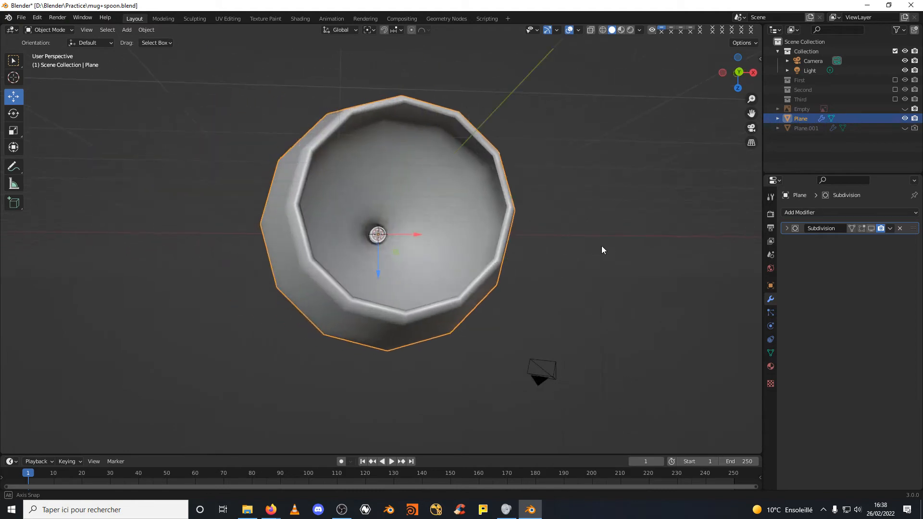
left_click(47, 29)
left_click(52, 45)
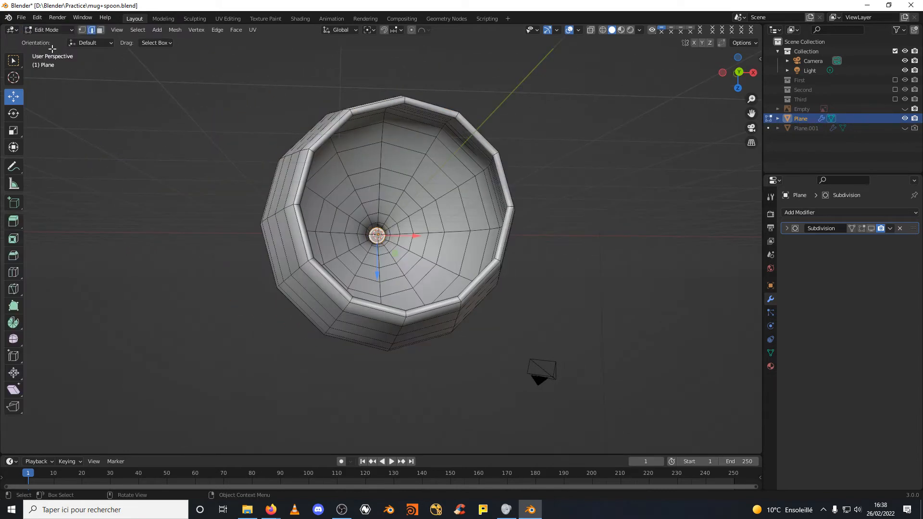
Try to inset the cap face at the base of the bowl, and undo it.
middle_click_drag(371, 252, 337, 209)
scroll(347, 231, "up", 4)
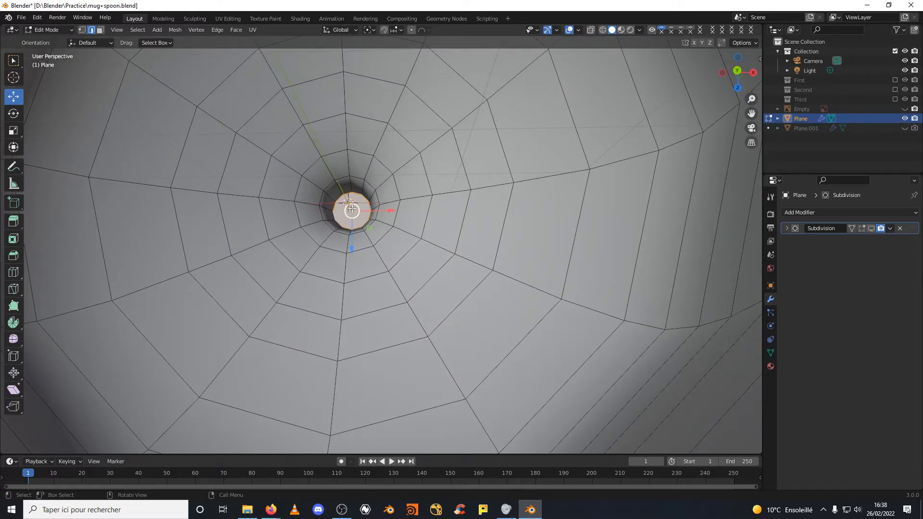
key("i")
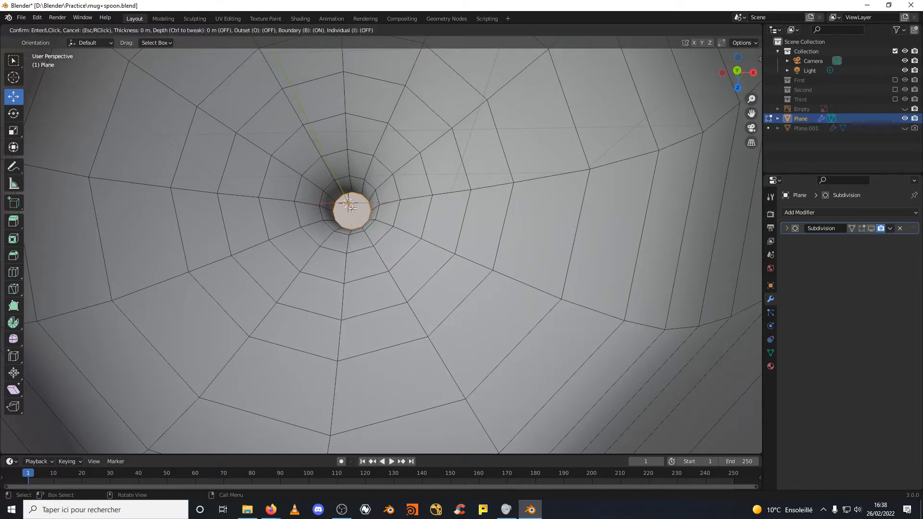
left_click(348, 204)
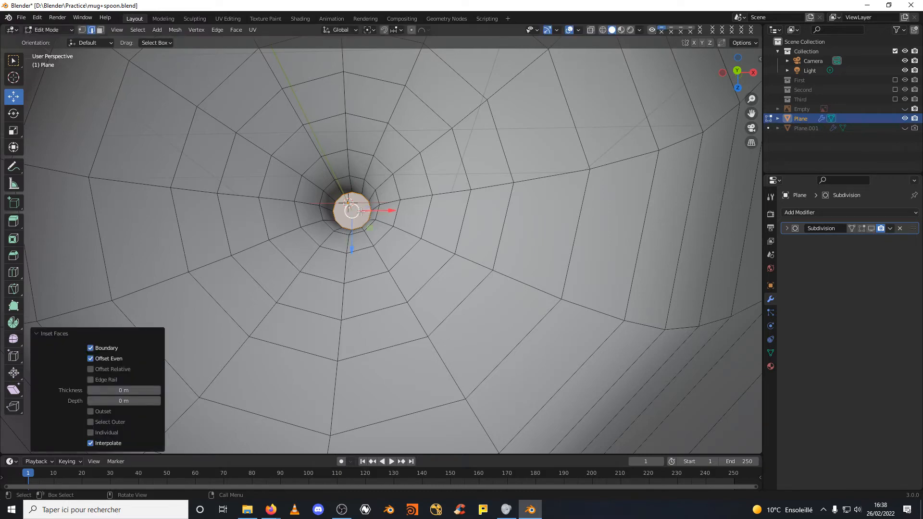
mouse_move(350, 207)
middle_mouse_down()
mouse_move(329, 230)
mouse_move(362, 217)
mouse_move(357, 209)
middle_mouse_up()
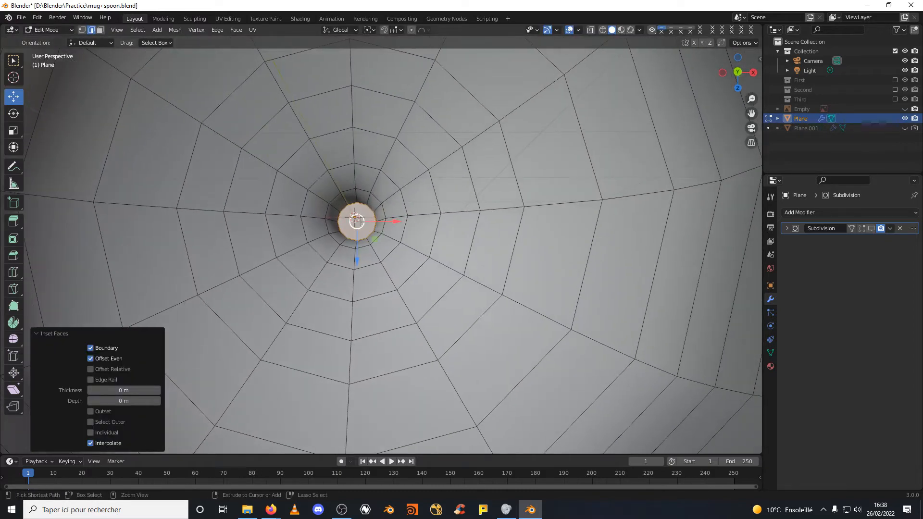
key("ctrl+z")
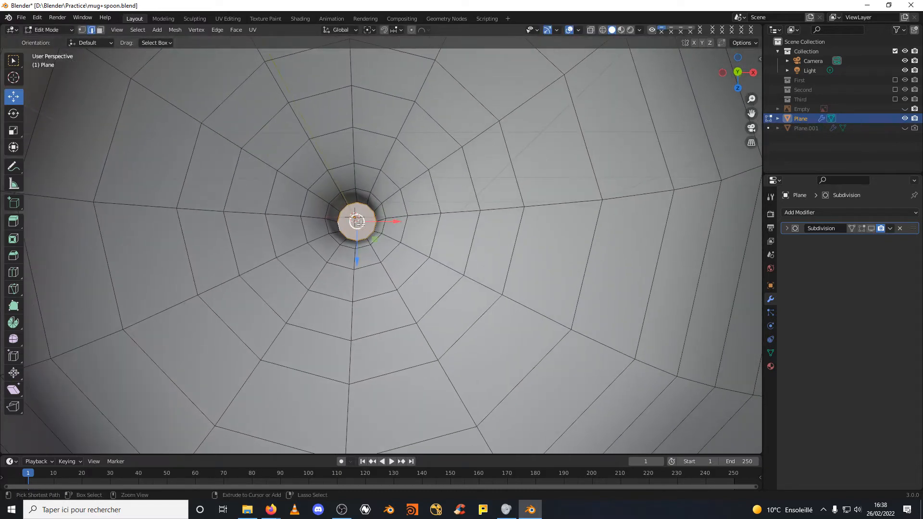
Try flipping the normals of the bowl's cap face and insetting it again, and undo the flip.
left_click(175, 30)
mouse_move(206, 203)
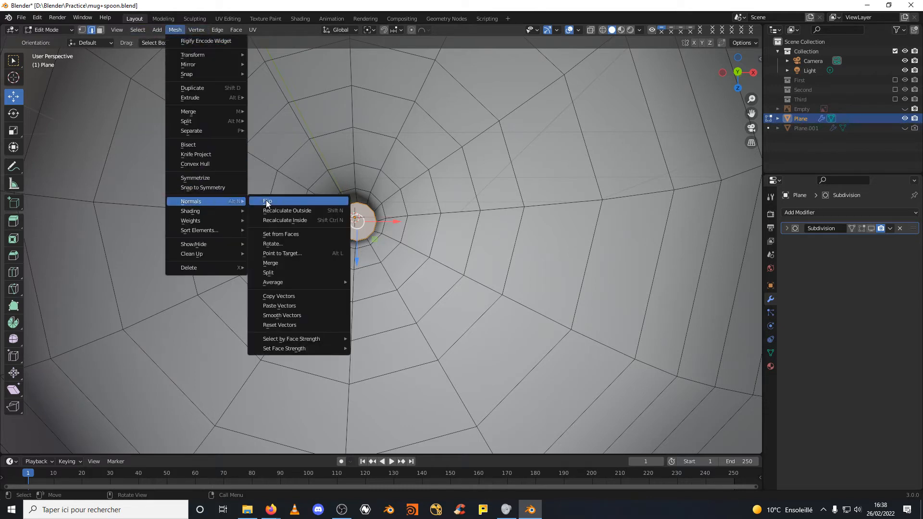
left_click(266, 200)
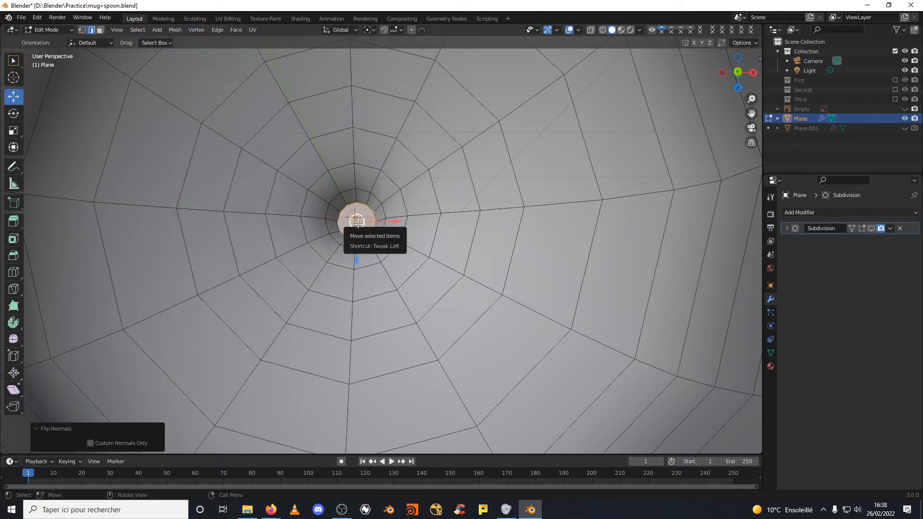
key("i")
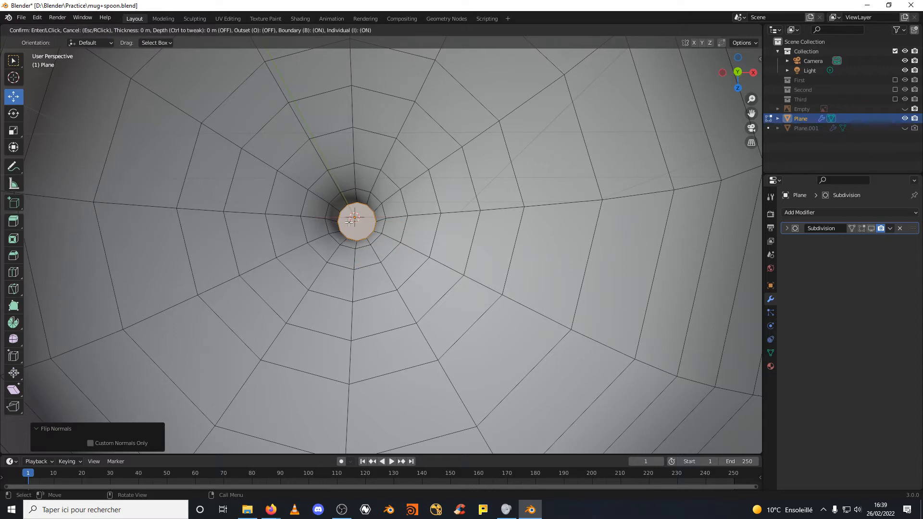
key("Escape")
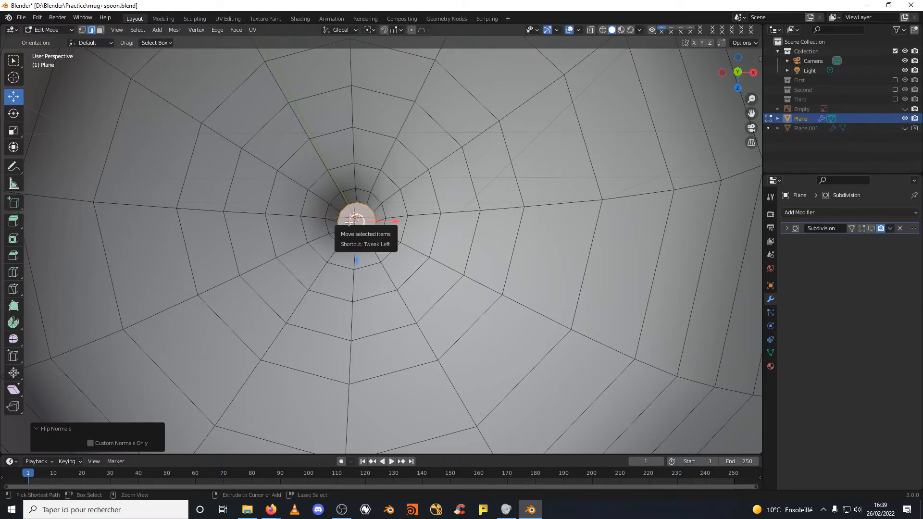
key("ctrl+z")
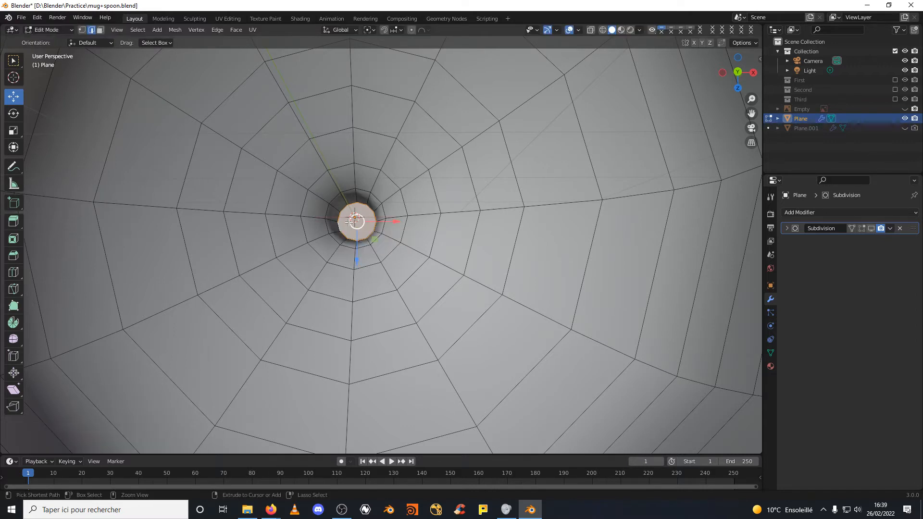
Add a loop cut around the bowl's inner wall just above the cap face, with a slide factor of about -0.026.
middle_click_drag(356, 220, 331, 203)
key("ctrl")
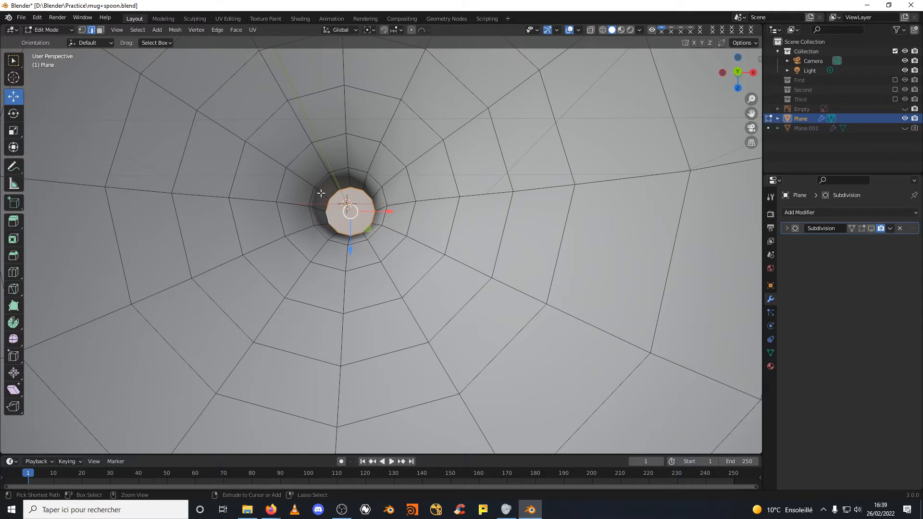
key("ctrl+r")
left_click(321, 193)
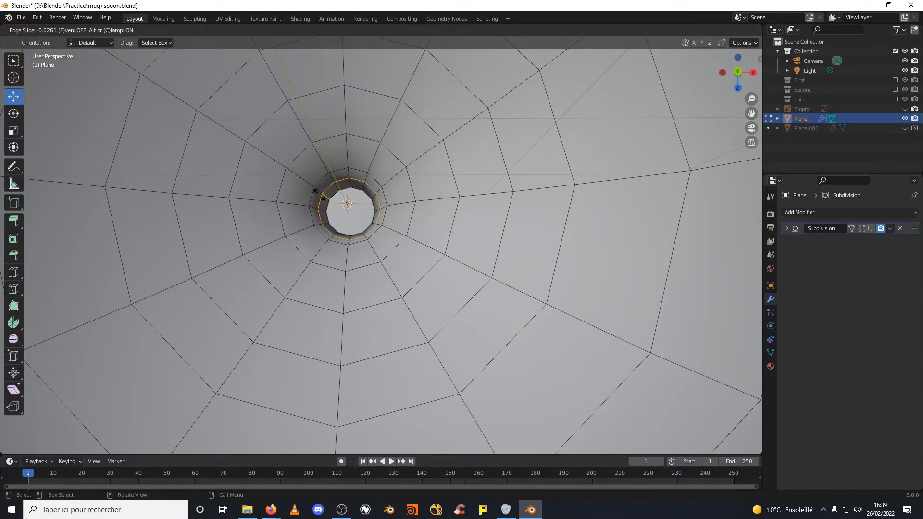
left_click(323, 195)
Add a centered loop cut around the inner wall next to the cap face on the foot side.
scroll(532, 367, "down", 10)
middle_click_drag(531, 367, 269, 237)
scroll(396, 260, "up", 5)
middle_click_drag(396, 260, 363, 246)
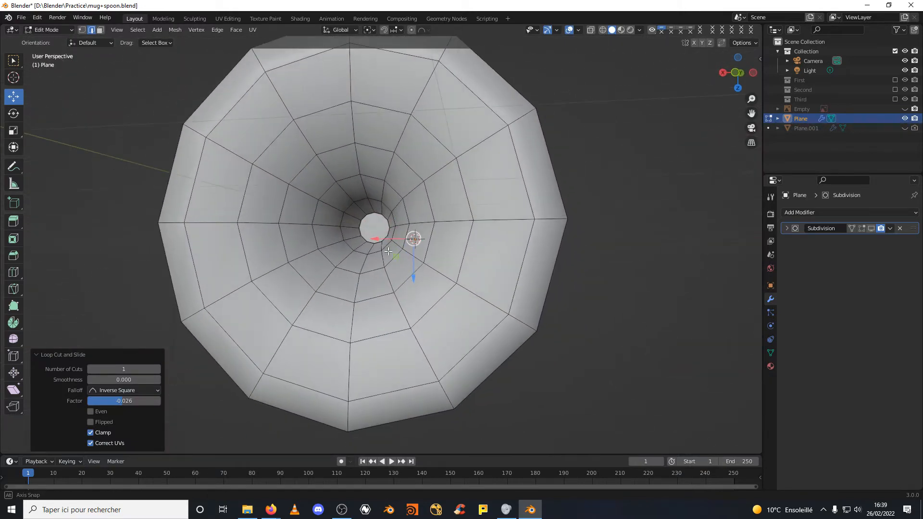
key("ctrl+r")
left_click(354, 249)
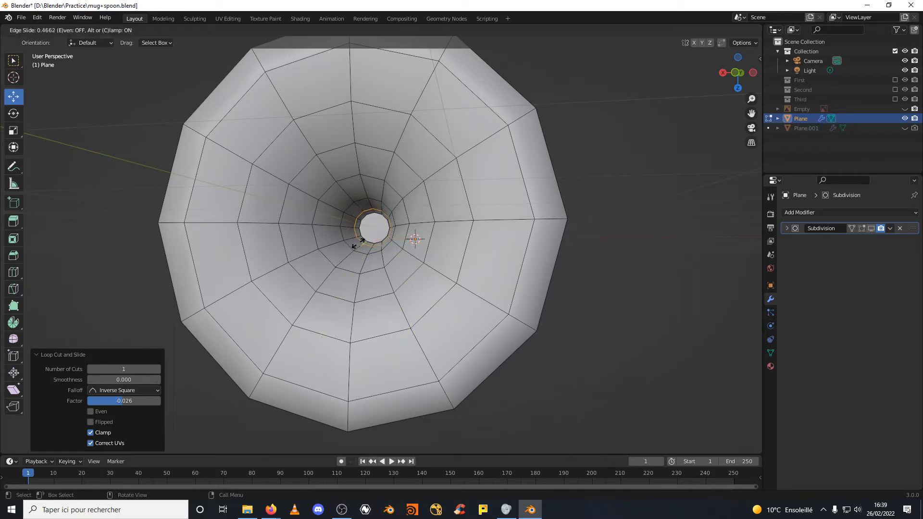
right_click(355, 248)
Examine the capped opening inside the foot up close, selecting edges on its rim.
scroll(336, 241, "up", 6)
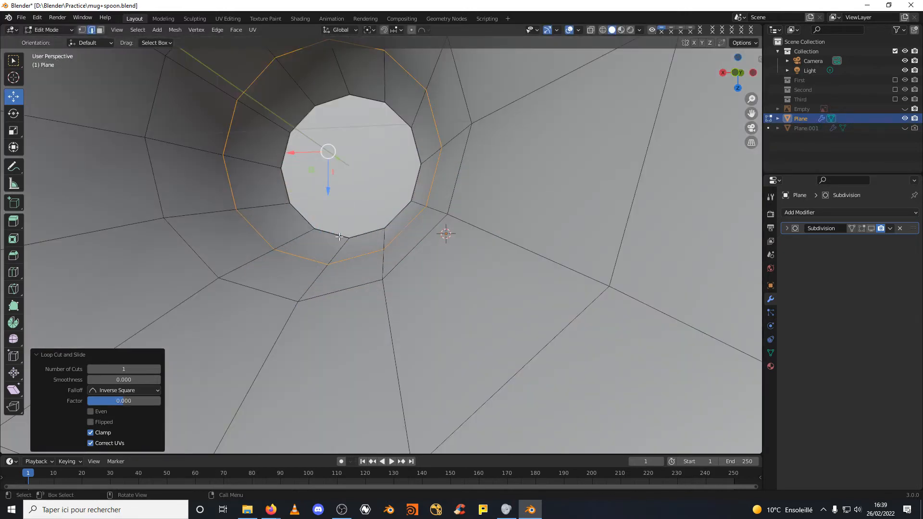
middle_click_drag(264, 249, 281, 228, "shift")
left_click(249, 249)
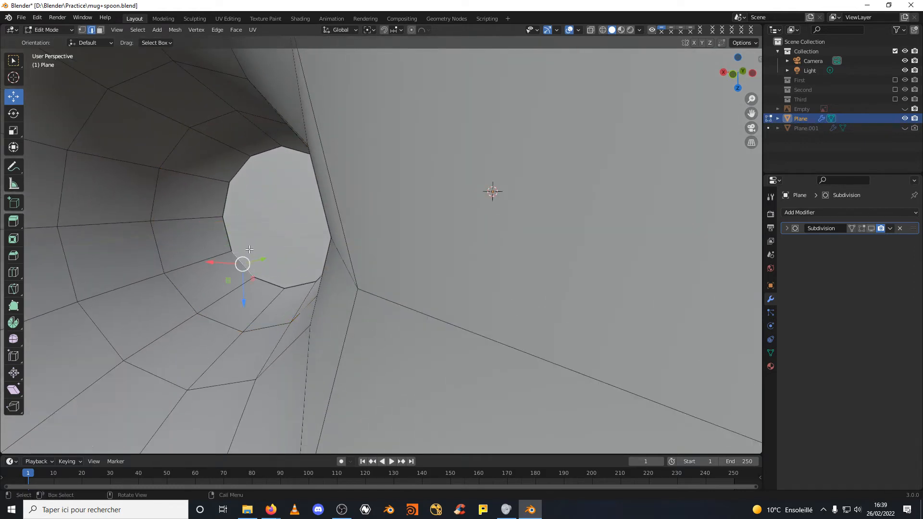
left_click(231, 234)
scroll(229, 197, "down", 8)
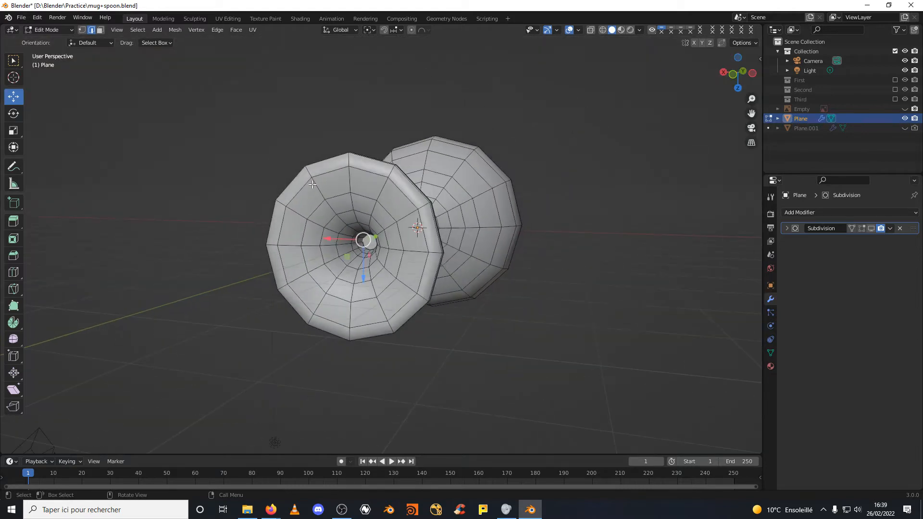
middle_click_drag(269, 207, 212, 200)
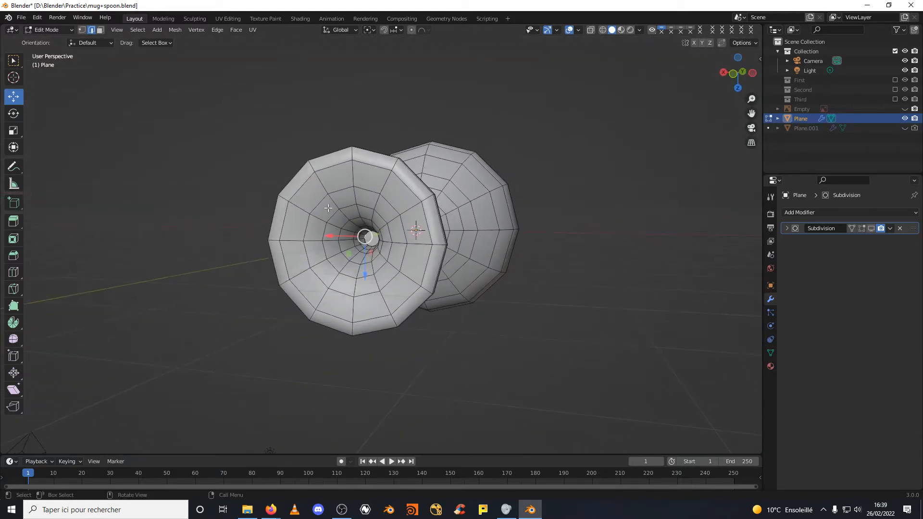
Select the cap face that closes the stem opening inside the foot, using face selection.
scroll(212, 201, "up", 5)
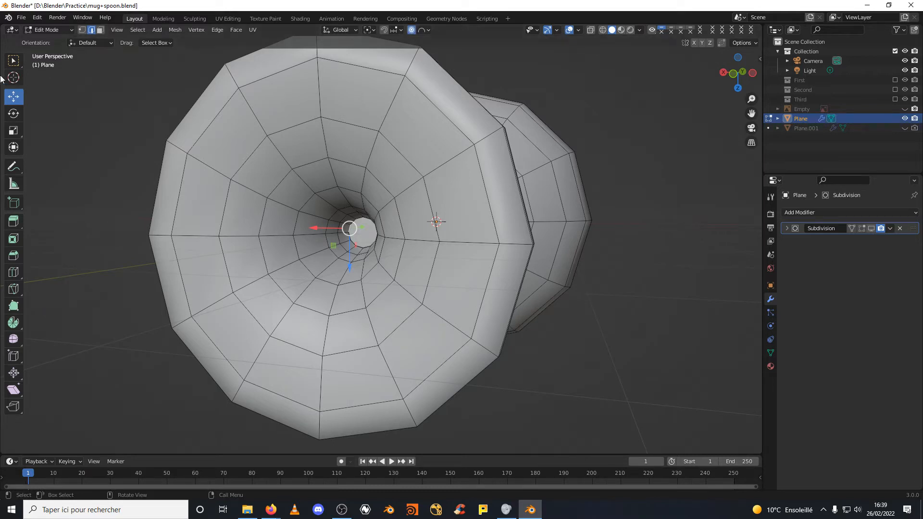
left_click(100, 30)
left_click(365, 235)
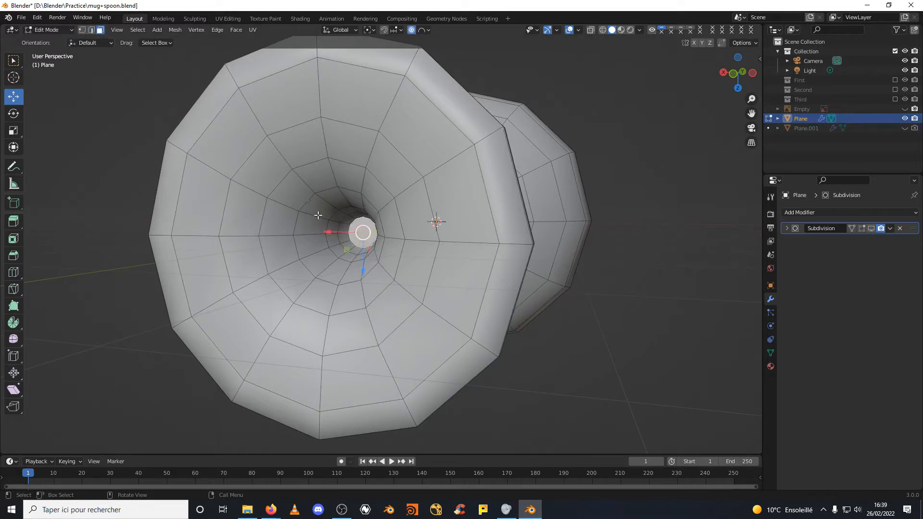
Try moving the foot's cap face about 0.155 m along X with proportional editing at size 1.464, and undo the move.
key("g")
scroll(323, 232, "down", 3)
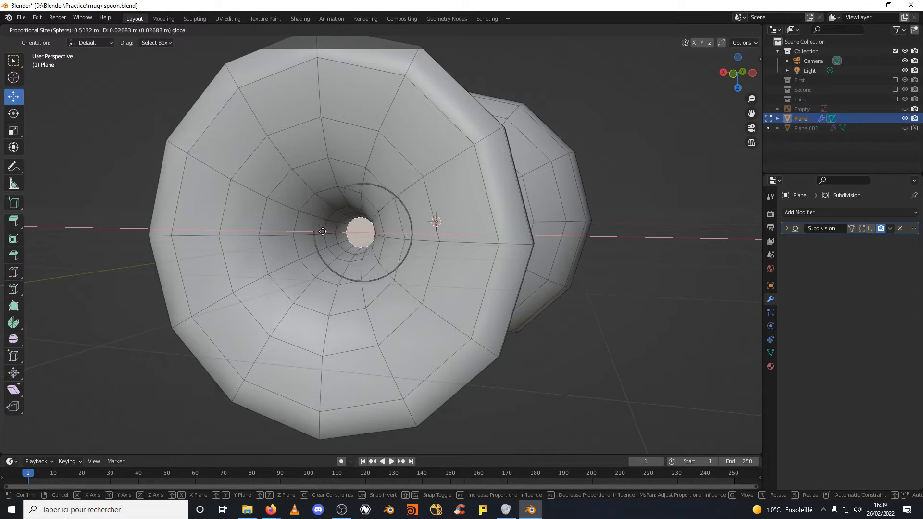
scroll(320, 235, "down", 2)
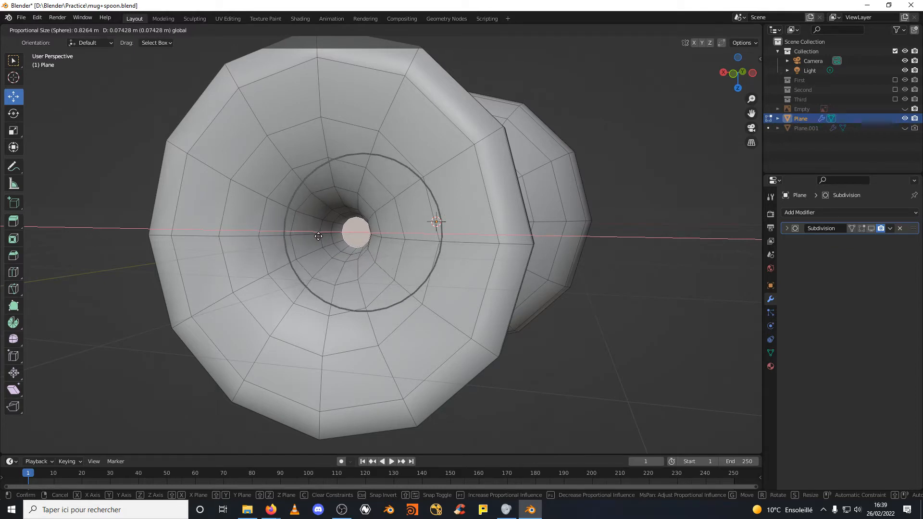
scroll(314, 239, "down", 4)
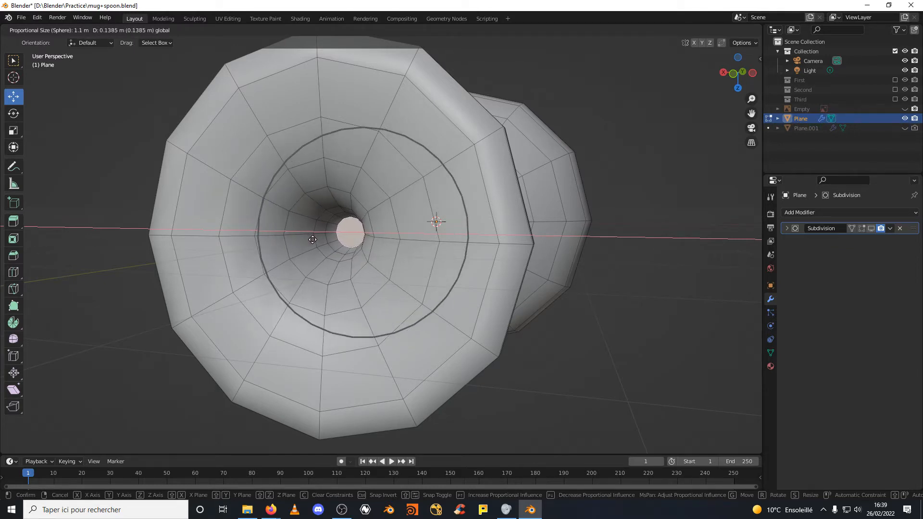
scroll(313, 240, "down", 2)
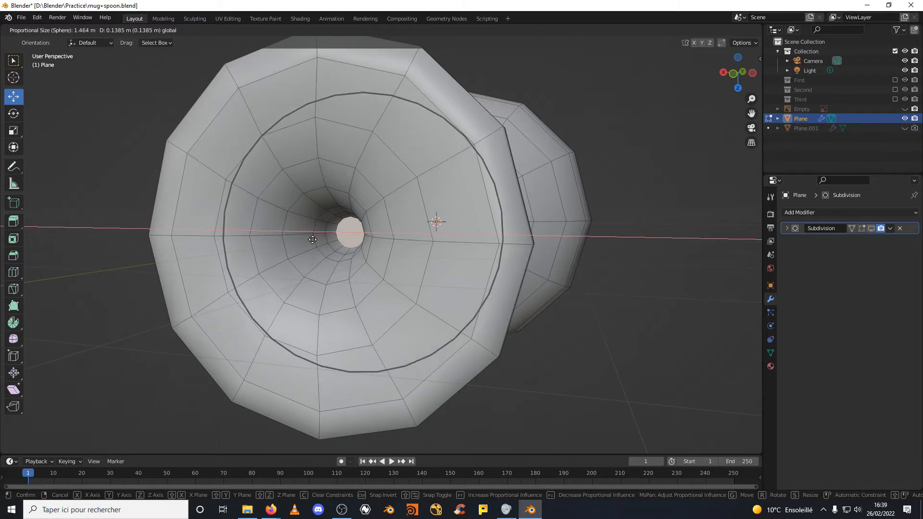
left_click(311, 240)
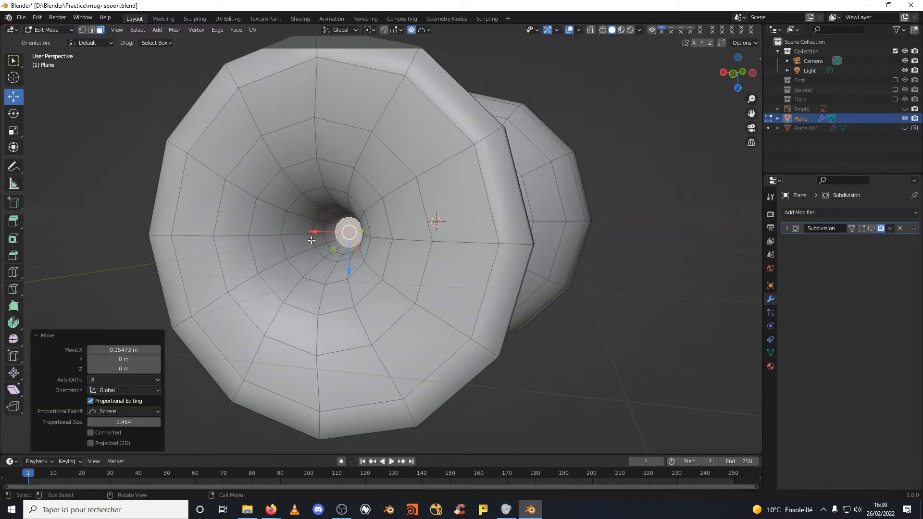
scroll(318, 237, "down", 5)
middle_click_drag(510, 265, 516, 218)
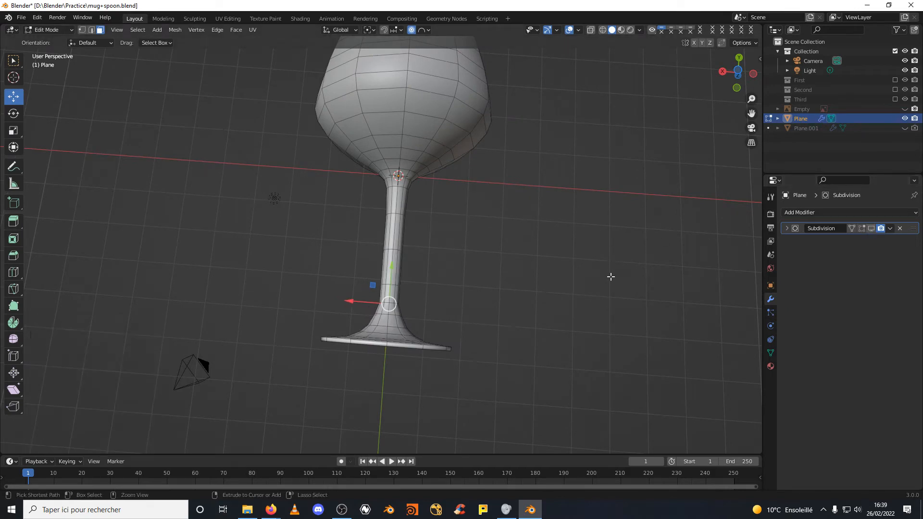
key("ctrl+z")
Move the foot's cap face about -0.068 m along Y with proportional editing, and switch proportional editing off.
middle_click_drag(545, 291, 516, 230)
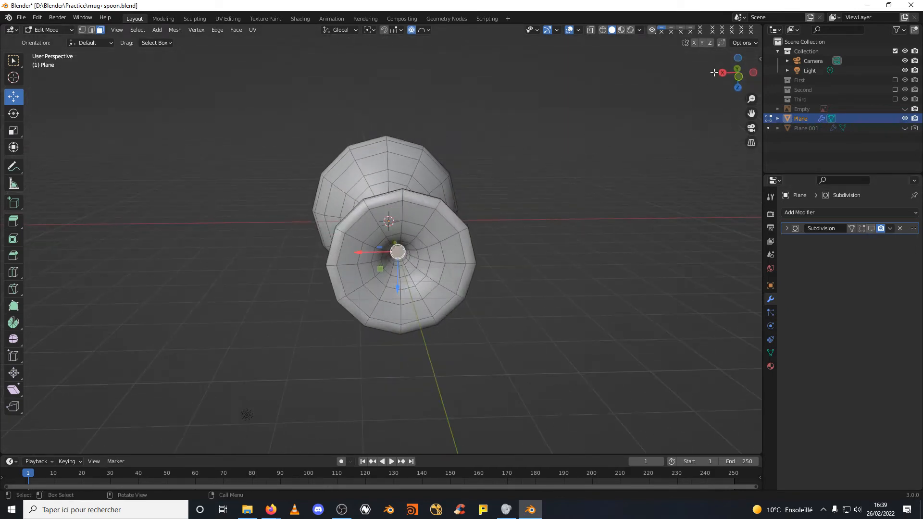
left_click(739, 58)
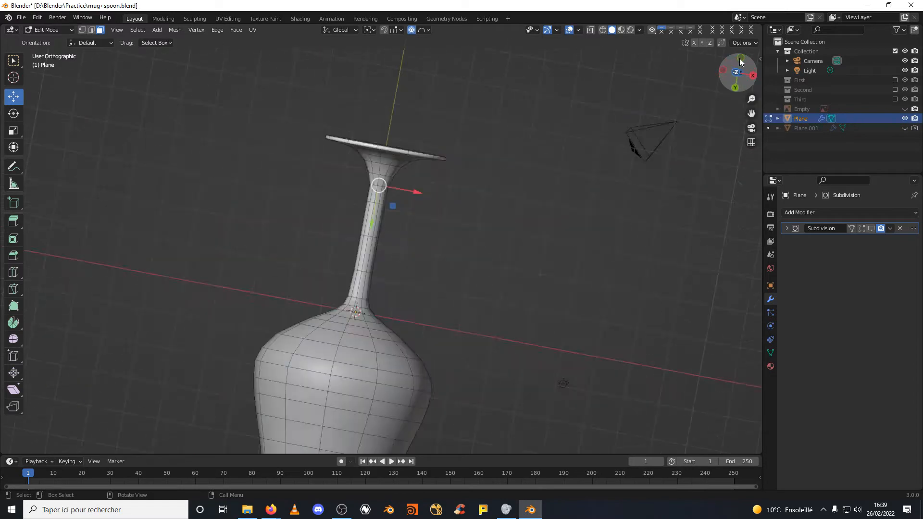
left_click_drag(369, 227, 369, 224)
middle_click_drag(435, 158, 402, 68)
left_click(411, 30)
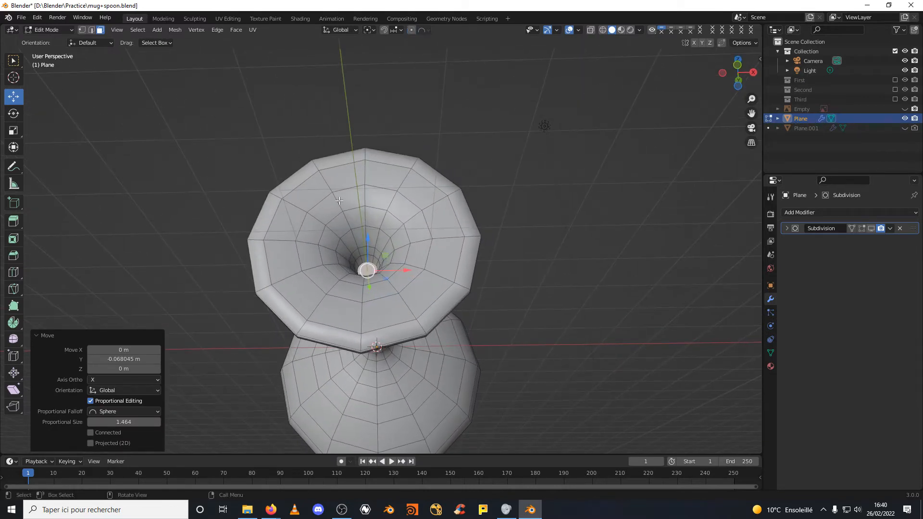
Grow the selection from the foot's cap face by three face rings and shift those faces slightly.
scroll(377, 252, "up", 2)
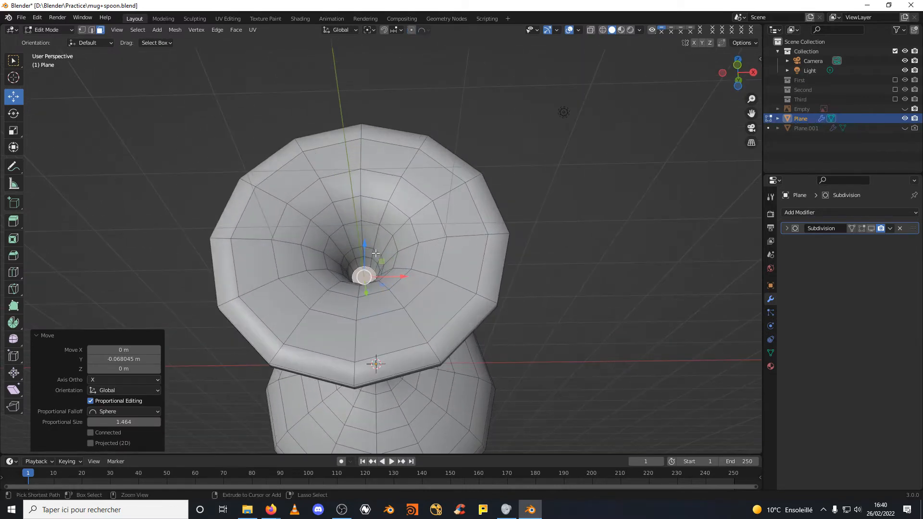
key("ctrl+KP_Add")
key("ctrl+KP_Add")
key("ctrl+KP_Add")
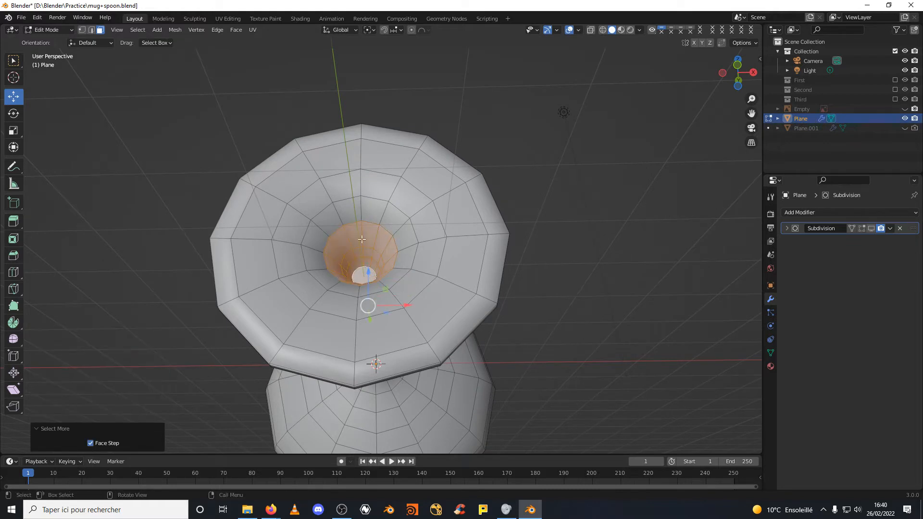
left_click_drag(369, 272, 372, 260)
Shrink the selection inside the foot by one face ring and shift the remaining faces slightly.
key("ctrl+KP_Subtract")
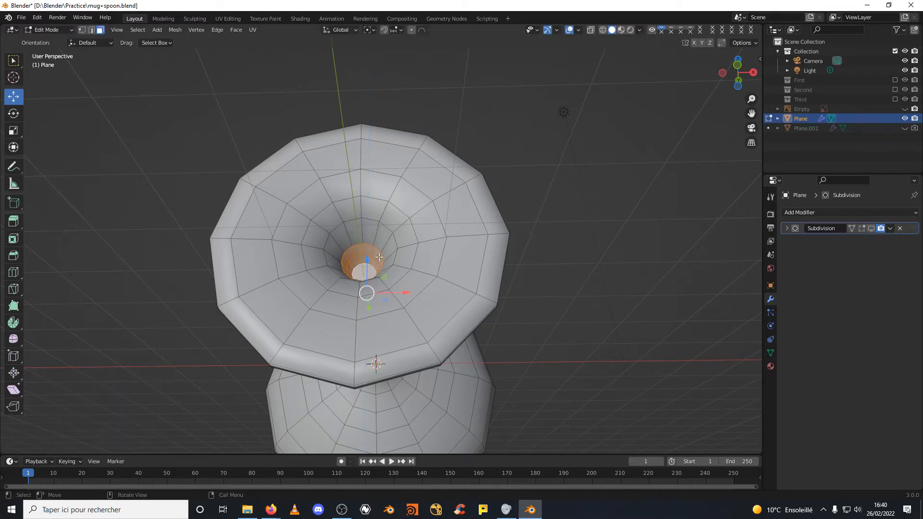
middle_click_drag(372, 260, 374, 316)
left_click_drag(374, 315, 380, 318)
Reduce the selection to the faces closest to the foot's cap and move them about -0.049 m along Y.
middle_click_drag(379, 318, 456, 336)
key("ctrl+KP_Add")
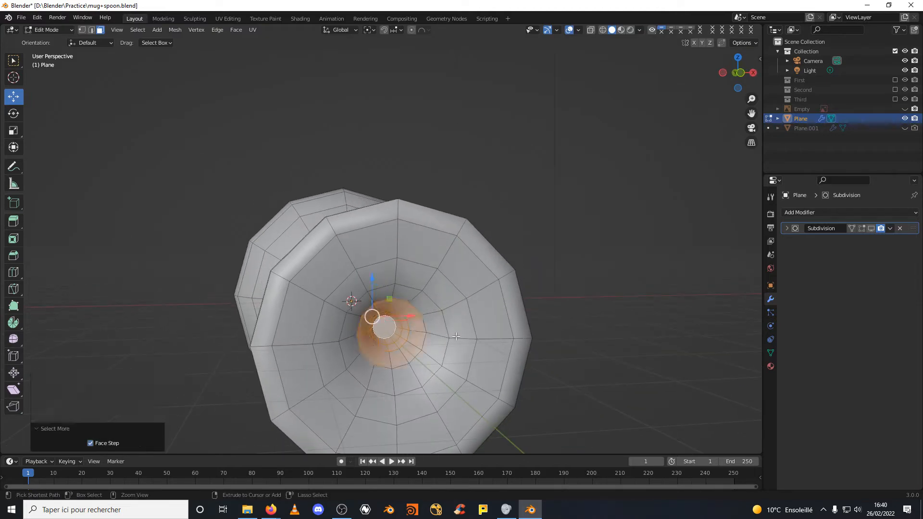
key("ctrl+KP_Subtract")
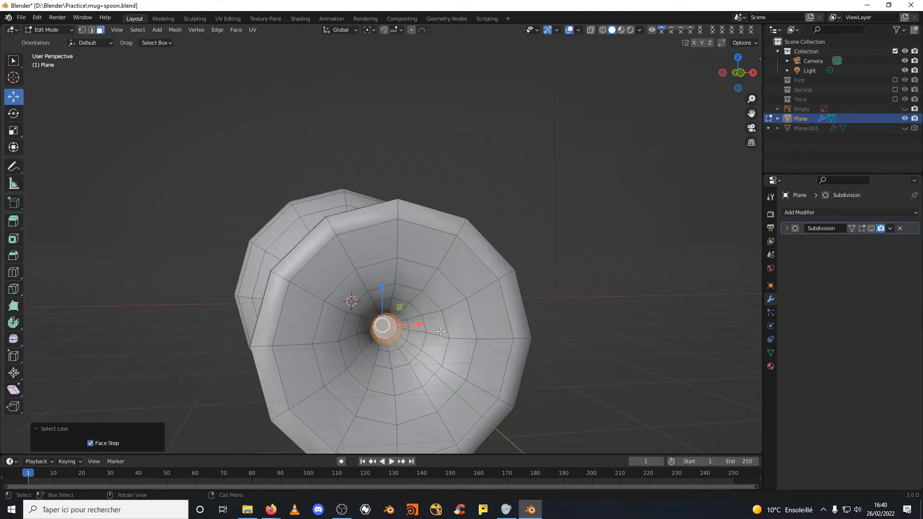
middle_click_drag(441, 332, 436, 326)
left_click_drag(392, 320, 396, 321)
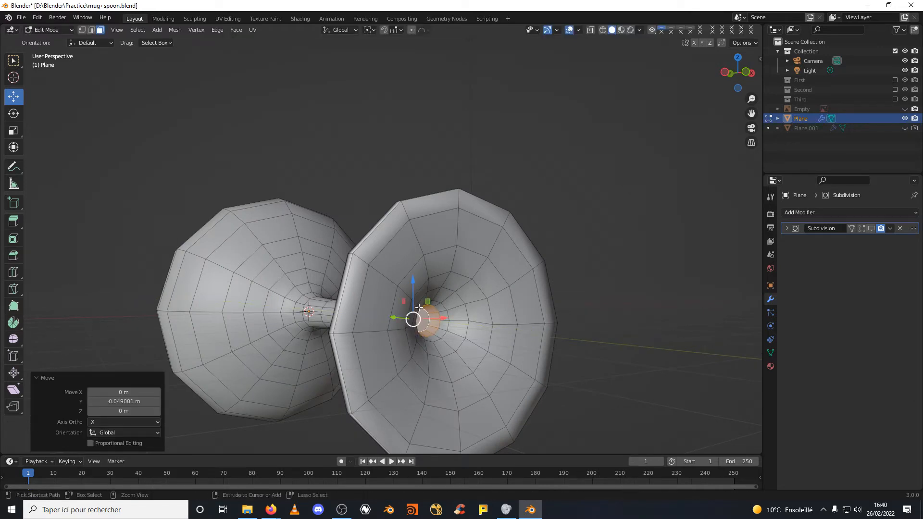
Reduce the selection to the foot's cap face, move it about -0.058 m along Y, and scale it to about 0.741.
key("ctrl+KP_Subtract")
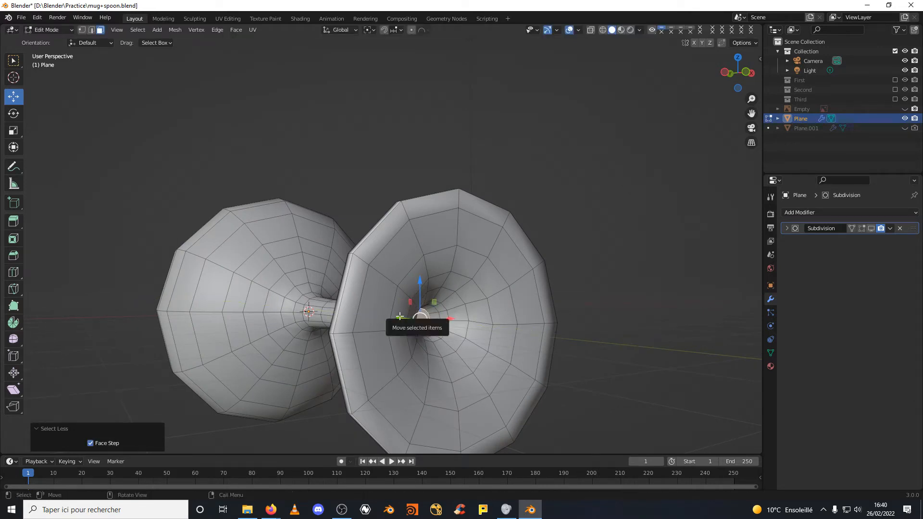
left_click_drag(403, 316, 416, 326)
scroll(416, 326, "up", 1)
scroll(416, 326, "up", 4)
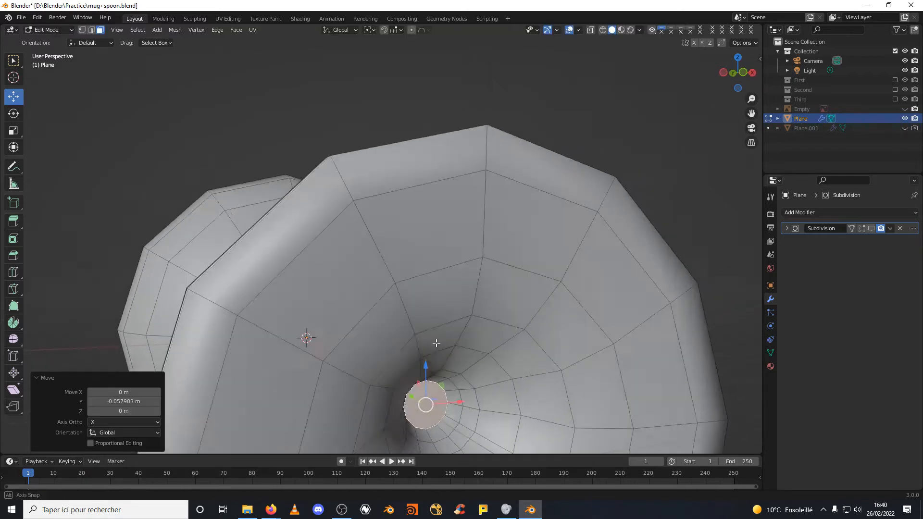
key("s")
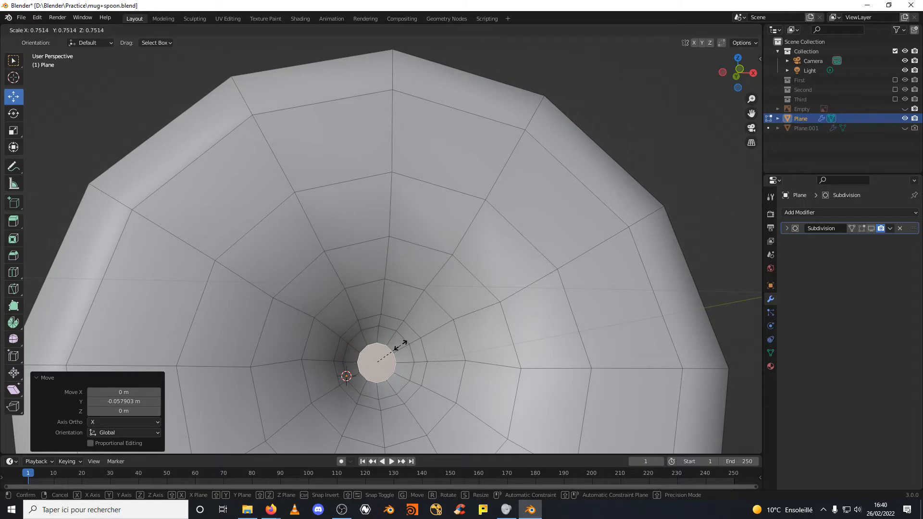
left_click(403, 344)
Display the Subdivision smoothing, switch to Object Mode, and examine the glass and its bowl rim up close.
scroll(530, 276, "down", 8)
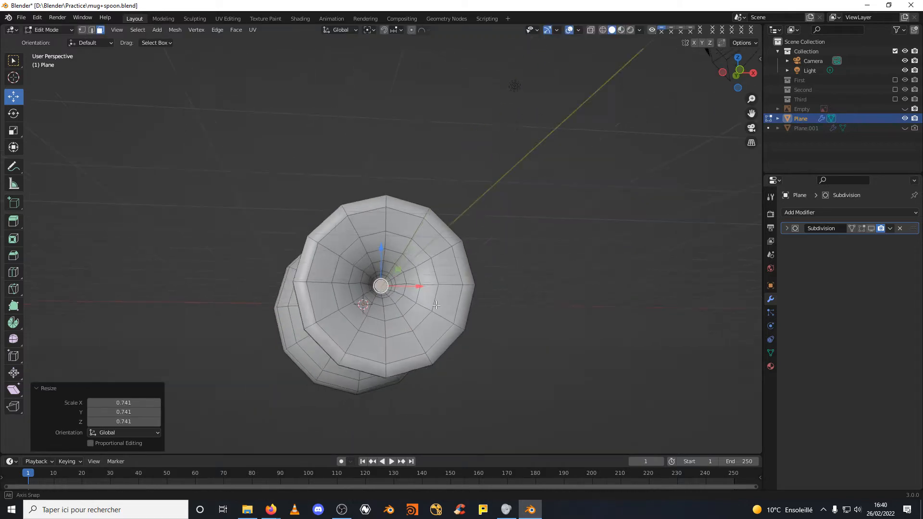
left_click(861, 228)
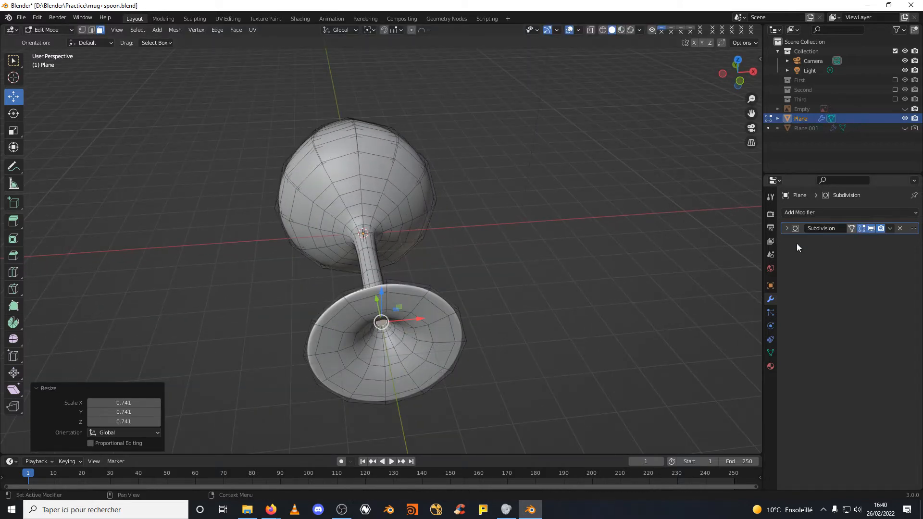
left_click(48, 30)
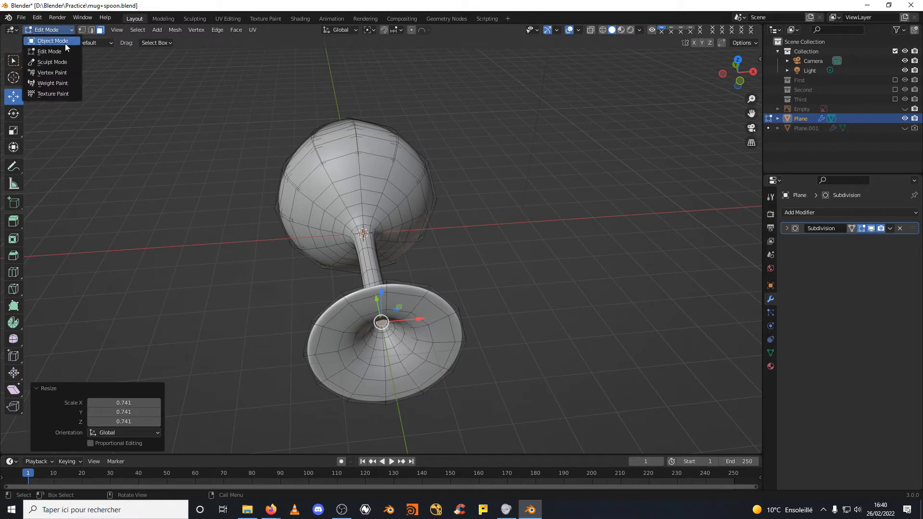
left_click(49, 37)
middle_click_drag(462, 214, 480, 288)
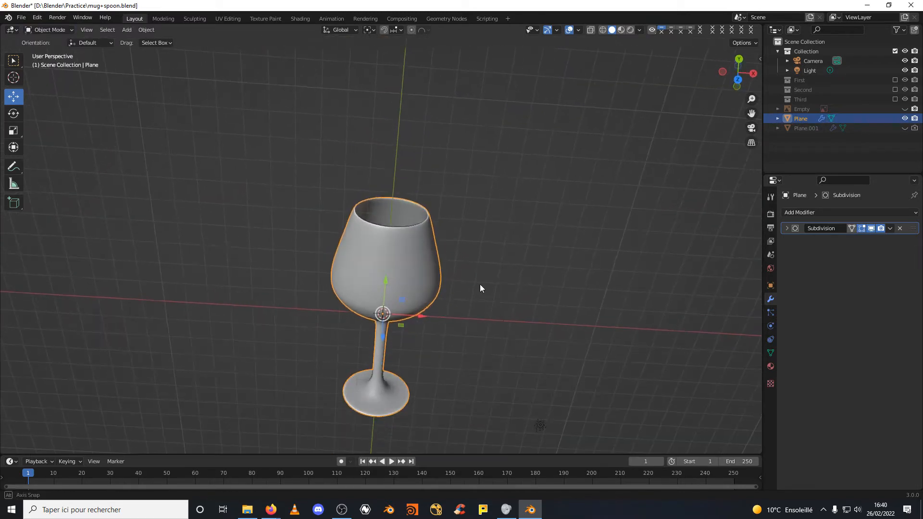
scroll(479, 279, "up", 5)
scroll(457, 281, "up", 3)
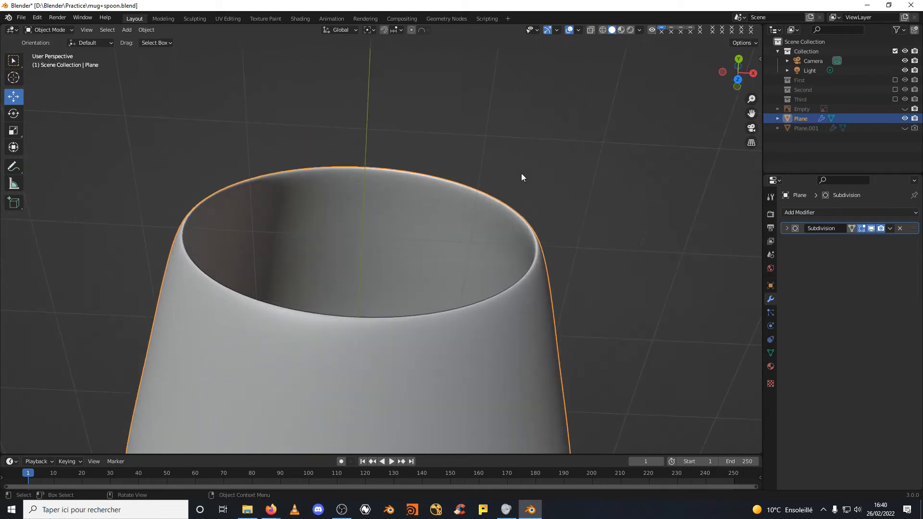
With Subdivision display off, add a centered loop cut around the bowl's rim in Edit Mode and raise it about 0.01 m along Y.
left_click(868, 229)
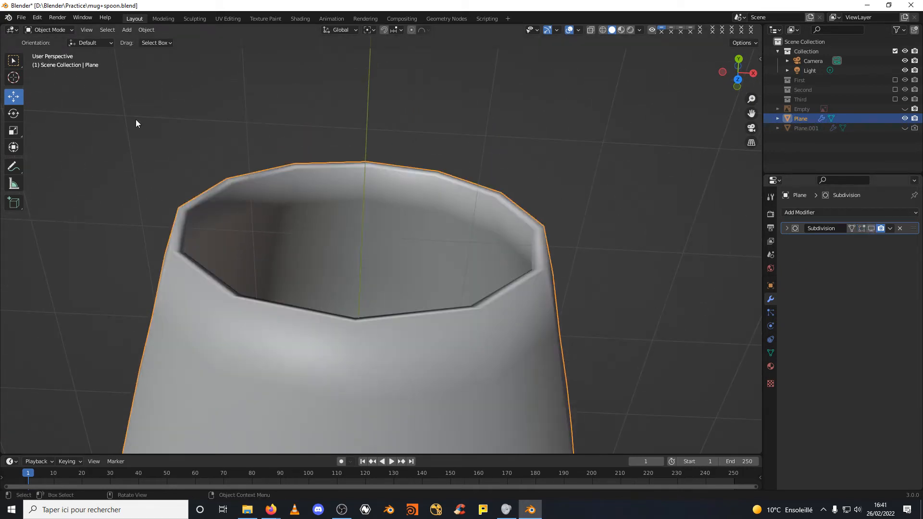
left_click(50, 52)
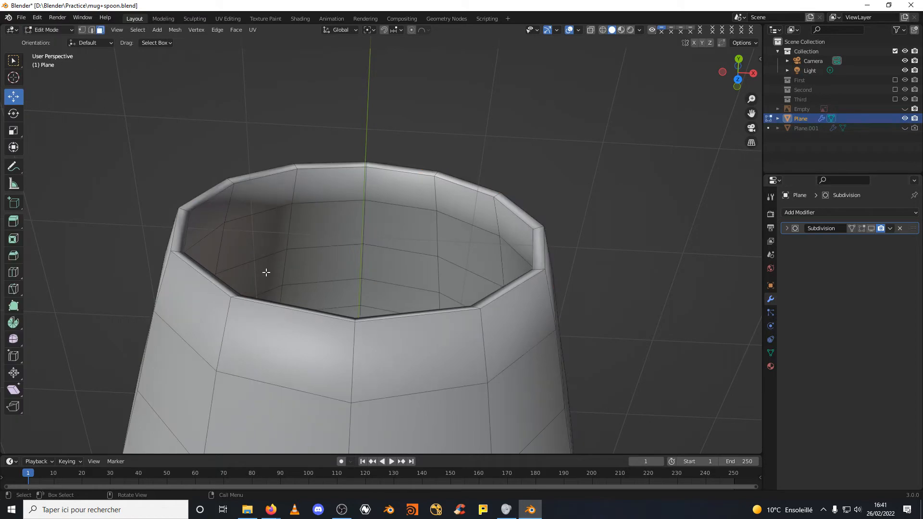
middle_click_drag(264, 270, 240, 305)
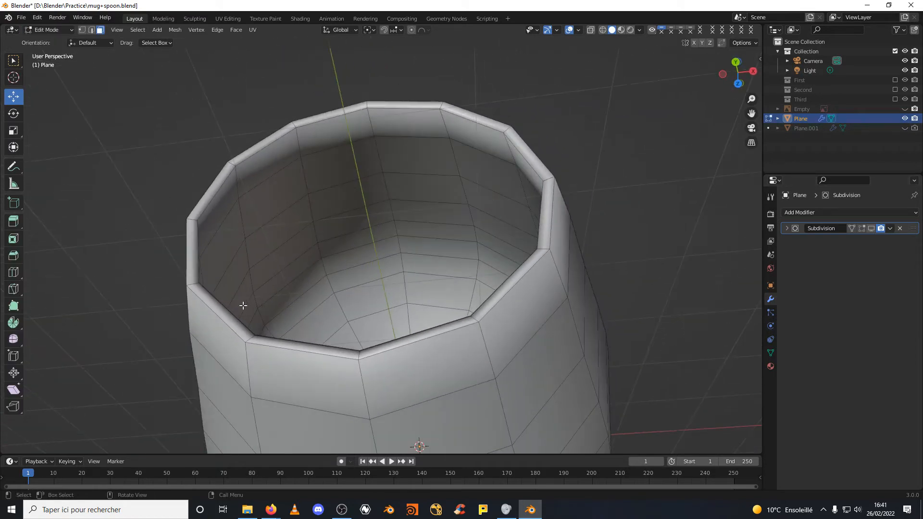
key("ctrl+r")
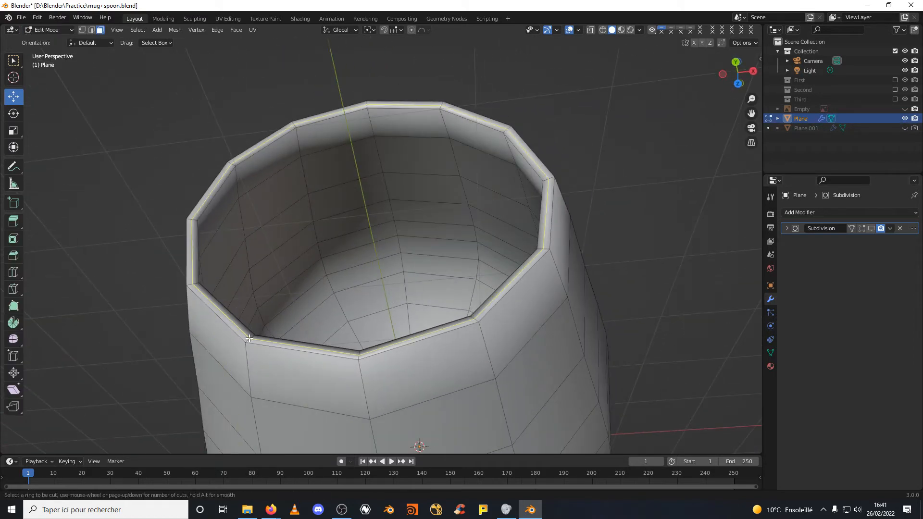
left_click(247, 337)
right_click(247, 340)
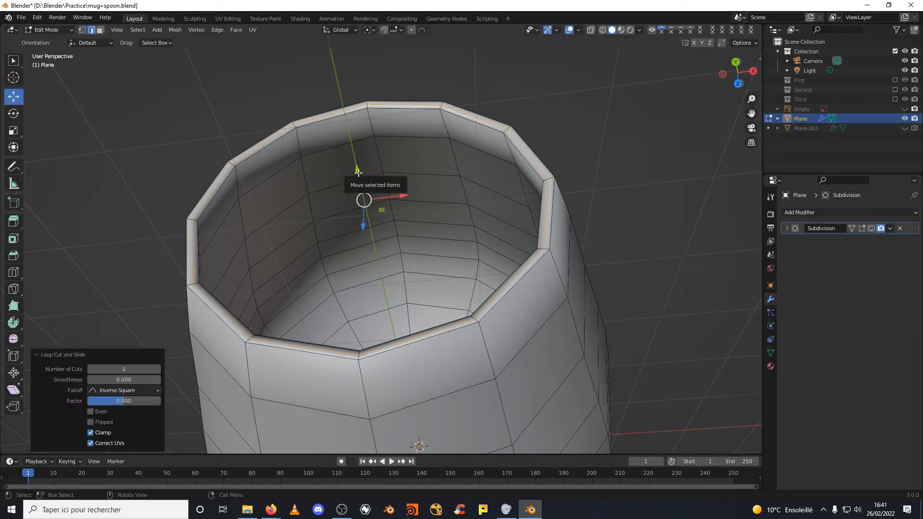
mouse_move(358, 173)
left_mouse_down()
mouse_move(360, 153)
mouse_move(362, 195)
mouse_move(360, 187)
left_mouse_up()
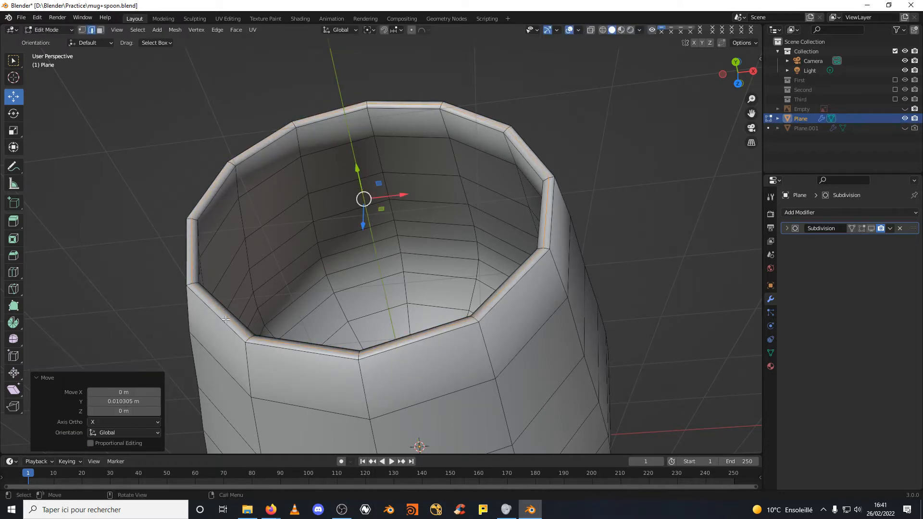
Add a loop cut around the bowl's outer wall just below the rim, with a slide factor of about 0.805.
key("ctrl+r")
left_click(250, 361)
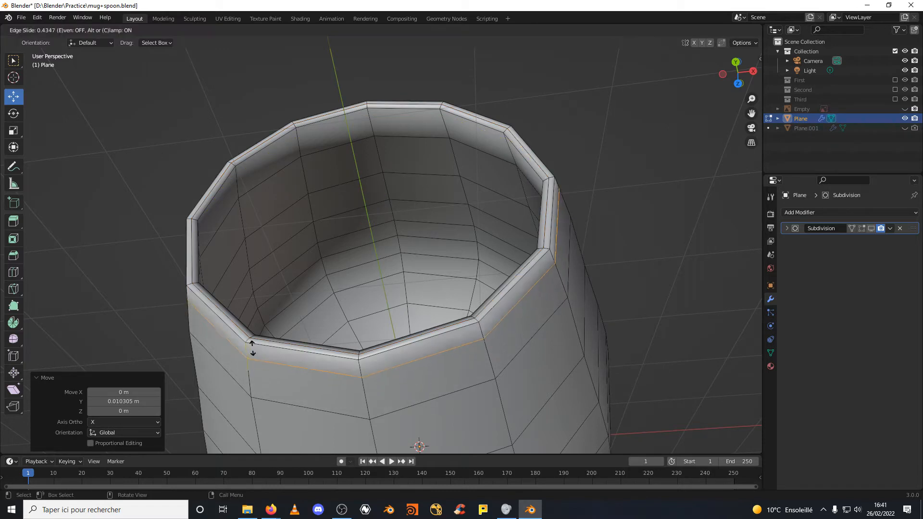
left_click_drag(252, 348, 254, 338)
Add a loop cut around the bowl's inner wall just below the rim, with a slide factor of about 0.689.
middle_click_drag(323, 233, 278, 224)
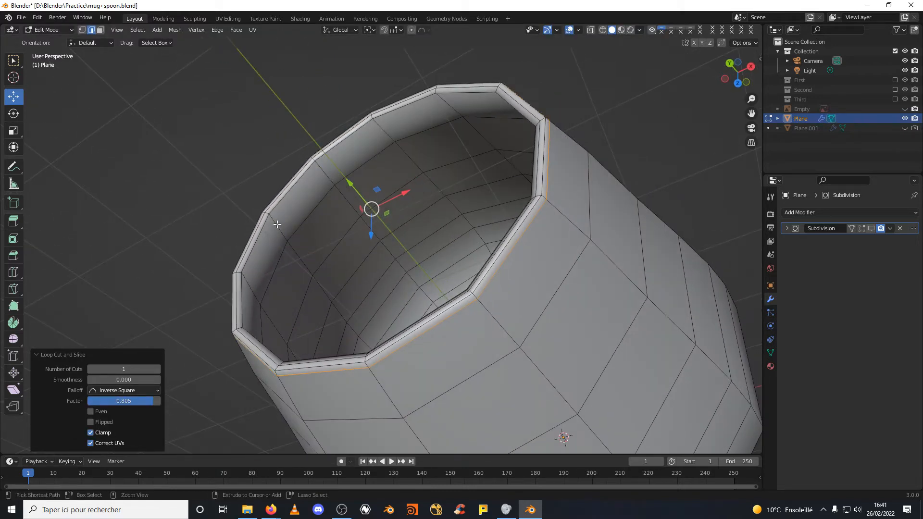
key("ctrl+r")
left_click(270, 218)
left_click_drag(270, 218, 266, 213)
Turn the Subdivision display back on in the viewport and Edit Mode, and view the bowl's rim from the side.
middle_click_drag(362, 242, 399, 295)
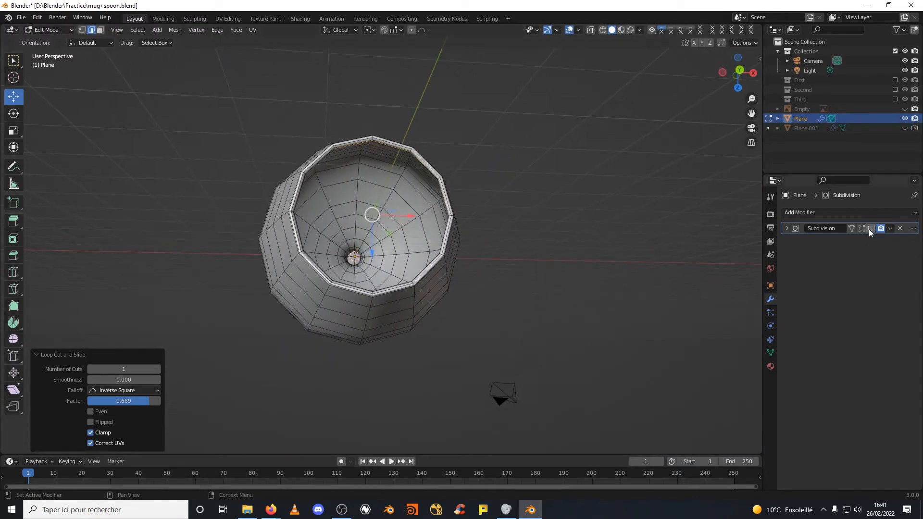
left_click(862, 229)
middle_click_drag(517, 313, 503, 218)
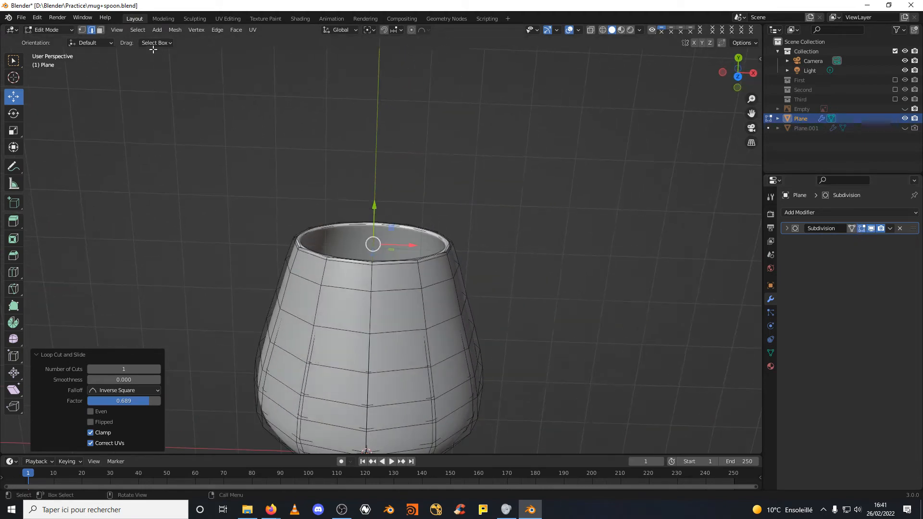
Return the wine glass to Object Mode and rename its object as Wine Glass.
left_click(51, 29)
left_click(51, 40)
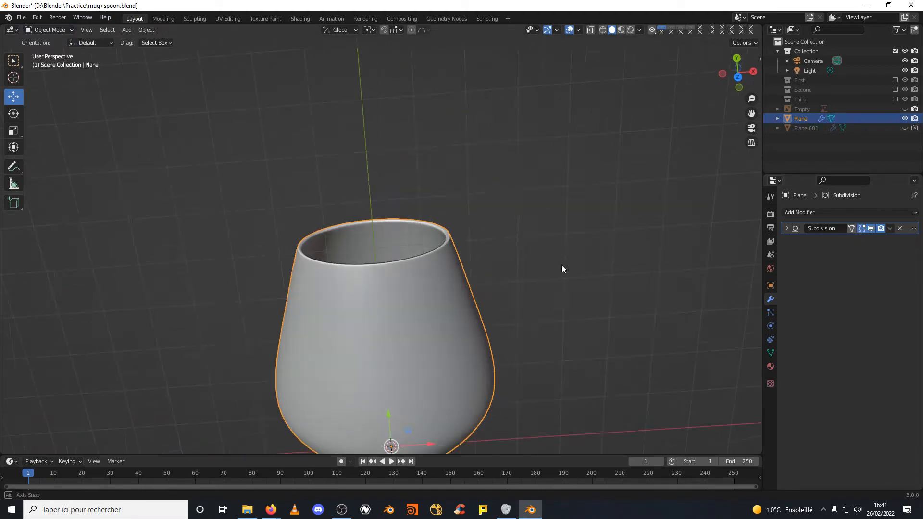
middle_click_drag(561, 265, 532, 269)
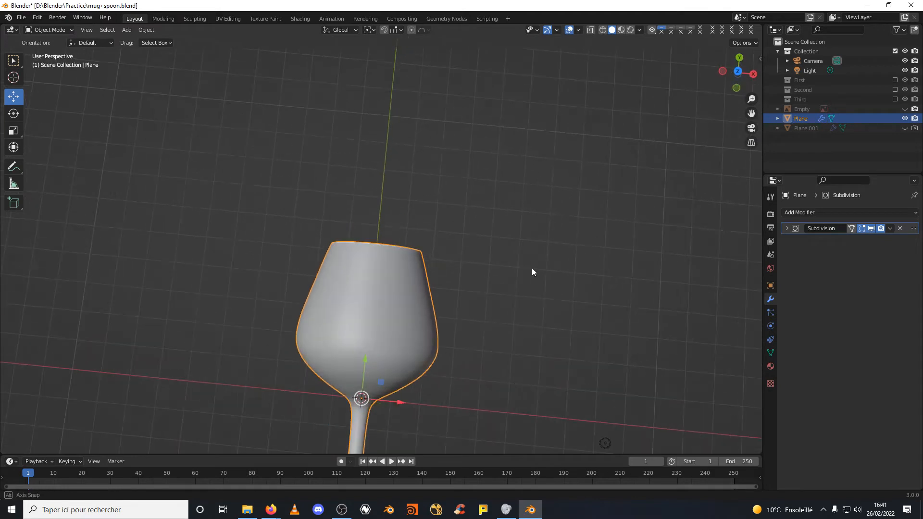
double_click(799, 119)
type("W")
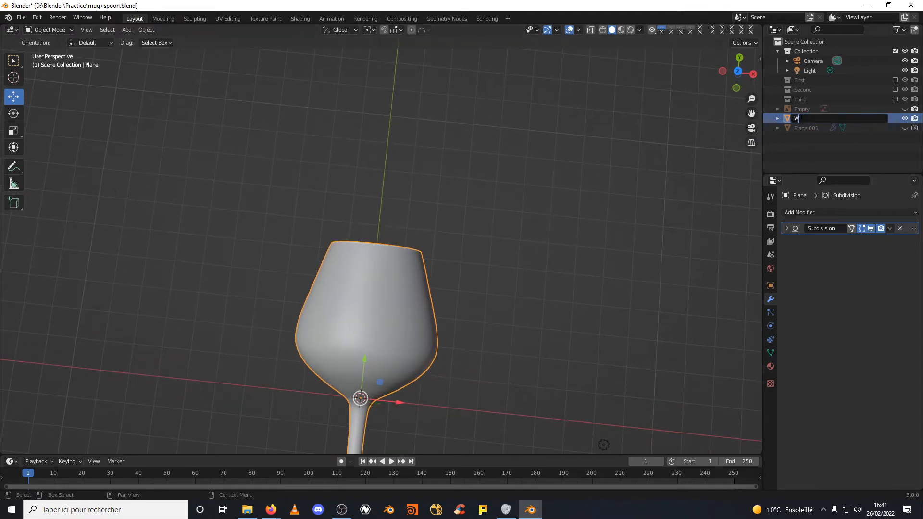
type("ine Glass")
key("Return")
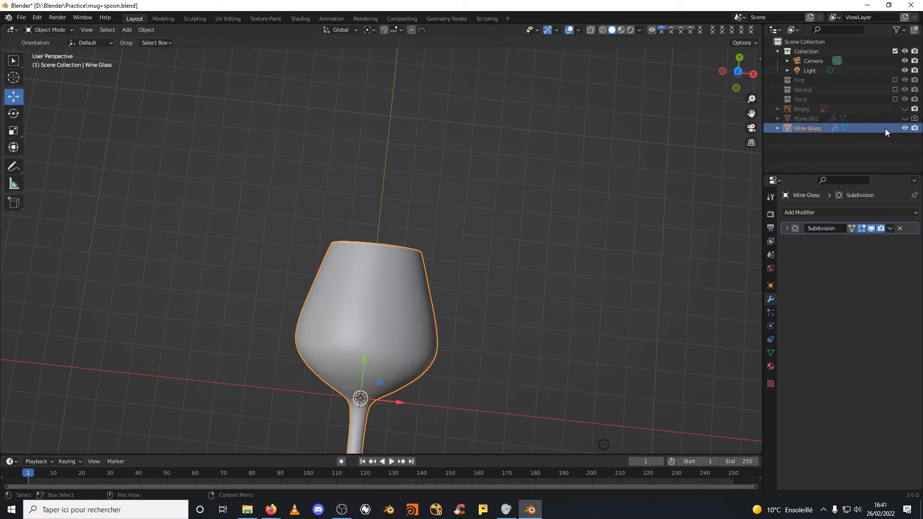
middle_click_drag(618, 186, 465, 244)
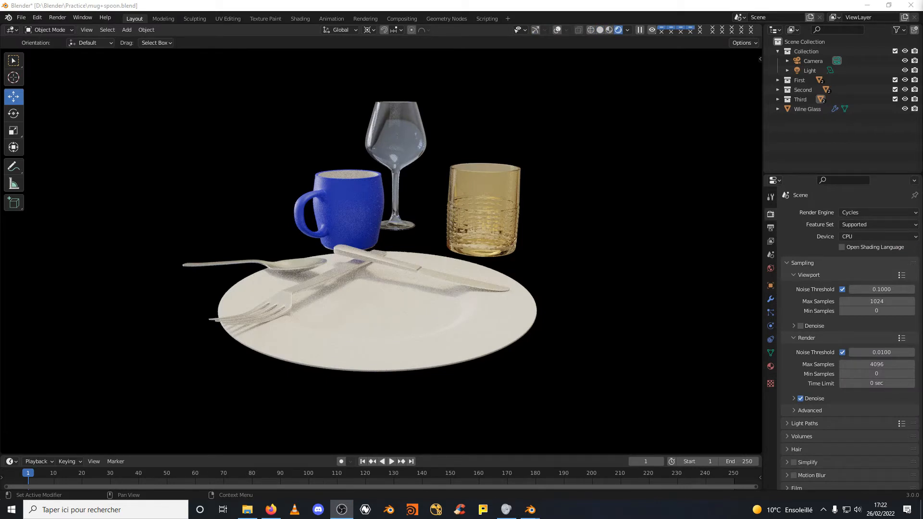
Switch the render engine to Eevee to compare the glass materials, and set it back to Cycles.
mouse_move(599, 232)
middle_mouse_down()
mouse_move(578, 248)
mouse_move(596, 226)
middle_mouse_up()
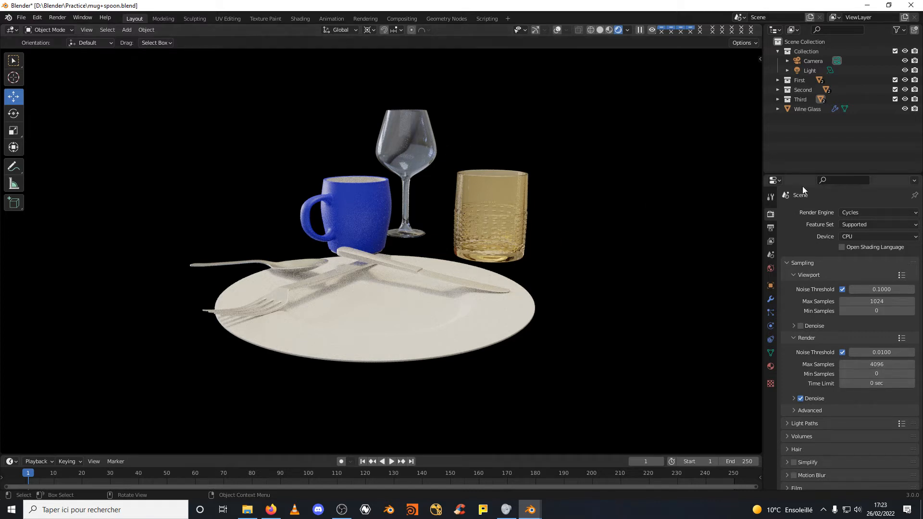
left_click(852, 212)
left_click(854, 223)
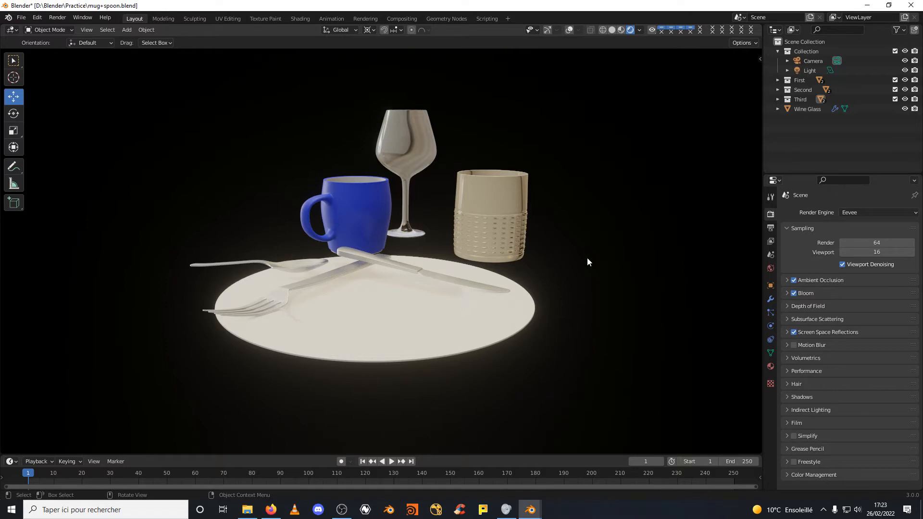
left_click(884, 214)
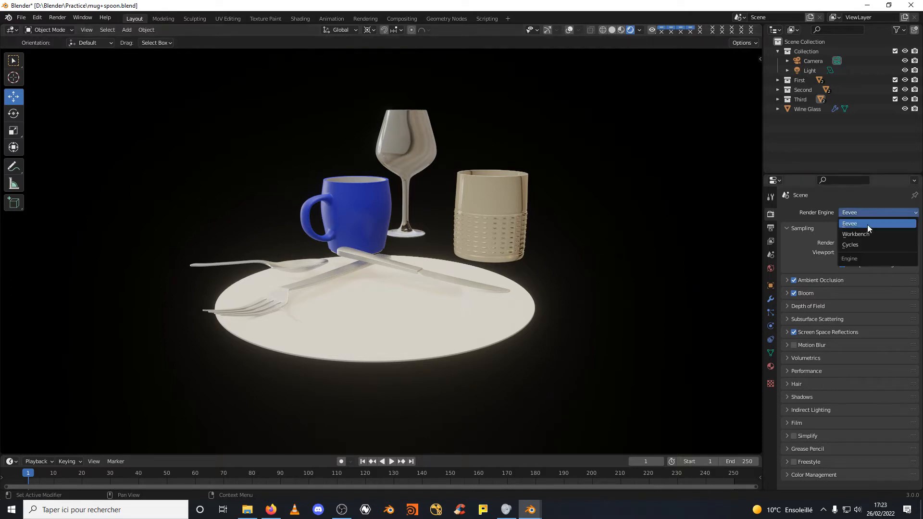
left_click(856, 245)
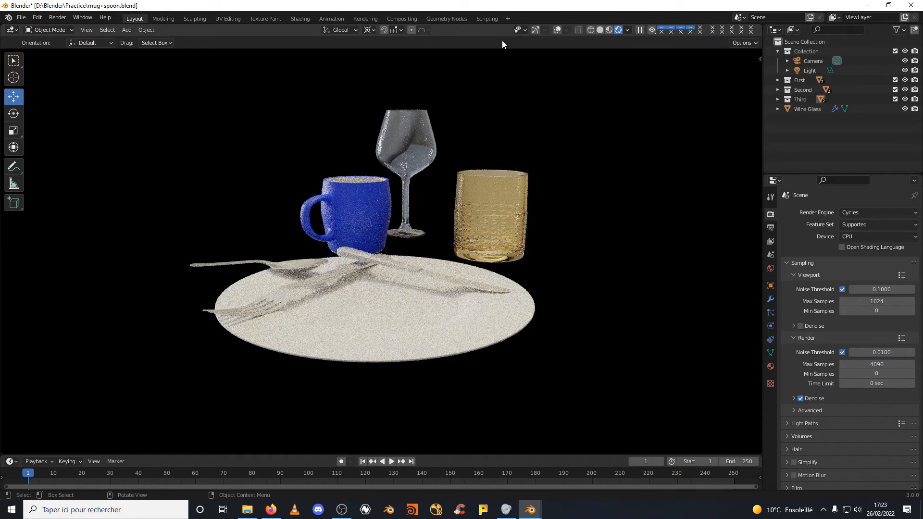
Select the wine glass, show its material settings, and open the Shading workspace.
left_click(417, 146)
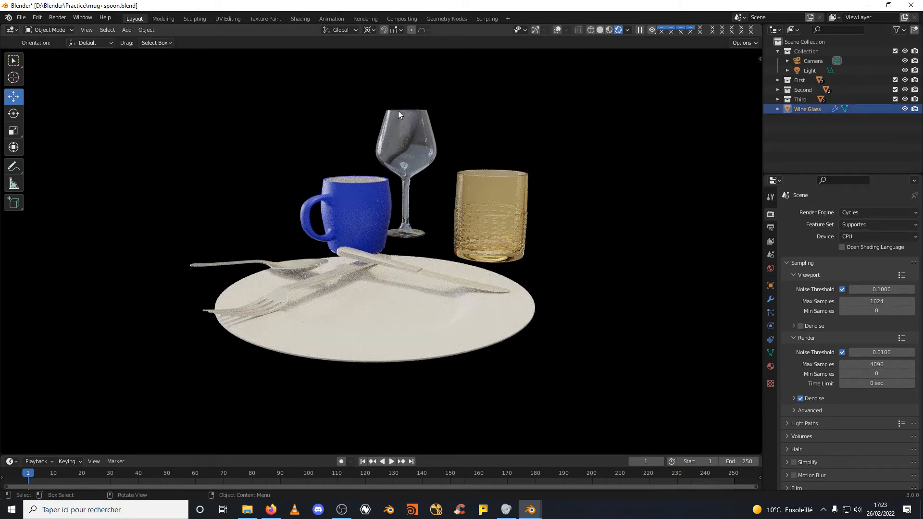
left_click(771, 366)
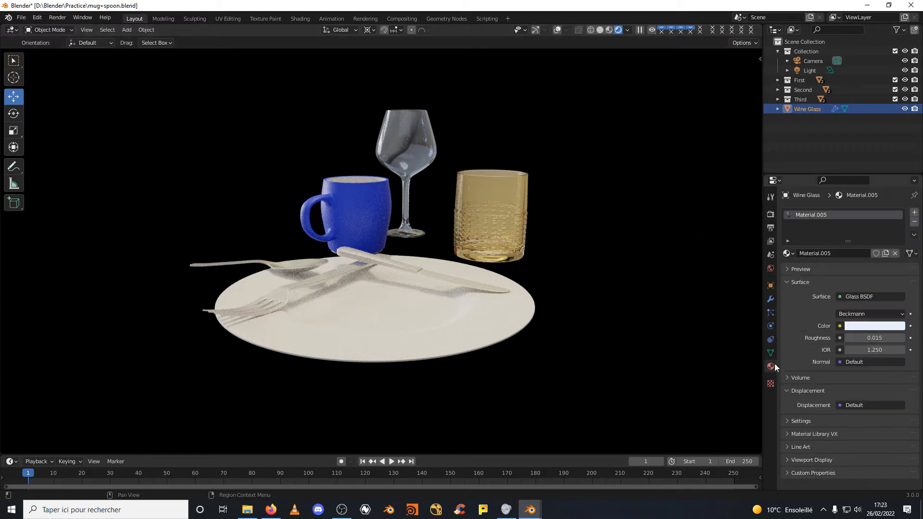
left_click(299, 19)
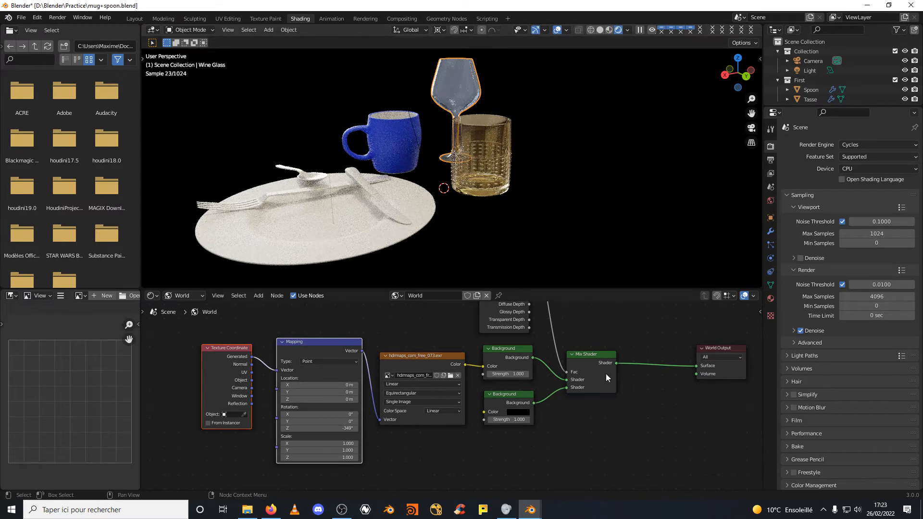
Move the World Output node closer to the Mix Shader in the world node tree.
scroll(641, 392, "down", 1)
scroll(595, 428, "up", 4)
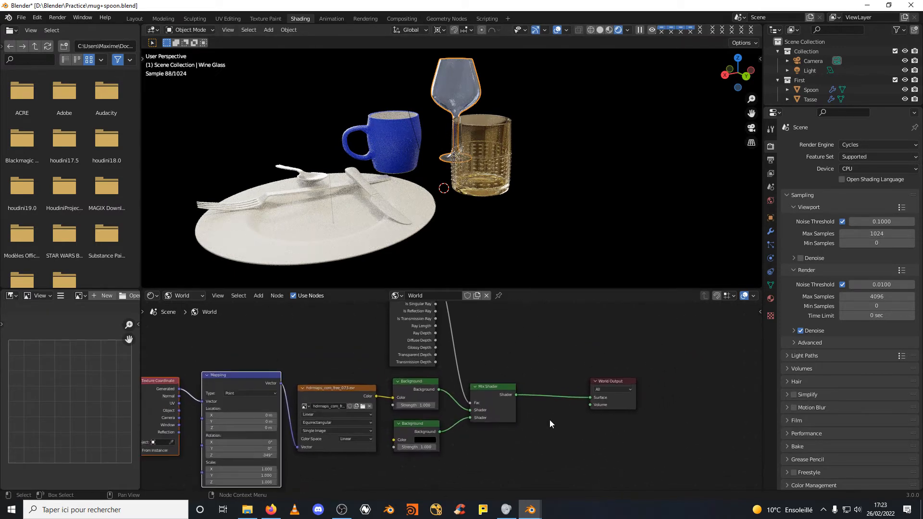
scroll(552, 374, "down", 3)
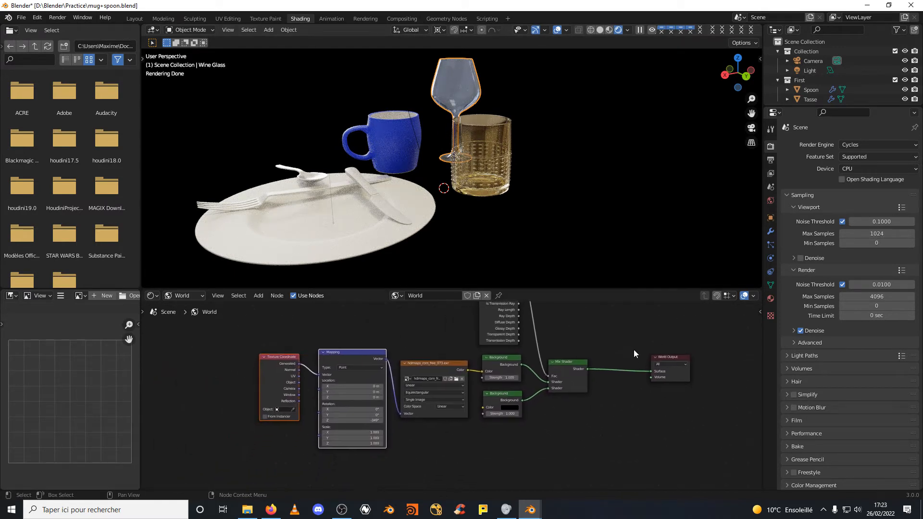
left_click_drag(675, 364, 628, 361)
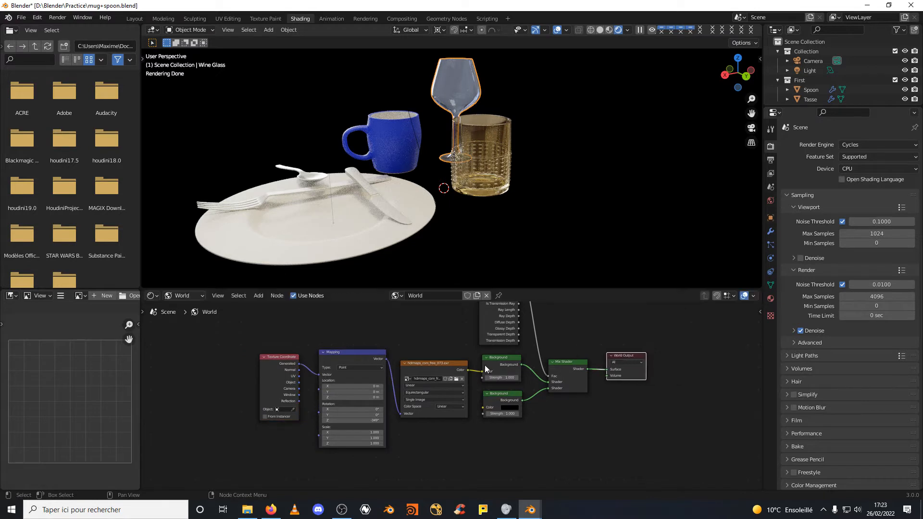
scroll(453, 355, "down", 1)
middle_click_drag(453, 355, 413, 332)
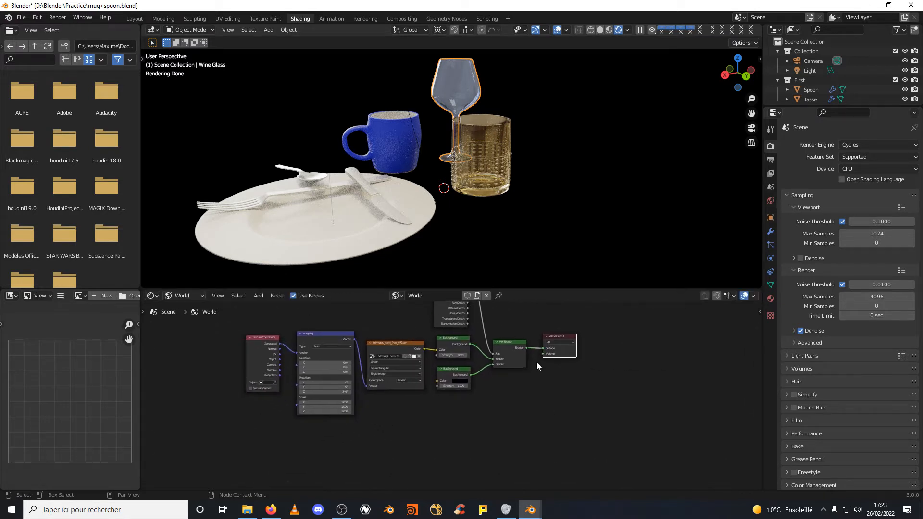
middle_click_drag(540, 360, 531, 396)
Display the object material nodes and examine the Glass BSDF setups of the wine glass and the amber tumbler.
left_click(195, 294)
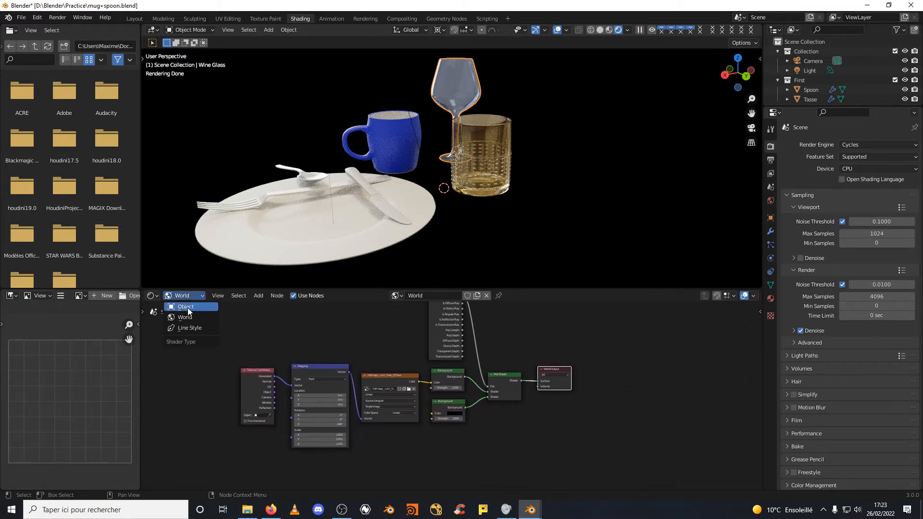
left_click(183, 307)
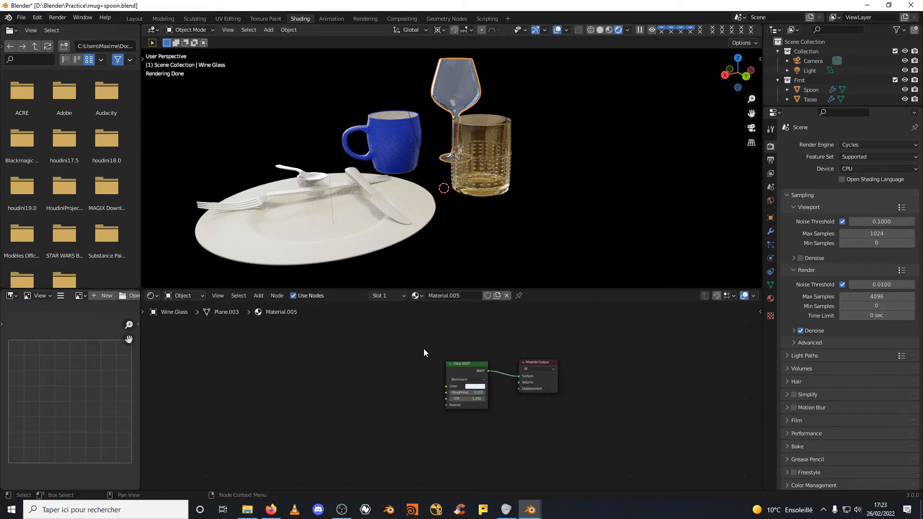
scroll(429, 348, "down", 1)
middle_click_drag(429, 348, 356, 342)
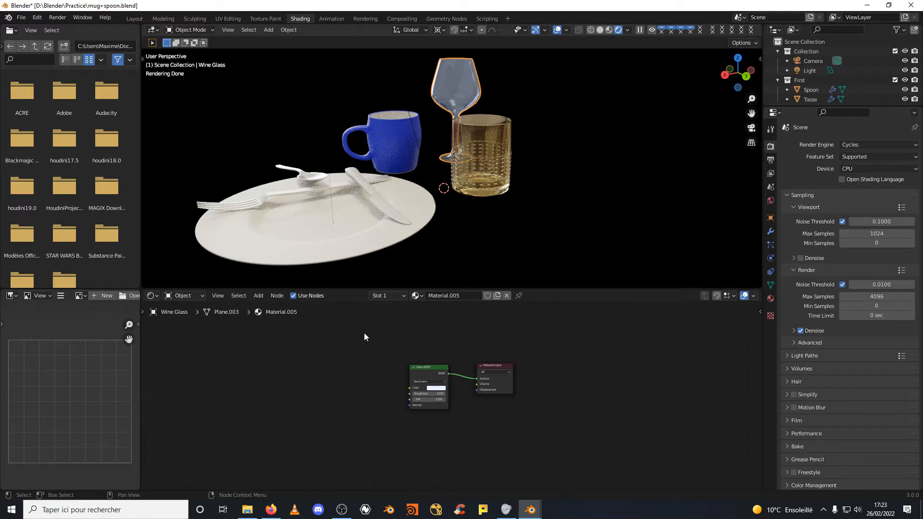
left_click_drag(365, 337, 459, 427)
scroll(379, 405, "up", 3)
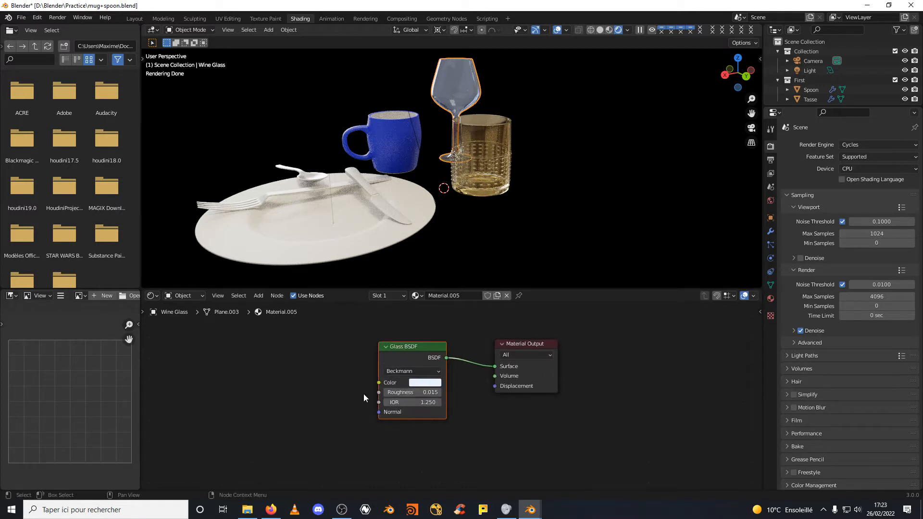
scroll(364, 394, "up", 1)
left_click(402, 340)
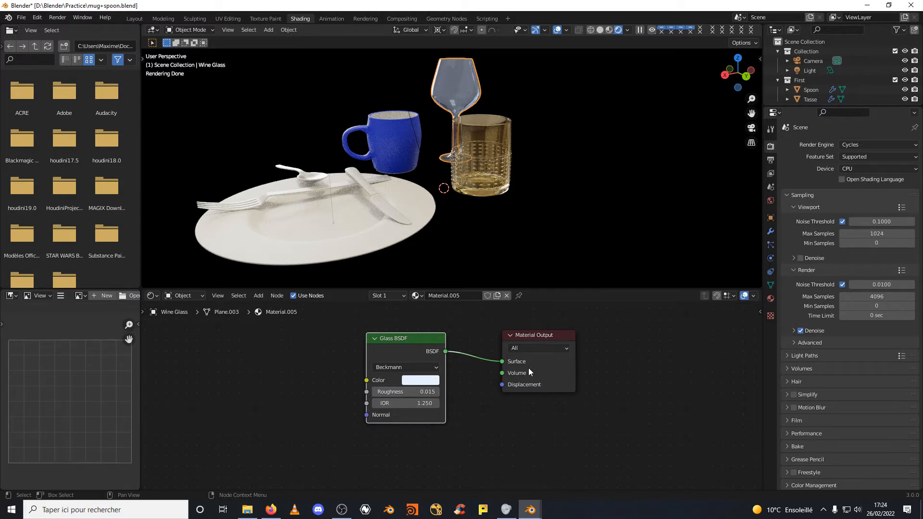
left_click(490, 139)
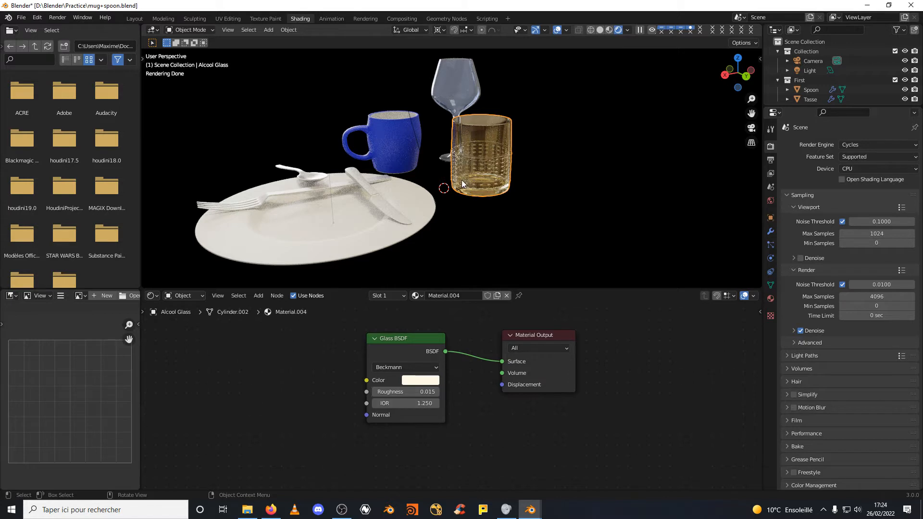
Display the world node tree and examine its Mapping, hdrmaps_com_free_073.exr environment texture and Mix Shader nodes.
left_click(183, 296)
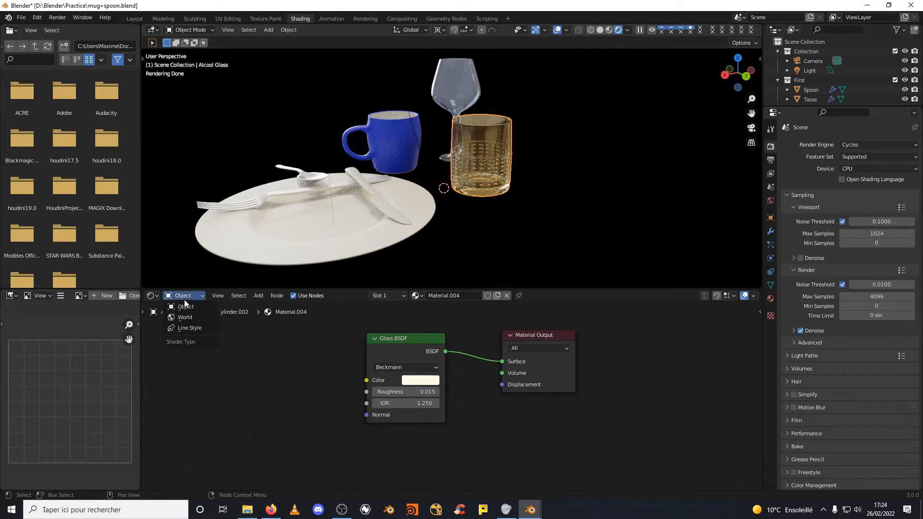
left_click(184, 318)
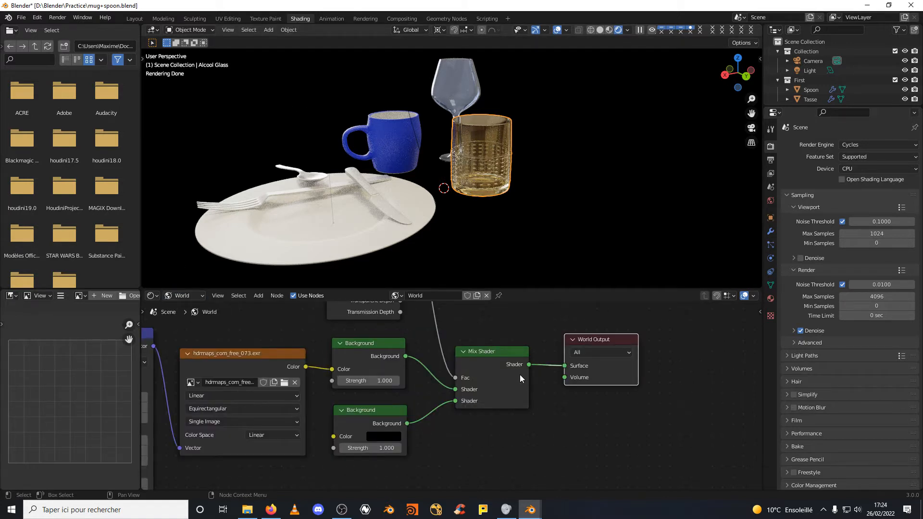
scroll(520, 374, "down", 2)
middle_click_drag(328, 330, 362, 360)
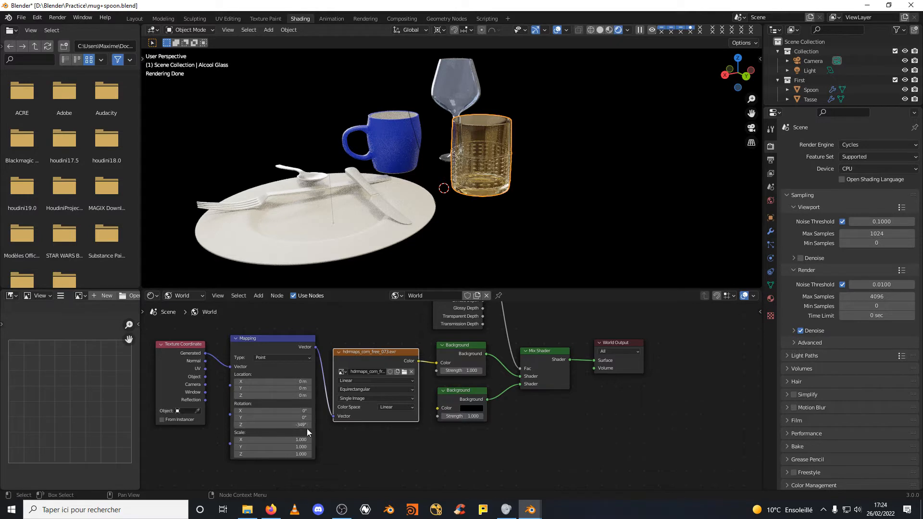
middle_click_drag(423, 430, 302, 455)
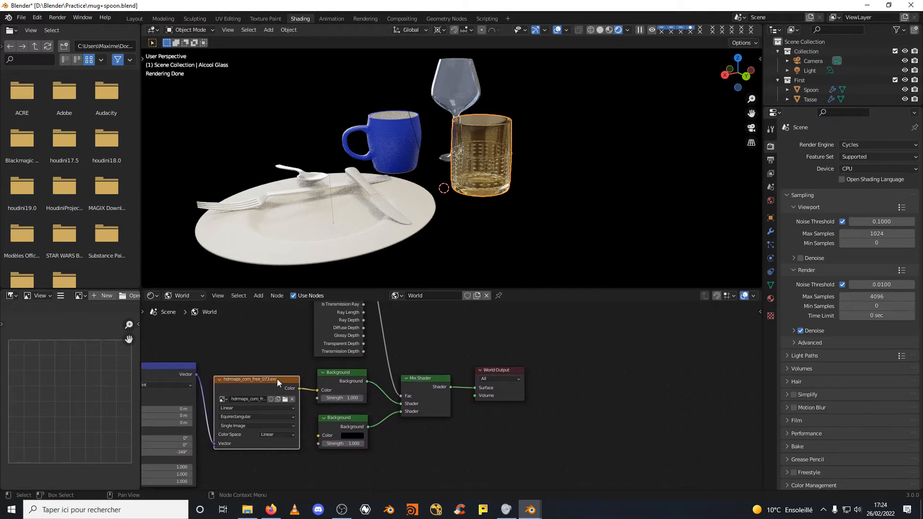
left_click_drag(427, 383, 425, 378)
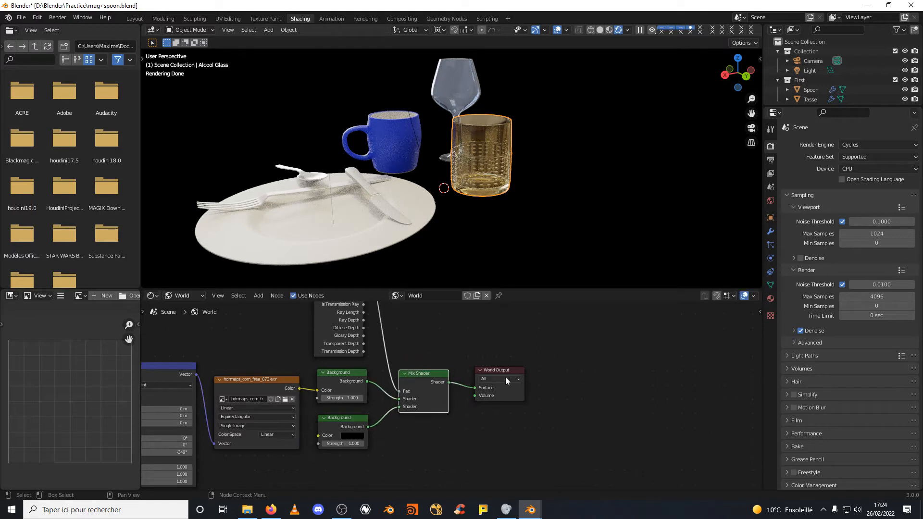
left_click(257, 382)
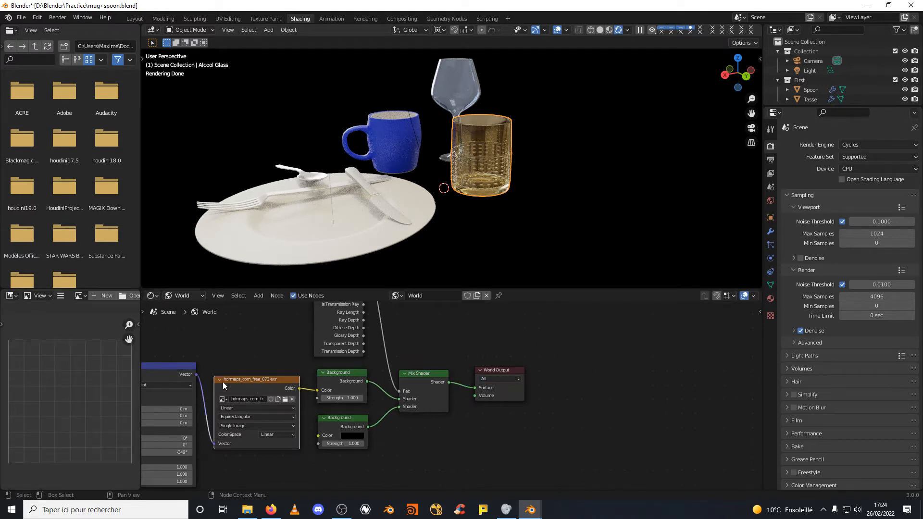
middle_click_drag(241, 365, 230, 397)
scroll(296, 392, "down", 1)
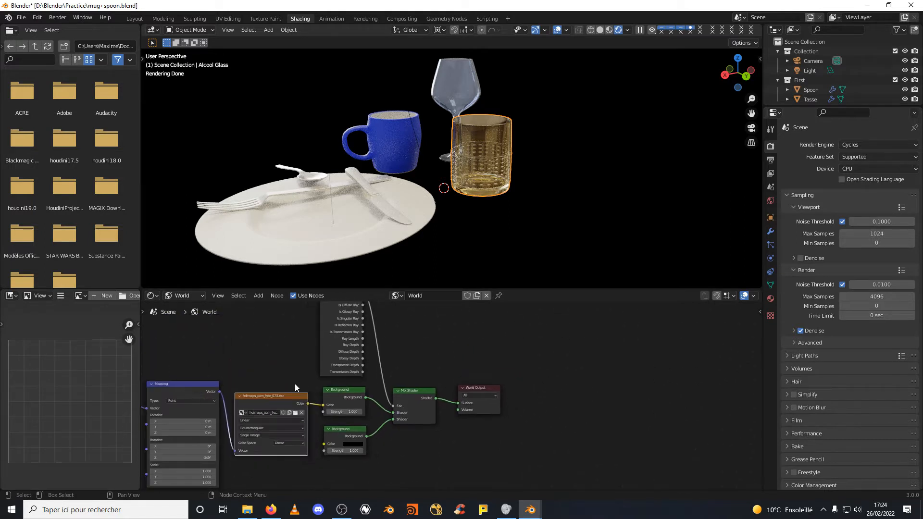
Shift the Mix Shader node upward and nudge the black Background node in the world node tree.
left_click_drag(421, 397, 422, 383)
left_click_drag(346, 434, 347, 432)
scroll(340, 452, "up", 1)
scroll(341, 455, "up", 1)
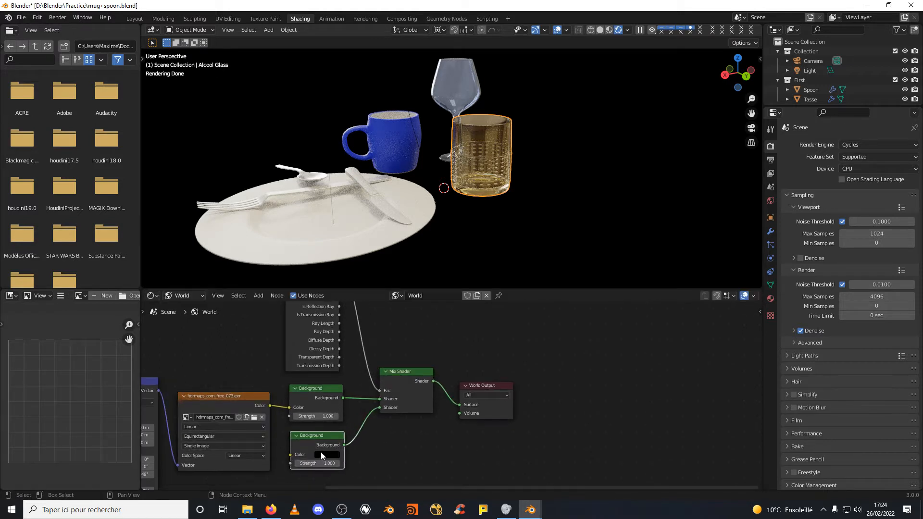
Examine the Light Path node and its Is Camera Ray link to the Mix Shader's Fac input.
middle_click_drag(362, 440, 369, 476)
scroll(383, 400, "down", 2)
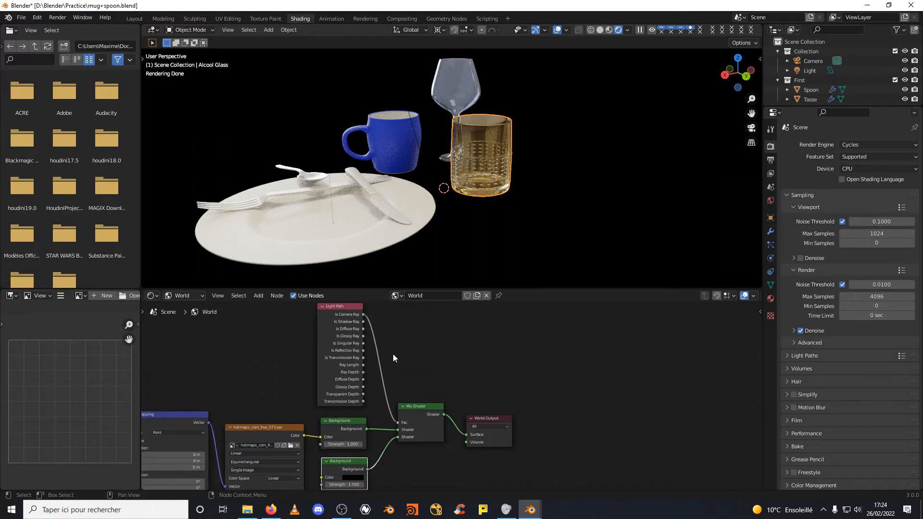
middle_click_drag(393, 354, 392, 385)
left_click(344, 341)
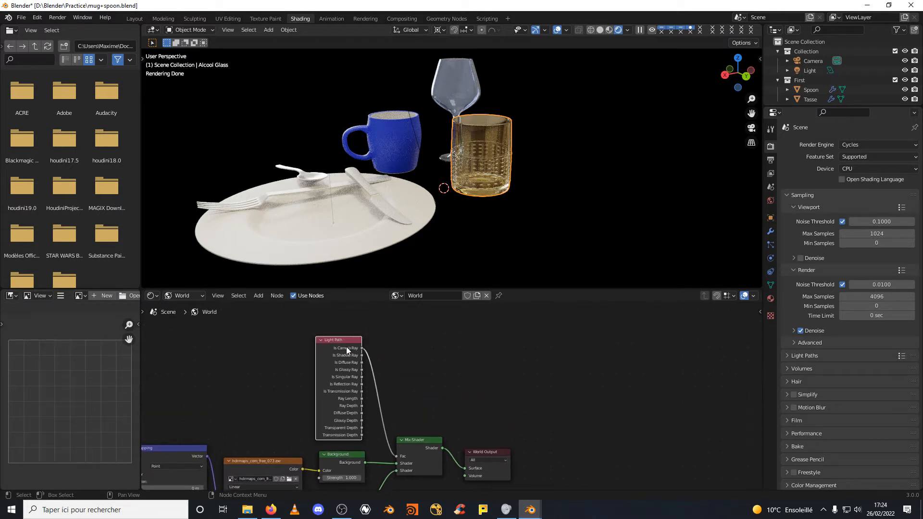
scroll(404, 358, "down", 2)
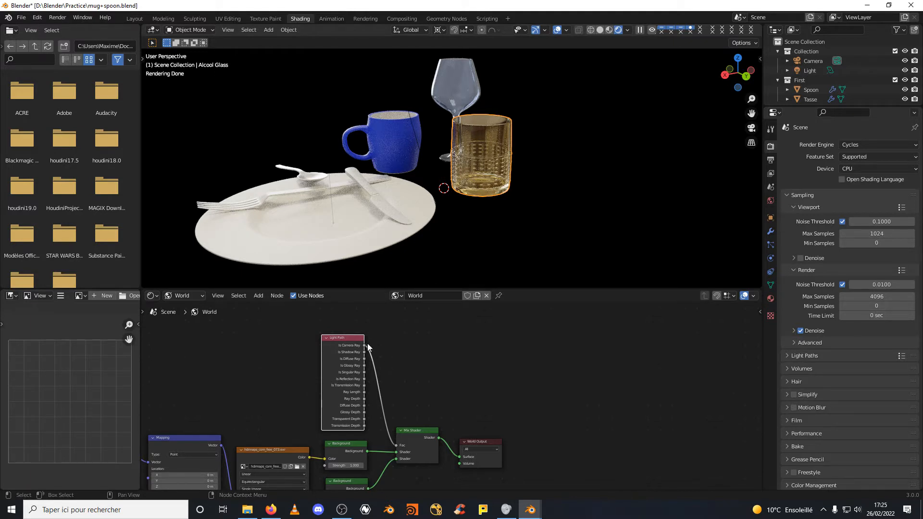
middle_click_drag(404, 350, 407, 324)
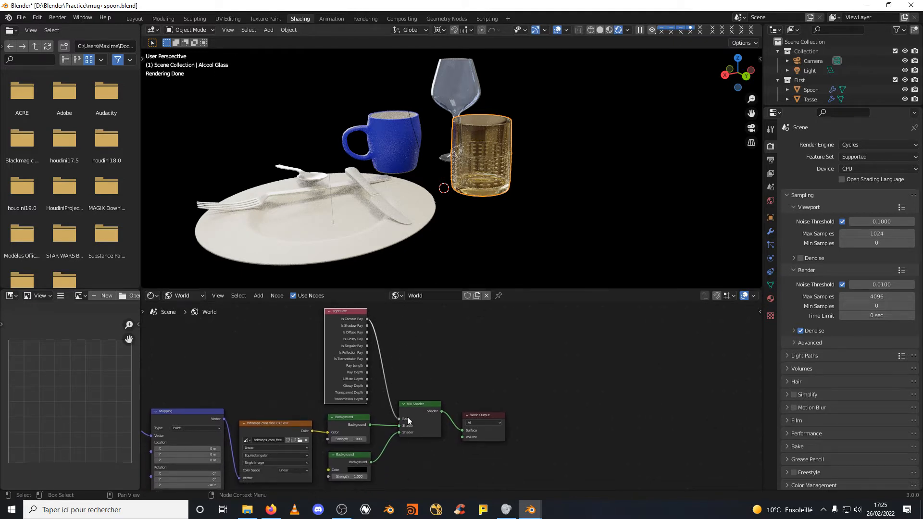
left_click_drag(408, 407, 412, 405)
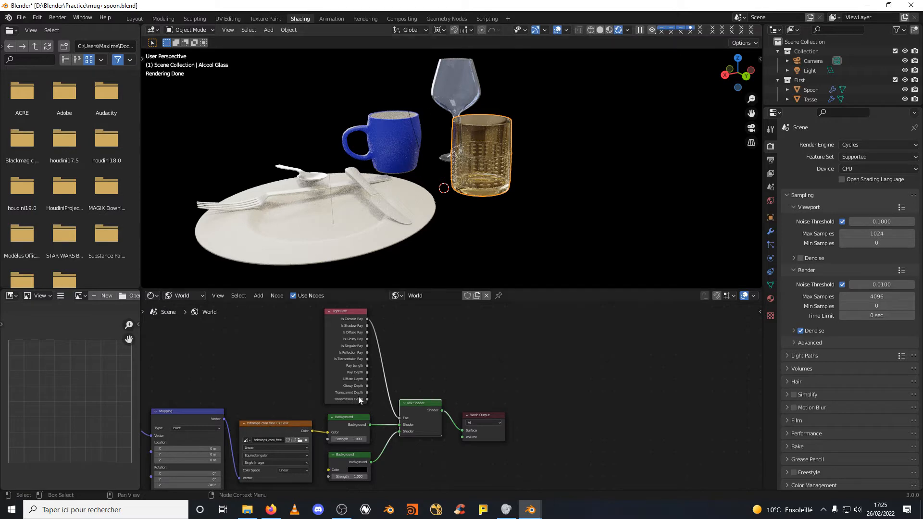
left_click_drag(348, 315, 348, 343)
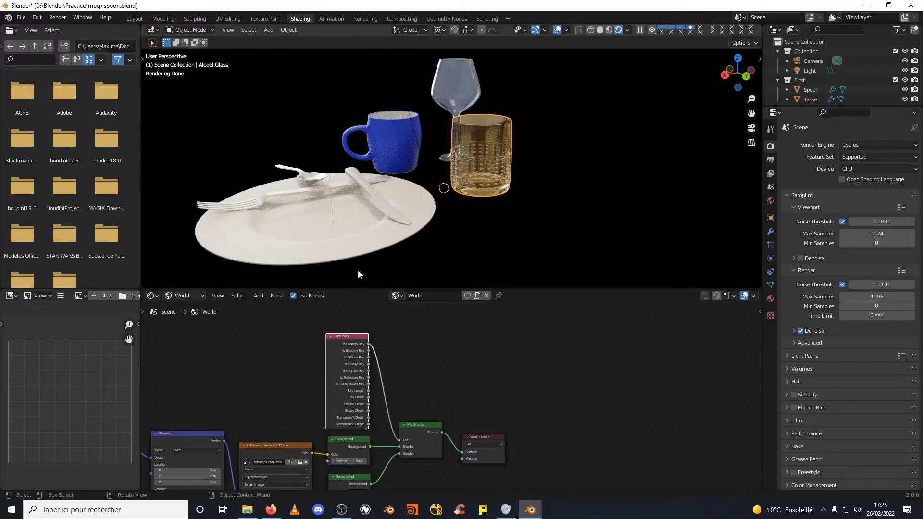
View the rendered table setting from a different angle and open the Render Engine choices.
scroll(416, 247, "down", 2)
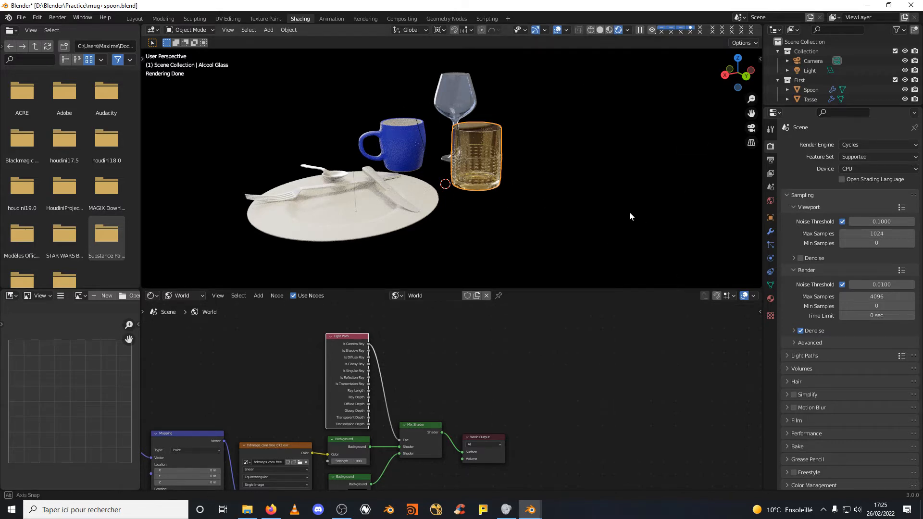
middle_click_drag(629, 211, 673, 201)
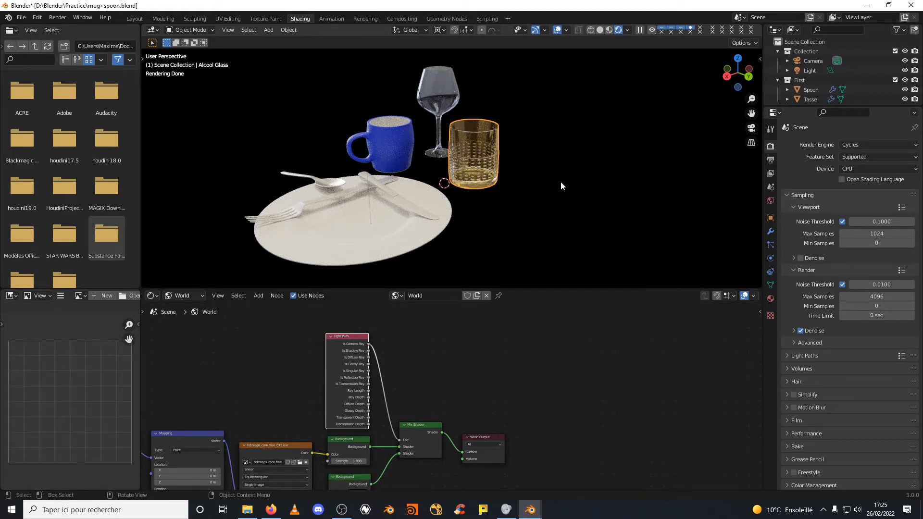
left_click(875, 146)
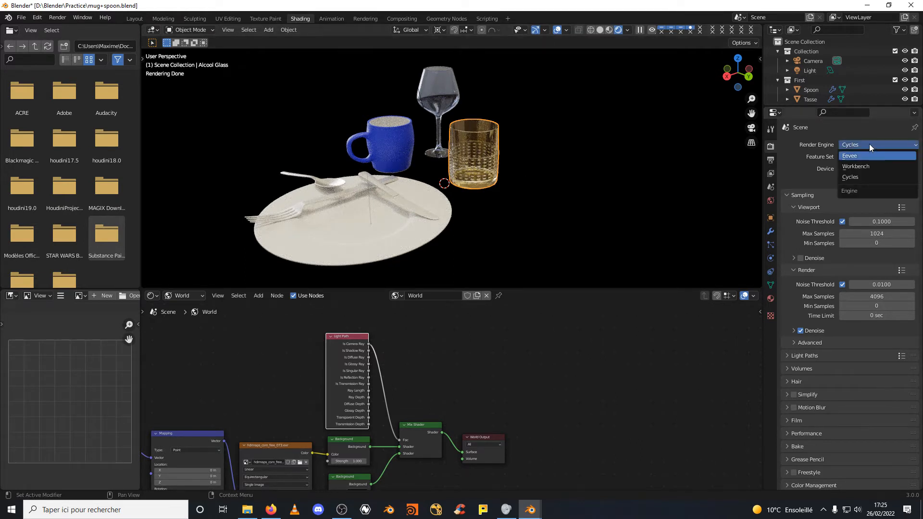
left_click(869, 143)
left_click(867, 145)
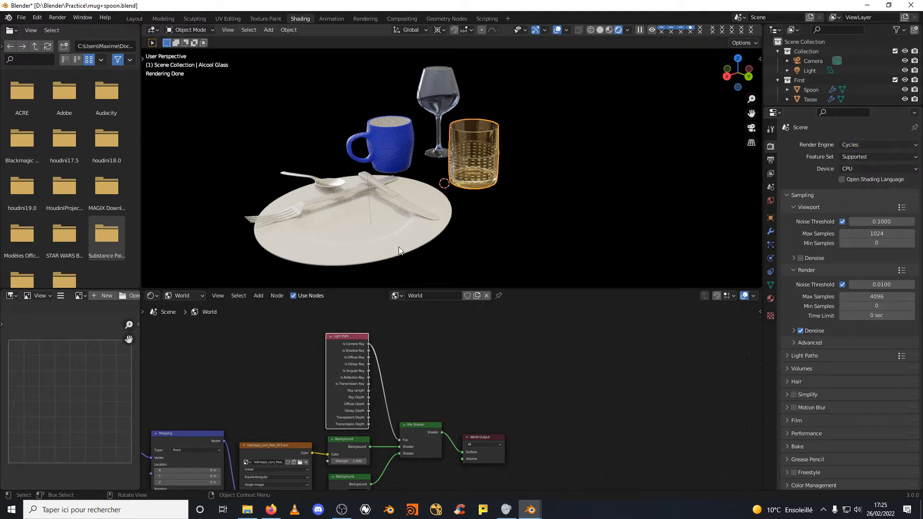
Show the plate's object material nodes in the shader editor instead of the world nodes.
left_click(369, 236)
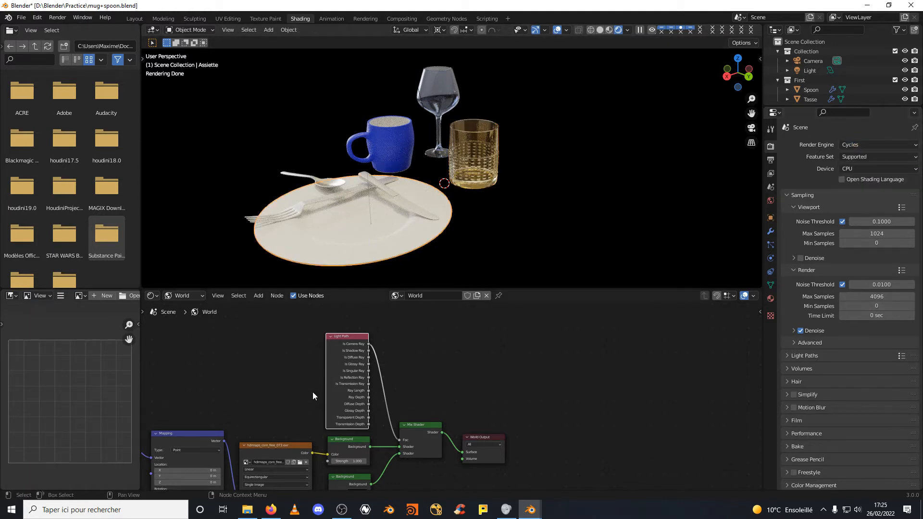
left_click(191, 296)
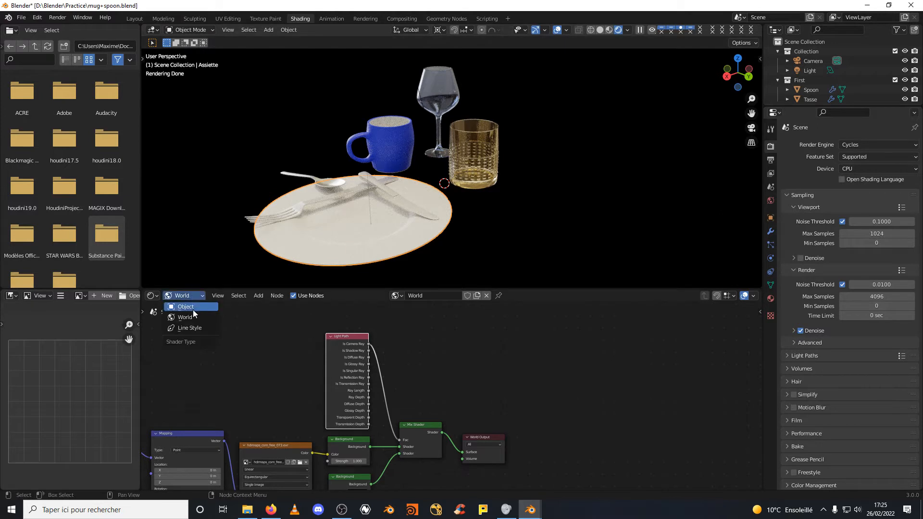
left_click(192, 310)
Examine the plate material's Principled BSDF node and its link to the Material Output.
scroll(384, 355, "down", 1)
middle_click_drag(379, 359, 372, 272)
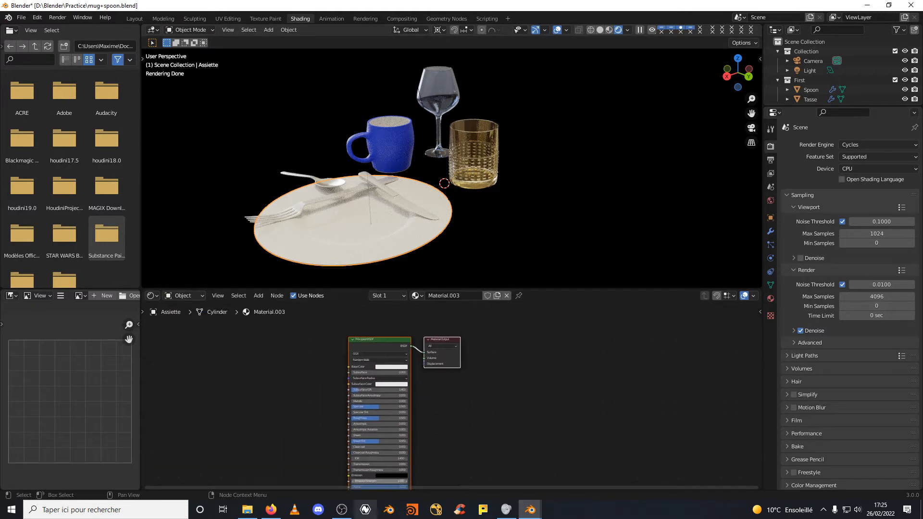
scroll(418, 428, "up", 4)
middle_click_drag(409, 429, 429, 362)
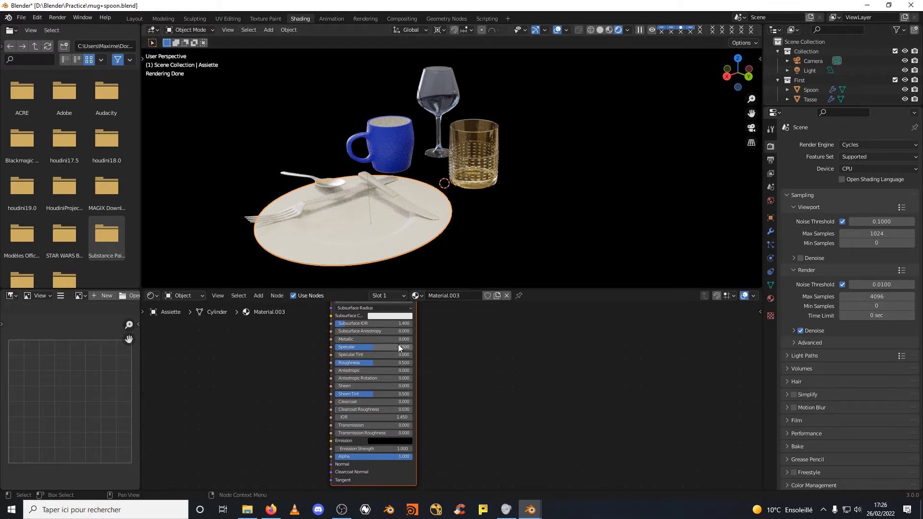
scroll(454, 342, "down", 3)
scroll(458, 359, "down", 2)
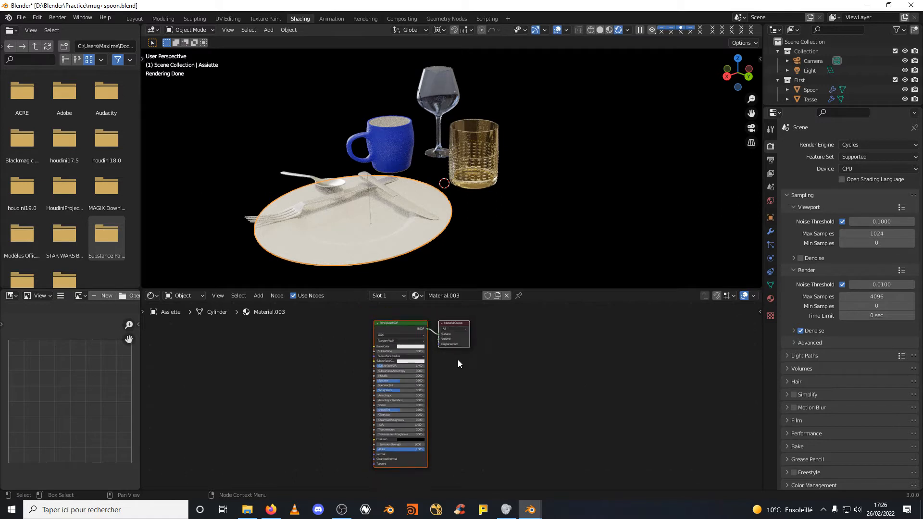
middle_click_drag(449, 350, 426, 350)
scroll(426, 350, "up", 1)
left_click_drag(314, 311, 503, 477)
left_click_drag(386, 318, 383, 327)
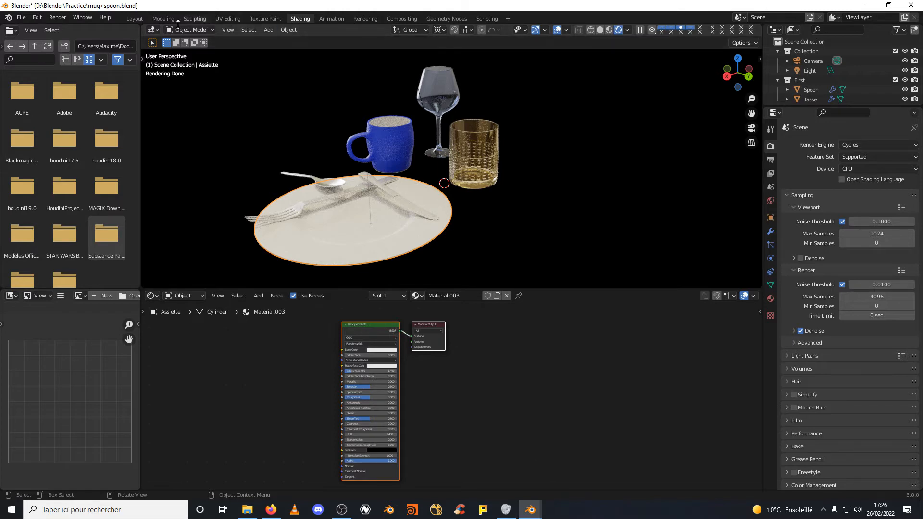
In the Layout workspace, set the render engine to Eevee and the viewport to solid shading.
left_click(134, 19)
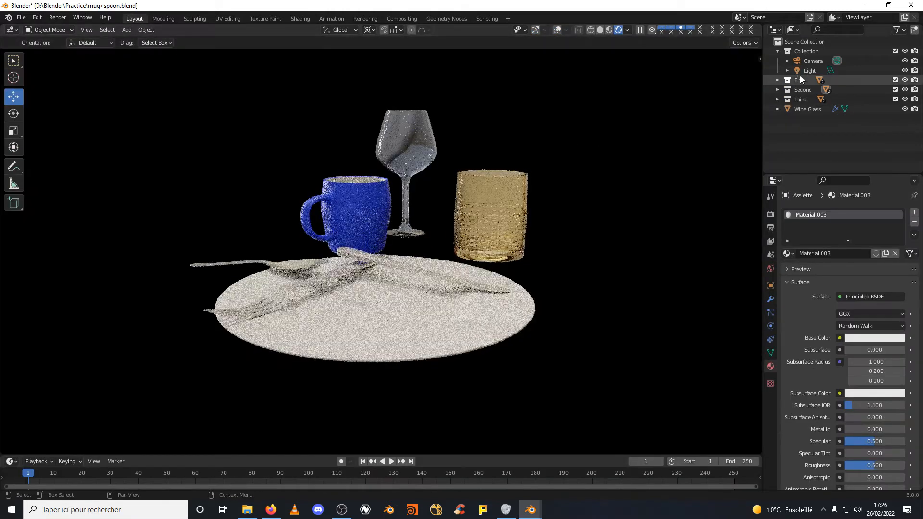
left_click(771, 215)
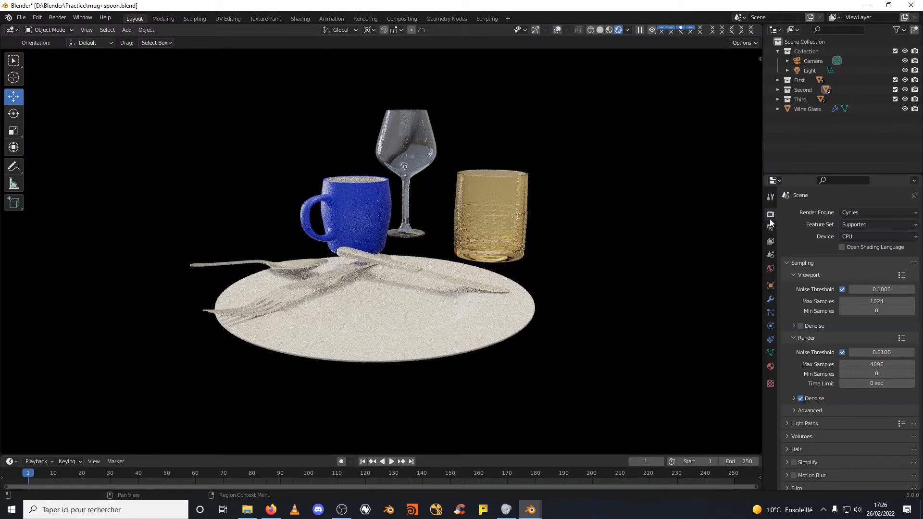
left_click(870, 214)
left_click(865, 225)
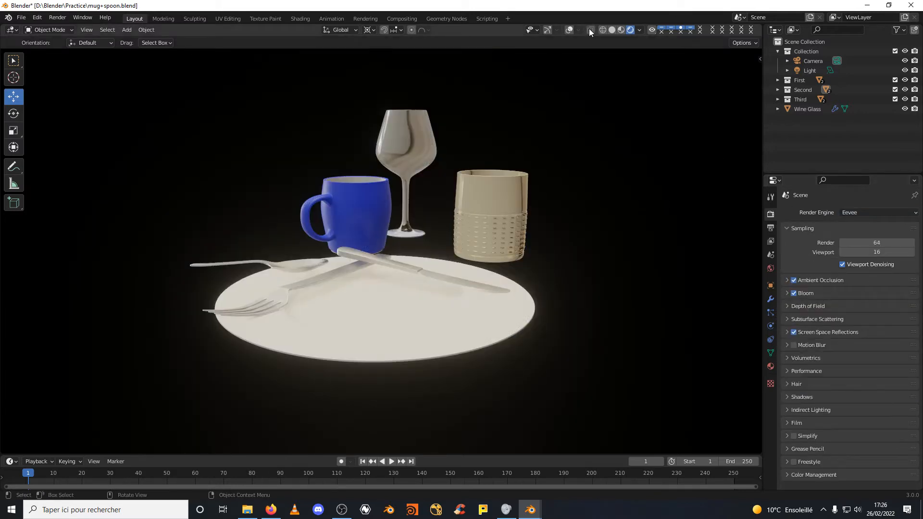
left_click(611, 30)
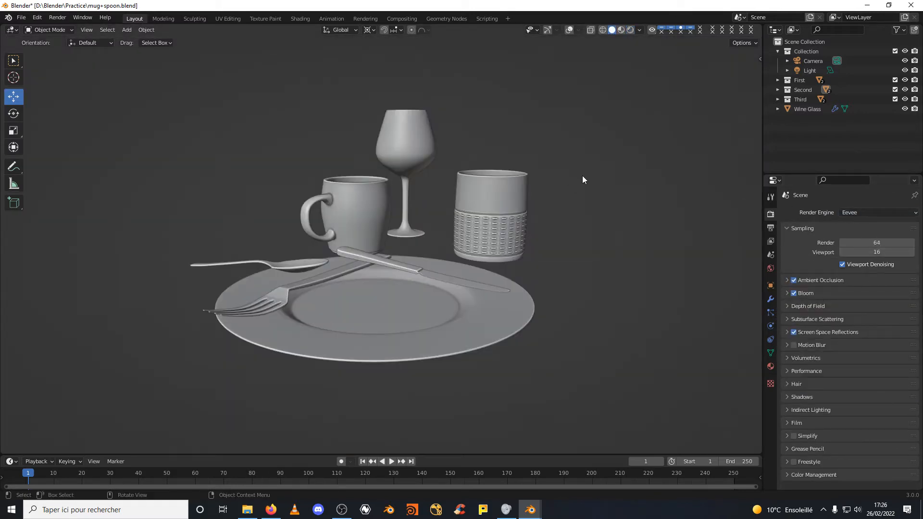
Hide the Wine Glass object and exclude the Third, Second and First collections from the view layer.
middle_click_drag(580, 179, 578, 200)
left_click(904, 109)
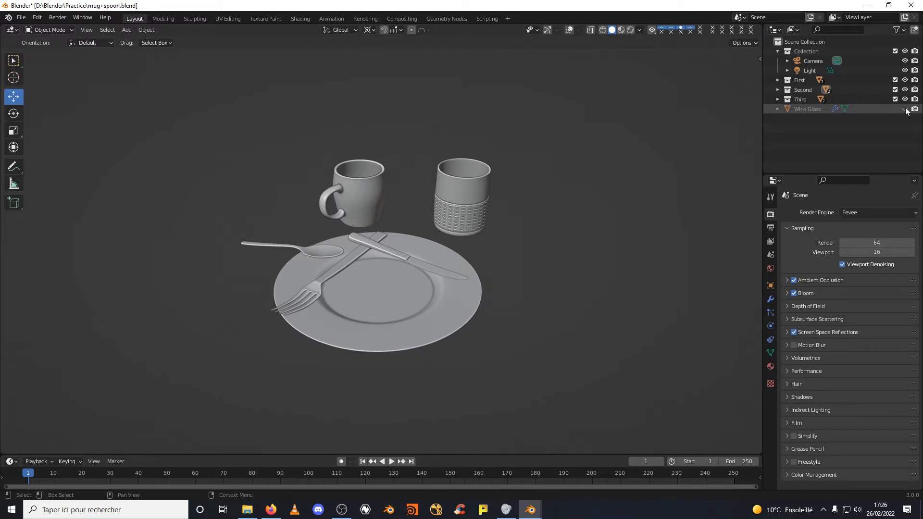
left_click(895, 99)
left_click(895, 90)
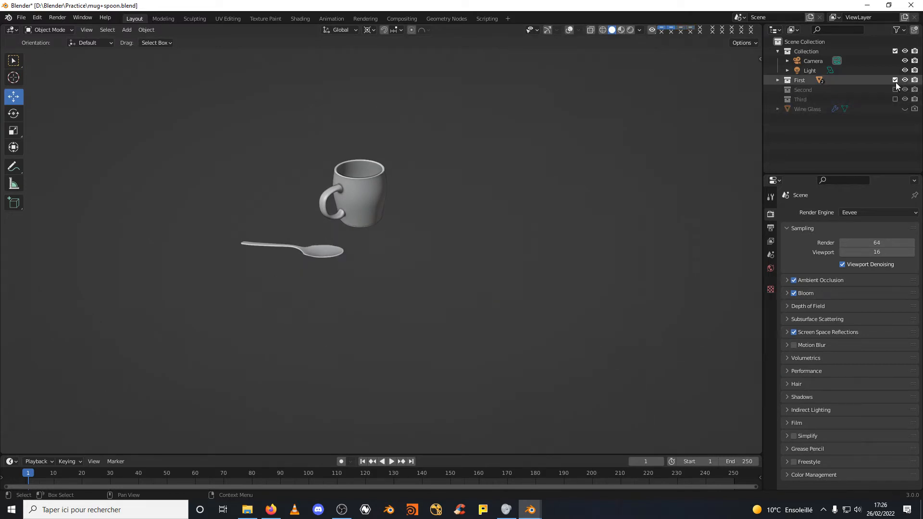
left_click(895, 80)
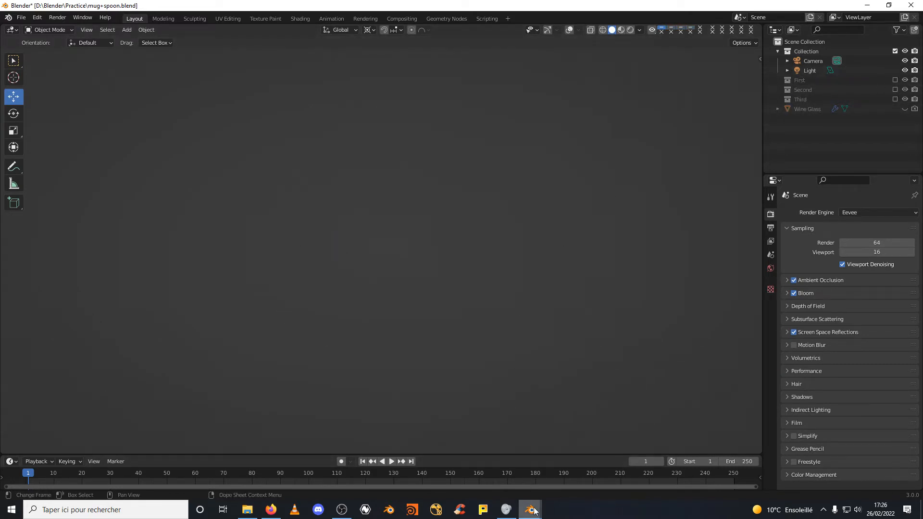
Switch to the Tuto 15-02-2022.blend window and examine the rendered building scene from another angle.
mouse_move(530, 510)
left_click(575, 468)
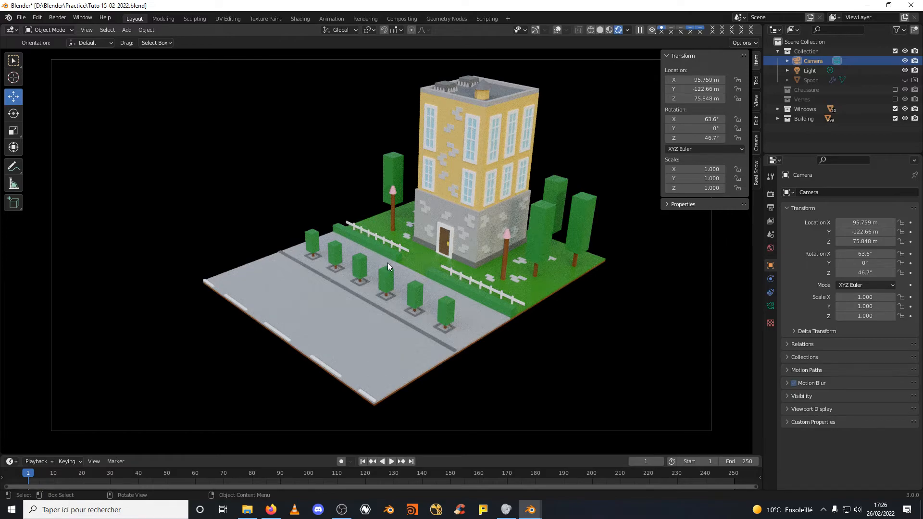
middle_click_drag(502, 244, 447, 243)
scroll(448, 247, "up", 2)
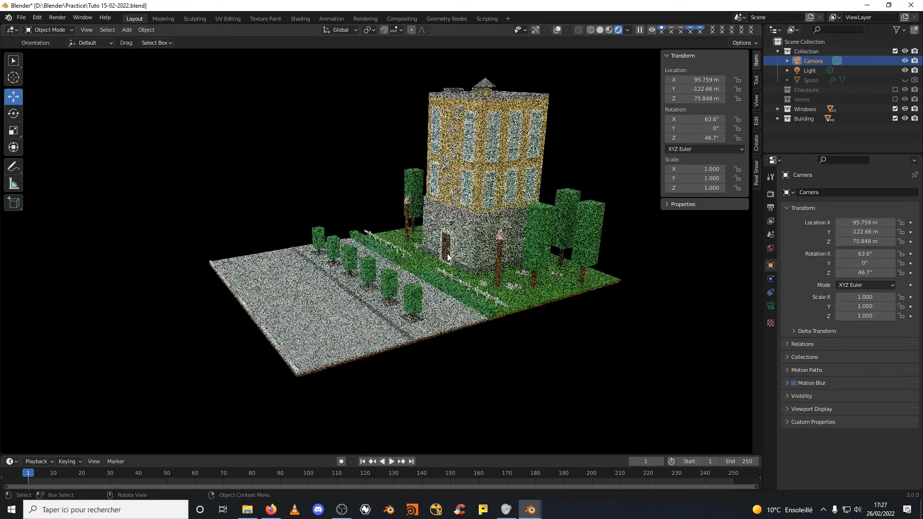
scroll(450, 253, "down", 2)
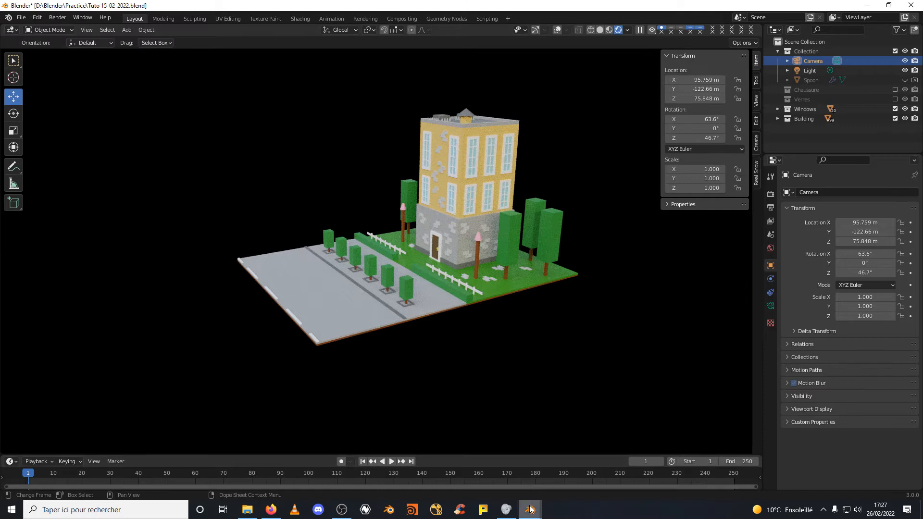
Return to the mug+spoon.blend window and turn on the viewport overlays and gizmos.
mouse_move(530, 509)
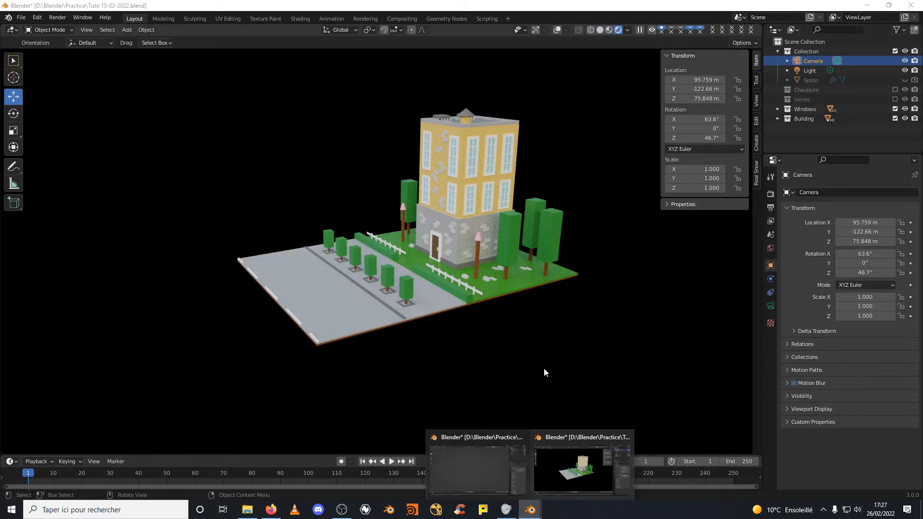
left_click(490, 459)
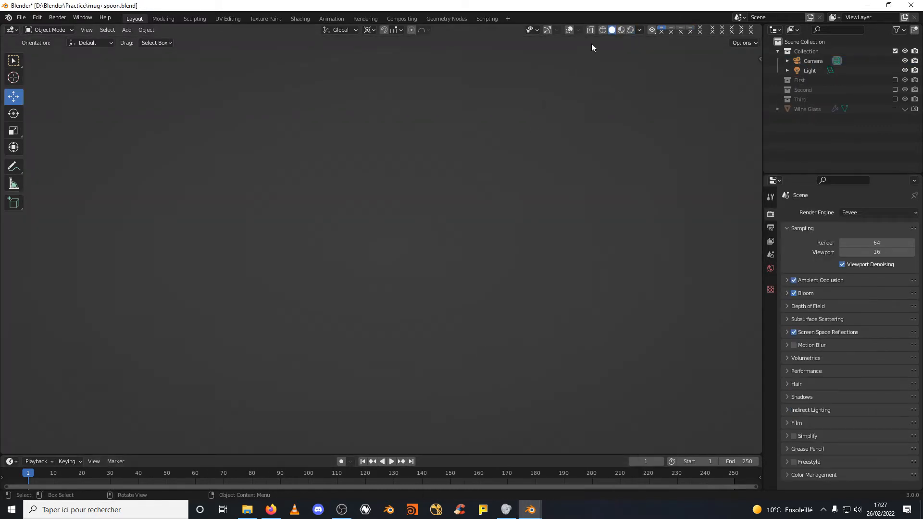
left_click(567, 30)
left_click(547, 30)
Hide the Camera and the Light from the viewport.
middle_click_drag(434, 201, 449, 228)
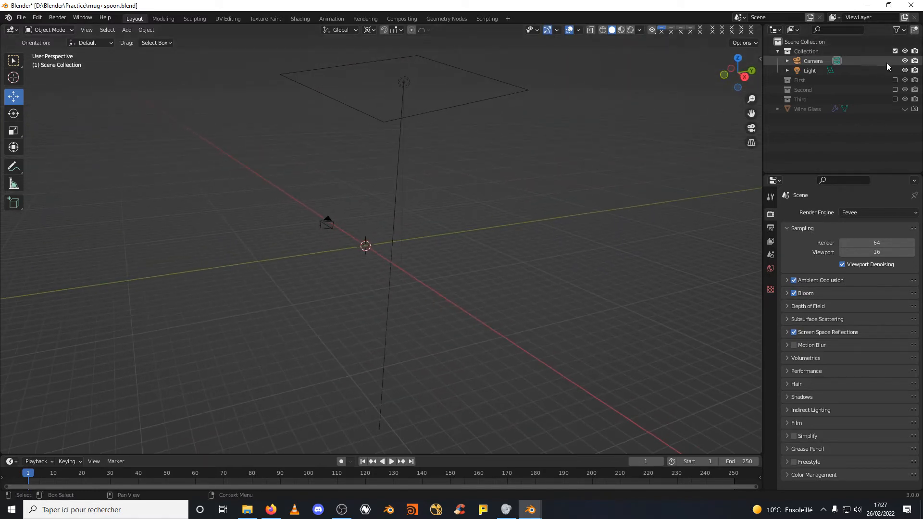
left_click(905, 61)
left_click(905, 70)
middle_click_drag(375, 217, 347, 225)
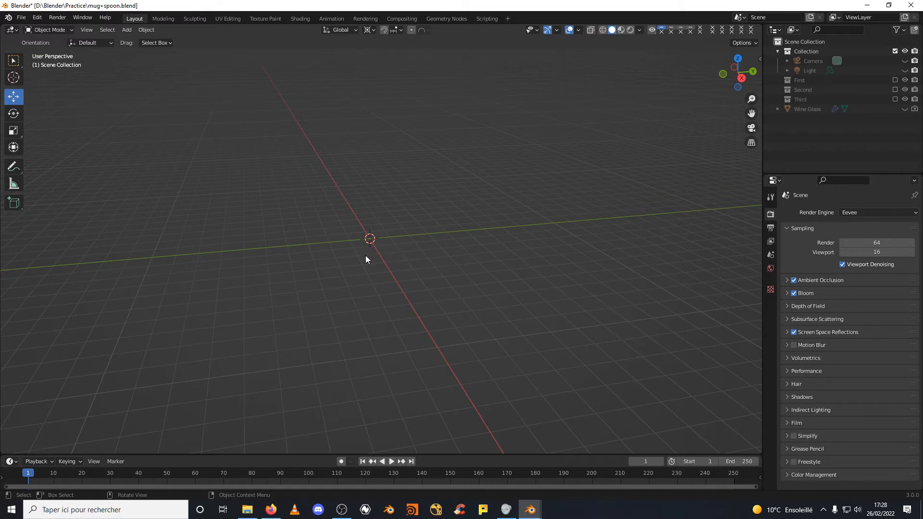
Add a cube mesh at the world origin.
mouse_move(365, 260)
middle_mouse_down()
mouse_move(356, 275)
mouse_move(354, 262)
middle_mouse_up()
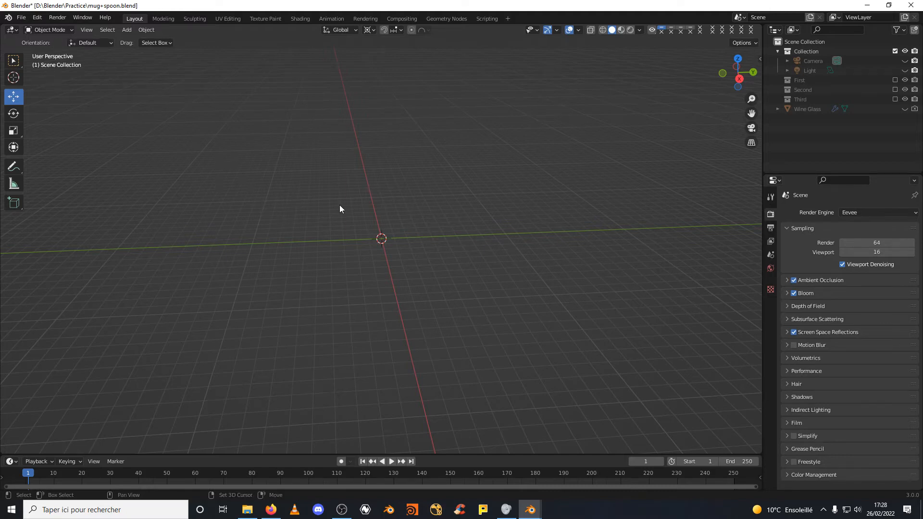
middle_click_drag(340, 206, 279, 238)
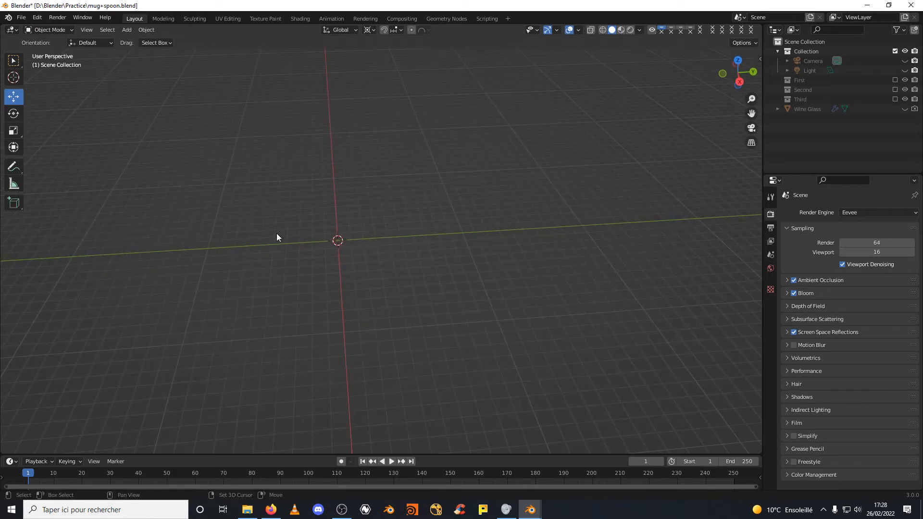
key("shift+a")
mouse_move(277, 235)
left_click(323, 246)
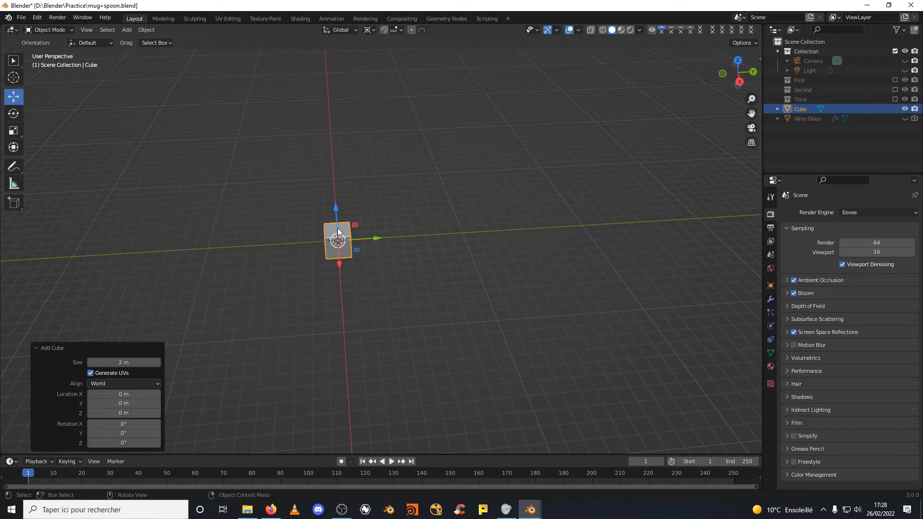
middle_click_drag(323, 241, 345, 216)
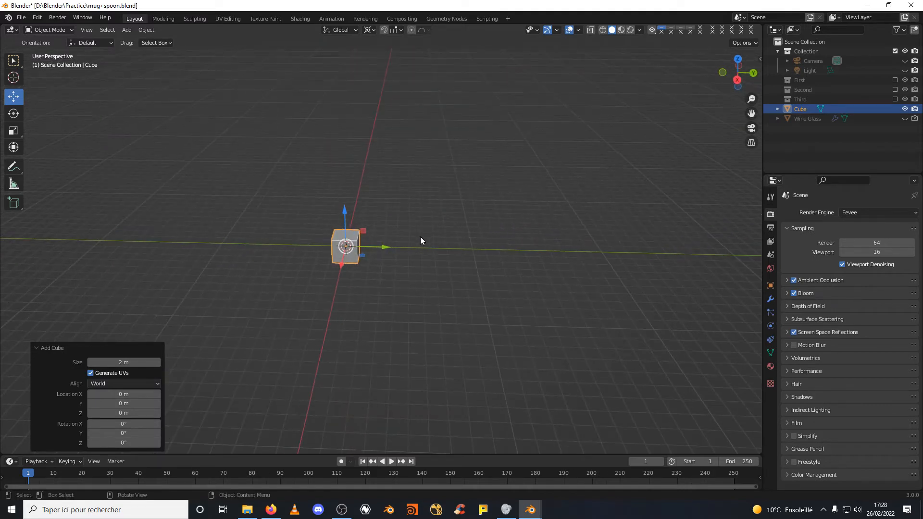
scroll(399, 235, "up", 4)
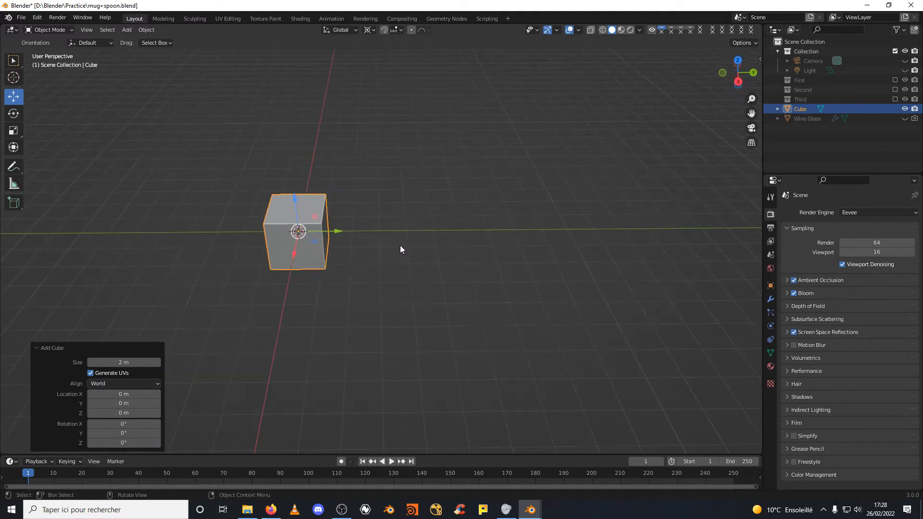
scroll(398, 244, "down", 5)
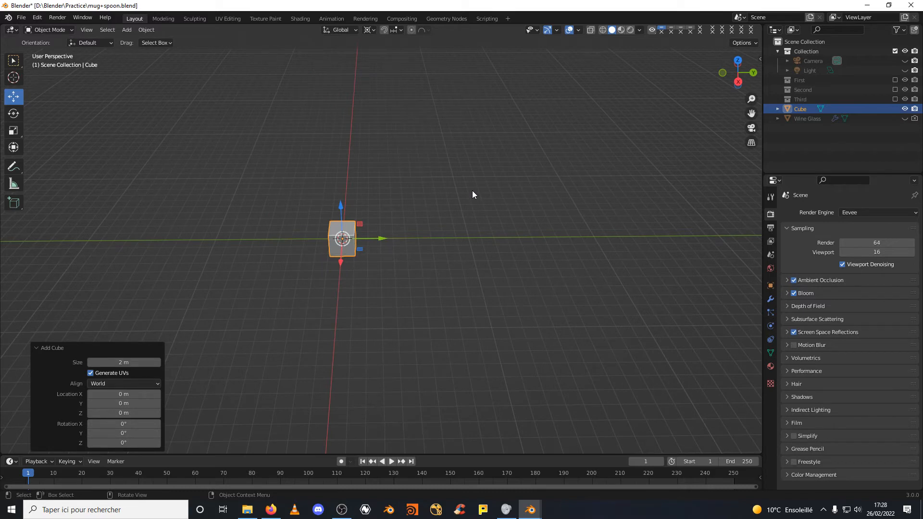
Set the cube's dimensions to 20 m in X, 20 m in Y and 0.5 m in Z.
key("n")
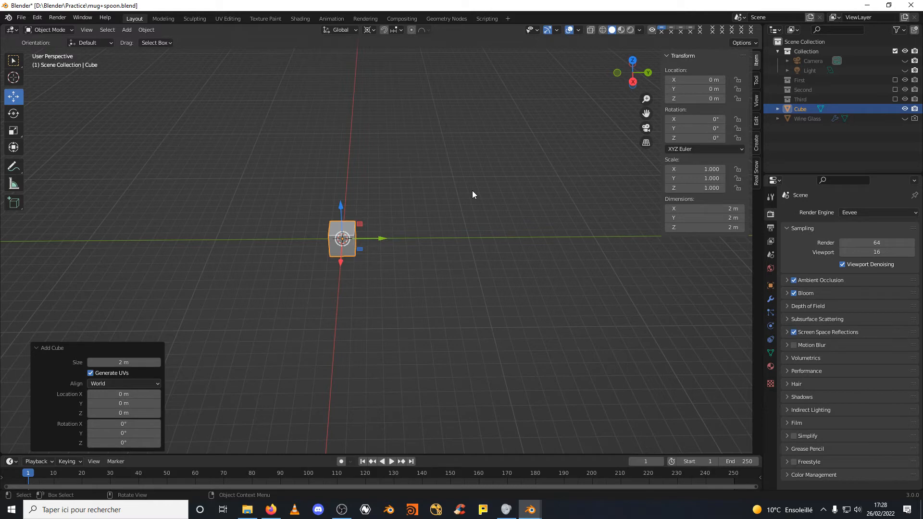
left_click(728, 211)
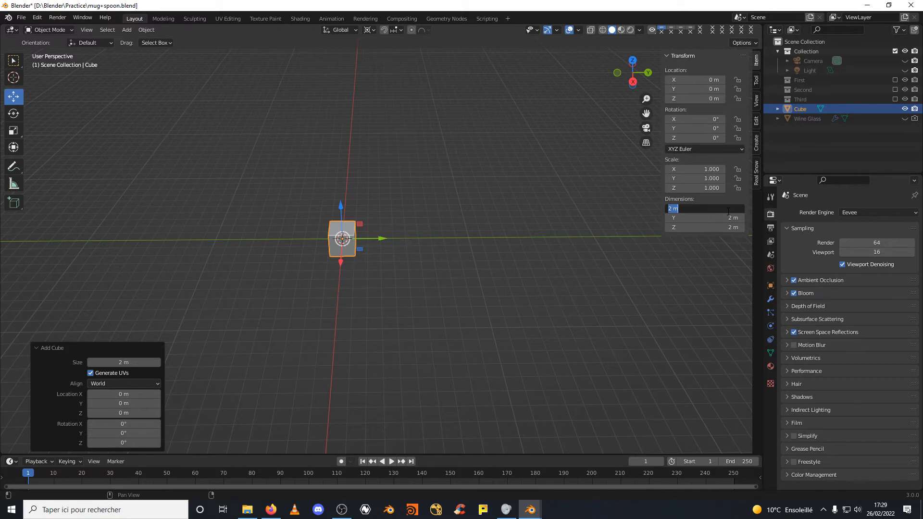
type("20")
key("Tab")
type("20")
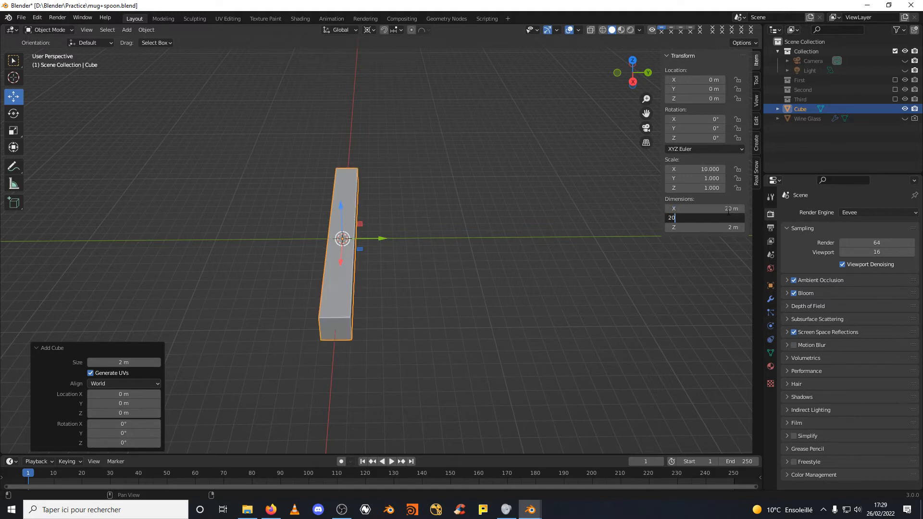
key("Tab")
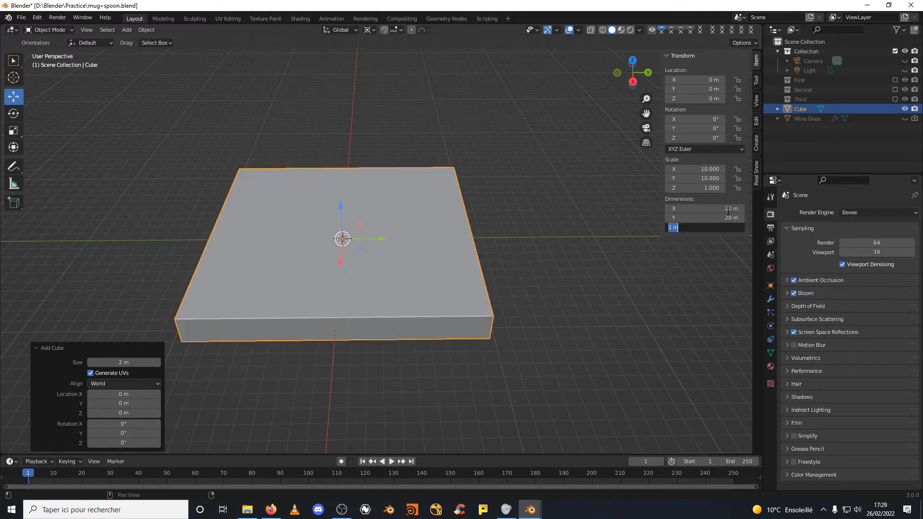
type(".56")
key("BackSpace")
key("Return")
Set the slab's Z dimension to 0.2 m and view it in the right orthographic view.
scroll(539, 278, "up", 2)
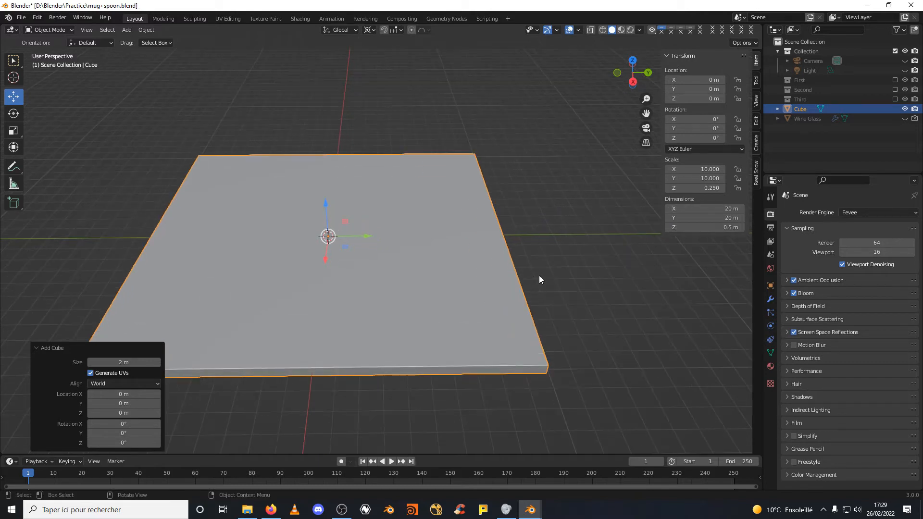
scroll(533, 269, "down", 2)
mouse_move(515, 251)
middle_mouse_down()
mouse_move(496, 232)
mouse_move(509, 235)
middle_mouse_up()
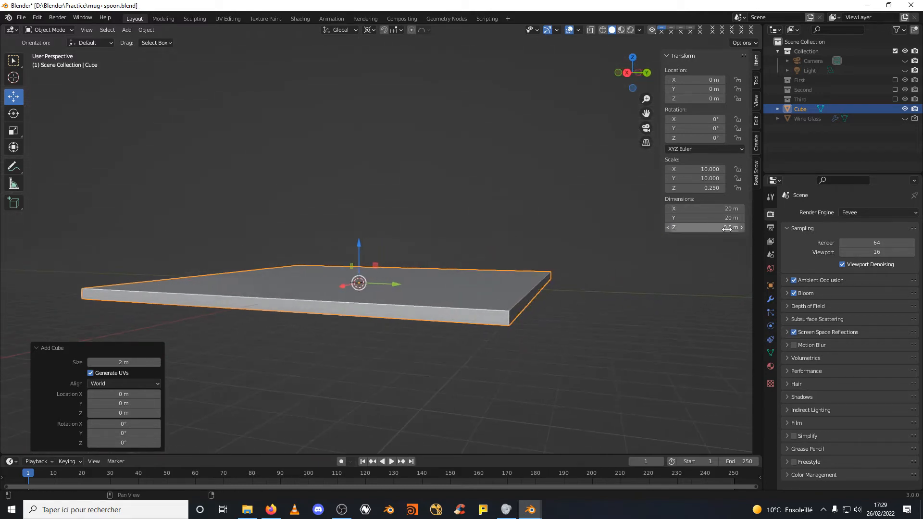
double_click(727, 228)
type(".2")
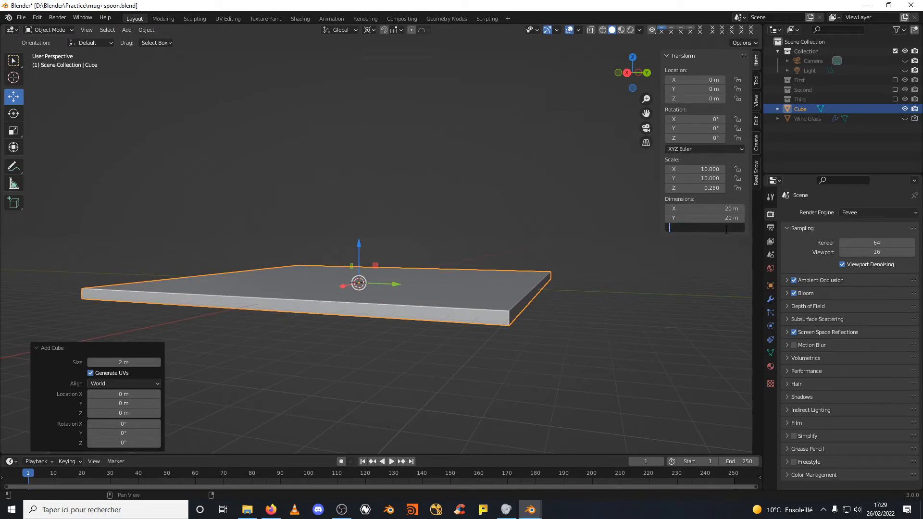
key("Return")
middle_click_drag(567, 281, 473, 253)
left_click(631, 75)
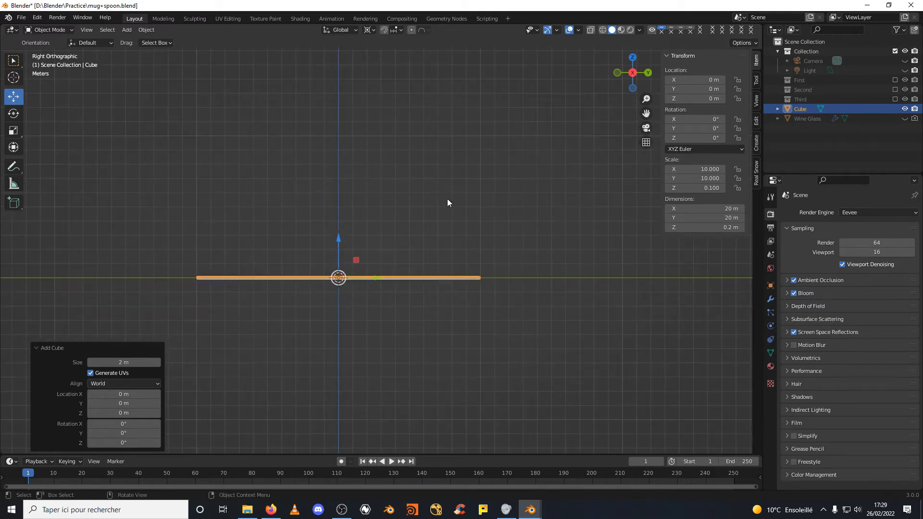
Raise the ground slab about 0.11 m along Z so its underside sits on the ground line.
scroll(336, 299, "up", 4)
middle_click_drag(321, 262, 400, 232, "shift")
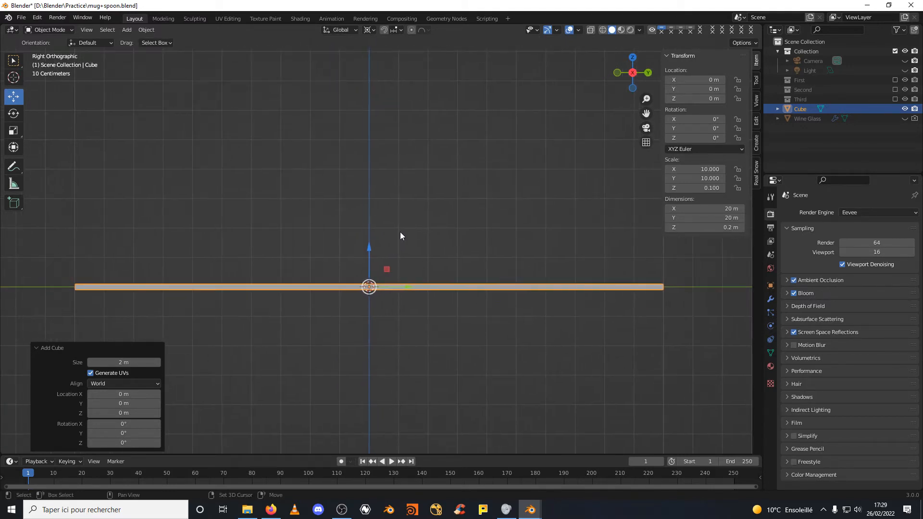
left_click_drag(369, 247, 371, 243)
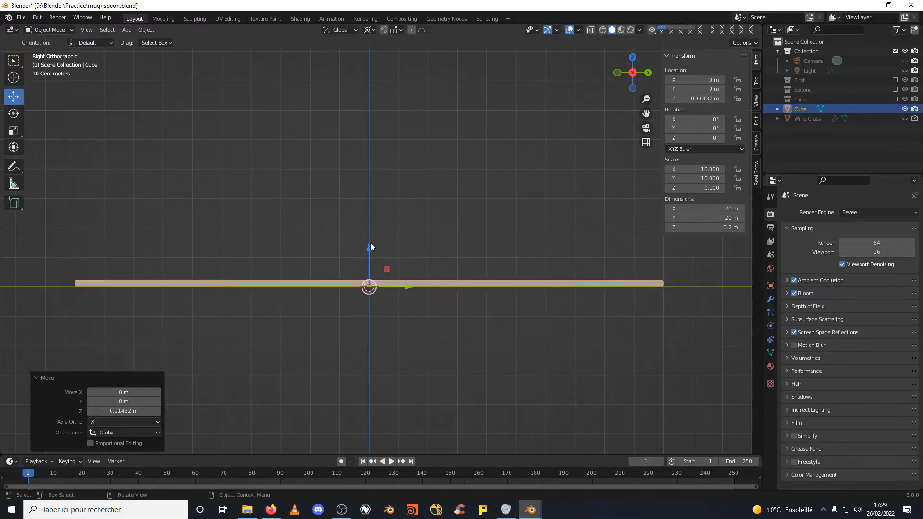
Enable snapping and duplicate the ground slab 0.2 m straight up, stacking the copy on the original.
left_click(383, 30)
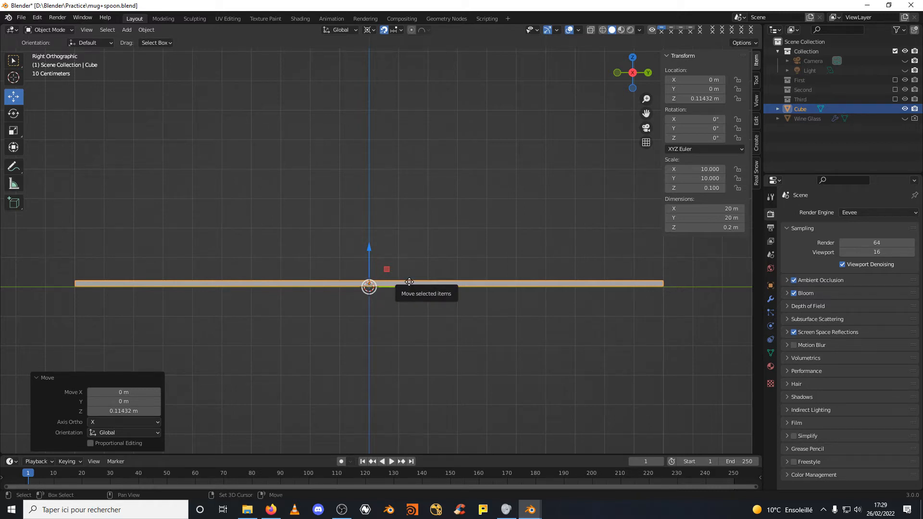
key("shift+d")
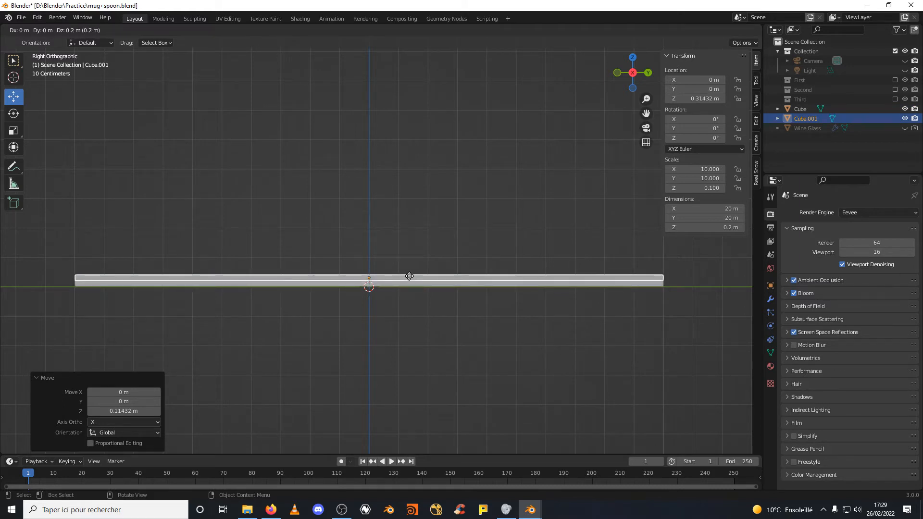
left_click(409, 276)
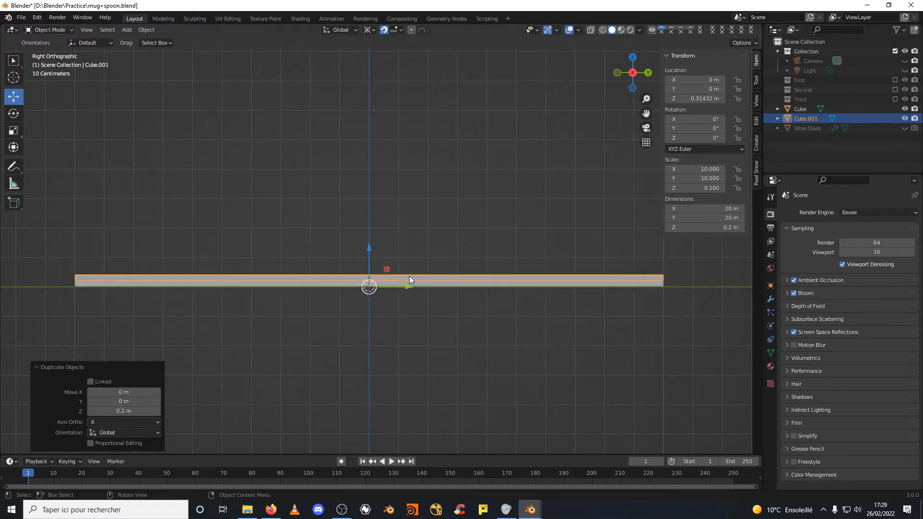
Scale the upper slab along Y to about half its length, roughly 10.5 m.
left_click(13, 130)
left_click_drag(408, 287, 389, 286)
mouse_move(362, 209)
middle_mouse_down()
mouse_move(362, 258)
mouse_move(371, 227)
mouse_move(348, 231)
mouse_move(336, 214)
mouse_move(354, 210)
mouse_move(362, 258)
mouse_move(367, 241)
mouse_move(342, 232)
mouse_move(363, 227)
middle_mouse_up()
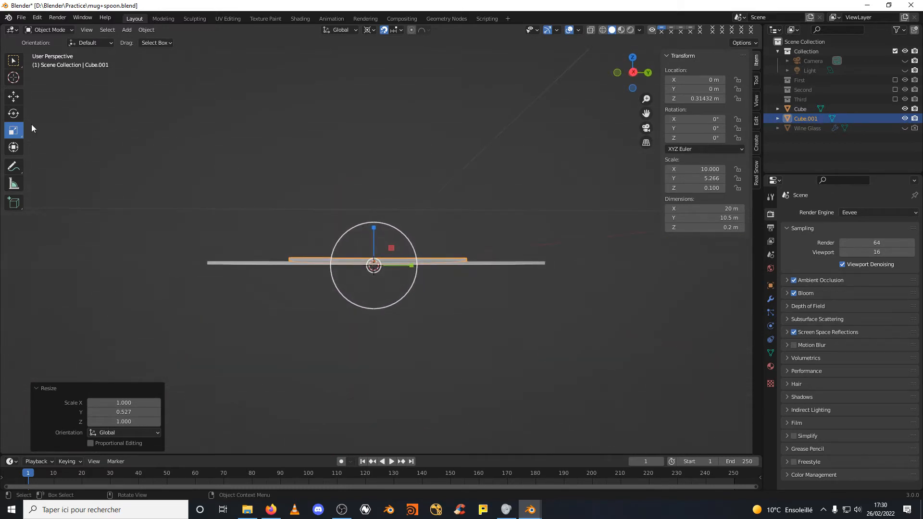
Move the upper slab -5 m along Y in the right orthographic view, over one half of the base slab.
left_click(14, 96)
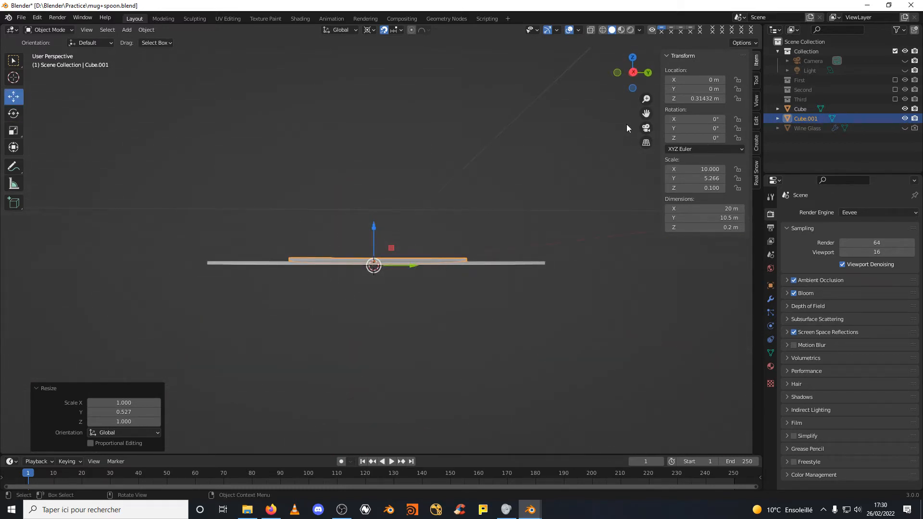
left_click(632, 72)
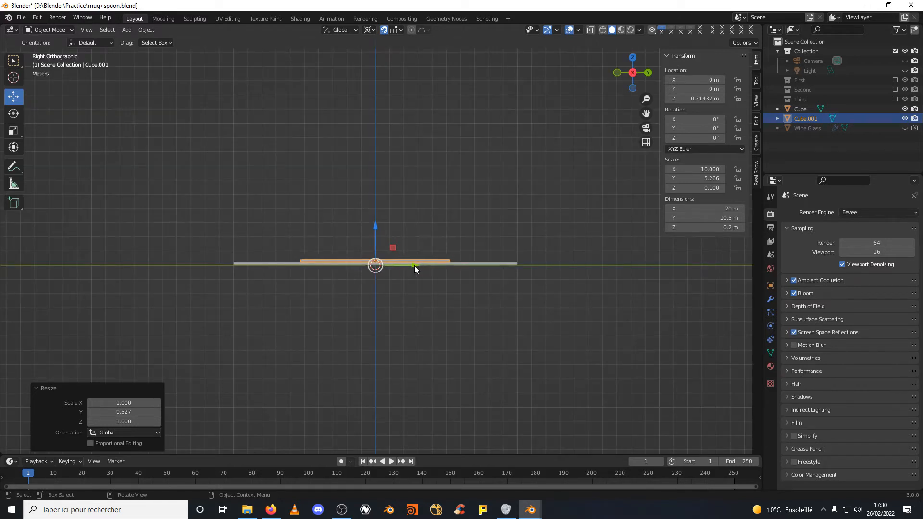
left_click_drag(414, 266, 329, 277)
scroll(287, 296, "up", 3)
middle_click_drag(287, 296, 333, 284, "shift")
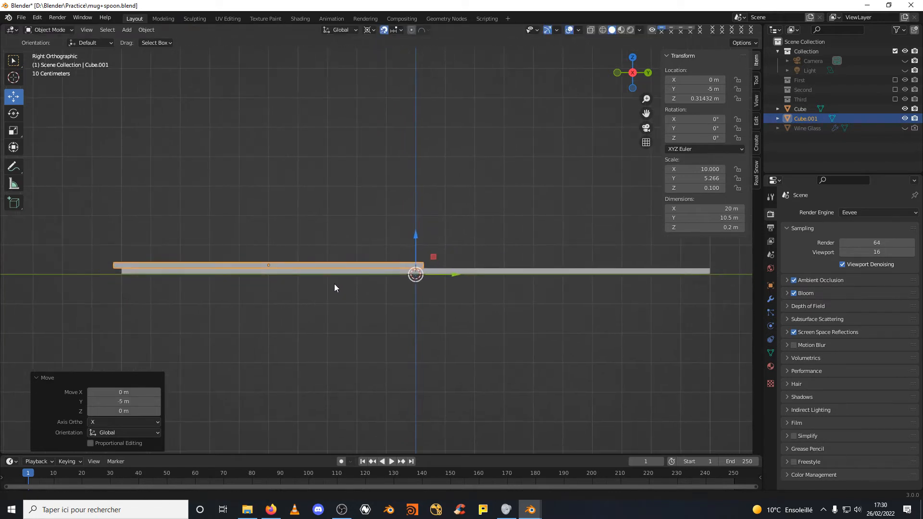
Shrink the upper slab along Y to about 9.8 m and align it within the base slab's half at about Y -5.005 m.
left_click(14, 130)
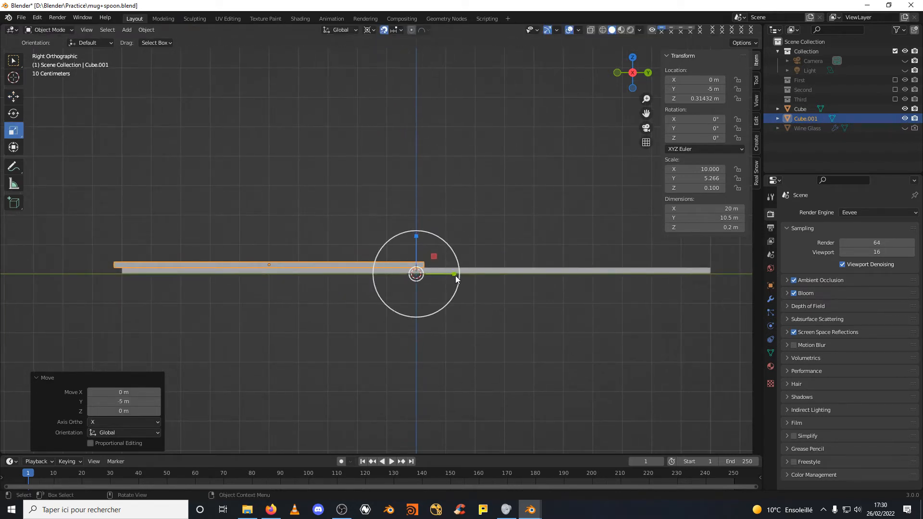
left_click_drag(455, 275, 432, 275)
left_click(13, 96)
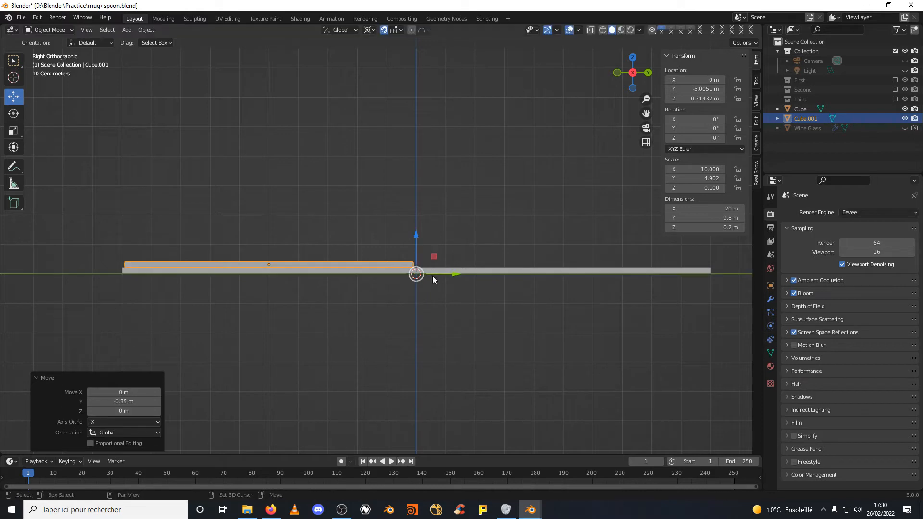
Scale the upper slab along Y to about 9.99 m and shift it to about Y -4.99 m, flush with the base edge.
left_click(14, 130)
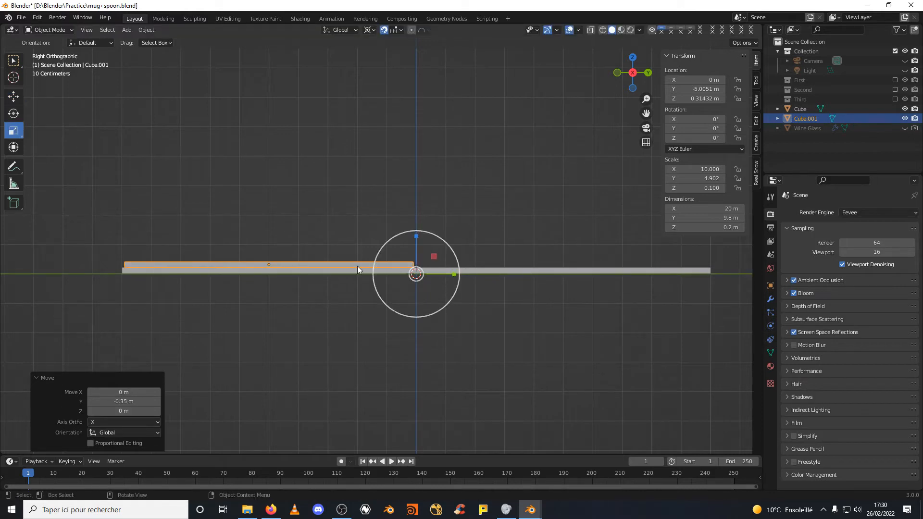
left_click_drag(454, 274, 451, 274)
left_click(13, 96)
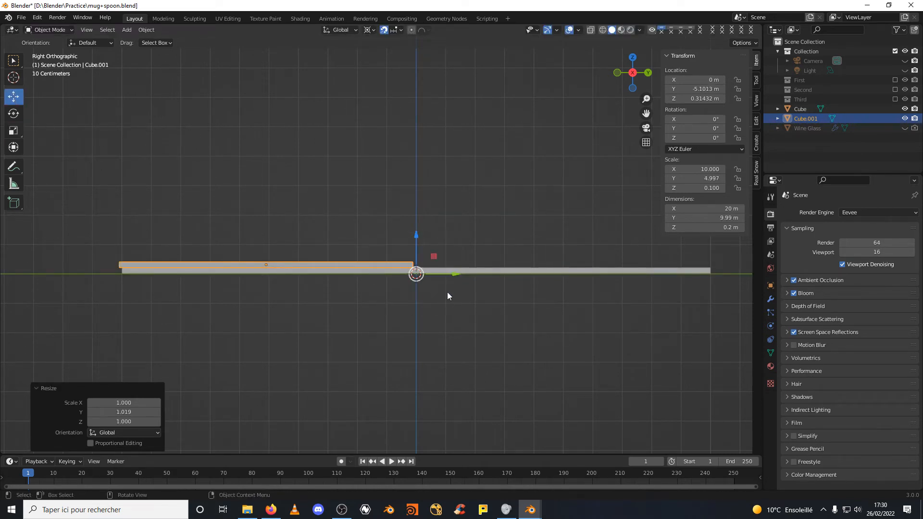
left_click_drag(454, 272, 460, 273)
mouse_move(359, 187)
middle_mouse_down()
mouse_move(363, 177)
mouse_move(366, 193)
mouse_move(364, 171)
mouse_move(368, 182)
middle_mouse_up()
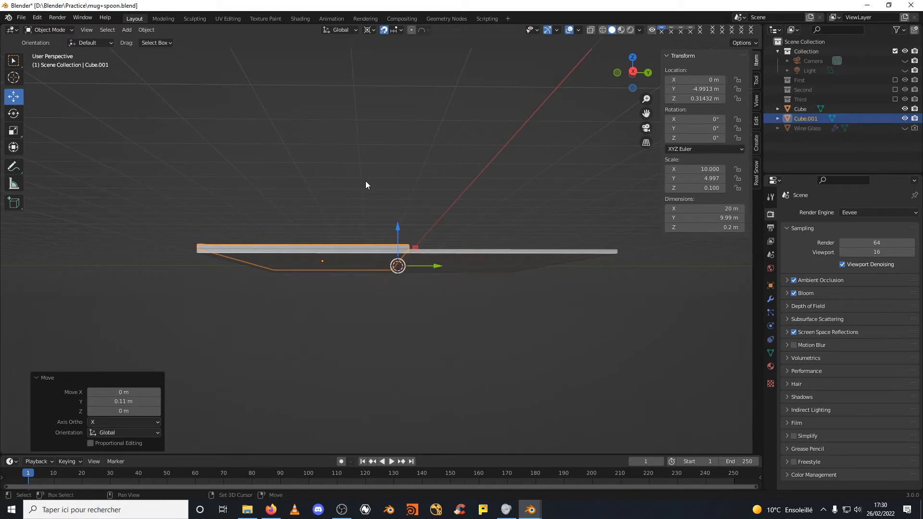
Duplicate the upper half slab and move the copy 10 m along Y to cover the other half of the base.
key("shift+d")
key("Escape")
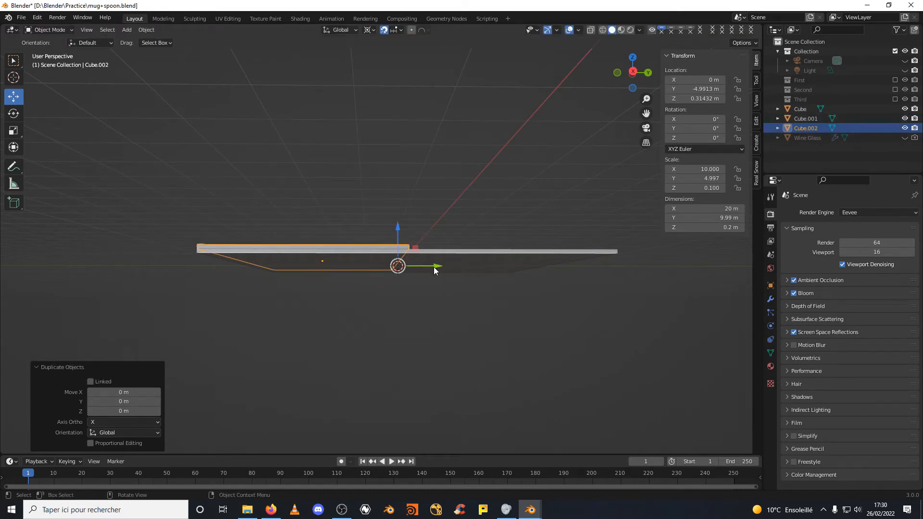
left_click(633, 72)
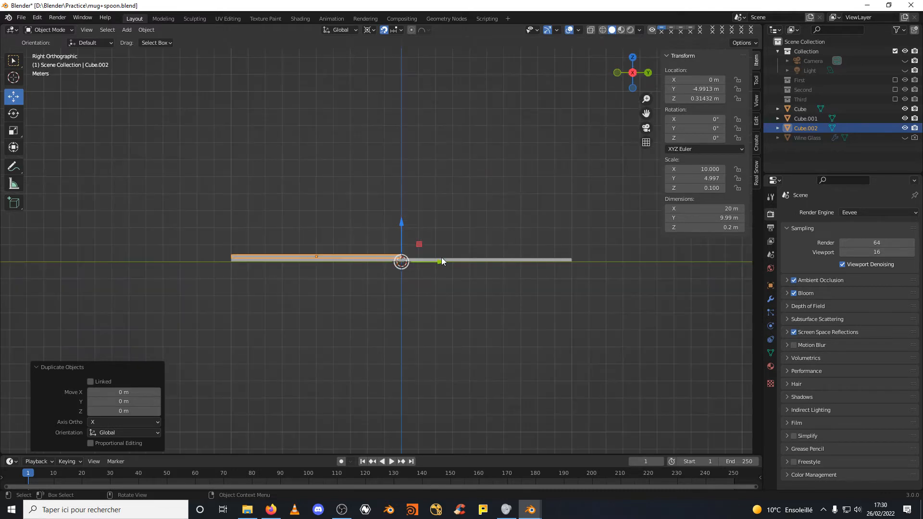
left_click_drag(441, 261, 613, 263)
middle_click_drag(535, 193, 520, 238)
left_click(452, 124)
scroll(518, 139, "down", 4)
scroll(528, 231, "up", 3)
scroll(517, 240, "down", 3)
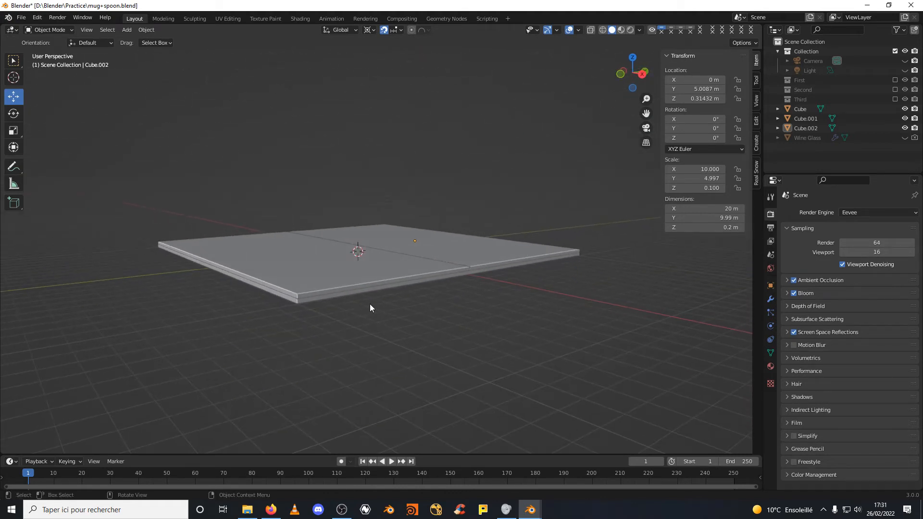
Show the scene in material preview and give the base slab a new material with a dark orange-brown base color.
left_click(621, 30)
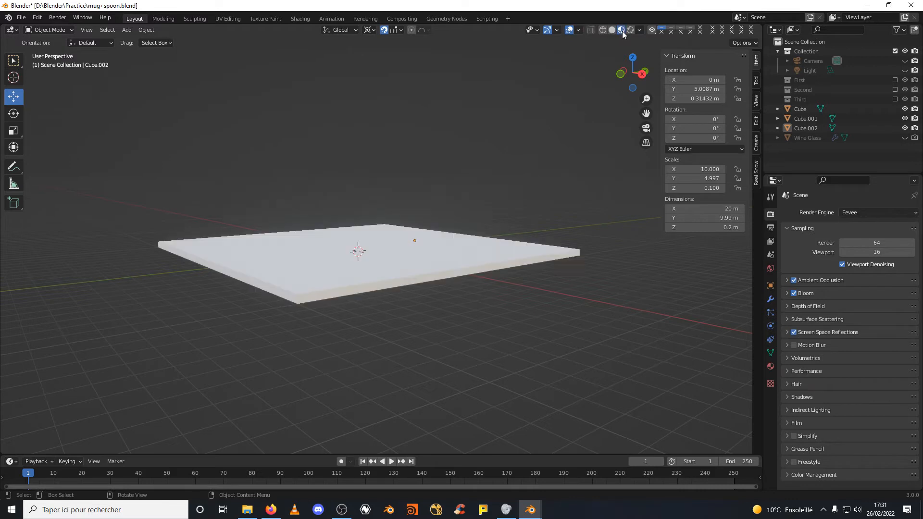
left_click(402, 285)
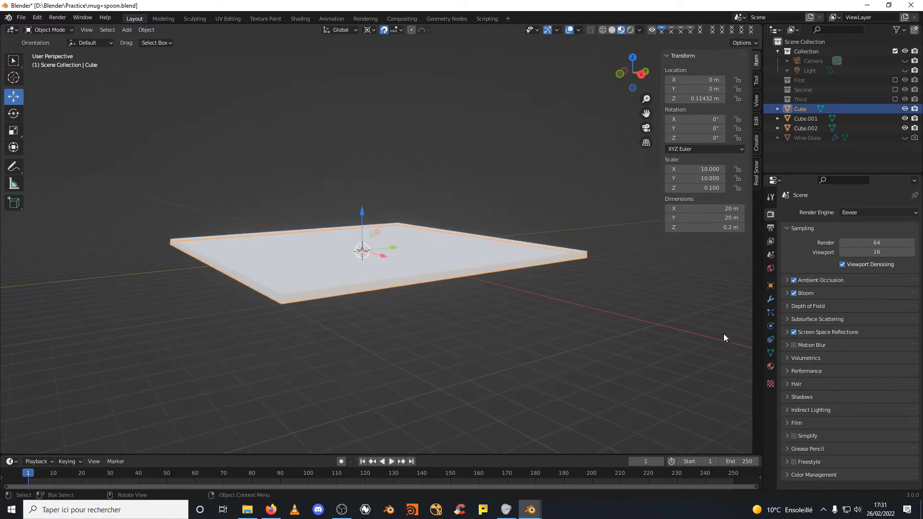
left_click(770, 367)
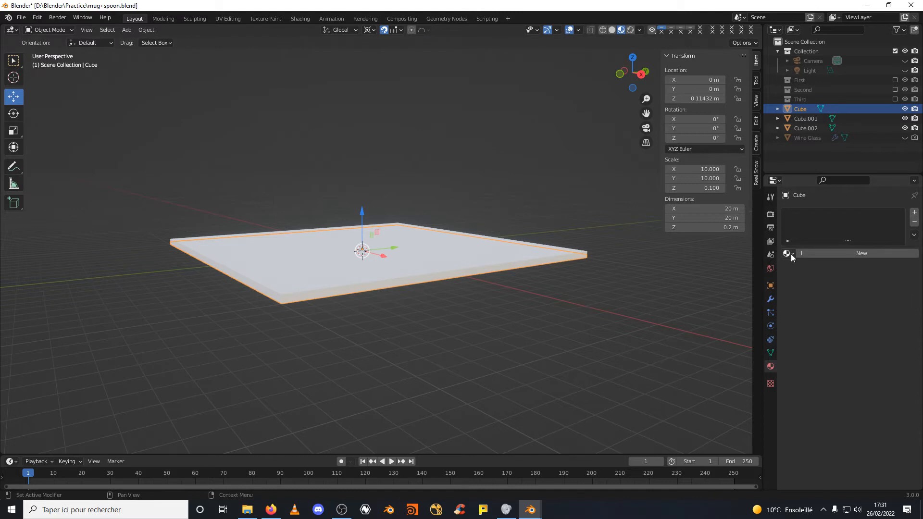
left_click(813, 253)
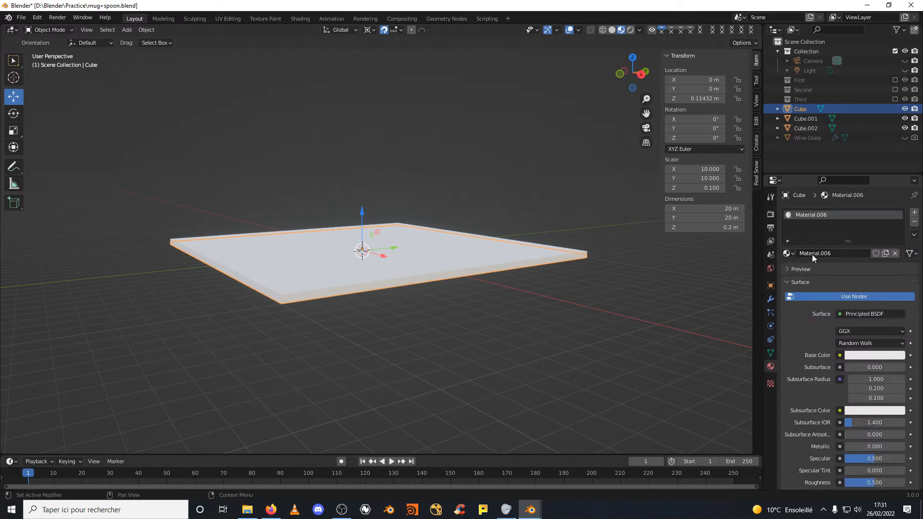
left_click(867, 357)
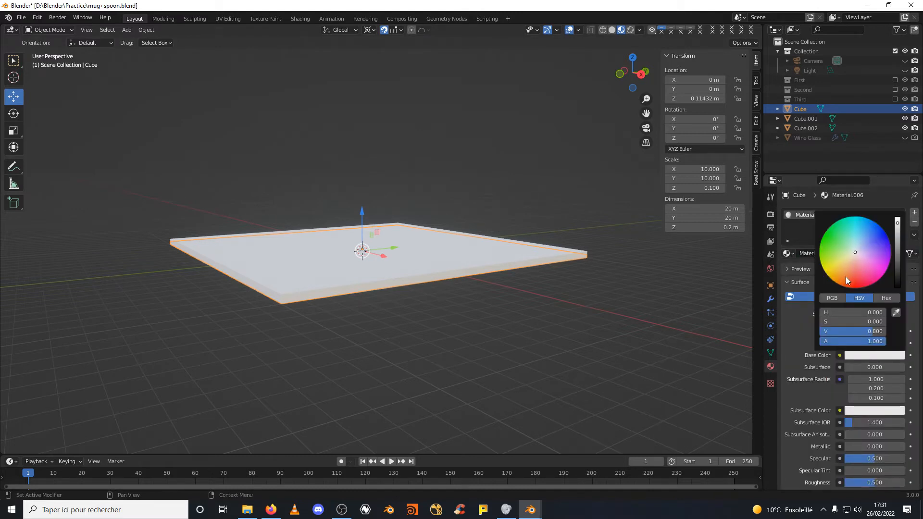
left_click_drag(846, 277, 841, 286)
left_click_drag(895, 270, 897, 258)
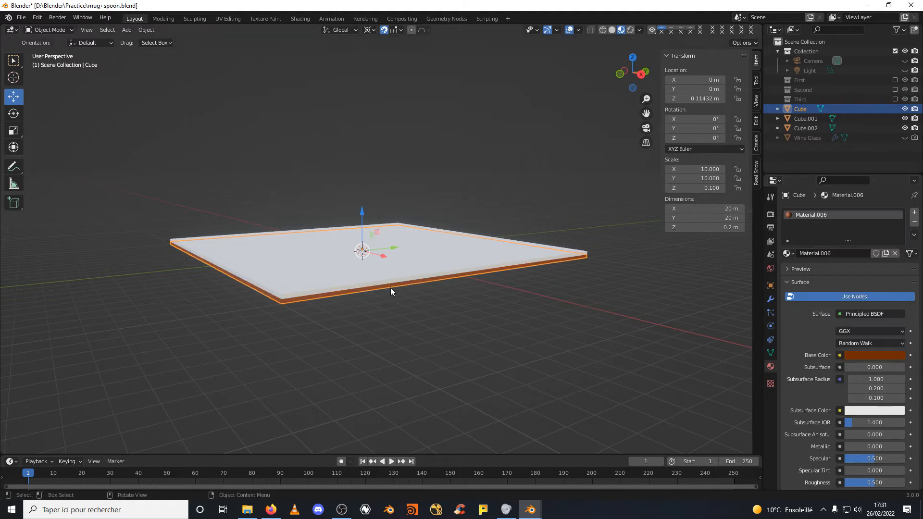
Give the upper half slab on the positive Y side a new material with a medium green base color.
left_click(497, 265)
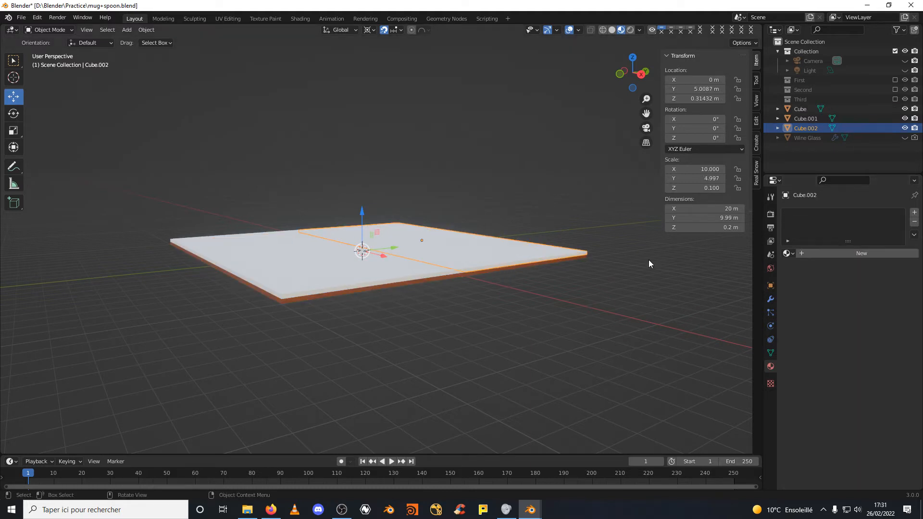
left_click(826, 254)
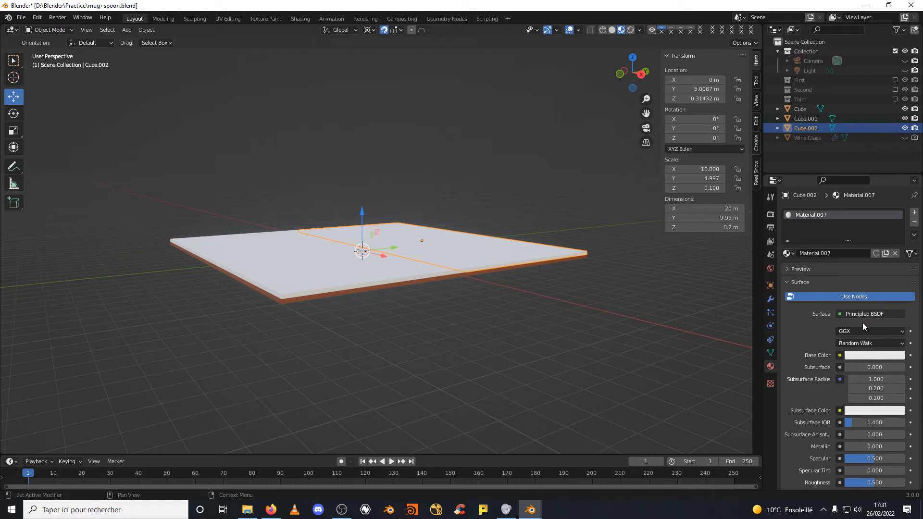
left_click(871, 355)
mouse_move(846, 228)
left_mouse_down()
mouse_move(849, 245)
mouse_move(833, 231)
left_mouse_up()
left_click_drag(898, 233, 898, 248)
left_click_drag(841, 241, 837, 240)
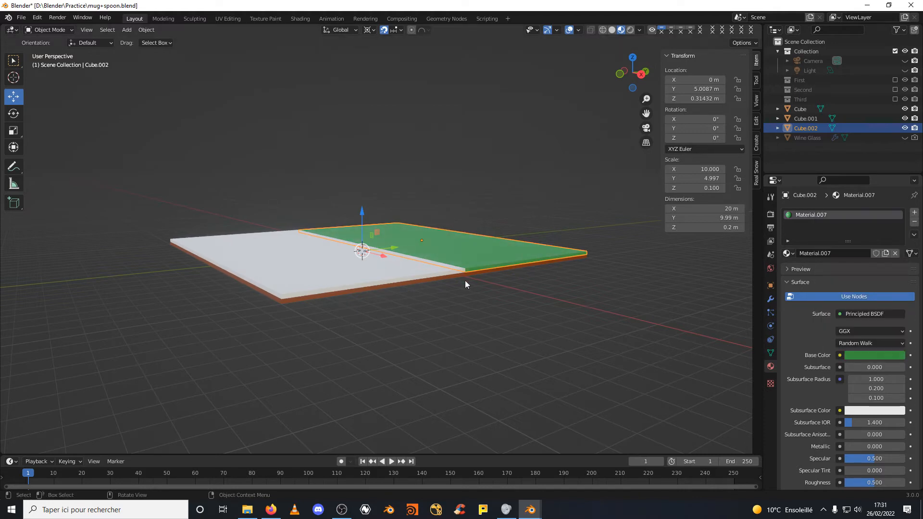
Give the upper half slab on the negative Y side a new grey material with base color value 0.196.
left_click(394, 274)
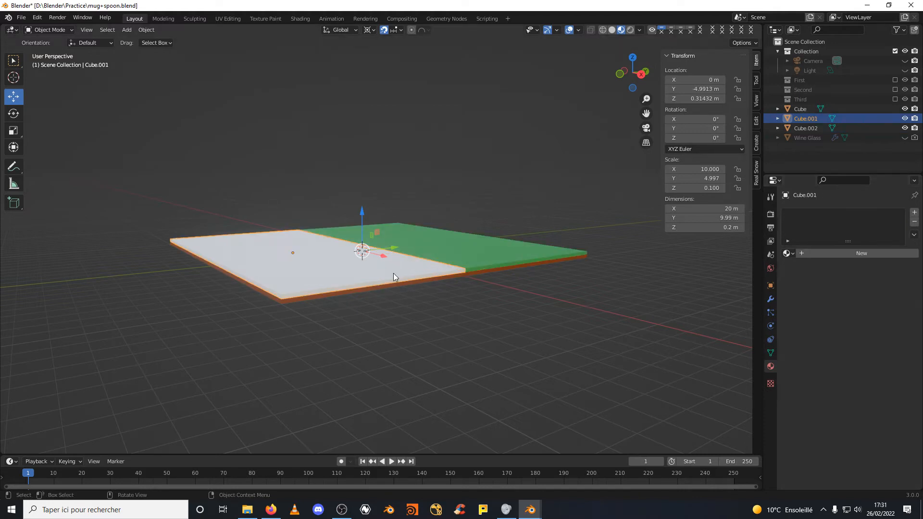
left_click(789, 252)
left_click(823, 252)
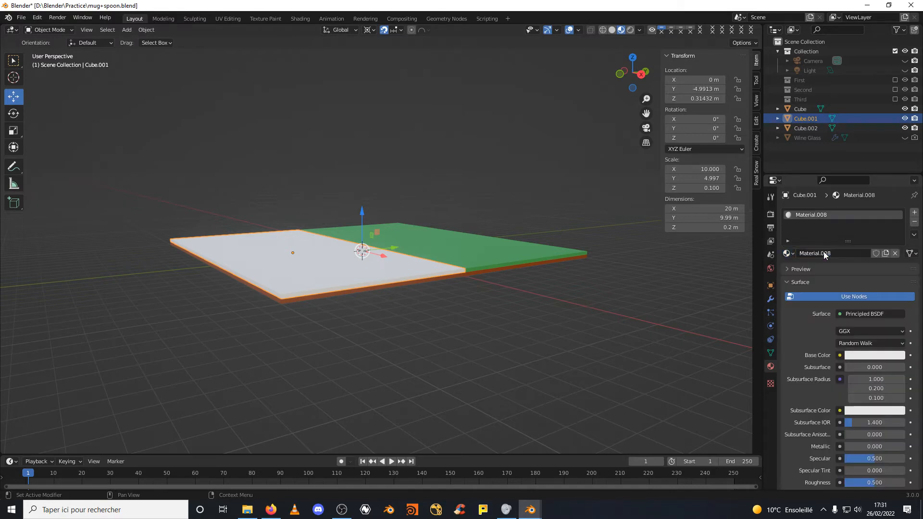
left_click(869, 354)
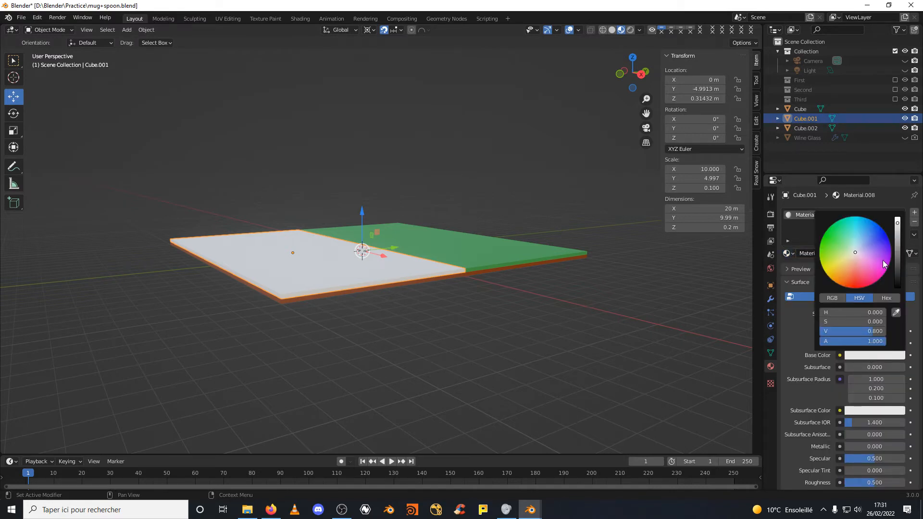
left_click_drag(898, 248, 897, 252)
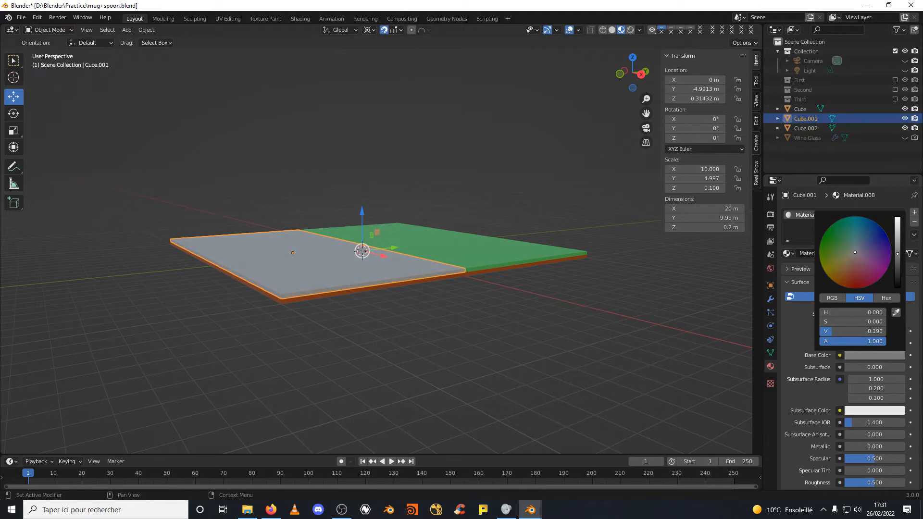
left_click(511, 298)
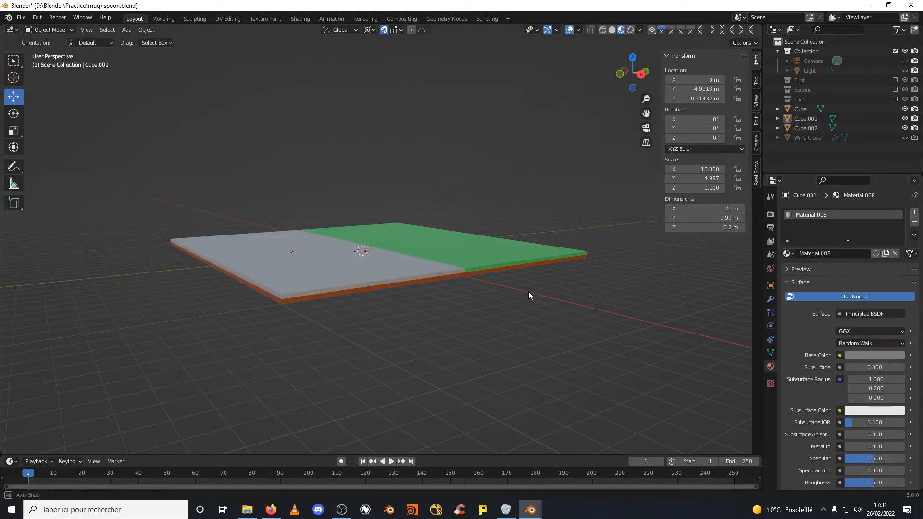
Select the grey half slab and view the ground in the top orthographic view.
middle_click_drag(528, 291, 386, 293)
left_click(386, 293)
middle_click_drag(704, 293, 543, 339)
scroll(503, 322, "down", 3)
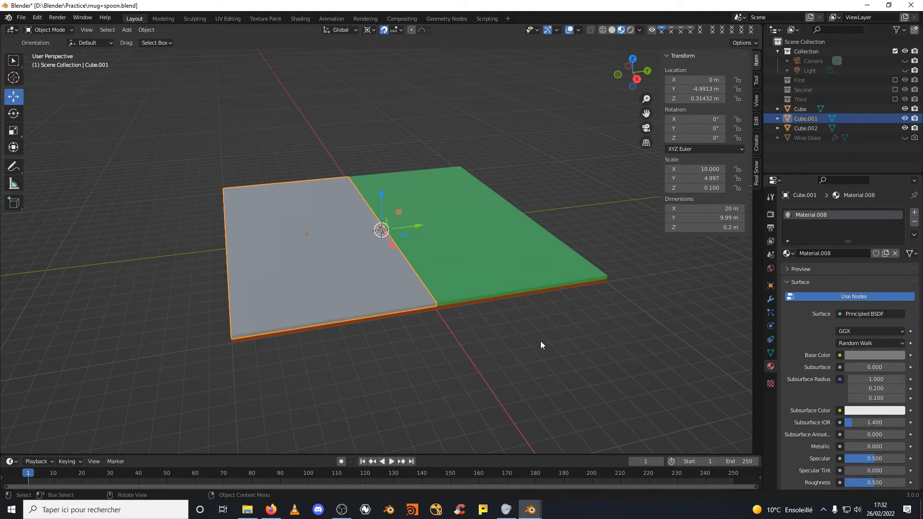
middle_click_drag(564, 272, 544, 274)
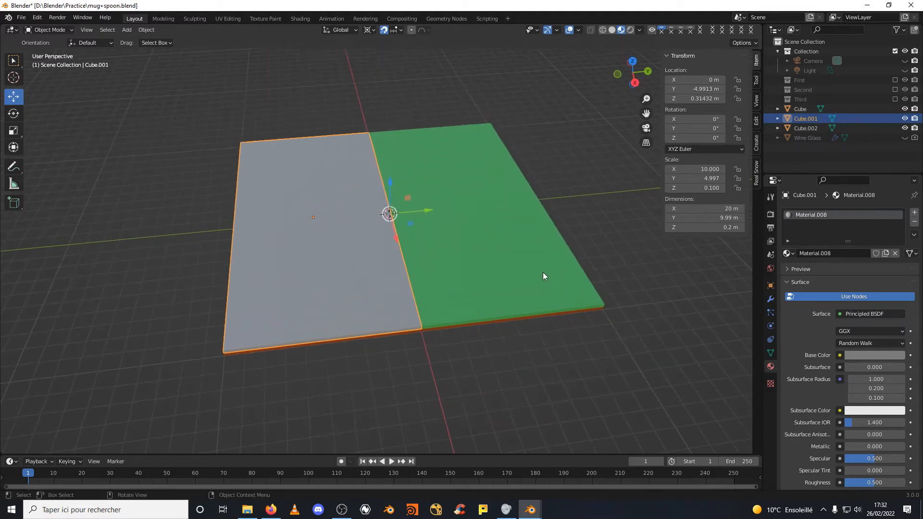
left_click(633, 62)
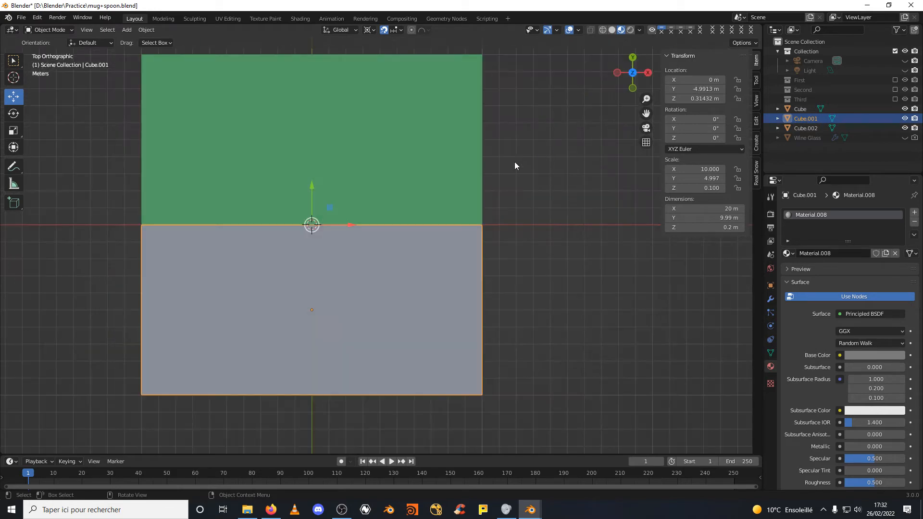
middle_click_drag(515, 192, 548, 272, "shift")
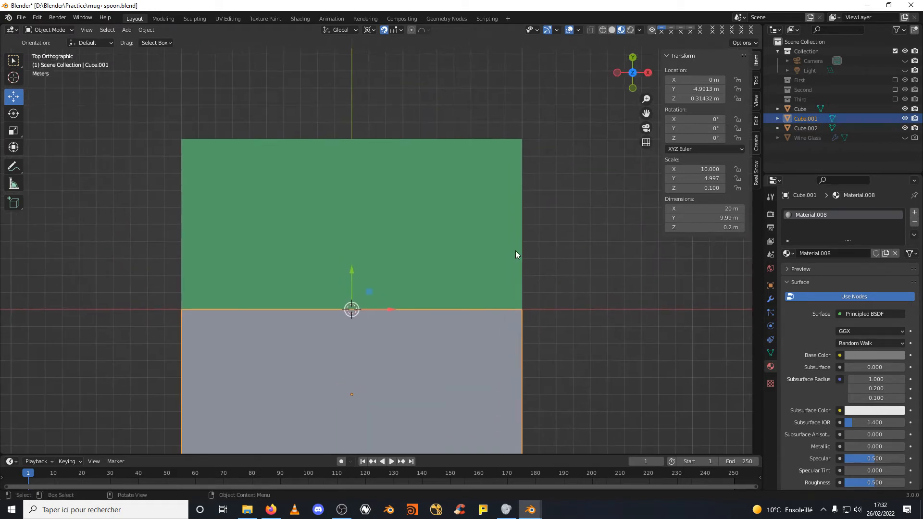
Place the 3D cursor near the middle of the green ground half and add a 2 m cube there.
right_click(352, 219, "shift")
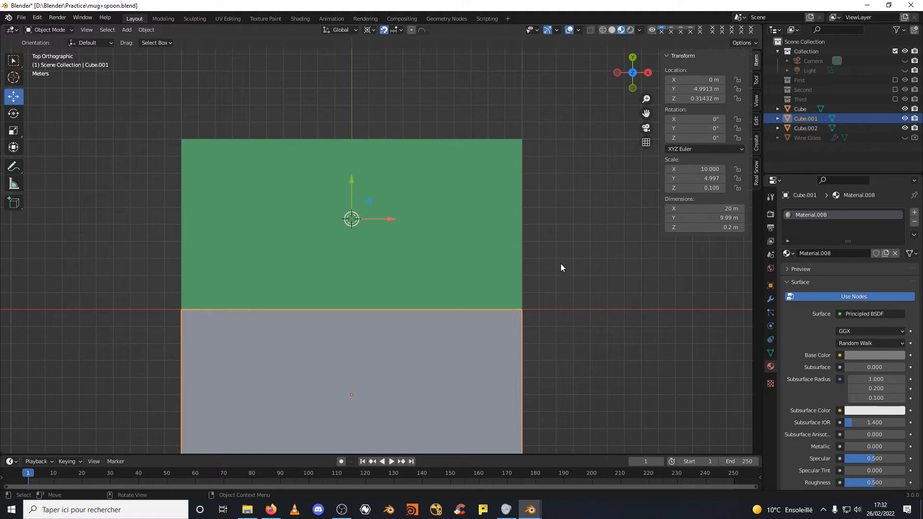
key("shift+a")
mouse_move(552, 262)
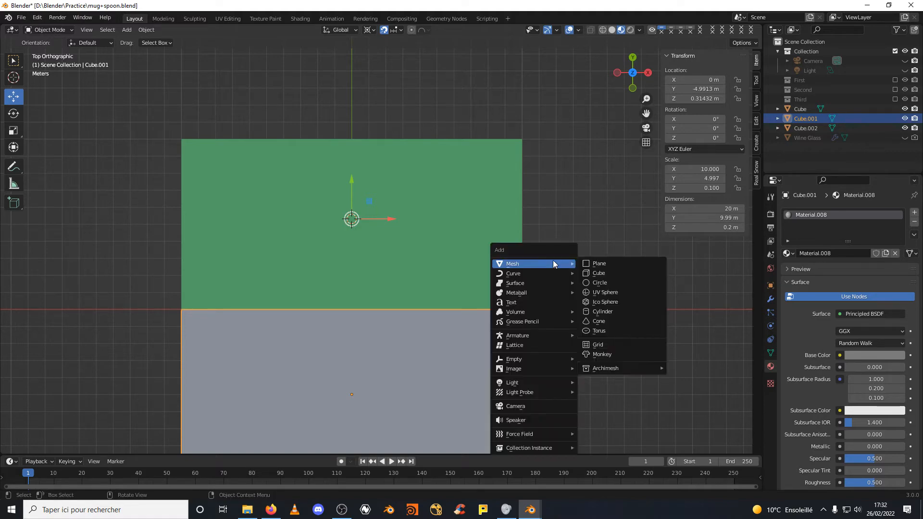
left_click(609, 272)
middle_click_drag(609, 272, 476, 159)
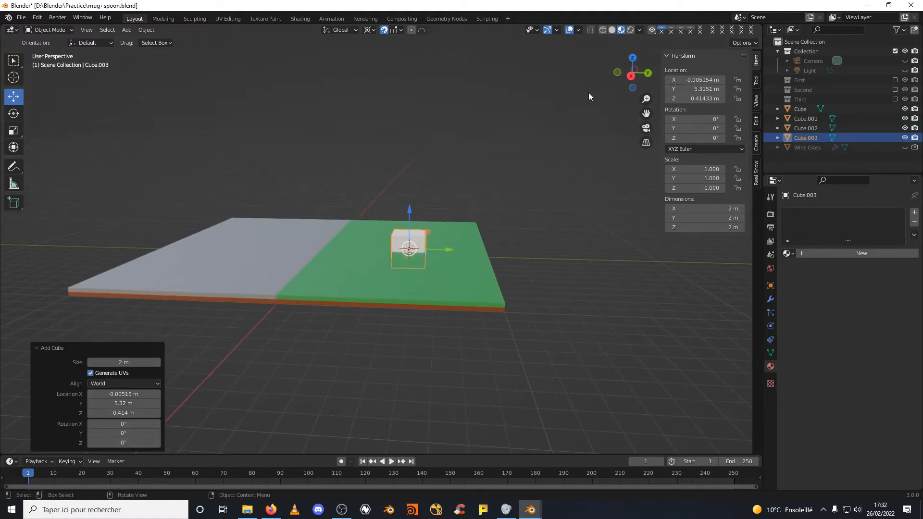
Raise the new cube 1 m along Z so its underside rests on the green ground.
left_click(631, 75)
scroll(466, 243, "up", 4)
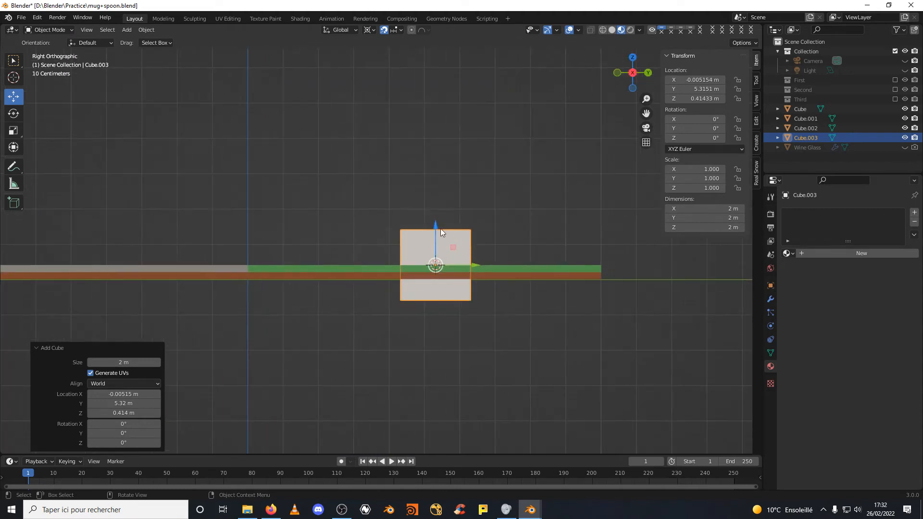
left_click_drag(435, 233, 434, 186)
middle_click_drag(477, 185, 539, 204)
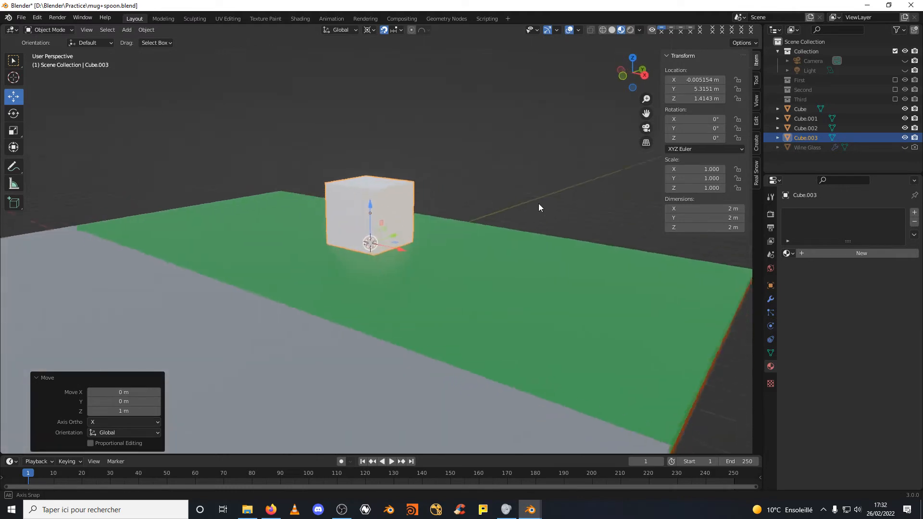
scroll(511, 220, "down", 6)
Set the cube's dimensions to 6 m in X, 6 m in Y and 15 m in Z.
left_click(14, 131)
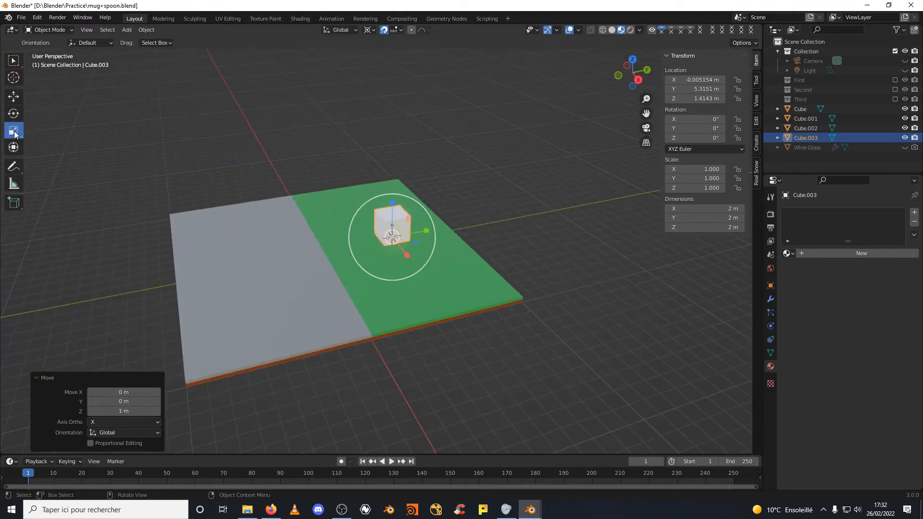
middle_click_drag(422, 205, 610, 191)
middle_click_drag(543, 227, 671, 221)
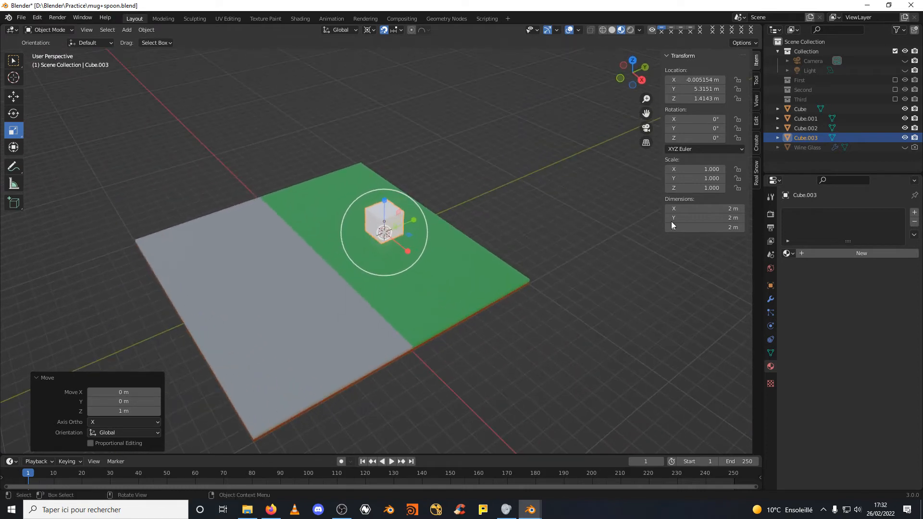
left_click(730, 228)
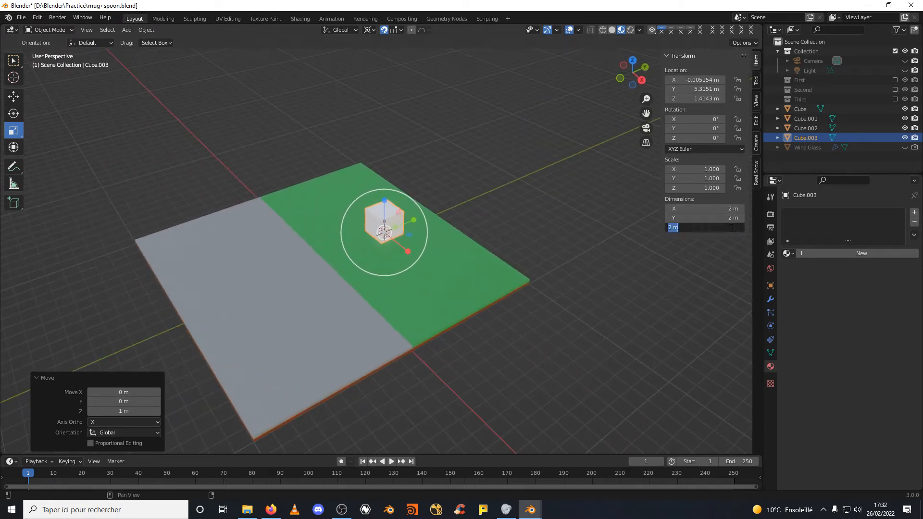
type("15")
key("Return")
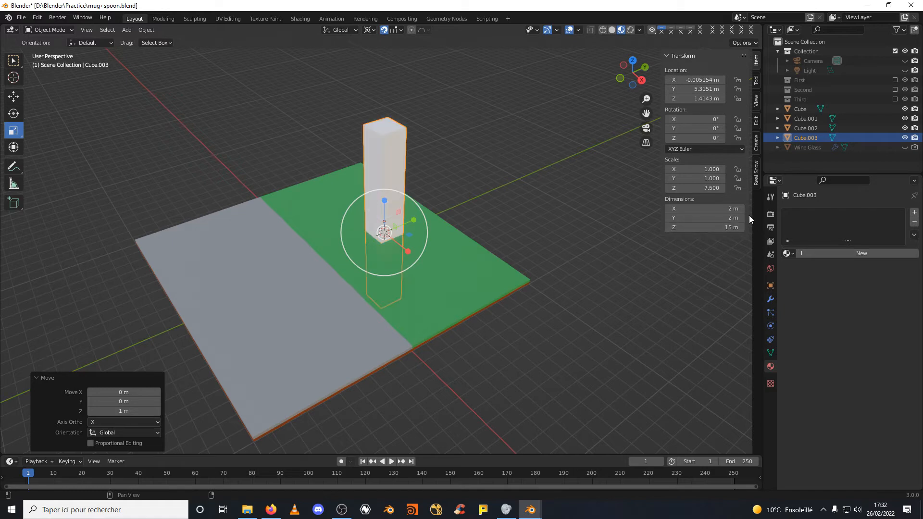
left_click(733, 219)
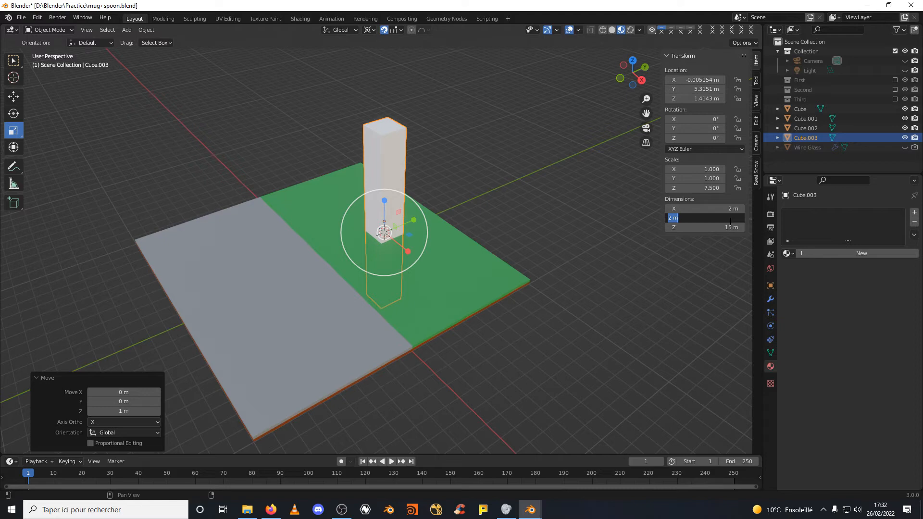
type("6")
key("Return")
left_click(729, 208)
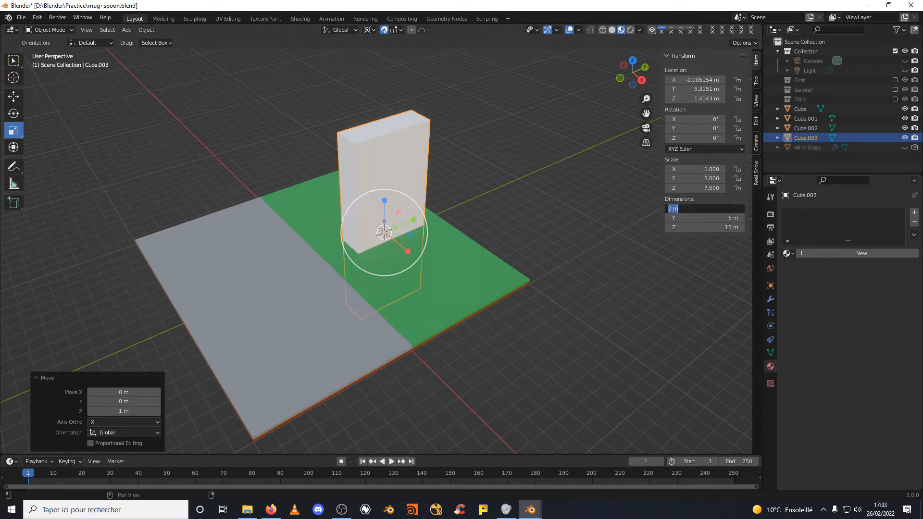
type("6")
key("Return")
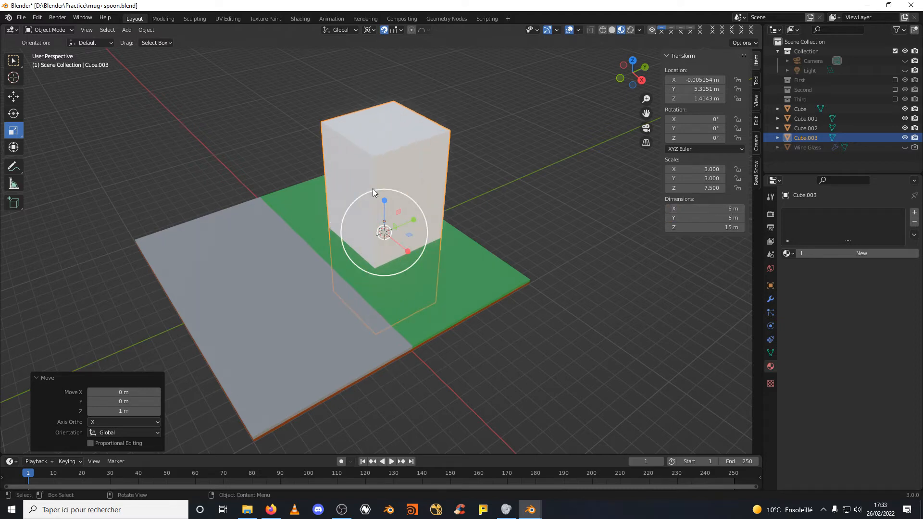
Move the tower block up 6.5 m along Z so its base sits on the green ground.
left_click(13, 97)
left_click(640, 80)
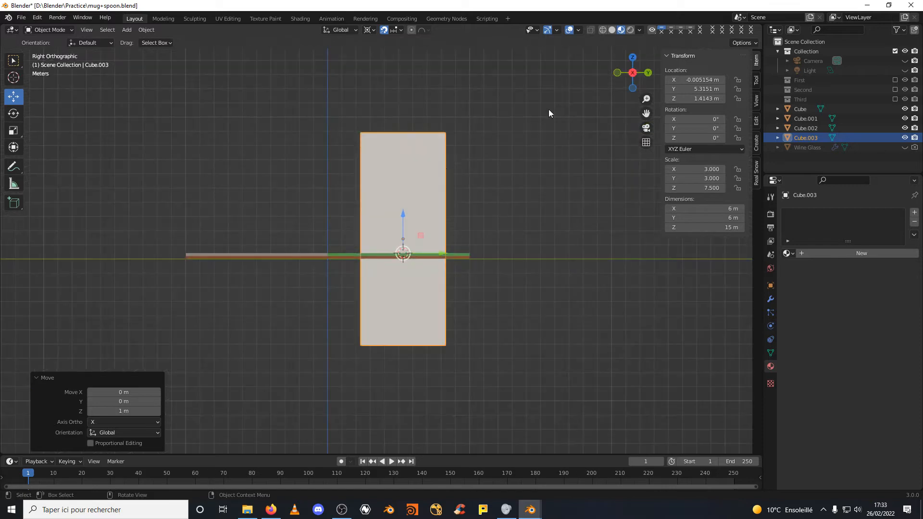
left_click_drag(402, 221, 415, 126)
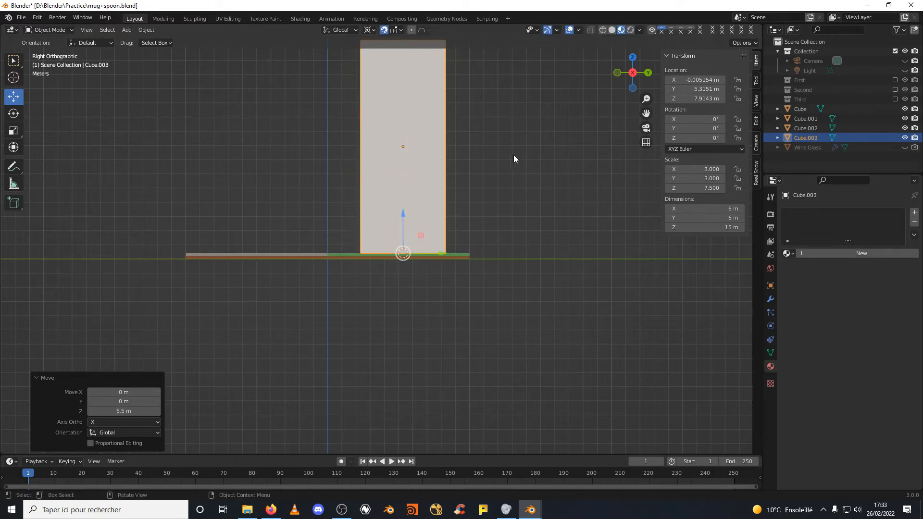
mouse_move(514, 158)
middle_mouse_down()
mouse_move(525, 174)
mouse_move(598, 170)
mouse_move(567, 172)
mouse_move(520, 145)
middle_mouse_up()
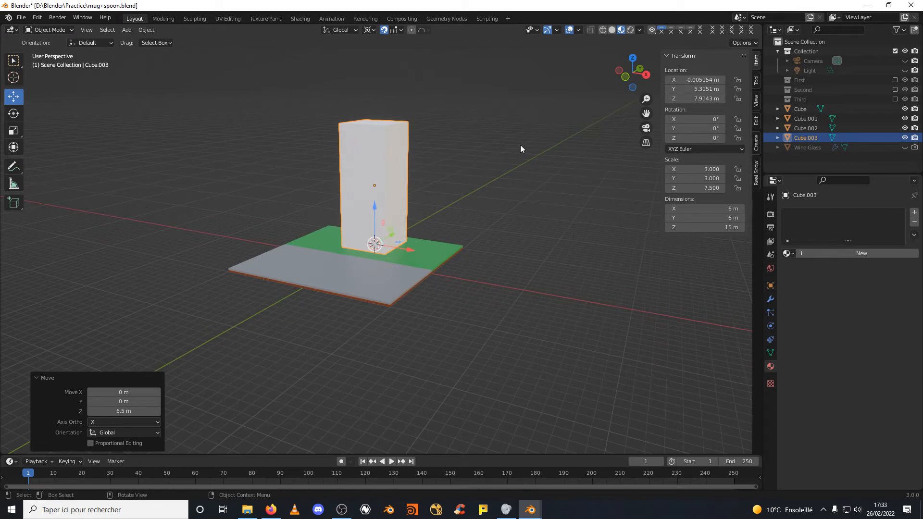
Examine the tower block and its placement on the ground from several angles and distances.
scroll(397, 170, "up", 4)
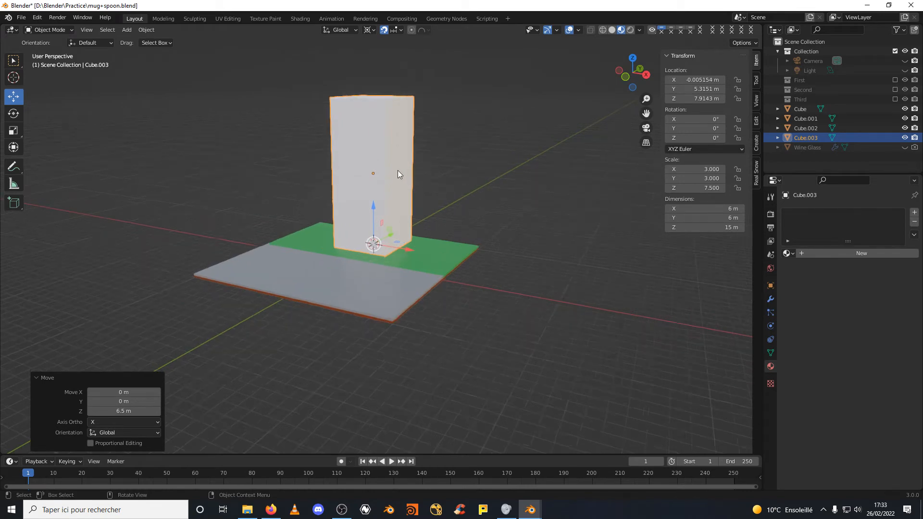
middle_click_drag(474, 165, 481, 209)
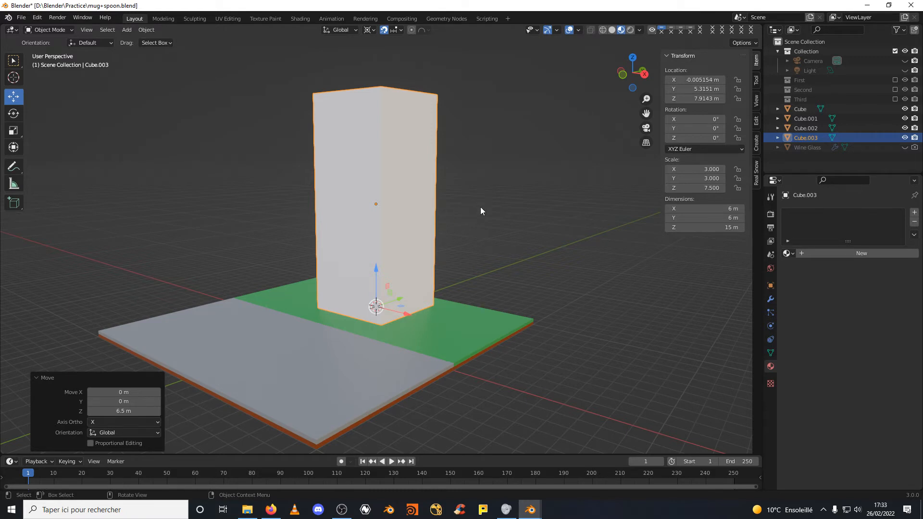
mouse_move(481, 208)
middle_mouse_down()
mouse_move(488, 233)
mouse_move(471, 224)
middle_mouse_up()
scroll(479, 231, "down", 3)
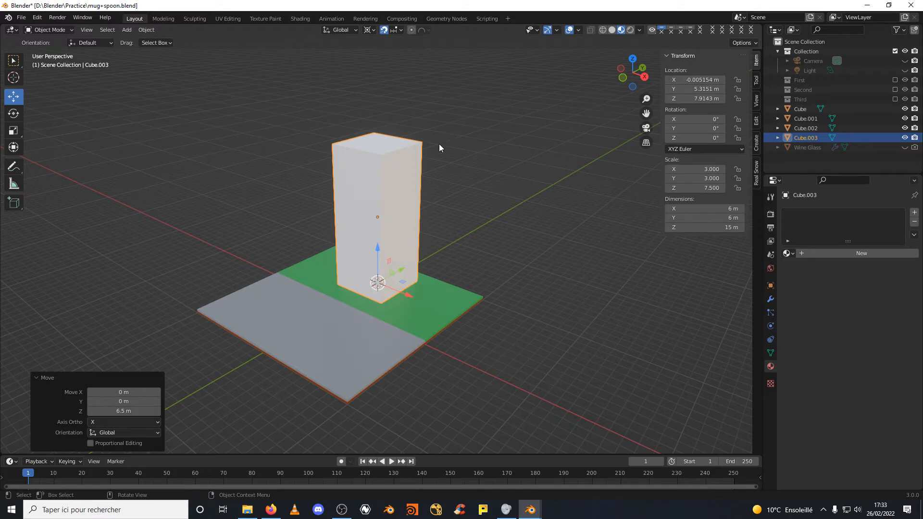
mouse_move(439, 146)
middle_mouse_down()
mouse_move(468, 131)
mouse_move(447, 149)
middle_mouse_up()
scroll(439, 192, "up", 4)
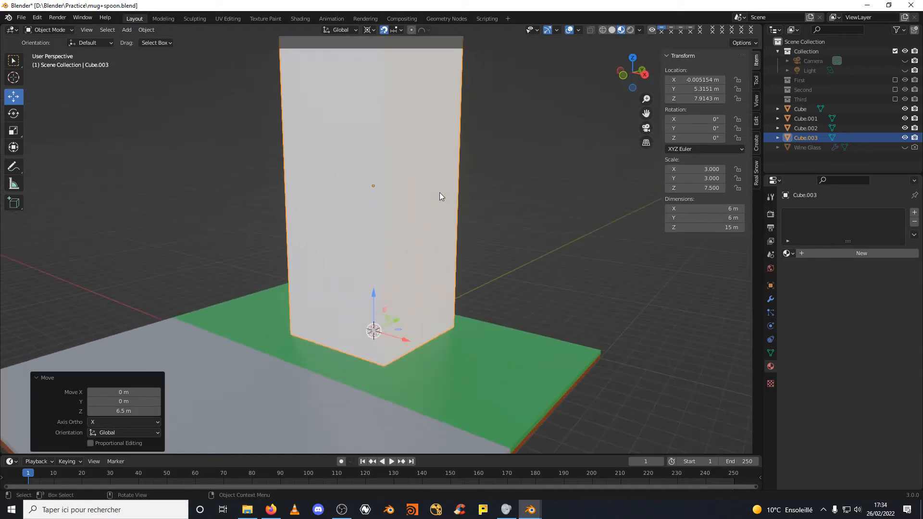
scroll(443, 191, "down", 2)
middle_click_drag(447, 183, 401, 244)
scroll(437, 193, "up", 3)
scroll(437, 188, "down", 4)
scroll(428, 226, "up", 2)
scroll(414, 217, "down", 3)
scroll(397, 229, "up", 3)
Duplicate the tower block in place and set the copy's dimensions to 6.2 × 6.2 × 5 m.
left_click(392, 252)
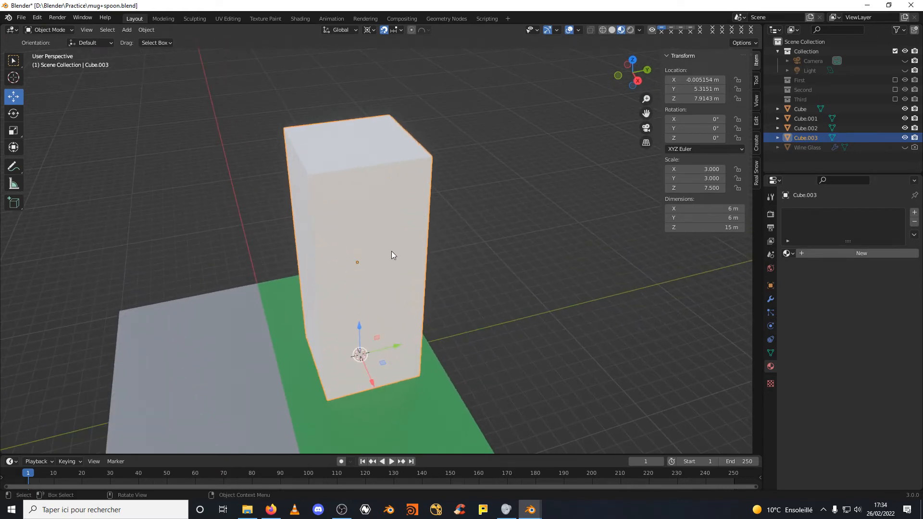
key("shift+d")
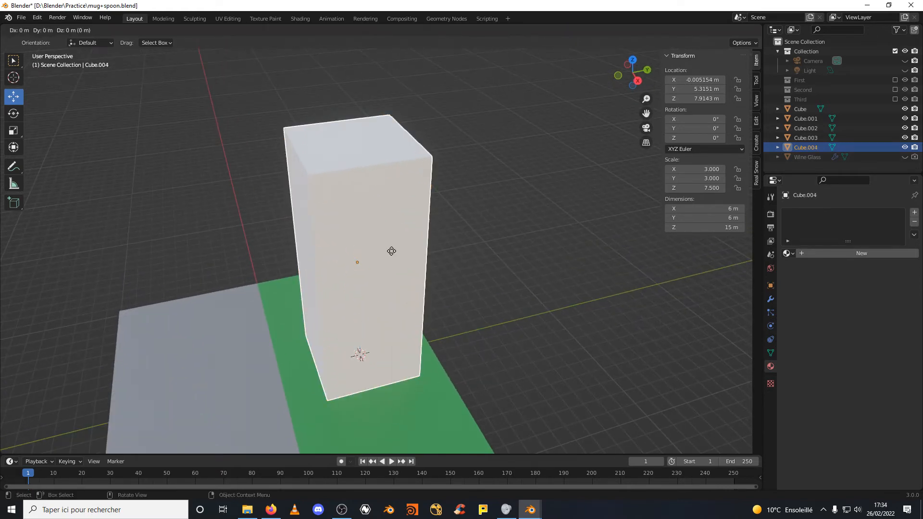
right_click(392, 251)
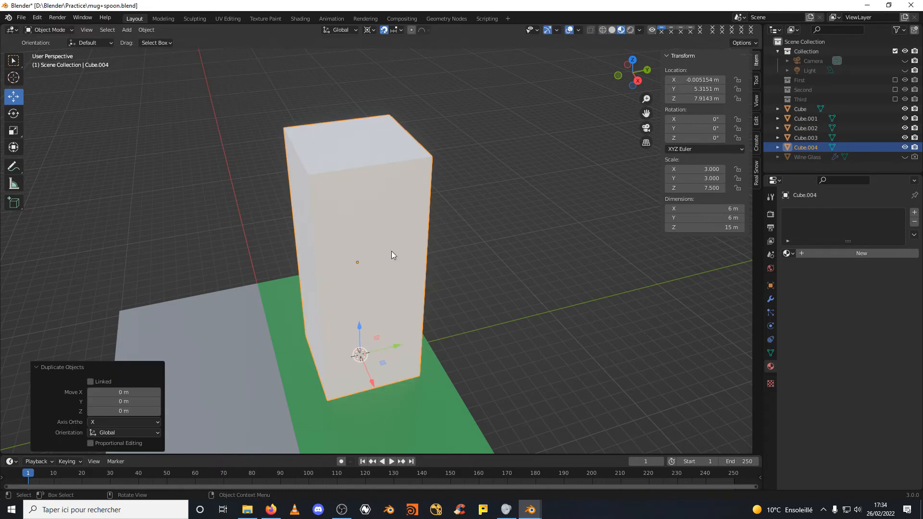
left_click(712, 209)
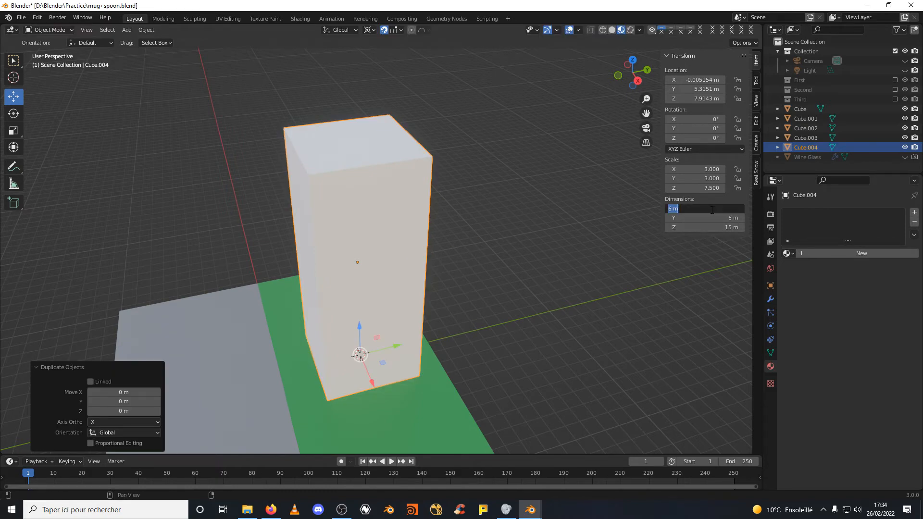
type("6.2")
key("Tab")
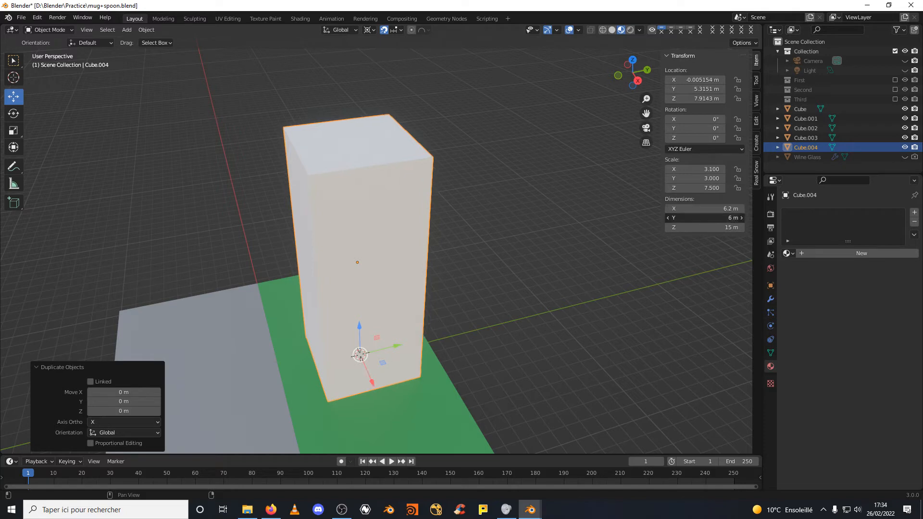
type("6.2")
key("Return")
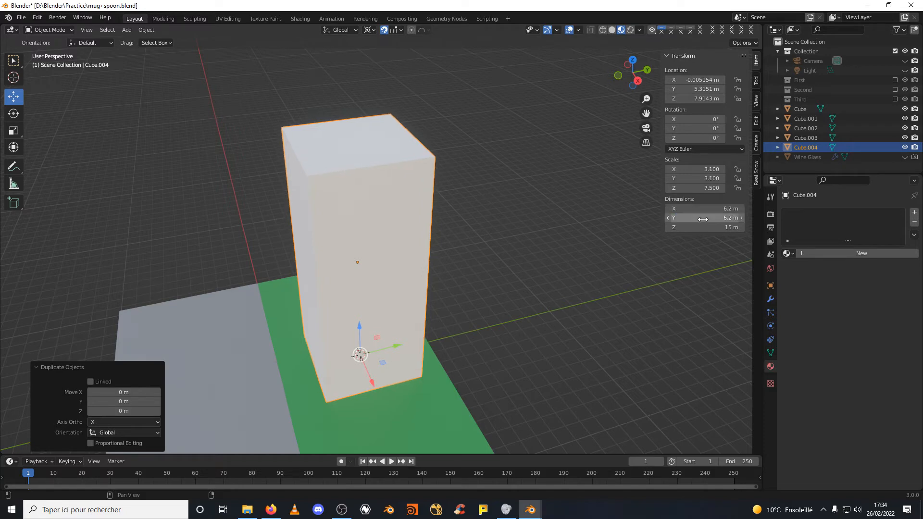
left_click(704, 227)
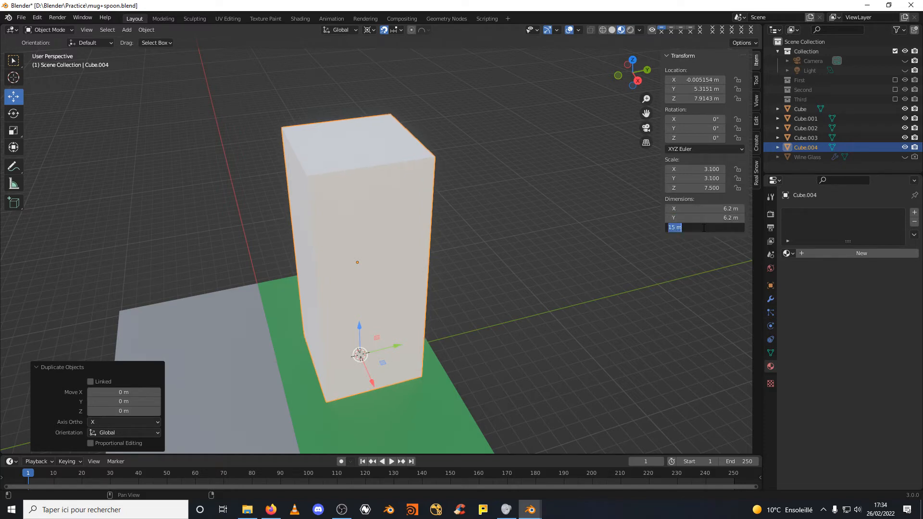
type("5")
key("Return")
Lower the wider 5 m high block 5 m along Z so it wraps the tower's base at ground level.
scroll(499, 247, "up", 1)
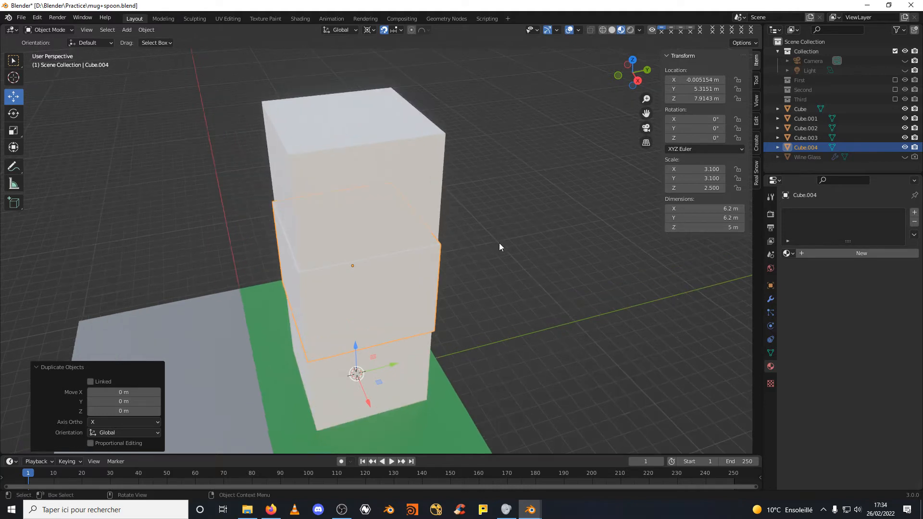
left_click(638, 80)
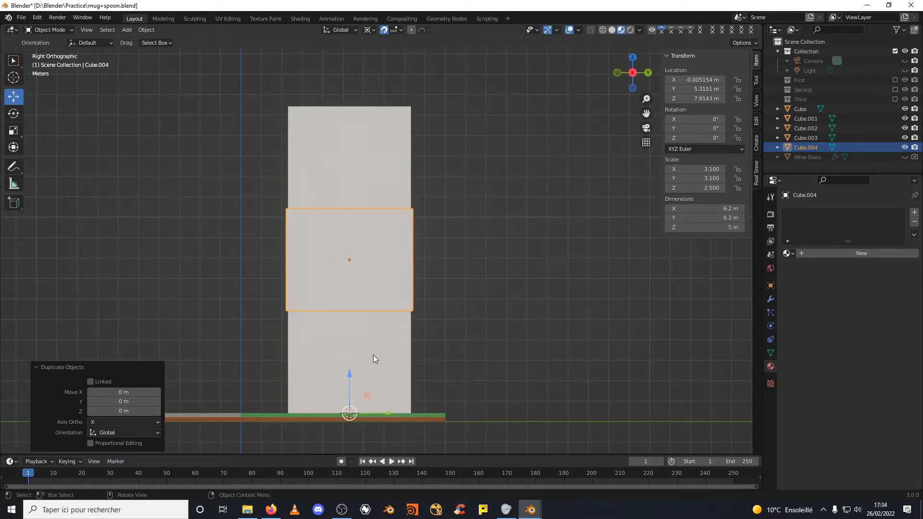
left_click_drag(351, 374, 350, 61)
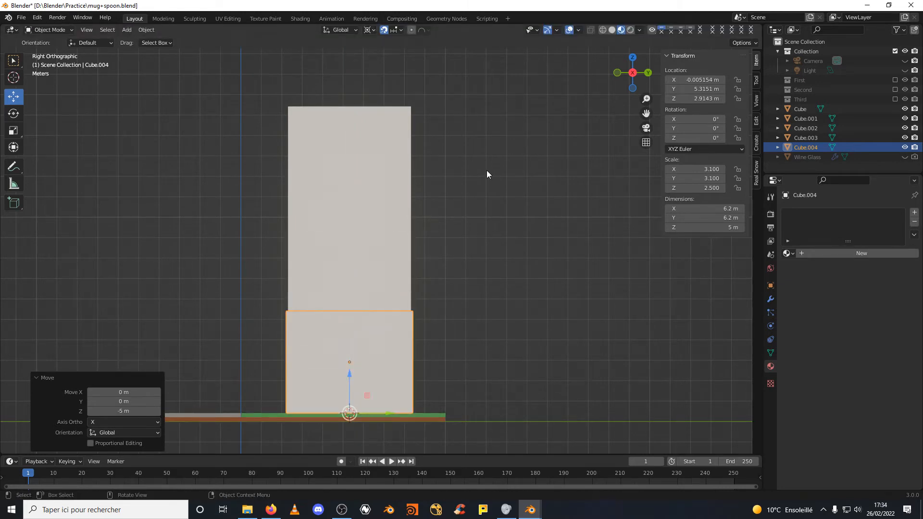
middle_click_drag(486, 170, 497, 198)
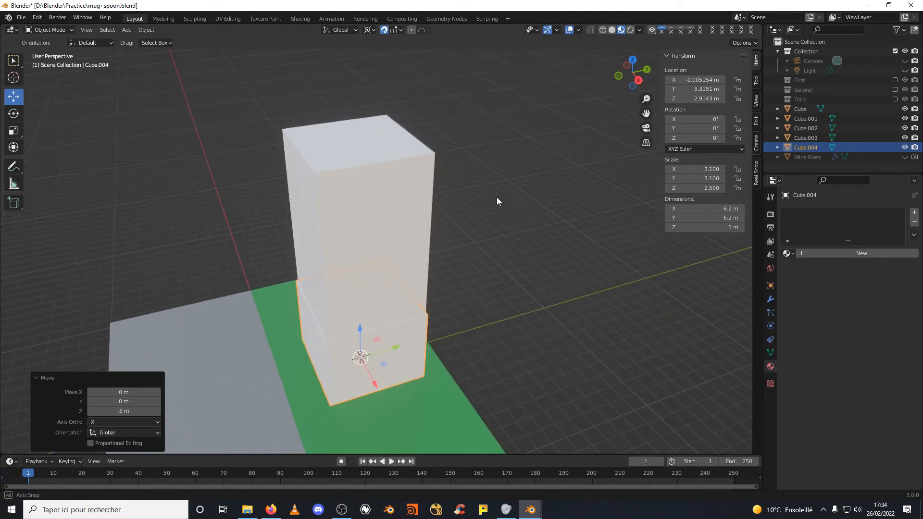
scroll(458, 284, "up", 2)
middle_click_drag(483, 248, 513, 264)
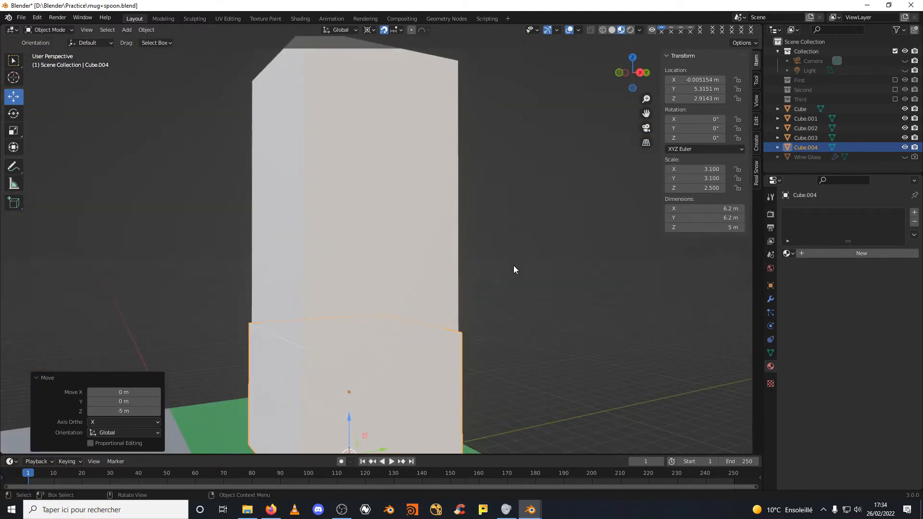
middle_click_drag(513, 265, 500, 195)
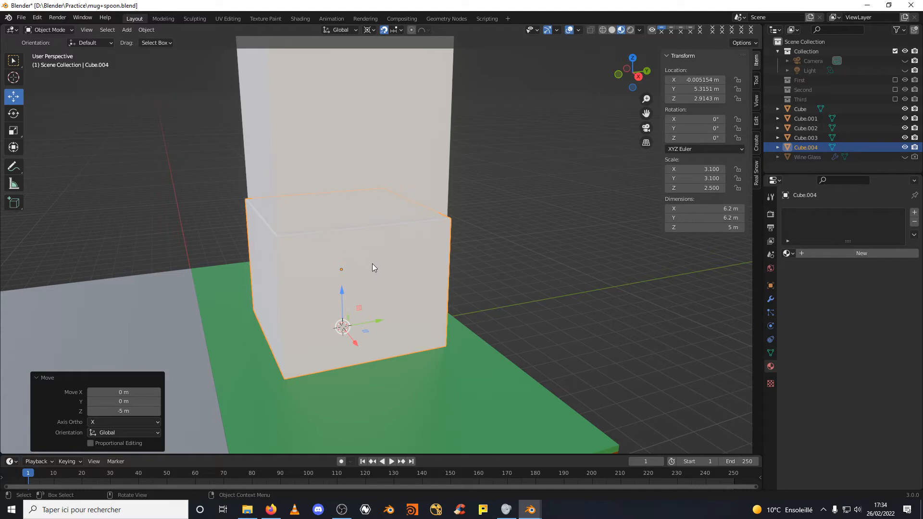
Duplicate the 5 m high block around the tower's base in place and set the copy's X and Y dimensions to 6.4 m.
key("shift+d")
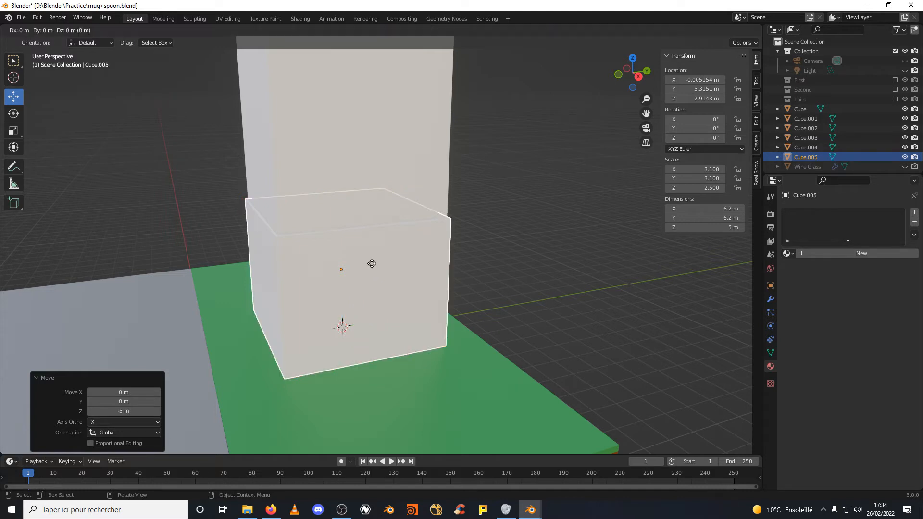
right_click(391, 260)
left_click(726, 209)
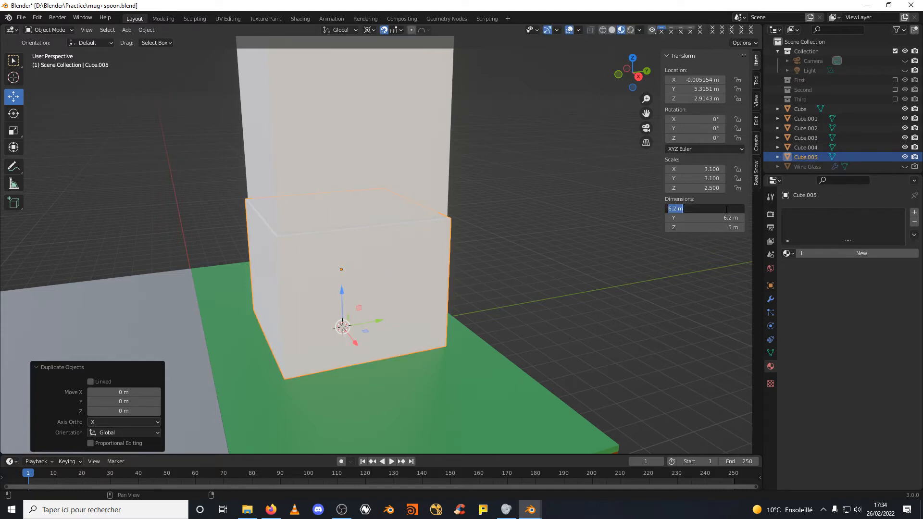
key("BackSpace")
type(".4")
key("BackSpace")
key("BackSpace")
type("6.4")
key("Tab")
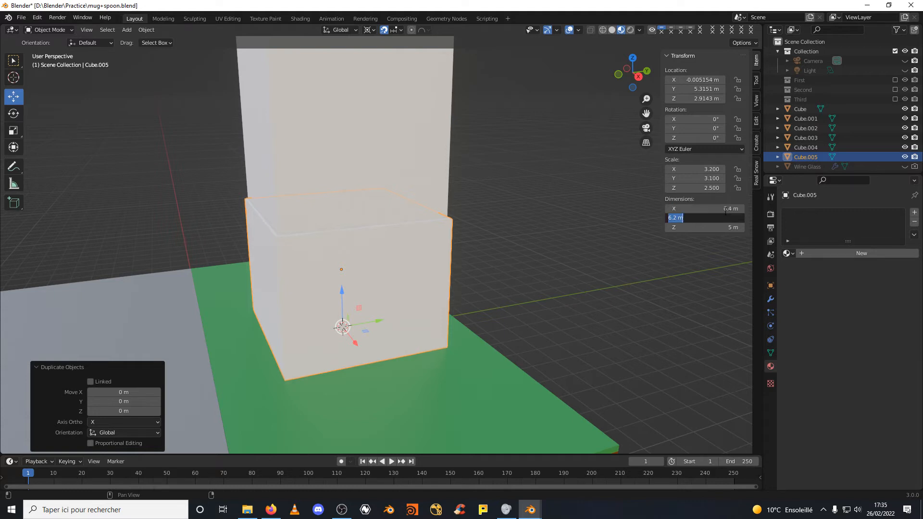
type("6.4")
key("Return")
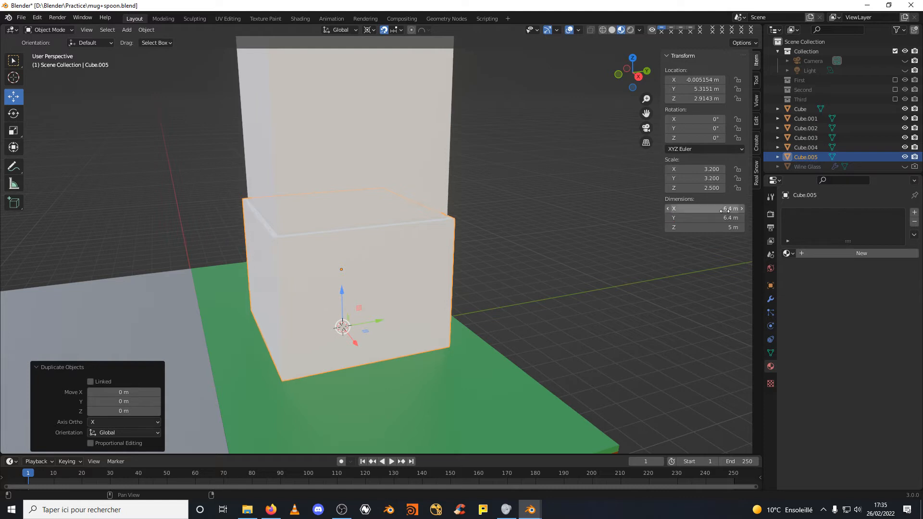
Set the 6.4 m wide copy's Z dimension to 0.5 m.
left_click(726, 228)
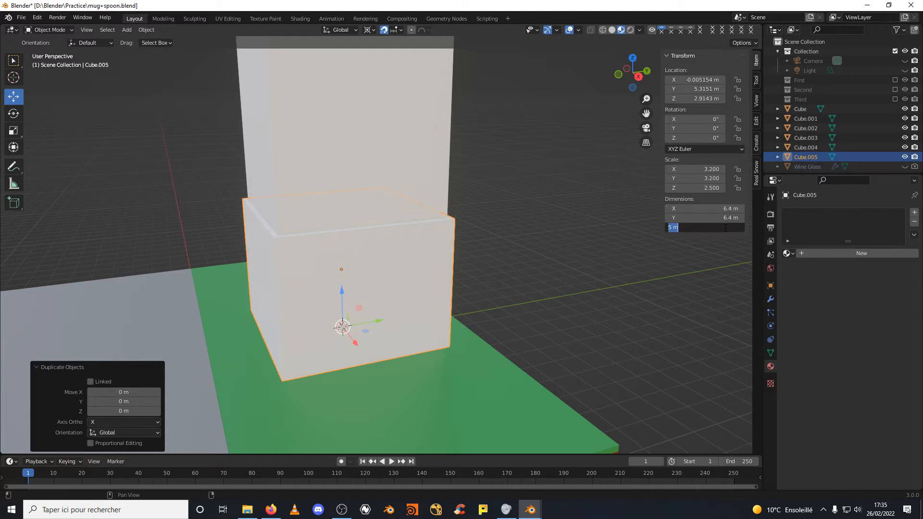
type("2")
key("Return")
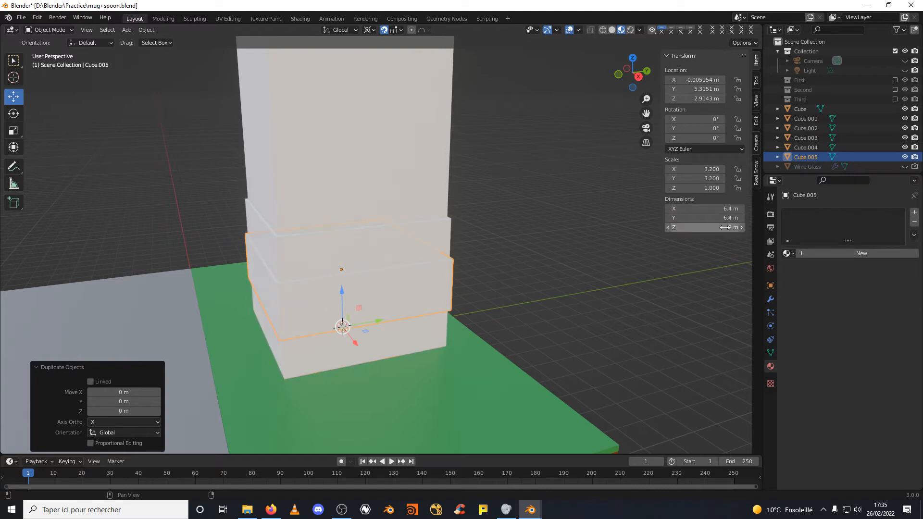
left_click(726, 227)
key("BackSpace")
type(".5")
key("Return")
Lower the 0.5 m slab about 2.3 m along Z so it forms a plinth at ground level, and deselect it.
left_click(639, 76)
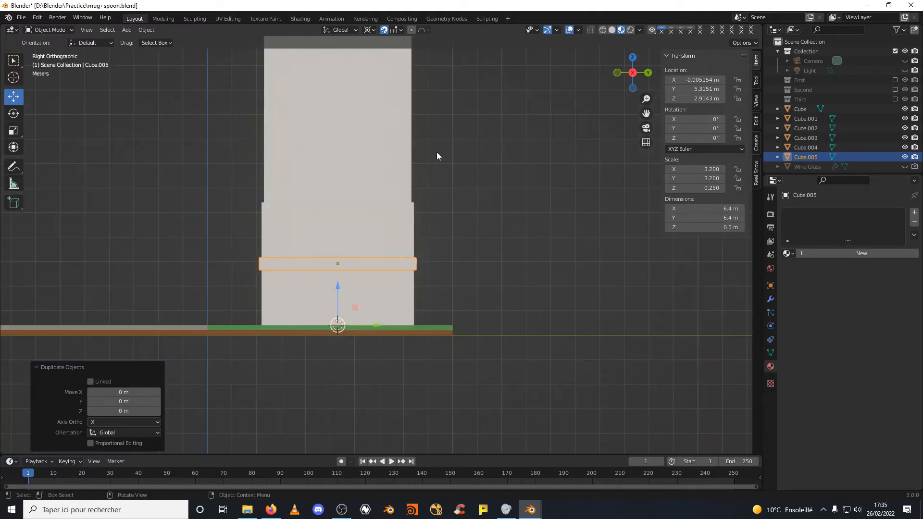
left_click_drag(338, 307, 350, 247)
middle_click_drag(467, 236, 514, 242)
left_click(514, 246)
middle_click_drag(476, 166, 416, 337)
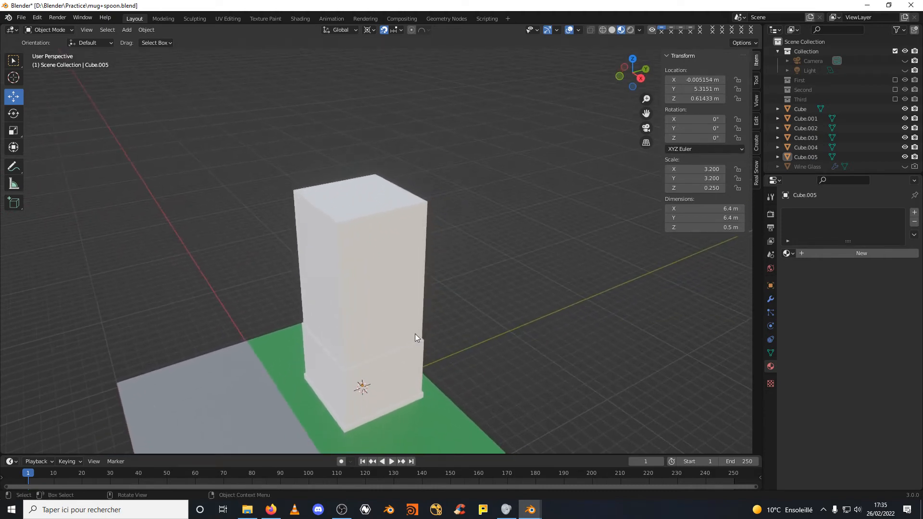
Place the 3D cursor near the middle of the tower's +Y edge in top view and add a 2 m cube there.
left_click(633, 59)
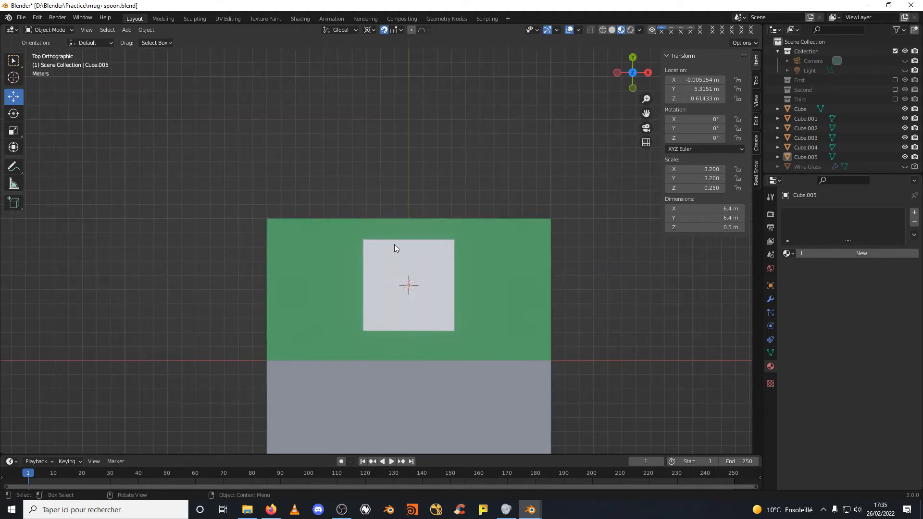
scroll(394, 245, "up", 3)
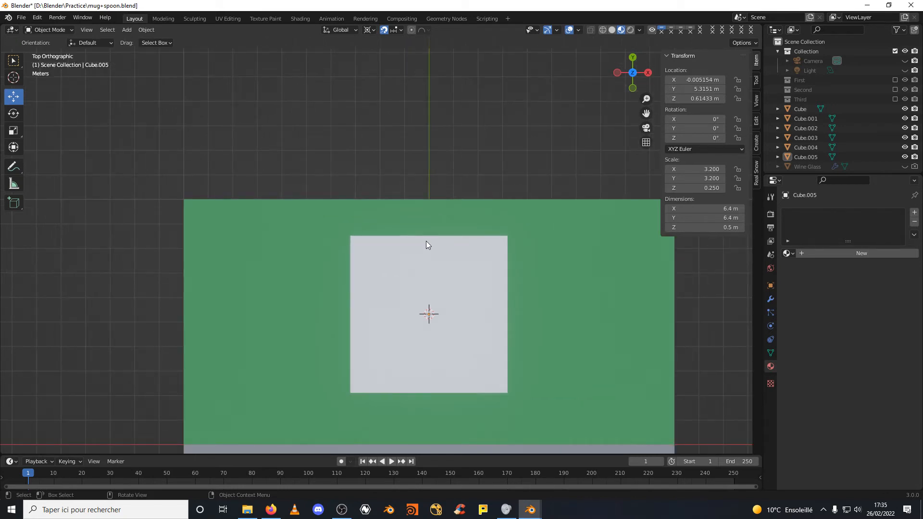
key("shift")
key("shift+a")
mouse_move(426, 241)
left_click(465, 250)
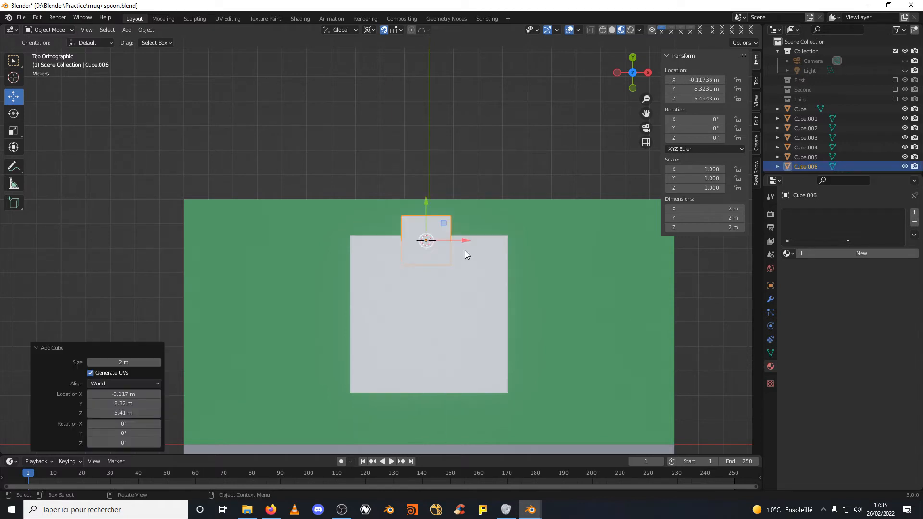
Raise the new cube 10 m along Z to the top of the tower.
left_click_drag(634, 73, 412, 62)
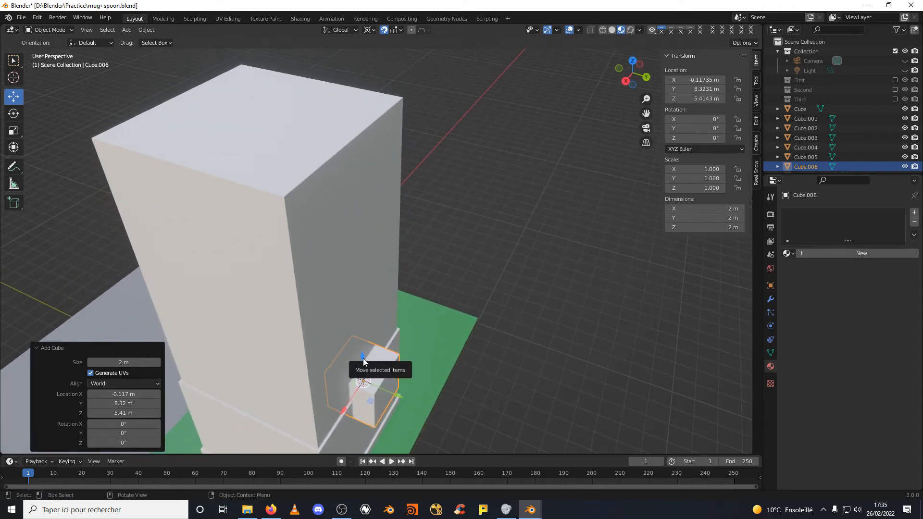
left_click_drag(363, 361, 366, 101)
scroll(390, 156, "down", 4)
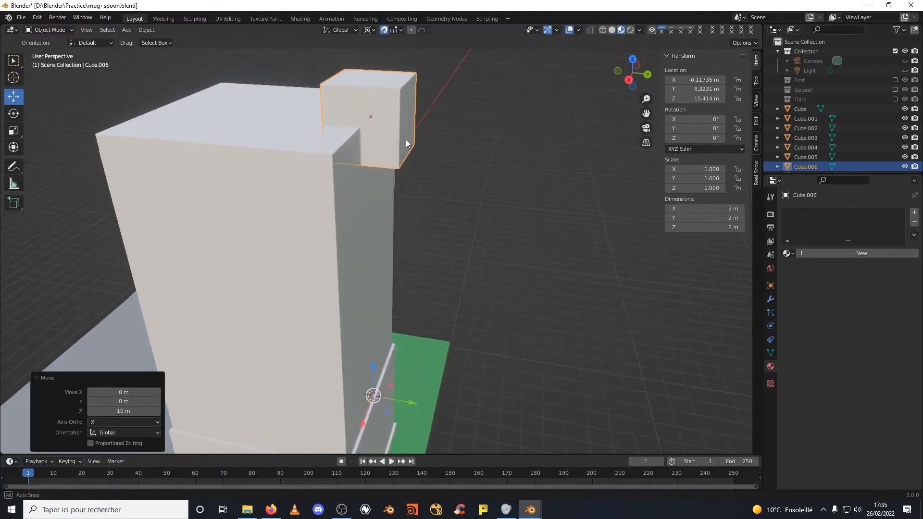
mouse_move(387, 152)
middle_mouse_down()
mouse_move(371, 158)
mouse_move(385, 154)
middle_mouse_up()
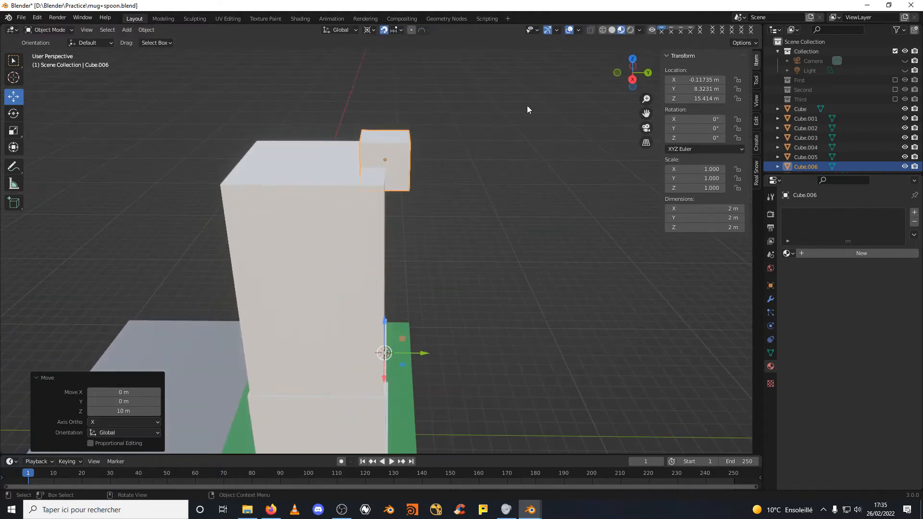
Scale the cube into a thin bar about 0.27 m deep along Y and about 0.49 m high along Z.
left_click(633, 59)
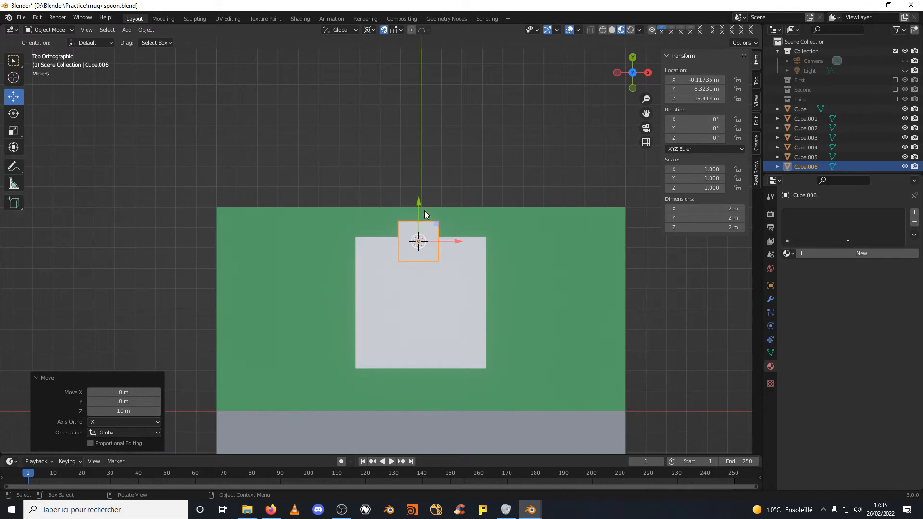
left_click_drag(416, 201, 418, 242)
left_click(14, 131)
middle_click_drag(483, 235, 350, 154)
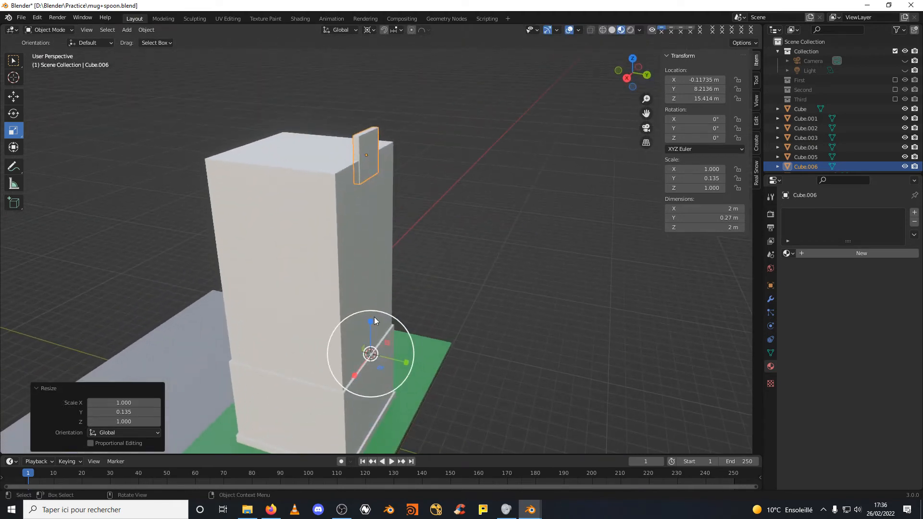
left_click_drag(370, 322, 371, 347)
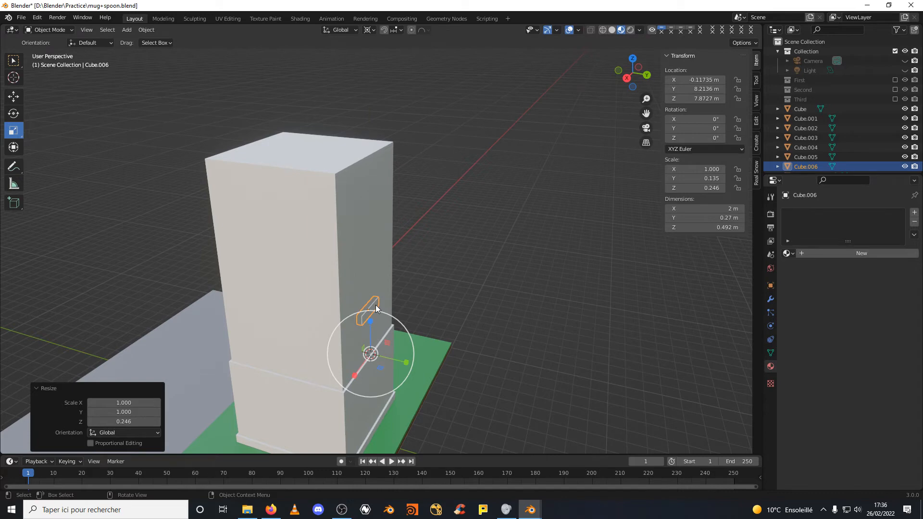
With the 3D cursor snapped to the bar, reduce its height to about 0.33 m and raise it about 7.7 m along Z.
key("shift+s")
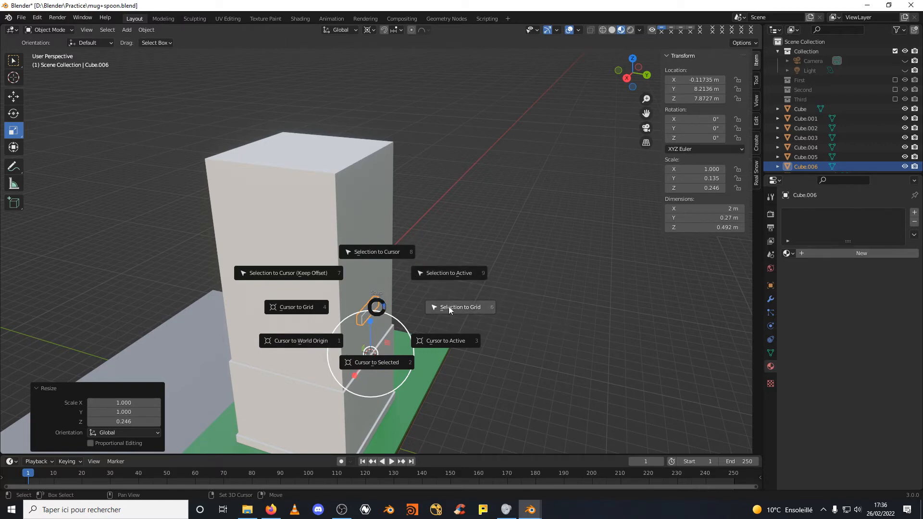
left_click(390, 365)
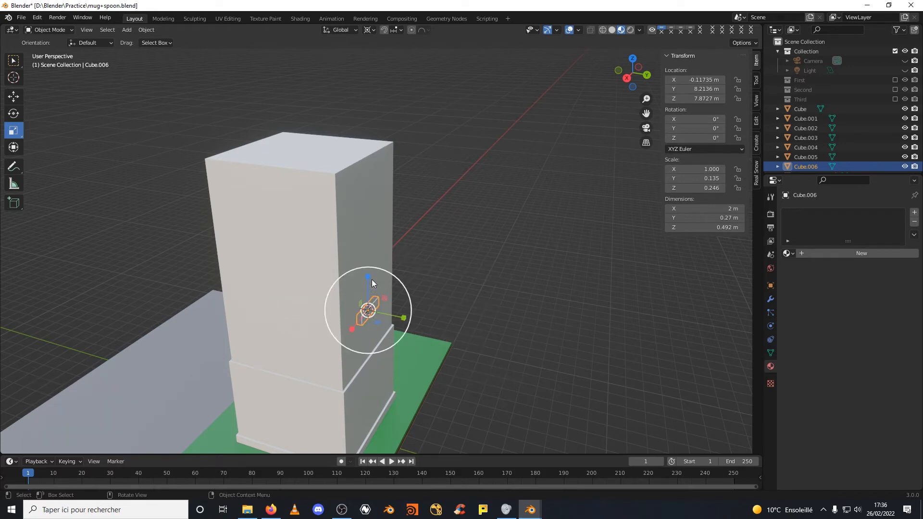
left_click_drag(368, 278, 362, 115)
left_click(13, 96)
Seat the bar on the roof's +Y edge in right view, lowering it slightly and shifting it about 0.03 m inward along Y.
left_click(626, 78)
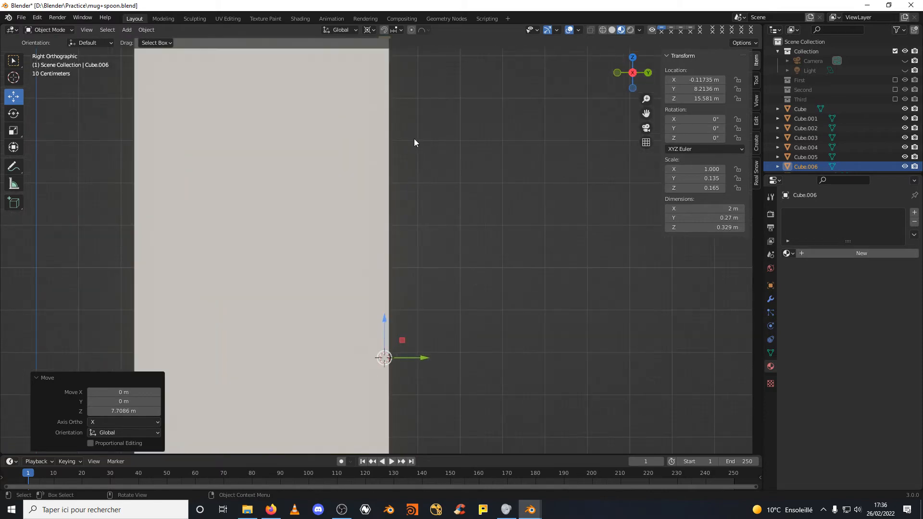
middle_click_drag(410, 116, 411, 210, "shift")
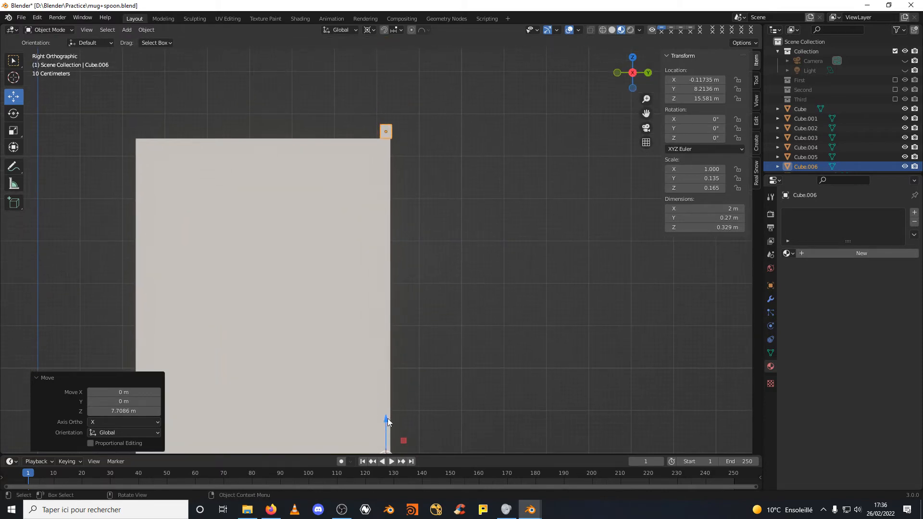
left_click_drag(385, 420, 421, 422)
scroll(385, 422, "down", 1)
Stretch the bar to about 6.4 m along X and centre it on the tower in top view.
left_click(632, 56)
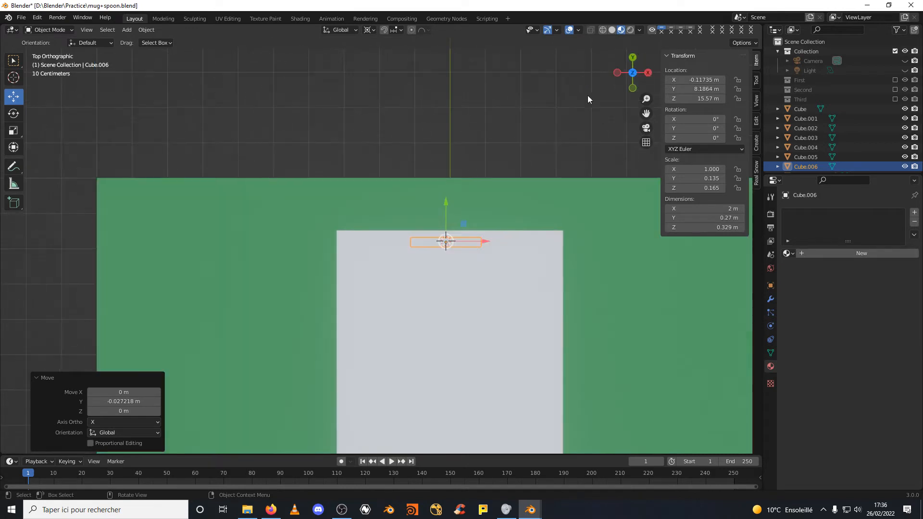
left_click(13, 130)
left_click_drag(484, 241, 571, 239)
left_click(13, 97)
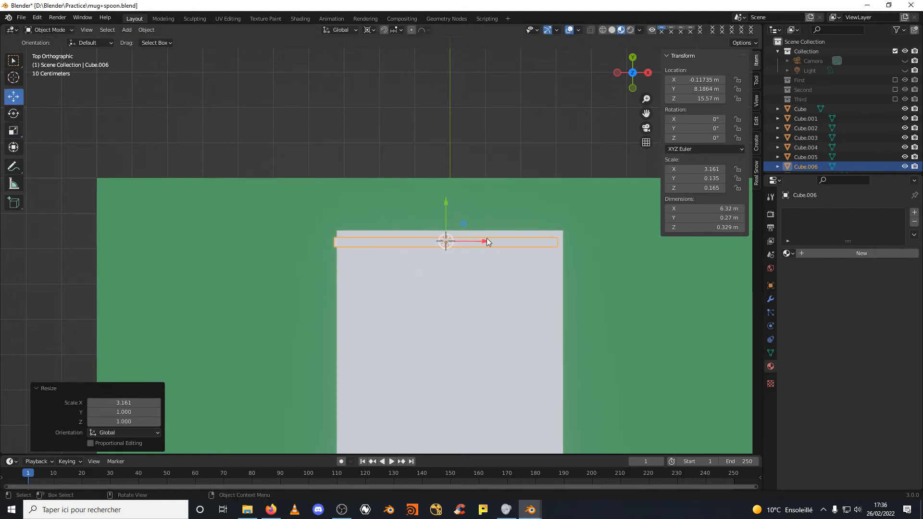
left_click_drag(488, 241, 488, 242)
left_click(13, 130)
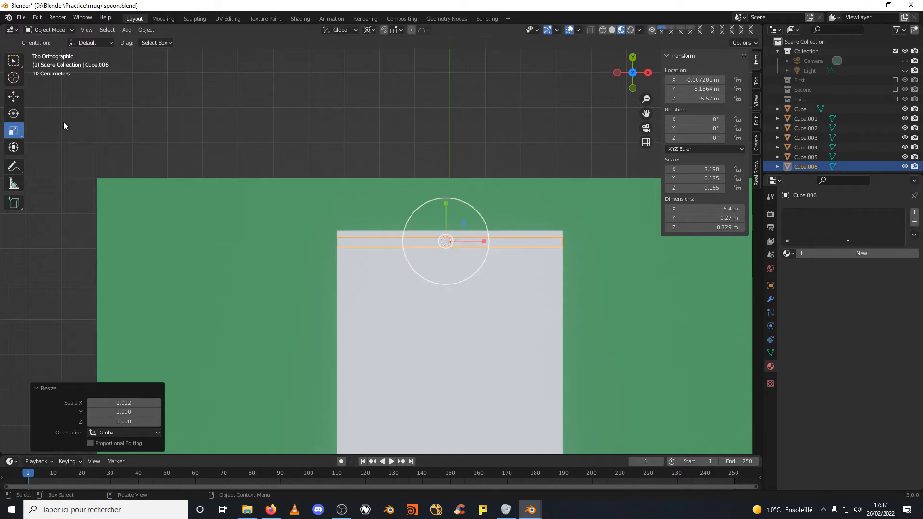
left_click(14, 96)
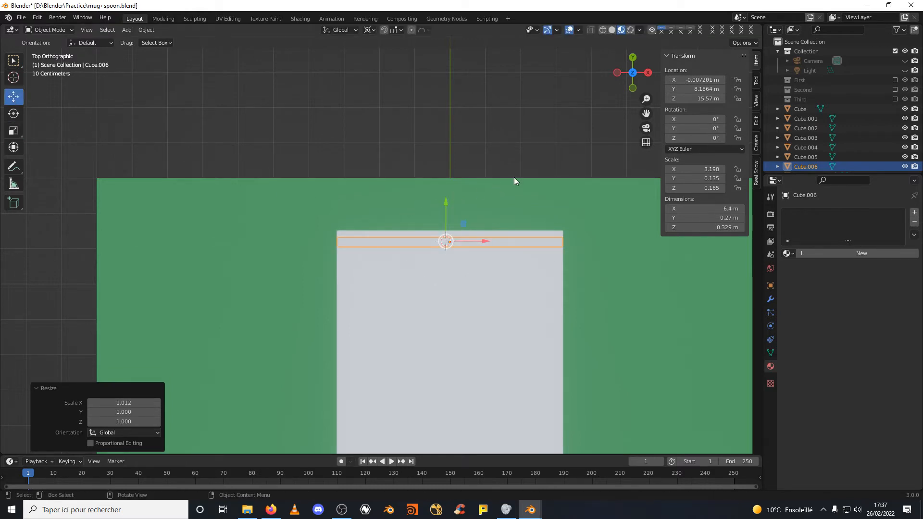
Shorten the roof bar to about 5.98 m along X to fit the width of the tower.
middle_click_drag(514, 179, 298, 59)
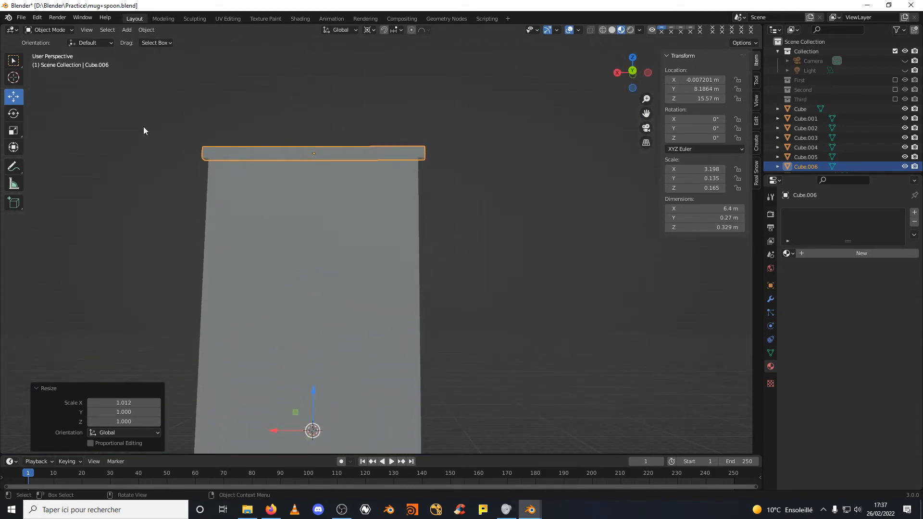
left_click(14, 134)
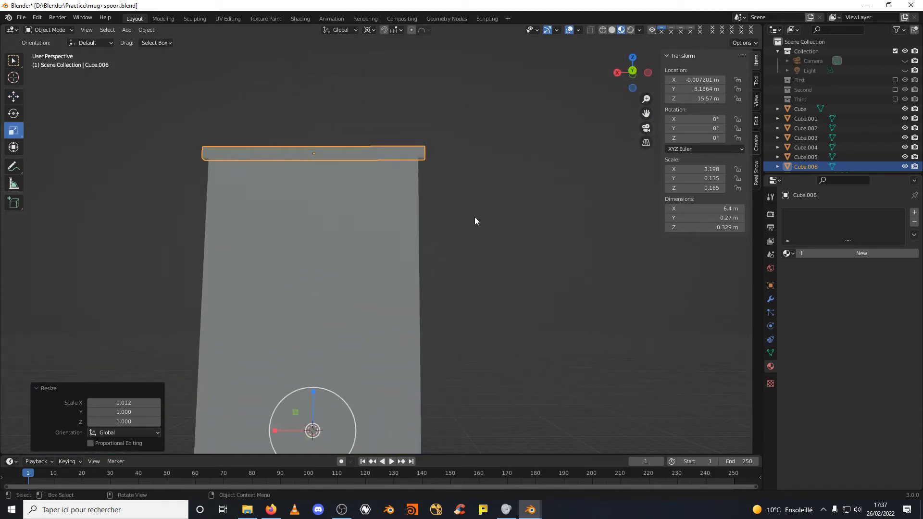
middle_click_drag(474, 221, 478, 226)
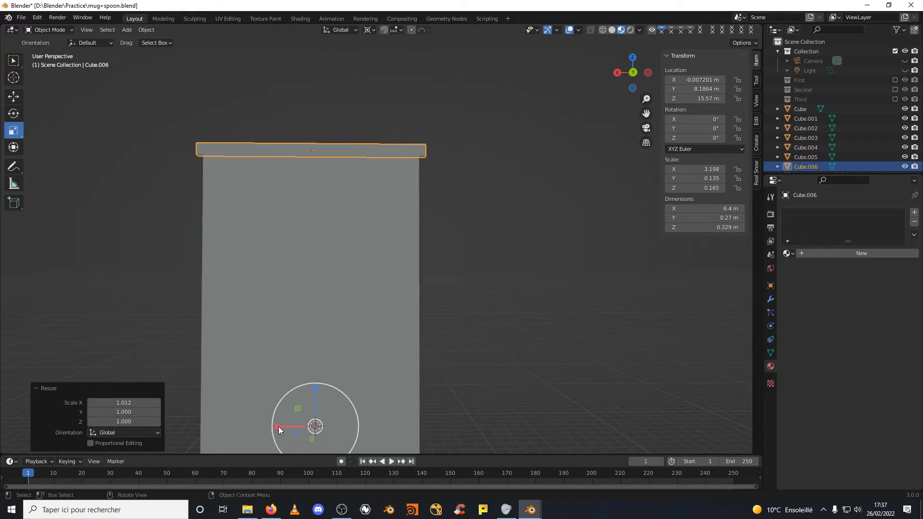
left_click_drag(278, 426, 292, 420)
middle_click_drag(291, 419, 369, 358)
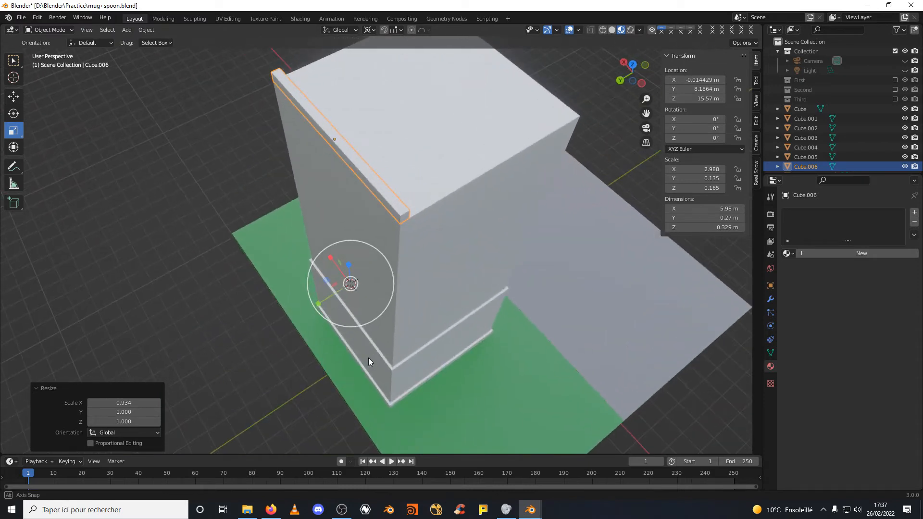
Switch the viewport to Solid shading and frame the outlines of the tower and roof bar from above.
left_click(633, 66)
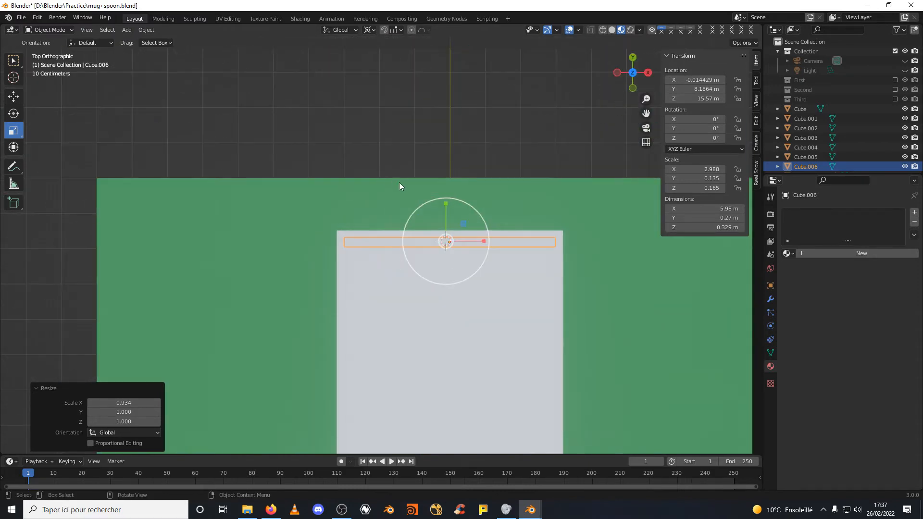
scroll(399, 186, "down", 3)
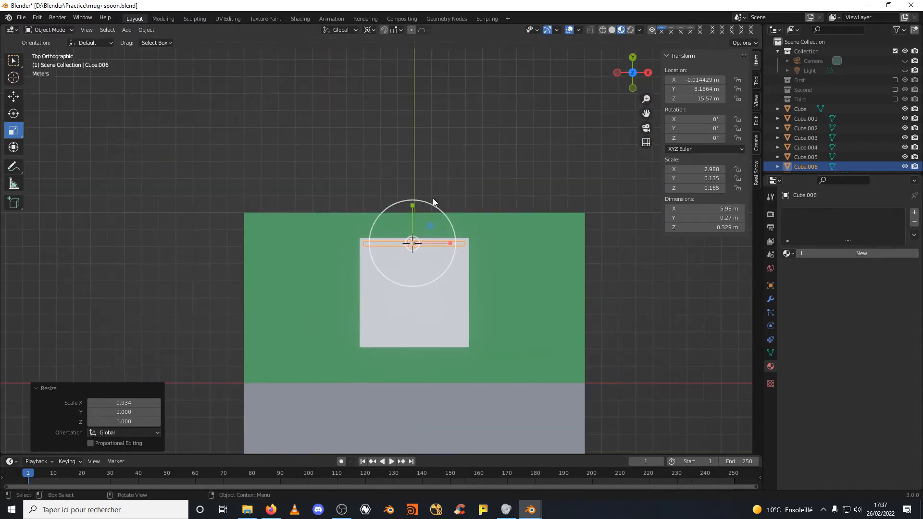
left_click(639, 30)
left_click(612, 30)
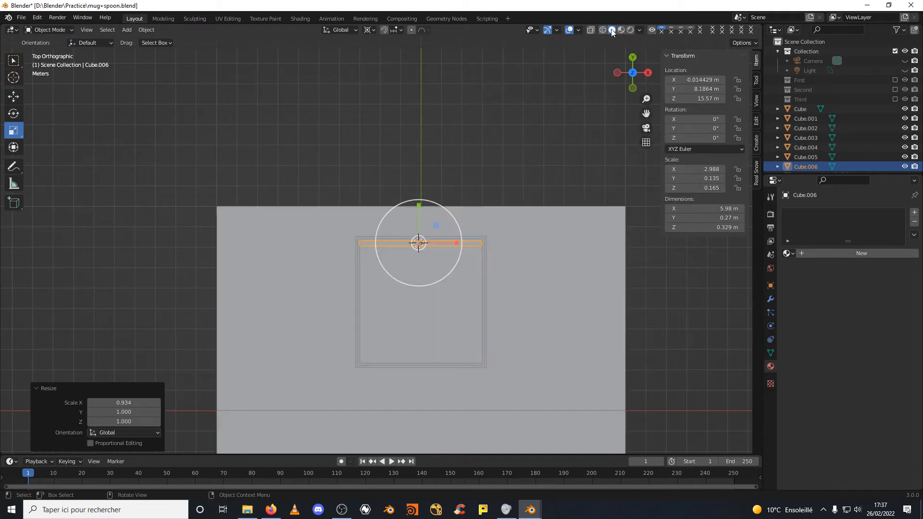
left_click(638, 30)
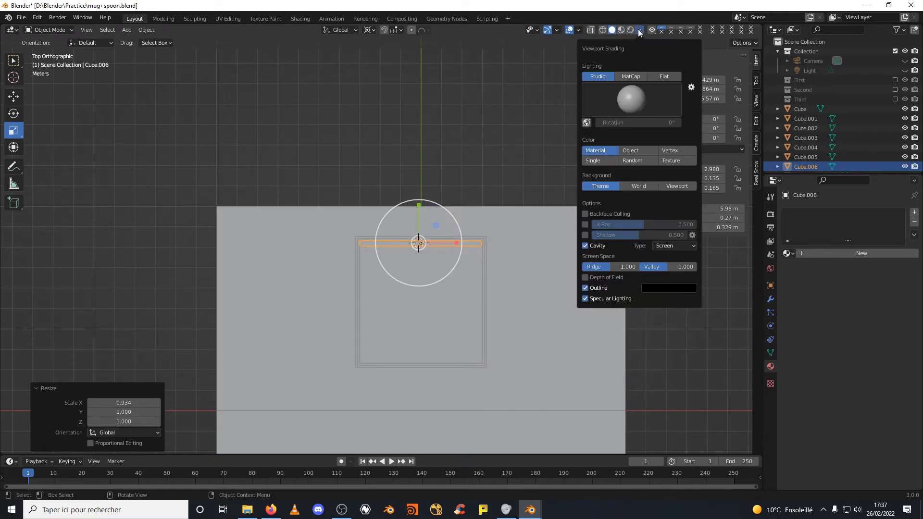
left_click(463, 171)
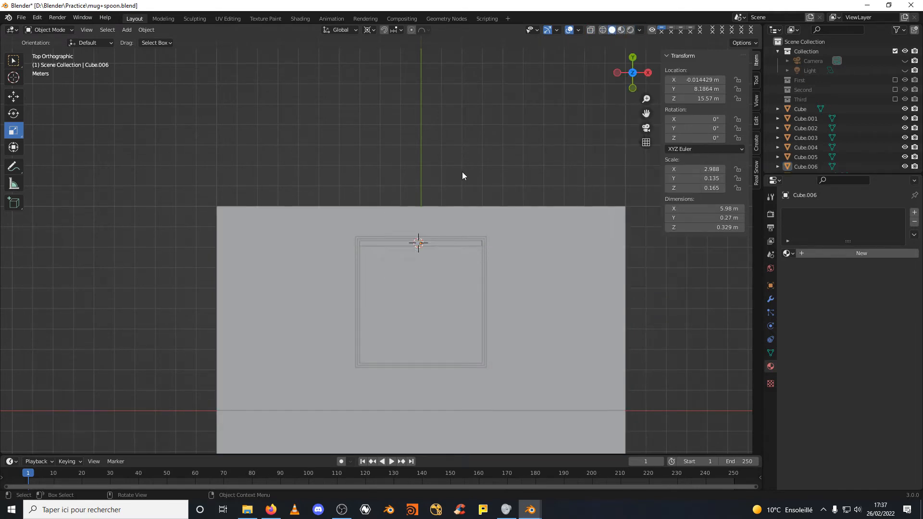
scroll(447, 262, "up", 5)
scroll(469, 253, "down", 3)
middle_click_drag(481, 277, 422, 189, "shift")
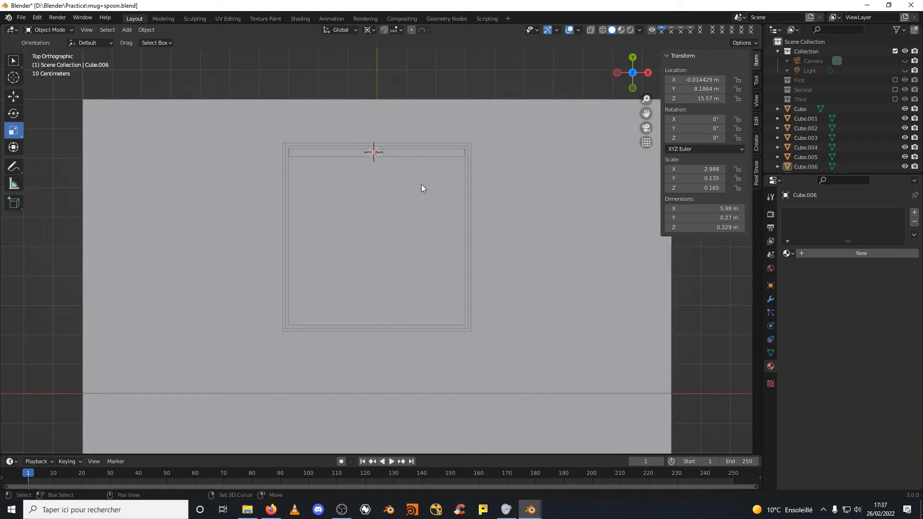
Duplicate the roof bar and move the copy 5.7 m along -Y to the opposite roof edge.
left_click(402, 153)
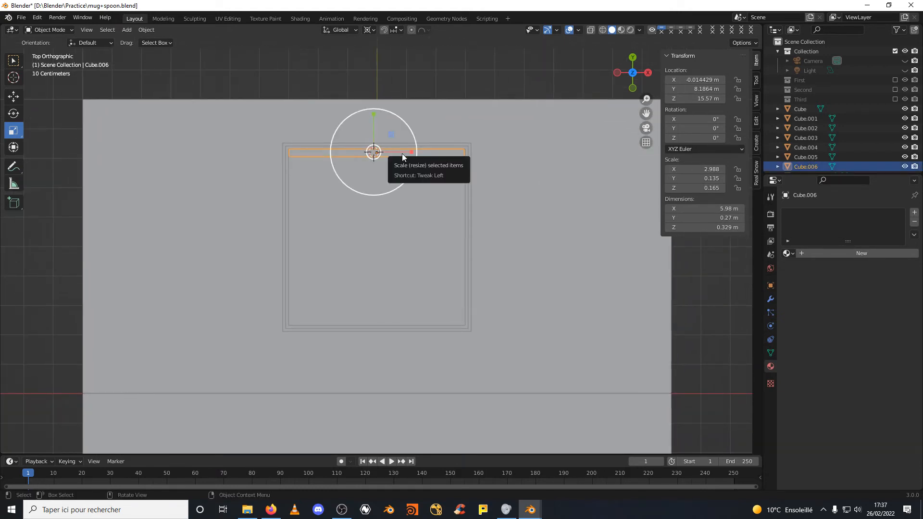
key("shift+d")
key("Escape")
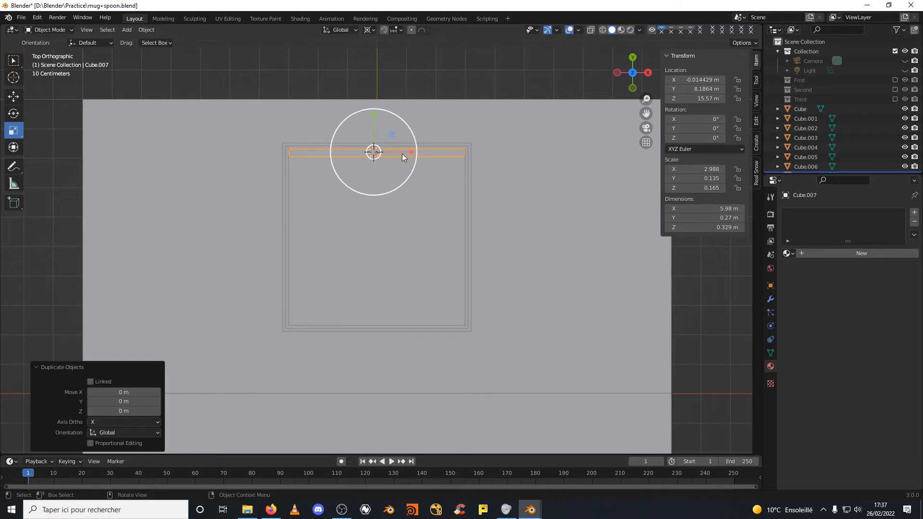
left_click(13, 96)
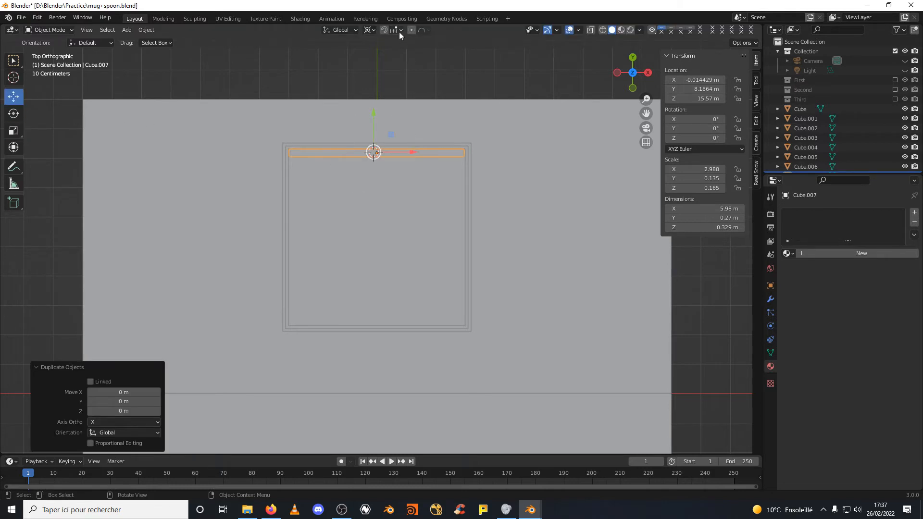
left_click_drag(374, 114, 385, 285)
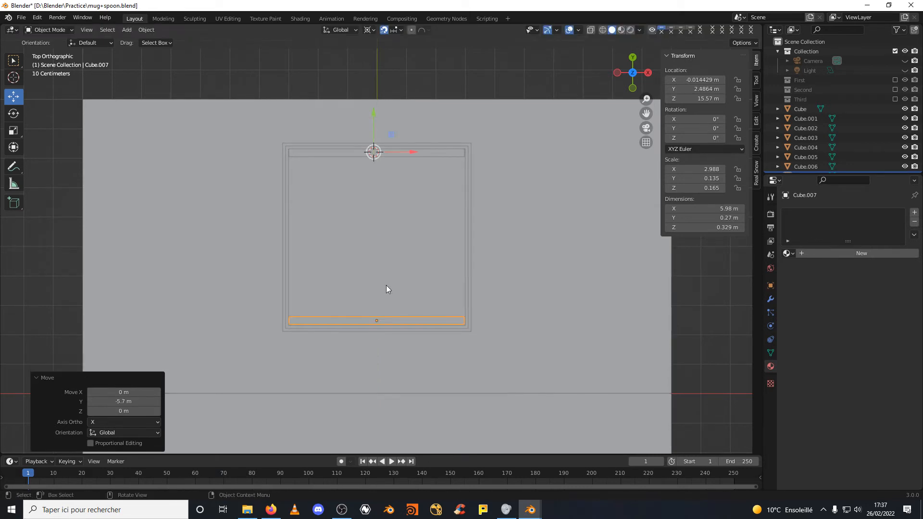
Duplicate both roof bars together and rotate the copies 90° about the global Z axis.
left_click(404, 154, "shift")
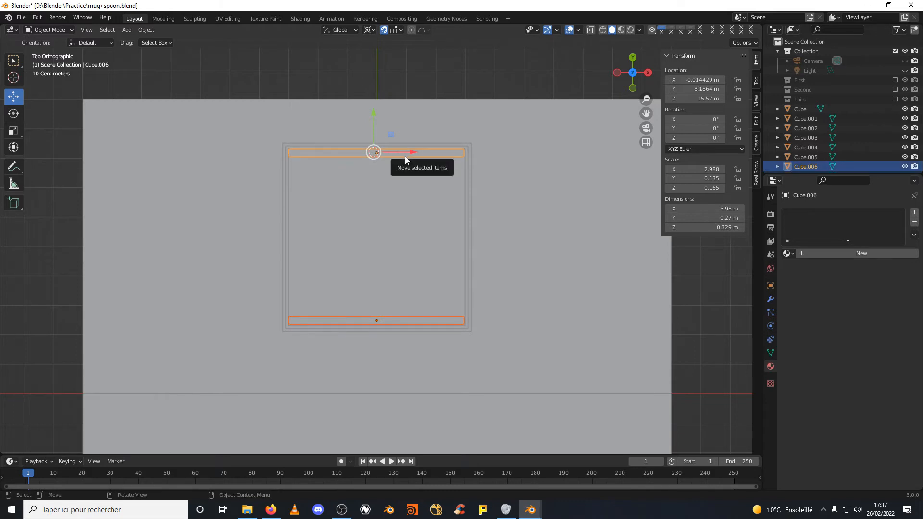
key("shift+d")
key("Escape")
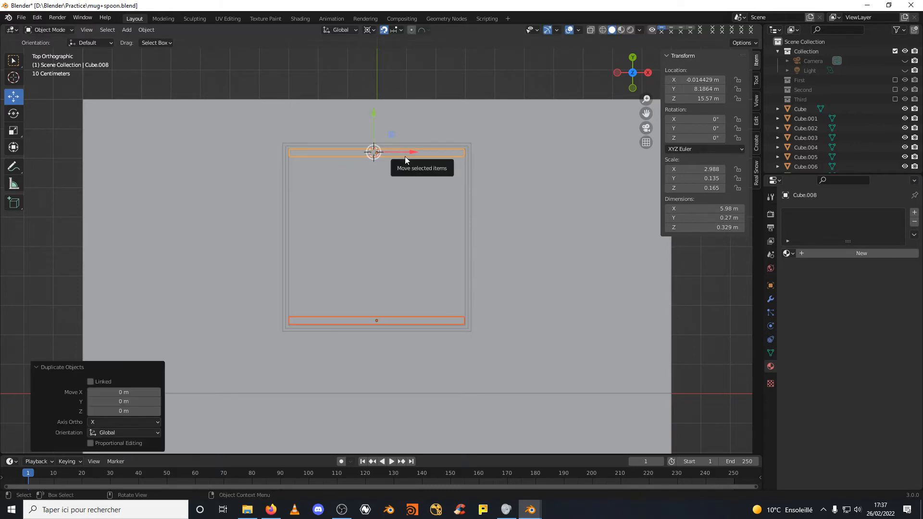
key("r")
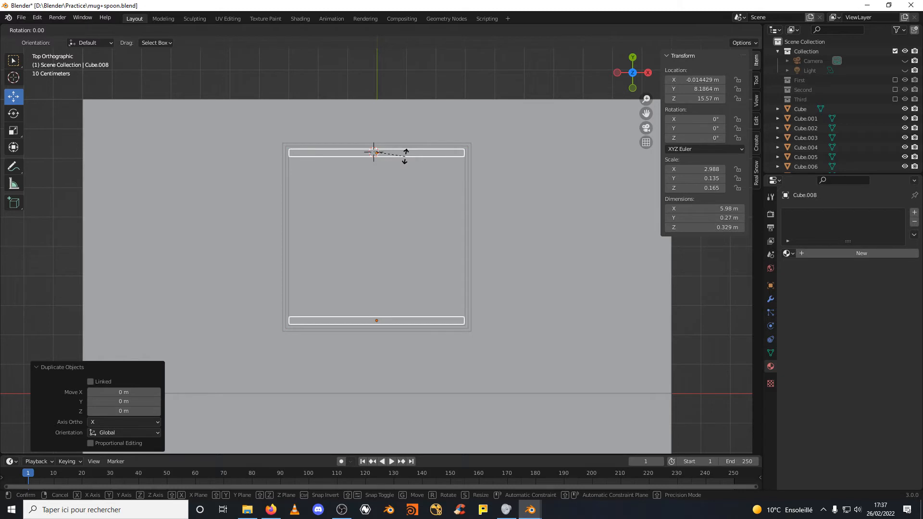
type("z")
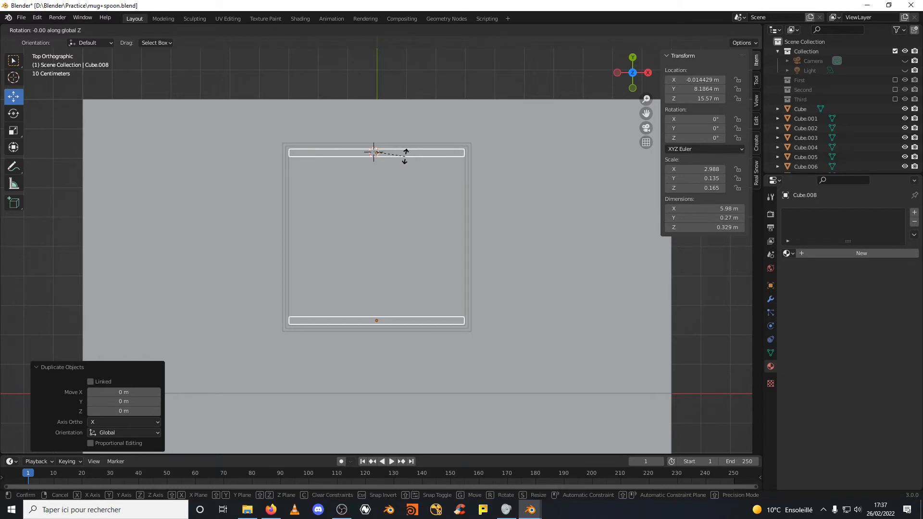
type("90")
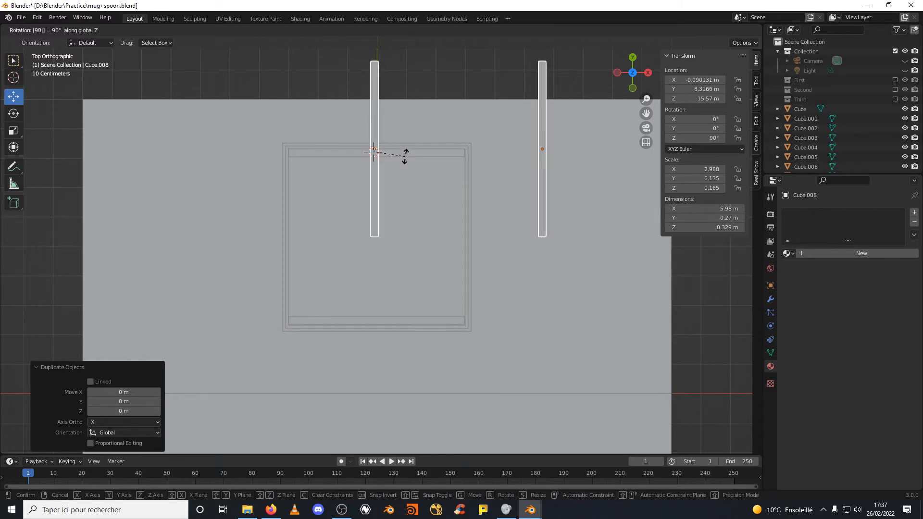
key("Return")
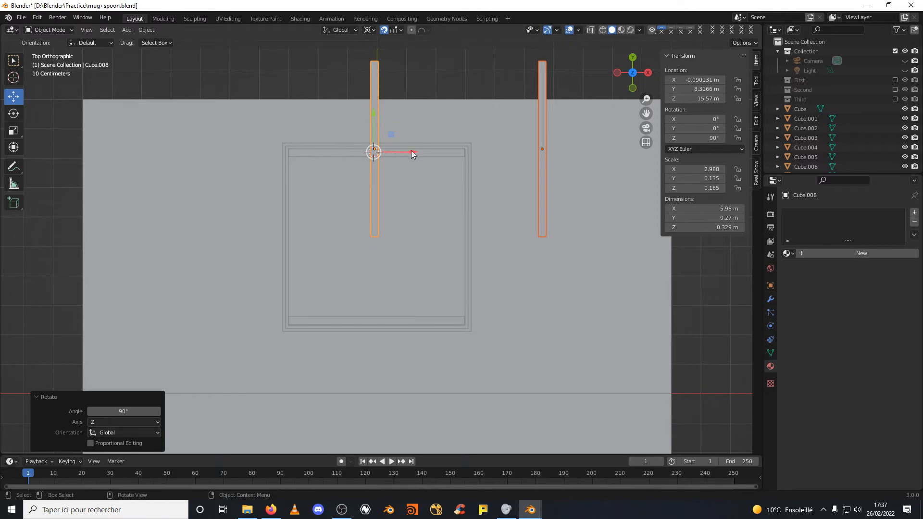
Move the rotated bars onto the roof's two X edges and shorten them to about 5.49 m between the first two bars.
left_click_drag(411, 153, 326, 164)
left_click_drag(373, 114, 374, 211)
left_click(13, 130)
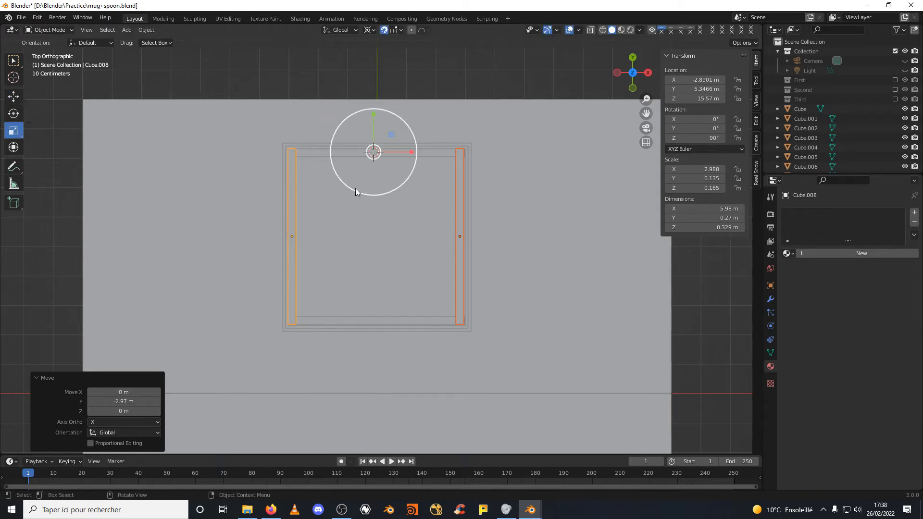
left_click_drag(374, 117, 375, 122)
left_click(11, 96)
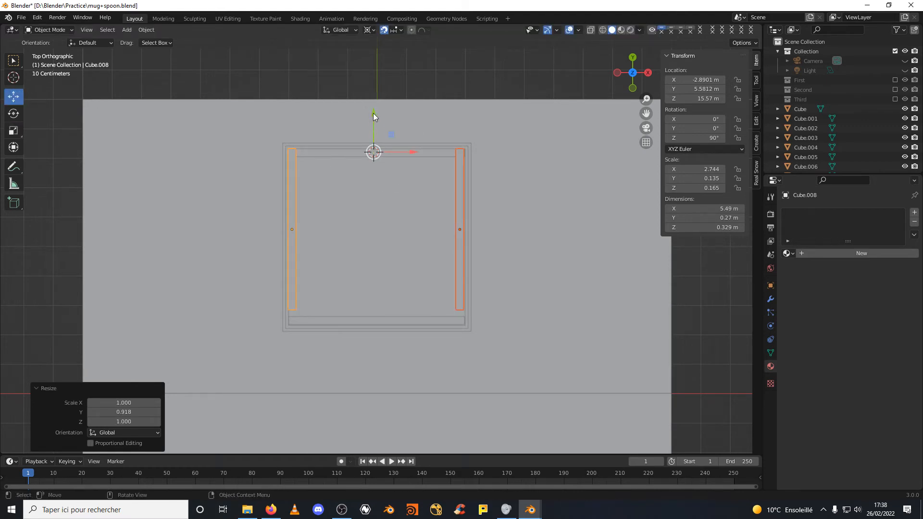
left_click_drag(373, 113, 374, 139)
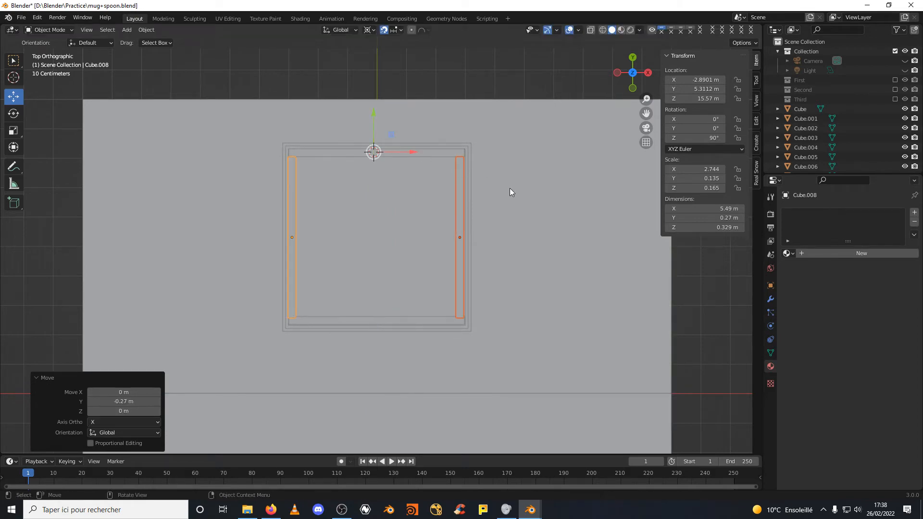
Shorten the two side bars to about 5.37 m and, with snapping off, shift them about 0.03 m along -Y to fit the corners.
middle_click_drag(509, 188, 466, 152)
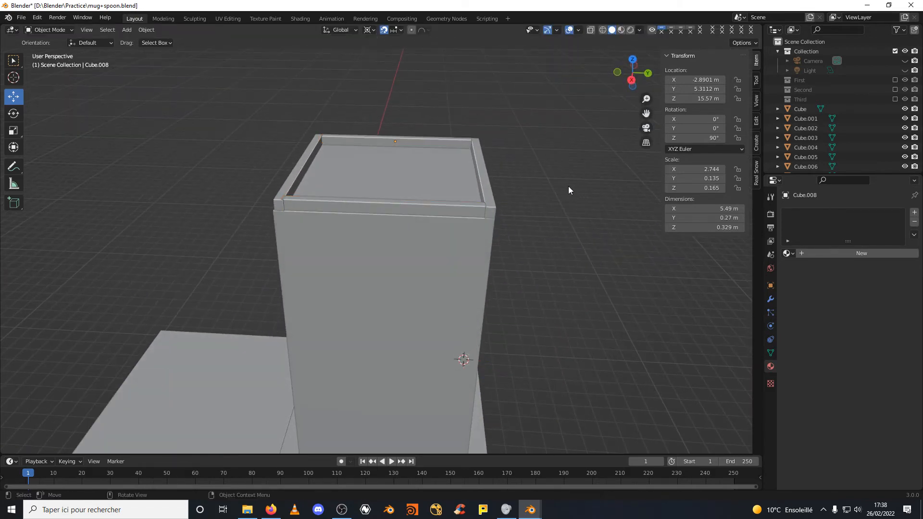
mouse_move(568, 187)
middle_mouse_down()
mouse_move(542, 177)
mouse_move(570, 187)
middle_mouse_up()
scroll(568, 192, "up", 2)
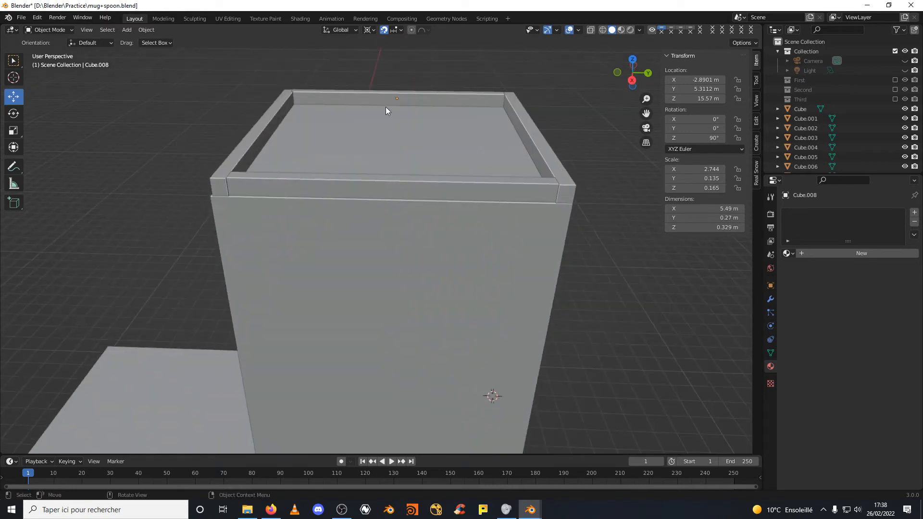
middle_click_drag(386, 111, 409, 148)
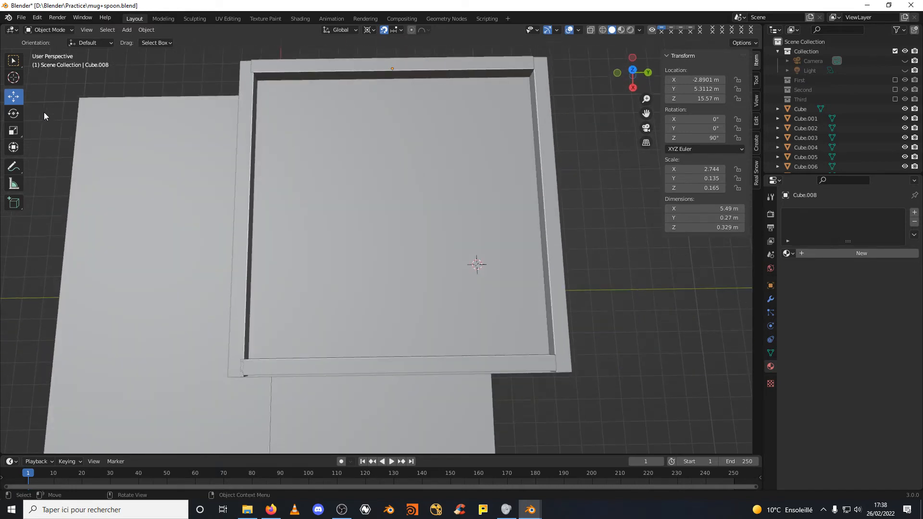
left_click(13, 130)
scroll(567, 143, "down", 4)
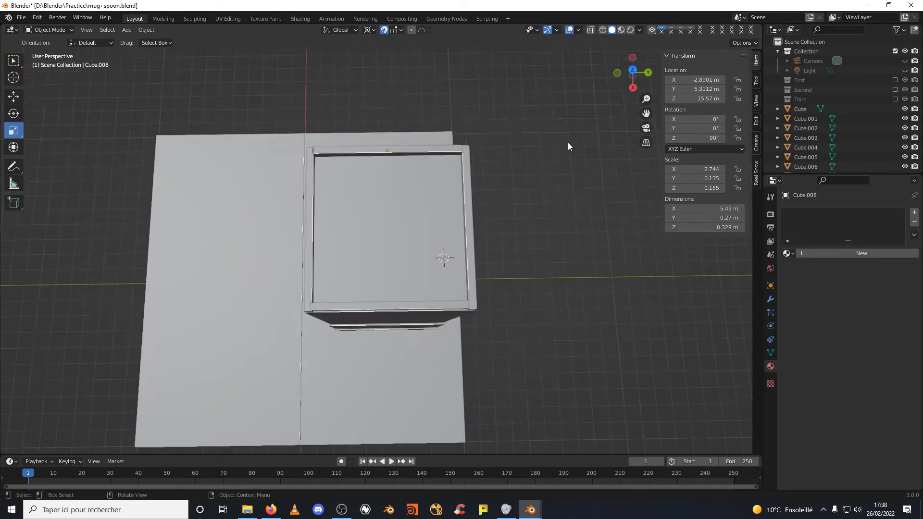
left_click(633, 72)
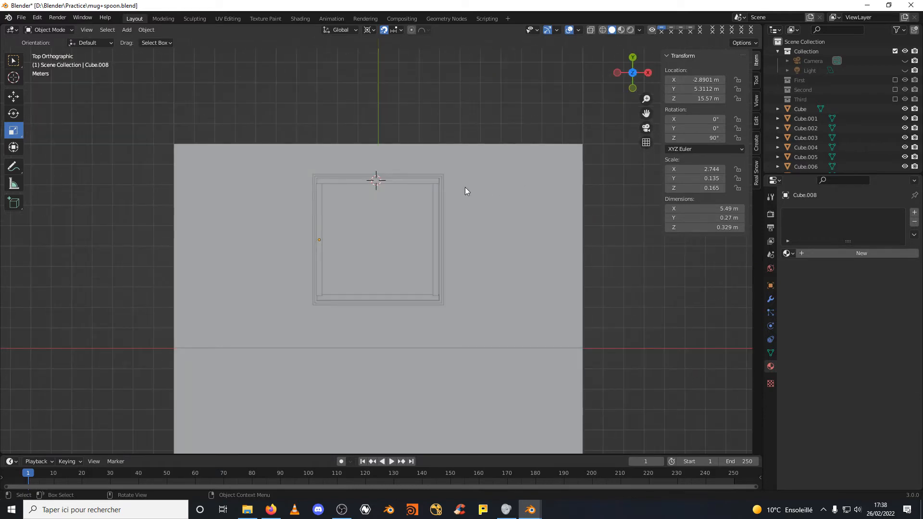
left_click(14, 131)
scroll(337, 163, "up", 2)
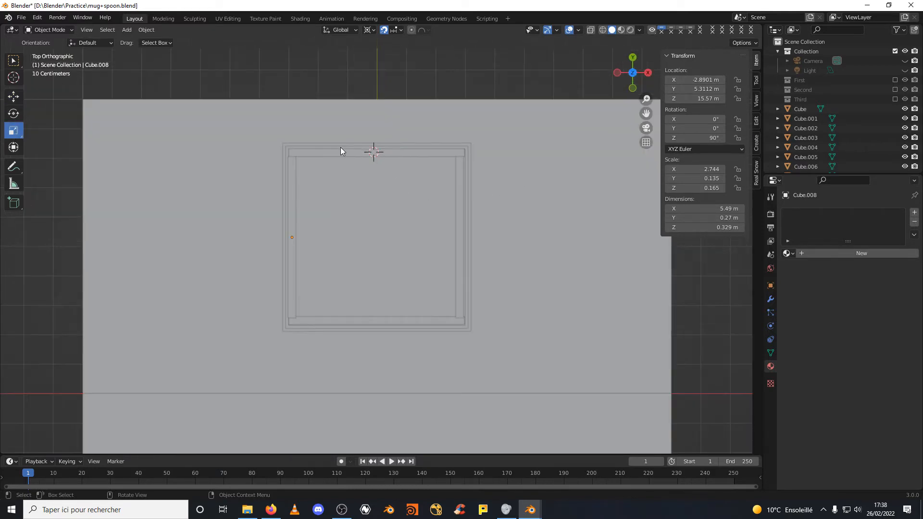
left_click(292, 198)
left_click(461, 206, "shift")
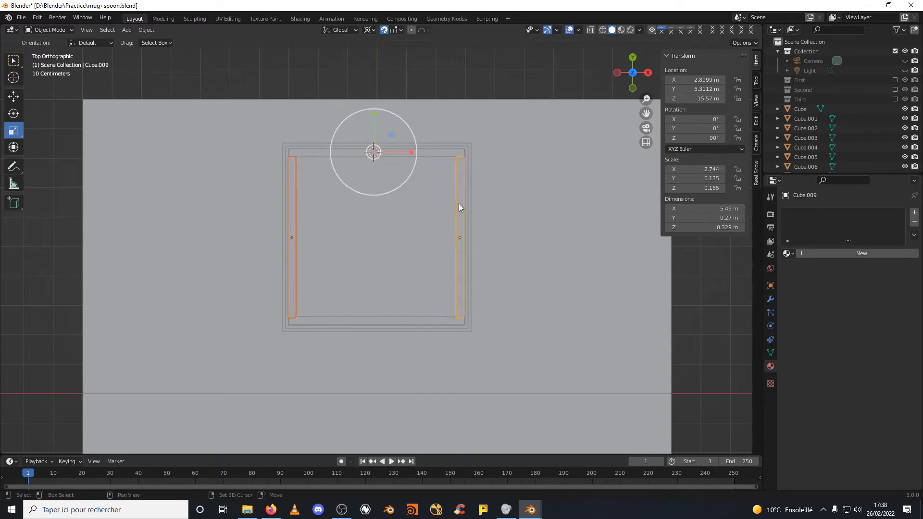
left_click_drag(374, 116, 375, 116)
left_click(15, 93)
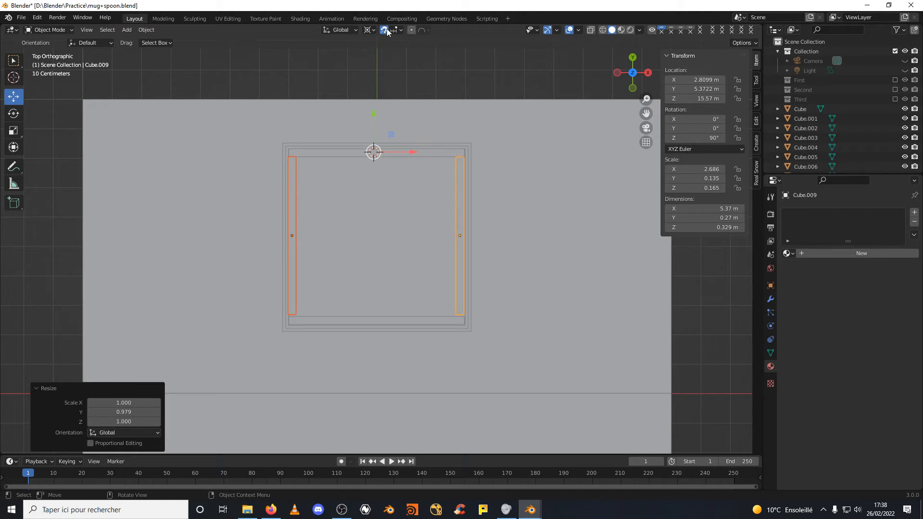
left_click_drag(375, 113, 375, 111)
Examine the parapet and the whole tower in perspective, and frame the tower's upper part in front view.
middle_click_drag(524, 134, 383, 281)
scroll(393, 253, "up", 1)
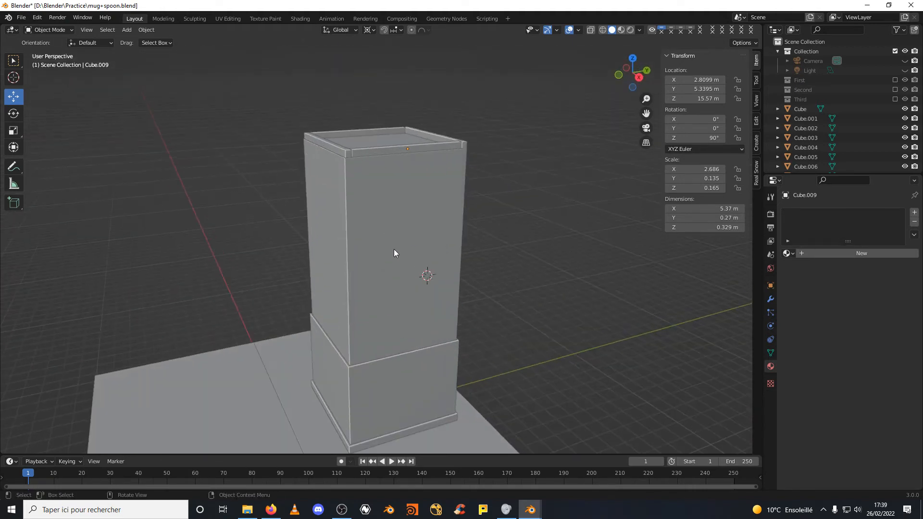
left_click(358, 151)
left_click(355, 147)
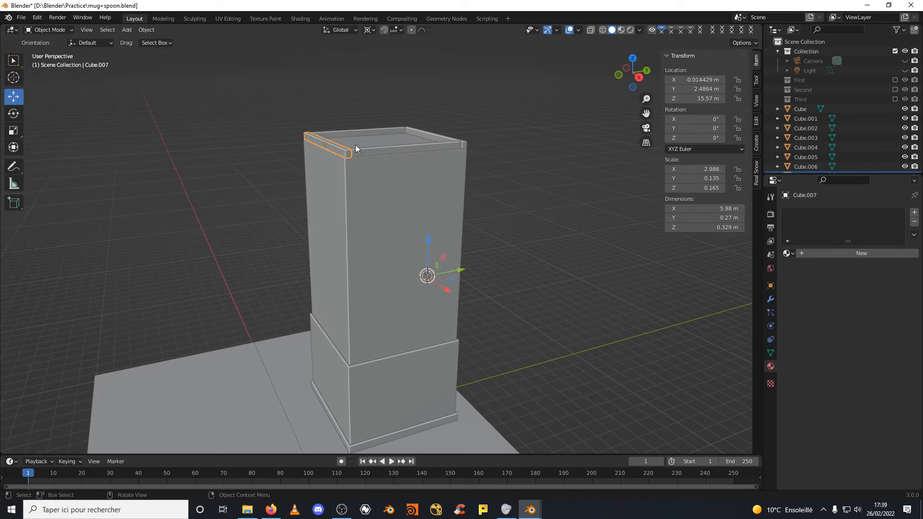
scroll(437, 224, "down", 3)
middle_click_drag(382, 307, 428, 302, "shift")
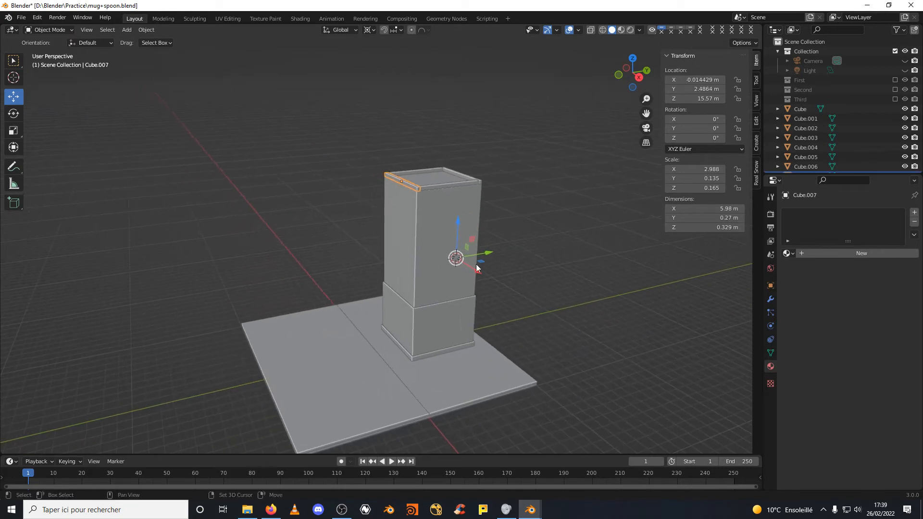
left_click(620, 75)
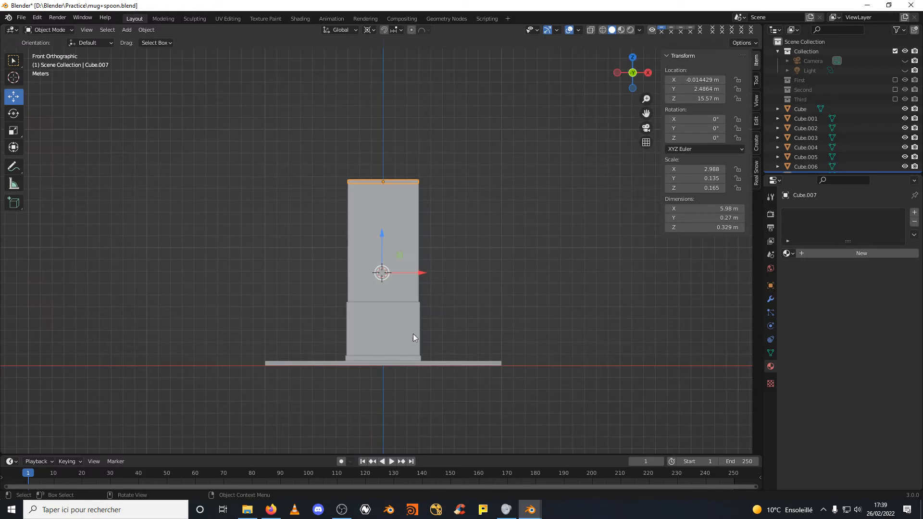
scroll(413, 334, "up", 2)
middle_click_drag(413, 333, 397, 208, "shift")
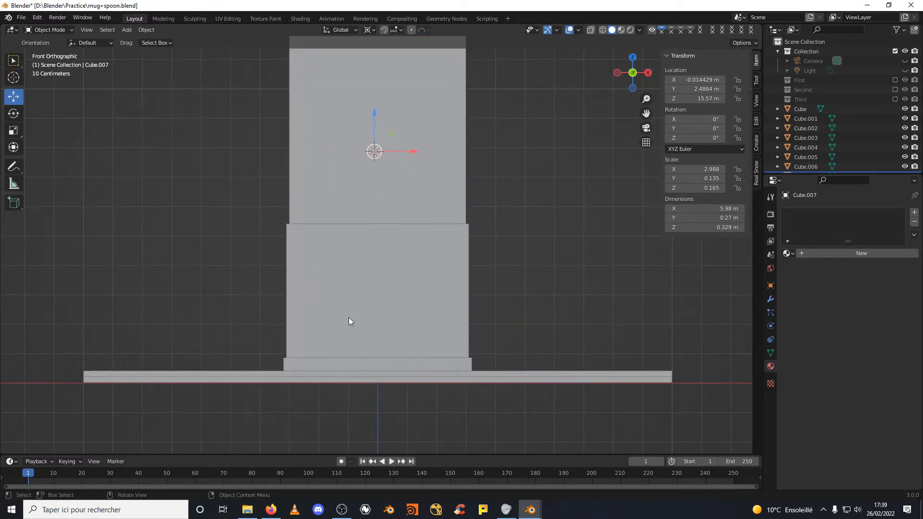
middle_click_drag(354, 249, 395, 417, "shift")
scroll(368, 189, "up", 5)
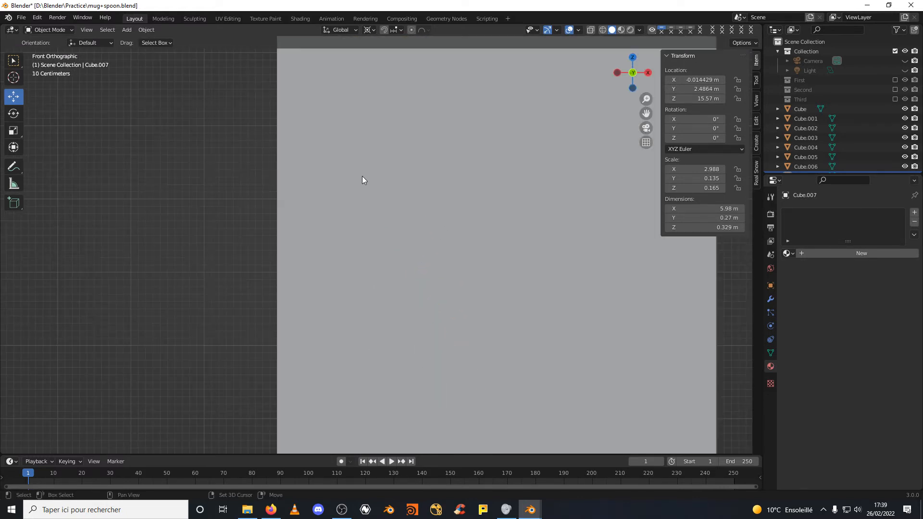
scroll(368, 198, "down", 4)
middle_click_drag(362, 176, 354, 206, "shift")
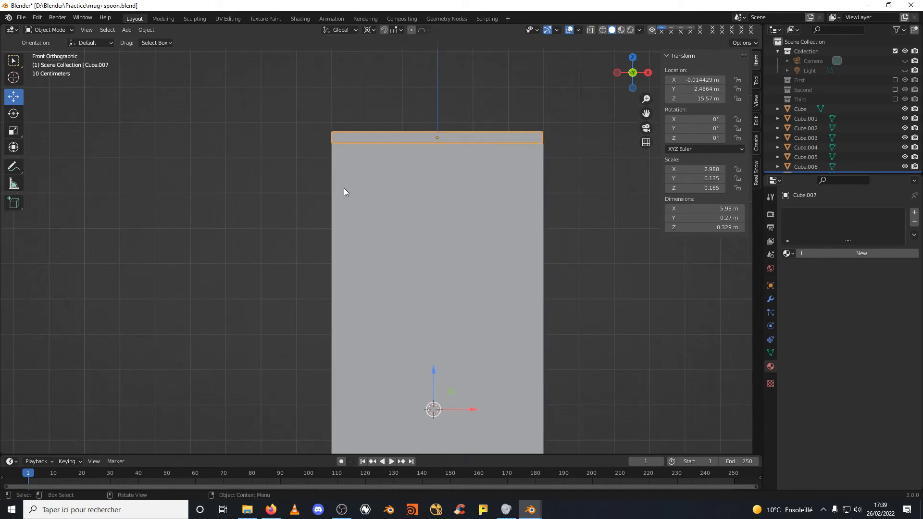
Place the 3D cursor on the tower's front face near its upper -X corner and add a 2 m cube there.
left_click(344, 188)
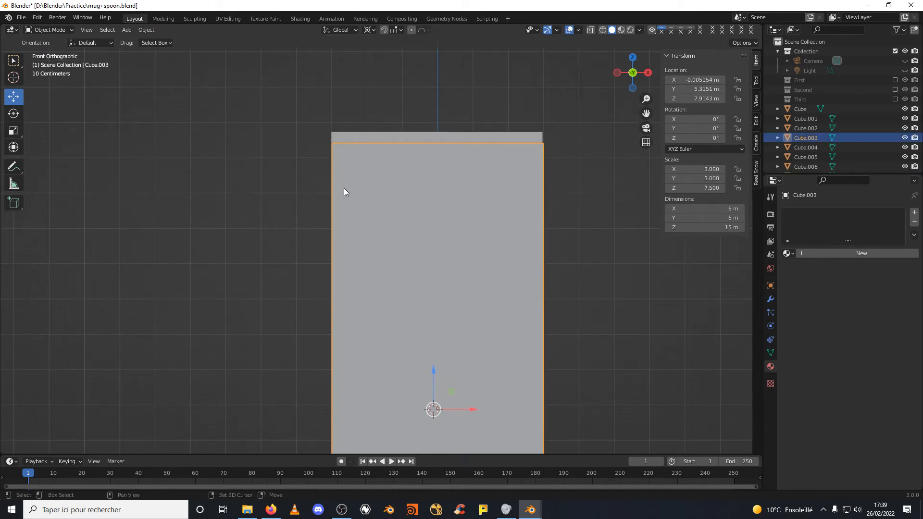
key("shift+s")
right_click(345, 188, "shift")
key("shift+a")
mouse_move(344, 188)
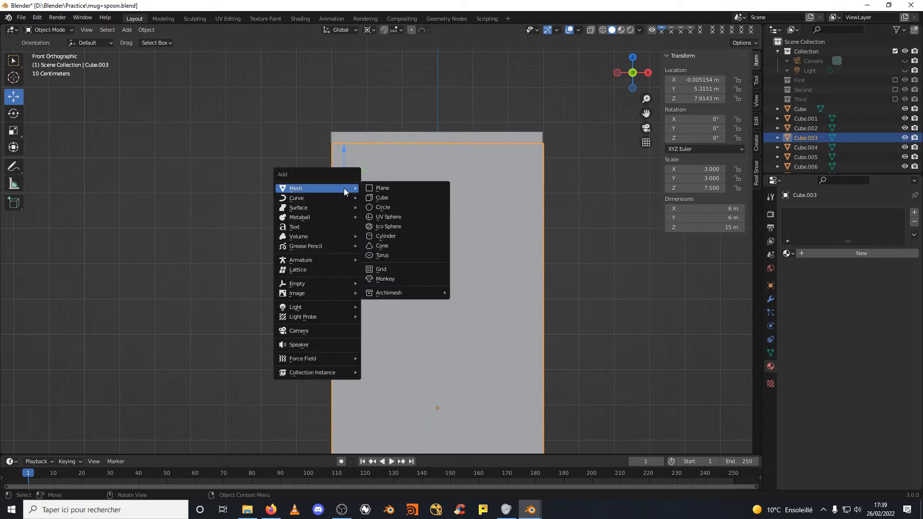
left_click(399, 199)
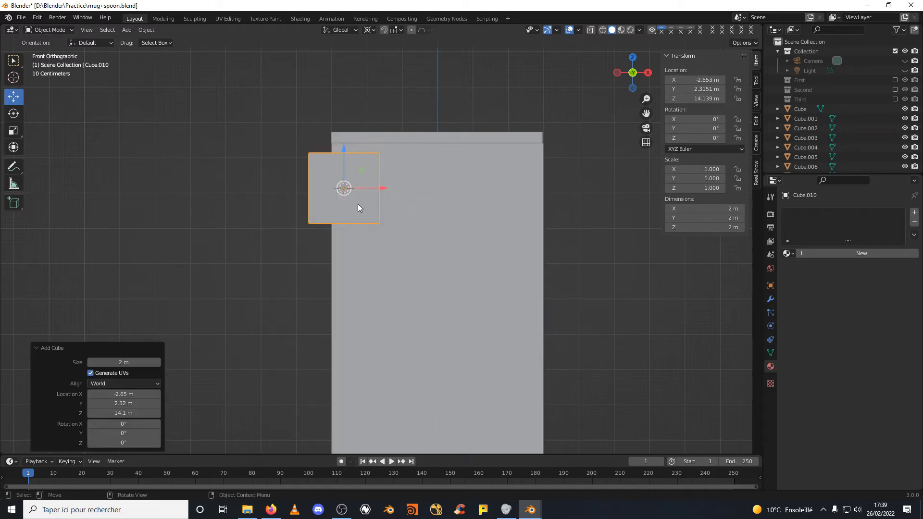
middle_click_drag(358, 204, 425, 231)
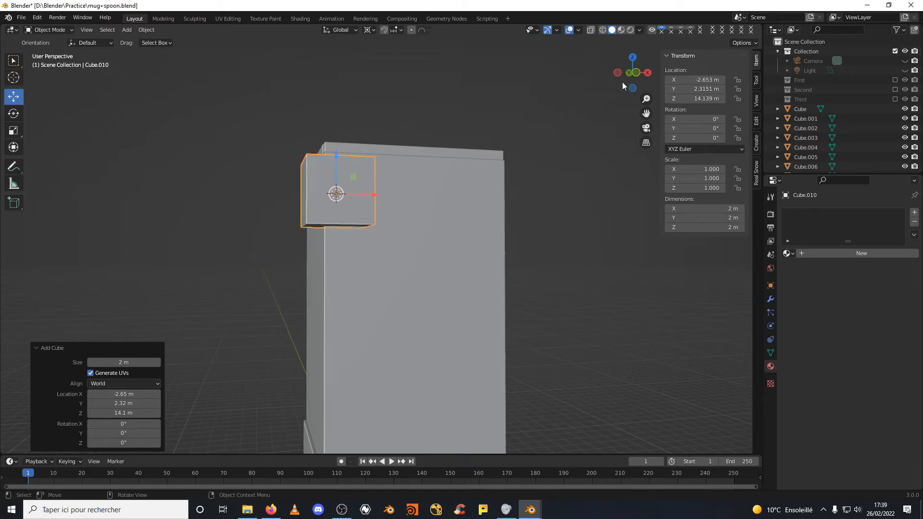
left_click(638, 75)
Narrow the new cube to about 0.31 m in X and place it near the front face's upper -X corner at about Z 13.88 m.
left_click(14, 130)
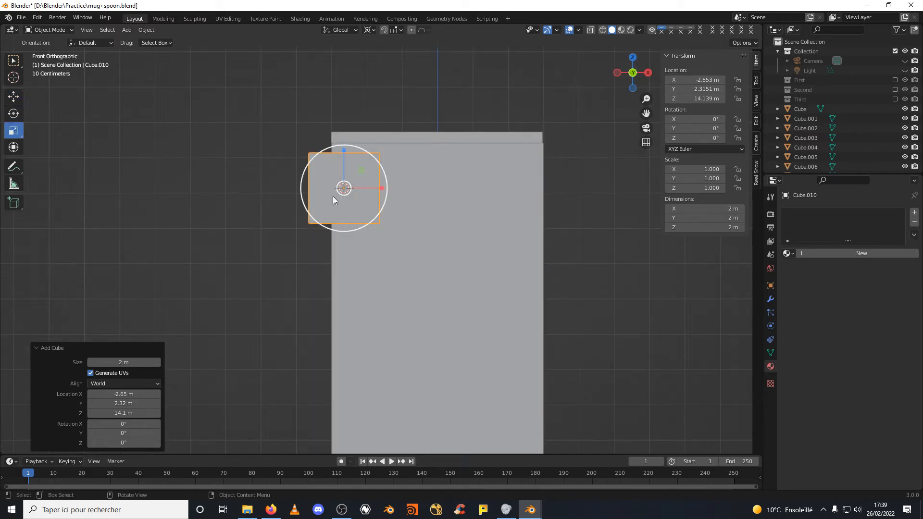
mouse_move(382, 188)
left_mouse_down()
mouse_move(353, 188)
mouse_move(391, 188)
left_mouse_up()
left_click(13, 96)
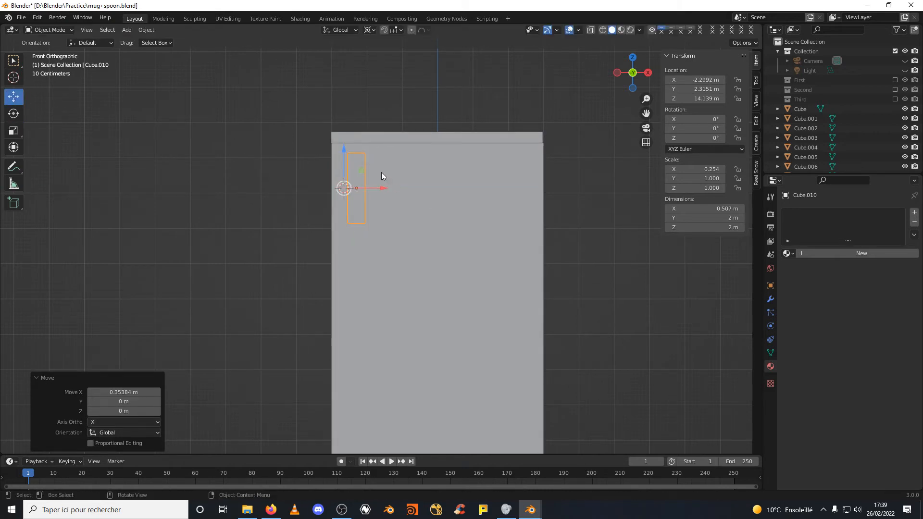
left_click_drag(346, 151, 346, 159)
left_click(13, 130)
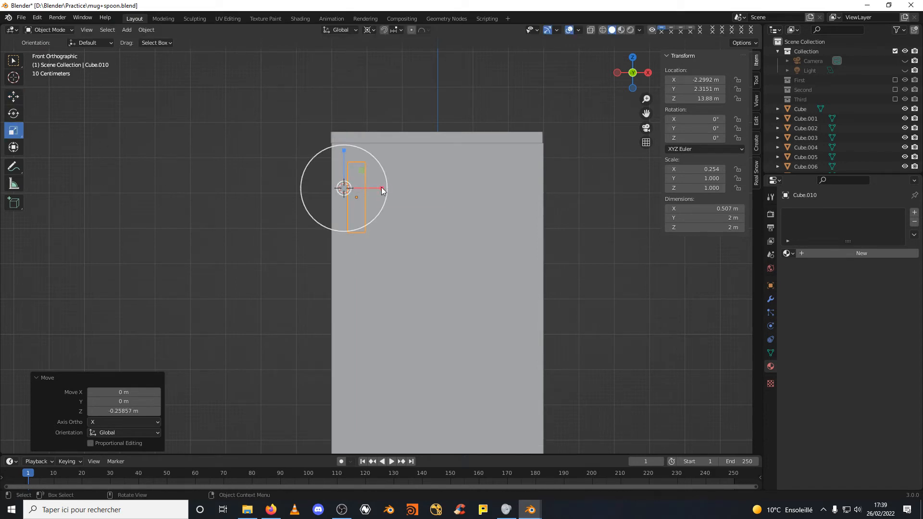
left_click_drag(381, 189, 355, 188)
Snap the 3D cursor to the bar and slim the bar to about 0.27 m in X and 0.23 m in Y.
key("shift+s")
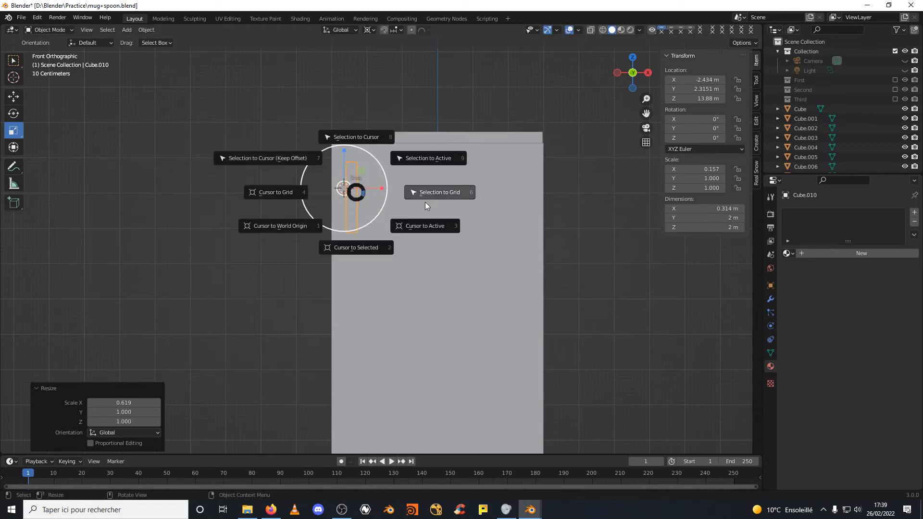
left_click(367, 248)
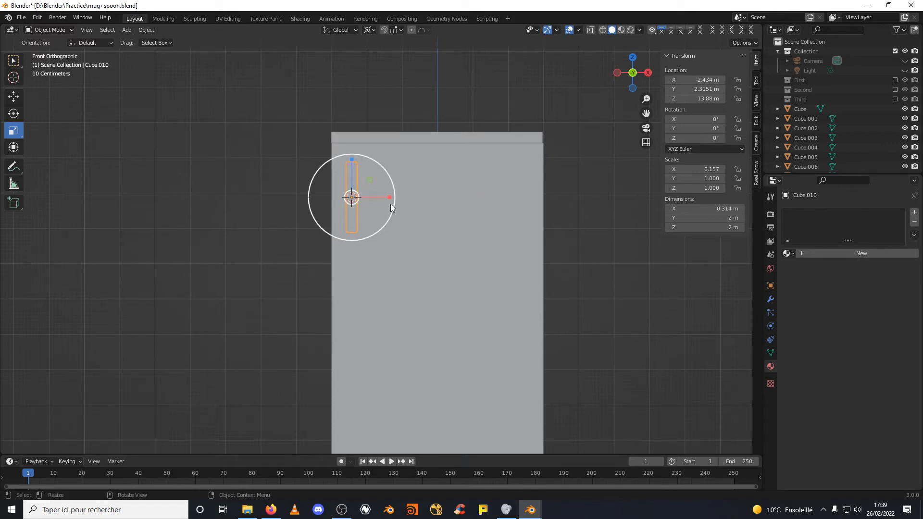
left_click_drag(389, 197, 382, 197)
middle_click_drag(187, 160, 294, 165)
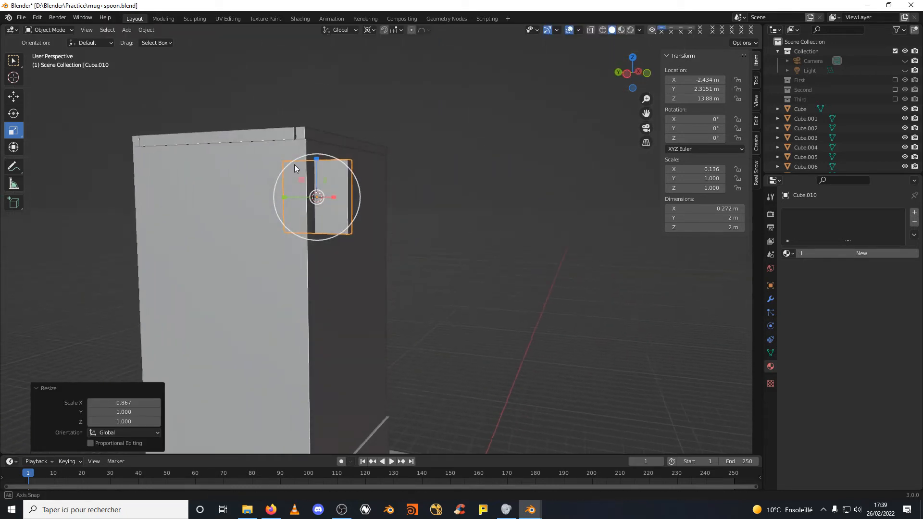
left_click_drag(284, 197, 315, 198)
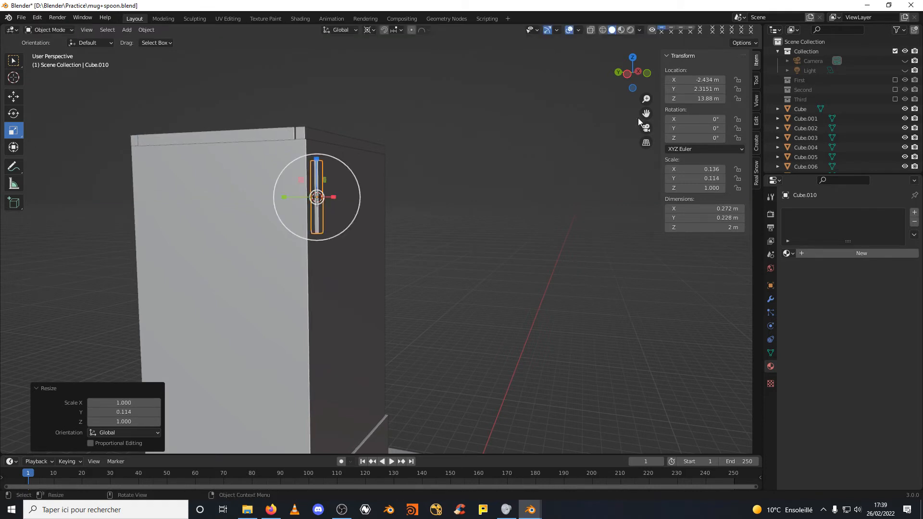
In front view, lengthen the bar to about 2.49 m in Z and lower it by about 0.34 m.
left_click(647, 75)
middle_click_drag(543, 160, 566, 183)
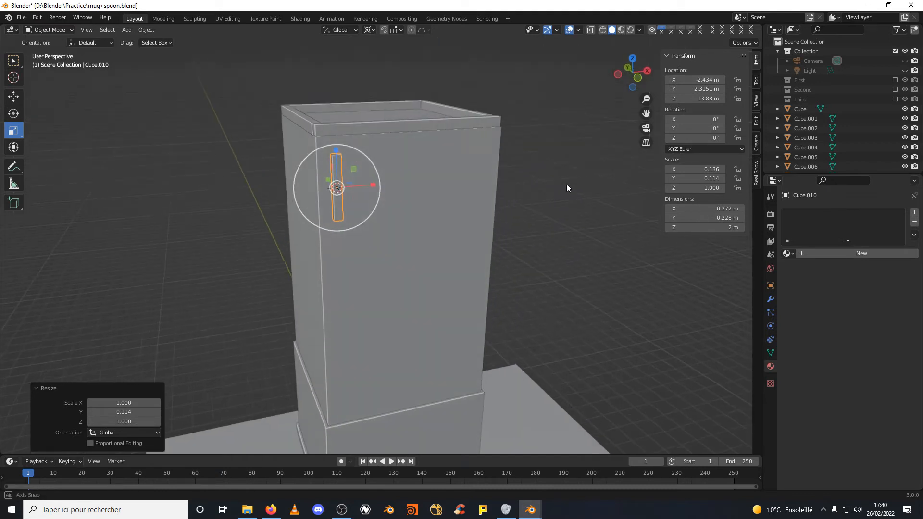
left_click(637, 78)
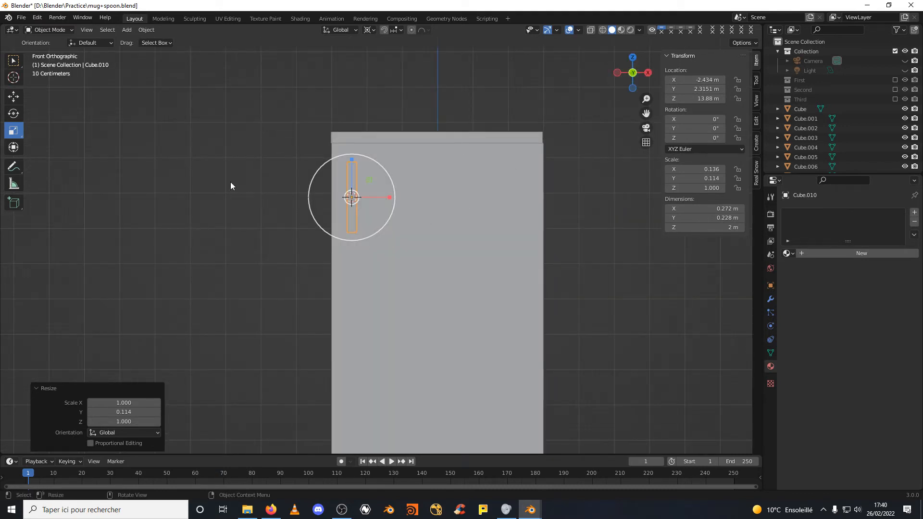
left_click_drag(352, 160, 349, 179)
left_click(18, 98)
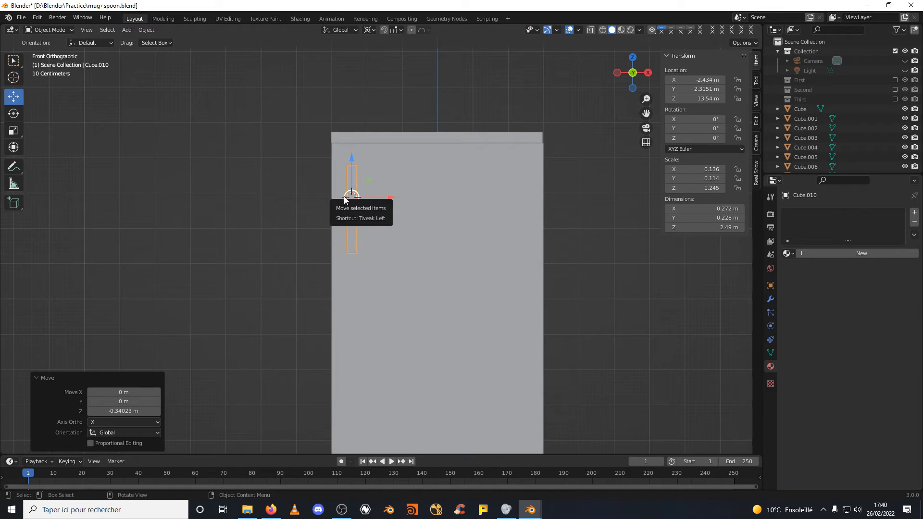
Snap the 3D cursor to the centre of the lengthened bar.
key("shift+s")
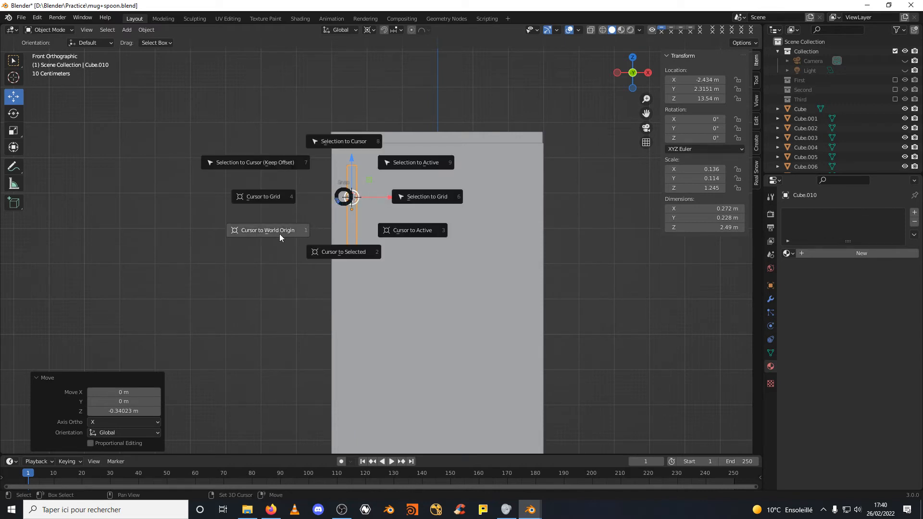
left_click(330, 253)
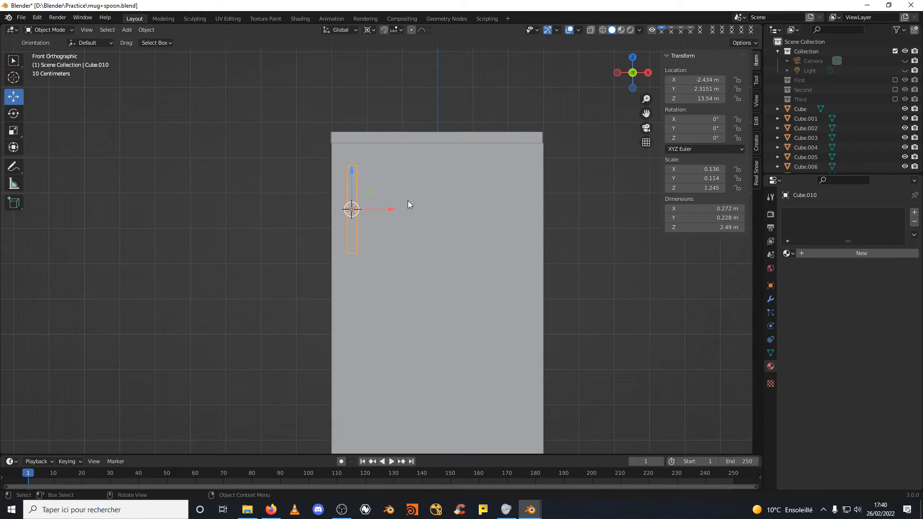
mouse_move(408, 205)
middle_mouse_down()
mouse_move(390, 218)
mouse_move(401, 217)
middle_mouse_up()
left_click(632, 75)
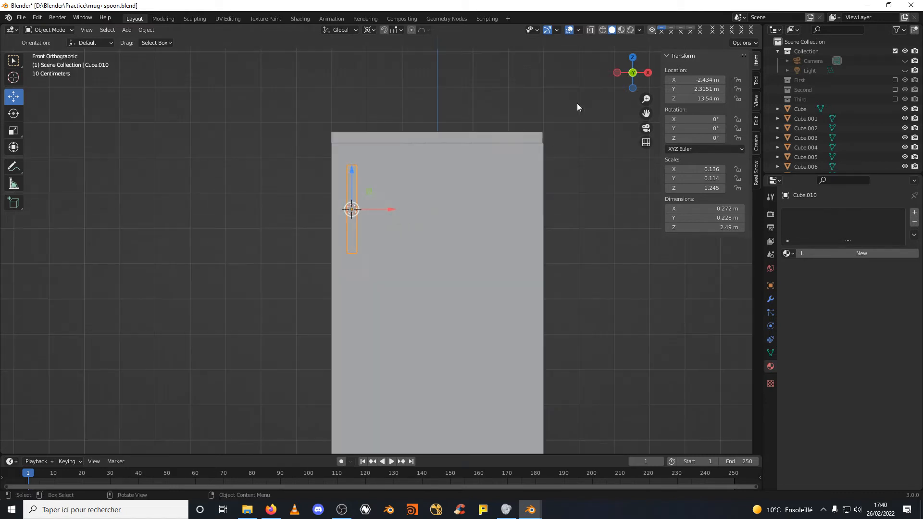
Duplicate the vertical bar and move the copy about 1.09 m along +X.
key("shift+d")
right_click(358, 249)
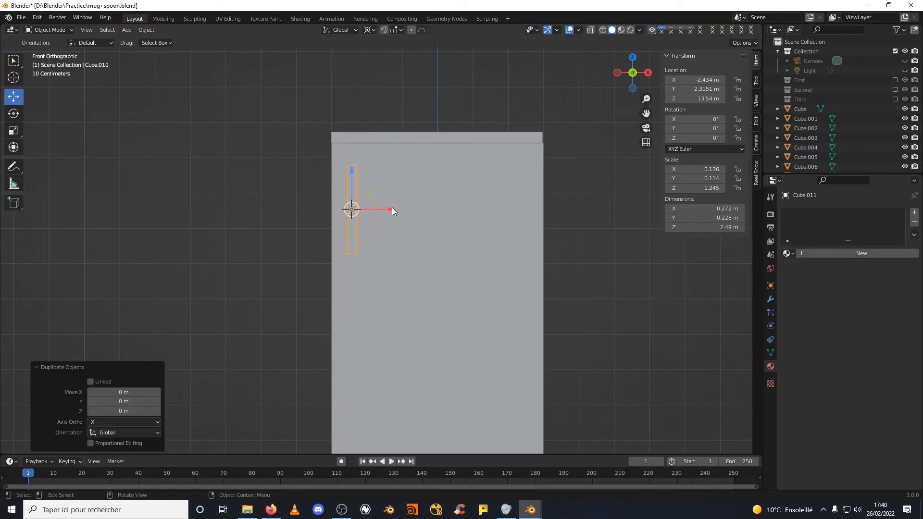
left_click_drag(392, 210, 431, 207)
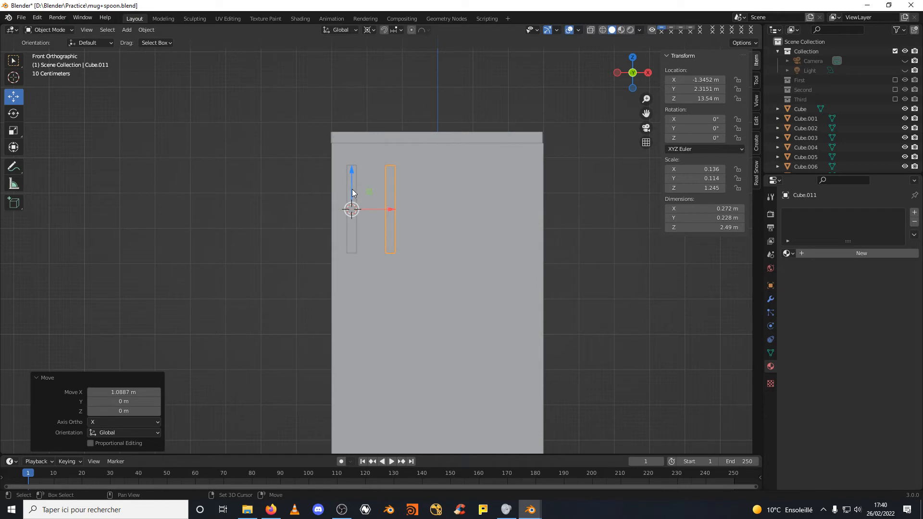
Duplicate both vertical bars together and rotate the copies 90° around the global Y axis.
left_click(352, 189, "shift")
key("shift+d")
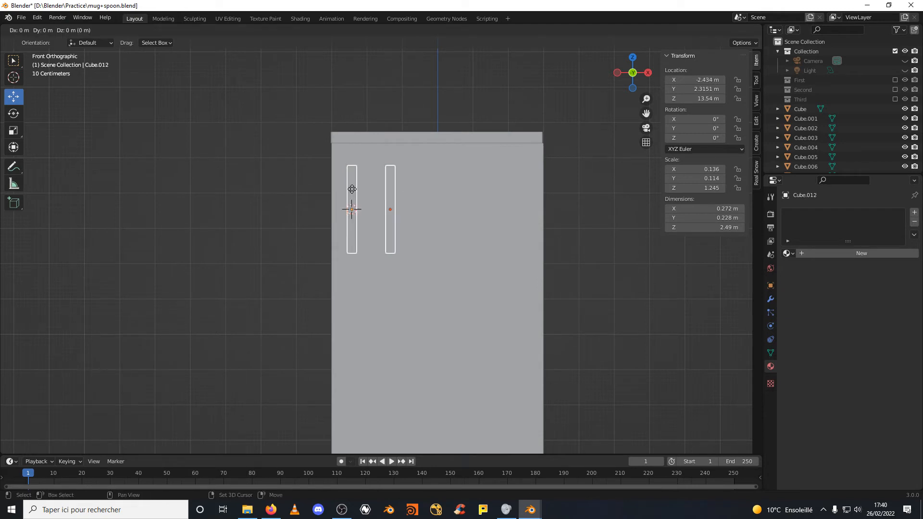
right_click(351, 189)
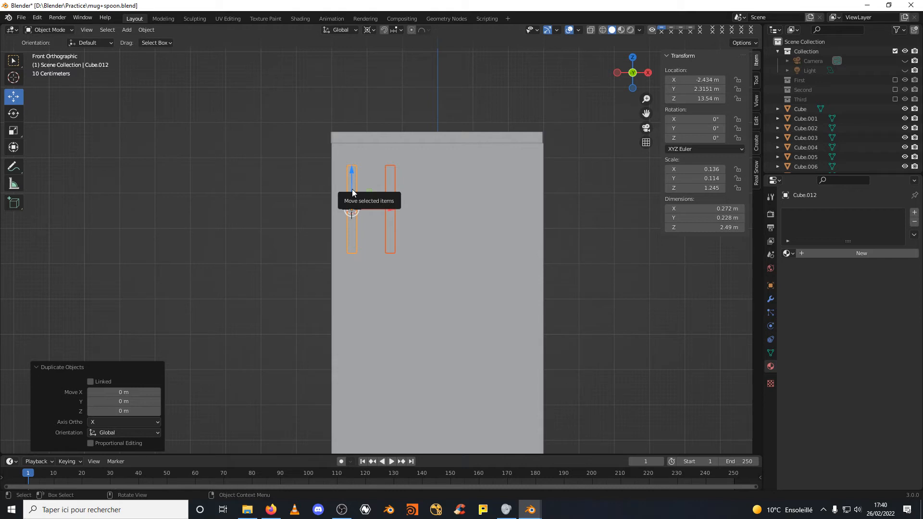
key("r")
type("y")
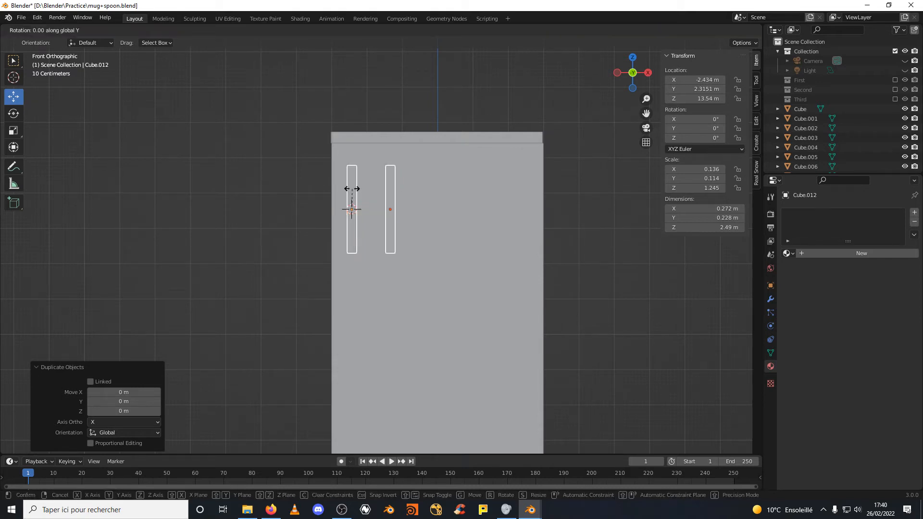
type("90")
key("Return")
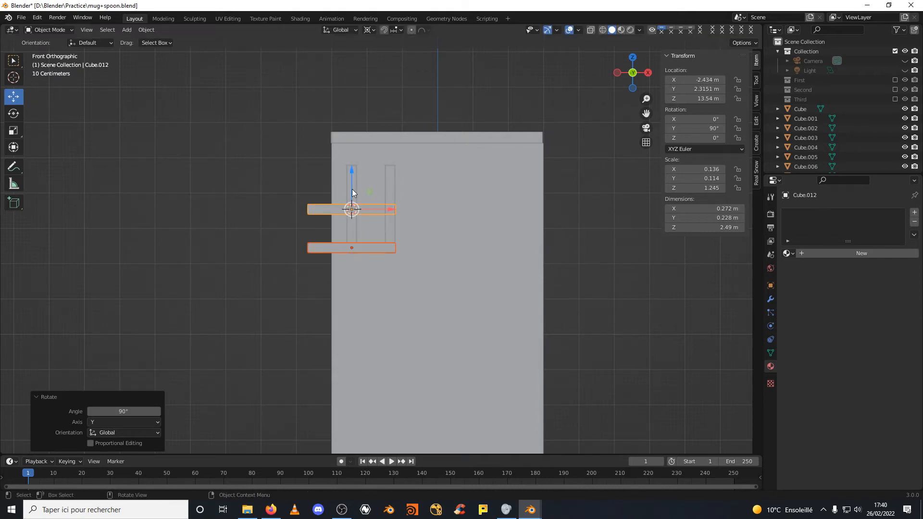
Shift the horizontal bars about 0.63 m along +X and align them with the upper and lower ends of the vertical bars.
left_click_drag(391, 213, 414, 209)
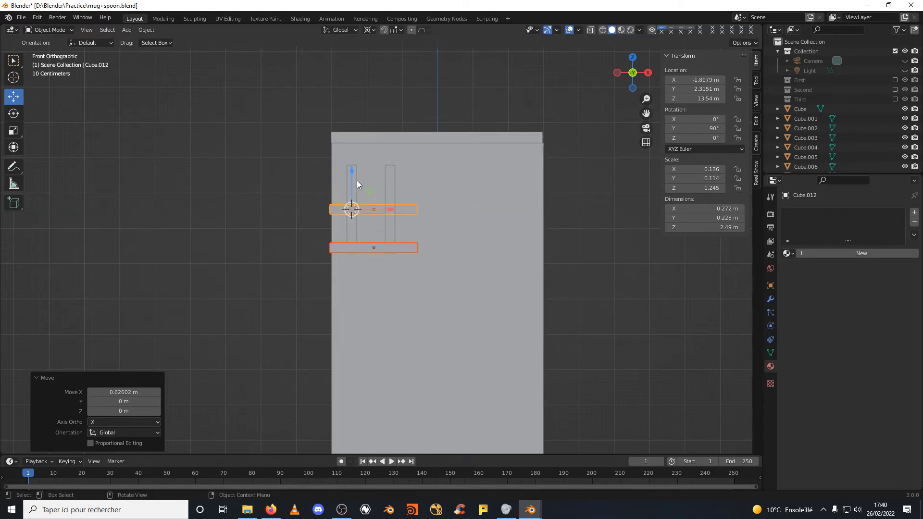
left_click_drag(352, 172, 353, 160)
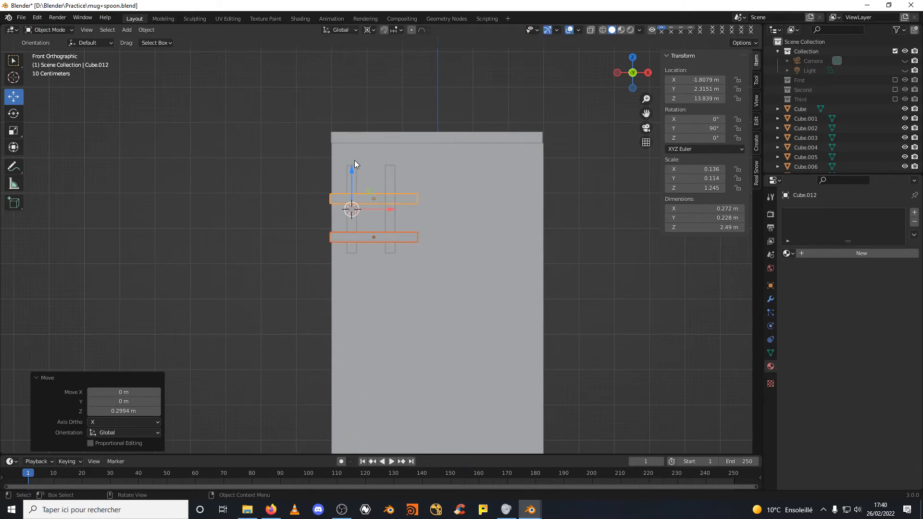
left_click(375, 198)
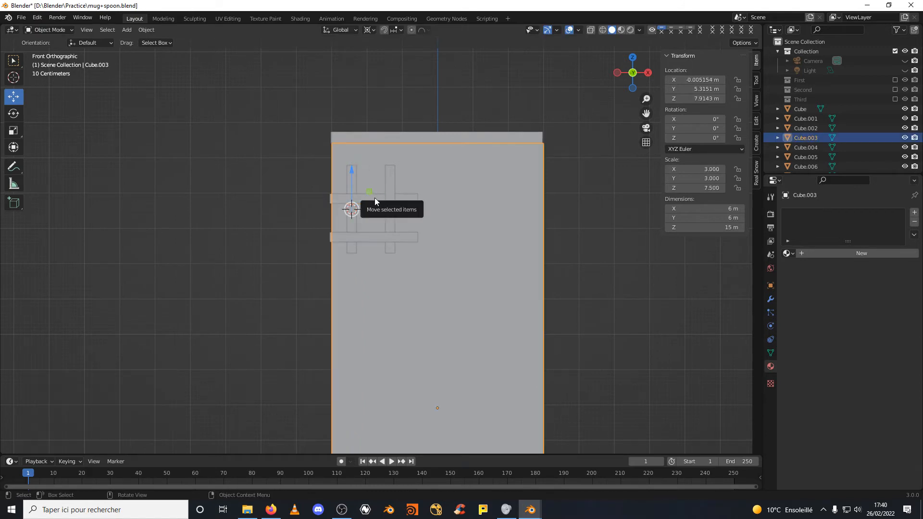
mouse_move(351, 176)
left_mouse_down()
mouse_move(354, 140)
mouse_move(356, 181)
left_mouse_up()
left_click(374, 235)
Set the transform pivot to Active Element and shorten both horizontal bars to about 0.85 m along X.
left_click(369, 30)
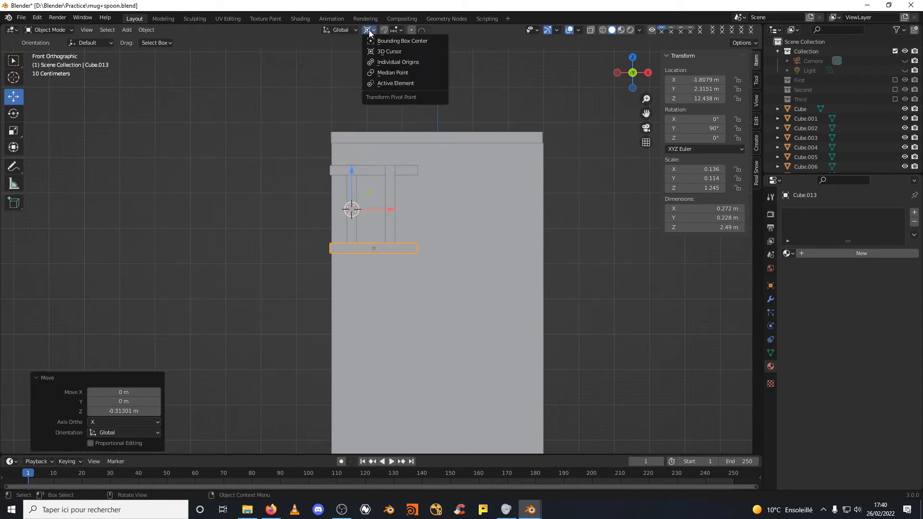
left_click(387, 83)
scroll(377, 238, "up", 3)
scroll(377, 243, "down", 2)
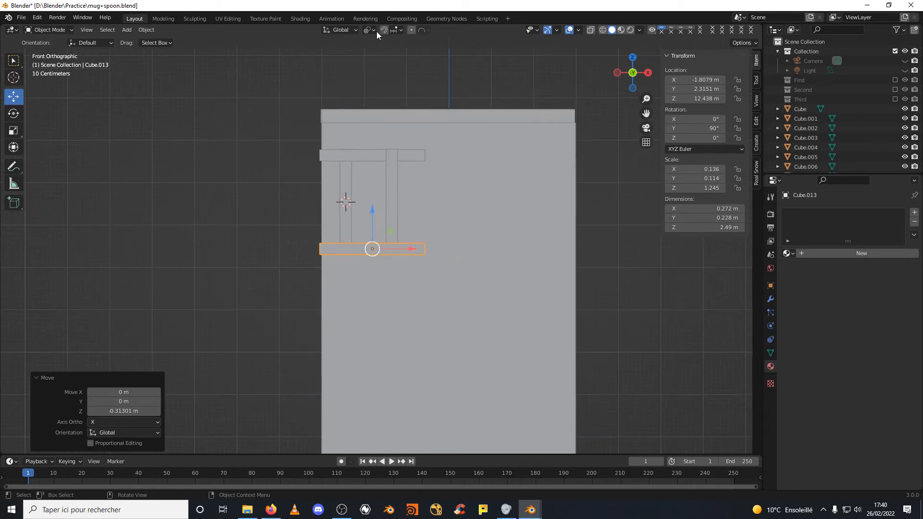
left_click(365, 157, "shift")
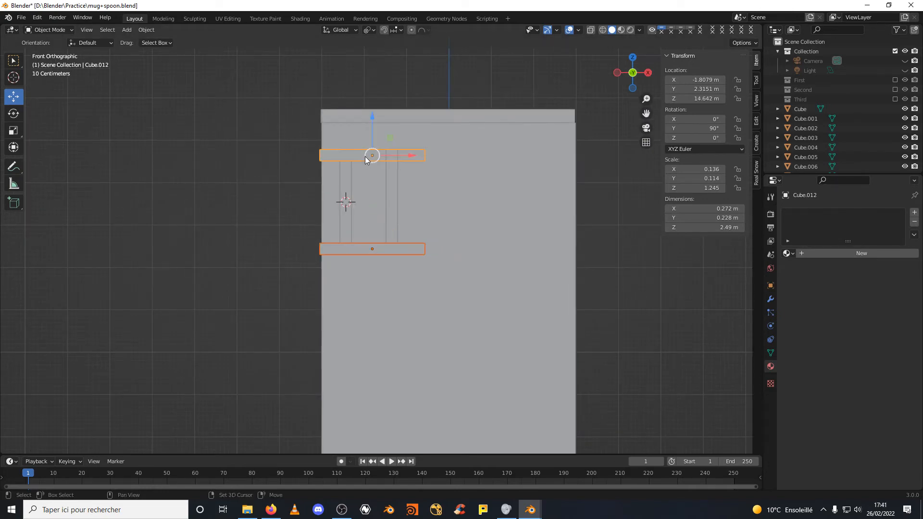
left_click(14, 131)
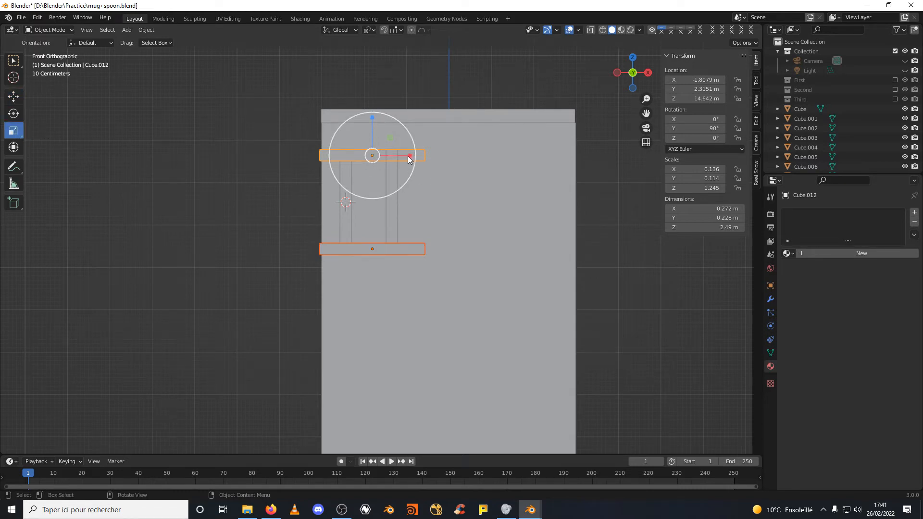
left_click_drag(408, 156, 383, 159)
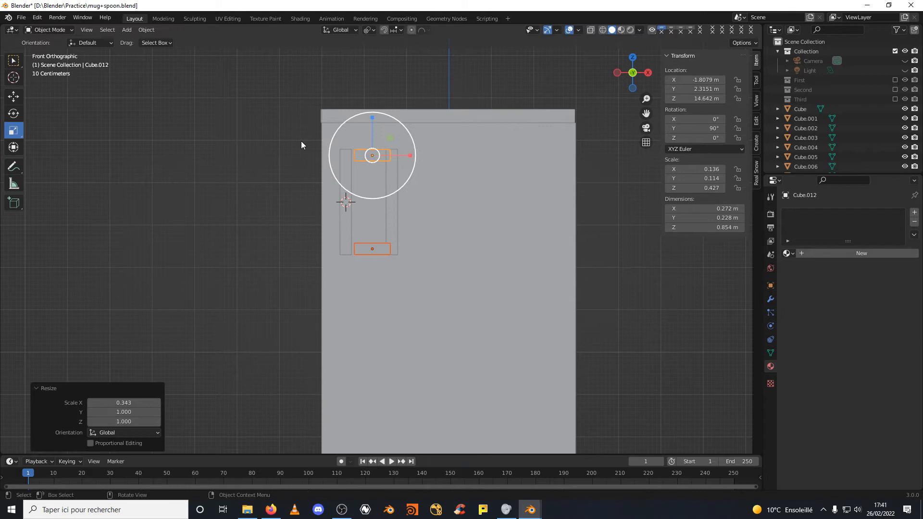
Centre the two horizontal bars between the uprights at about X -1.89 m and trim them to 0.82 m to fit the gap.
left_click(13, 97)
scroll(312, 168, "up", 2)
left_click_drag(408, 115, 401, 118)
scroll(384, 159, "up", 3)
middle_click_drag(385, 159, 385, 253, "shift")
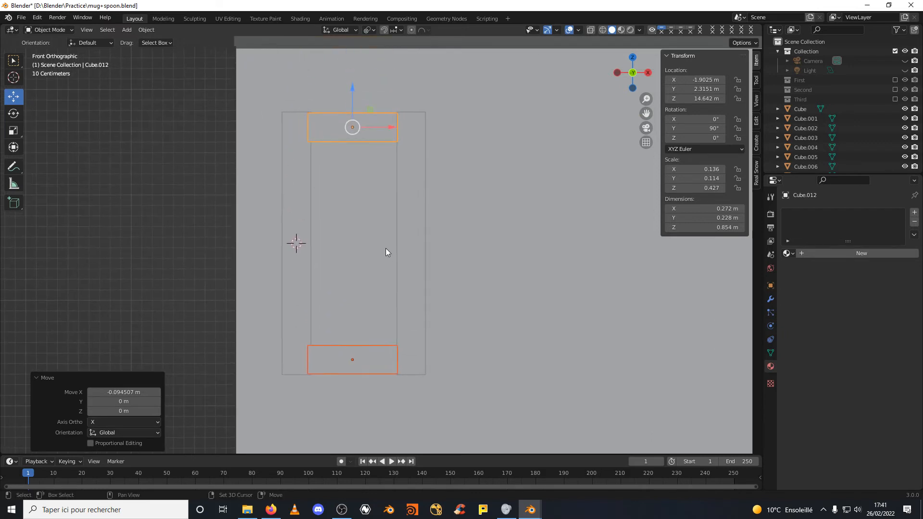
left_click(14, 130)
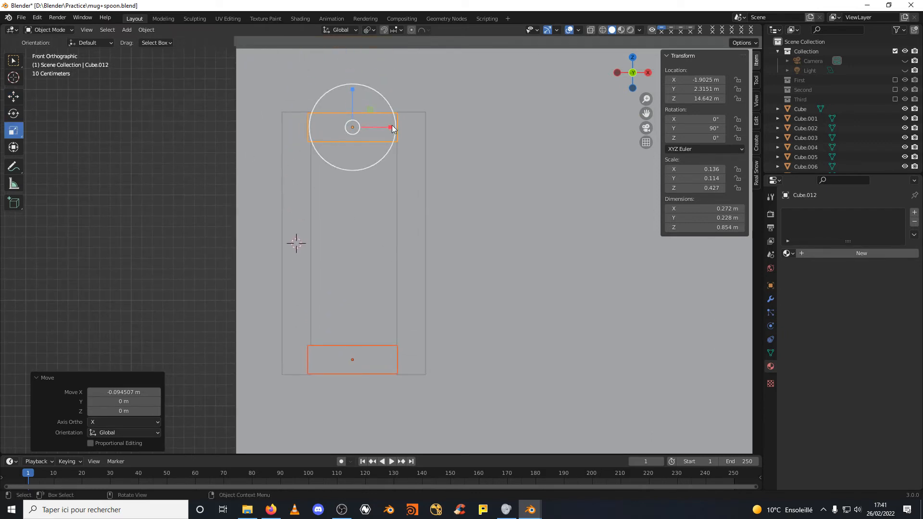
mouse_move(391, 128)
left_mouse_down()
mouse_move(380, 128)
mouse_move(394, 127)
left_mouse_up()
left_click(13, 96)
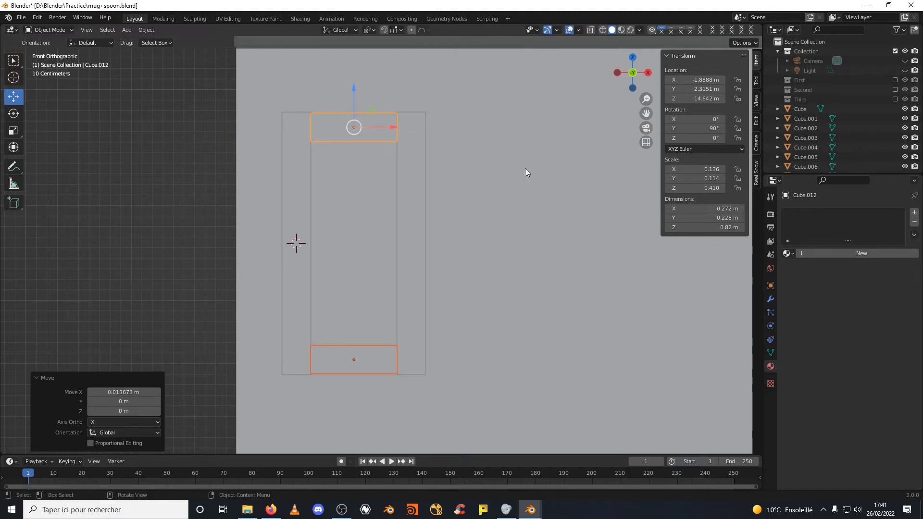
Duplicate the frame's +X upright, move the copy about 0.52 m along -X to the middle of the opening, and narrow it to about 0.10 m.
left_click(526, 170)
middle_click_drag(527, 173, 483, 217)
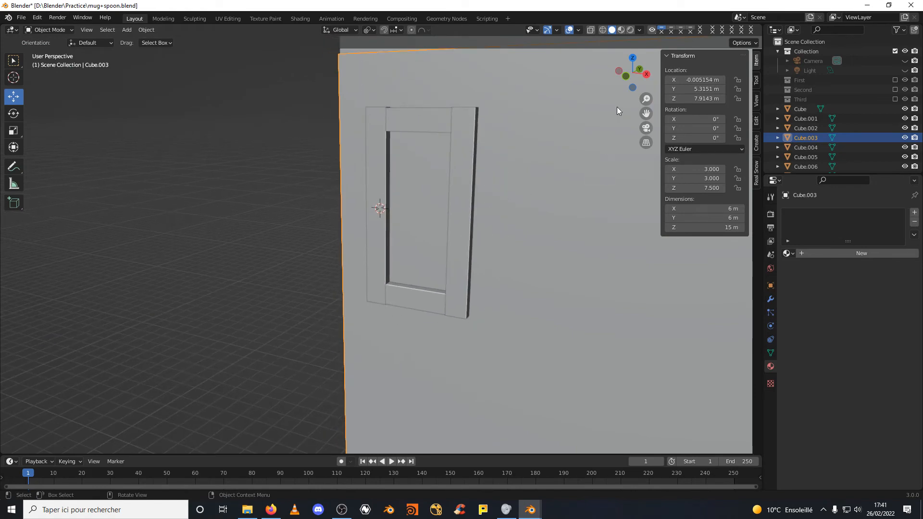
left_click(628, 76)
left_click(414, 206)
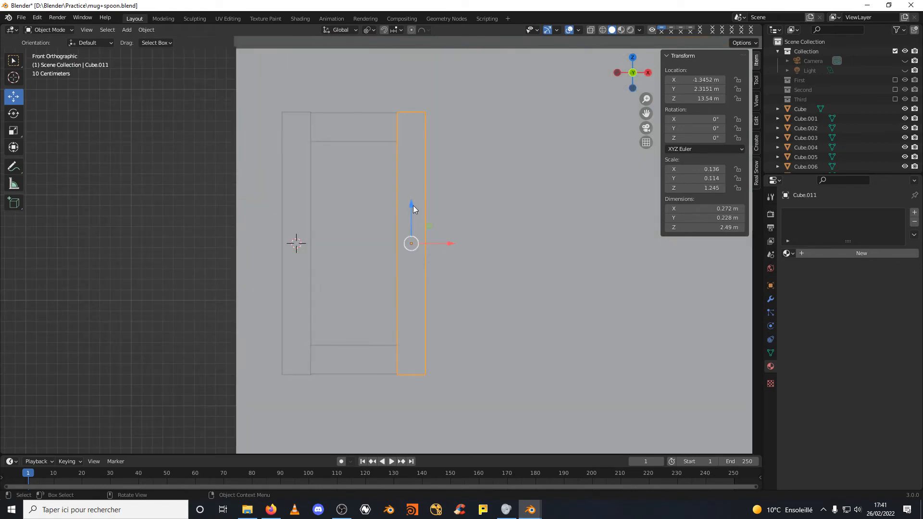
key("shift+d")
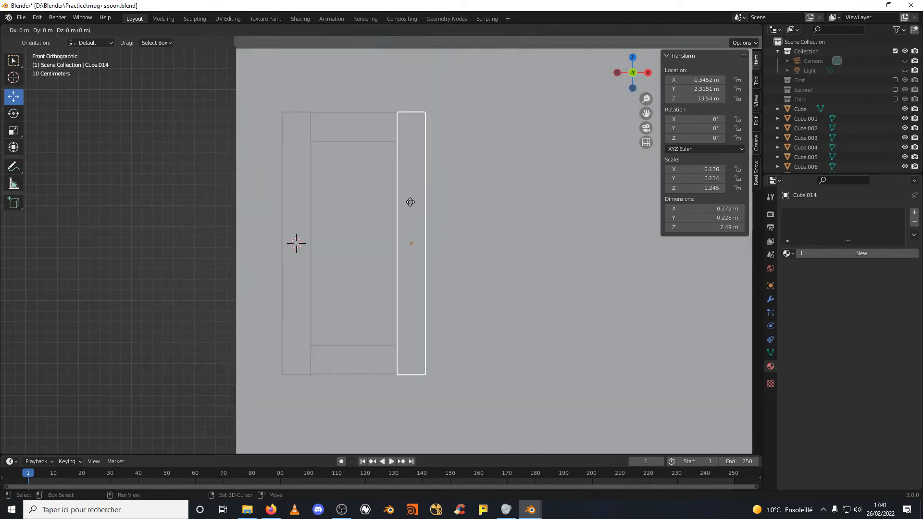
right_click(410, 203)
left_click_drag(451, 241, 396, 239)
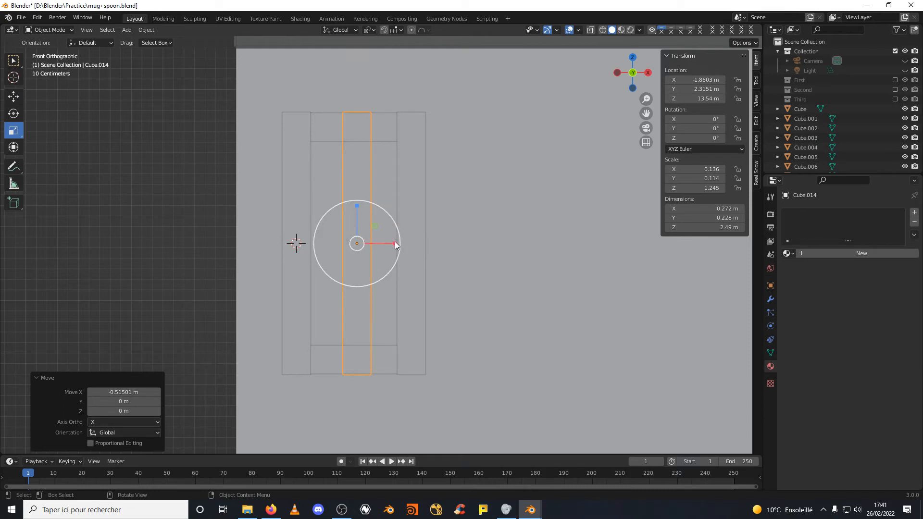
left_click_drag(395, 243, 372, 244)
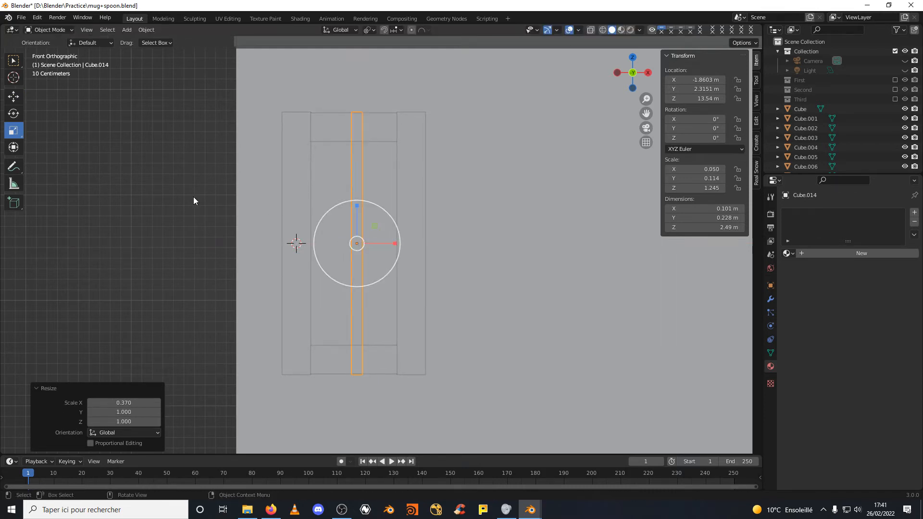
Shift the narrow middle upright to about X -1.87 m and shorten it to about 1.93 m along Z to fit between the horizontal bars.
left_click(17, 98)
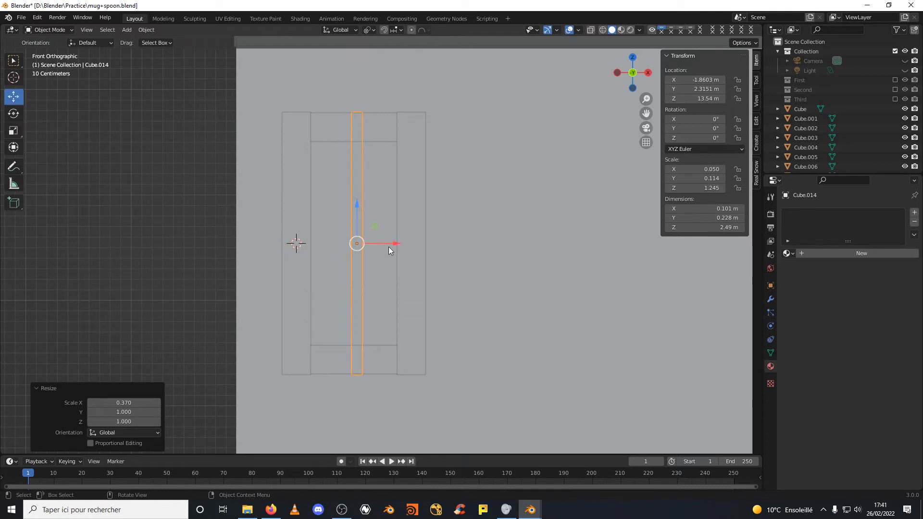
left_click_drag(393, 245, 392, 245)
left_click(13, 130)
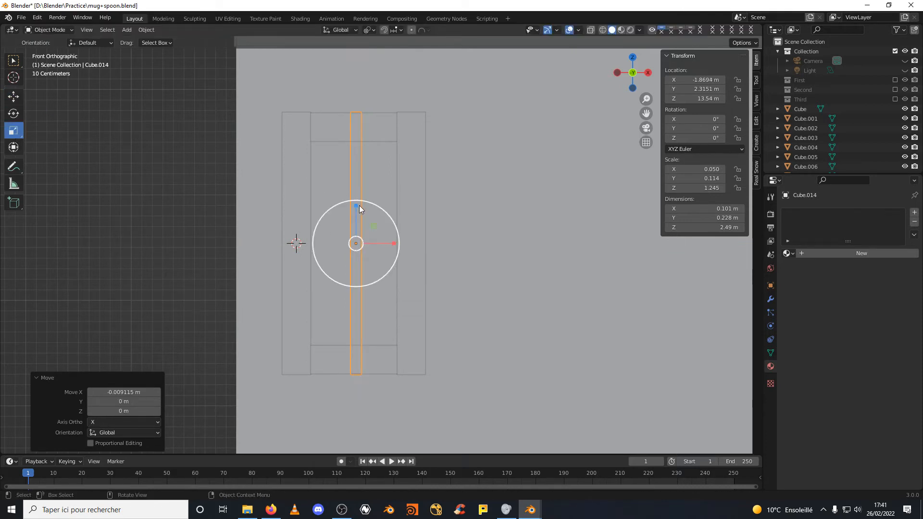
left_click_drag(356, 203, 356, 215)
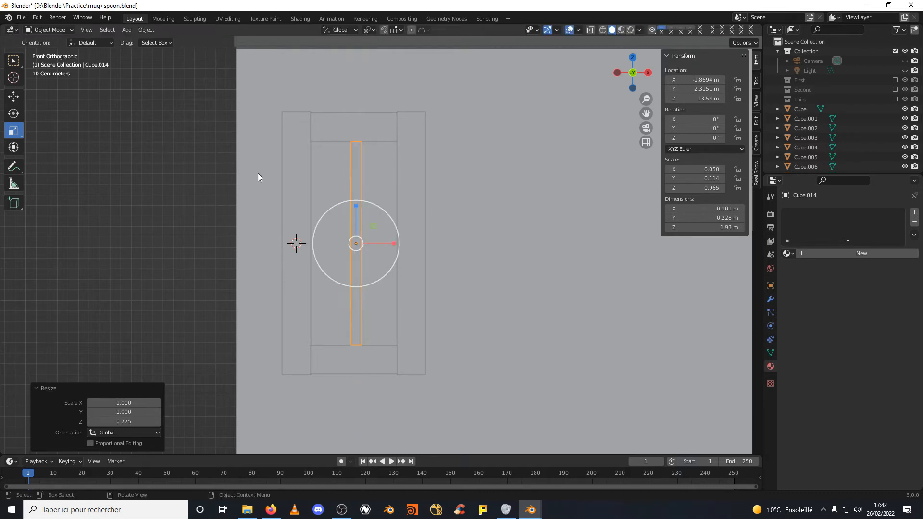
Duplicate the frame's upper horizontal bar, lower the copy about 0.60 m along Z, and thin it to about 0.08 m.
left_click(349, 127)
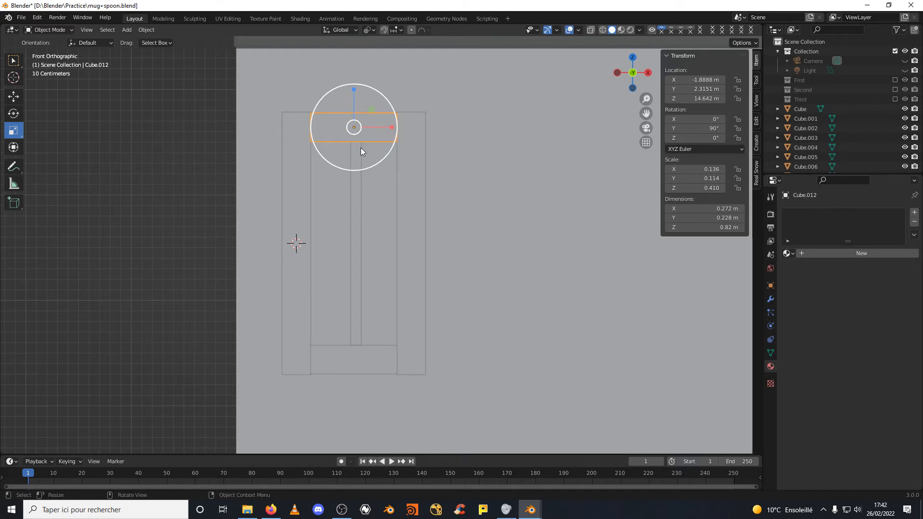
key("shift+d")
key("Escape")
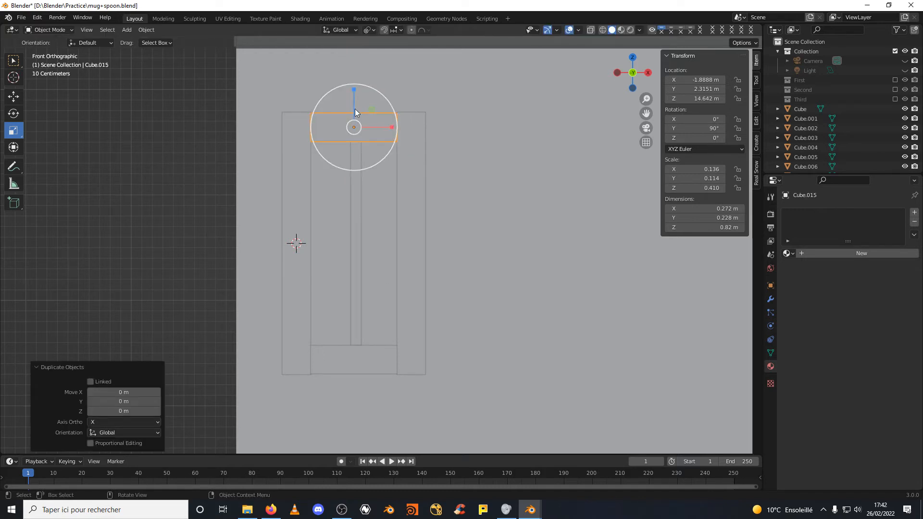
left_click(7, 99)
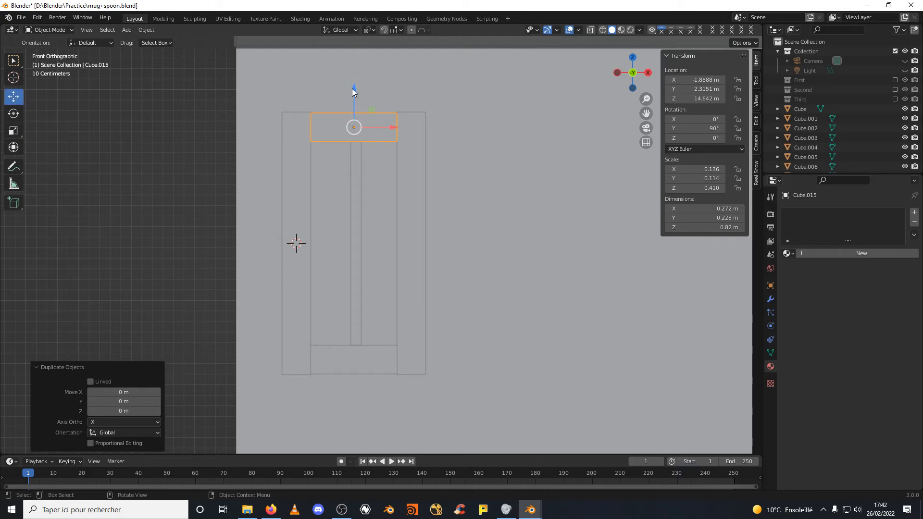
left_click_drag(353, 90, 354, 181)
left_click(13, 130)
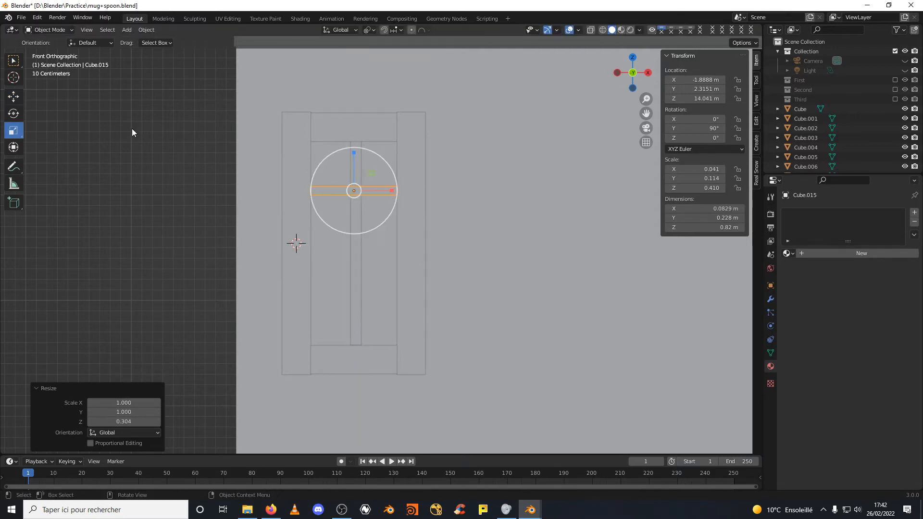
Duplicate the thin crossbar and move the copy about 1.04 m down along Z.
left_click(12, 97)
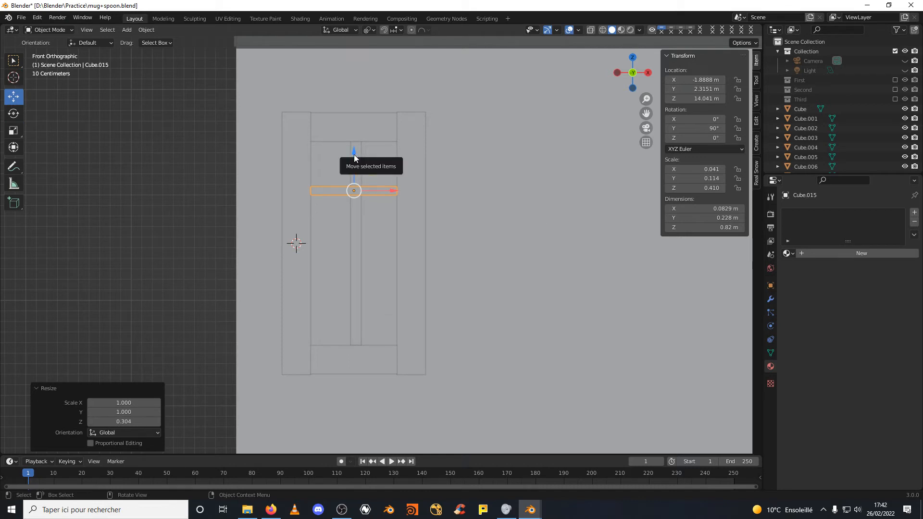
key("shift+d")
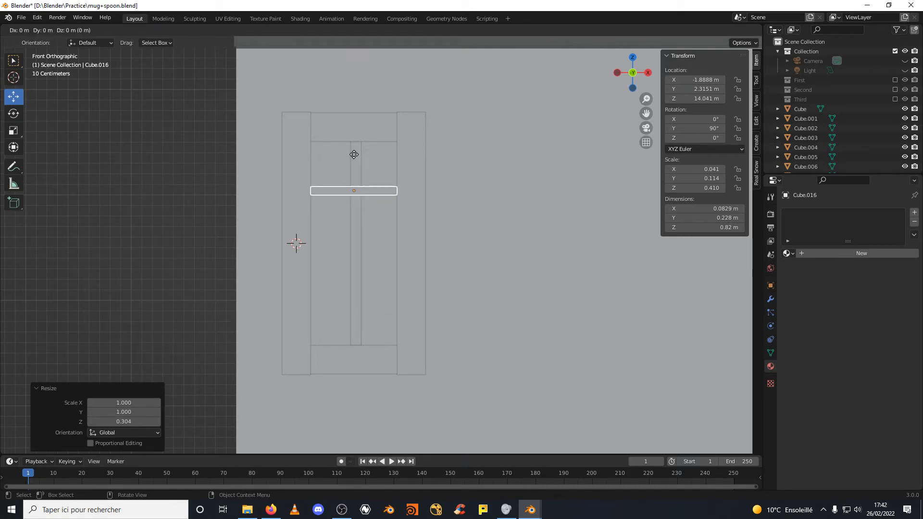
right_click(354, 155)
left_click_drag(353, 154, 350, 271)
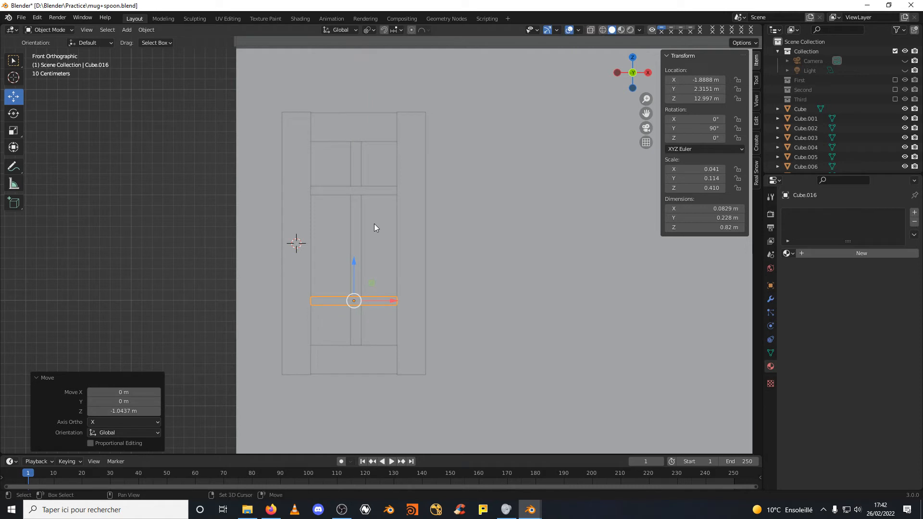
Recess the middle upright and both thin crossbars together by about 0.027 m along +Y.
left_click(492, 219)
middle_click_drag(529, 226, 493, 237)
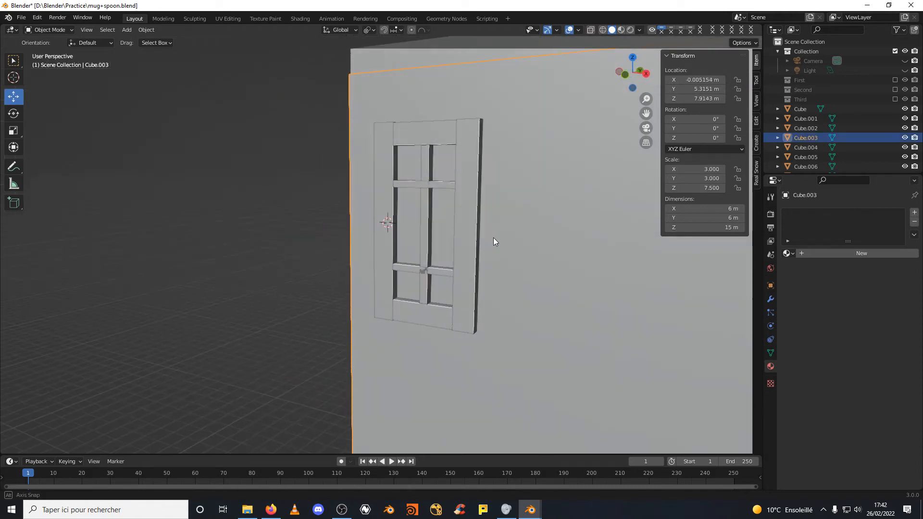
left_click(426, 166)
left_click(443, 183, "shift")
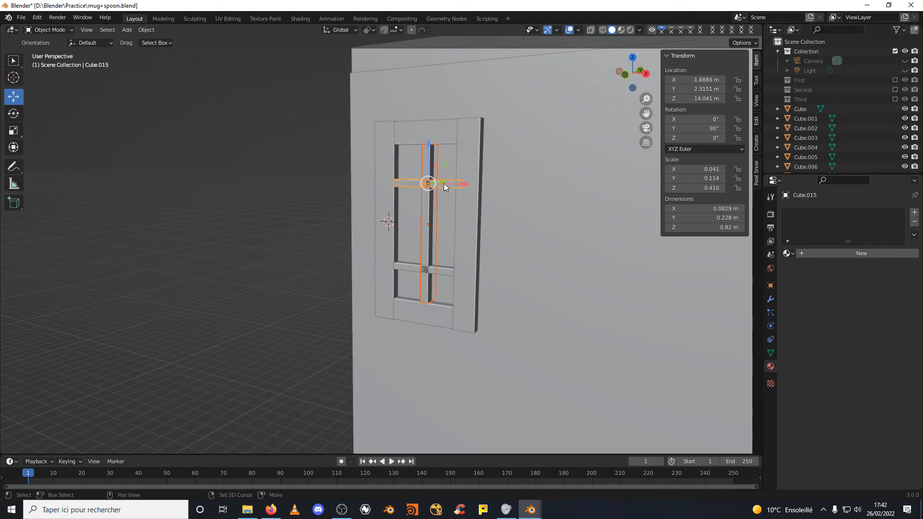
left_click(405, 267, "shift")
middle_click_drag(406, 267, 461, 250)
key("g")
key("y")
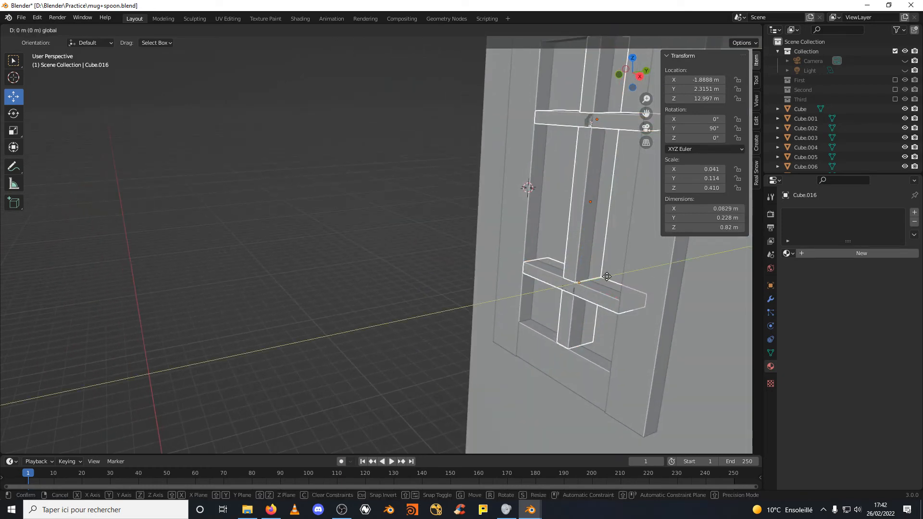
left_click(581, 282)
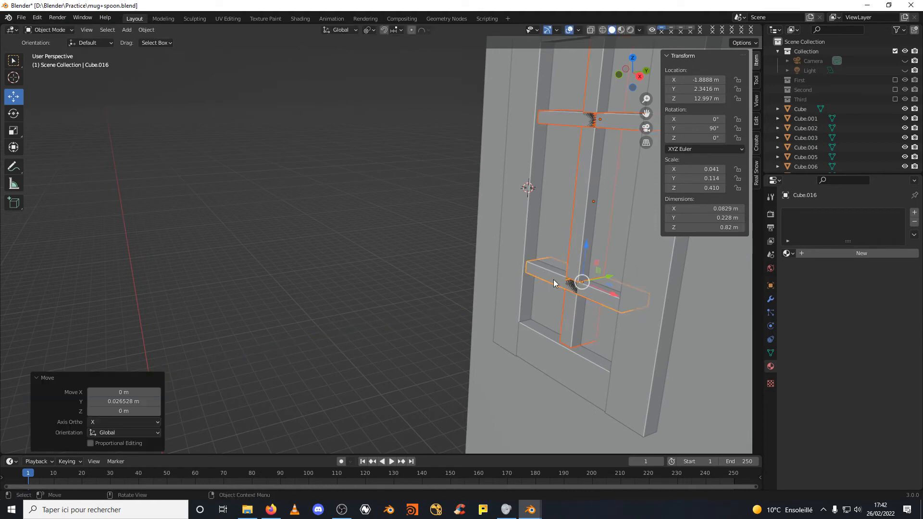
Move only the two thin crossbars about 0.013 m further along +Y.
left_click(553, 278)
left_click(564, 116)
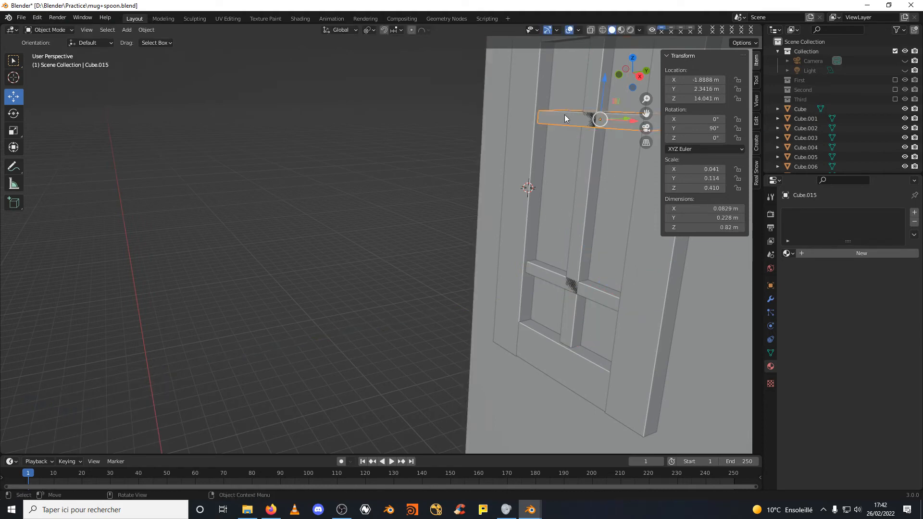
left_click(551, 275, "shift")
left_click_drag(614, 278, 614, 278)
middle_click_drag(614, 279, 487, 224)
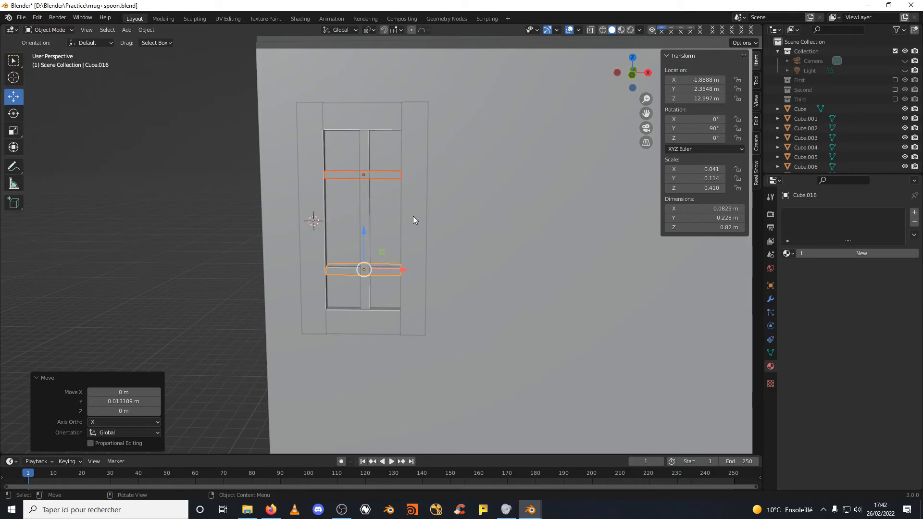
Duplicate the frame's upper horizontal bar and lower the copy about 1.10 m along Z to the middle of the window.
scroll(403, 206, "up", 1)
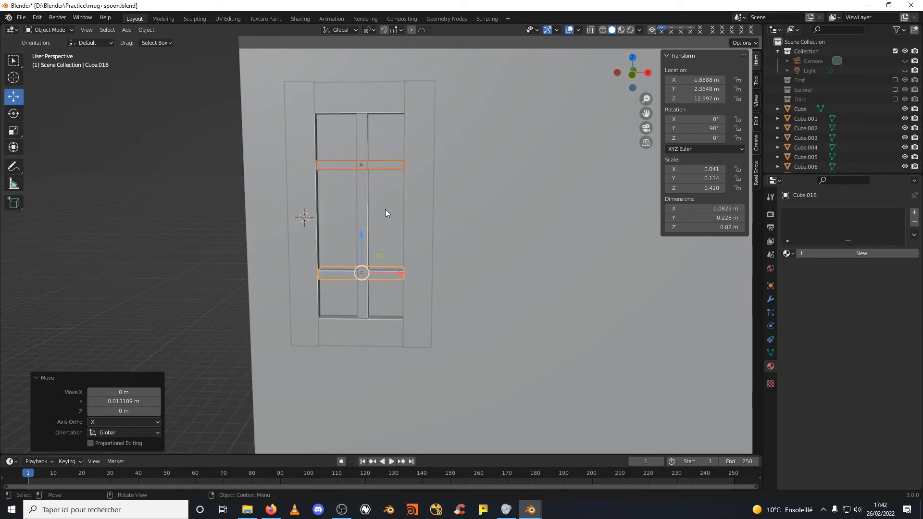
left_click(362, 105)
mouse_move(403, 151)
middle_mouse_down()
mouse_move(392, 164)
mouse_move(398, 163)
middle_mouse_up()
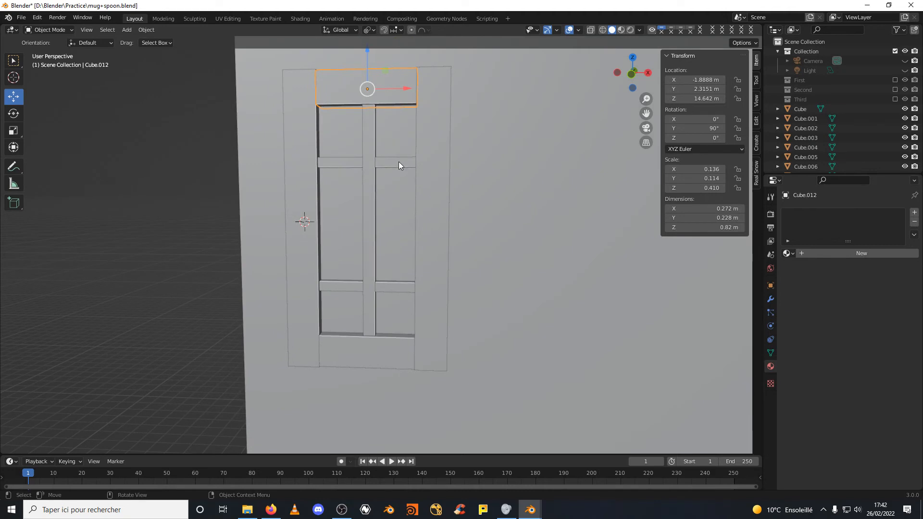
key("shift+d")
right_click(397, 162)
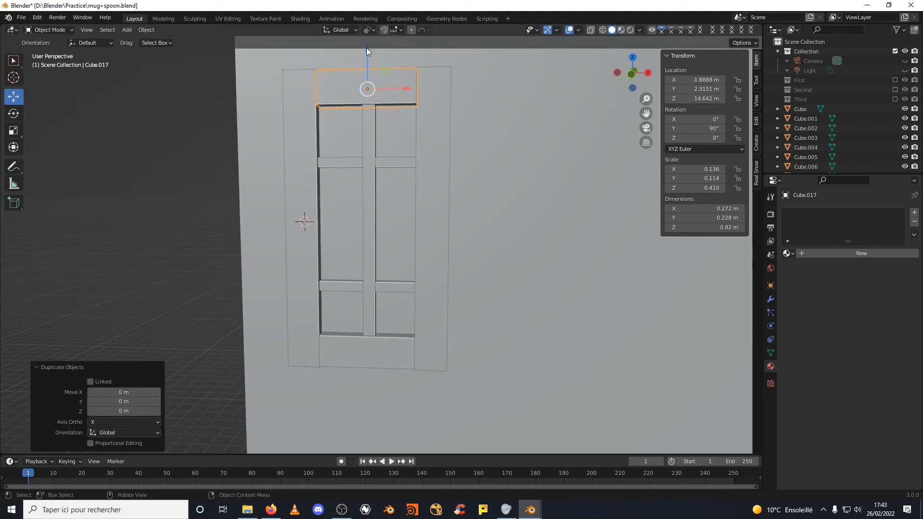
left_click_drag(367, 48, 374, 184)
Thin the copied bar to about 0.07 m along Y and set it at about Y 2.32 m as the window pane.
middle_click_drag(374, 184, 488, 186)
key("g")
key("y")
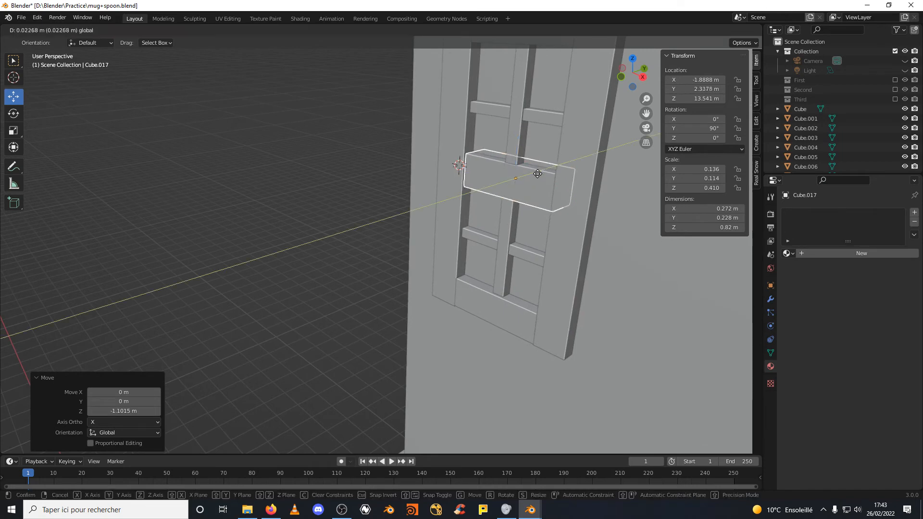
left_click(541, 174)
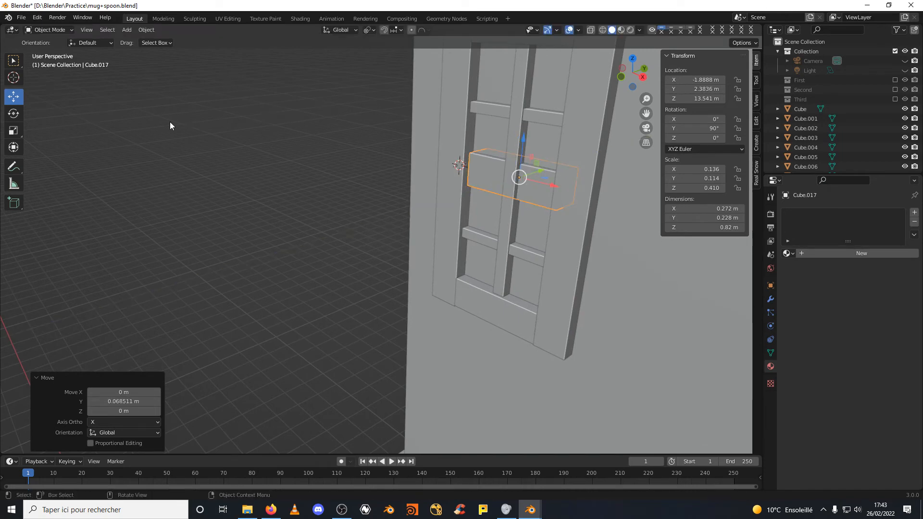
left_click(18, 129)
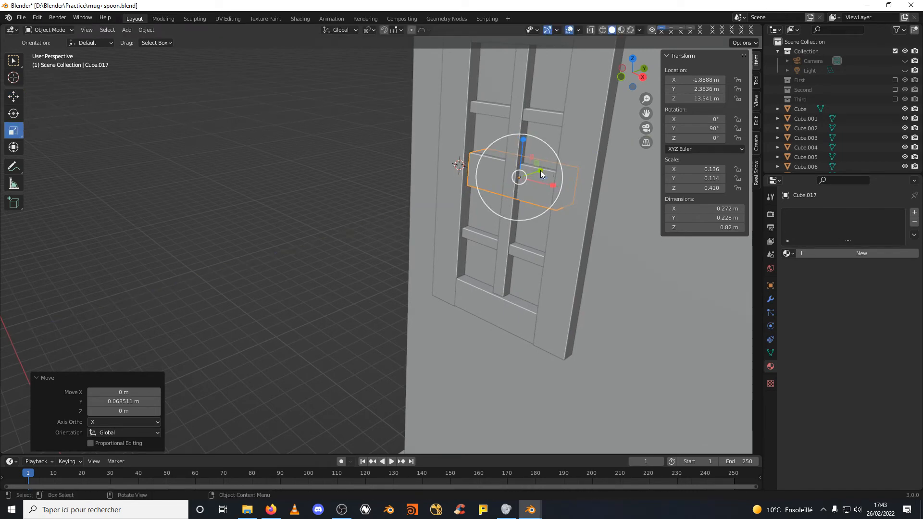
mouse_move(540, 170)
left_mouse_down()
mouse_move(525, 176)
mouse_move(536, 177)
left_mouse_up()
left_click(13, 97)
Stretch the pane to about 1.97 m along Z and adjust its X width so it fills the frame opening.
left_click(13, 130)
middle_click_drag(268, 193, 392, 186)
left_click_drag(385, 180, 397, 347)
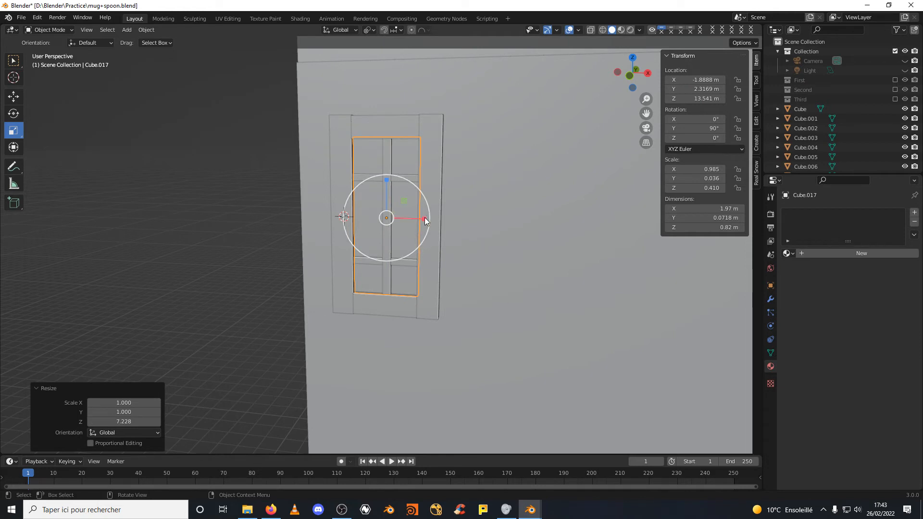
left_click_drag(425, 217, 429, 219)
Create a new material on the frame's upper horizontal bar and switch the viewport to Material Preview shading.
middle_click_drag(429, 218, 463, 264)
scroll(462, 264, "down", 4)
middle_click_drag(404, 278, 375, 188)
left_click(336, 151)
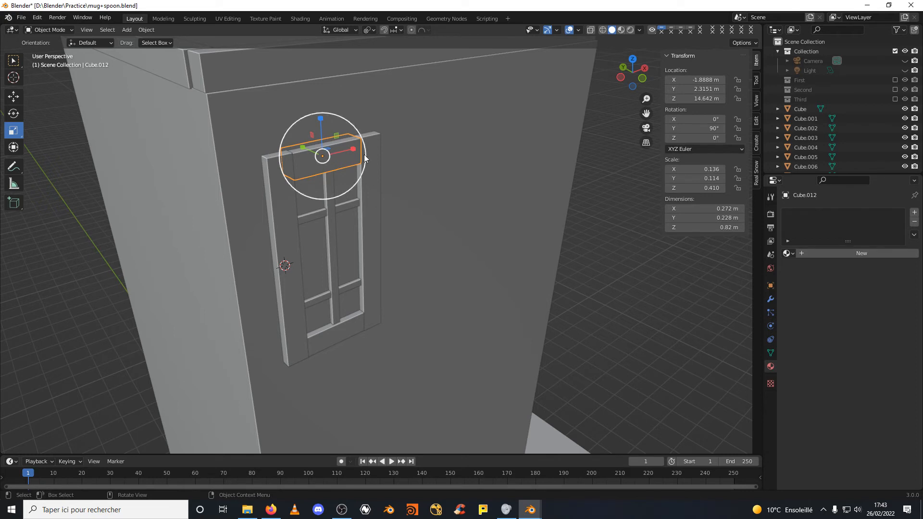
left_click(819, 257)
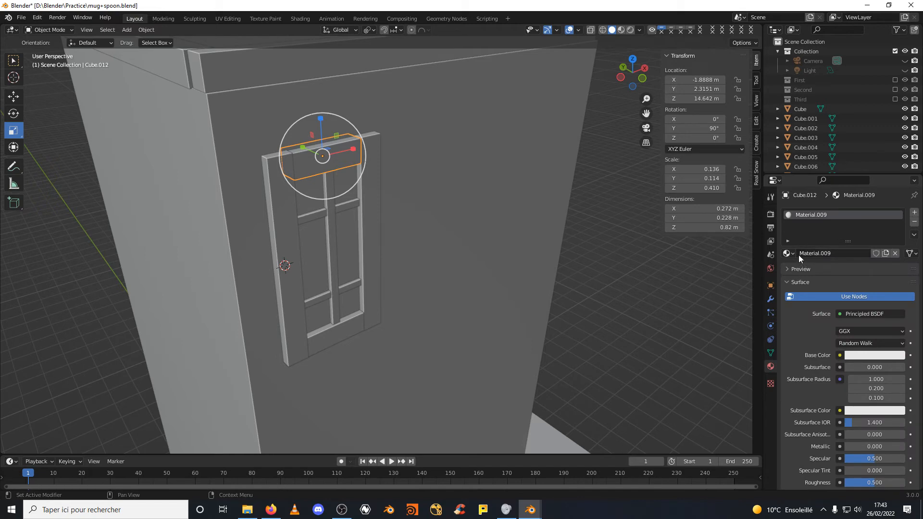
scroll(860, 378, "down", 4)
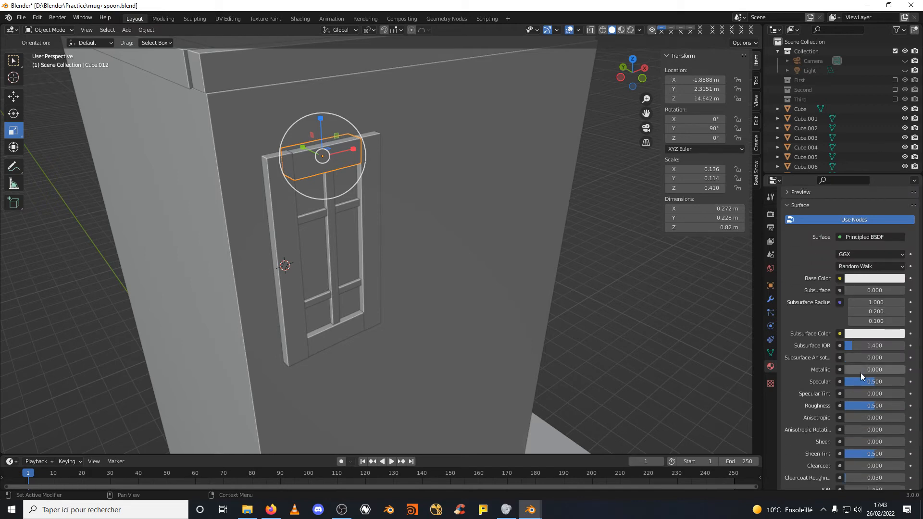
left_click(620, 30)
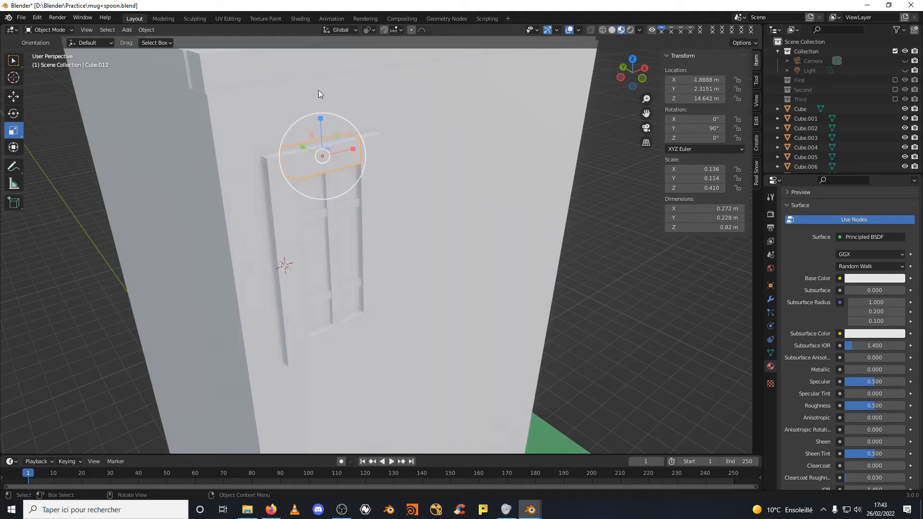
Rename the upper horizontal bar's material as "pur blanc".
left_click(276, 179)
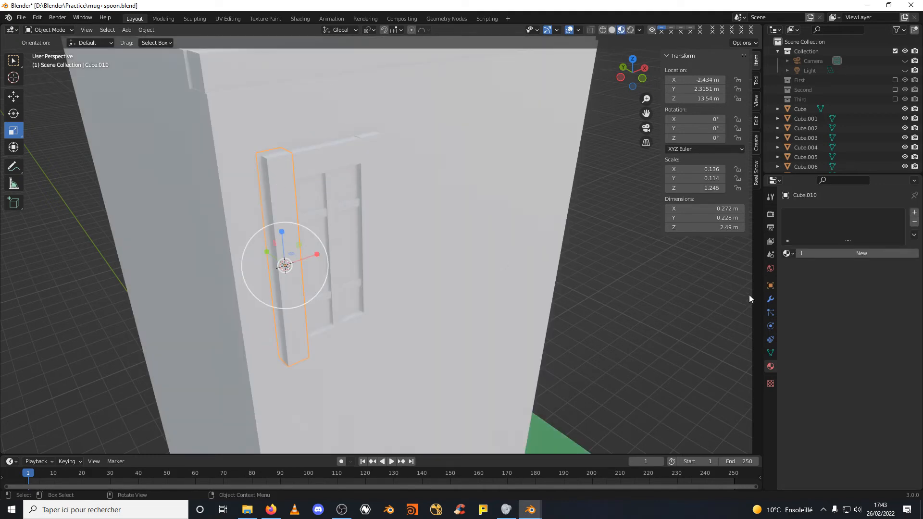
left_click(789, 253)
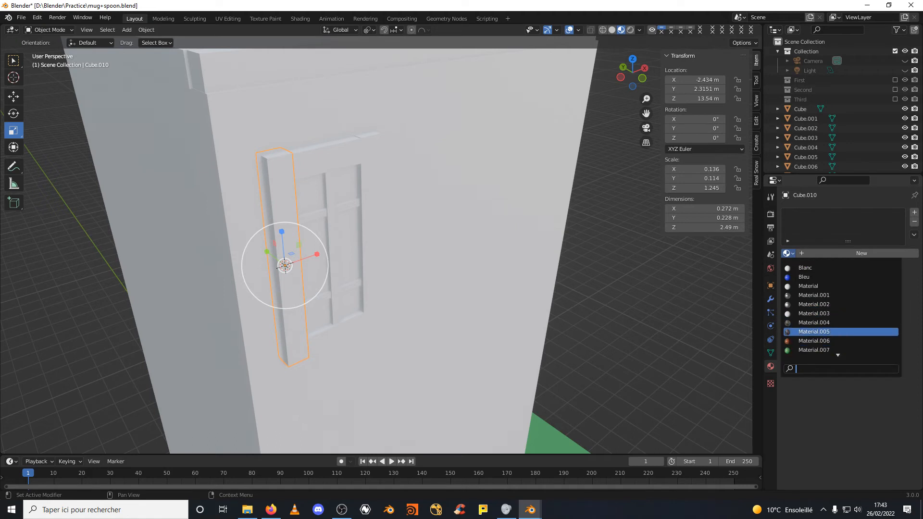
left_click(329, 160)
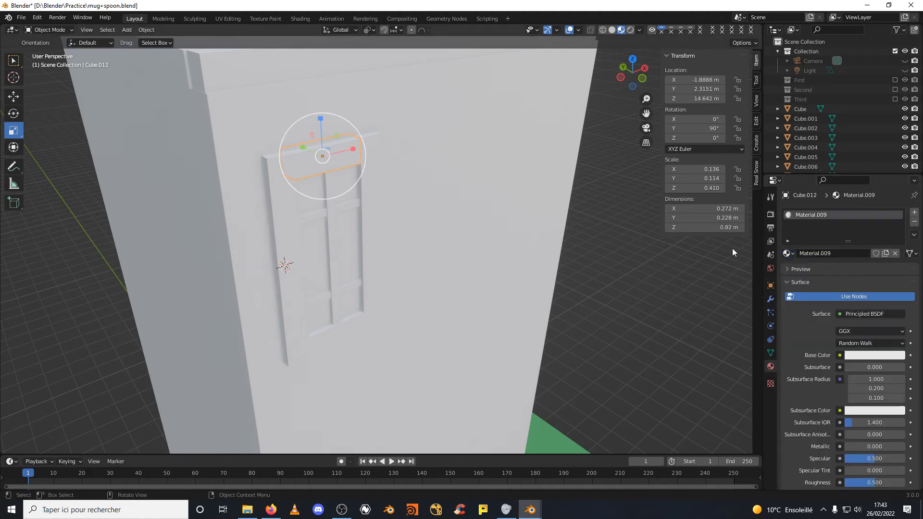
left_click(841, 252)
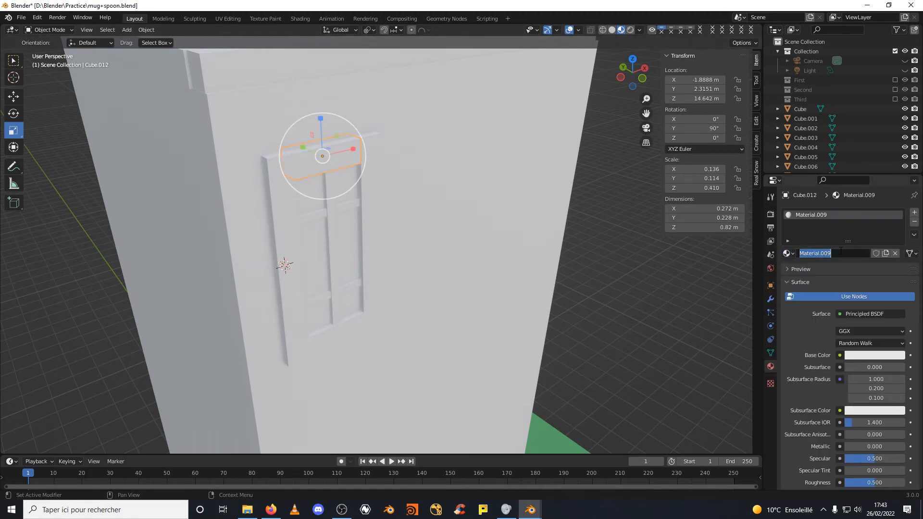
type("pur blanc")
key("Return")
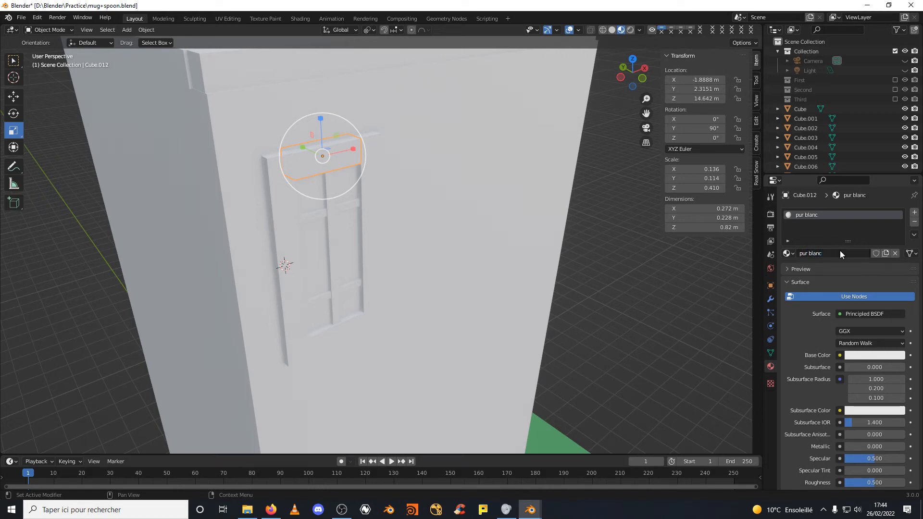
Assign the existing "pur blanc" material to the frame's -X upright.
left_click(271, 209)
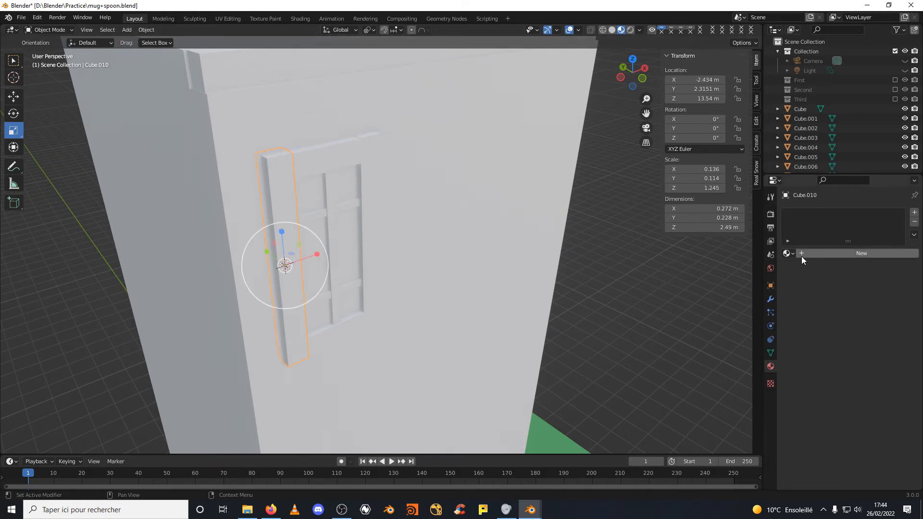
left_click(788, 253)
scroll(801, 287, "down", 9)
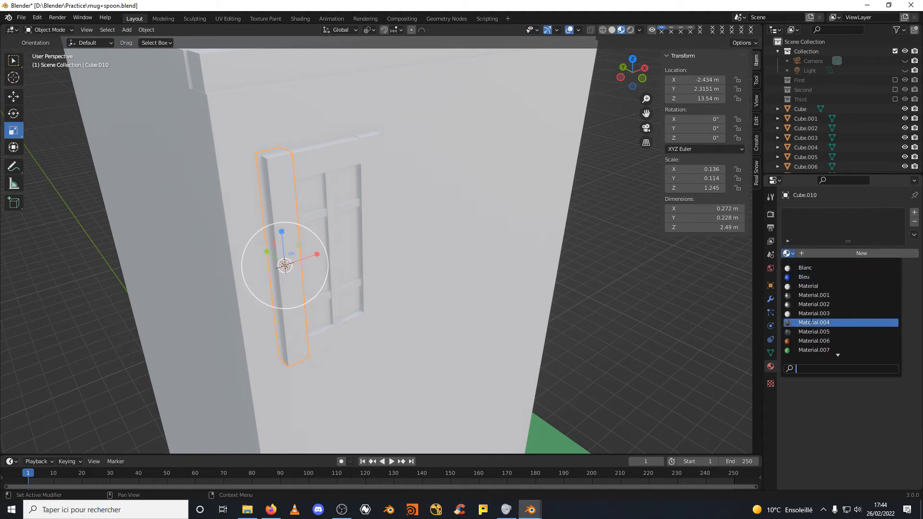
left_click(812, 350)
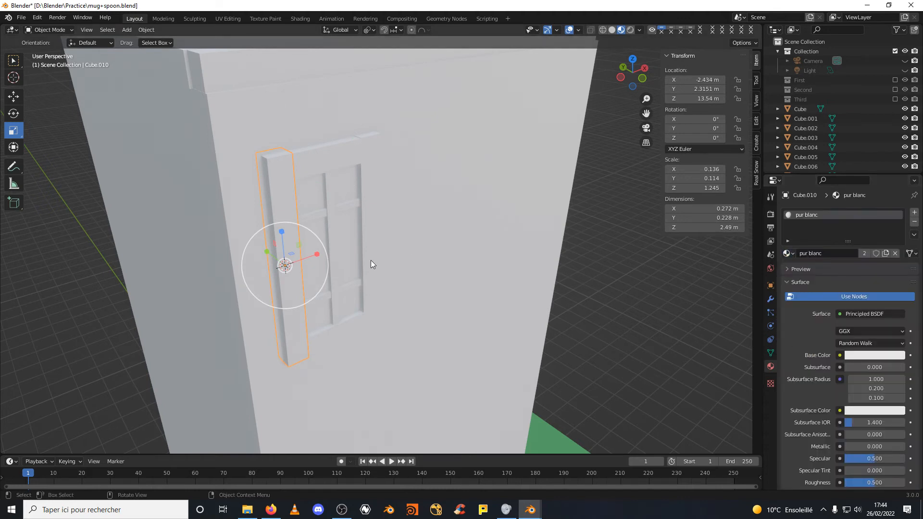
Assign the existing "pur blanc" material to the frame's lower horizontal bar and its +X upright.
left_click(347, 328)
left_click(788, 253)
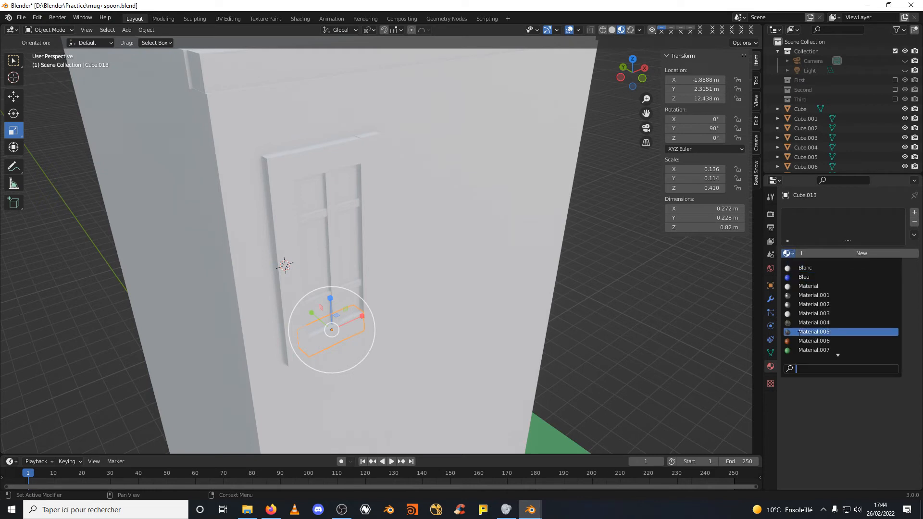
left_click(802, 350)
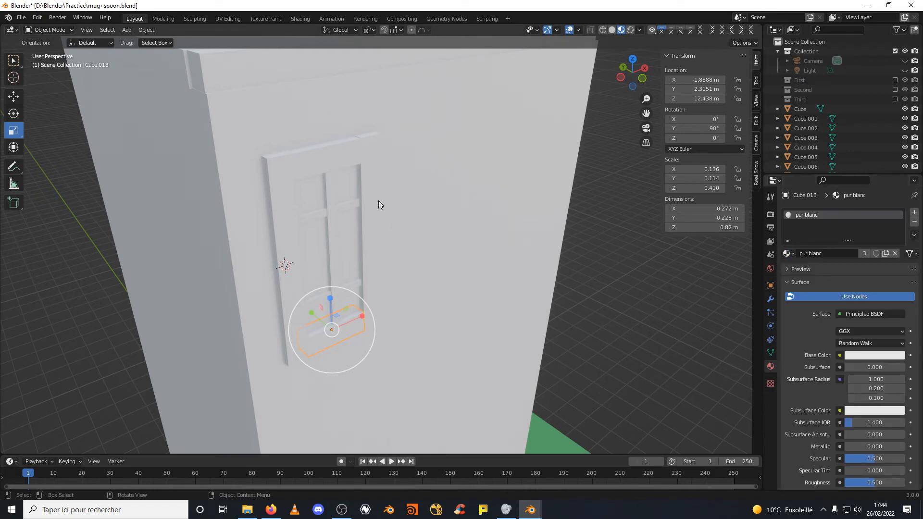
left_click(378, 204)
left_click(788, 253)
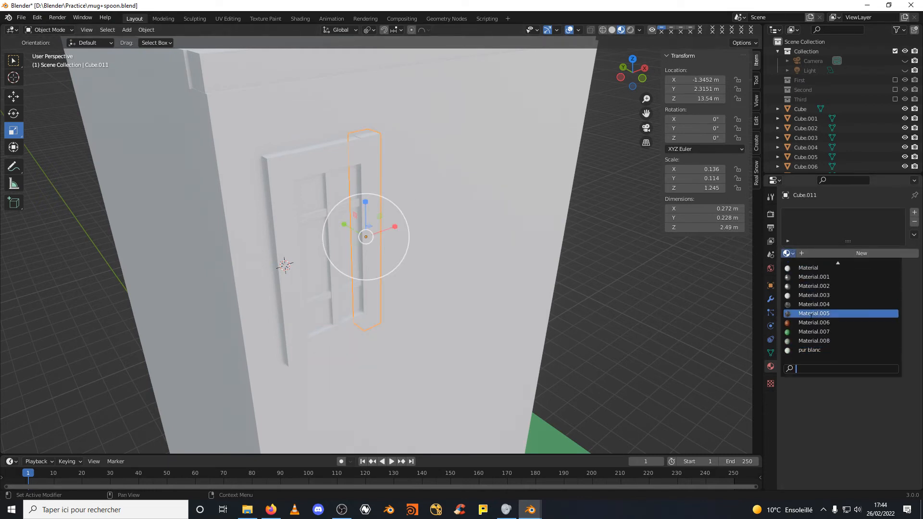
left_click(810, 350)
Assign "pur blanc" to the window's vertical glazing bar and its upper horizontal glazing bar.
left_click(334, 192)
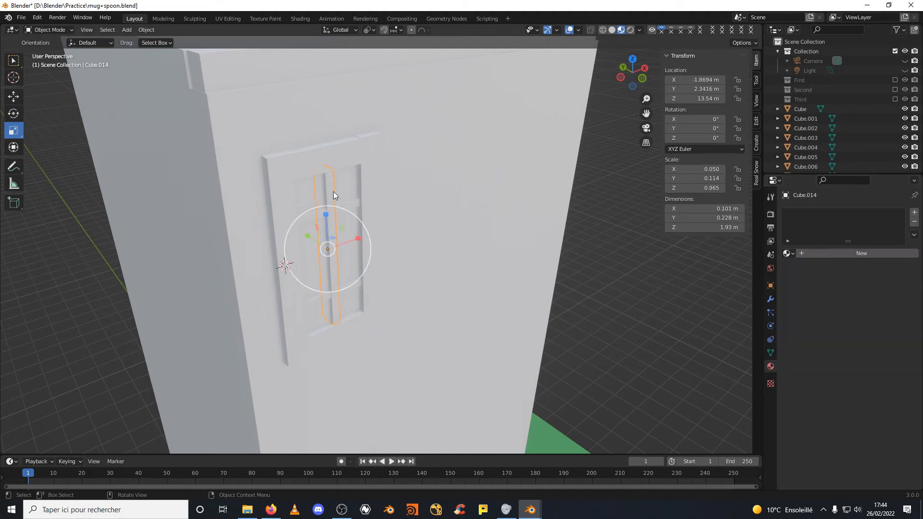
left_click(791, 255)
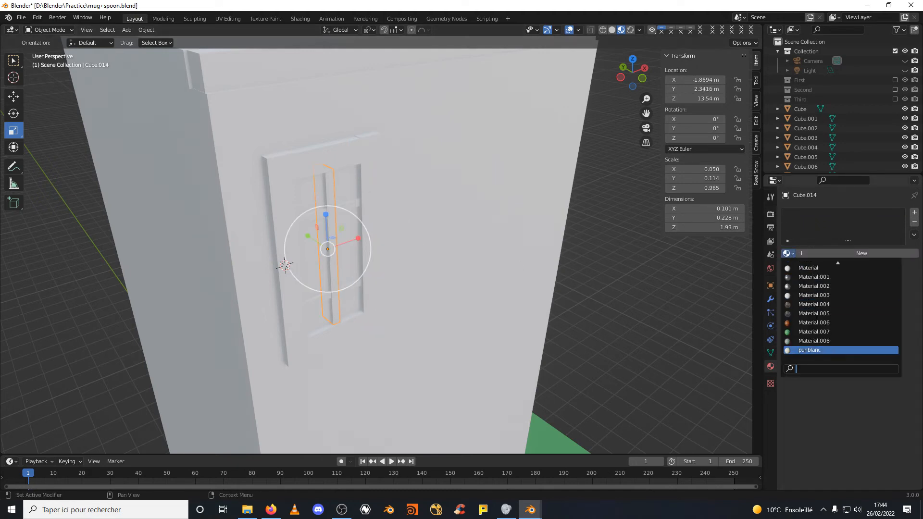
left_click(811, 351)
left_click(319, 216)
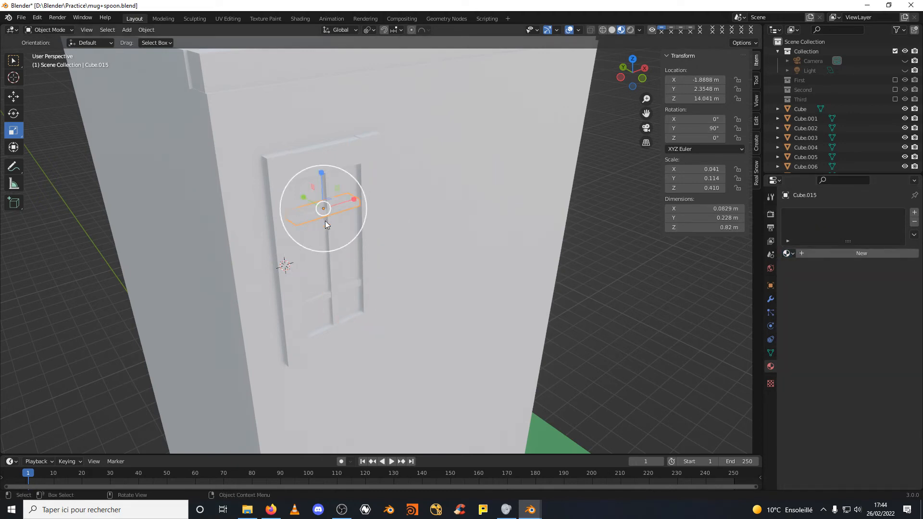
left_click(800, 255)
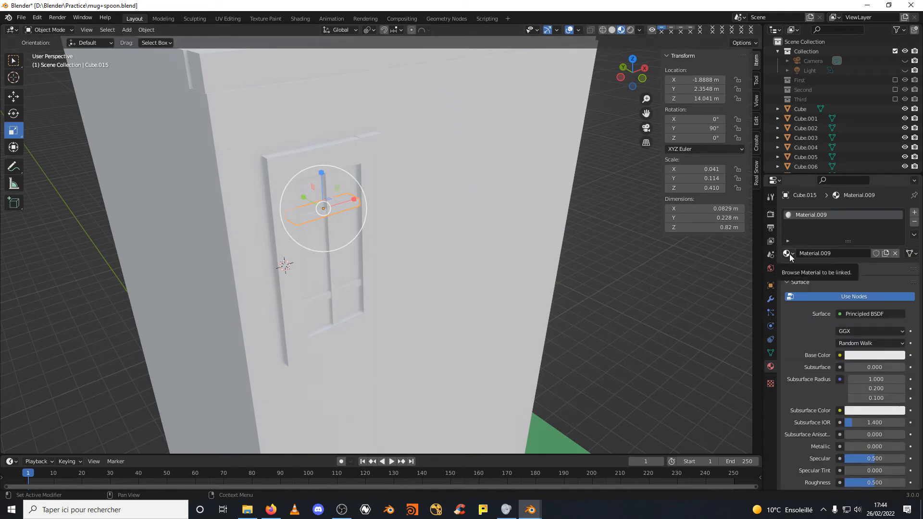
left_click(790, 254)
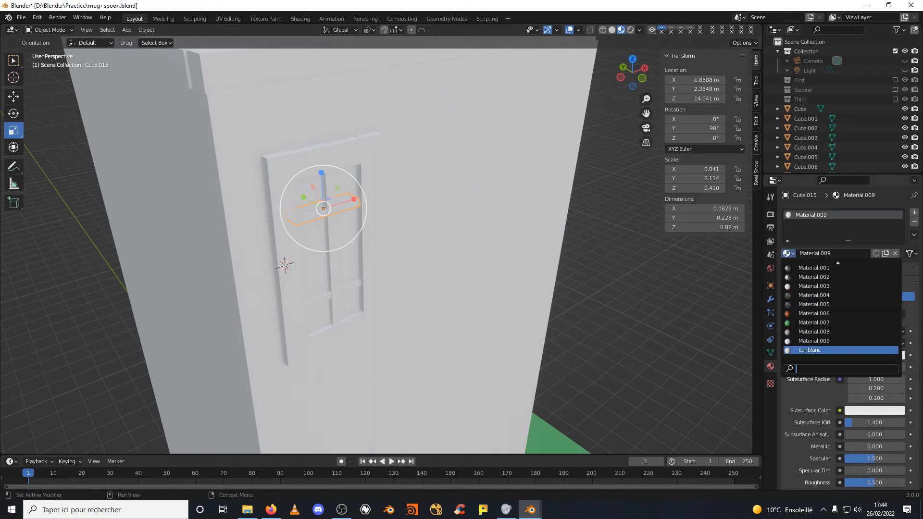
left_click(812, 341)
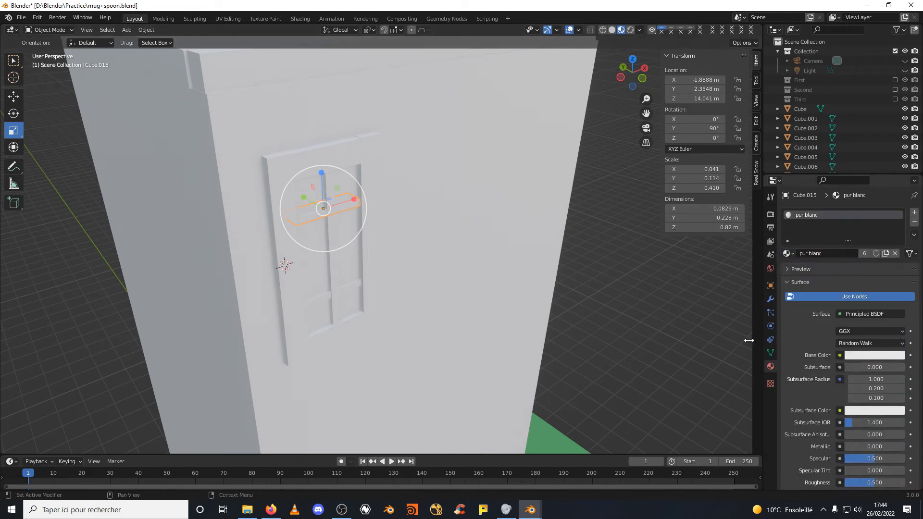
Assign the "pur blanc" material to the window's lower horizontal glazing bar.
left_click(347, 287)
left_click(789, 253)
scroll(805, 326, "down", 5)
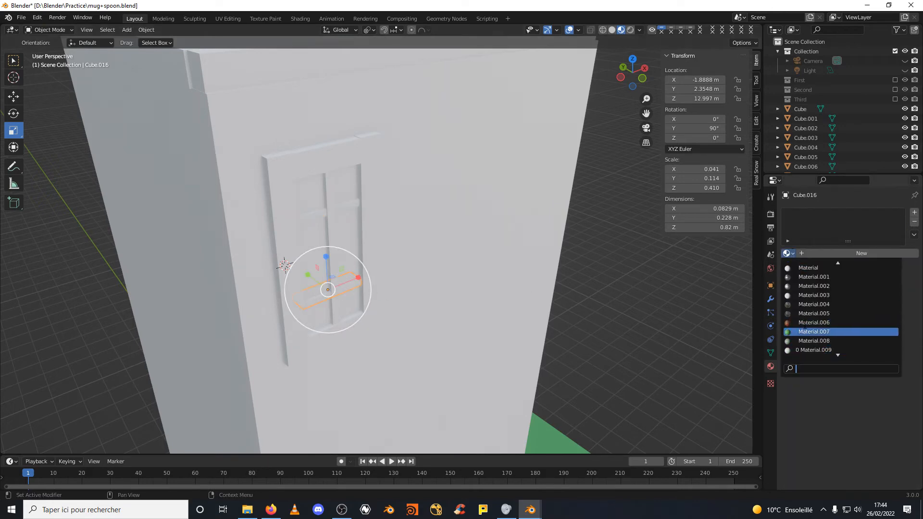
scroll(805, 326, "down", 2)
left_click(804, 348)
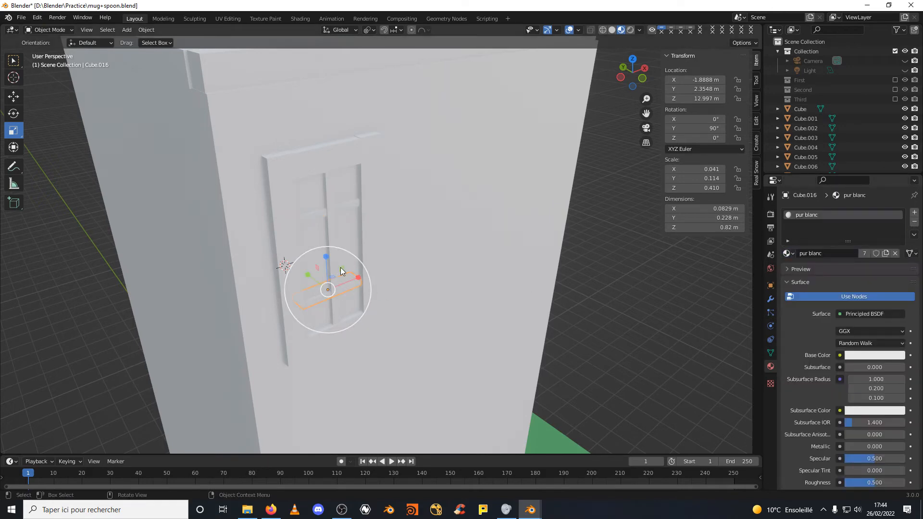
Assign Material.009 to the window pane and set its base color to cyan, about hue 0.506 and saturation 0.790.
left_click(314, 232)
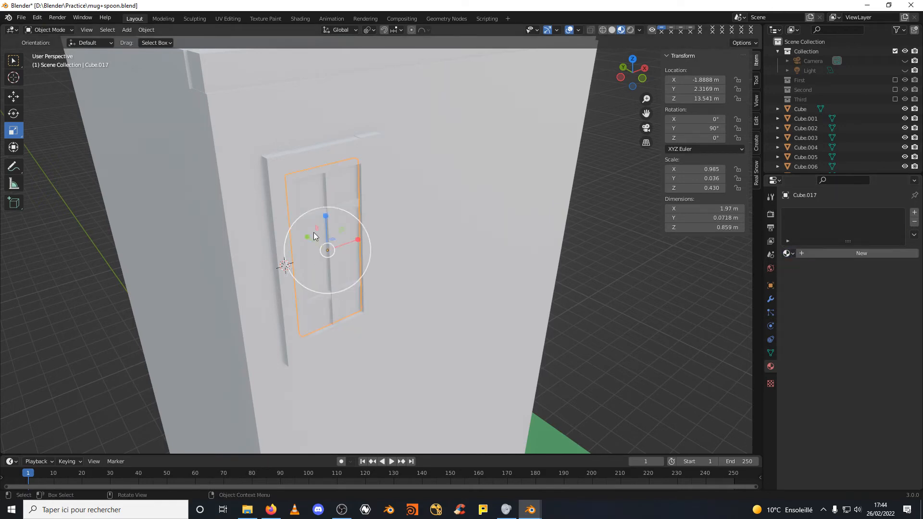
left_click(792, 252)
scroll(817, 337, "down", 3)
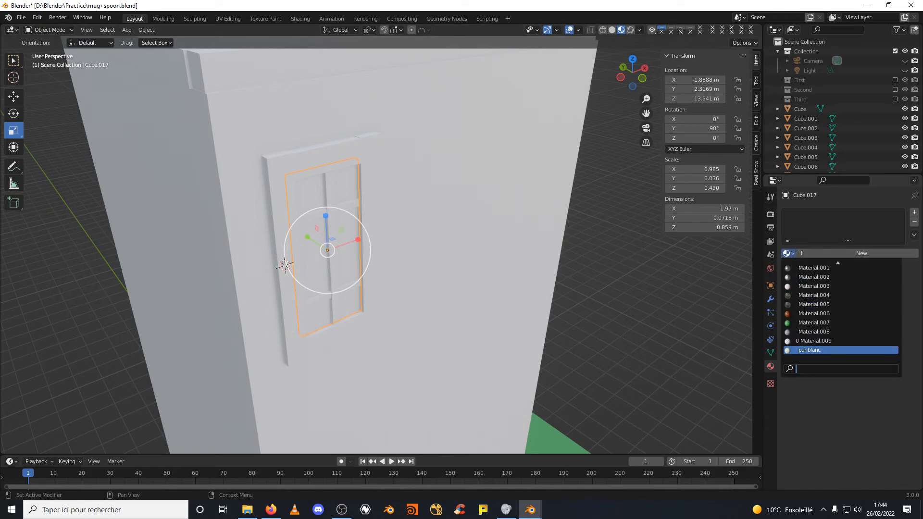
left_click(816, 340)
left_click(862, 357)
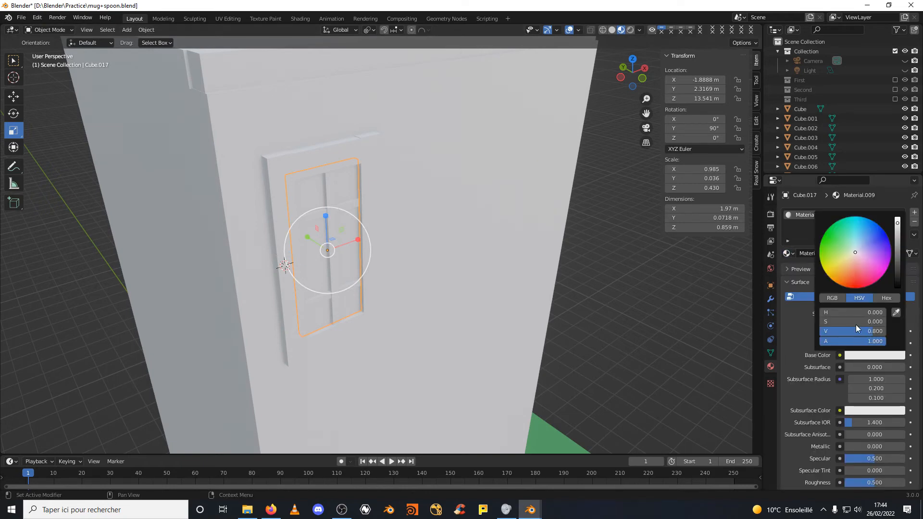
left_click(856, 234)
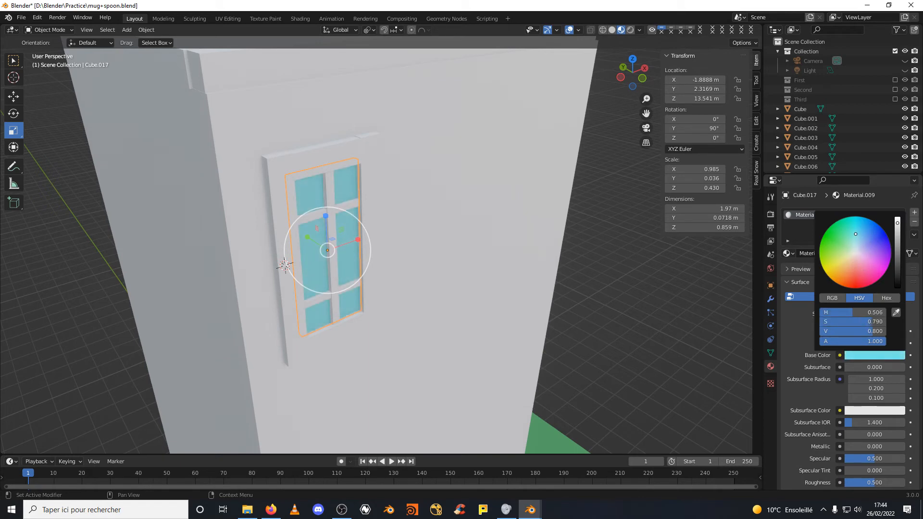
Create a new material on the tower body with a sand-beige base color, about hue 0.111 and saturation 0.640.
left_click(513, 204)
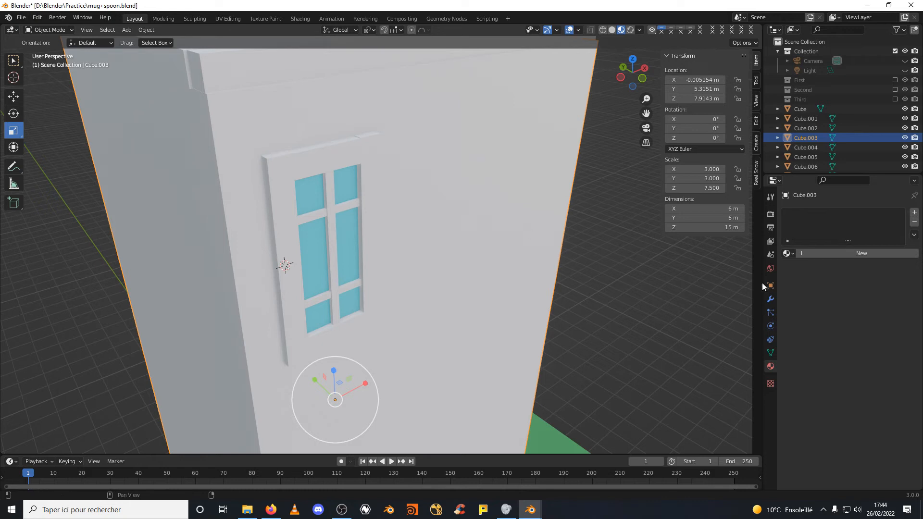
left_click(791, 253)
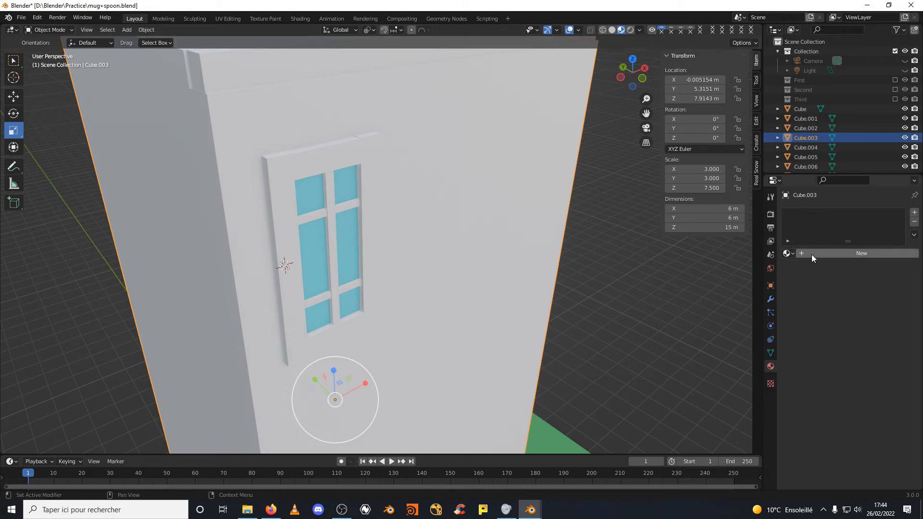
left_click(811, 255)
left_click(865, 356)
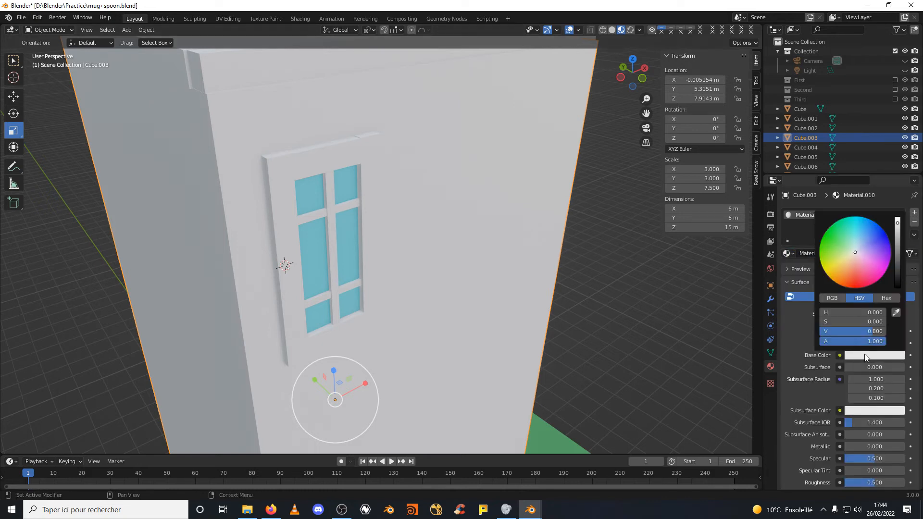
left_click(844, 259)
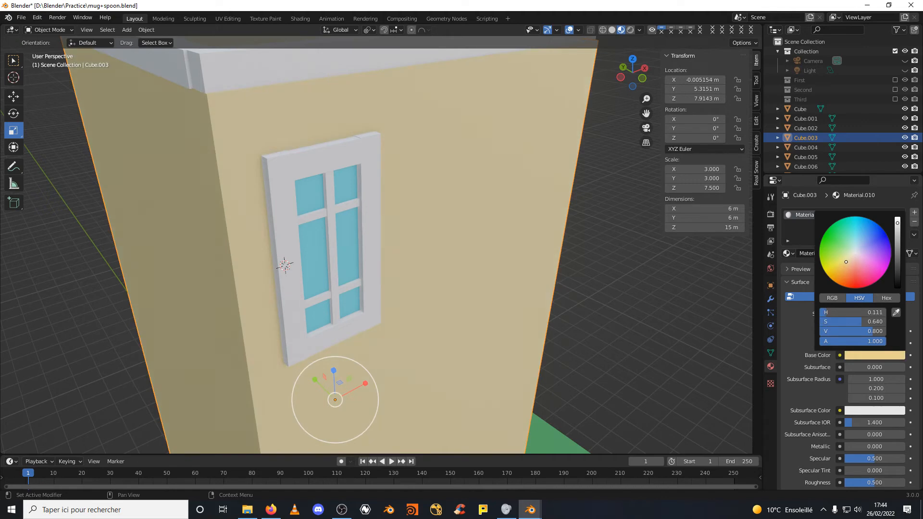
left_click(668, 264)
Move all eight parts of the window, including frame, glazing bars and pane, into a new collection named "Windows".
scroll(667, 265, "down", 5)
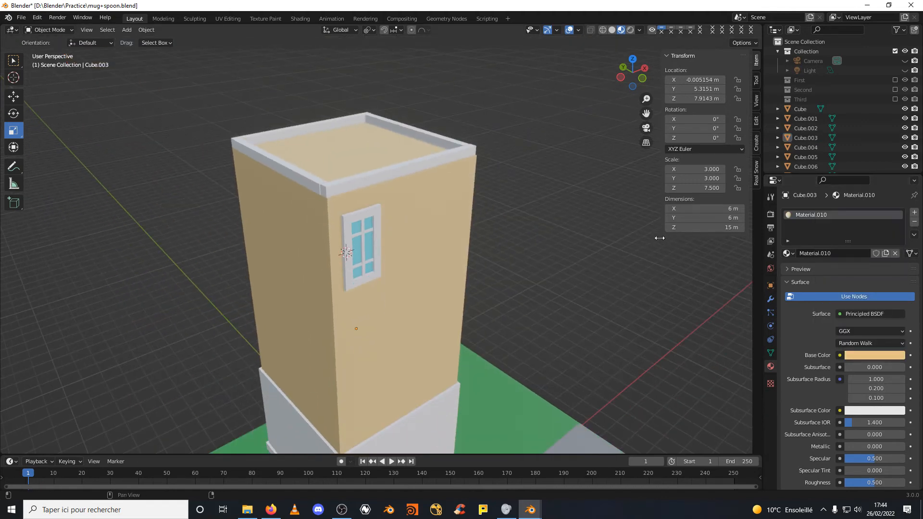
scroll(533, 264, "up", 2)
middle_click_drag(532, 264, 556, 258)
scroll(556, 216, "down", 1)
scroll(556, 212, "down", 1)
middle_click_drag(641, 179, 424, 261)
scroll(421, 260, "up", 5)
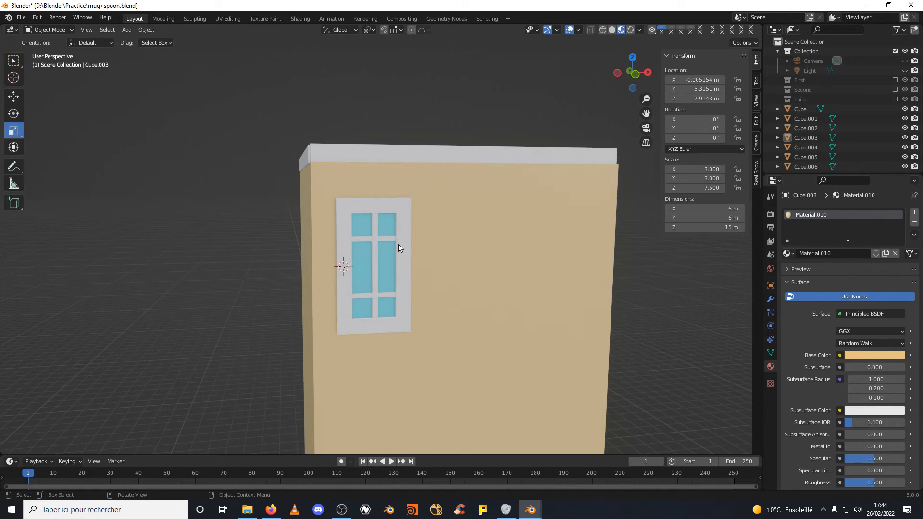
left_click(398, 244)
left_click(375, 208, "shift")
left_click(344, 230, "shift")
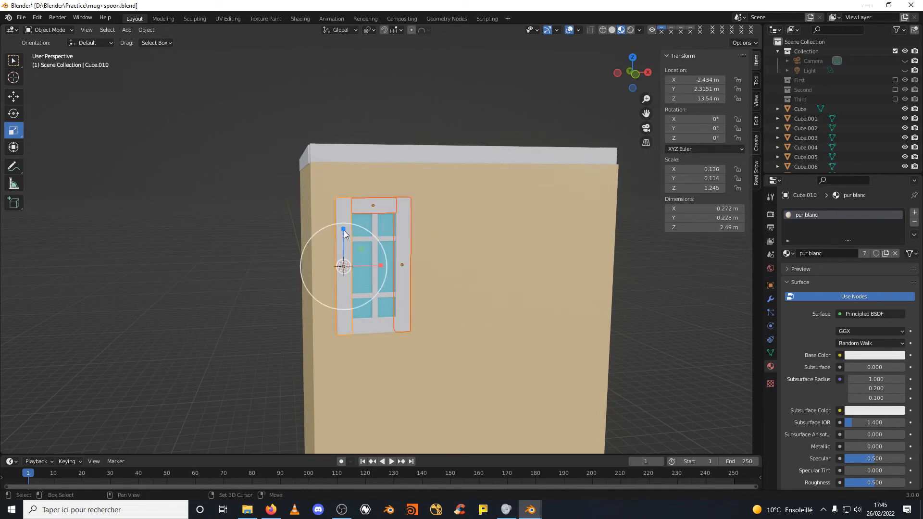
left_click(359, 238, "shift")
left_click(375, 244, "shift")
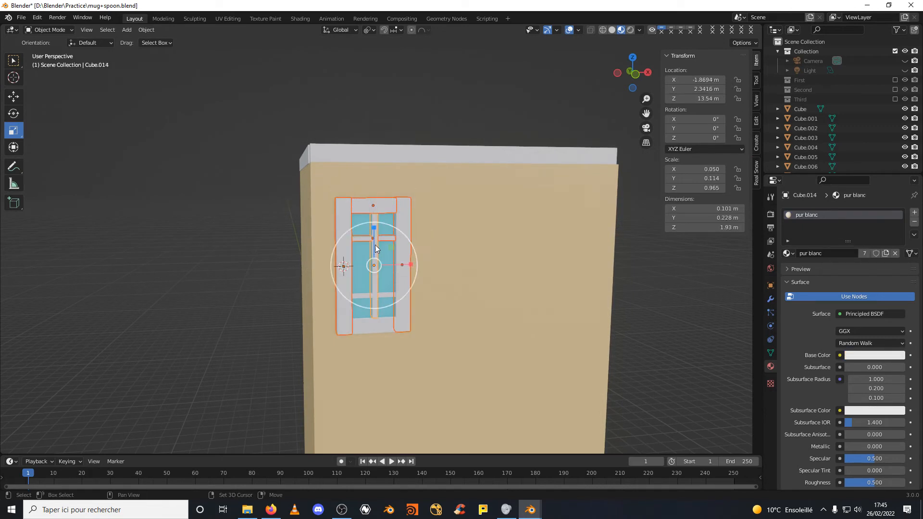
left_click(364, 296, "shift")
left_click(367, 319, "shift")
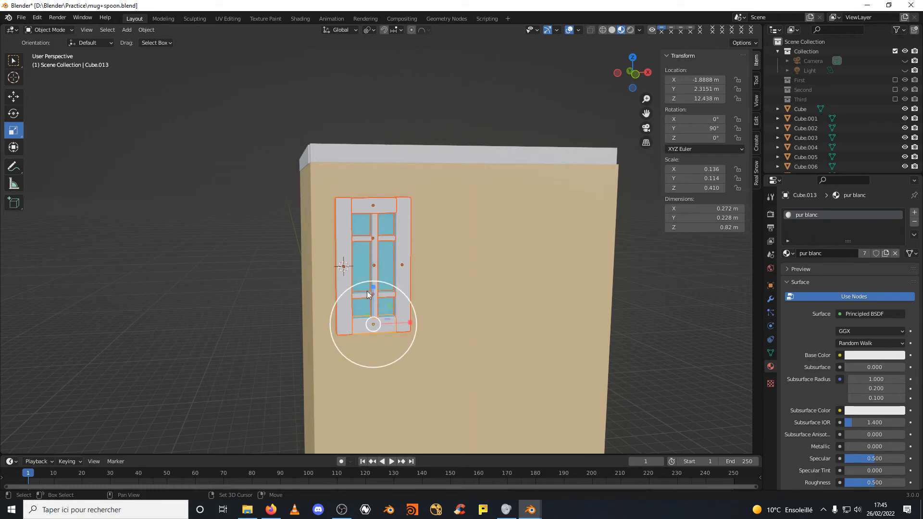
left_click(362, 266, "shift")
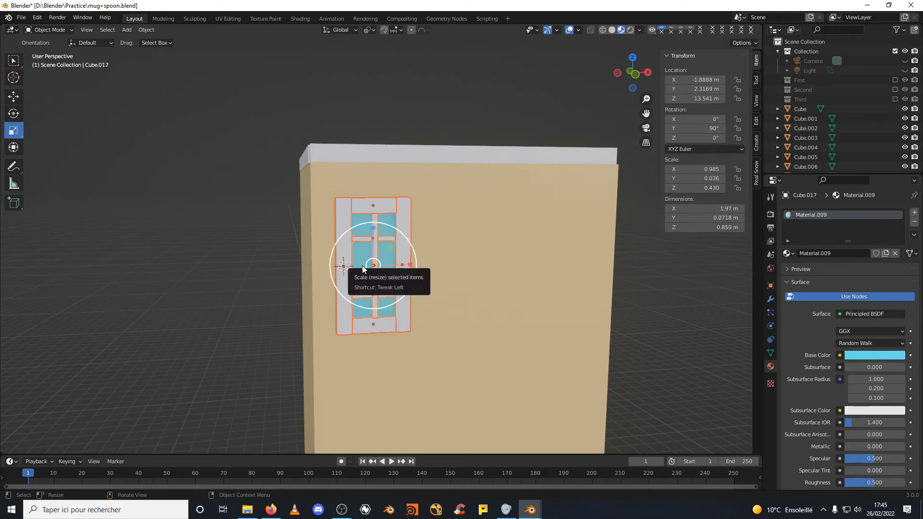
key("m")
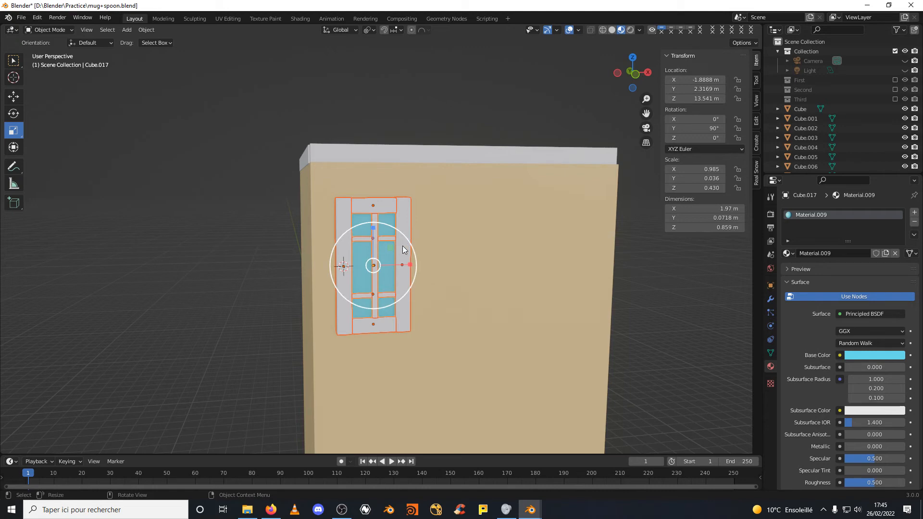
right_click(399, 238)
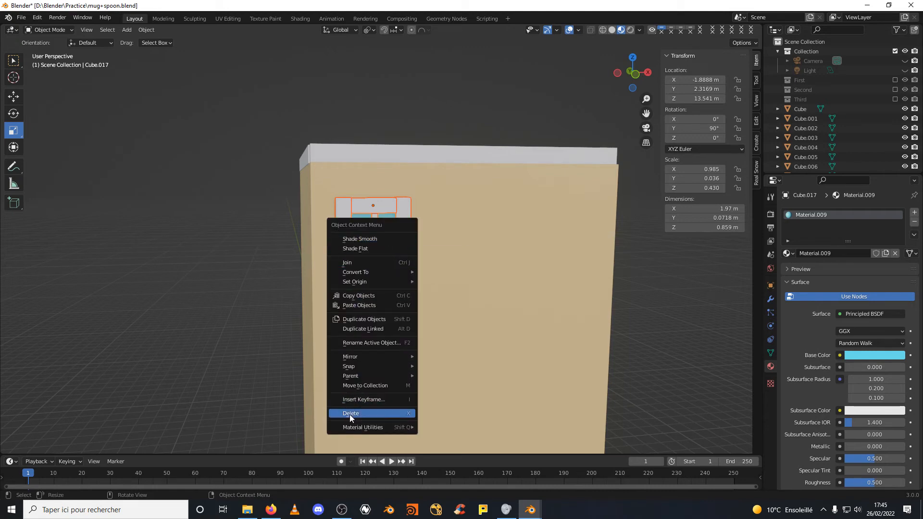
left_click(356, 388)
left_click(355, 387)
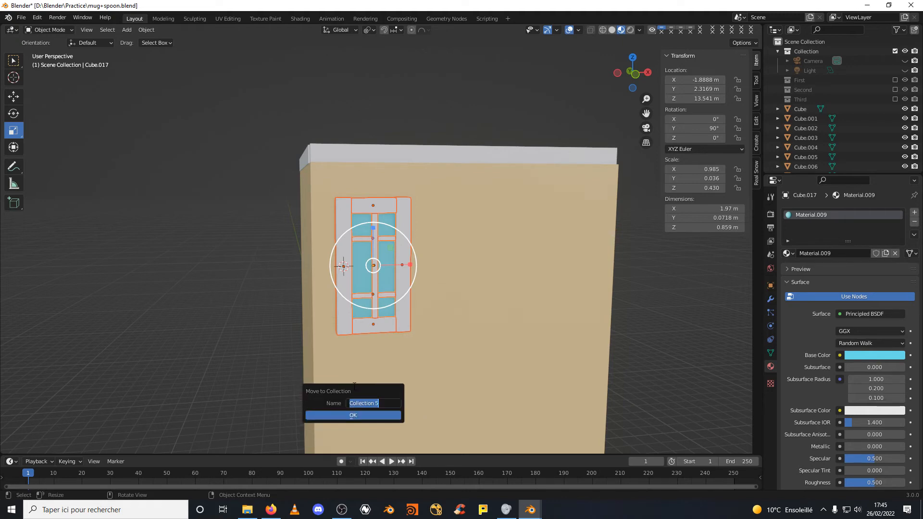
type("Windows")
key("Return")
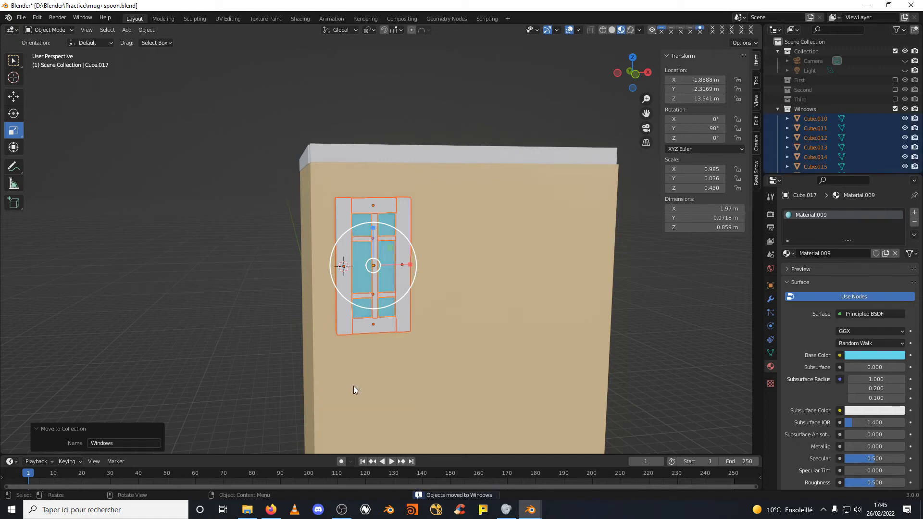
left_click(777, 109)
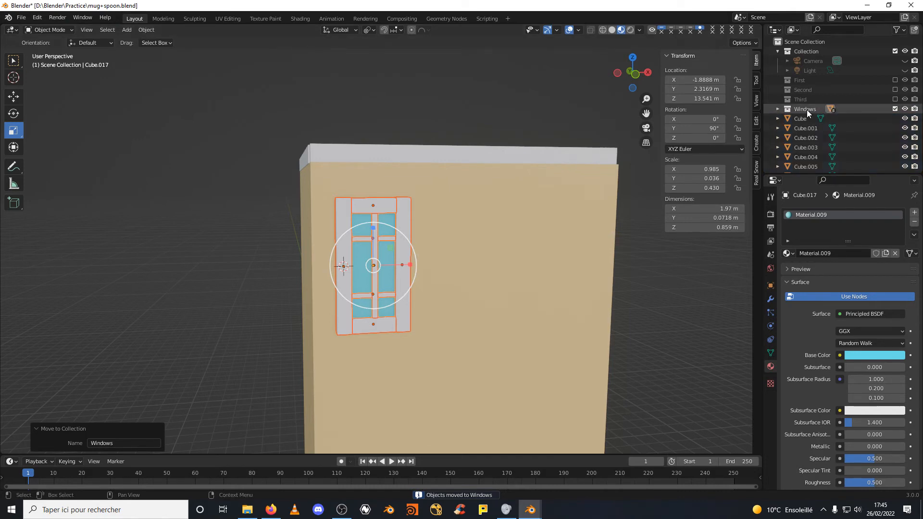
Duplicate the whole window and shift the copy about 3.69 m along X to the opposite end of the front face.
left_click(14, 97)
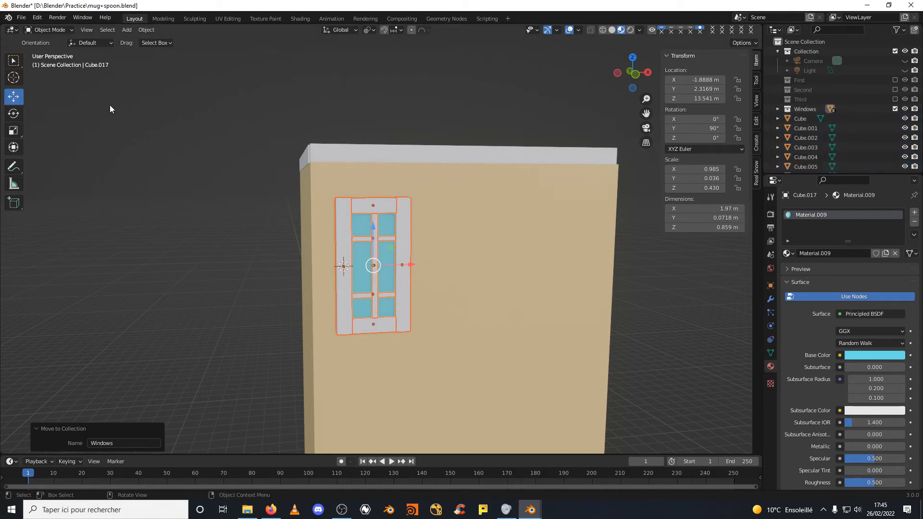
scroll(264, 240, "down", 3)
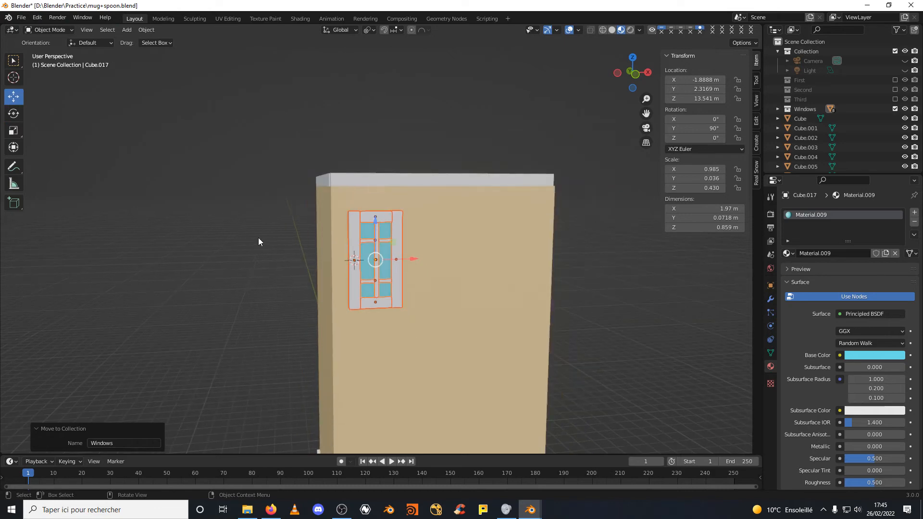
mouse_move(258, 237)
middle_mouse_down()
mouse_move(166, 247)
mouse_move(270, 247)
middle_mouse_up()
scroll(416, 272, "up", 2)
scroll(416, 272, "down", 2)
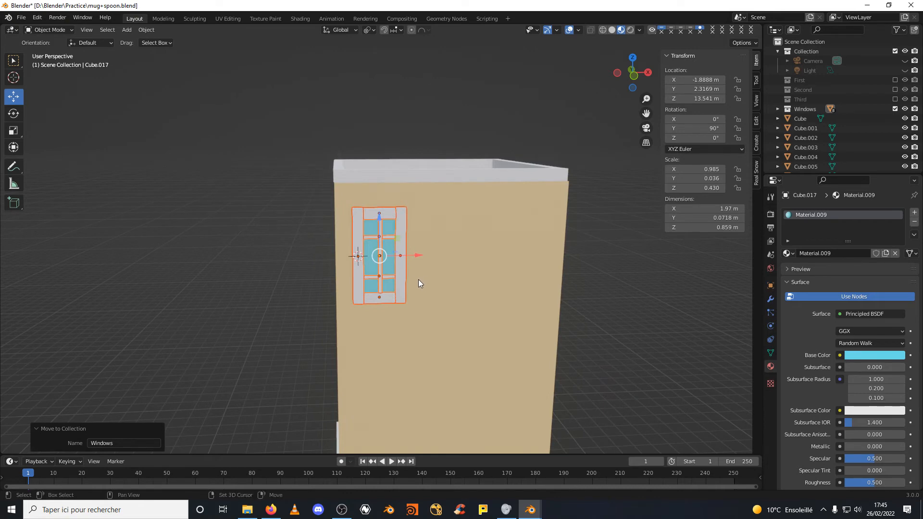
key("shift+d")
right_click(417, 261)
left_click_drag(417, 256, 558, 256)
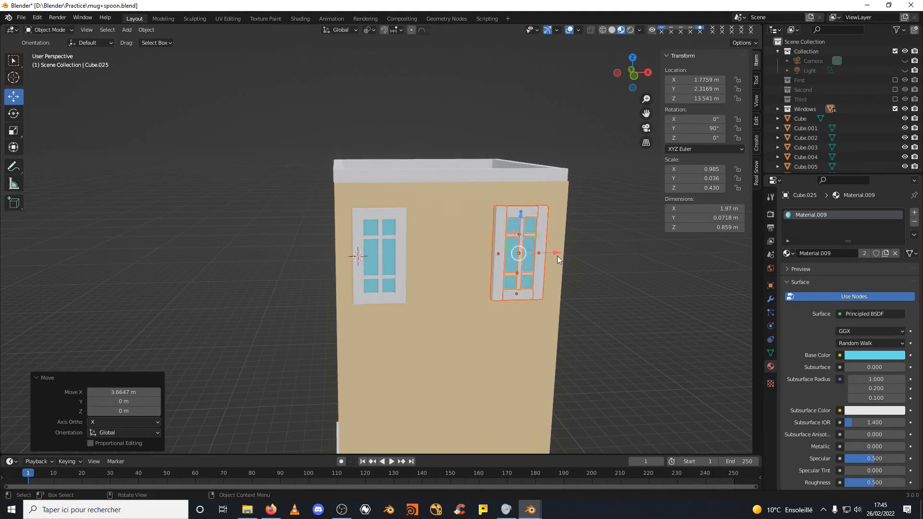
left_click(634, 76)
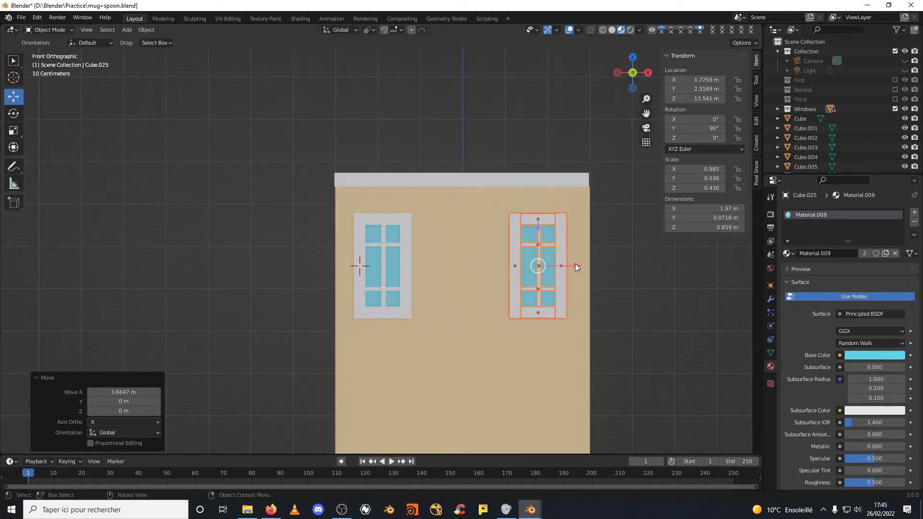
left_click_drag(578, 267, 581, 267)
Duplicate the +X window and move the copy about 1.83 m along -X, midway between the two existing windows.
key("shift+d")
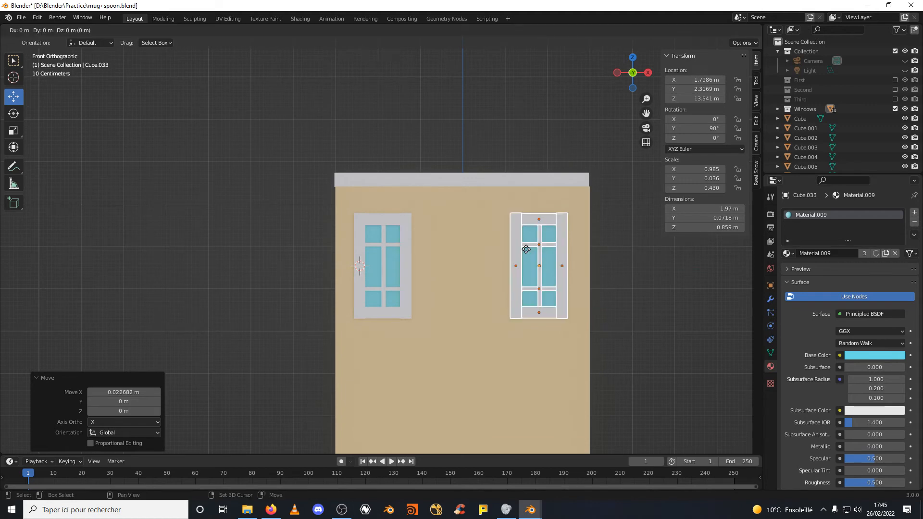
right_click(529, 251)
left_click_drag(581, 265, 502, 273)
Start a selection of the -X window's parts with its vertical glazing bar.
scroll(501, 273, "up", 1)
scroll(502, 275, "down", 4)
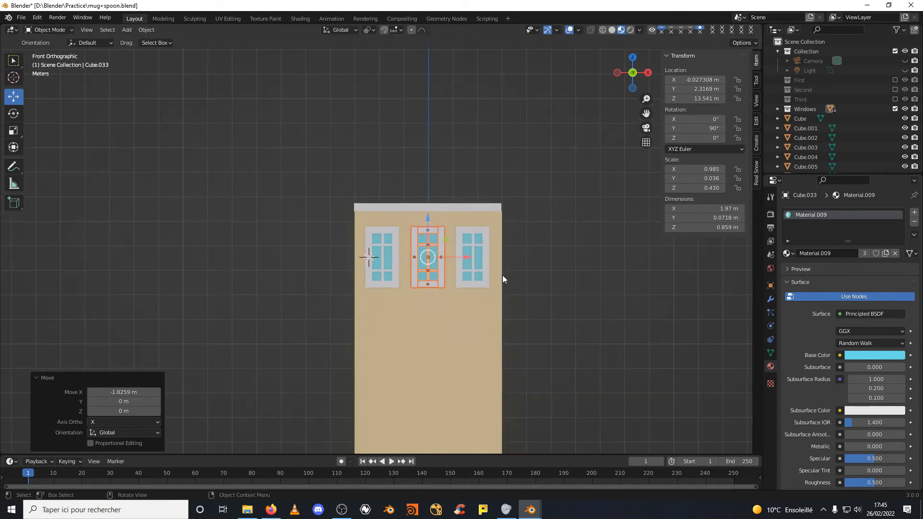
scroll(384, 254, "up", 5)
left_click(382, 250)
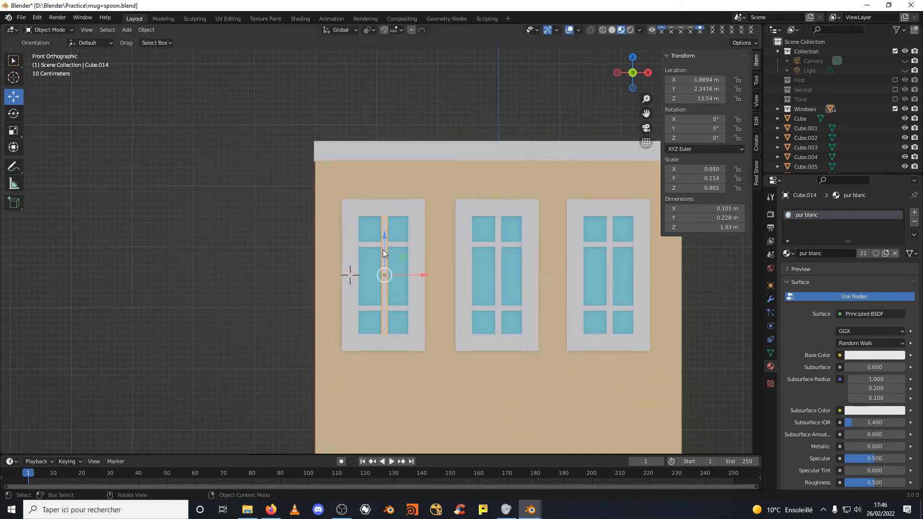
Select the frame pieces, crossbars and glass that make up the window nearest the facade's left edge.
left_click(343, 206)
left_click(376, 204, "shift")
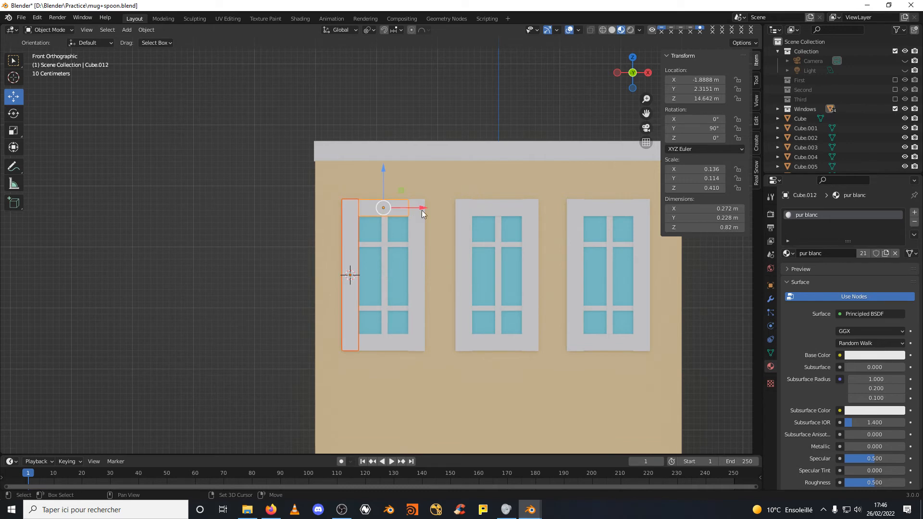
left_click(422, 210, "shift")
left_click(391, 242, "shift")
left_click(384, 230, "shift")
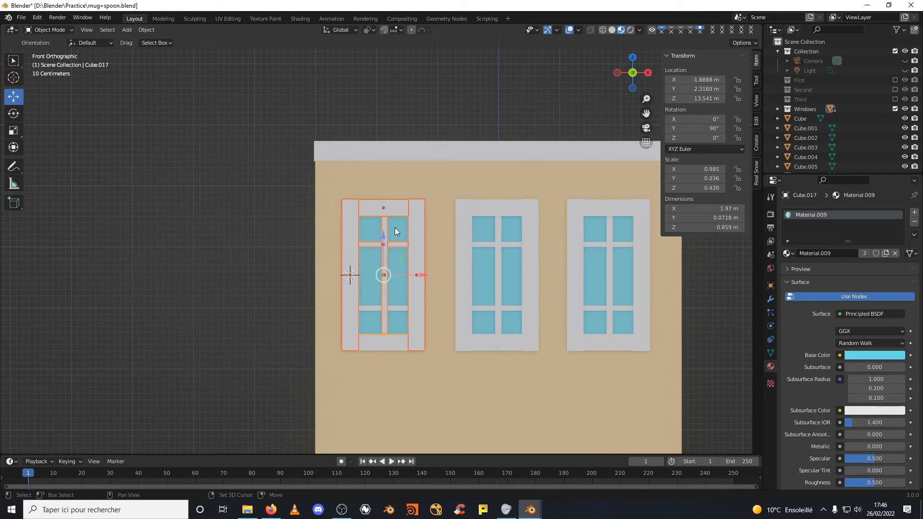
left_click(371, 309, "shift")
left_click(373, 342, "shift")
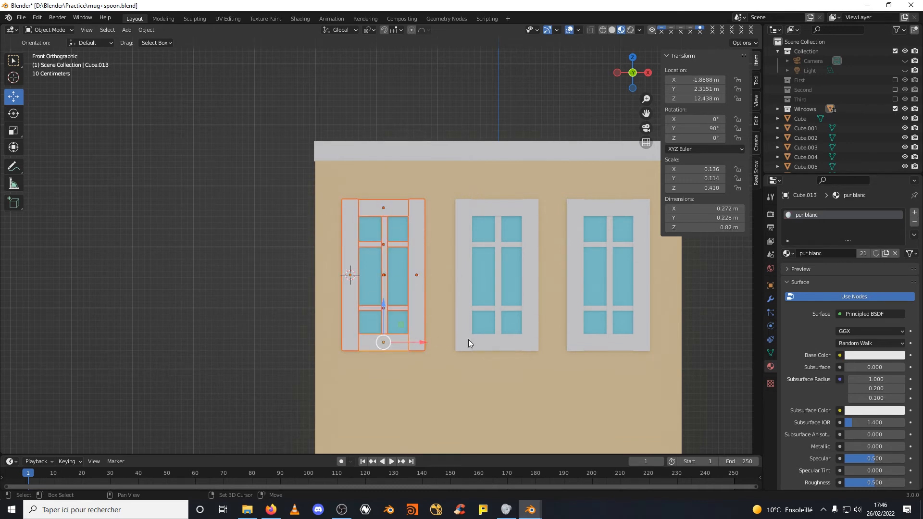
Add all the frame pieces, crossbars and glass of the middle window to the selection.
left_click(498, 343, "shift")
left_click(463, 325, "shift")
left_click(480, 309, "shift")
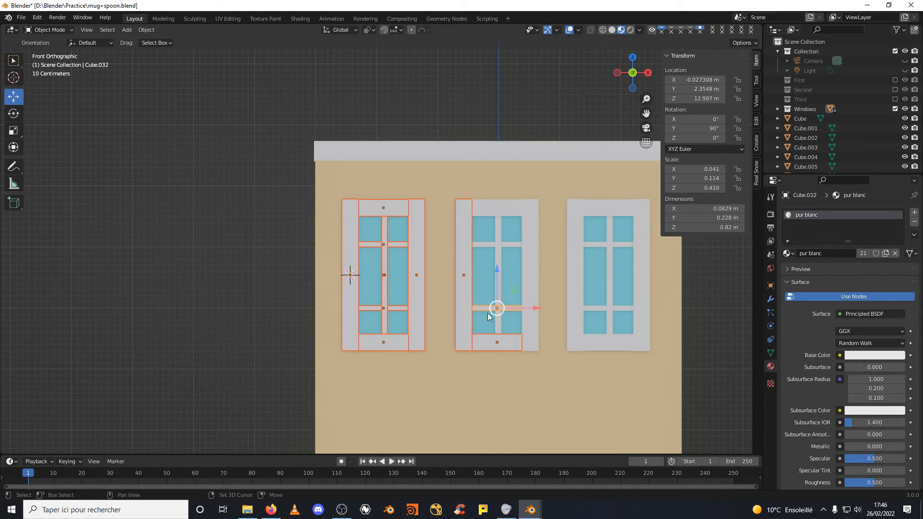
left_click(499, 323, "shift")
left_click(533, 320, "shift")
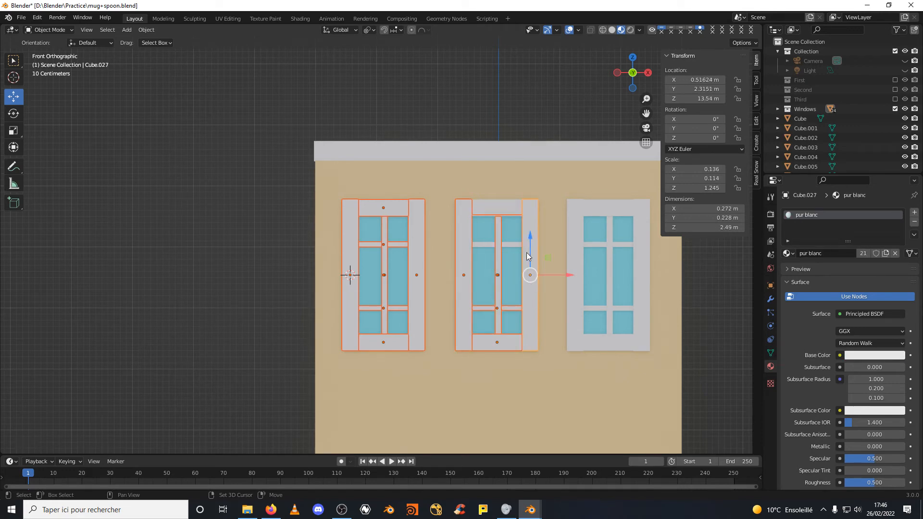
left_click(512, 244, "shift")
left_click(508, 204, "shift")
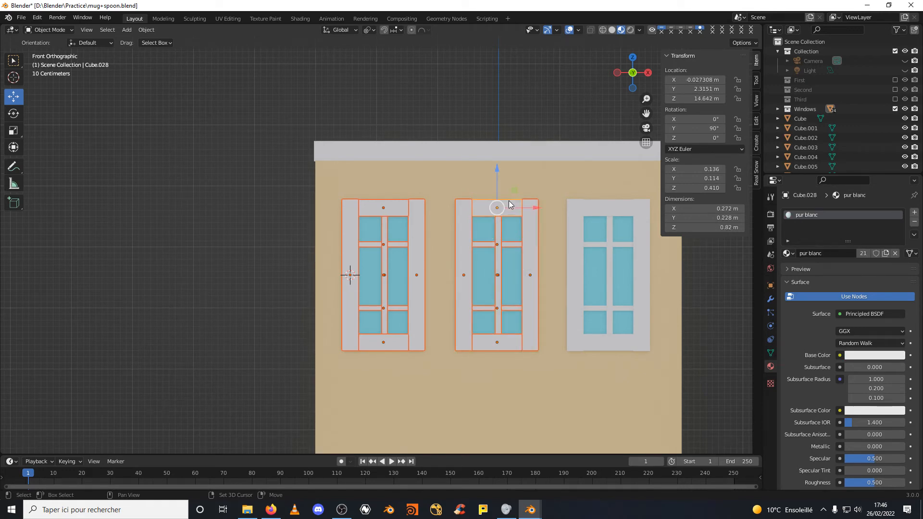
Add the frame pieces, crossbars and glass of the third window to the selection.
left_click(602, 206, "shift")
left_click(574, 214, "shift")
left_click(639, 220, "shift")
left_click(610, 243, "shift")
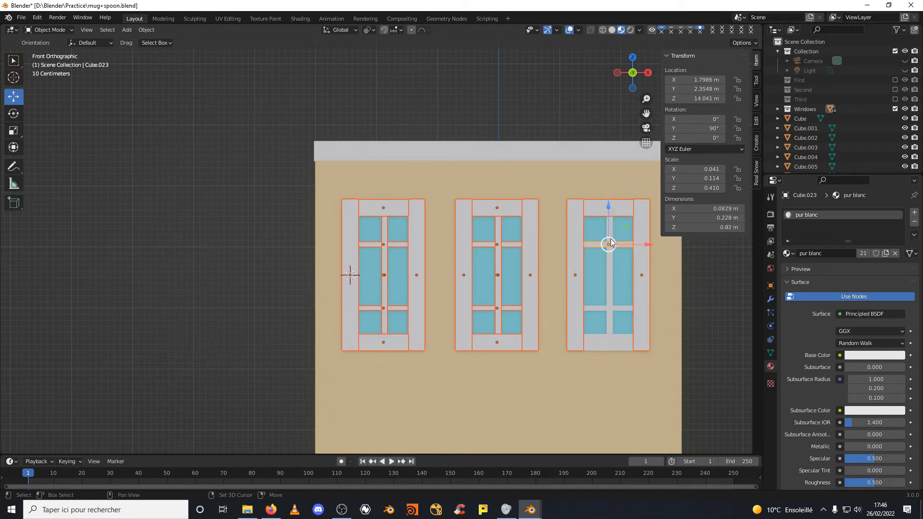
left_click(609, 269, "shift")
left_click(619, 309, "shift")
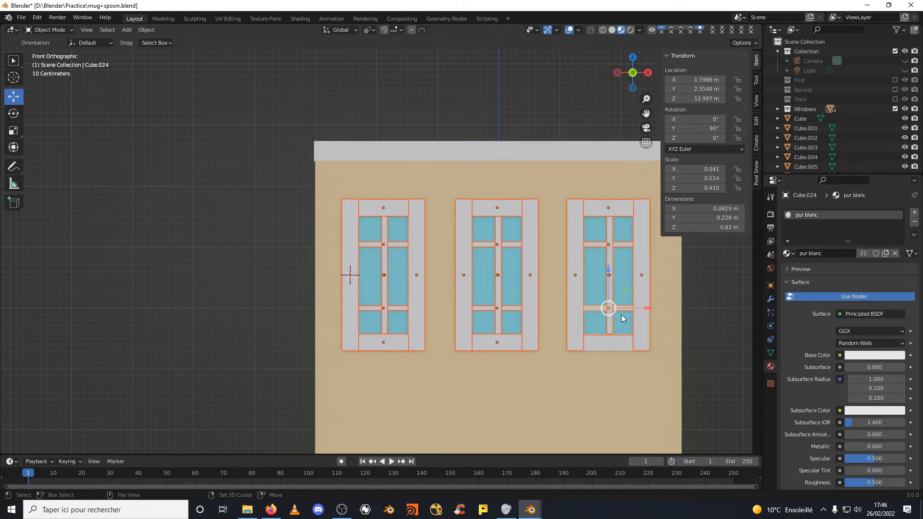
left_click(617, 345, "shift")
Duplicate the row of three windows and move the copy about 2.94 m down the facade.
scroll(560, 310, "down", 3)
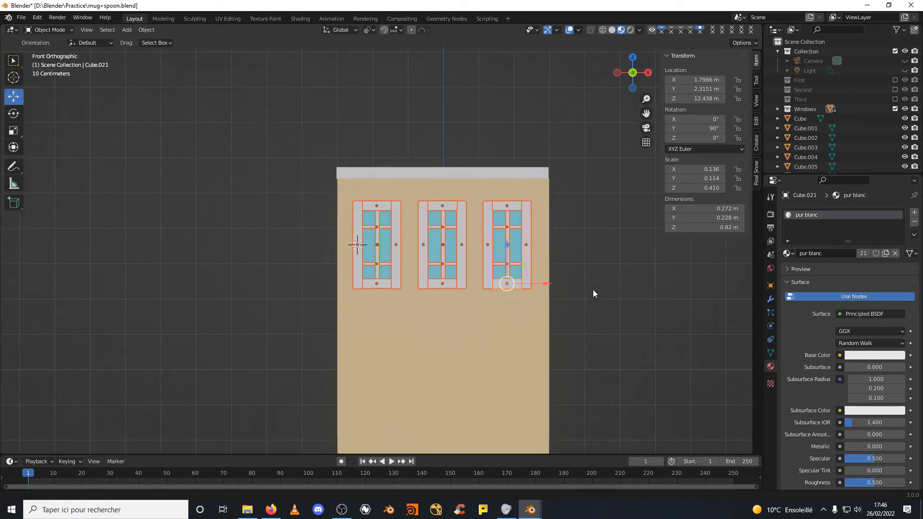
middle_click_drag(593, 293, 561, 179, "shift")
scroll(561, 191, "down", 2)
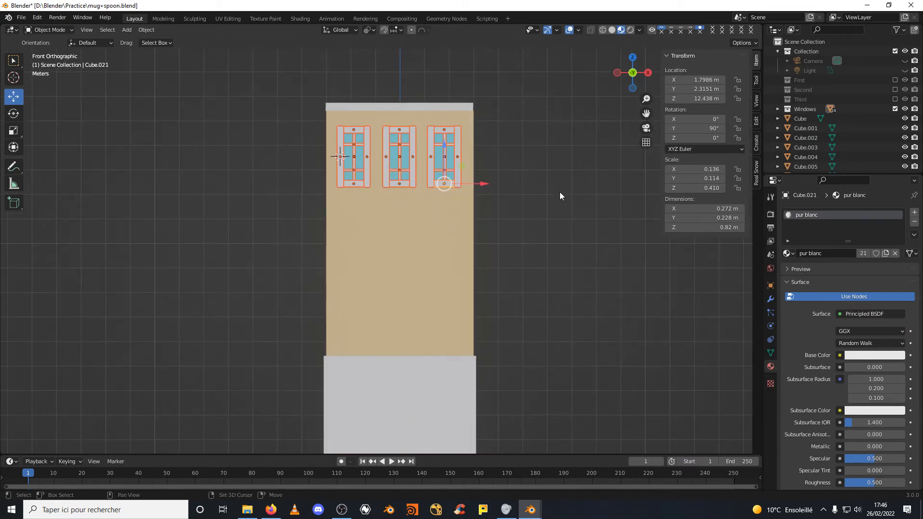
key("shift+d")
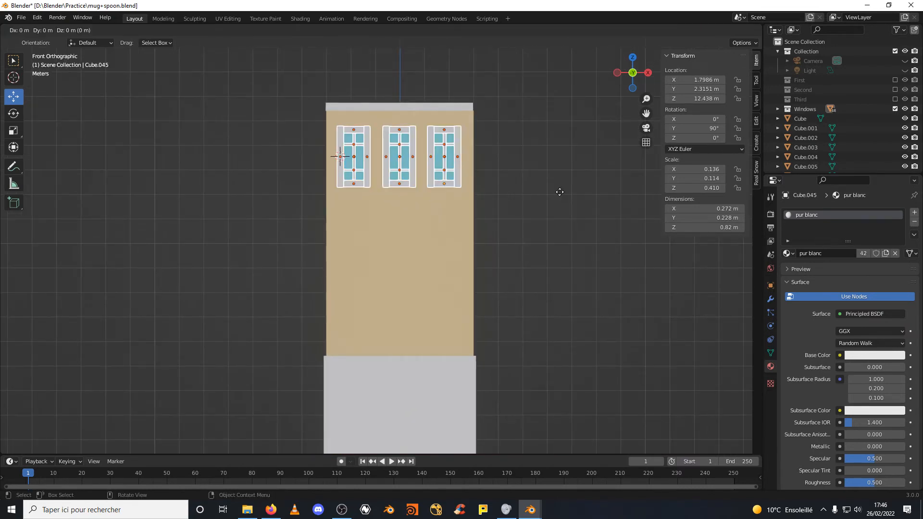
key("Escape")
left_click_drag(444, 142, 453, 216)
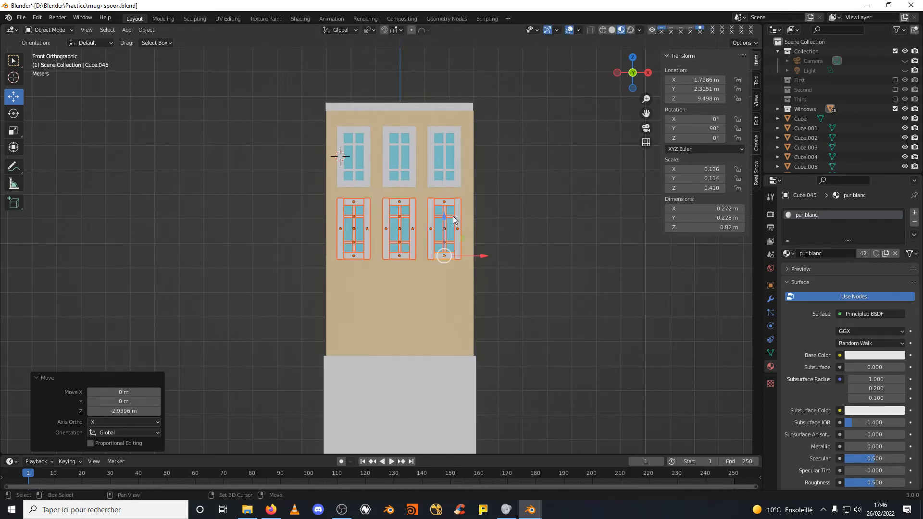
Duplicate the second window row and move the copy about 3.06 m down along Z as a third row.
key("shift+d")
key("z")
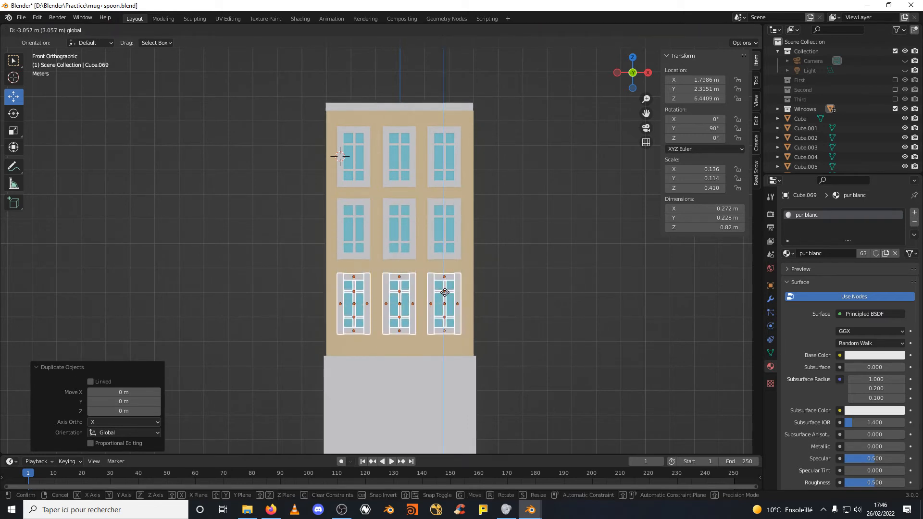
left_click(444, 293)
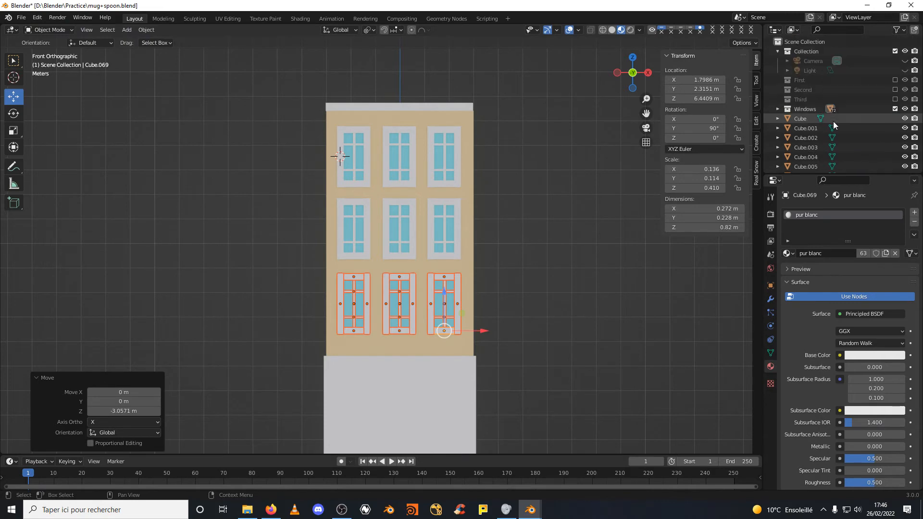
Expand the Windows collection and select all its objects from Cube.010 to Cube.081.
mouse_move(559, 228)
middle_mouse_down()
mouse_move(472, 240)
mouse_move(555, 237)
middle_mouse_up()
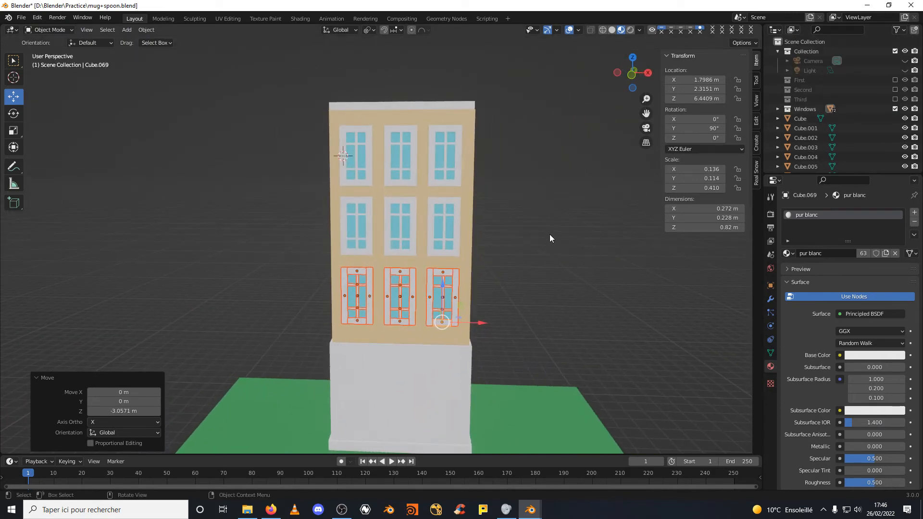
scroll(549, 236, "up", 4)
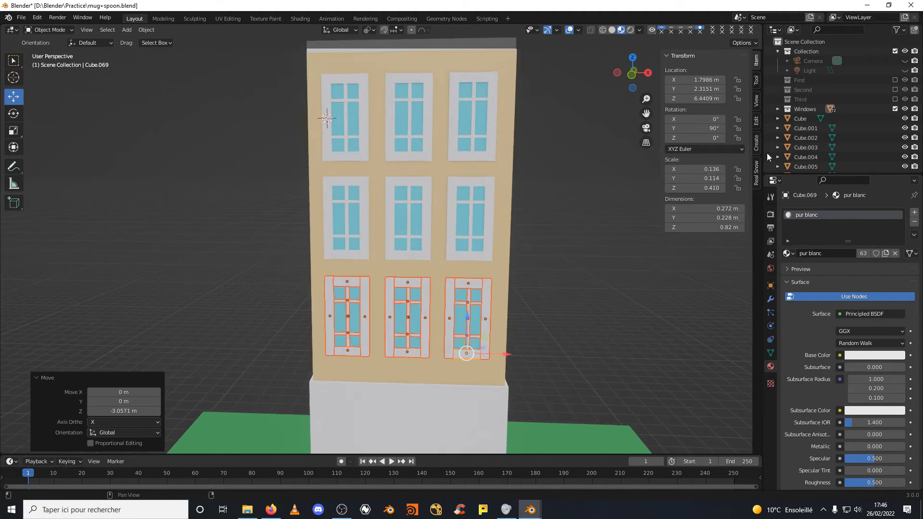
left_click(799, 108)
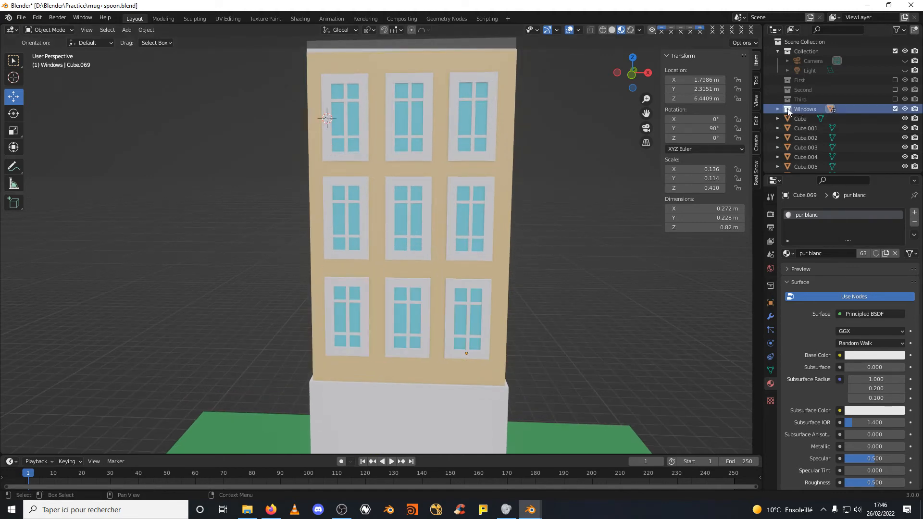
left_click(779, 109)
left_click(803, 117)
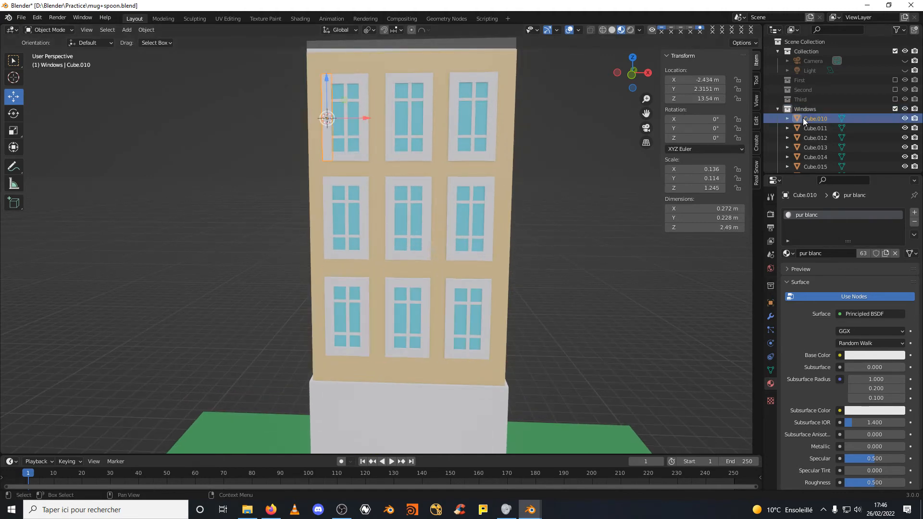
key("a")
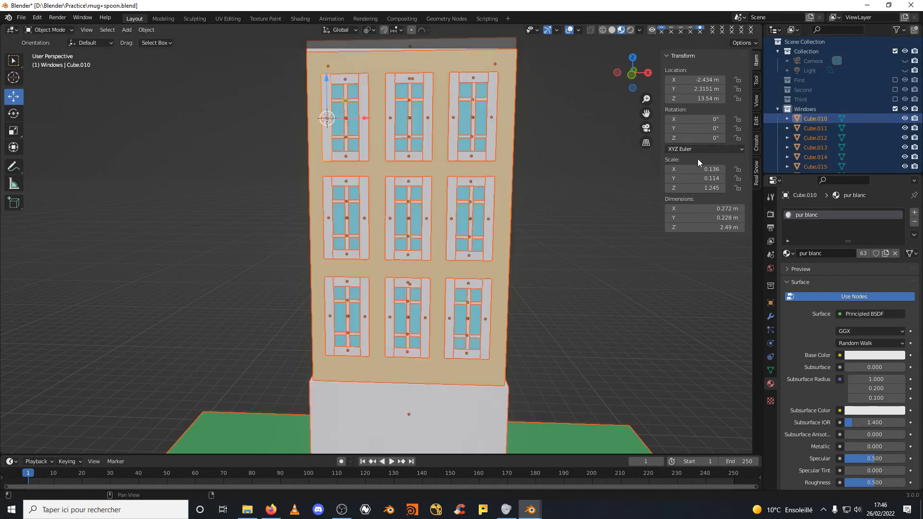
left_click(808, 120)
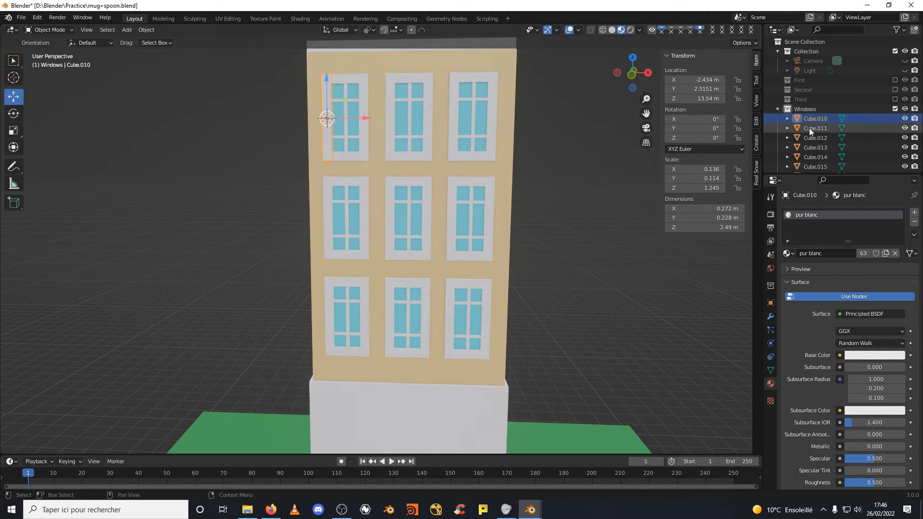
left_click(811, 129, "shift")
scroll(815, 134, "down", 15)
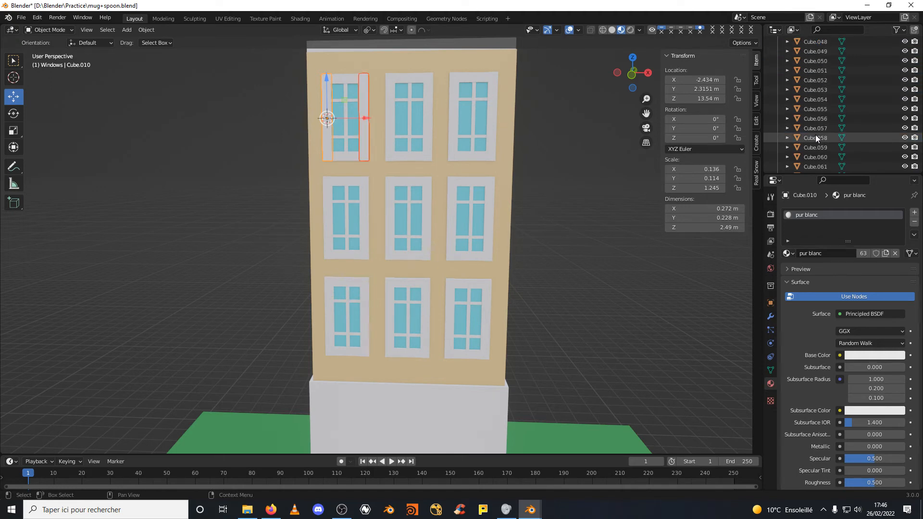
scroll(815, 135, "down", 8)
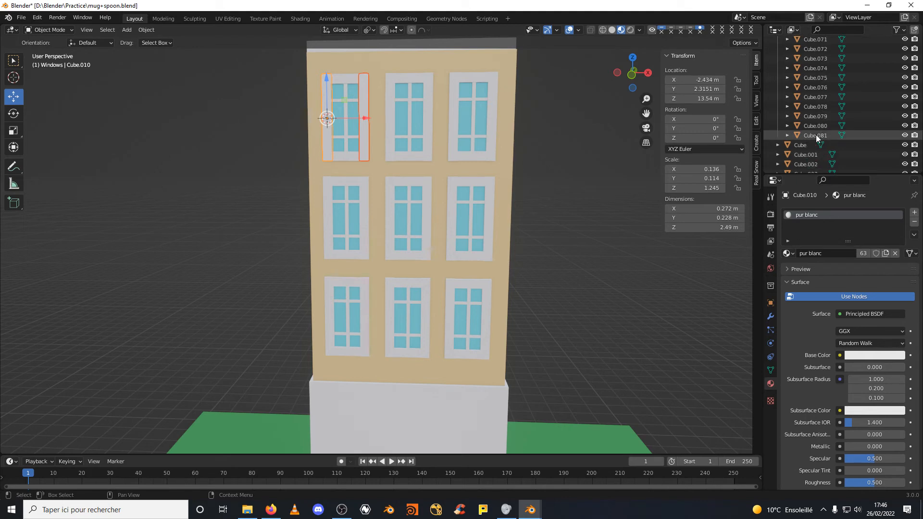
left_click(815, 135, "shift")
scroll(618, 201, "down", 2)
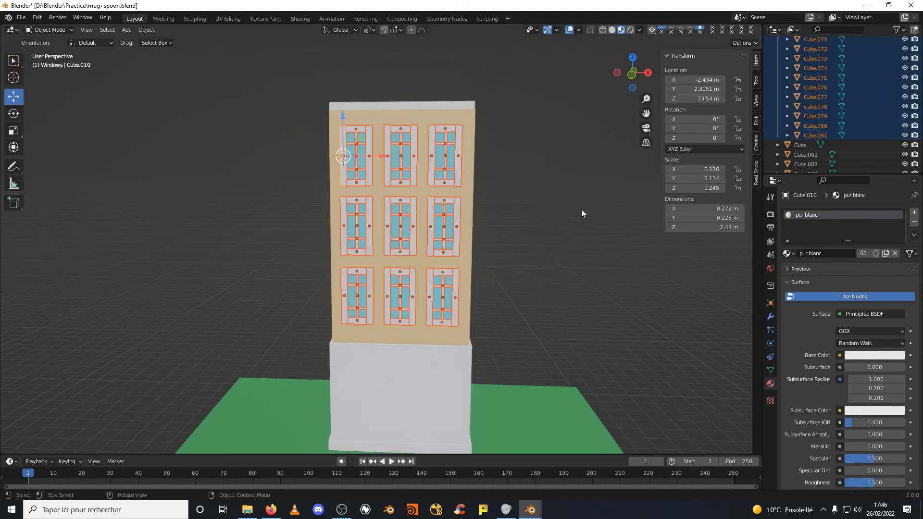
Duplicate the nine windows in place and rotate the copies 180° around the Z axis.
middle_click_drag(582, 209, 561, 226)
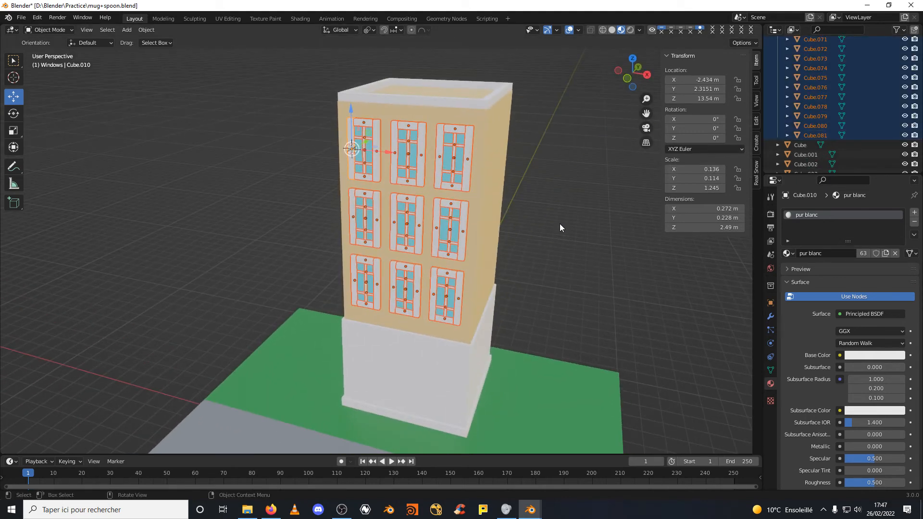
key("shift")
key("shift+d")
right_click(560, 224)
middle_click_drag(559, 223, 589, 221)
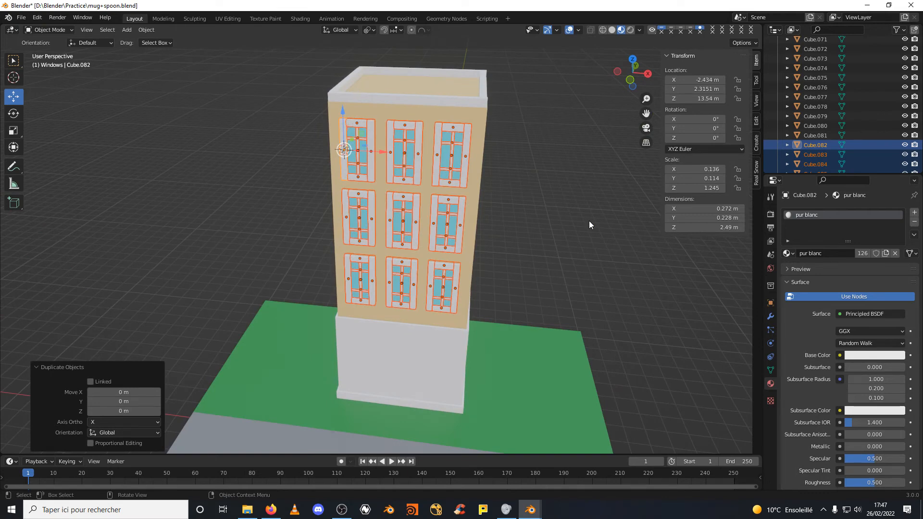
key("r")
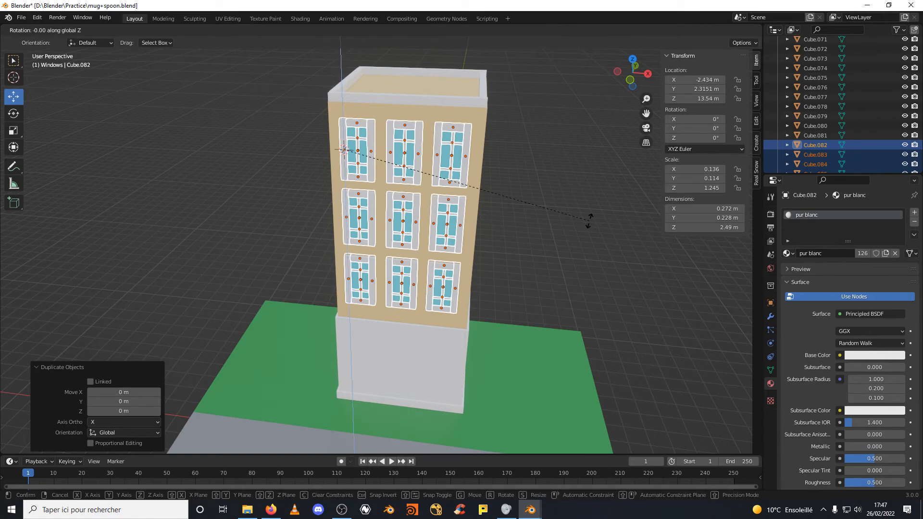
type("z180")
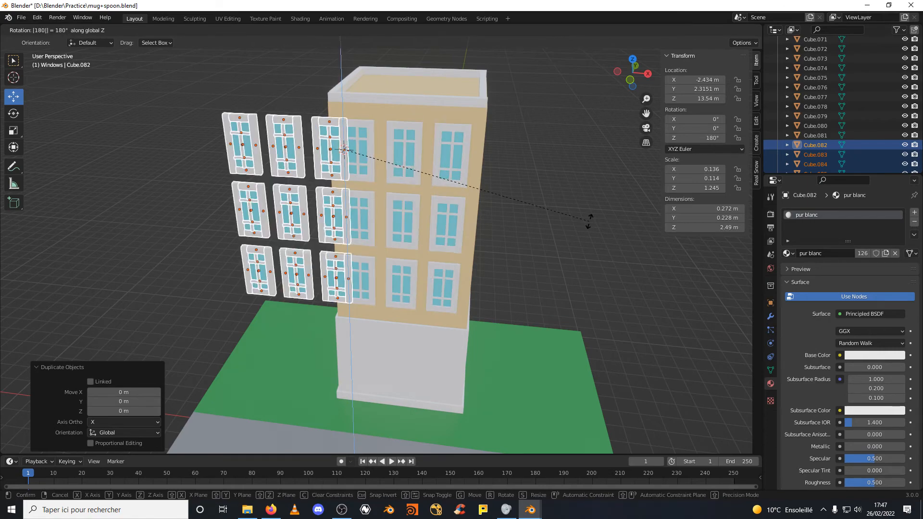
key("Return")
Move the rotated windows along X into line with the building and about 5.98 m along Y onto the rear wall.
middle_click_drag(613, 206, 395, 189)
left_click_drag(385, 152, 498, 158)
left_click(631, 81)
middle_click_drag(508, 159, 557, 125)
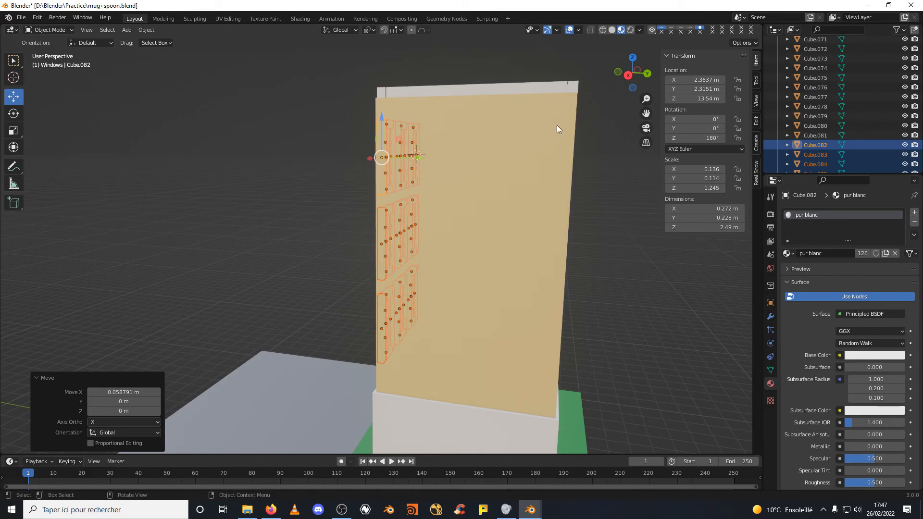
left_click(628, 76)
left_click_drag(446, 158, 595, 165)
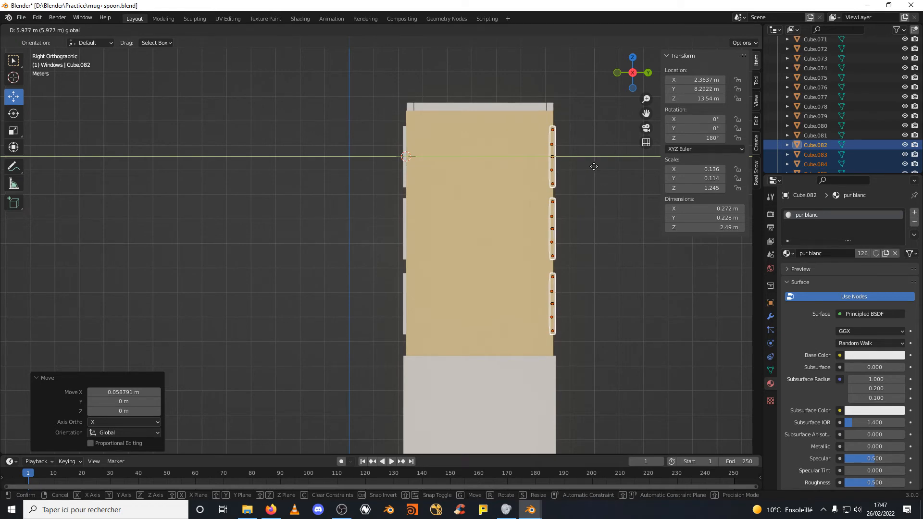
Check the copied windows on the rear wall and nudge them about 0.002 m along Y.
left_click(648, 72)
scroll(451, 211, "up", 3)
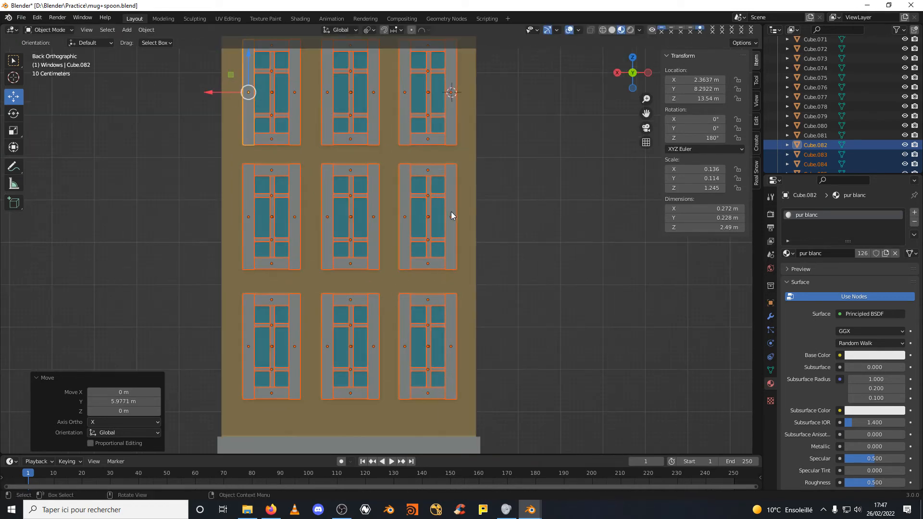
scroll(411, 208, "down", 3)
middle_click_drag(268, 190, 353, 209)
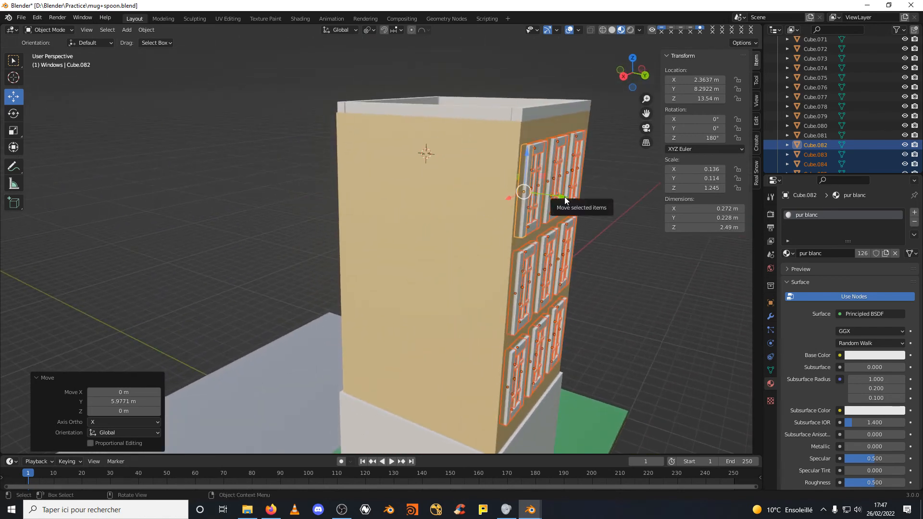
left_click_drag(564, 197, 565, 197)
Select all window objects in the Windows collection, from Cube.010 through Cube.153, covering both the front and rear walls.
middle_click_drag(641, 234, 632, 269)
scroll(586, 241, "down", 4)
scroll(529, 266, "up", 3)
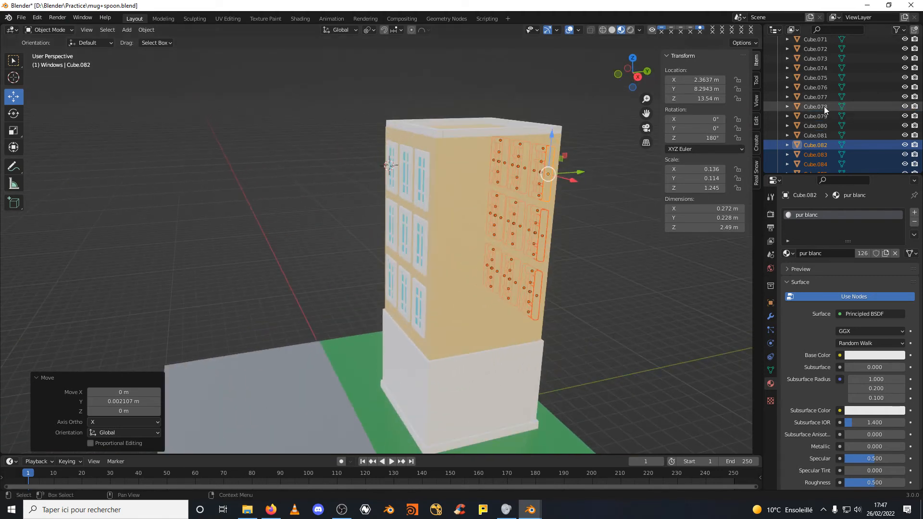
scroll(828, 104, "down", 5)
scroll(829, 106, "down", 20)
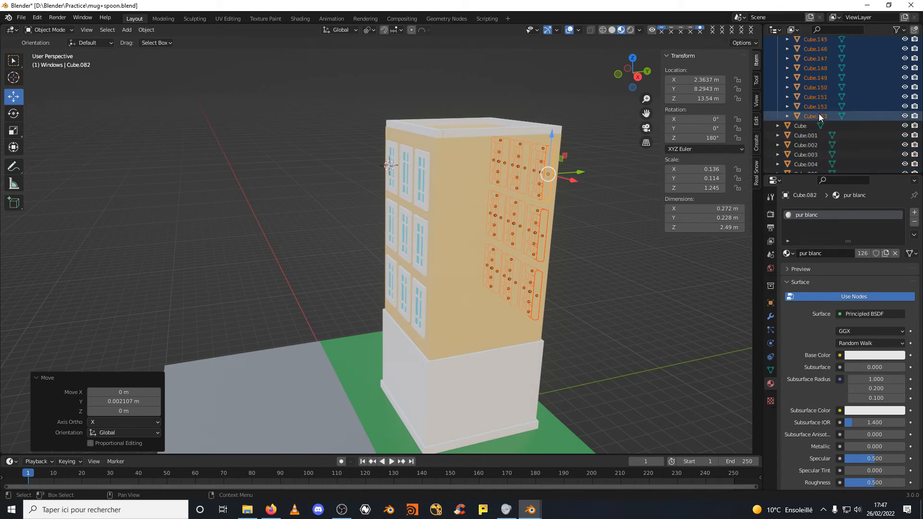
key("ctrl+z")
scroll(823, 96, "up", 20)
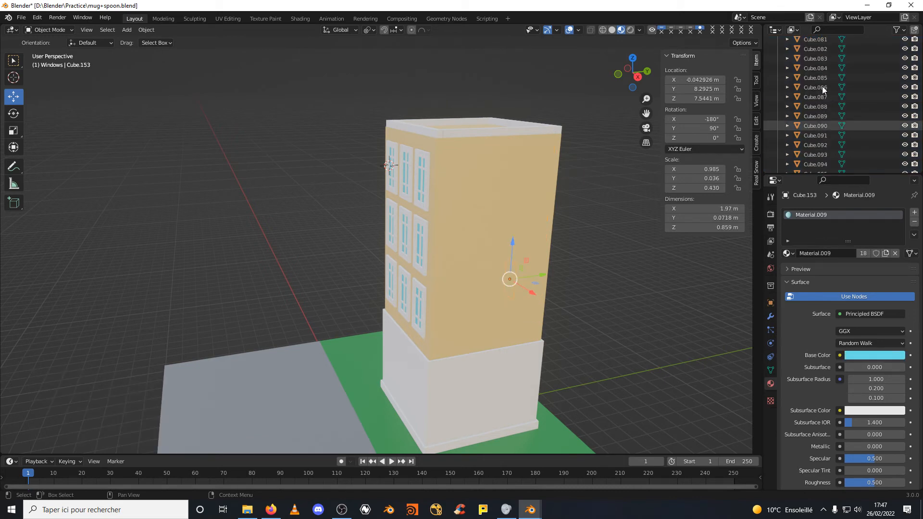
scroll(821, 94, "up", 10)
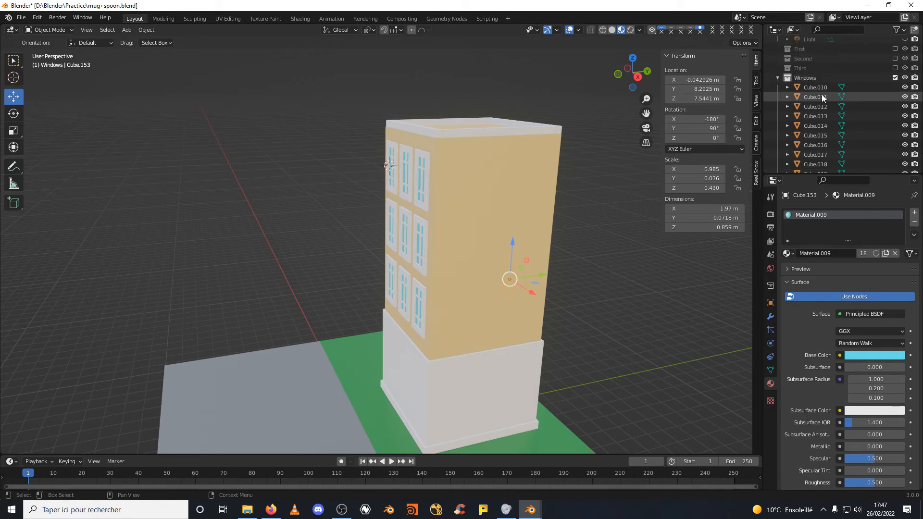
left_click(817, 107, "shift")
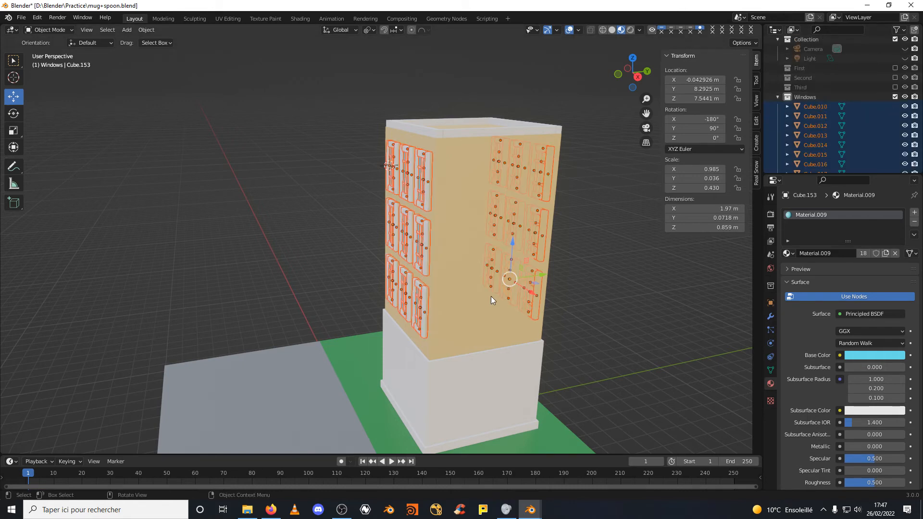
Duplicate the selected windows in place and rotate the copies 90° around the Z axis, using Median Point as the pivot.
left_click(370, 29)
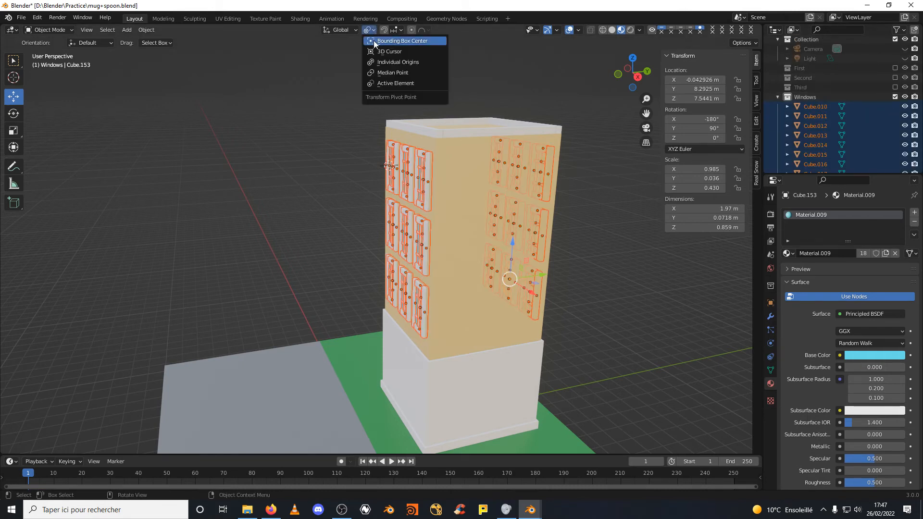
left_click(383, 73)
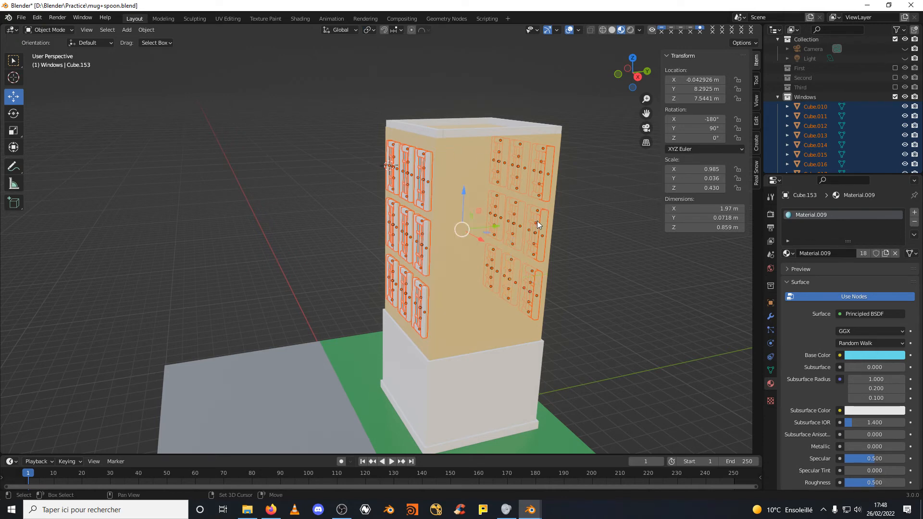
key("shift+d")
right_click(521, 220)
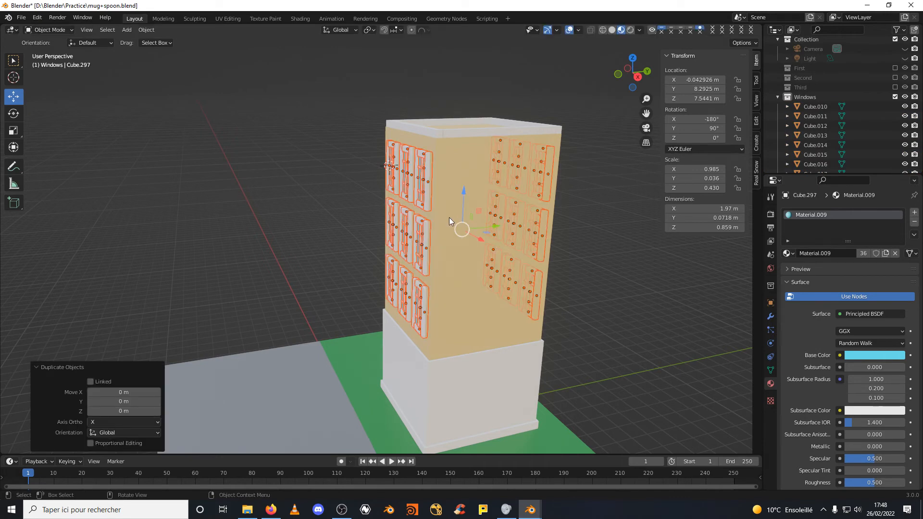
type("rz90")
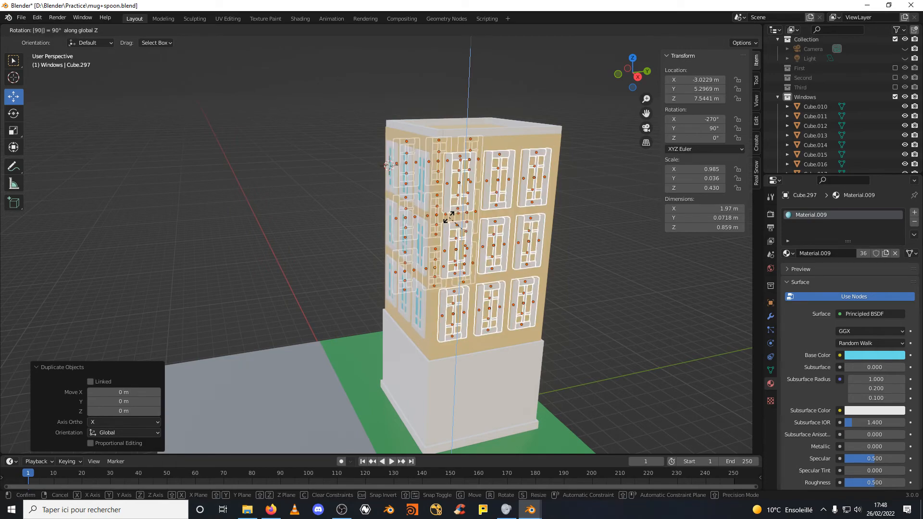
key("Return")
Nudge the rotated windows about 0.02 m along X to line up with the side walls, and deselect them.
middle_click_drag(535, 209, 412, 200)
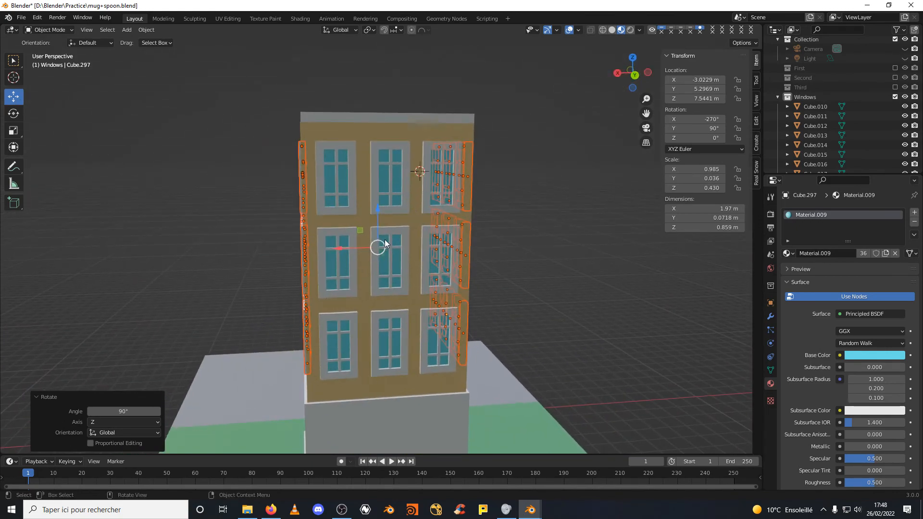
left_click_drag(342, 247, 344, 248)
middle_click_drag(489, 253, 633, 270)
left_click(595, 237)
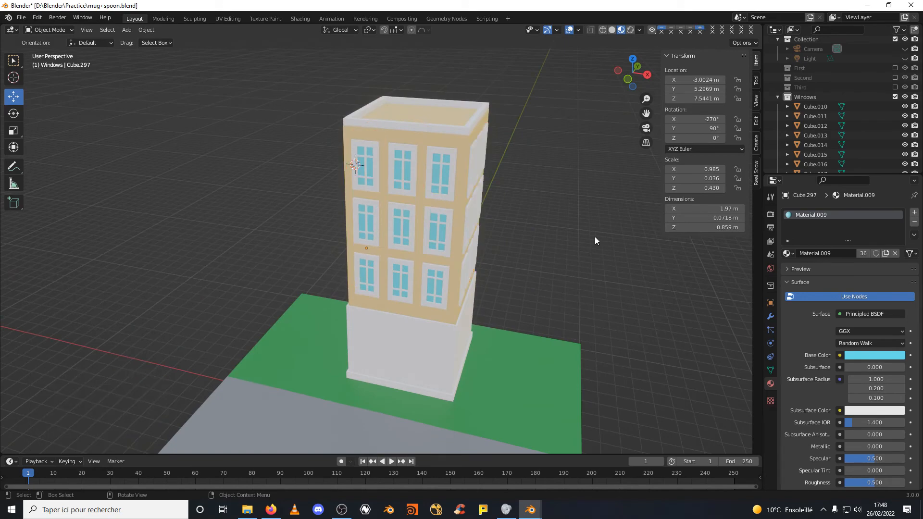
Inspect the placement of the windows on the building's walls from several angles and distances.
mouse_move(615, 220)
middle_mouse_down()
mouse_move(563, 210)
mouse_move(571, 229)
mouse_move(614, 237)
middle_mouse_up()
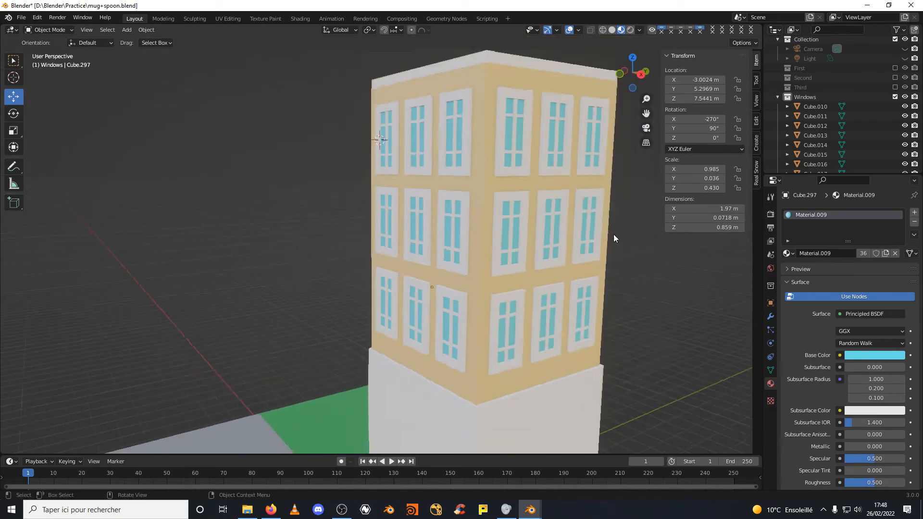
scroll(579, 262, "down", 3)
mouse_move(579, 262)
middle_mouse_down()
mouse_move(472, 268)
mouse_move(590, 267)
middle_mouse_up()
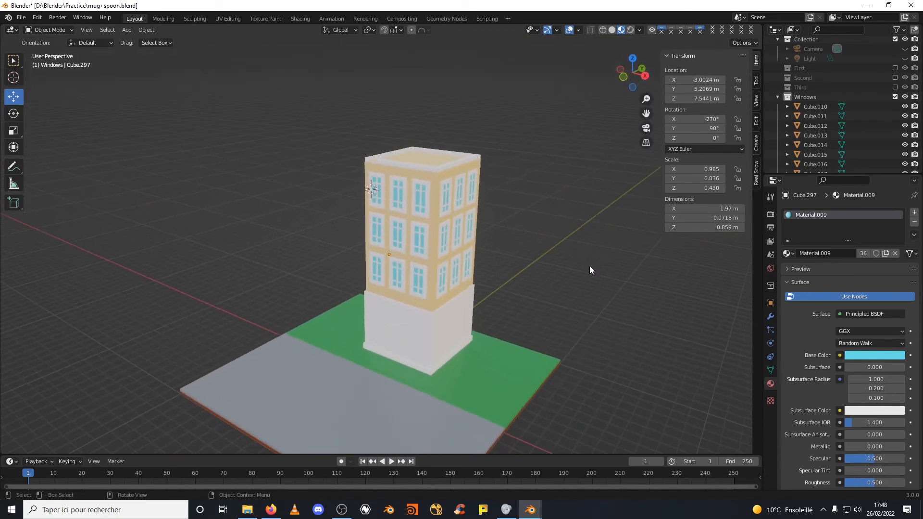
scroll(529, 272, "up", 4)
middle_click_drag(530, 272, 506, 327)
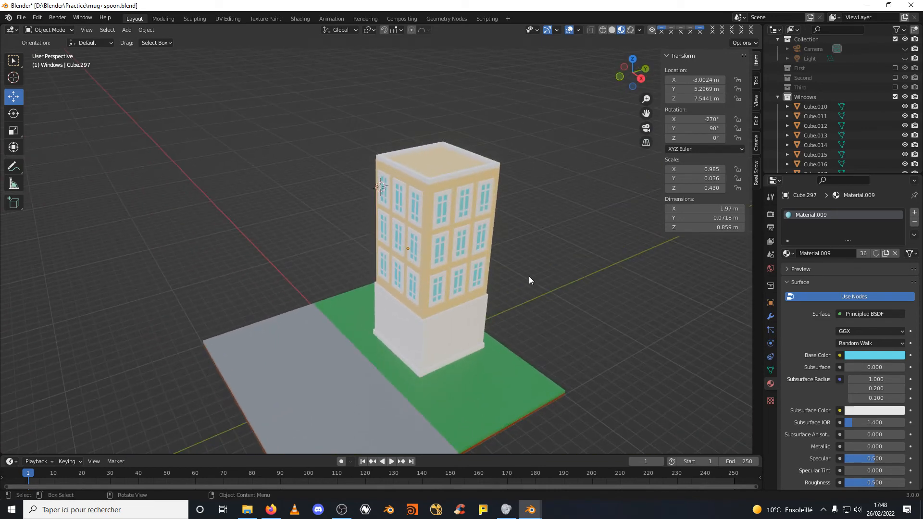
scroll(531, 276, "down", 2)
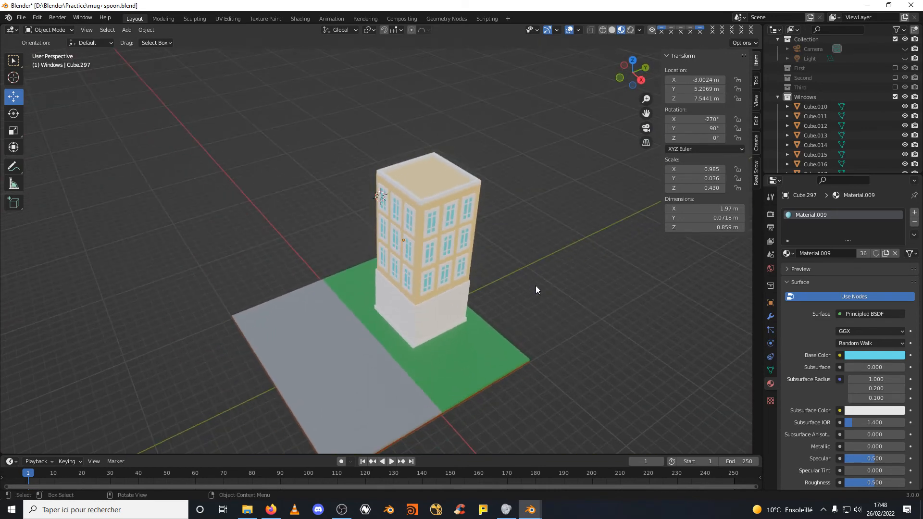
scroll(473, 298, "up", 3)
left_click(471, 354)
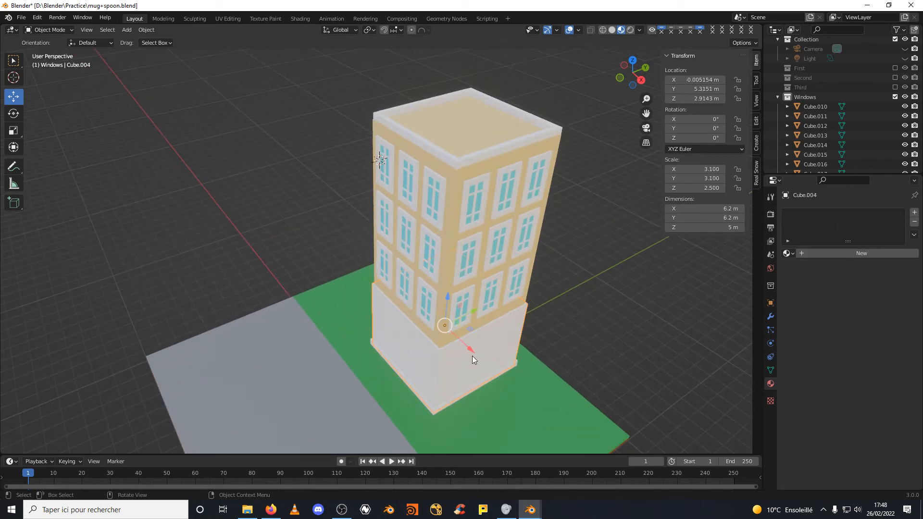
middle_click_drag(577, 335, 550, 257)
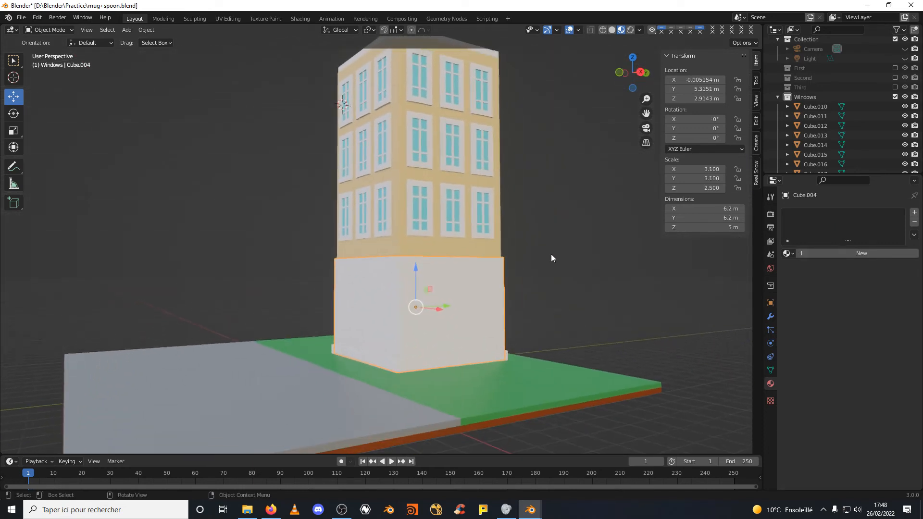
left_click(789, 254)
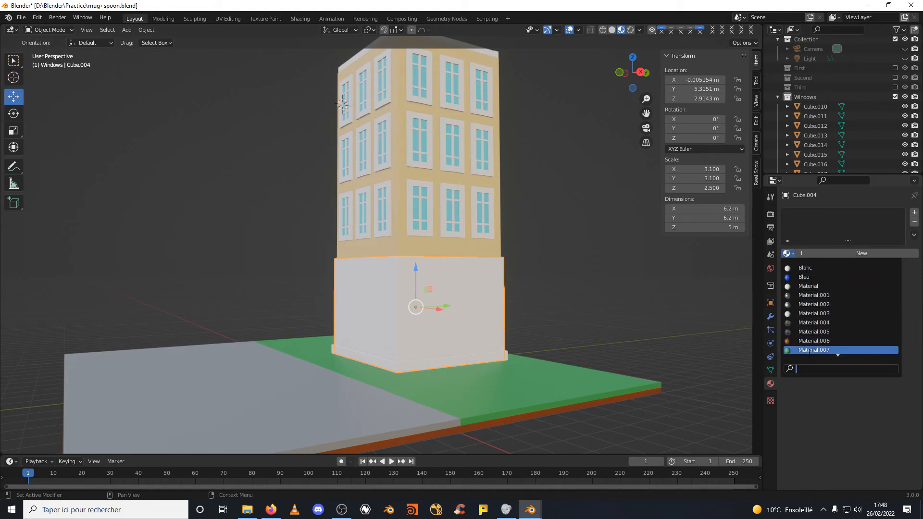
Rename the grey ground slab's material as road.
left_click(284, 405)
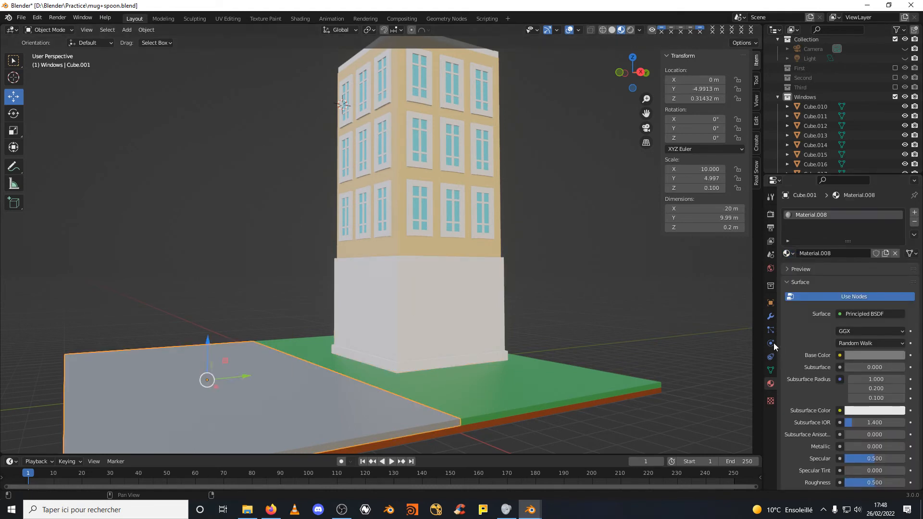
left_click(835, 253)
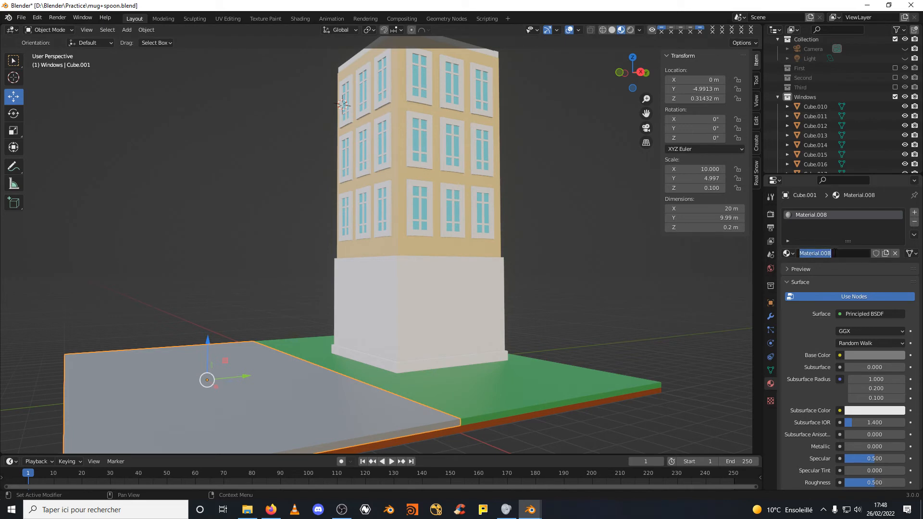
type("road")
key("Return")
Rename the green ground slab's material as grass.
left_click(541, 402)
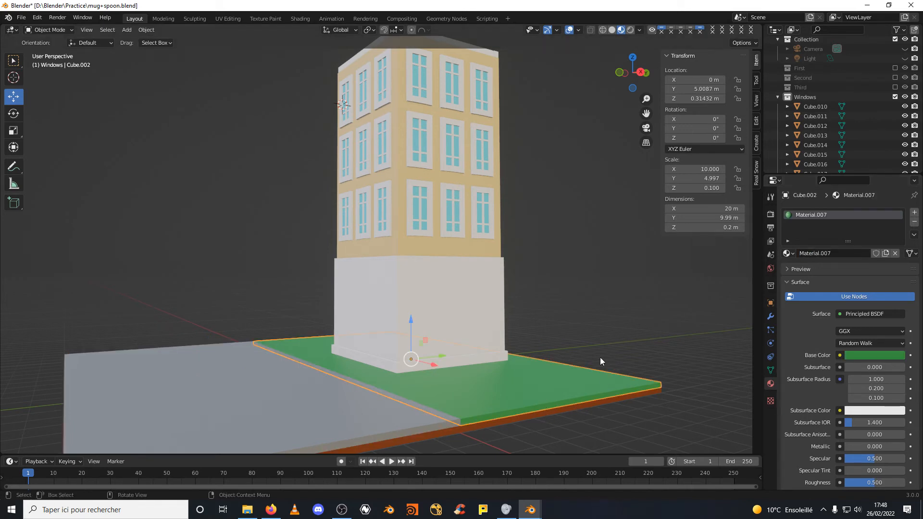
left_click(839, 254)
type("grass")
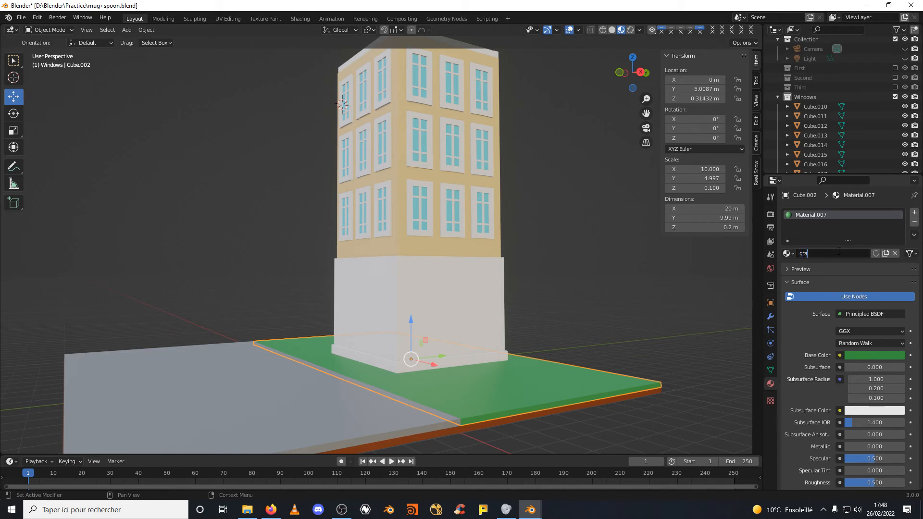
key("Return")
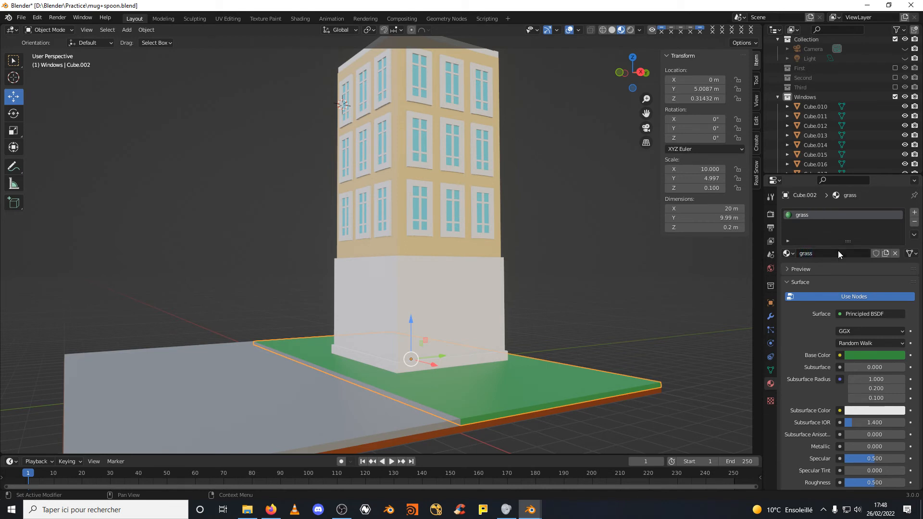
Rename the brown bottom slab's material as dirt.
left_click(563, 410)
left_click(839, 254)
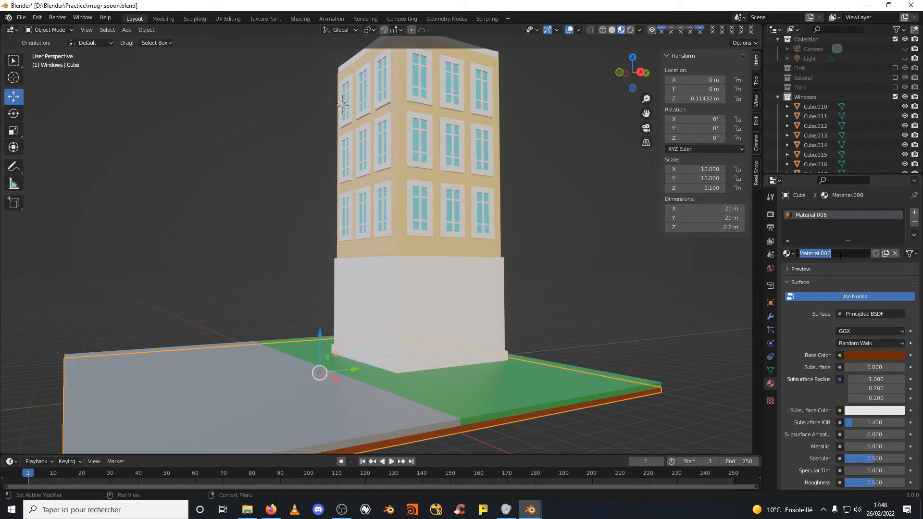
type("dirt")
key("Return")
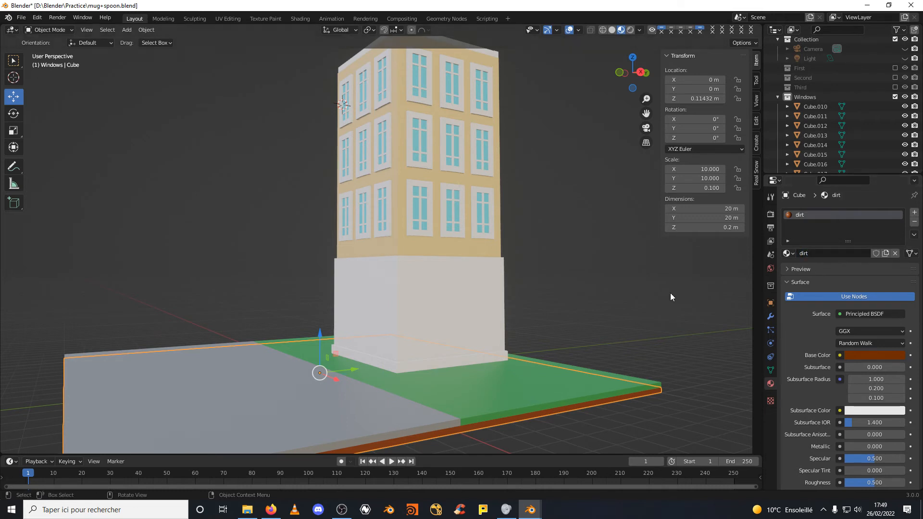
Assign the road material to the building's white ground-floor block, make it an independent copy, and lighten its base colour to a value of 0.351.
left_click(477, 331)
left_click(789, 254)
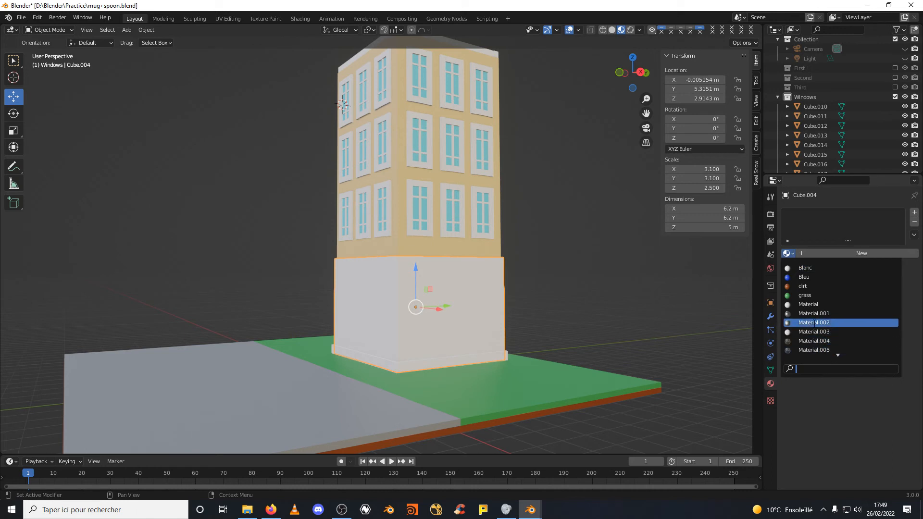
scroll(813, 327, "down", 4)
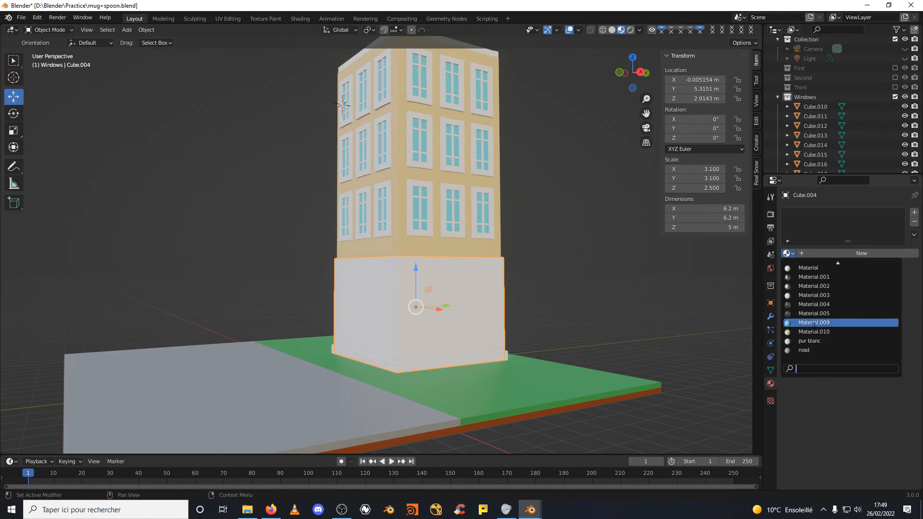
left_click(810, 350)
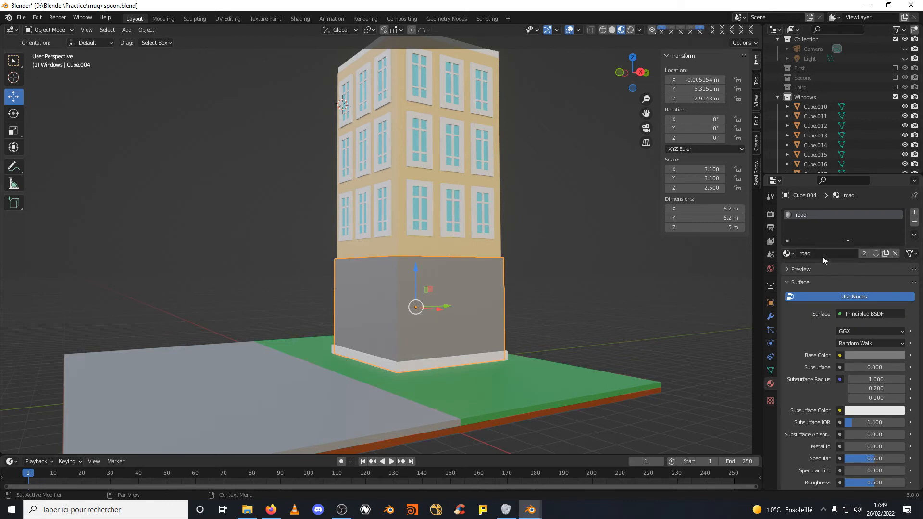
left_click(883, 254)
left_click(856, 356)
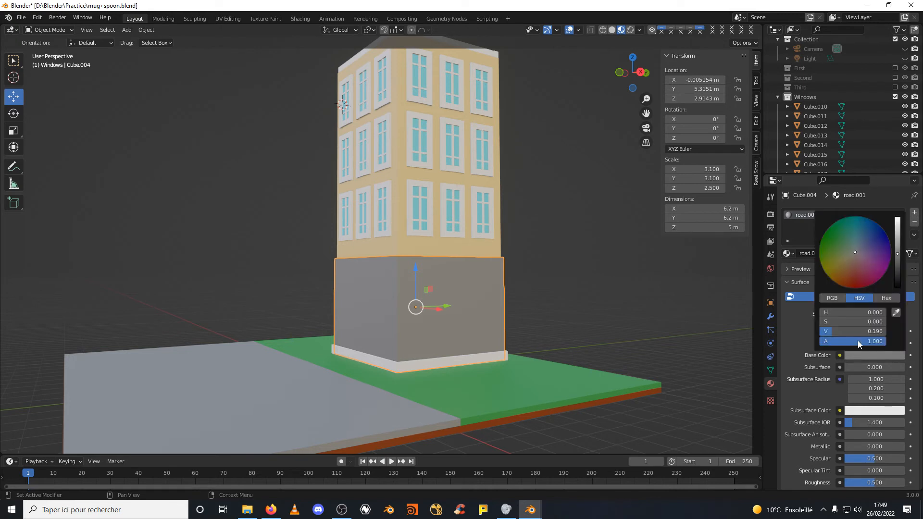
left_click(897, 243)
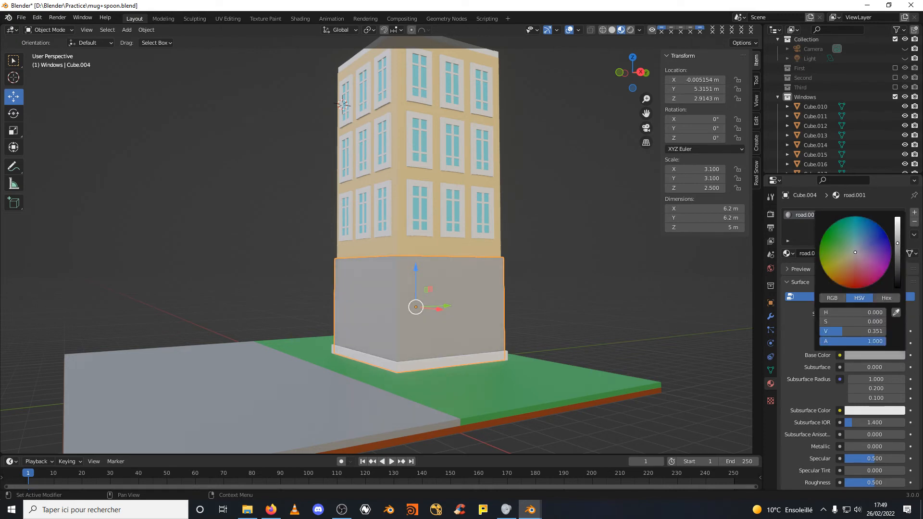
Assign road.001 to the plinth around the building's foot, make it an independent copy, and darken its base colour to a value of 0.099.
left_click(484, 356)
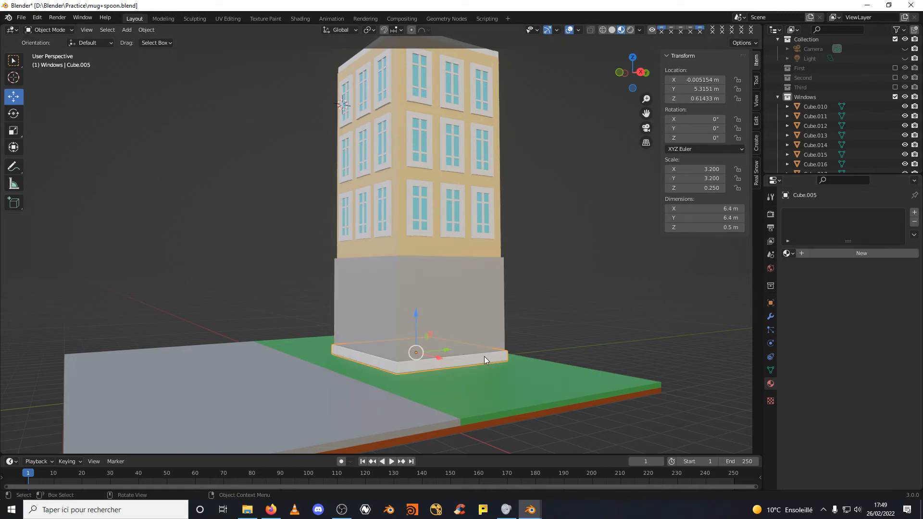
left_click(791, 254)
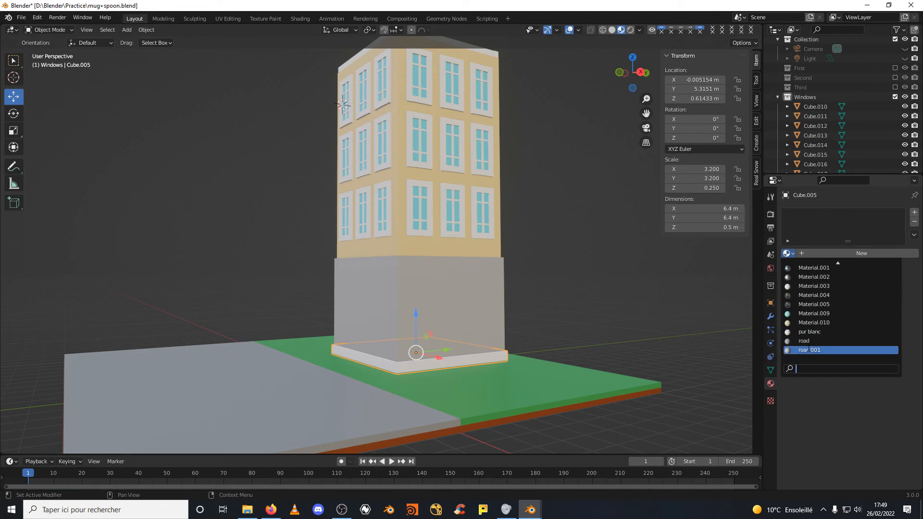
left_click(808, 350)
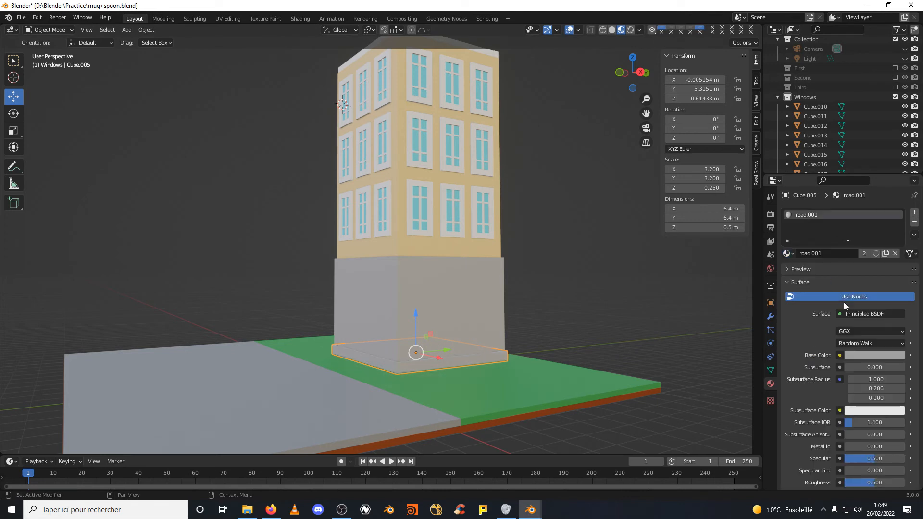
left_click(884, 254)
left_click(873, 355)
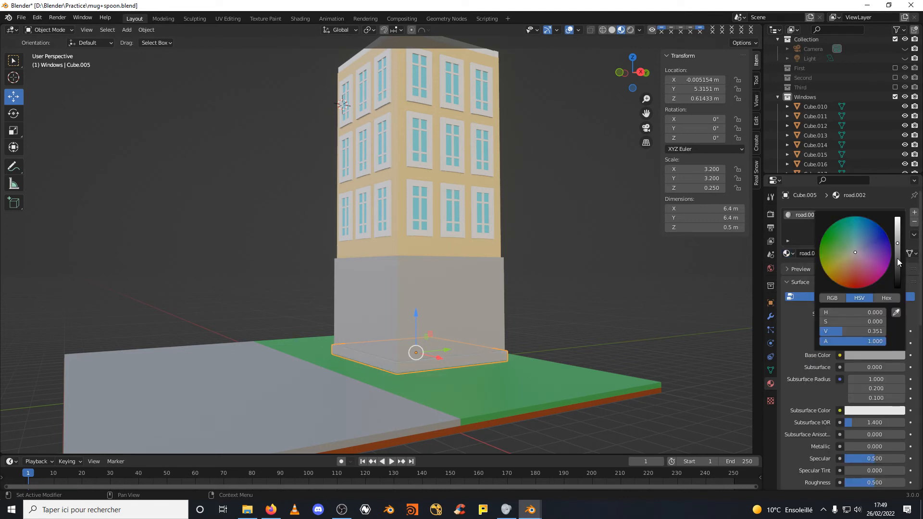
left_click(897, 262)
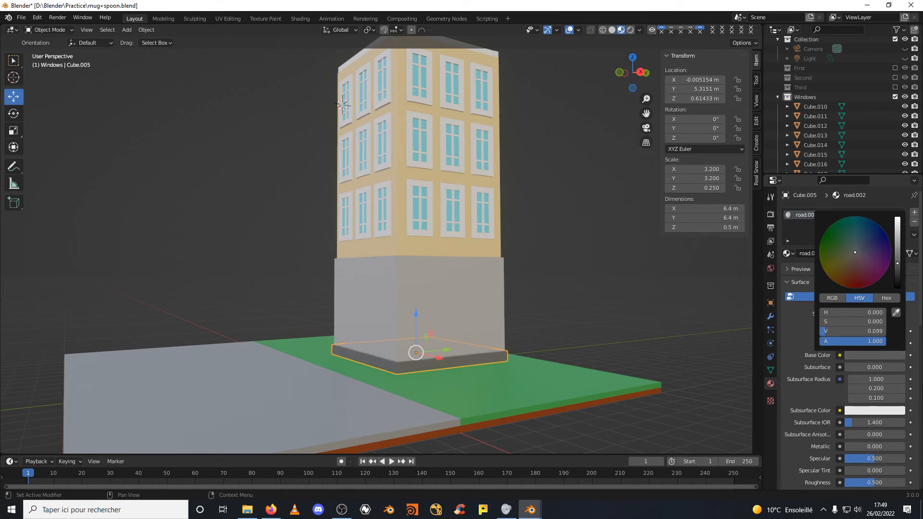
Assign the road.002 material to the roof edge strips Cube.006 and Cube.009.
middle_click_drag(580, 234, 576, 311)
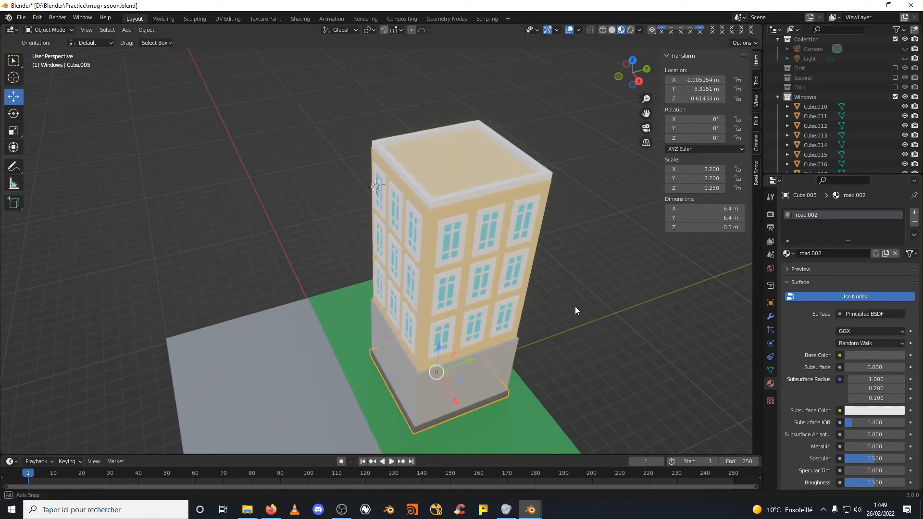
left_click(476, 186)
left_click(423, 190)
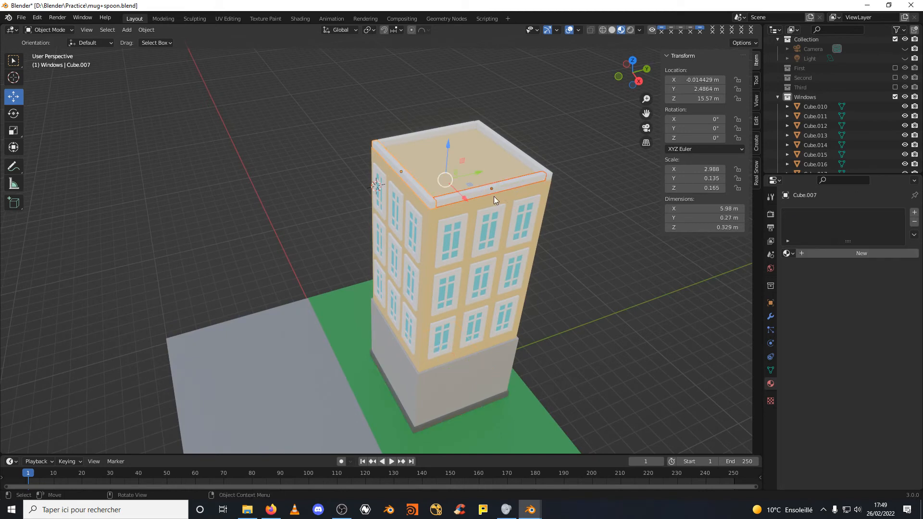
left_click(526, 161)
left_click(788, 253)
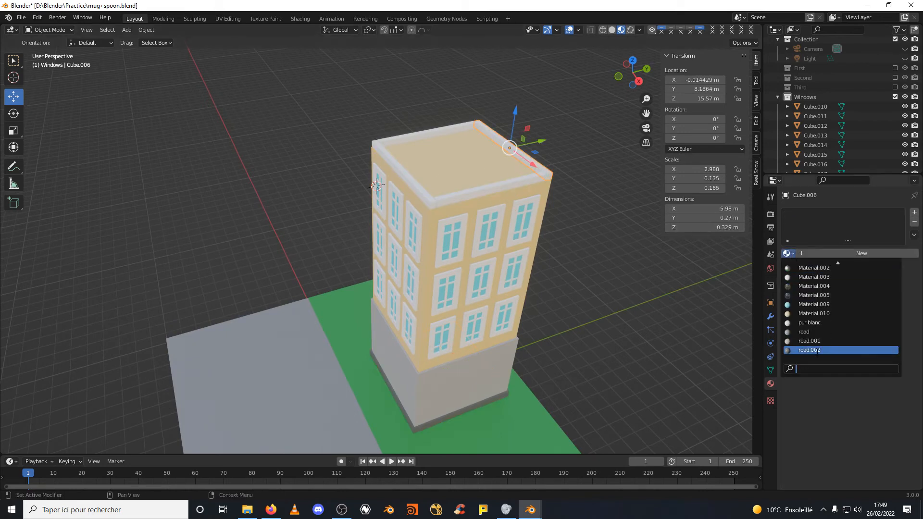
left_click(812, 350)
left_click(495, 190)
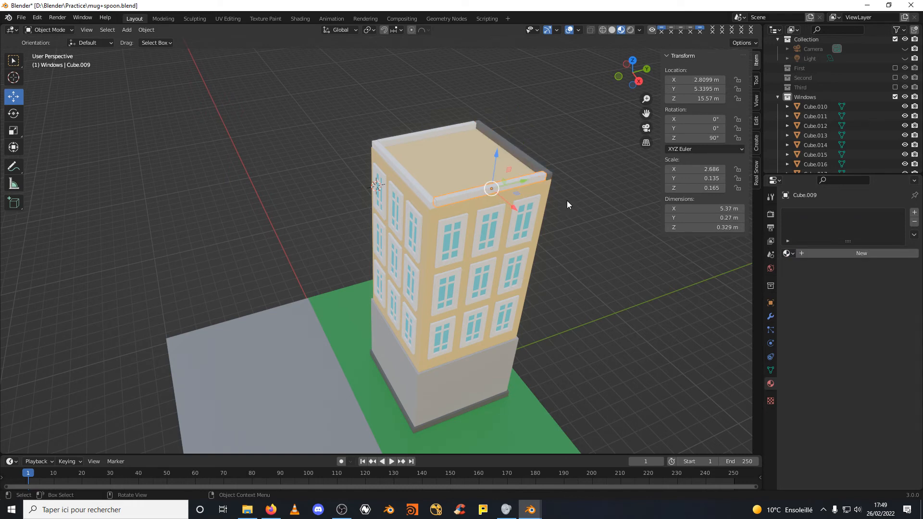
left_click(788, 254)
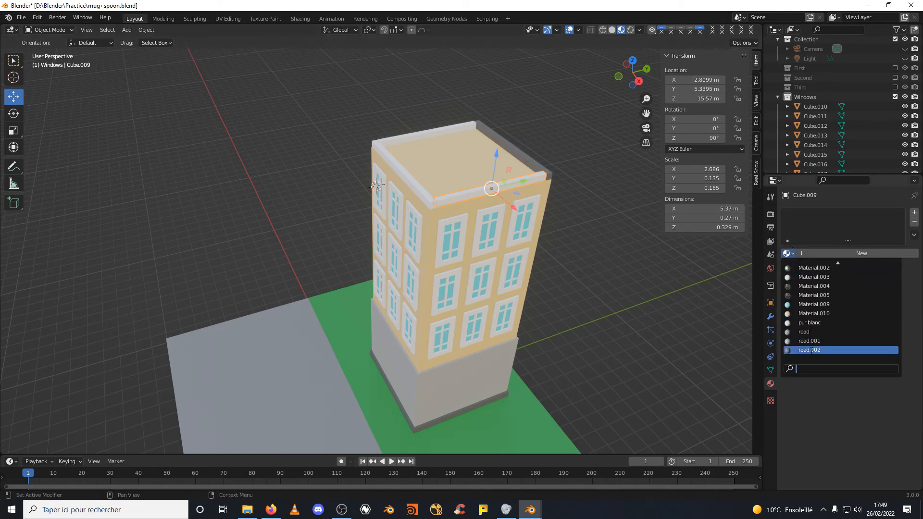
left_click(811, 350)
Assign the road.002 material to the two remaining white strips along the roof edge.
left_click(423, 186)
left_click(788, 254)
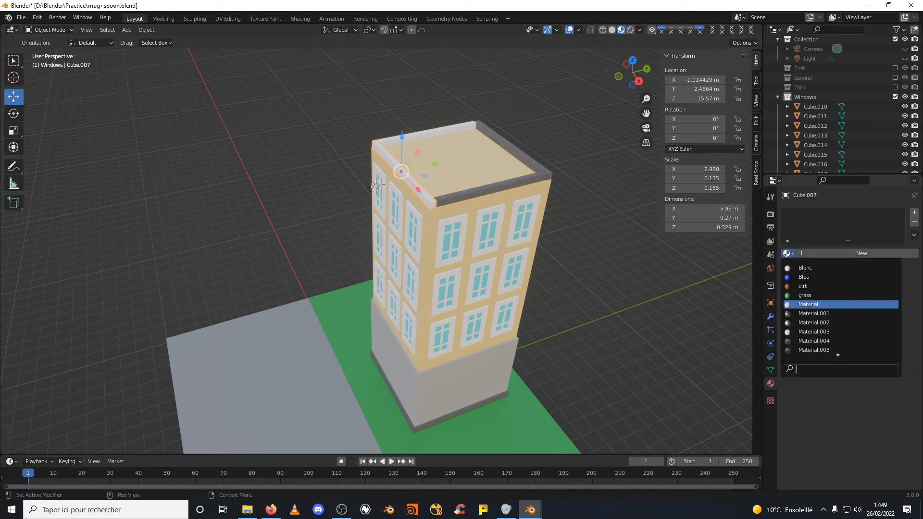
scroll(812, 336, "down", 5)
left_click(812, 349)
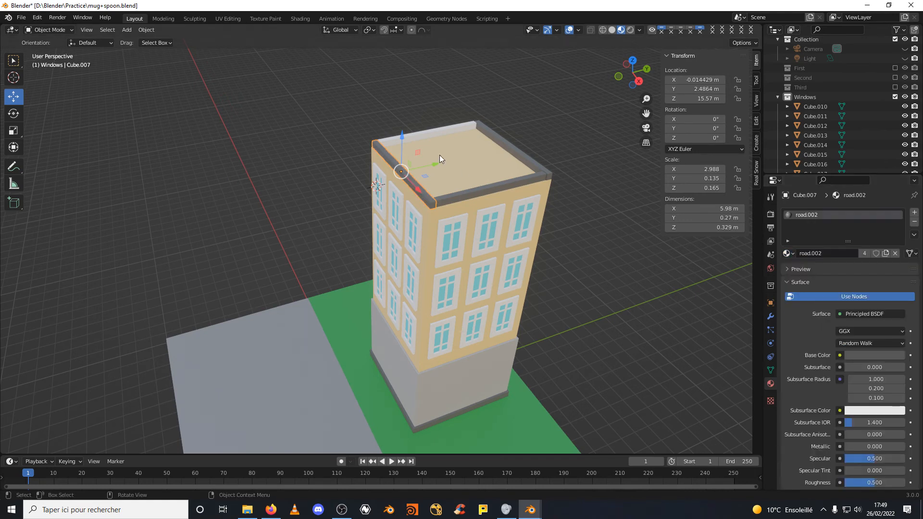
left_click(428, 133)
left_click(788, 253)
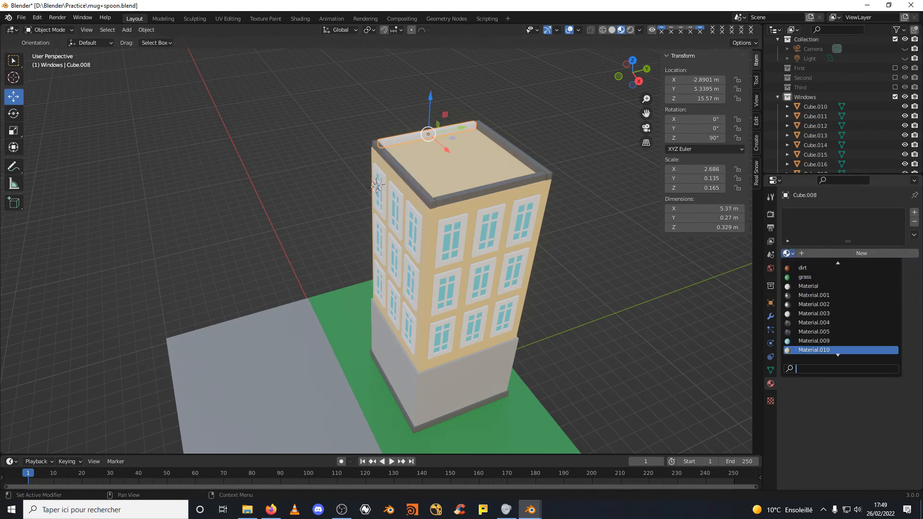
left_click(812, 350)
Place the 3D cursor low on the middle of the front ground-floor wall and add a cube there.
scroll(527, 240, "down", 3)
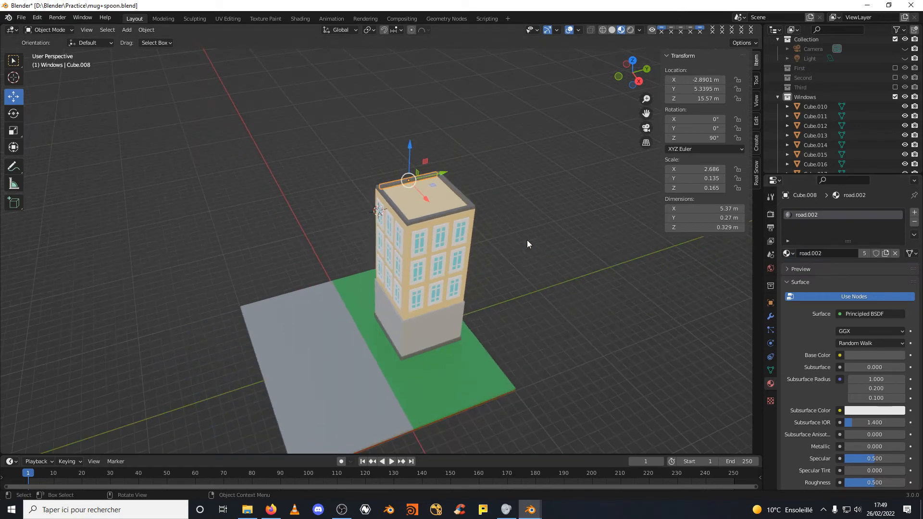
middle_click_drag(526, 240, 579, 233)
middle_click_drag(473, 290, 482, 311)
scroll(474, 288, "up", 8)
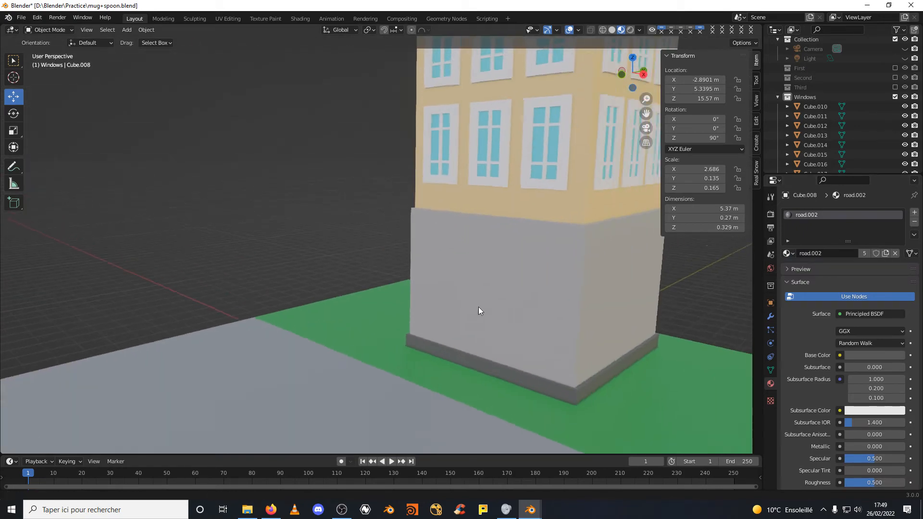
left_click(621, 76)
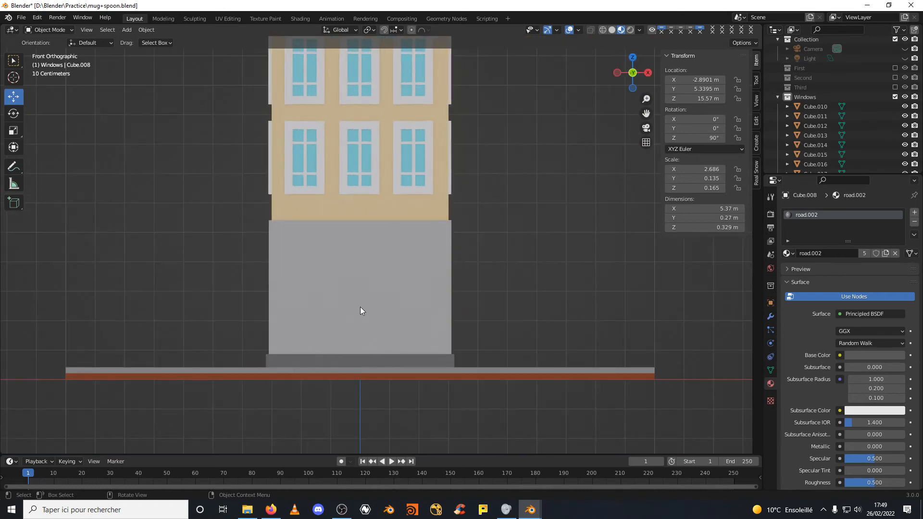
middle_click_drag(360, 308, 388, 287, "shift")
left_click(777, 97)
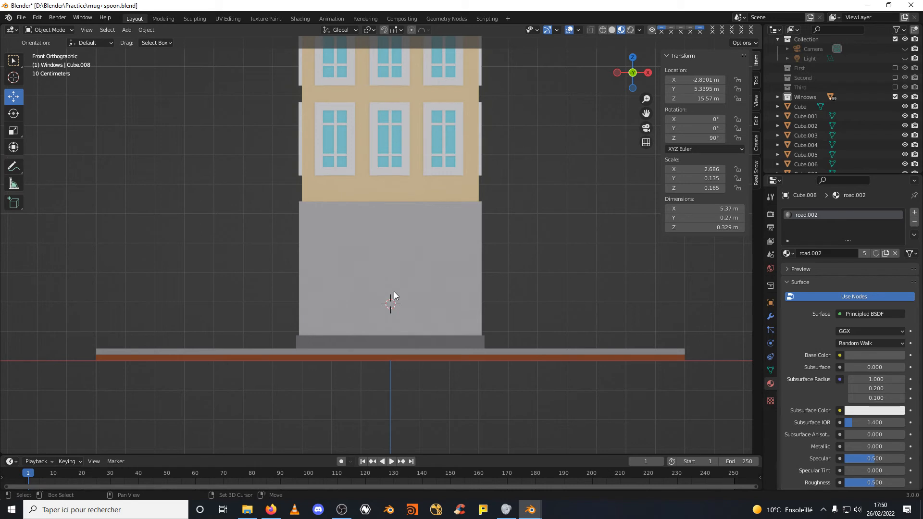
key("shift+a")
mouse_move(393, 292)
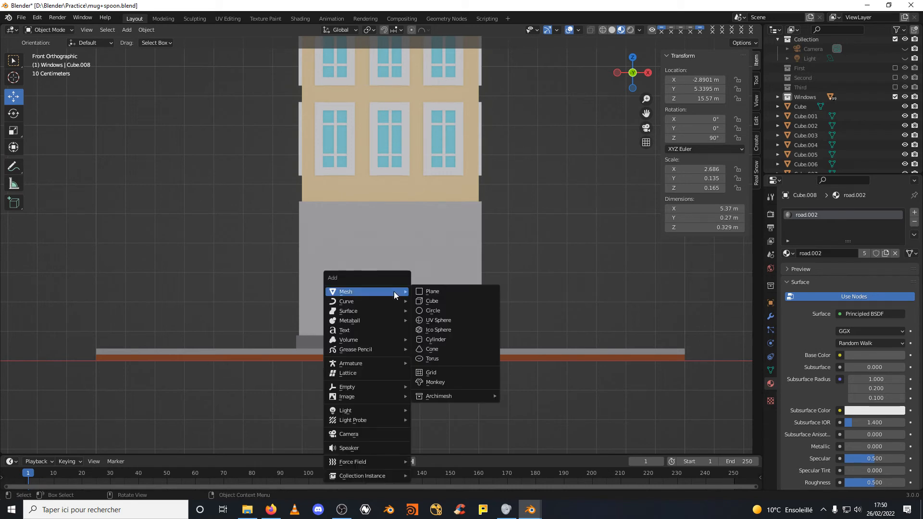
left_click(426, 299)
scroll(408, 307, "up", 2)
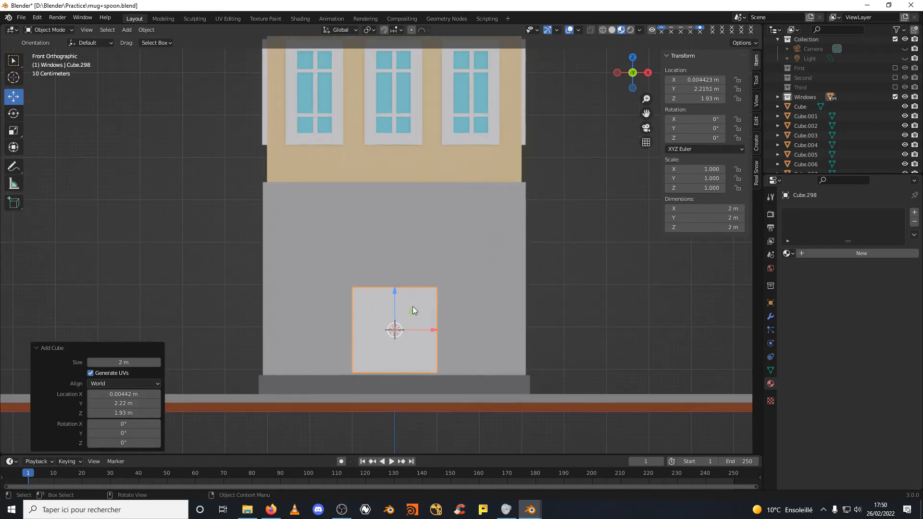
Scale the cube into a thin door slab about 1.64 m wide, 0.26 m deep and 2.97 m high.
left_click(14, 130)
left_click_drag(431, 329, 416, 330)
left_click_drag(395, 292, 393, 272)
left_click_drag(434, 329, 447, 329)
middle_click_drag(457, 315, 426, 331)
left_click_drag(466, 326, 430, 331)
right_click(435, 330)
mouse_move(430, 331)
middle_mouse_down()
mouse_move(523, 313)
mouse_move(447, 342)
mouse_move(469, 331)
mouse_move(483, 347)
mouse_move(428, 338)
middle_mouse_up()
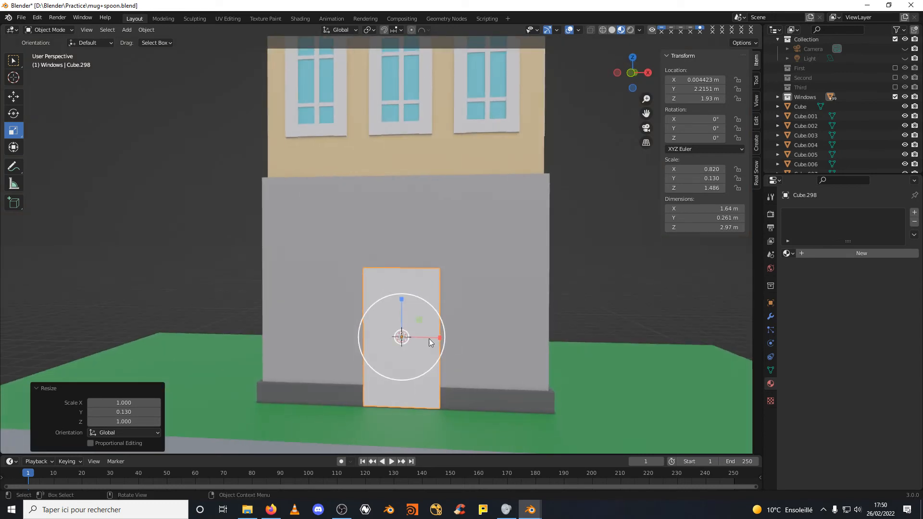
Lower the door slab by about 0.02 m along Z towards the grass.
left_click(20, 99)
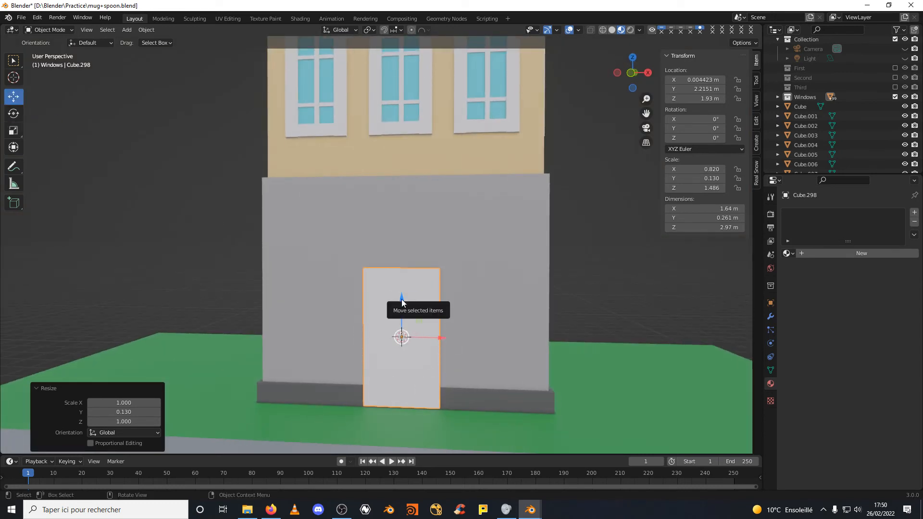
left_click_drag(400, 301, 403, 302)
mouse_move(460, 316)
middle_mouse_down()
mouse_move(373, 322)
mouse_move(464, 317)
middle_mouse_up()
middle_click_drag(440, 288, 455, 273)
middle_click_drag(466, 314, 466, 290, "shift")
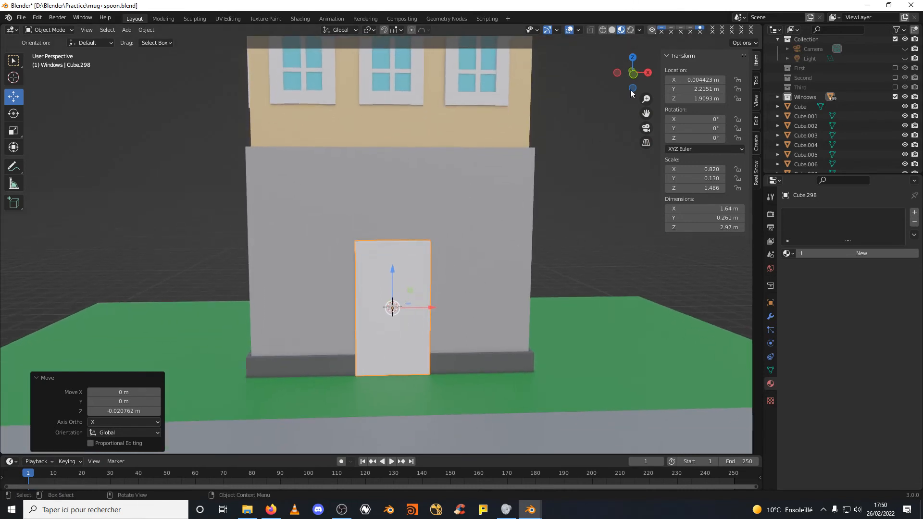
Assign the dirt material to the door slab and make it an independent copy.
left_click(634, 75)
left_click(549, 288)
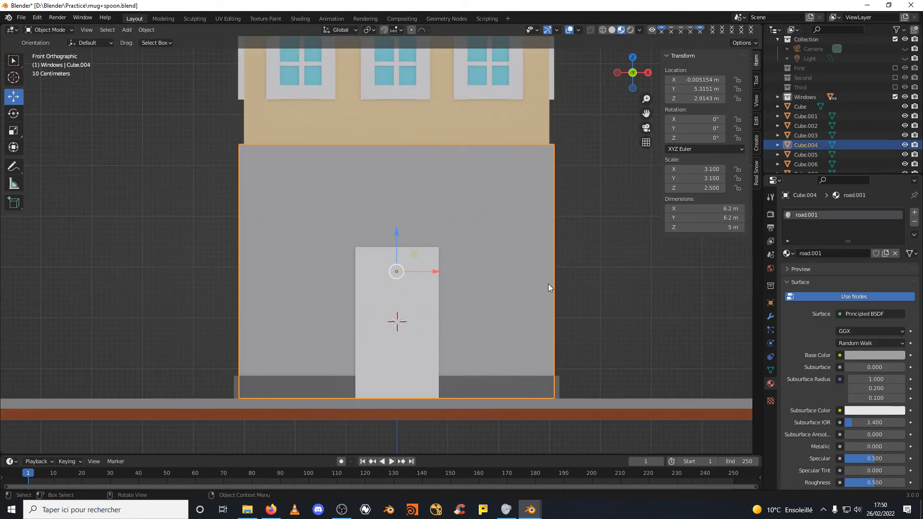
left_click(411, 302)
left_click(787, 253)
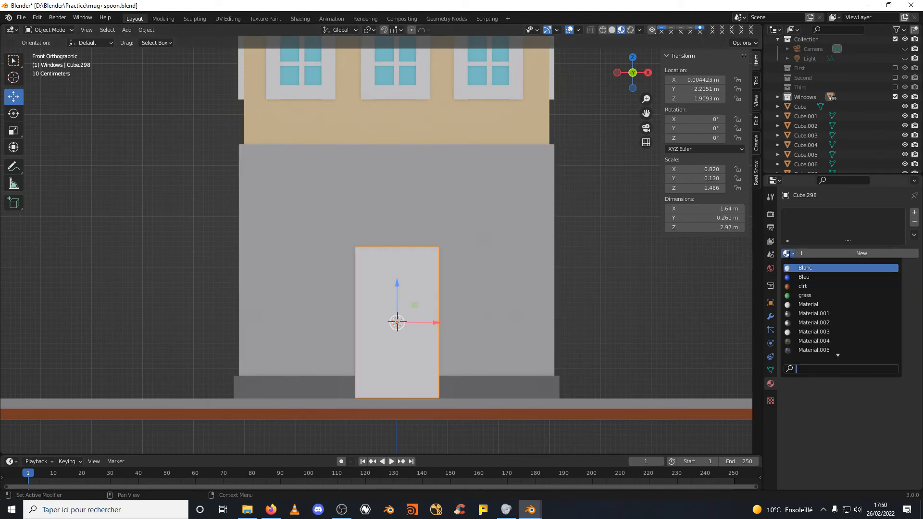
left_click(804, 286)
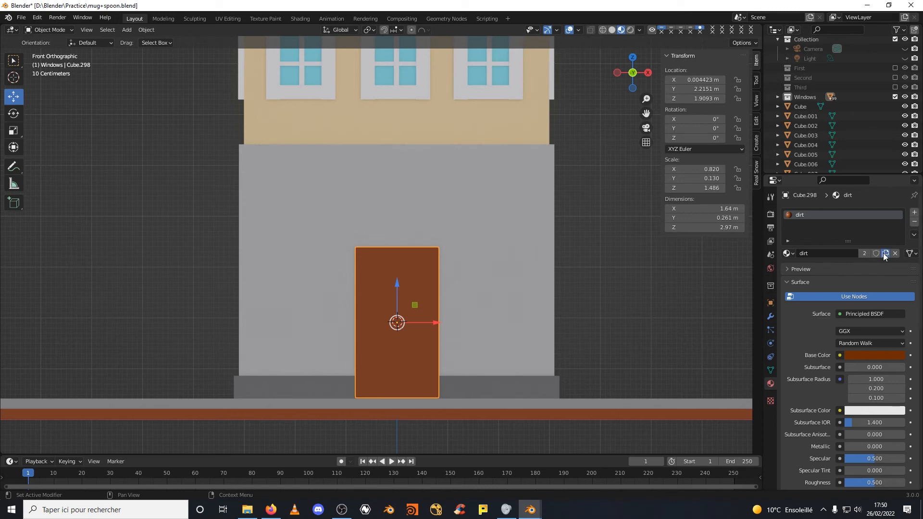
left_click(864, 253)
Darken the base colour of the door's material to a deep brown and rename it wood.
left_click(868, 355)
left_click_drag(898, 261, 898, 271)
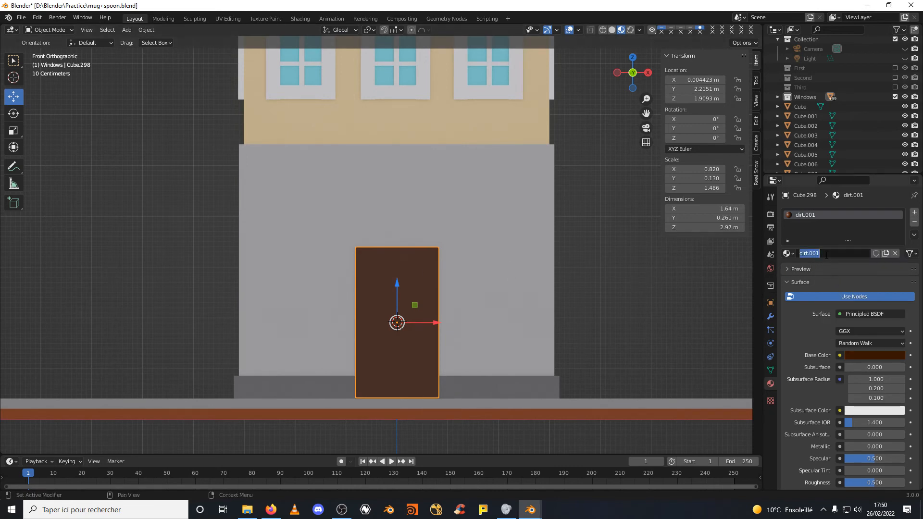
type("wood")
key("Return")
Duplicate the door, narrow the copy to about 0.25 m and move it about 0.945 m along negative X against the door's left edge.
left_click(379, 273)
left_click(383, 285)
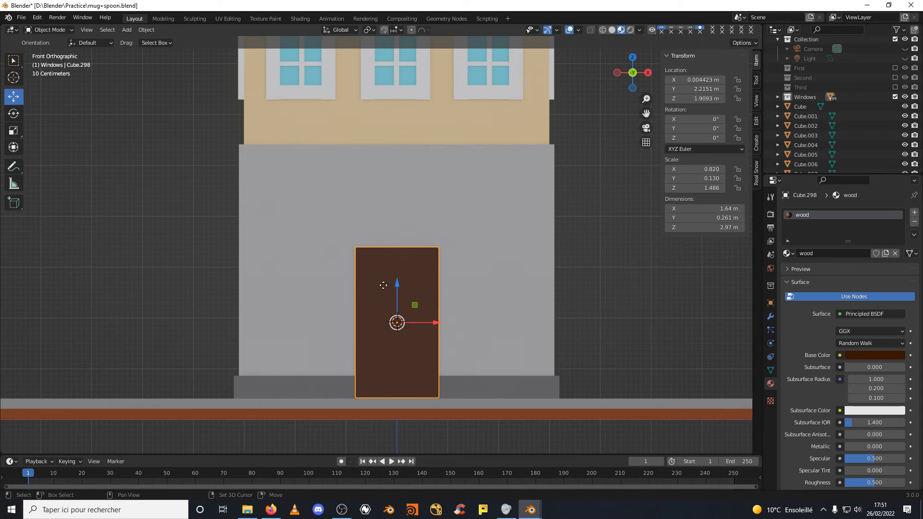
key("shift+d")
right_click(383, 285)
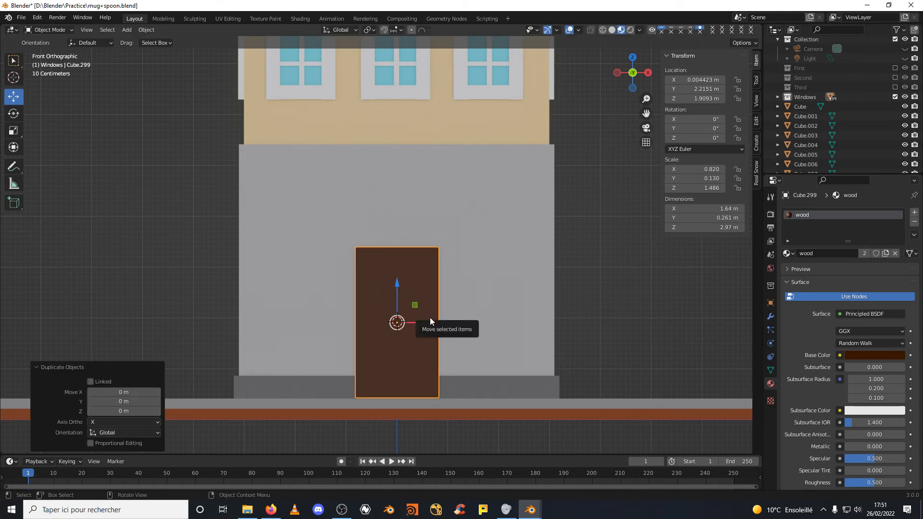
left_click(10, 132)
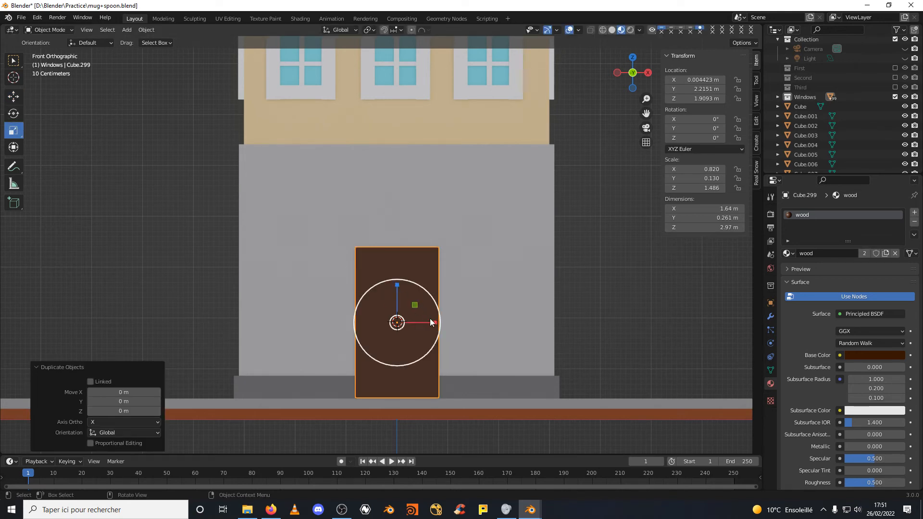
left_click_drag(433, 322, 388, 325)
left_click(13, 97)
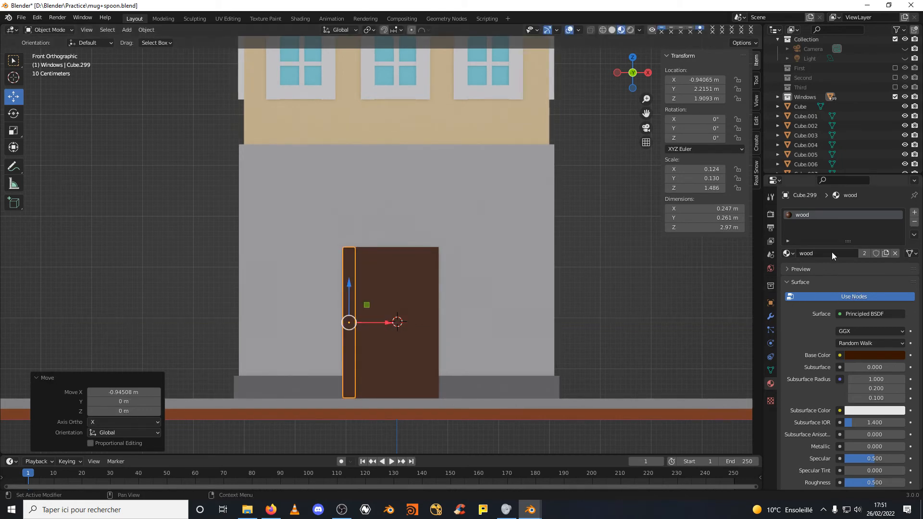
Assign the pur blanc material to the narrow door-frame strip and move it about 0.034 m forward along negative Y.
left_click(789, 253)
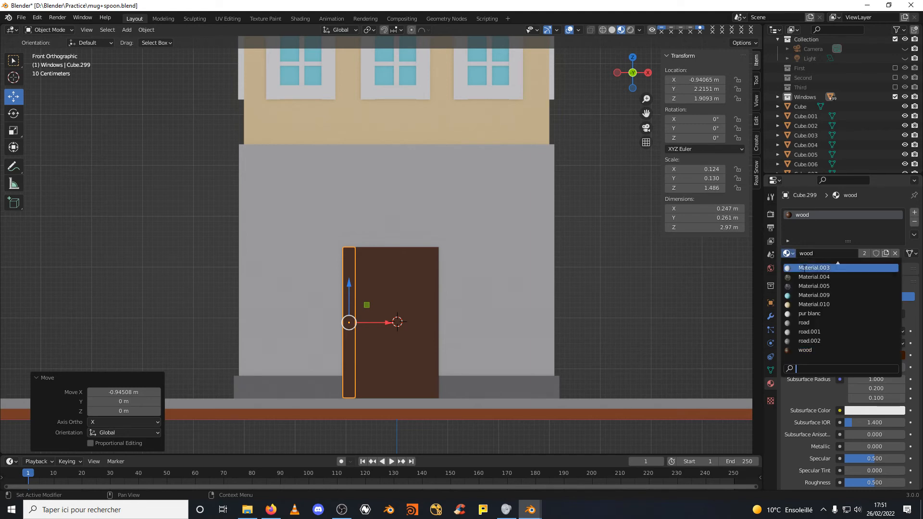
left_click(809, 313)
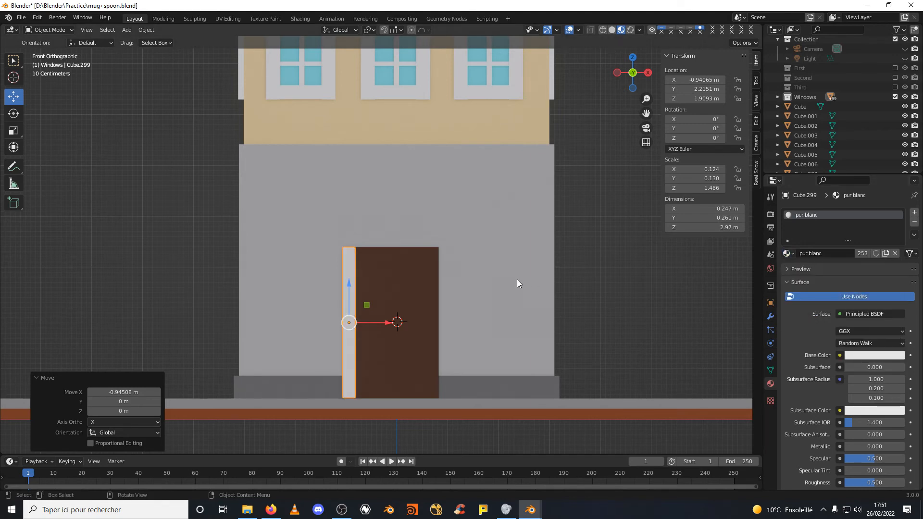
middle_click_drag(549, 279, 455, 301)
key("g")
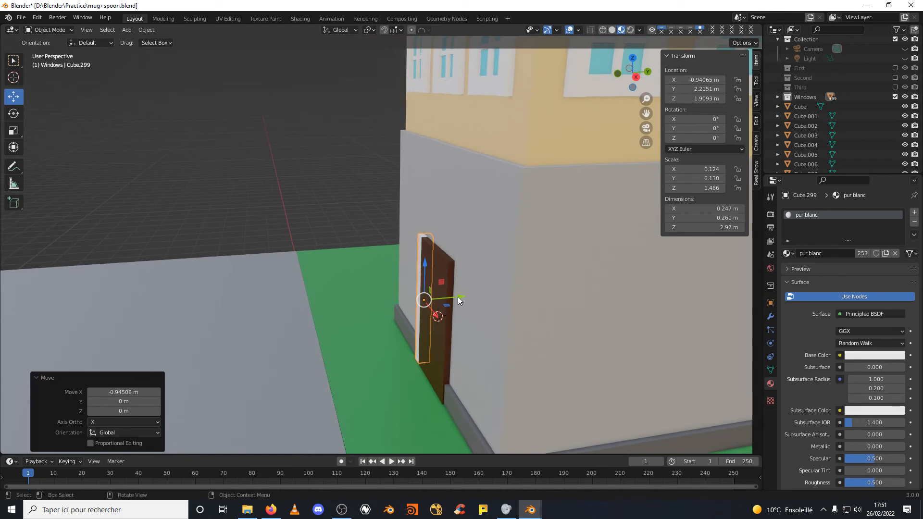
key("y")
left_click(454, 296)
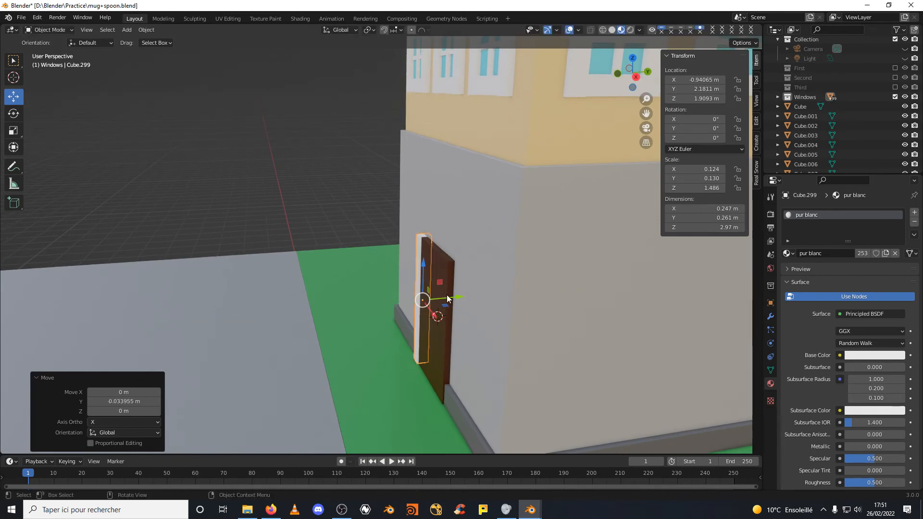
middle_click_drag(454, 297, 524, 265)
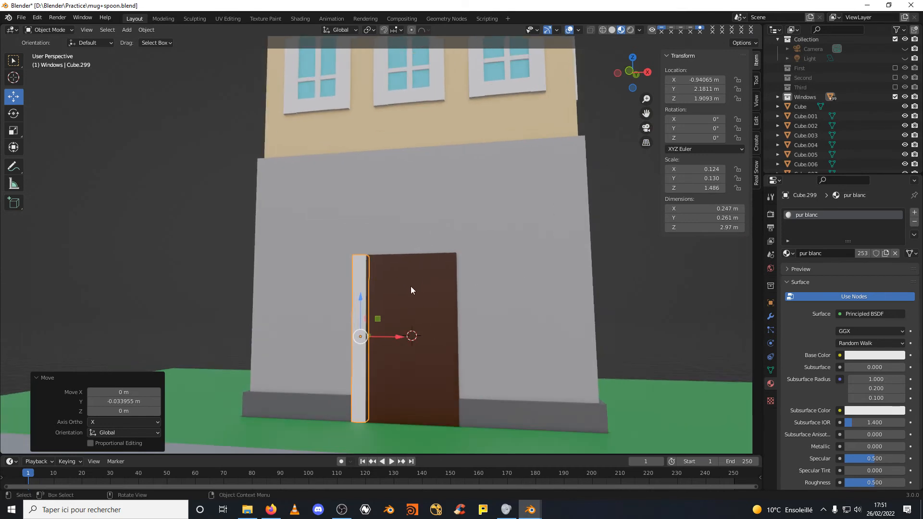
Duplicate the white frame strip and move the copy 1.9 m along X to the door's right edge.
left_click(361, 293)
left_click(361, 293)
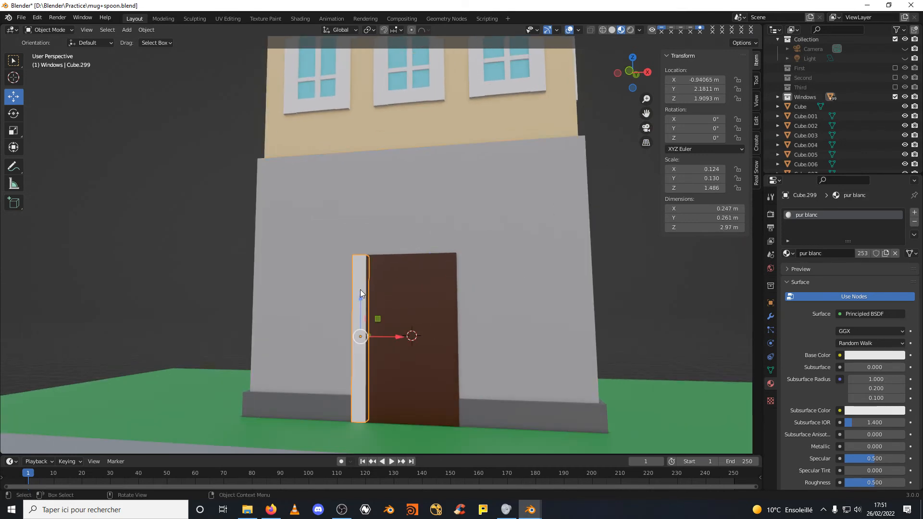
key("shift+d")
right_click(361, 291)
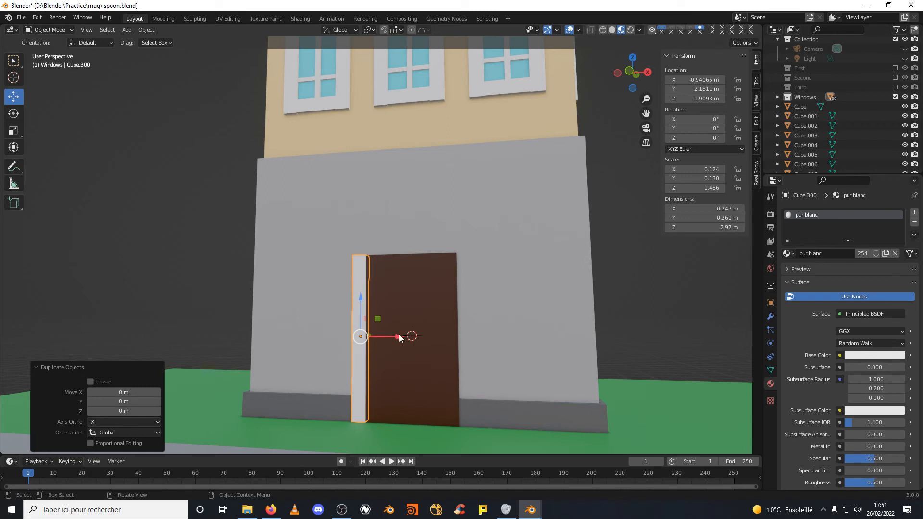
left_click(629, 72)
left_click_drag(383, 338, 500, 341)
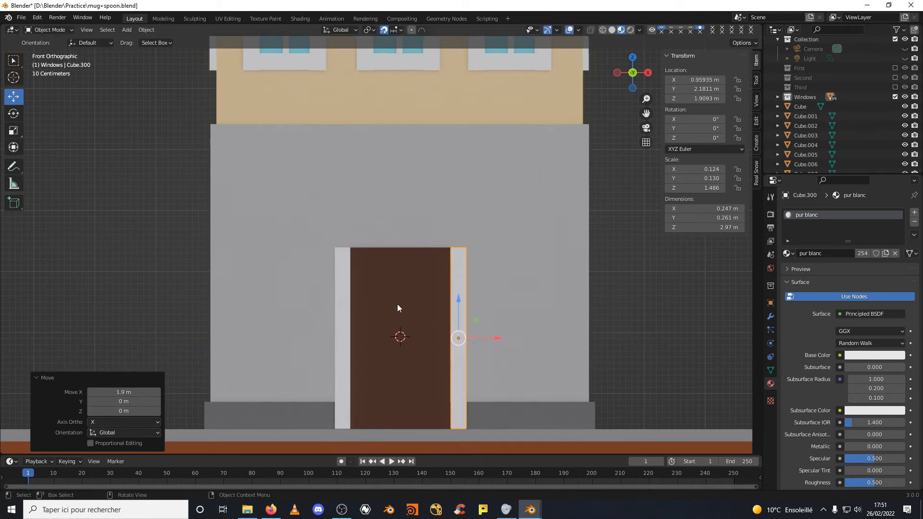
Duplicate the white frame strip on the door's right edge in place and rotate the copy 90° about Y.
key("shift+d")
right_click(458, 299)
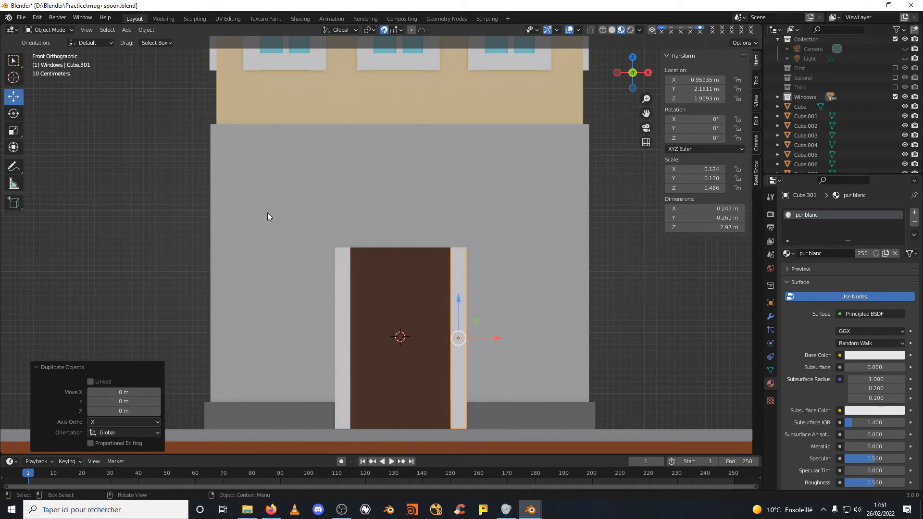
type("r")
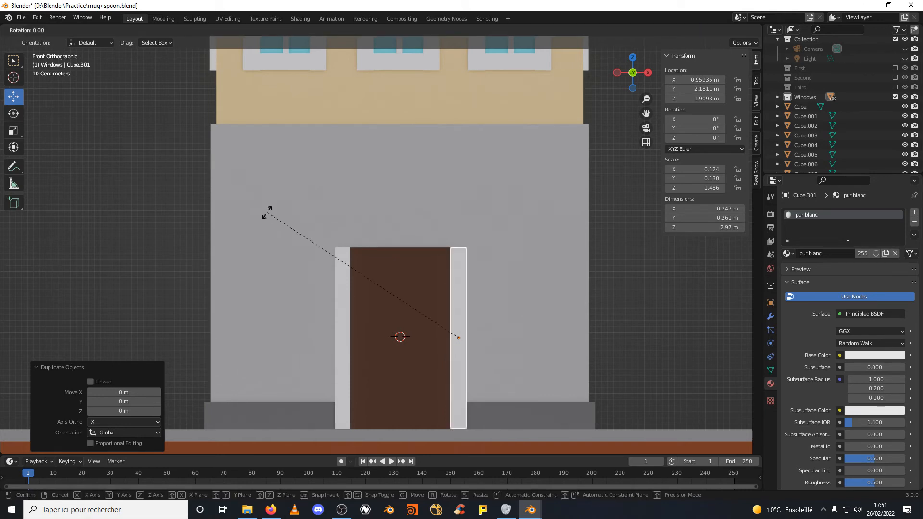
type("y90")
key("Return")
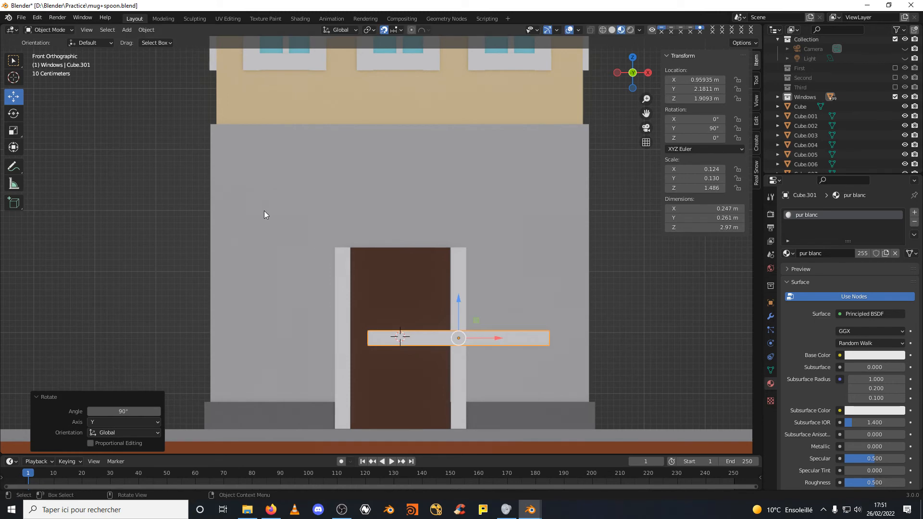
Move the horizontal strip 1.6 m up and 0.95 m along negative X onto the door's top and shorten it to about 2.13 m.
left_click_drag(460, 302, 471, 200)
left_click_drag(502, 244, 427, 243)
left_click(14, 130)
left_click(13, 96)
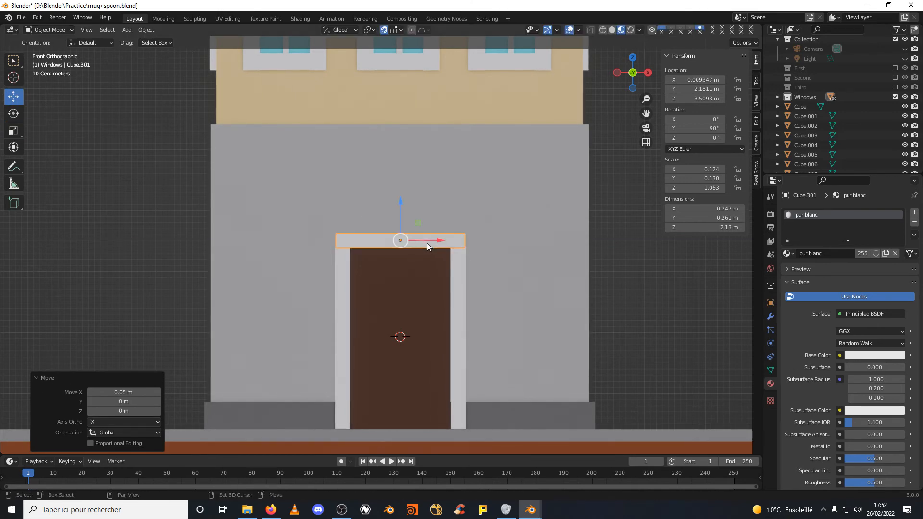
middle_click_drag(590, 235, 516, 258)
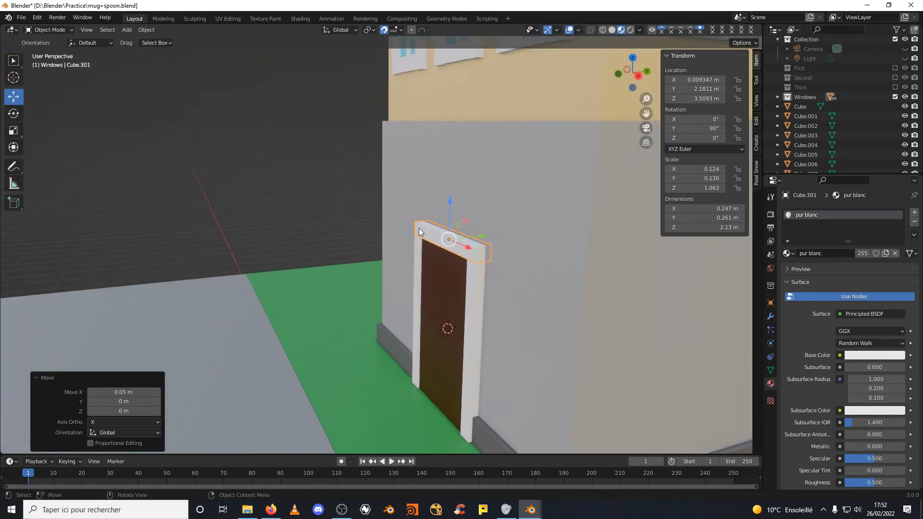
left_click(323, 182)
Place the 3D cursor on the door near its right edge, at about mid-height, in front view.
scroll(332, 219, "down", 3)
middle_click_drag(332, 220, 431, 237)
left_click(633, 77)
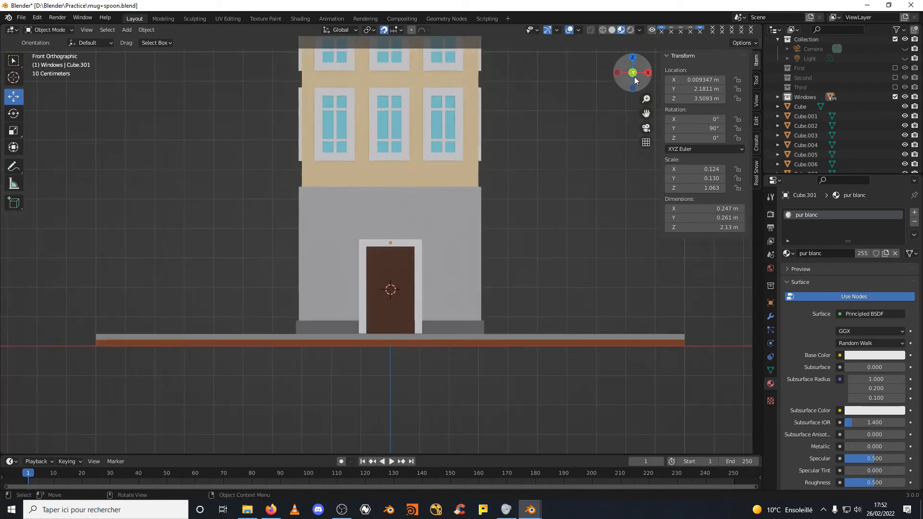
scroll(441, 288, "up", 5)
middle_click_drag(547, 324, 526, 227, "shift")
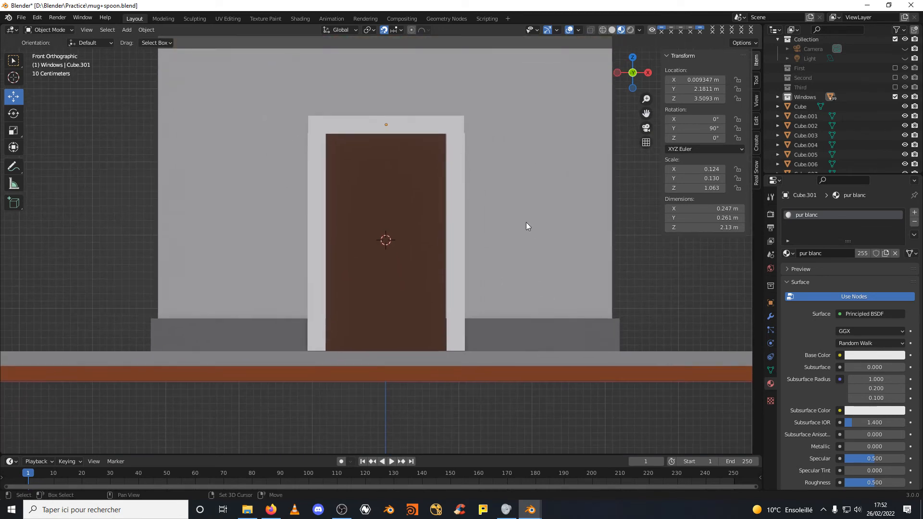
right_click(430, 239, "shift")
key("shift+a")
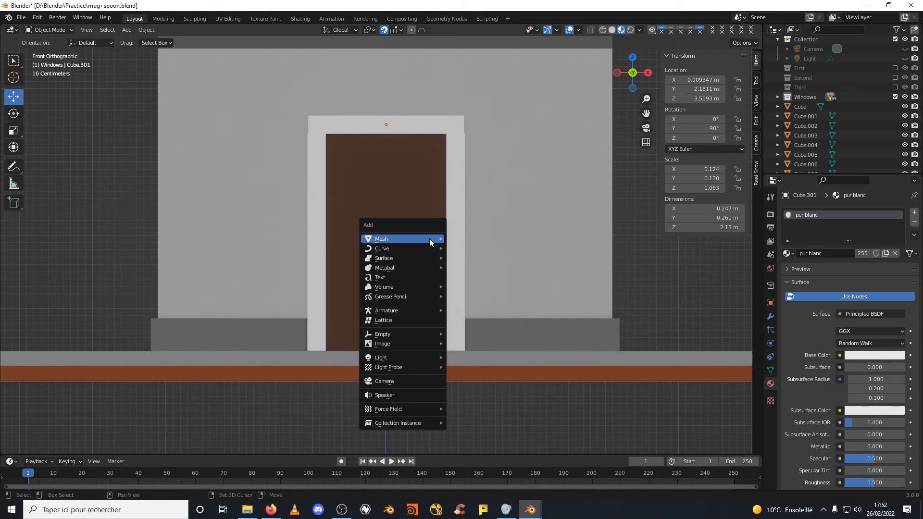
mouse_move(428, 238)
left_click(463, 240)
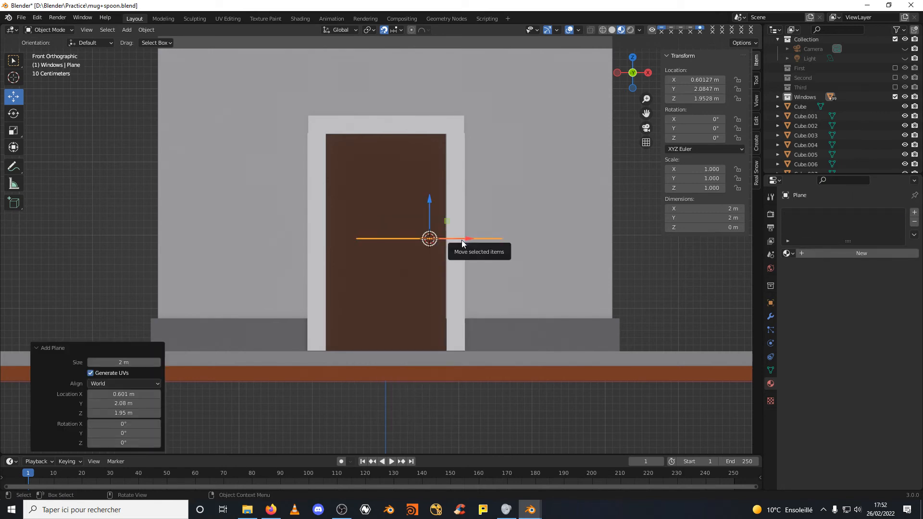
key("Delete")
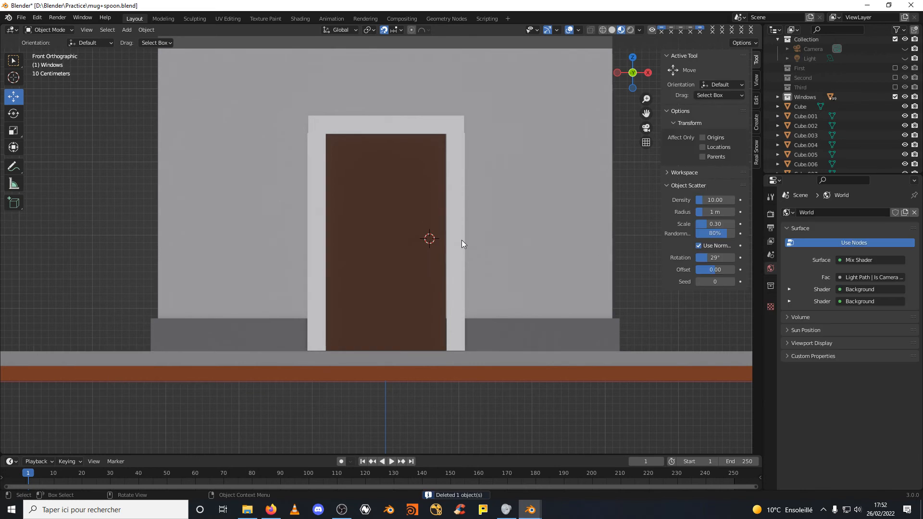
Add a cube at the 3D cursor on the door and scale it uniformly to about 0.133.
key("shift+a")
mouse_move(461, 240)
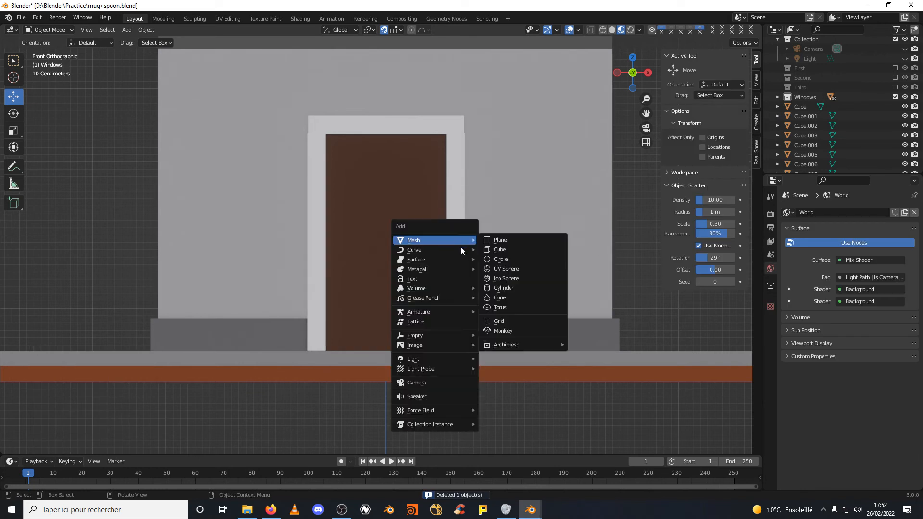
left_click(499, 250)
middle_click_drag(471, 254, 177, 187)
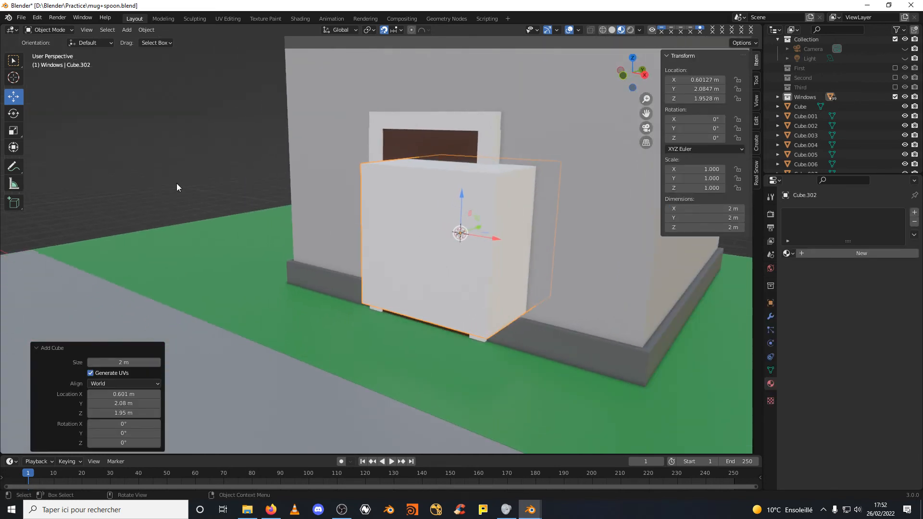
left_click(14, 131)
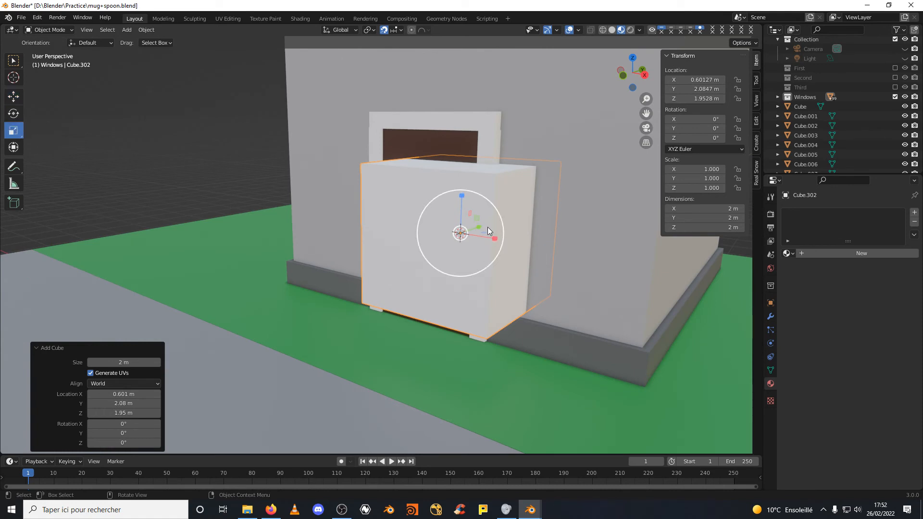
left_click_drag(495, 212, 465, 224)
scroll(467, 249, "up", 4)
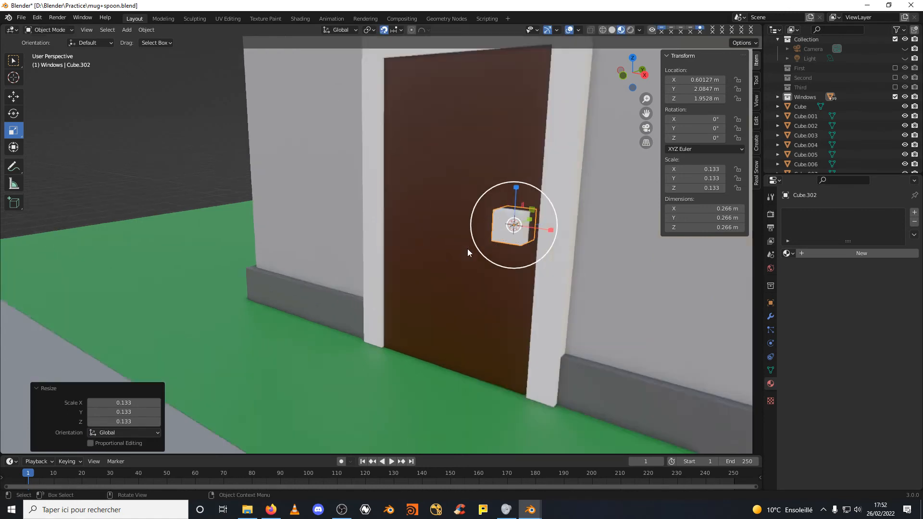
Stretch the small cube to about 0.68 m high and flatten it to about 0.04 m deep as a handle plate.
middle_click_drag(467, 249, 491, 233)
left_click_drag(486, 186, 486, 128)
middle_click_drag(486, 128, 446, 220)
left_click_drag(585, 272, 556, 270)
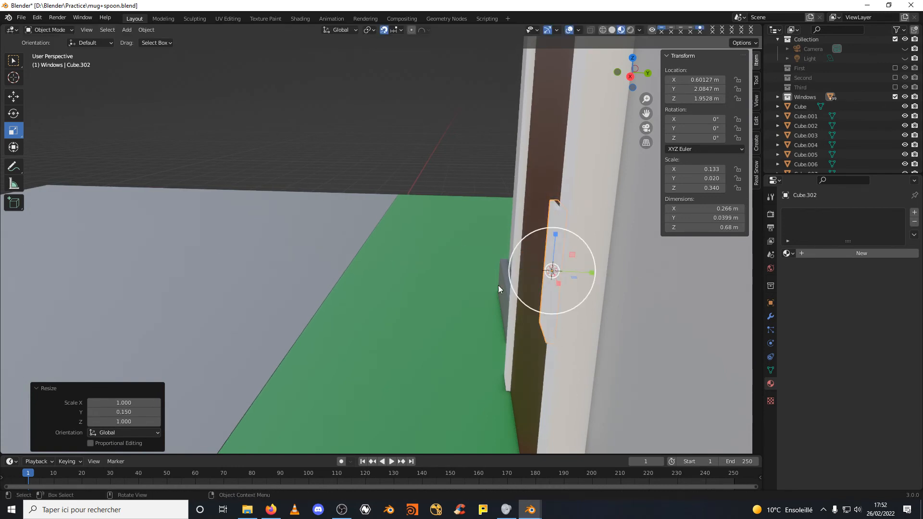
middle_click_drag(501, 287, 743, 255)
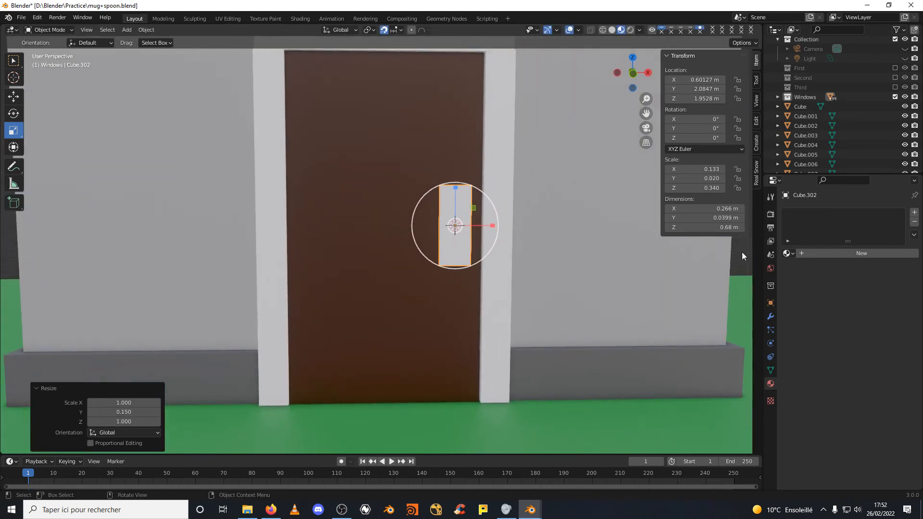
Give the handle plate a new material with a golden yellow base colour, hue about 0.106 and saturation about 0.928, and name it gold.
left_click(813, 253)
left_click(876, 355)
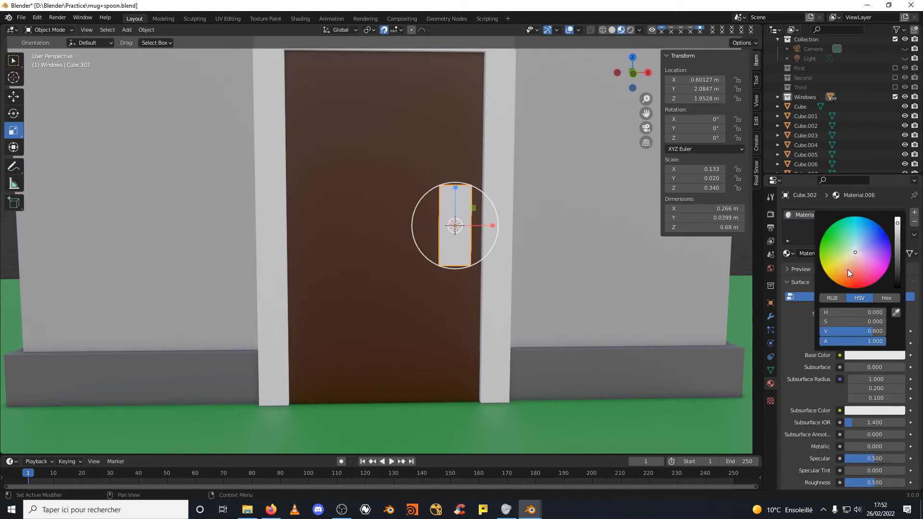
left_click_drag(848, 273, 837, 269)
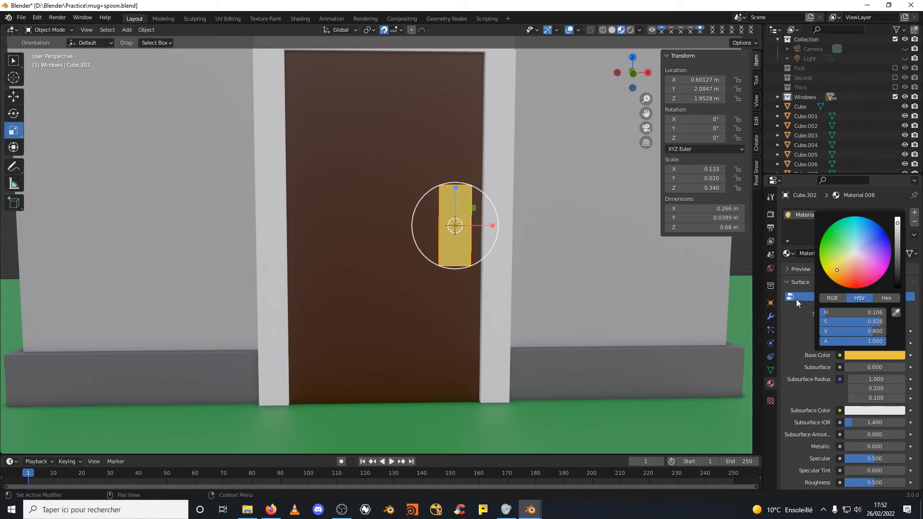
left_click(809, 254)
type("g")
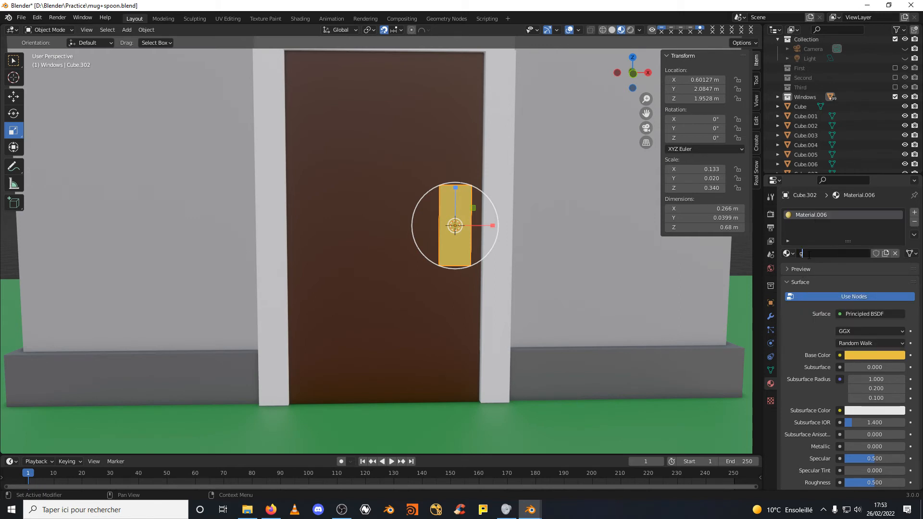
type("old")
key("Return")
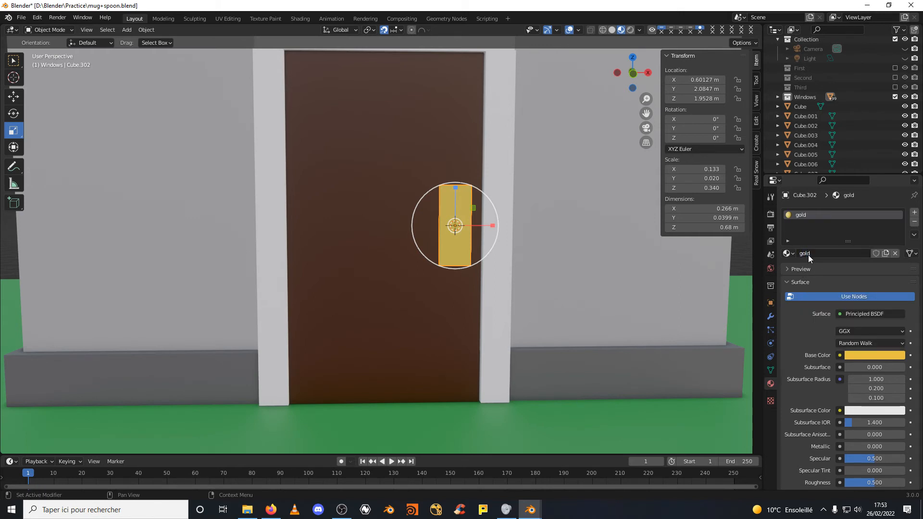
left_click(771, 214)
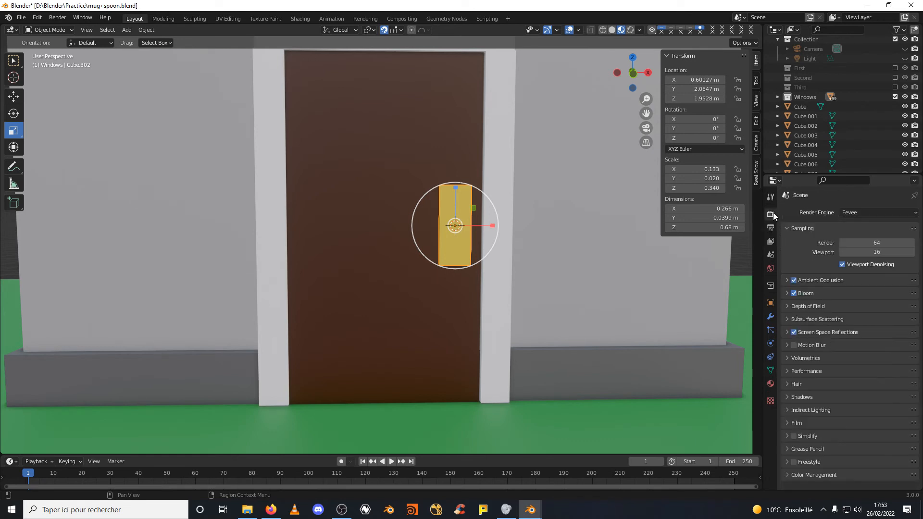
left_click(771, 303)
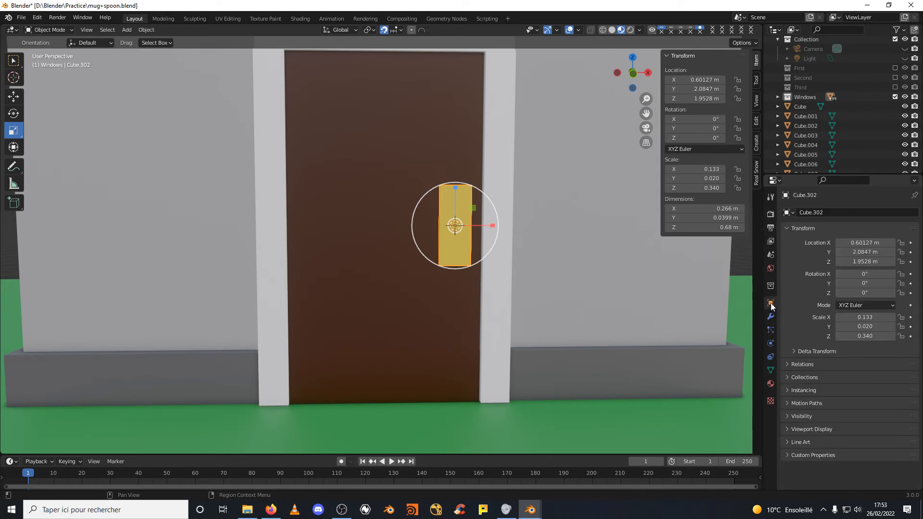
left_click(770, 384)
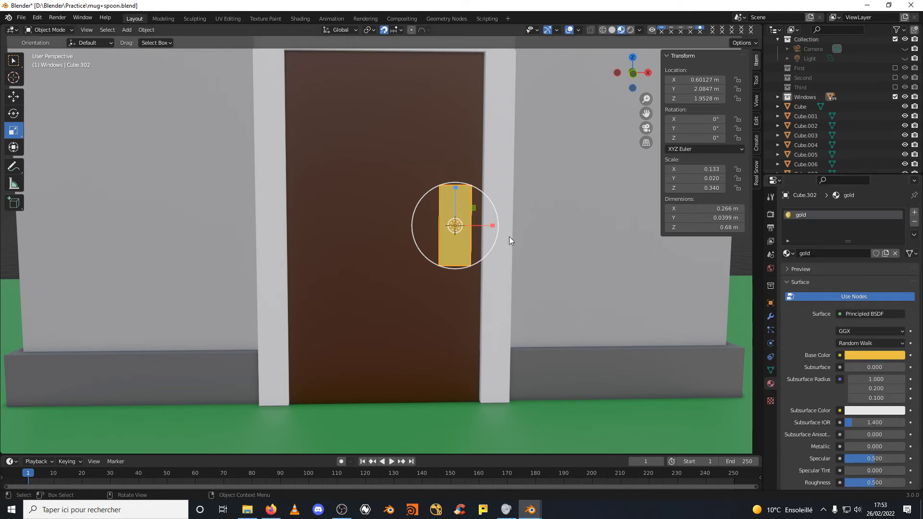
left_click(460, 203)
left_click(458, 205)
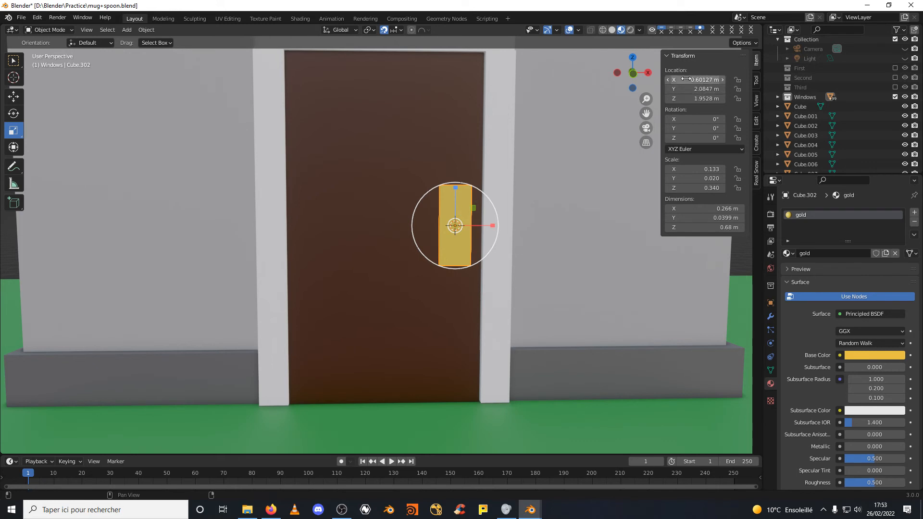
Add a UV sphere on the upper part of the gold plate and scale it to about 0.17 m across.
left_click(633, 74)
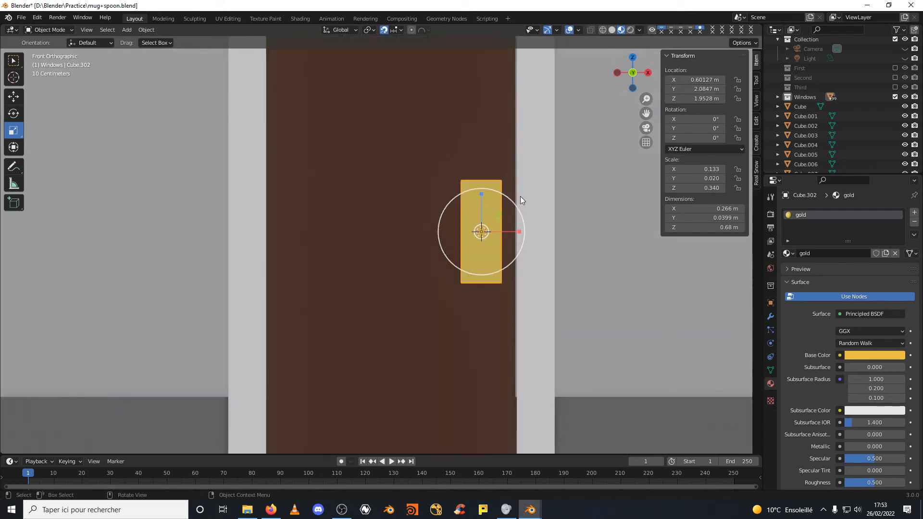
right_click(481, 205, "shift")
key("shift+a")
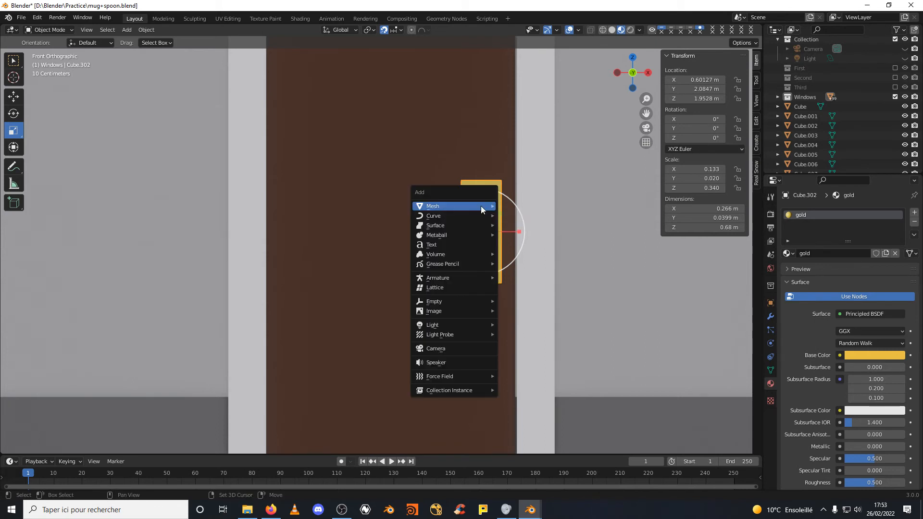
mouse_move(481, 206)
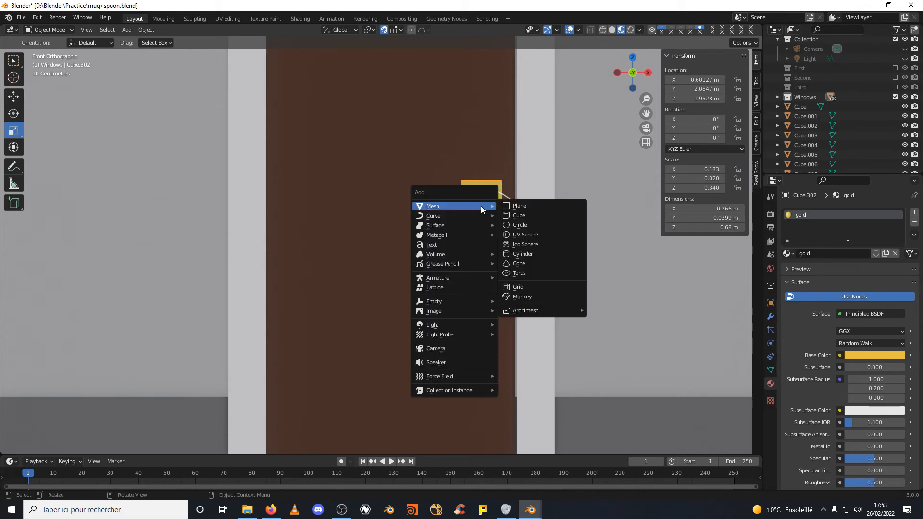
left_click(520, 237)
middle_click_drag(535, 206, 500, 209)
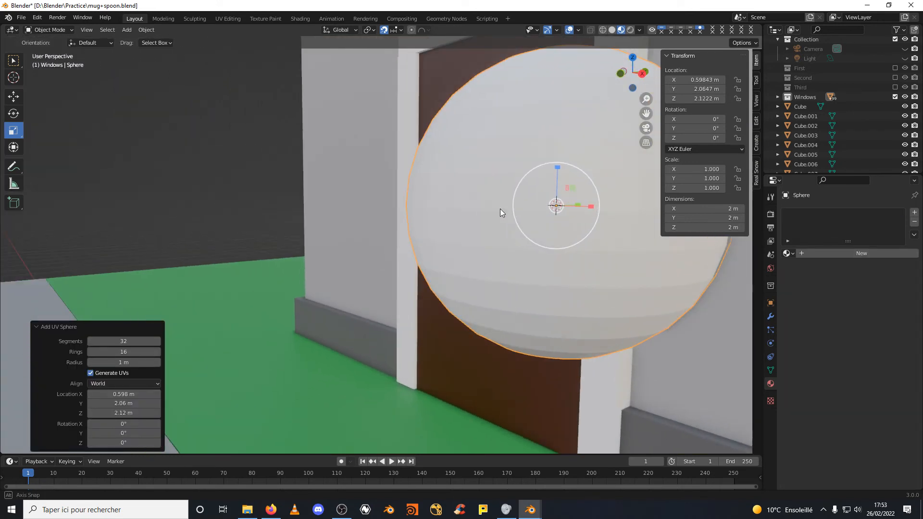
left_click_drag(582, 172, 553, 206)
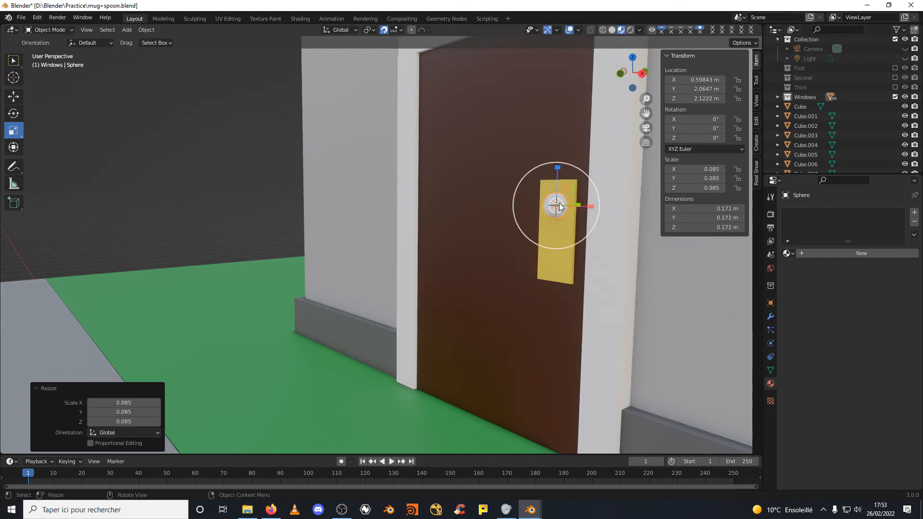
Move the sphere about 0.06 m forward along negative Y, without snapping, so it protrudes from the plate as a knob.
middle_click_drag(589, 217, 529, 214)
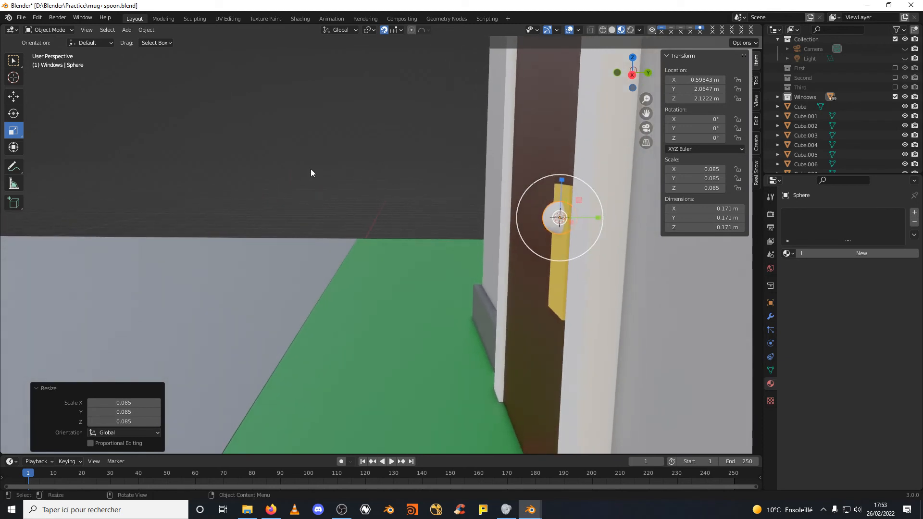
left_click(16, 103)
left_click_drag(598, 219, 464, 227)
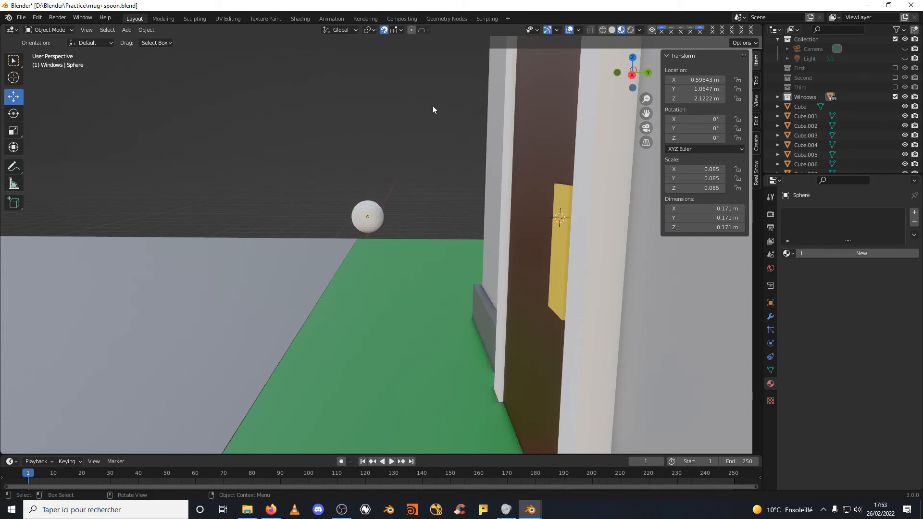
left_click(365, 215)
left_click_drag(407, 216, 587, 223)
Assign the existing gold material to the door knob and lower it about 0.048 m along Z.
left_click(787, 253)
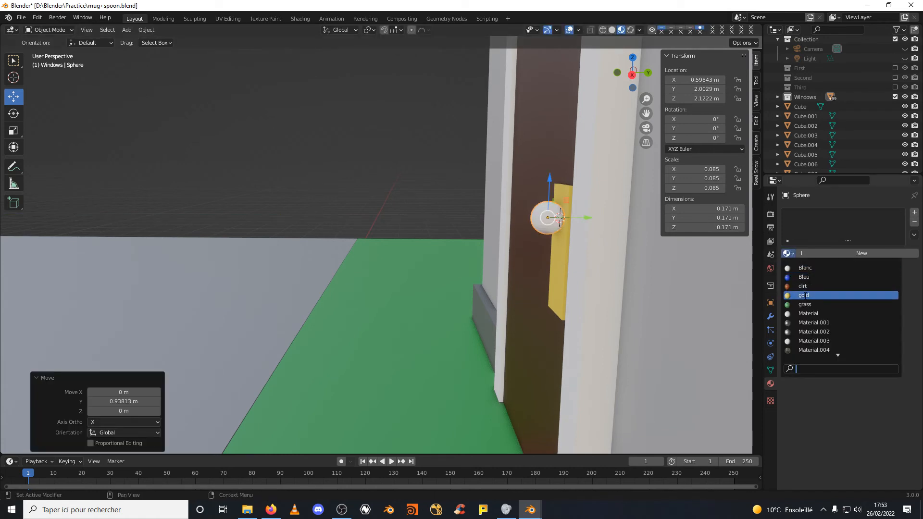
left_click(803, 295)
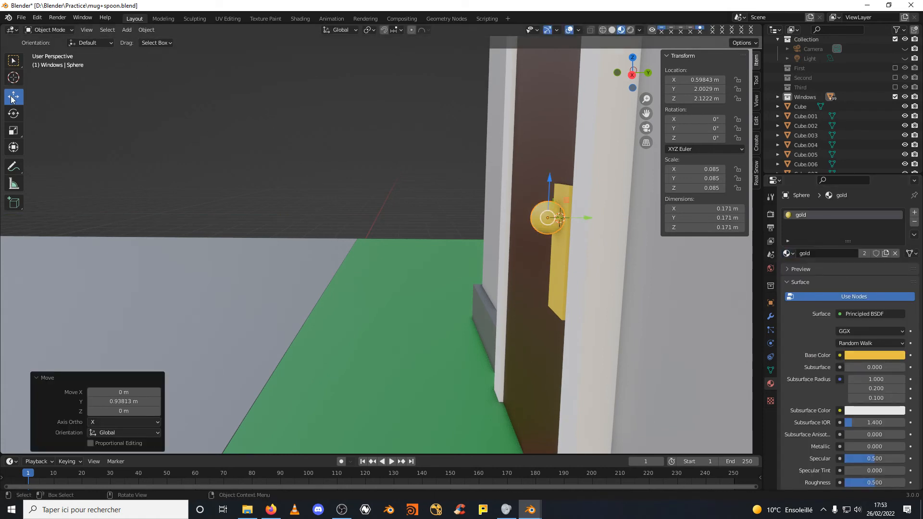
middle_click_drag(72, 125, 493, 242)
scroll(457, 238, "up", 3)
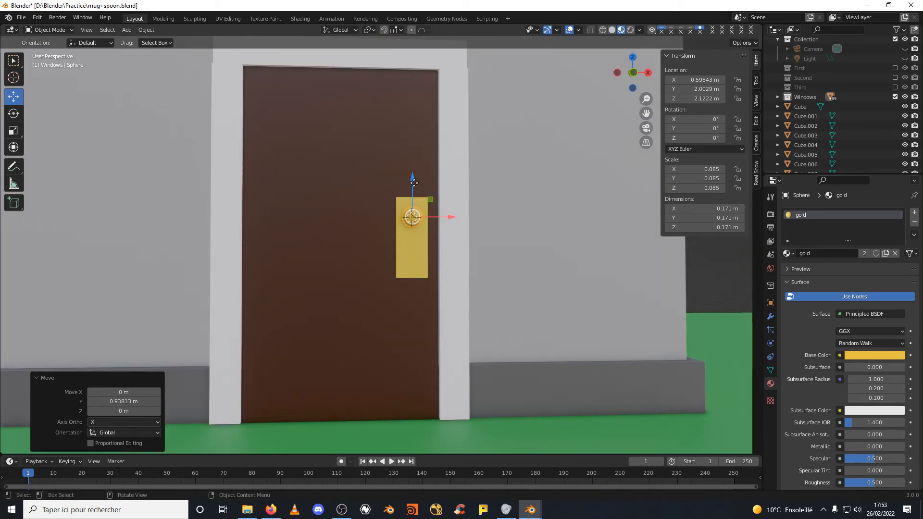
left_click_drag(414, 182, 483, 215)
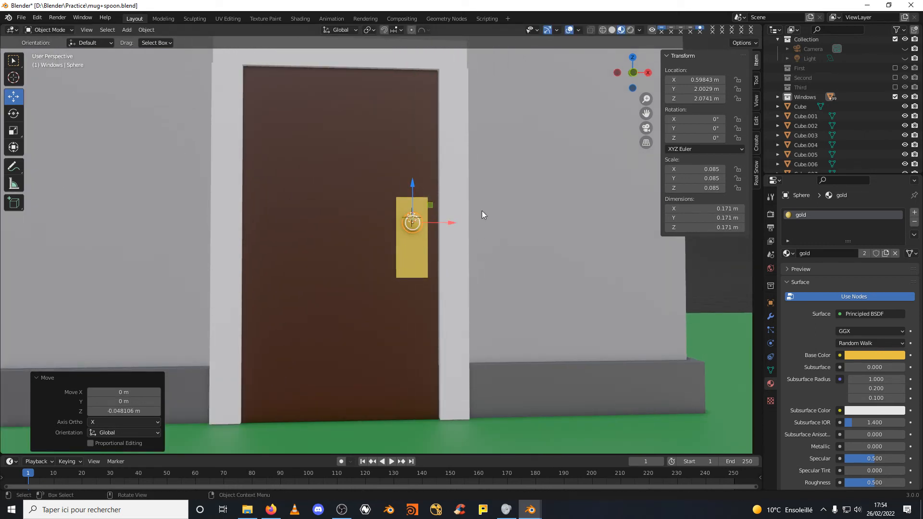
middle_click_drag(483, 215, 569, 185)
scroll(537, 259, "down", 8)
scroll(524, 316, "up", 3)
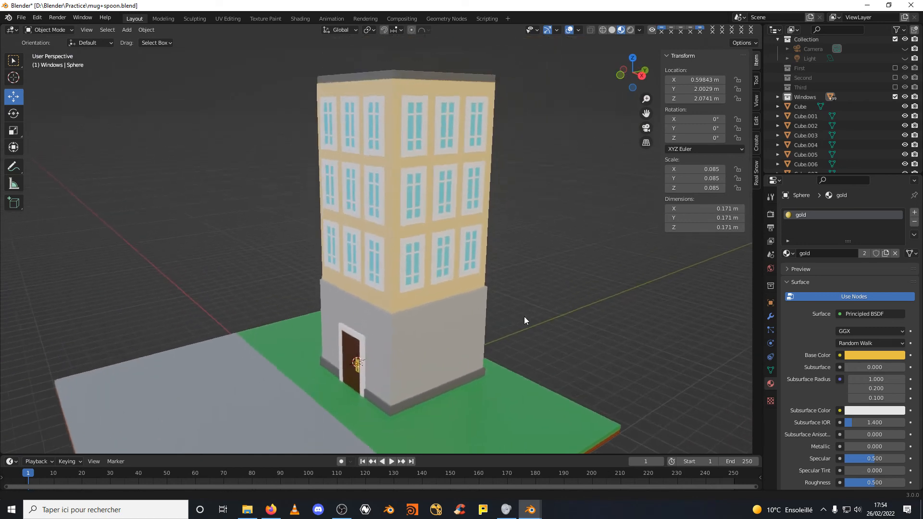
middle_click_drag(524, 320, 550, 331)
scroll(370, 265, "up", 8)
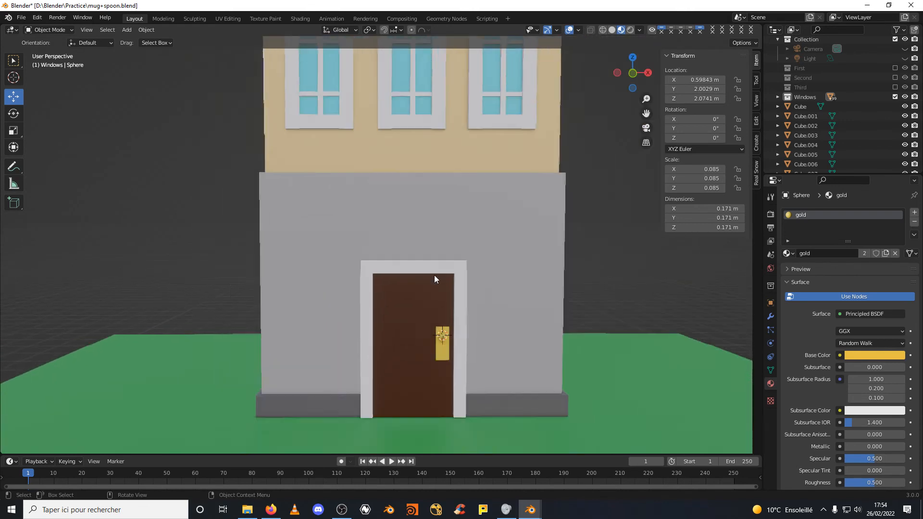
scroll(435, 280, "down", 4)
Move the door panel, its three white frame pieces, the gold plate and the knob into a new collection named door.
left_click(399, 218)
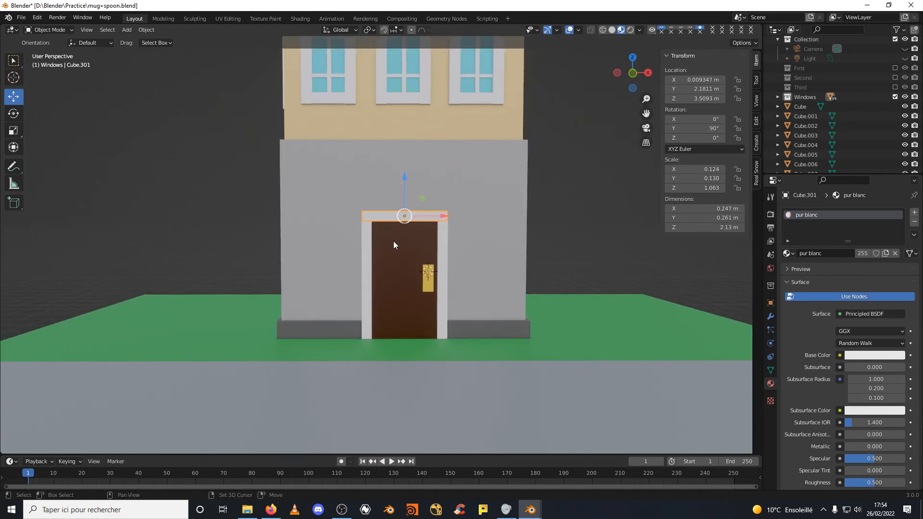
left_click(394, 241, "shift")
left_click(368, 241, "shift")
left_click(446, 253, "shift")
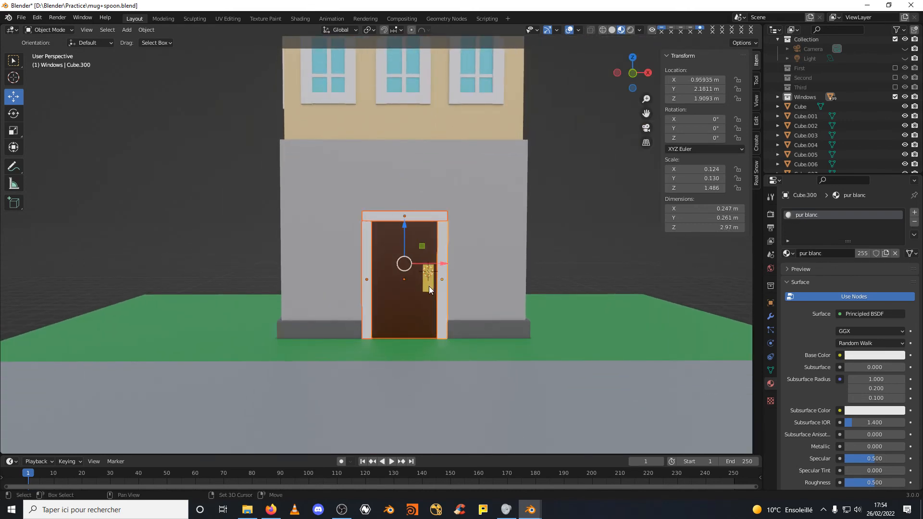
left_click(429, 289, "shift")
left_click(428, 273, "shift")
scroll(422, 287, "up", 5)
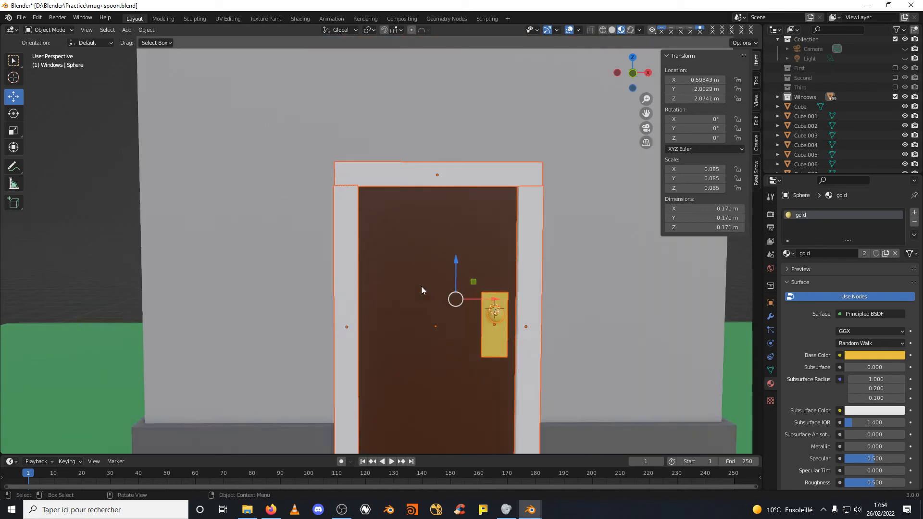
scroll(423, 286, "up", 1)
middle_click_drag(441, 293, 414, 236, "shift")
scroll(412, 238, "down", 1)
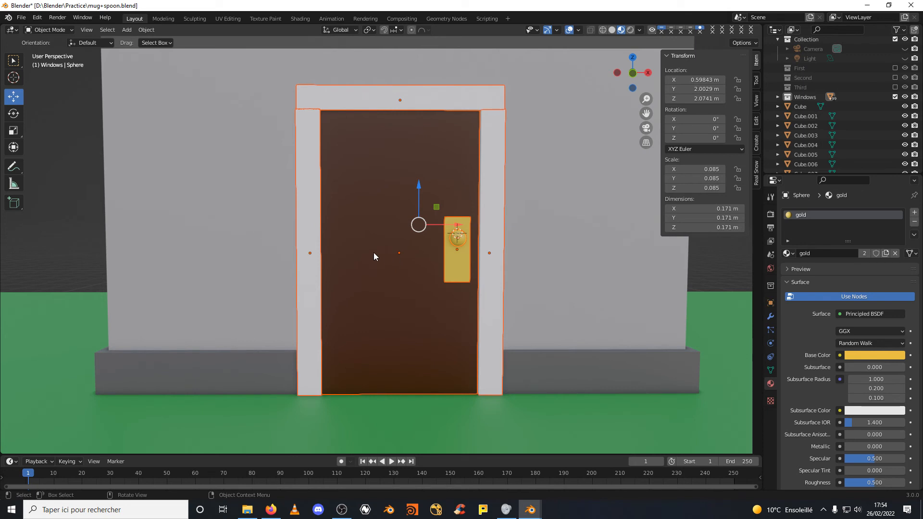
right_click(382, 246)
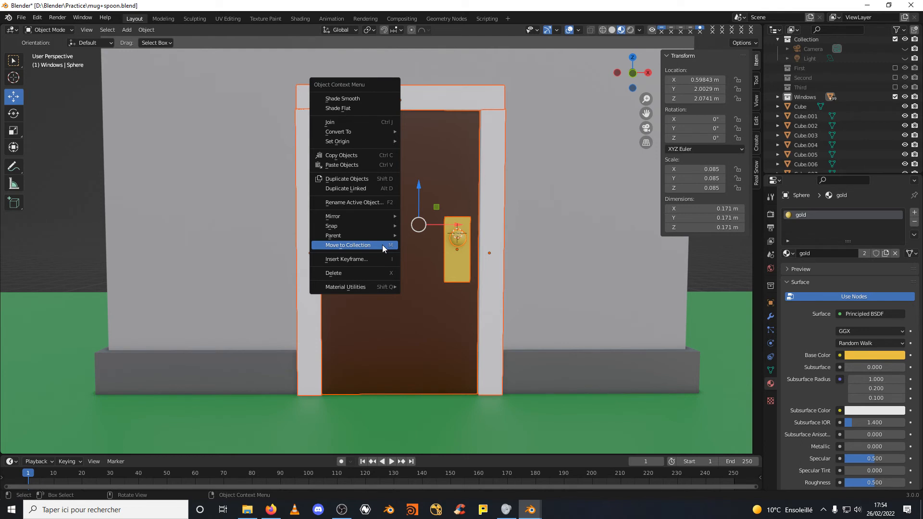
left_click(382, 244)
left_click(382, 244)
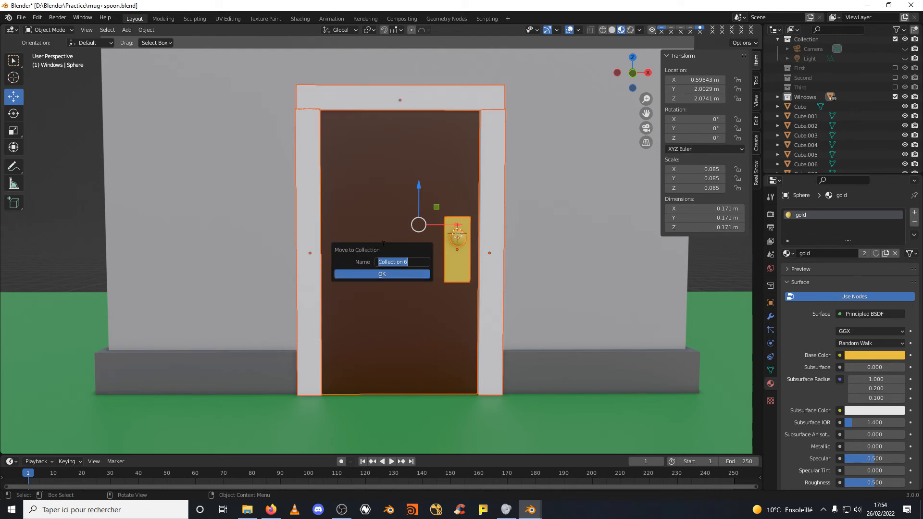
type("door")
key("Return")
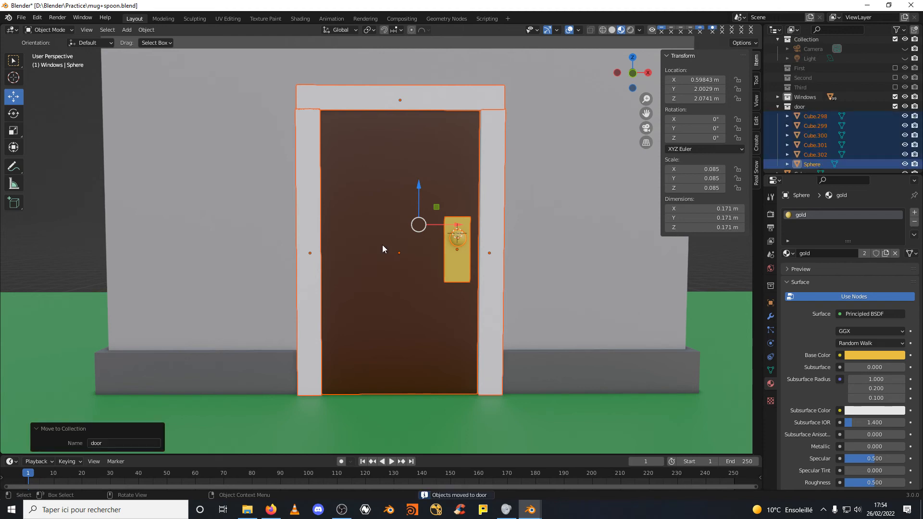
scroll(846, 139, "down", 2)
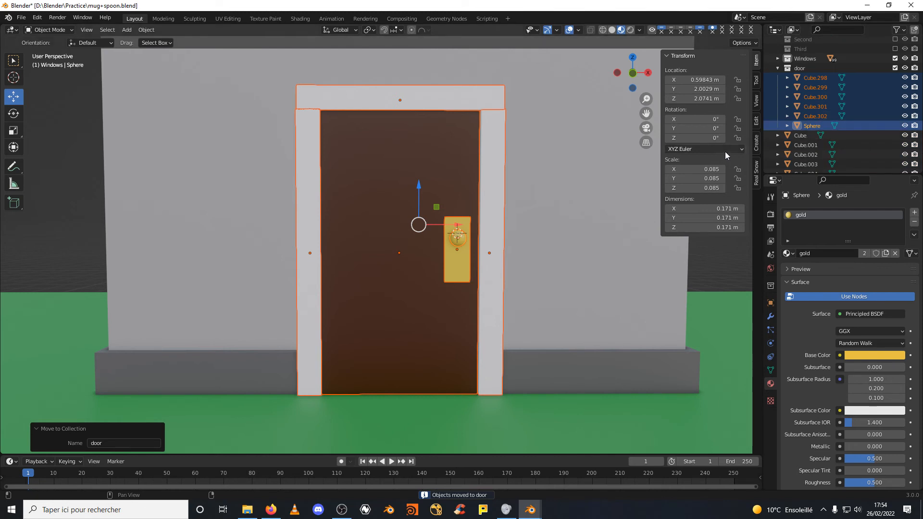
Duplicate all the selected door parts in place, without shifting the copy.
scroll(498, 209, "down", 4)
mouse_move(574, 203)
middle_mouse_down()
mouse_move(555, 218)
mouse_move(570, 218)
middle_mouse_up()
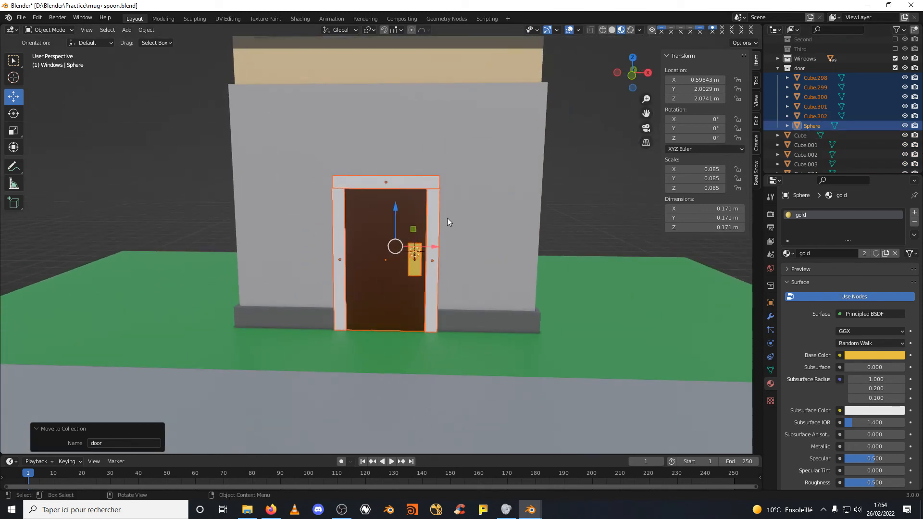
key("shift+d")
right_click(381, 270)
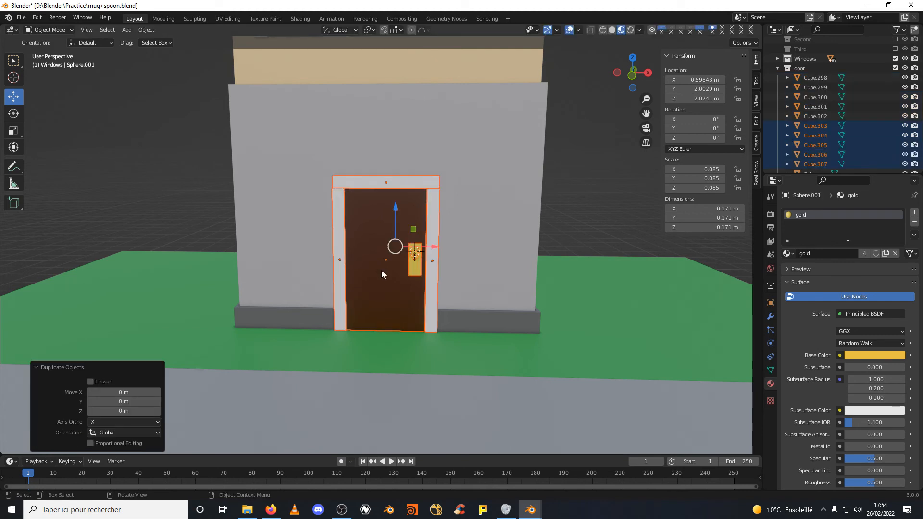
key("r")
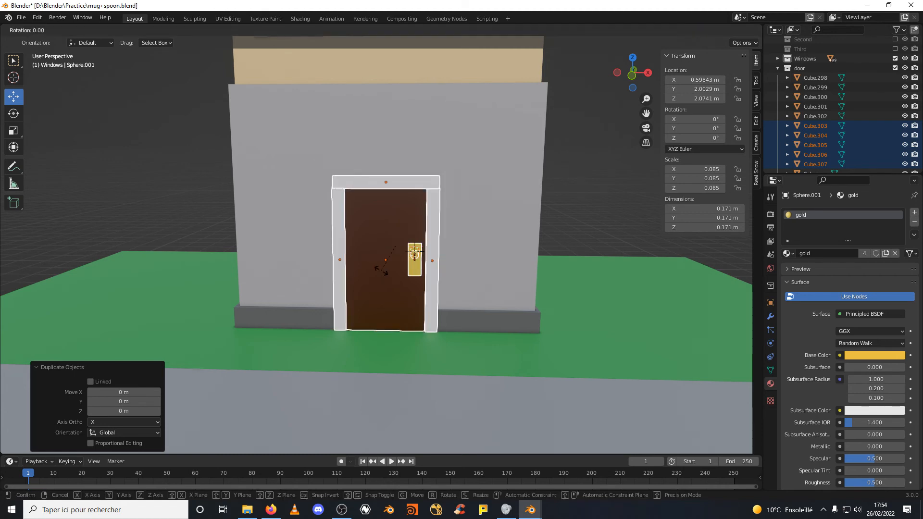
type("z")
type("90")
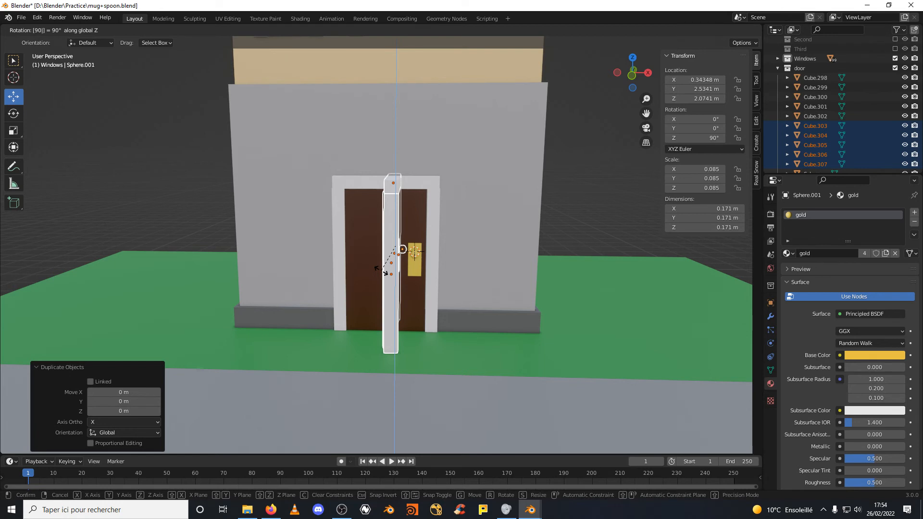
key("Escape")
Rotate the duplicated door 180° about Z and shift it about 0.37 m along negative X to line up with the original frame.
type("r")
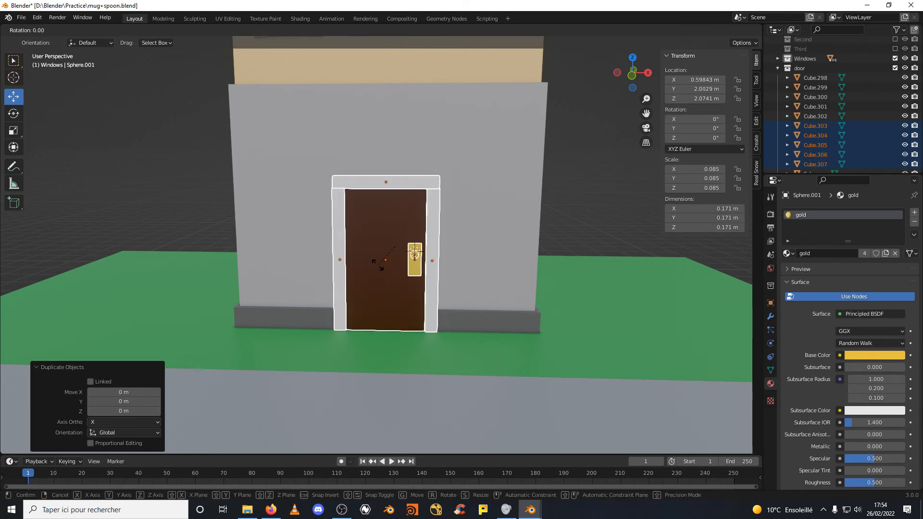
type("z")
type("180")
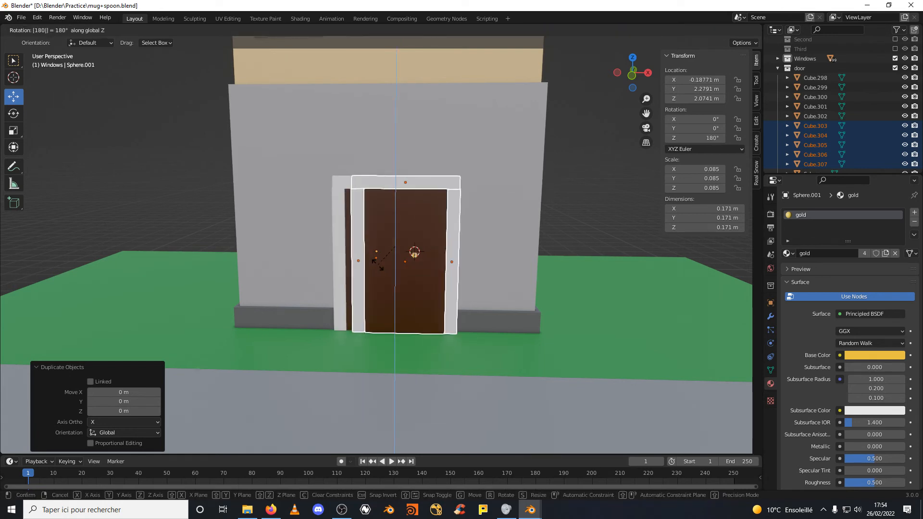
key("Return")
scroll(476, 274, "down", 8)
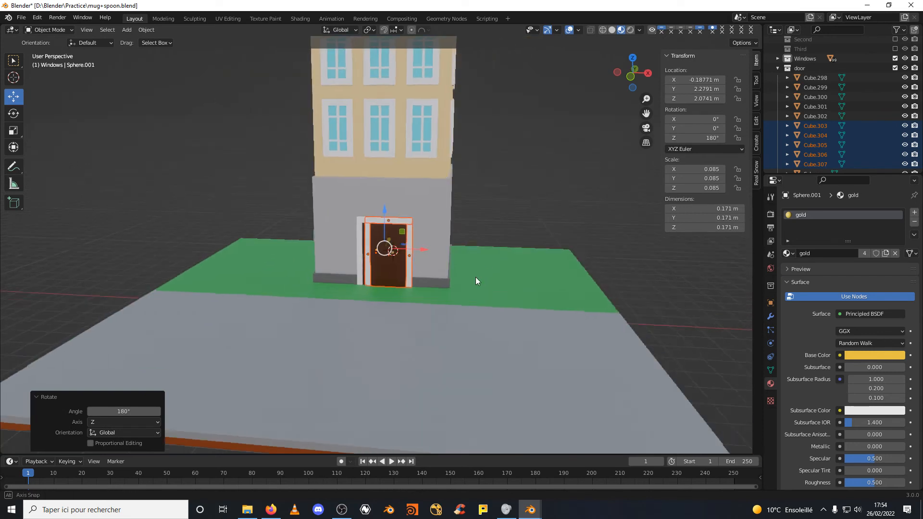
middle_click_drag(486, 273, 498, 269)
scroll(498, 269, "up", 1)
left_click(630, 76)
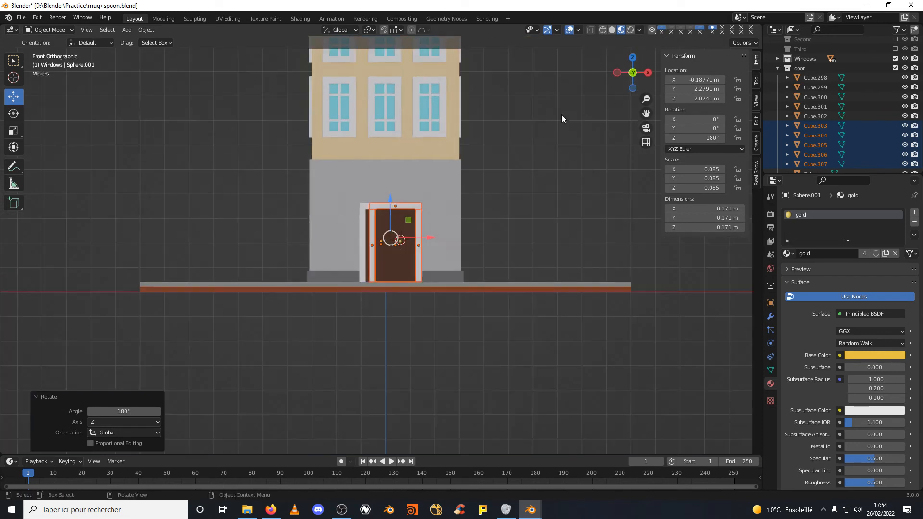
left_click_drag(429, 242, 416, 239)
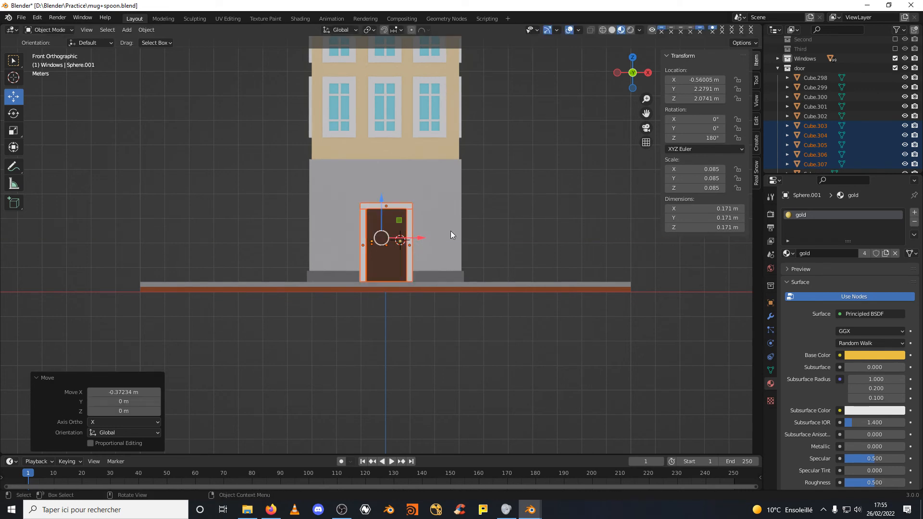
Move the rotated door copy about 6.33 m along Y onto the building's rear wall, check its placement and deselect it.
middle_click_drag(451, 231, 420, 228)
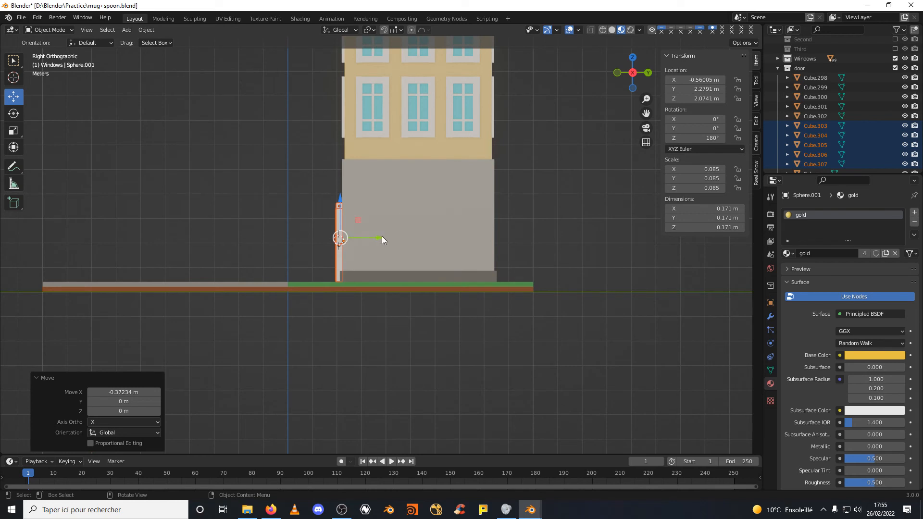
key("shift+d")
key("y")
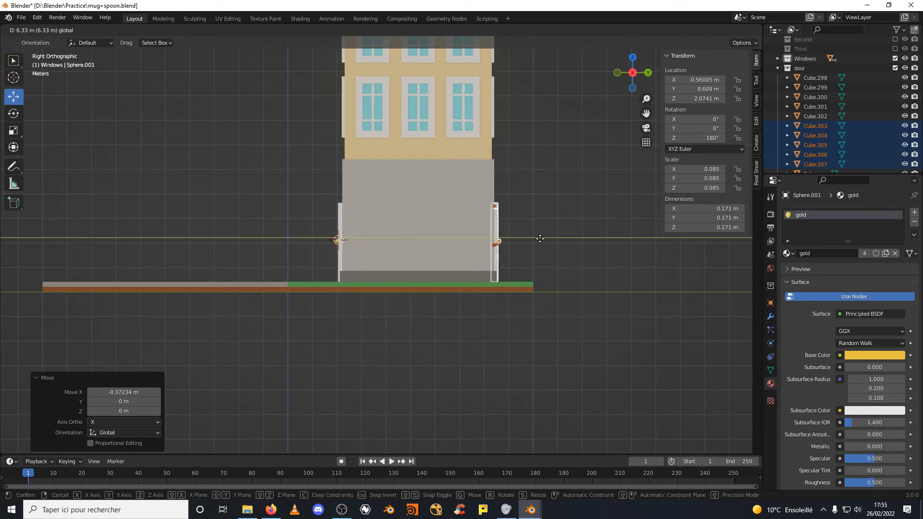
left_click(539, 239)
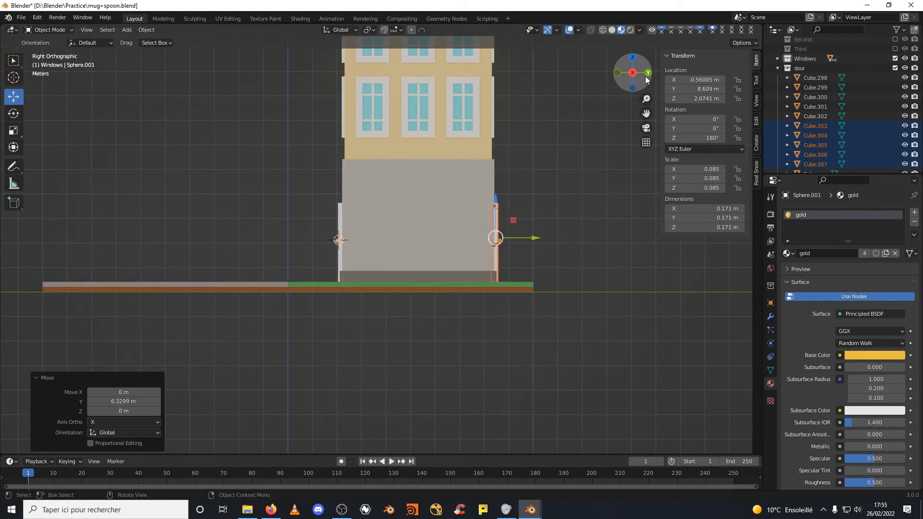
middle_click_drag(605, 177, 551, 188)
scroll(550, 188, "up", 3)
middle_click_drag(634, 236, 601, 226)
scroll(601, 226, "down", 5)
left_click(538, 197)
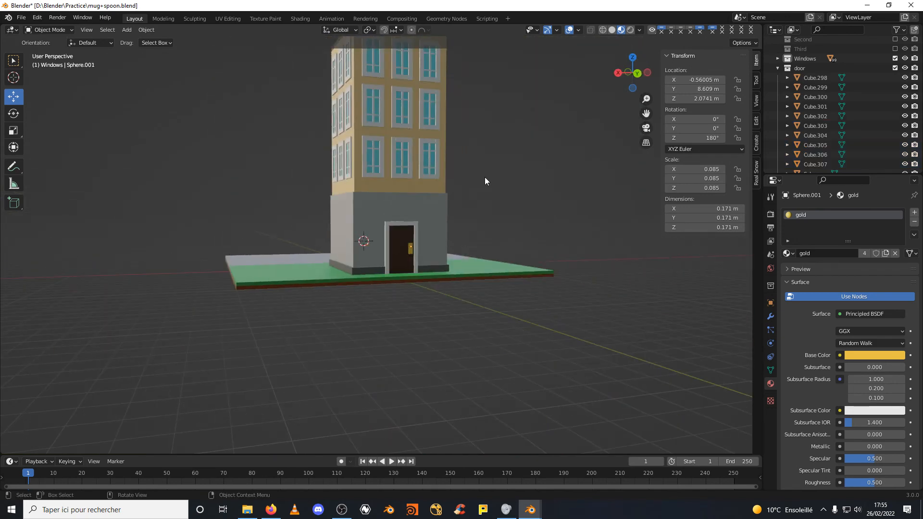
Examine the building and its grass plot from several angles, ending at the side wall without a door.
middle_click_drag(485, 177, 548, 223)
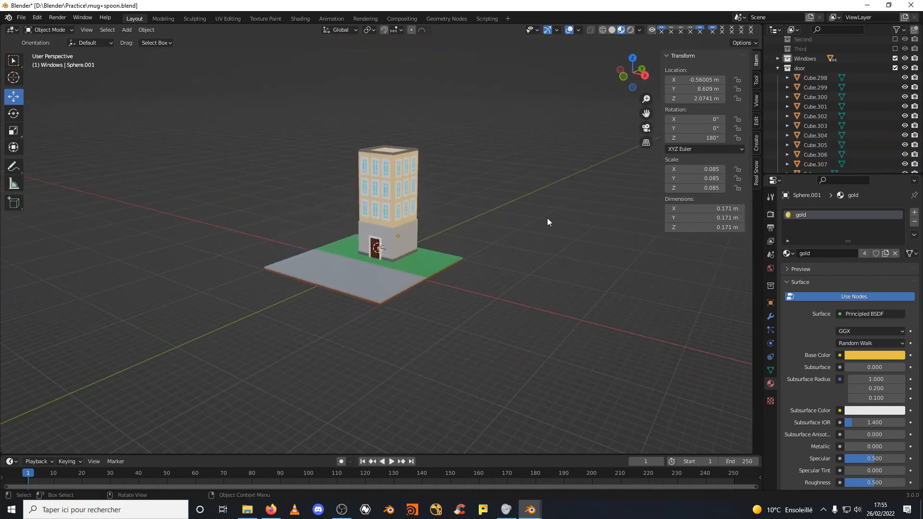
scroll(531, 218, "up", 3)
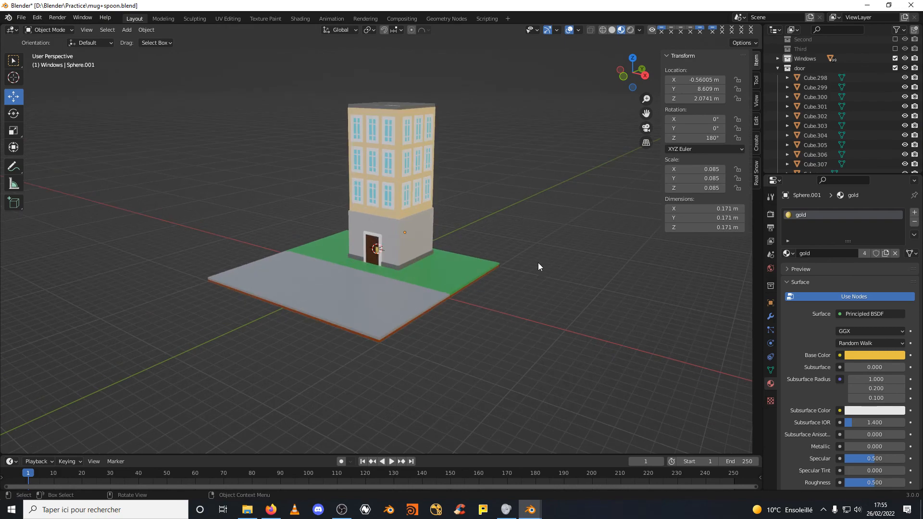
scroll(576, 219, "up", 3)
mouse_move(575, 221)
middle_mouse_down()
mouse_move(563, 222)
mouse_move(550, 283)
mouse_move(596, 262)
mouse_move(540, 201)
mouse_move(513, 189)
mouse_move(427, 189)
mouse_move(422, 222)
mouse_move(585, 218)
middle_mouse_up()
scroll(552, 255, "down", 3)
middle_click_drag(546, 282, 315, 218)
scroll(438, 242, "up", 3)
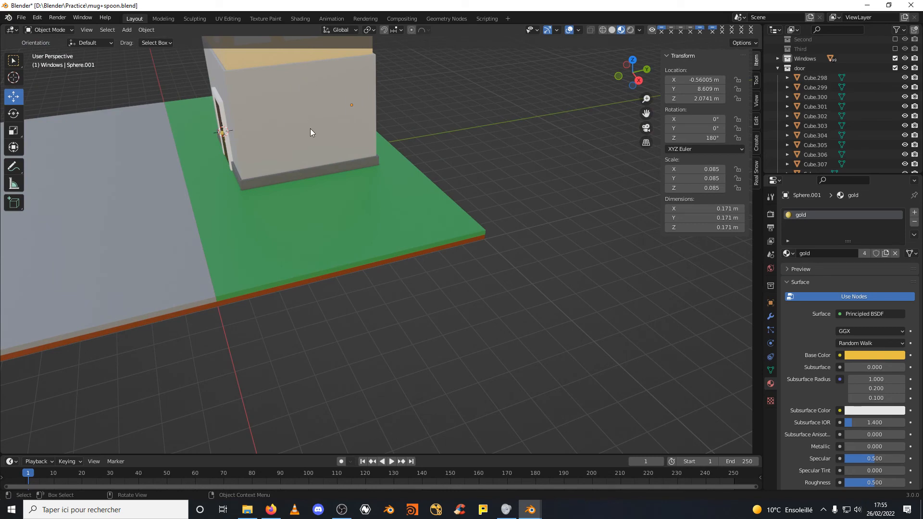
middle_click_drag(324, 161, 343, 257, "shift")
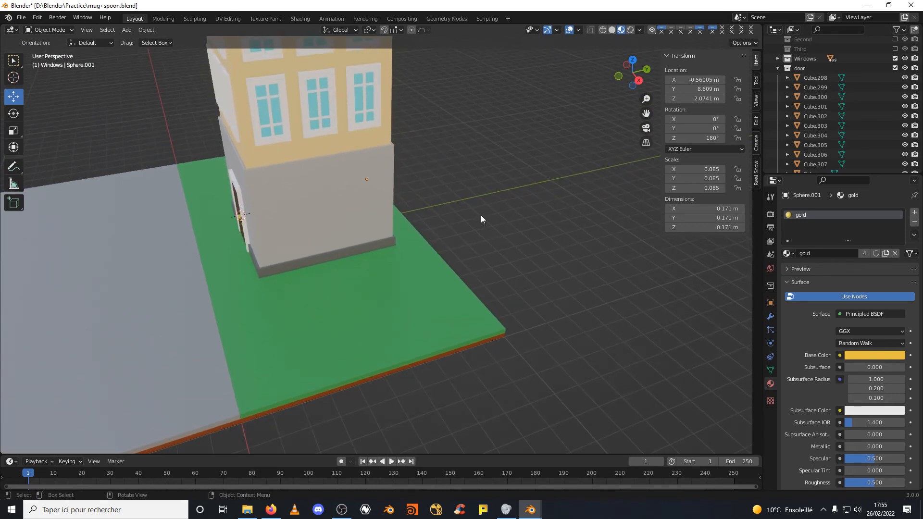
Collapse the door collection and add a 2 m cube on the grass beside the building, at about X 5.09 m, Y 5.22 m.
left_click(777, 68)
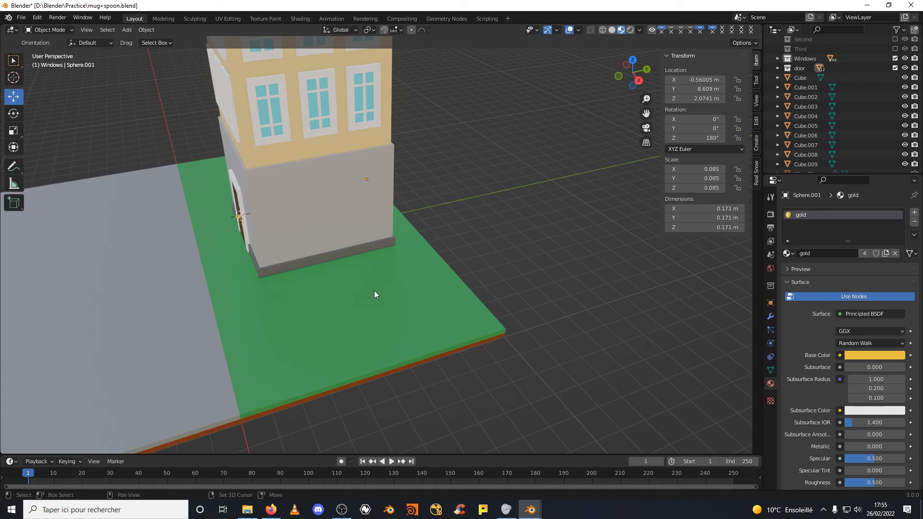
middle_click_drag(374, 290, 395, 281)
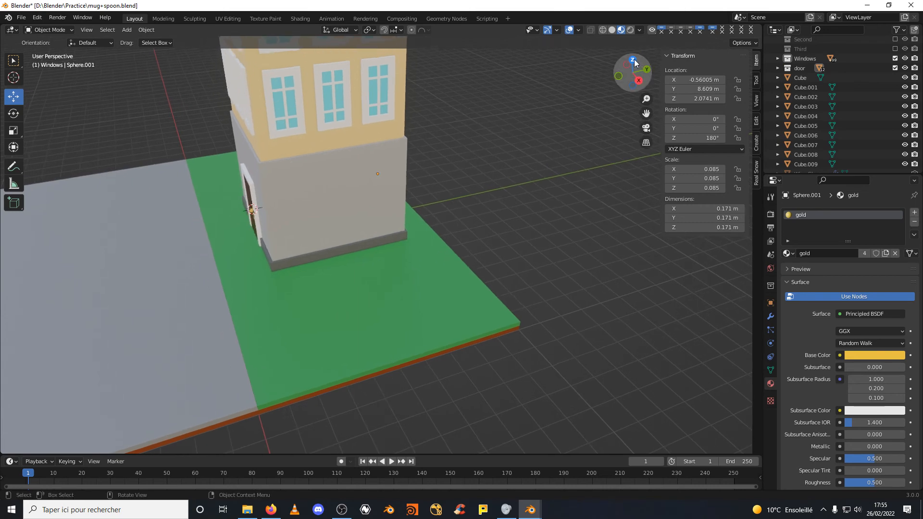
left_click(634, 59)
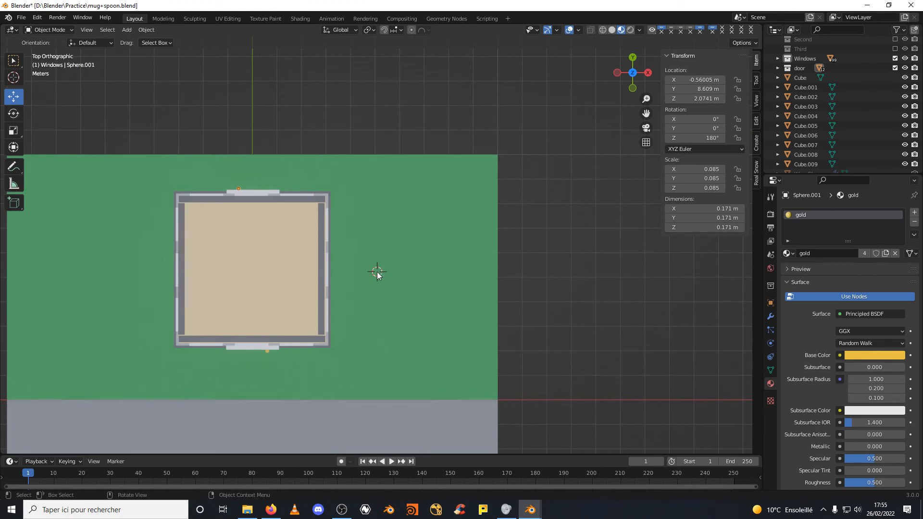
key("shift+a")
mouse_move(377, 272)
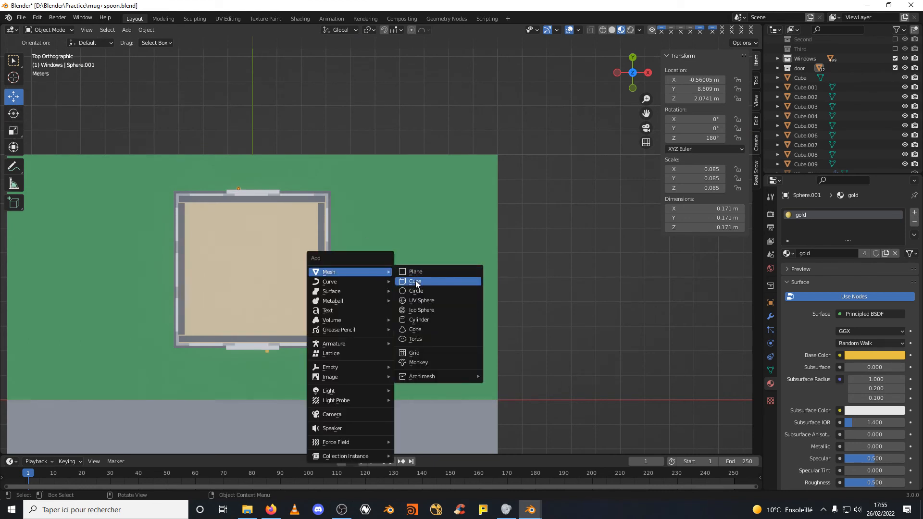
left_click(415, 282)
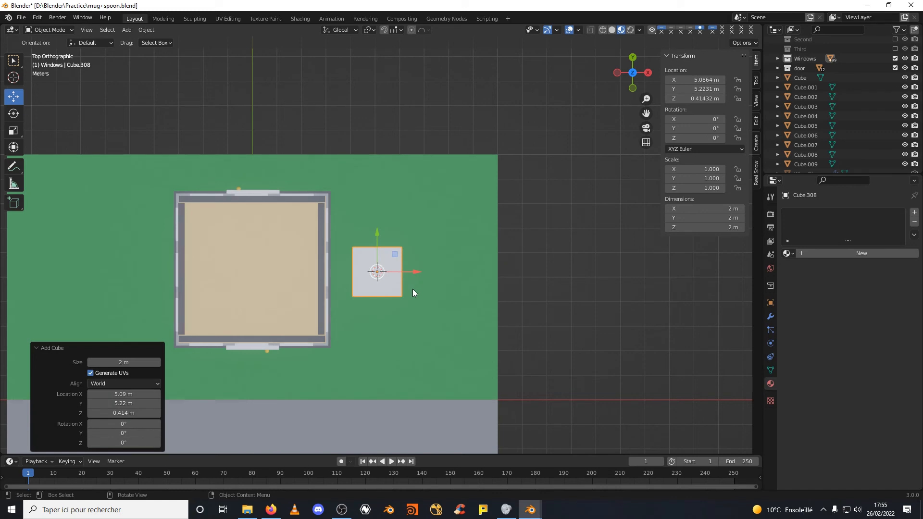
Scale the new cube down to a flat block about 1.01 m by 0.56 m and 0.48 m high.
left_click(13, 130)
middle_click_drag(413, 317, 345, 265)
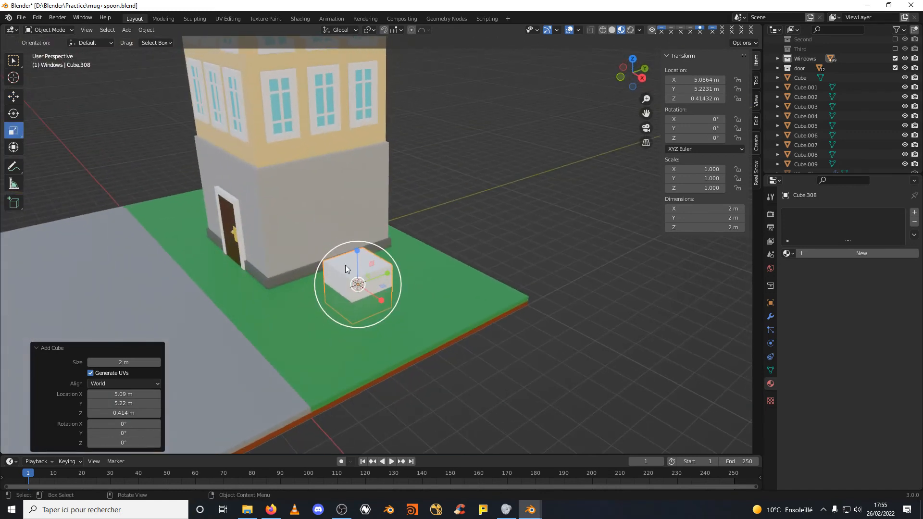
left_click_drag(356, 251, 396, 271)
left_click(633, 58)
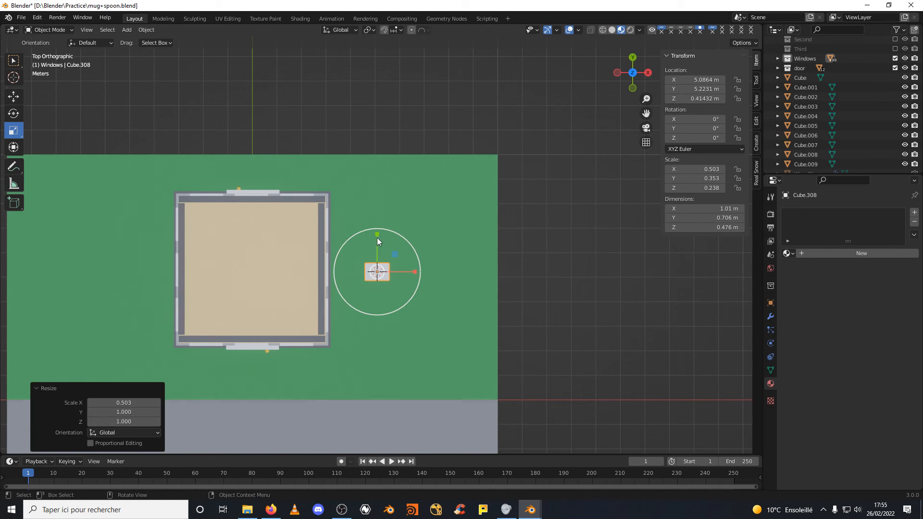
left_click_drag(377, 237, 378, 245)
scroll(378, 244, "up", 3)
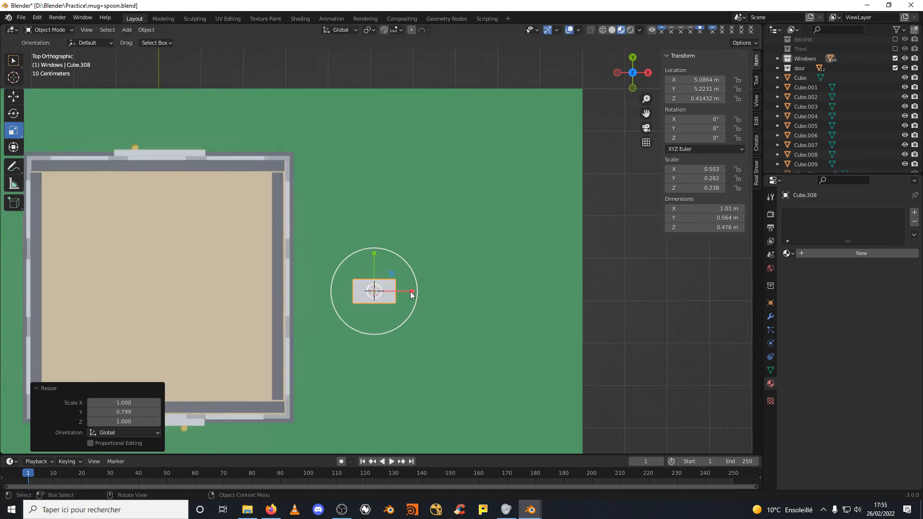
Scale the new block down to about 0.8 m along X and 0.41 m along Y.
left_click_drag(411, 294, 404, 291)
left_click_drag(373, 254, 373, 264)
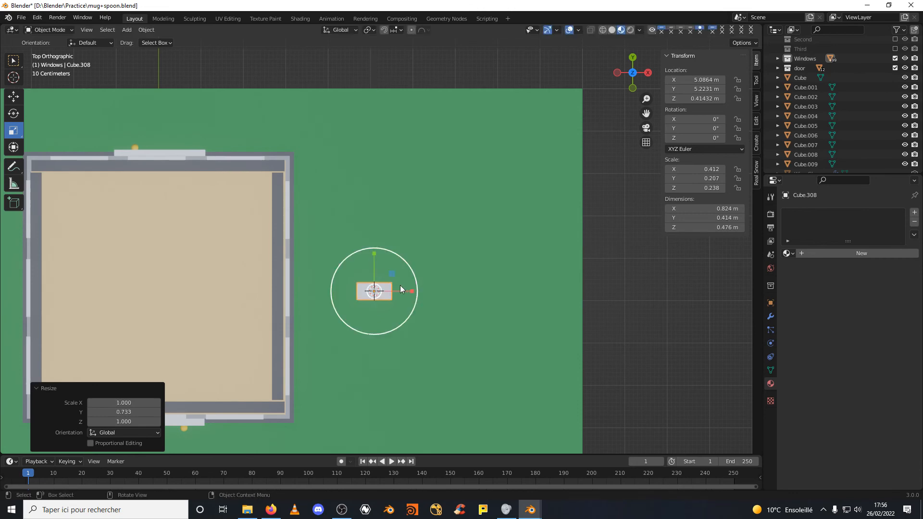
left_click_drag(409, 288, 408, 288)
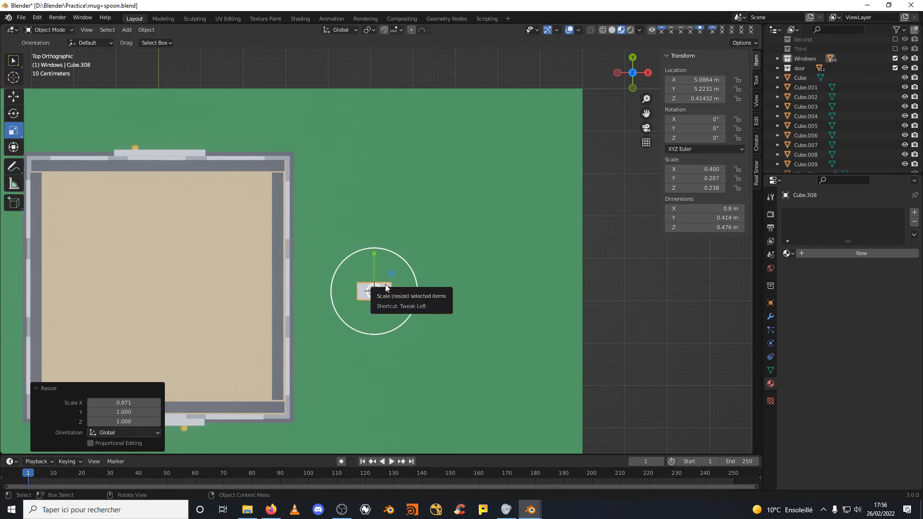
Duplicate the block and move the copy about 0.87 m along X, leaving a narrow gap between the two.
key("shift+d")
right_click(385, 282)
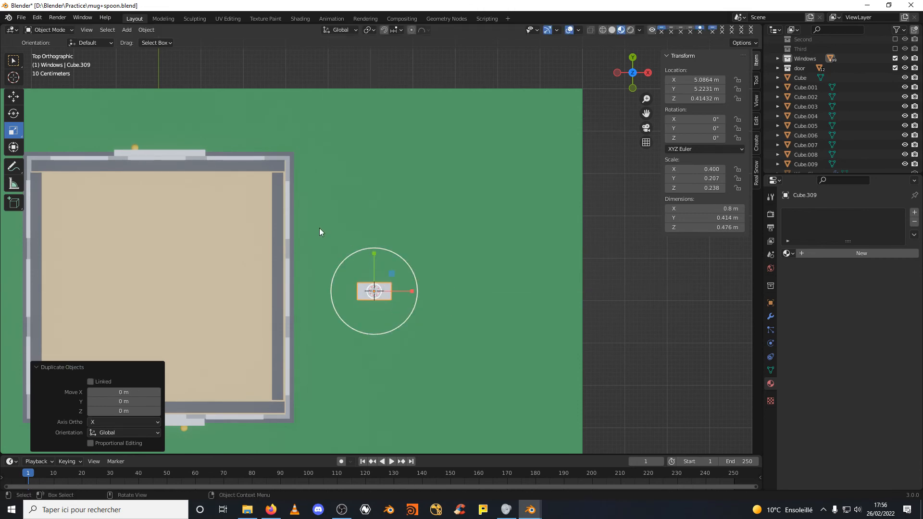
left_click(14, 100)
left_click_drag(415, 291, 450, 292)
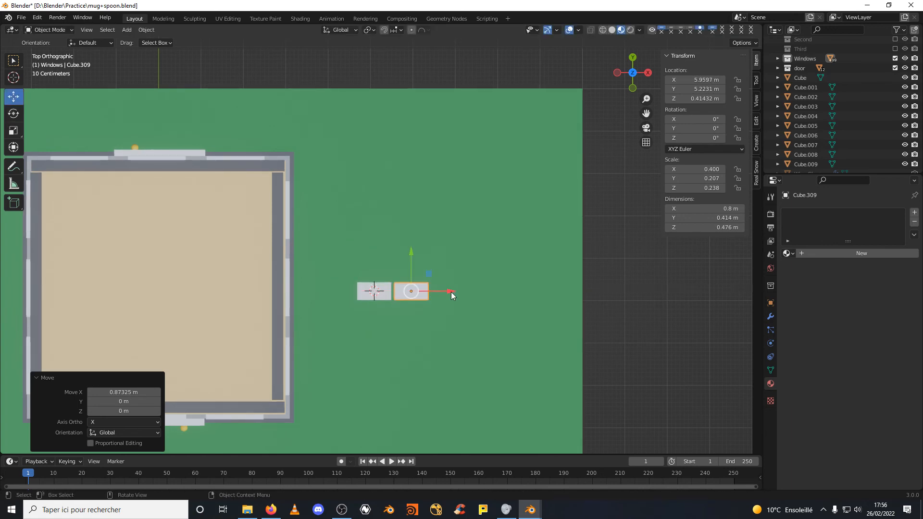
Duplicate the second block and offset the copy about 0.5 m along Y and -0.44 m along X, centring it over the pair.
key("shift+d")
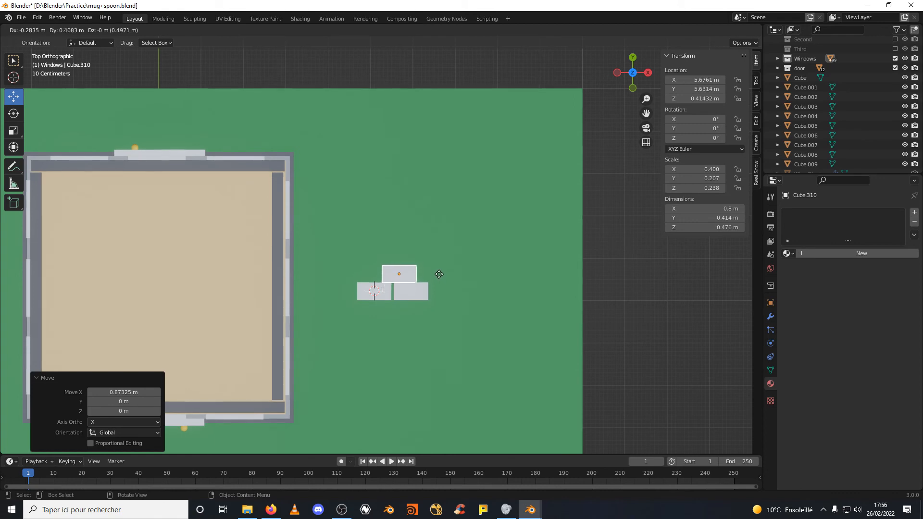
right_click(429, 268)
key("g")
key("y")
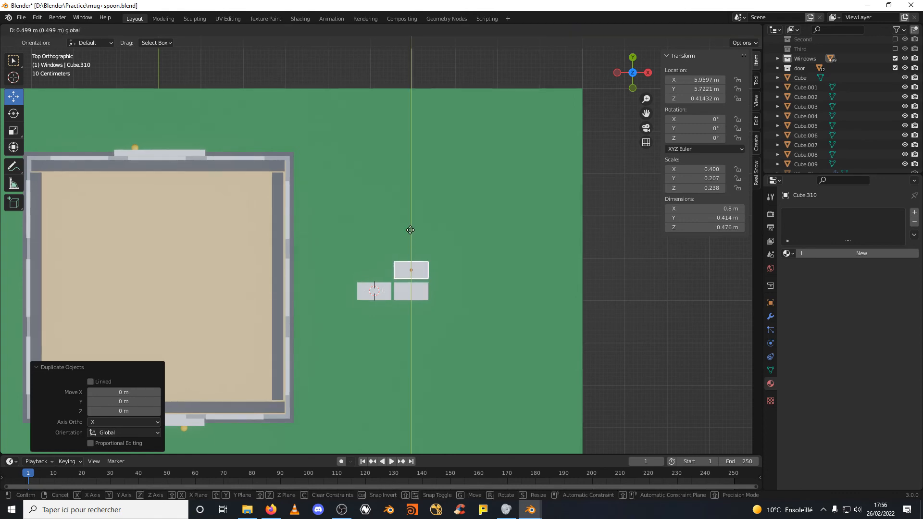
left_click(411, 229)
key("g")
key("x")
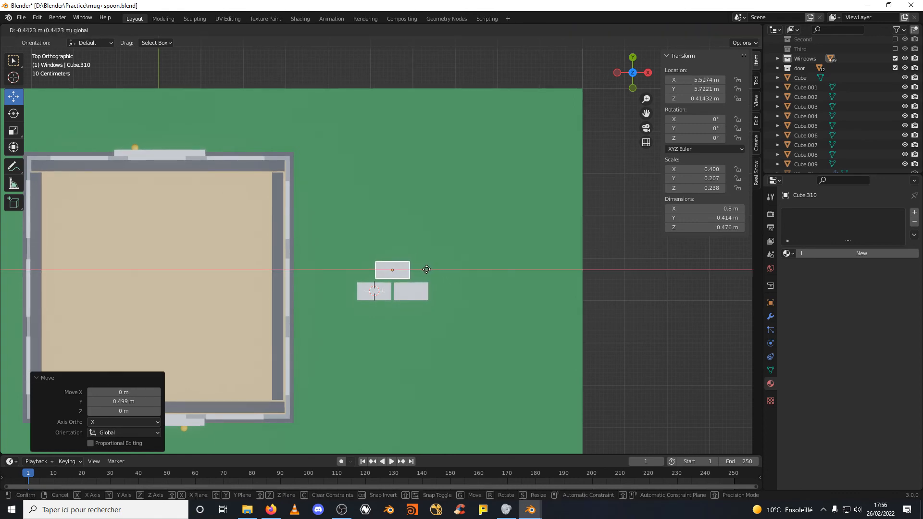
left_click(426, 264)
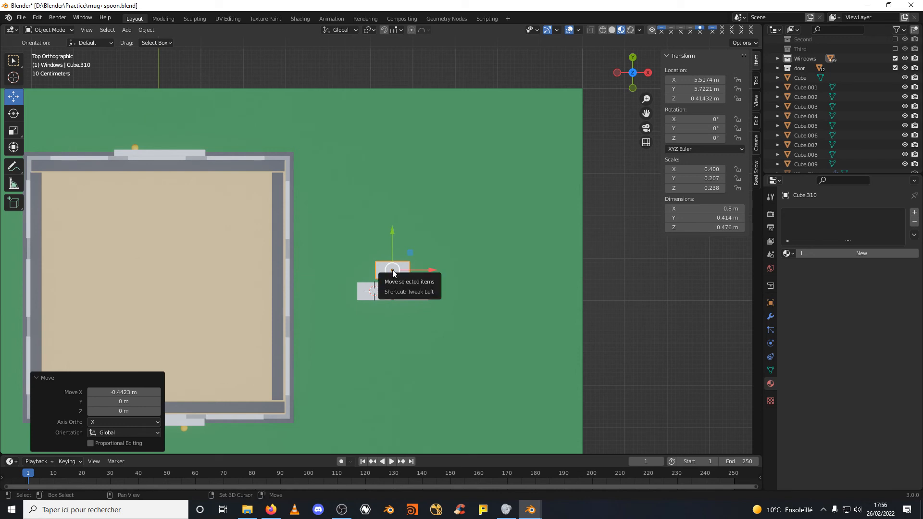
Duplicate the upper block and move the copy about 2.31 m along X, away from the group of three.
key("shift+d")
key("Escape")
left_click_drag(428, 270, 527, 272)
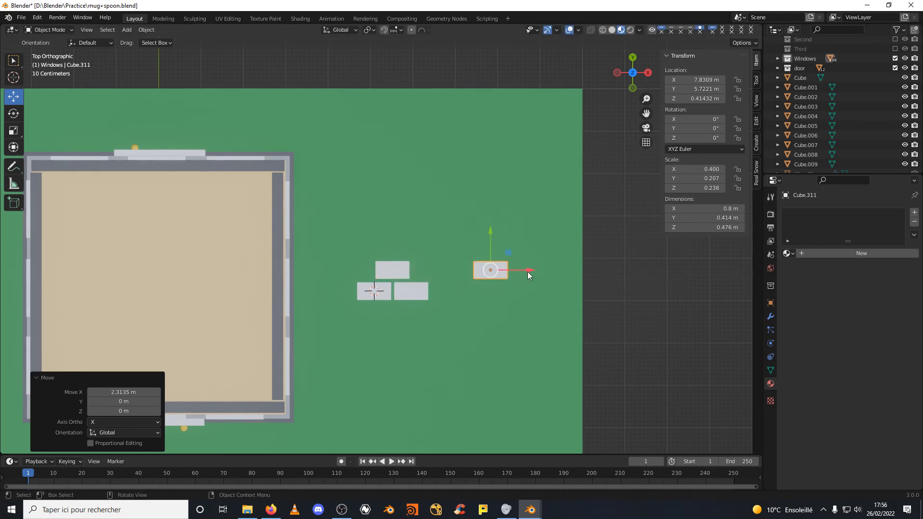
Assign the existing road.001 material to the upper block of the group of three.
left_click(399, 271)
left_click(384, 294, "shift")
left_click(414, 294, "shift")
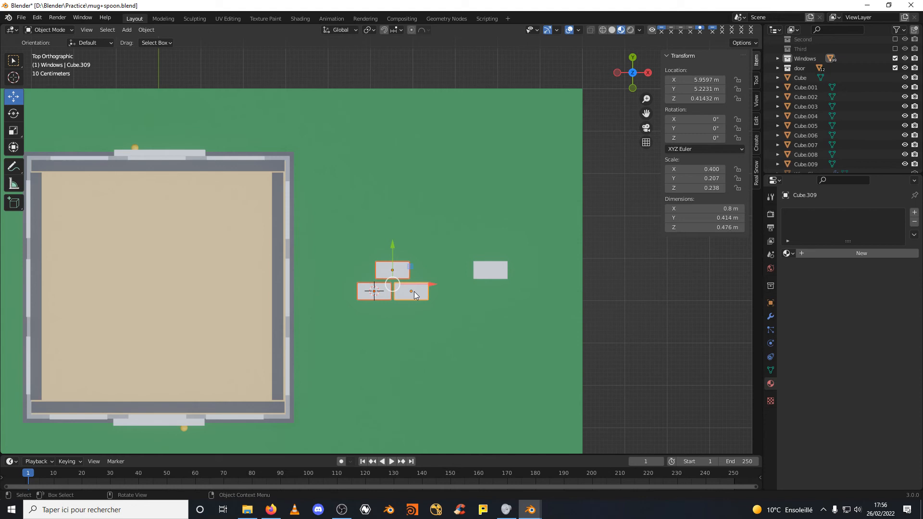
left_click(414, 291)
left_click(392, 275)
left_click(790, 253)
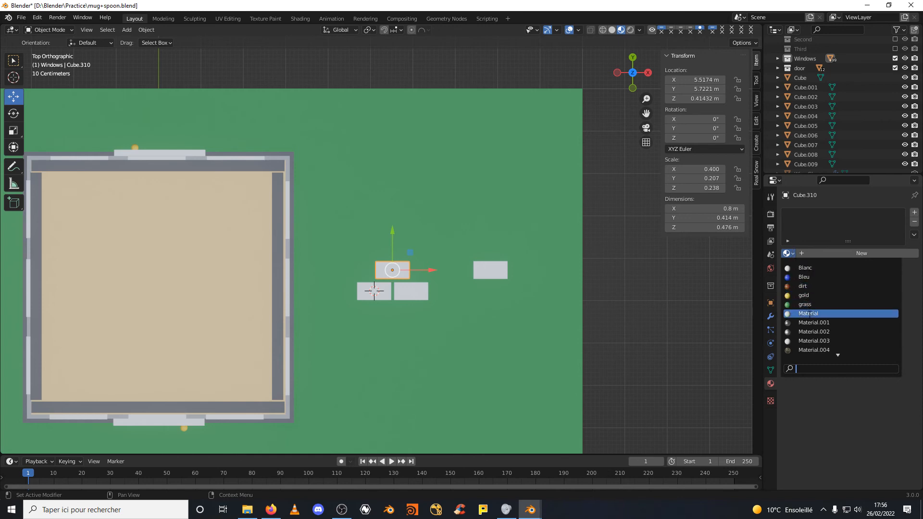
scroll(808, 313, "down", 10)
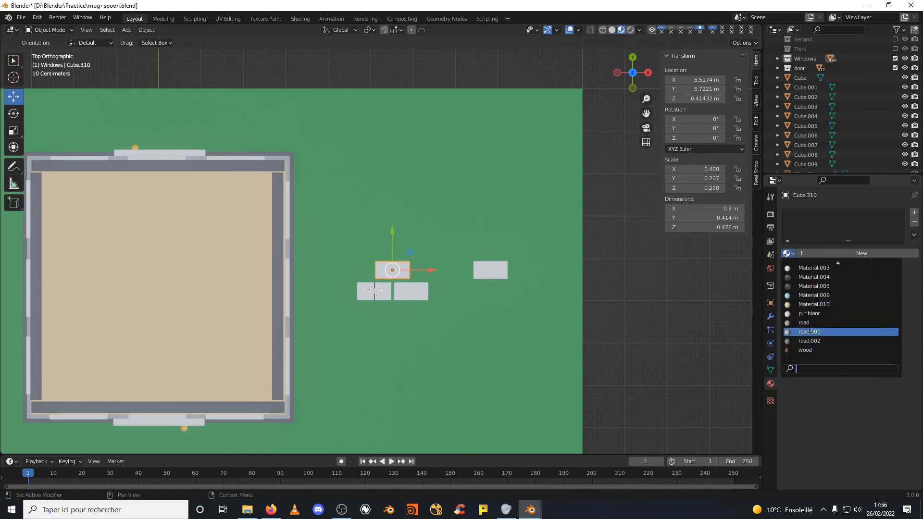
left_click(809, 332)
Make the upper block's road.001 material a separate copy and lighten its base colour to a value of about 0.593.
left_click(377, 295)
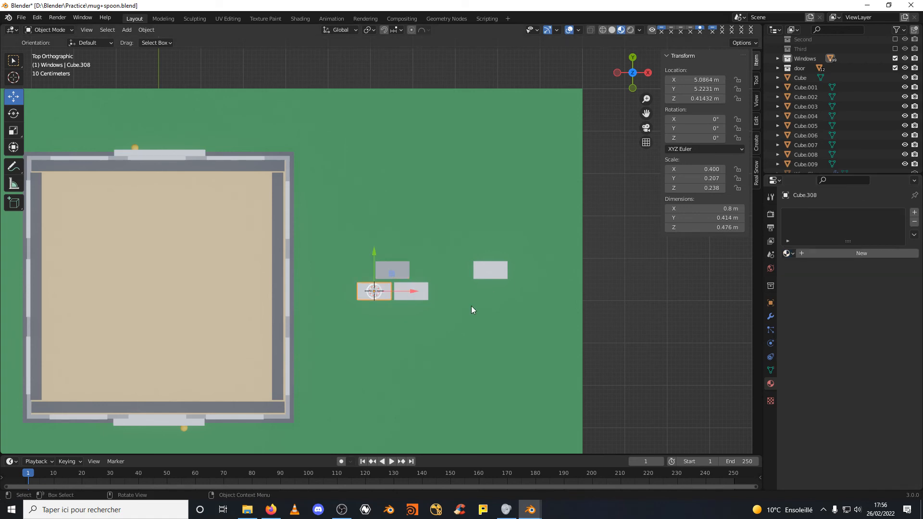
middle_click_drag(472, 307, 509, 277)
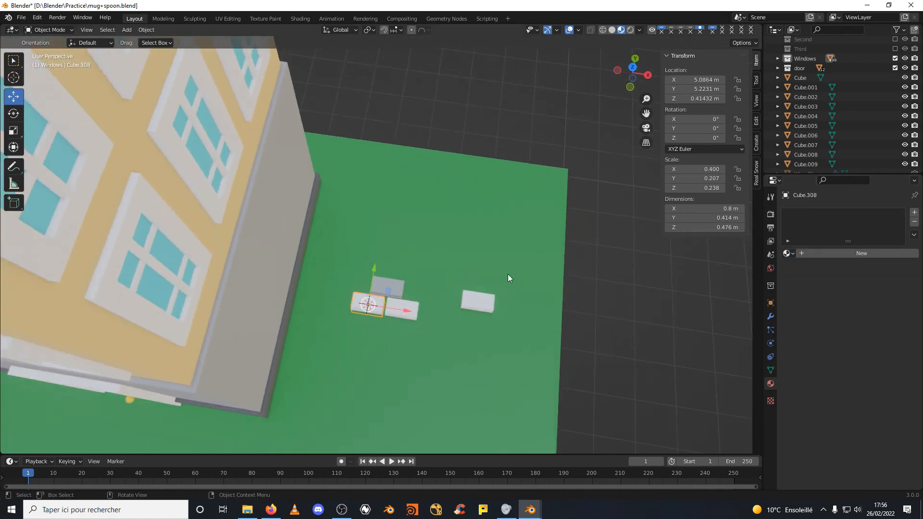
left_click(386, 287)
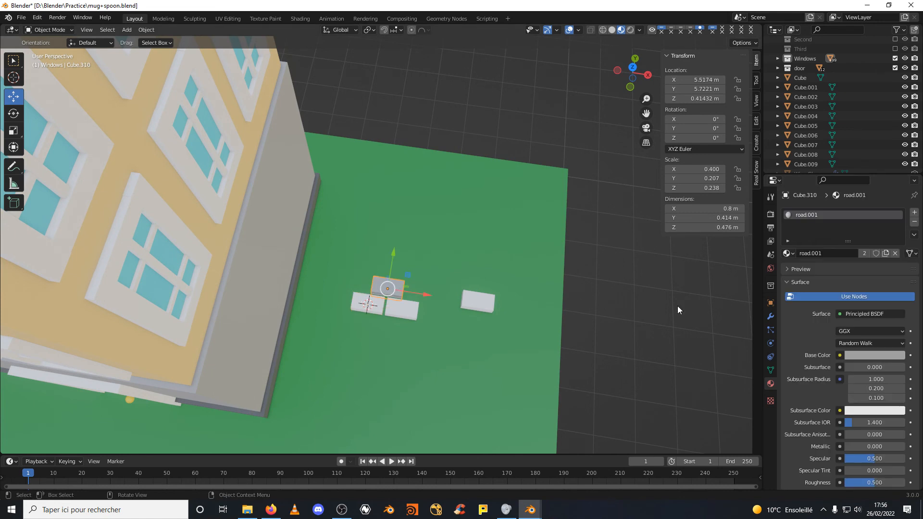
left_click(884, 253)
left_click(871, 356)
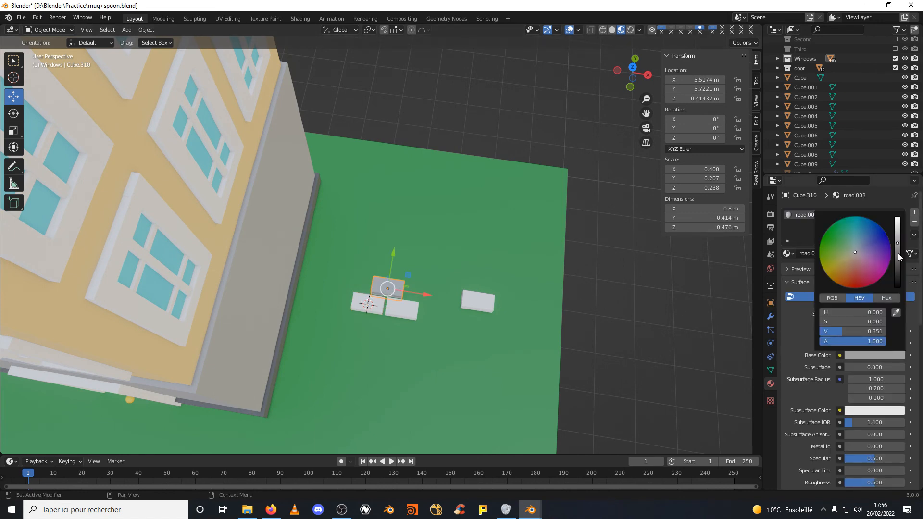
left_click_drag(899, 239, 897, 233)
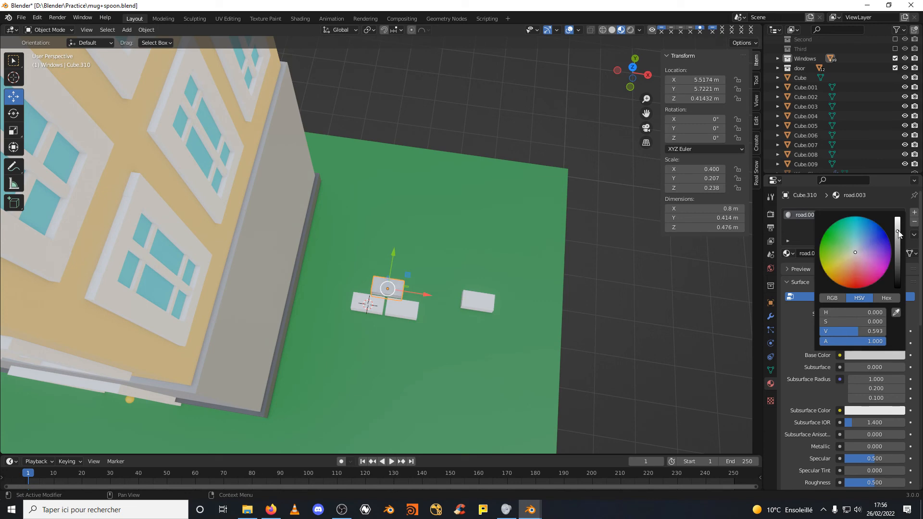
Assign the road.003 material to the two lower blocks of the group and to the separate block.
left_click(362, 304)
left_click(787, 254)
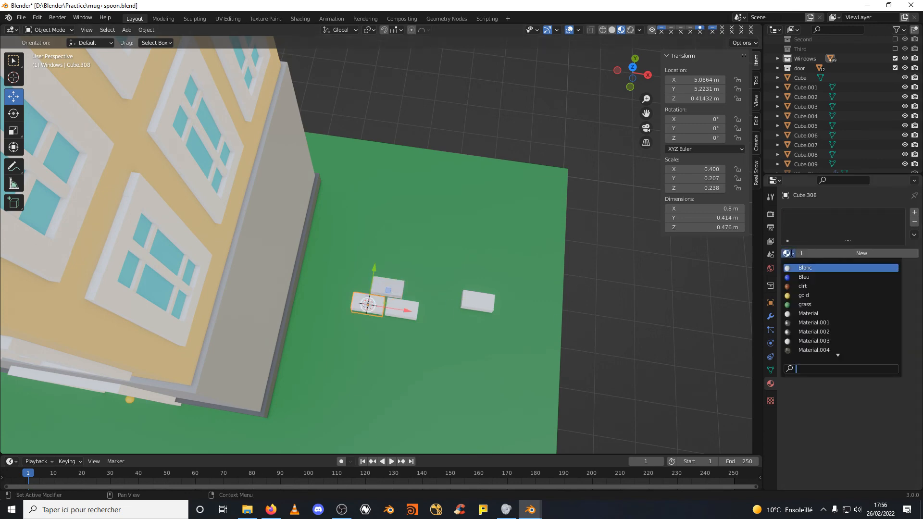
scroll(815, 303, "down", 10)
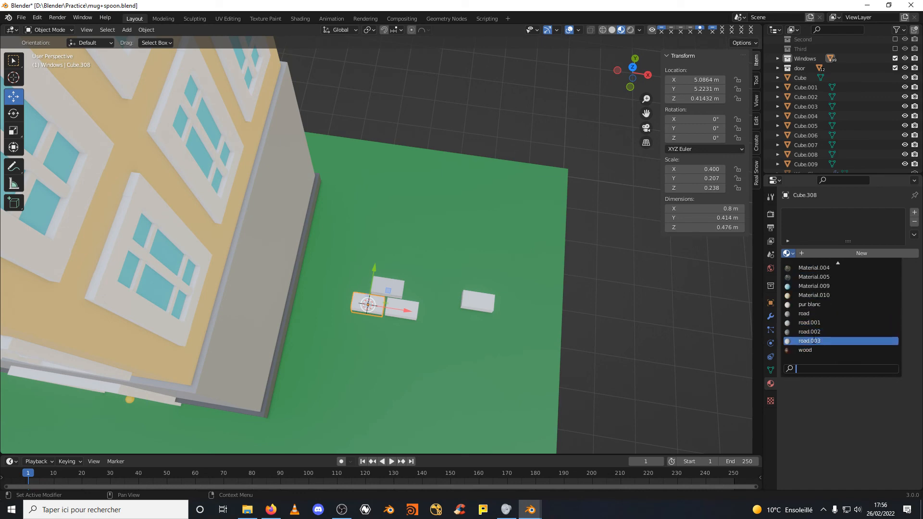
left_click(815, 341)
left_click(403, 306)
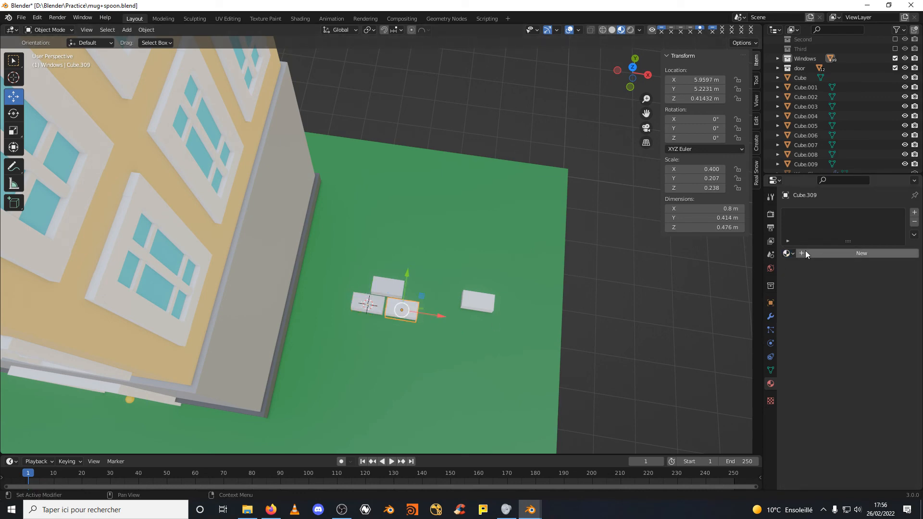
left_click(787, 254)
scroll(812, 327, "down", 10)
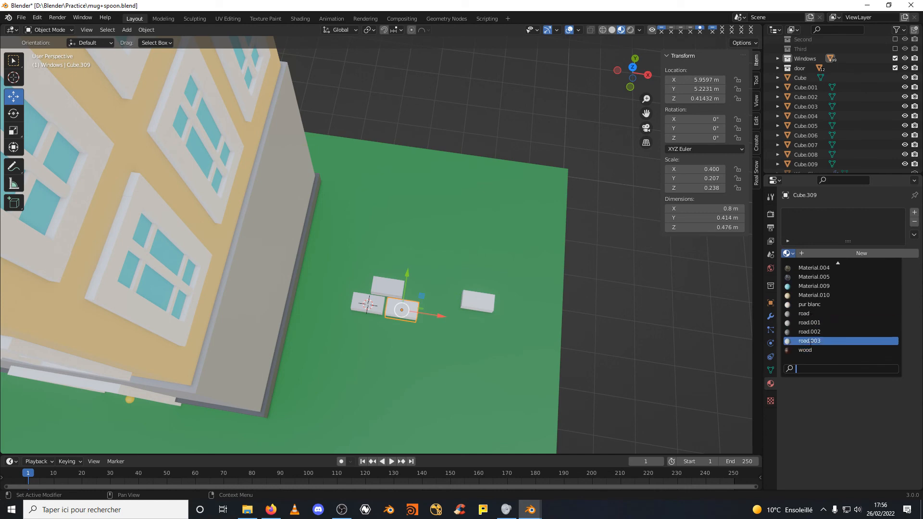
left_click(810, 341)
left_click(480, 304)
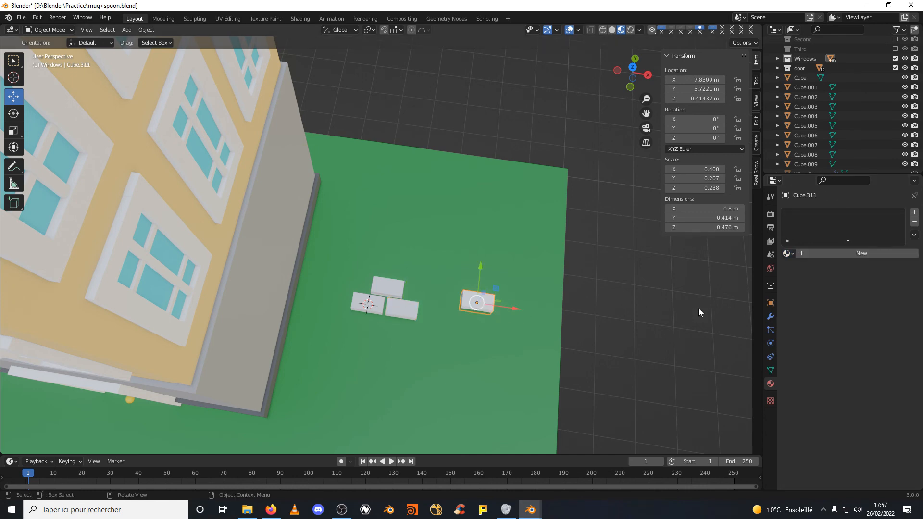
left_click(787, 254)
scroll(806, 307, "down", 10)
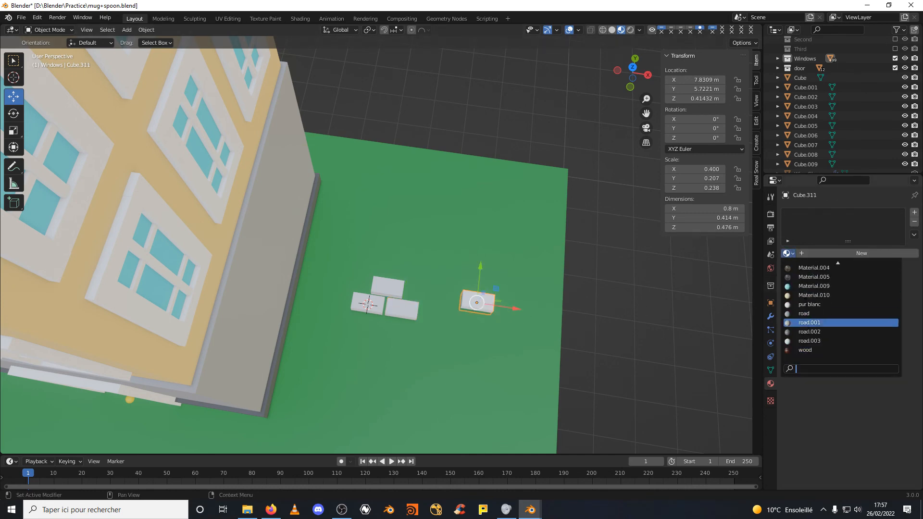
left_click(807, 341)
Join the three grouped blocks into one object in top view and shift it slightly in the positive Y direction.
middle_click_drag(416, 267, 424, 276)
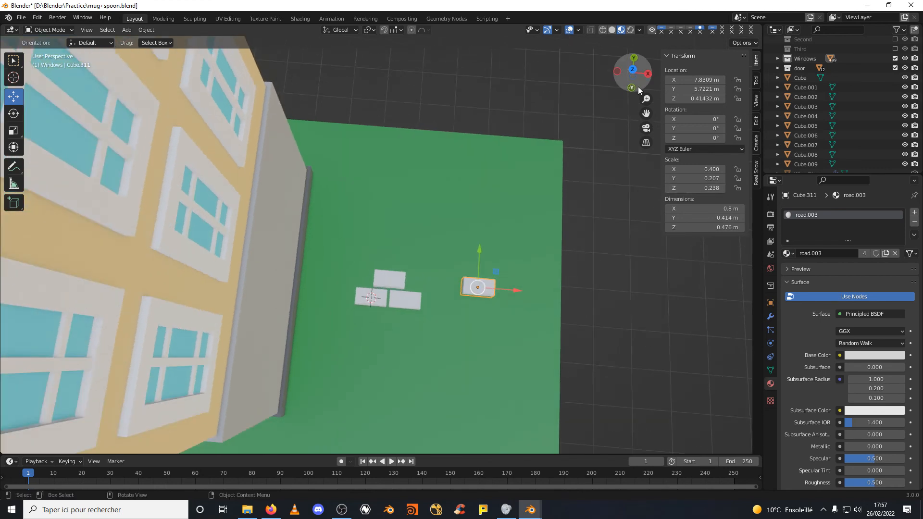
left_click(632, 71)
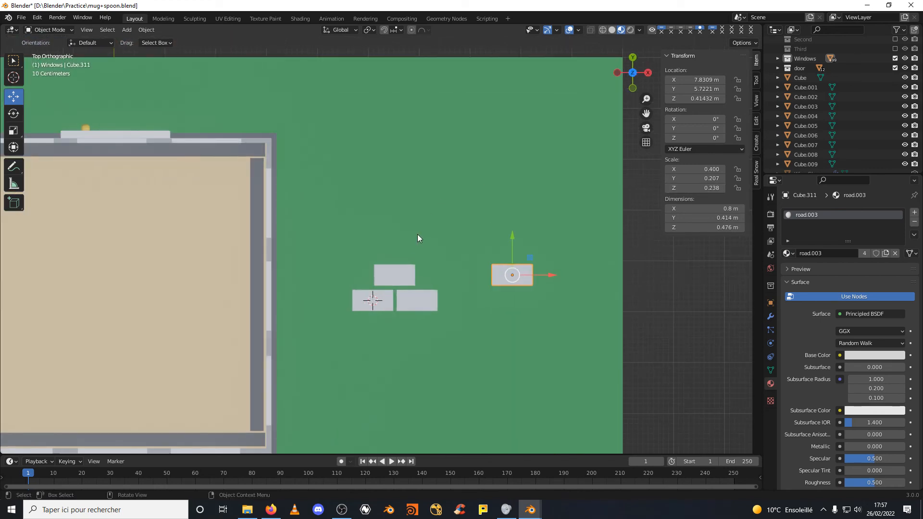
left_click(397, 277)
left_click(409, 298, "shift")
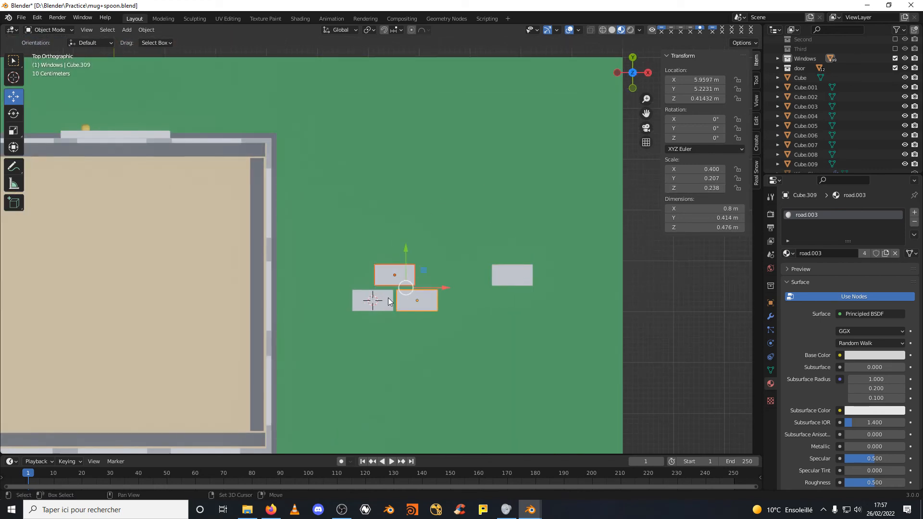
left_click(388, 299, "shift")
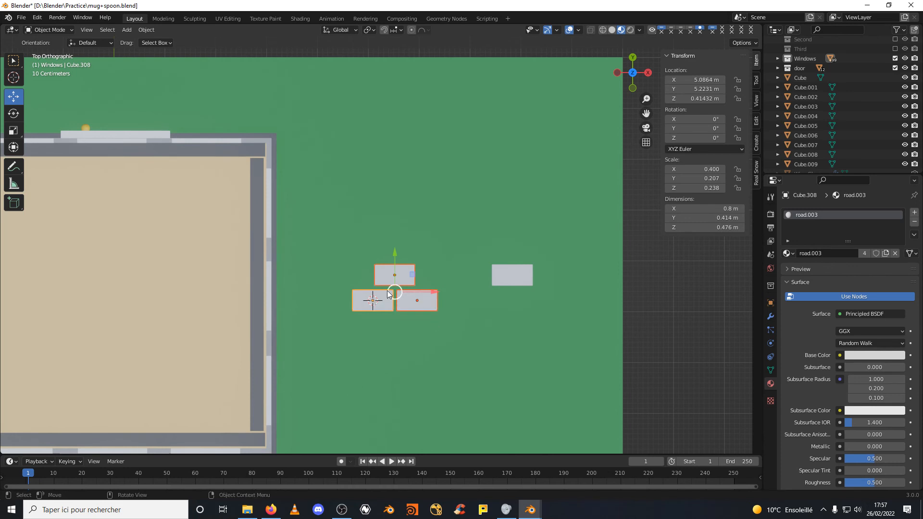
right_click(391, 281)
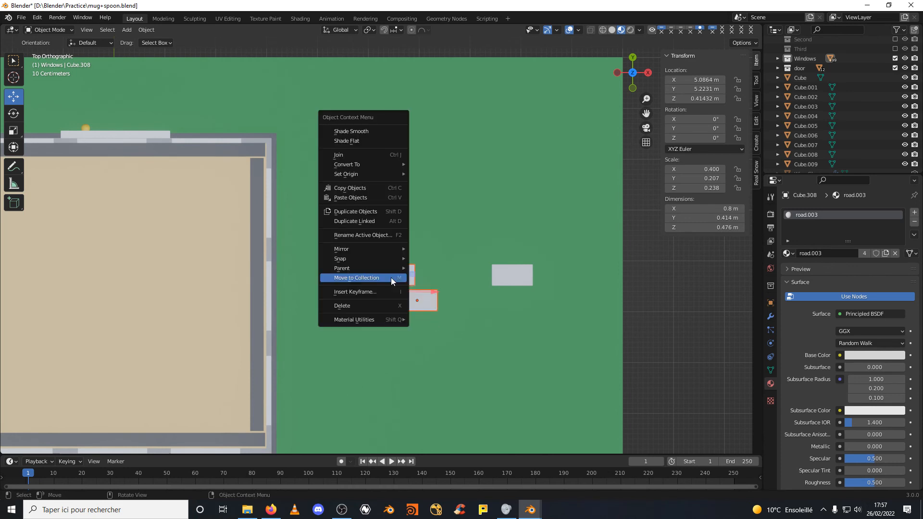
left_click(374, 154)
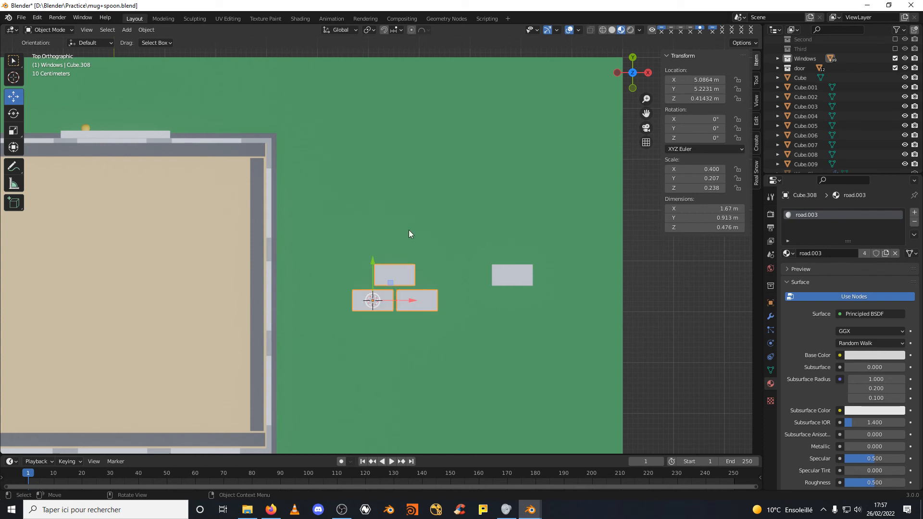
left_click_drag(373, 262, 379, 231)
Duplicate the separate block and offset the copy about 0.48 m along Y and 0.55 m along X to form a staggered pair.
left_click(519, 281)
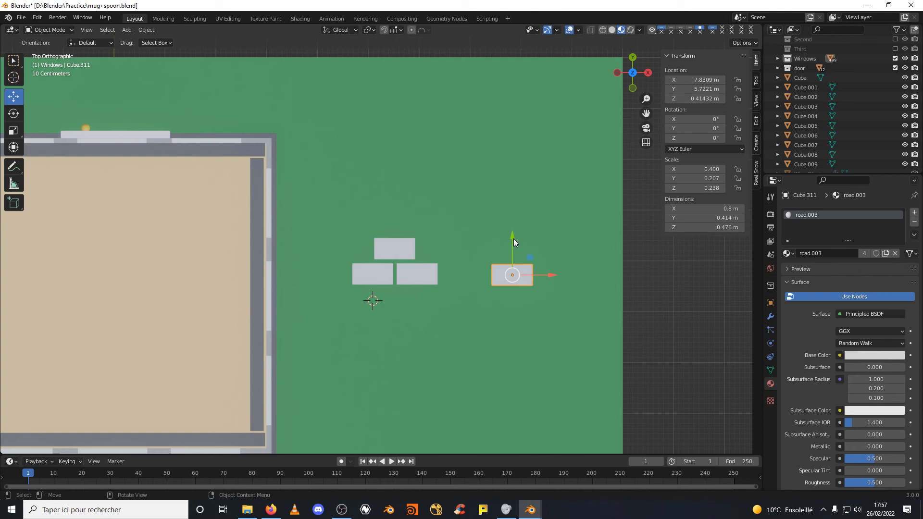
key("shift+d")
right_click(513, 239)
key("g")
key("y")
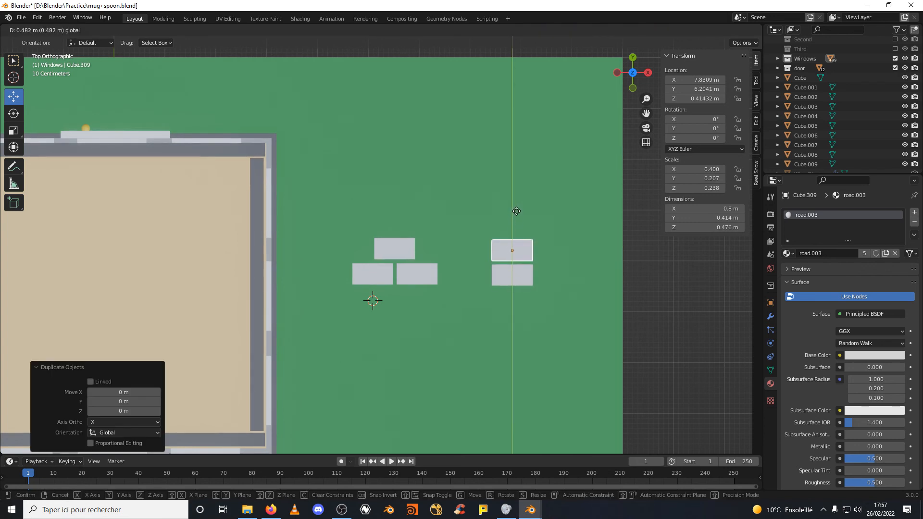
left_click(517, 211)
key("g")
key("x")
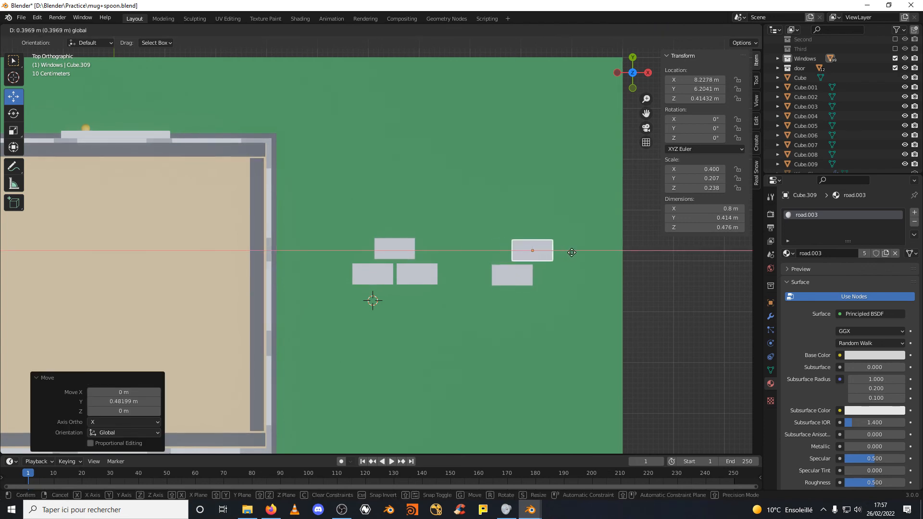
left_click(578, 254)
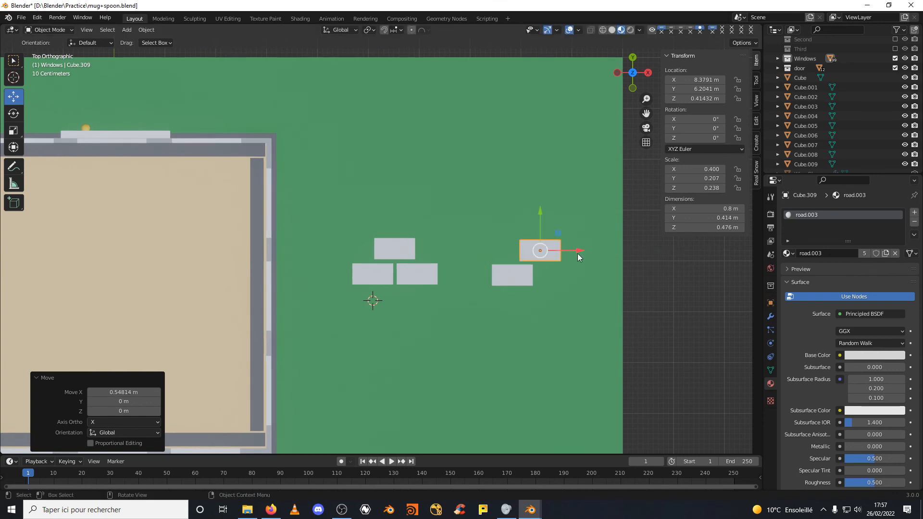
Duplicate the pair's upper block and move the copy in the positive Y direction, well clear of the pair.
key("shift+d")
right_click(544, 243)
left_click_drag(538, 223, 539, 153)
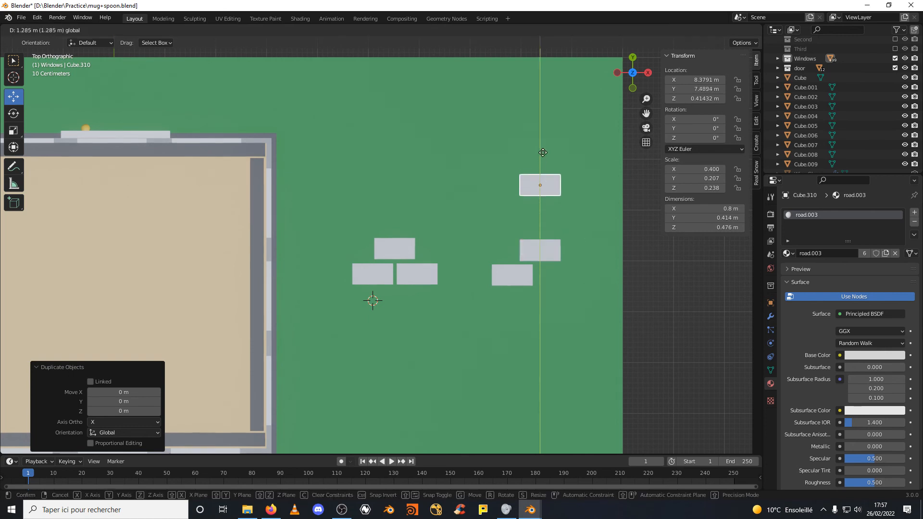
Join the two staggered blocks to the right of the joined three-block cluster into one object.
left_click(540, 244)
left_click(518, 277, "shift")
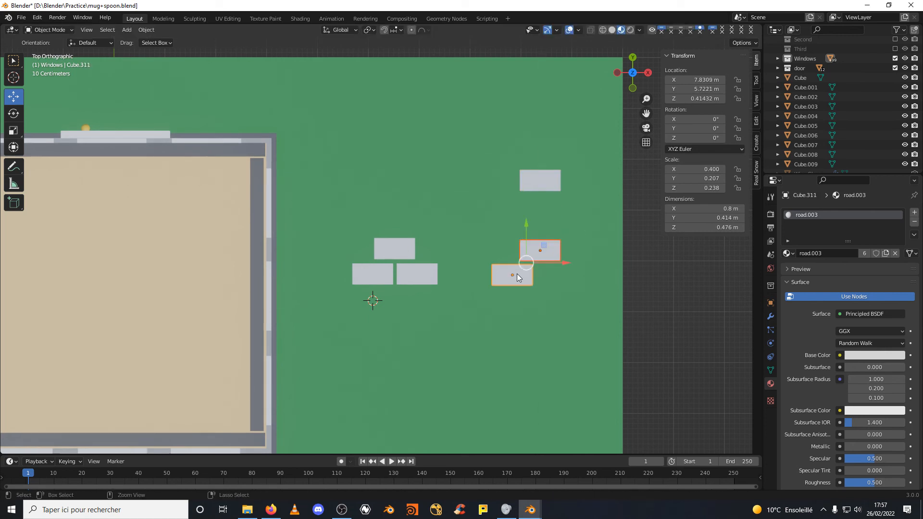
left_click(517, 273)
Duplicate the separate block and offset the copy about 0.46 m in negative Y and 0.59 m in positive X.
left_click(543, 179)
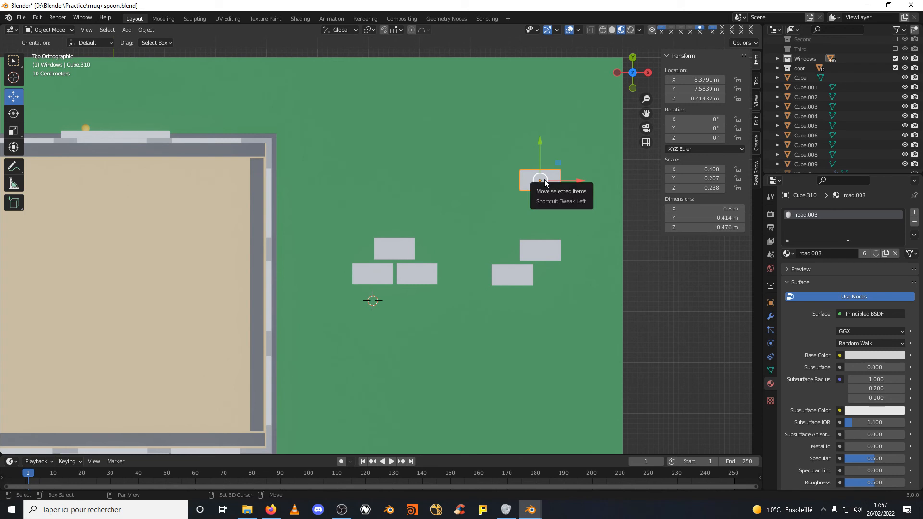
key("shift+d")
right_click(545, 186)
left_click_drag(541, 141, 543, 167)
left_click_drag(572, 206, 604, 206)
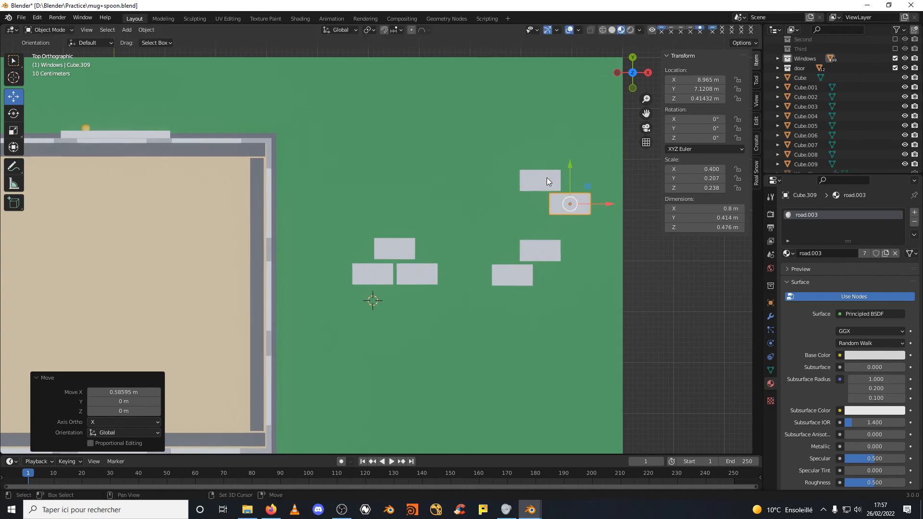
Copy the new pair's upper block about 1.19 m in the negative X direction and join the original pair into one object.
left_click(547, 177)
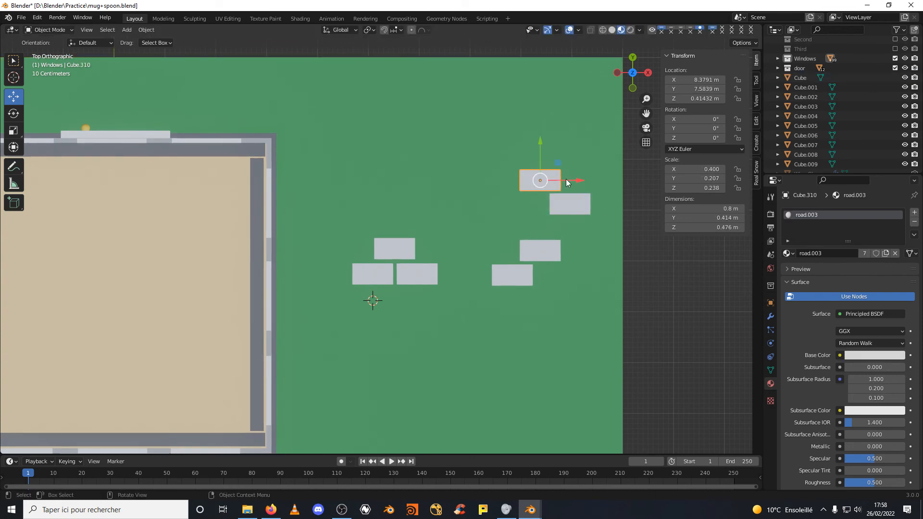
key("shift+d")
right_click(562, 180)
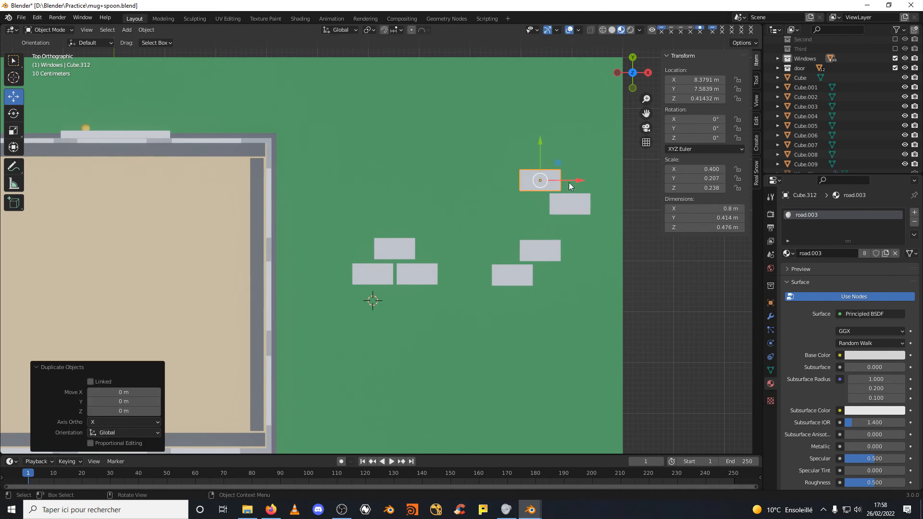
left_click_drag(568, 180, 507, 180)
left_click(537, 180)
left_click(568, 203, "shift")
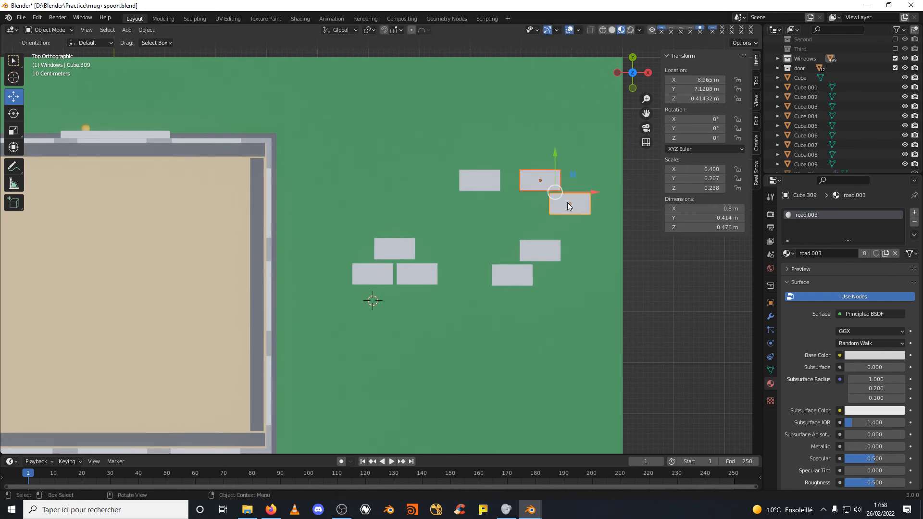
Move the separate block about 0.67 m in negative X and add a duplicate offset about 0.47 m in negative Y and 0.53 m in positive X.
left_click(483, 178)
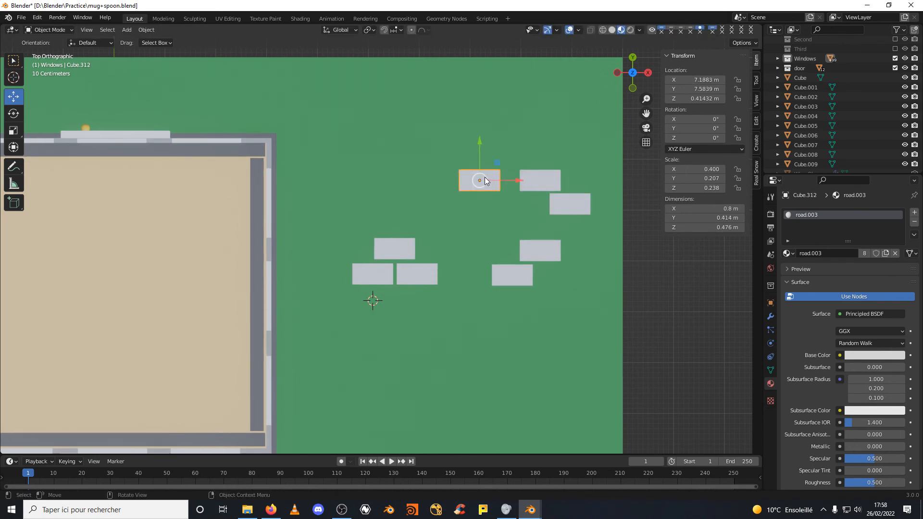
left_click_drag(496, 180, 461, 181)
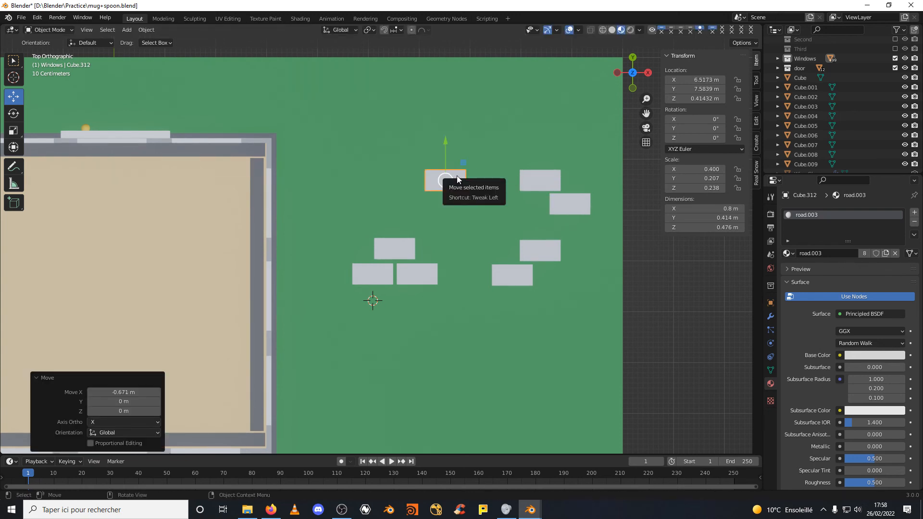
key("shift+d")
key("Escape")
left_click_drag(450, 147, 450, 168)
left_click_drag(474, 206, 501, 205)
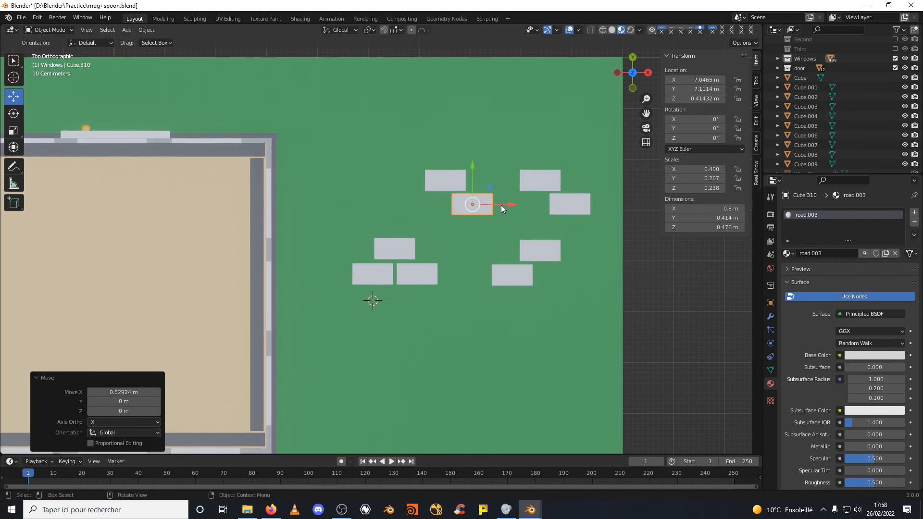
Duplicate the pair's upper block and offset the copy about 0.46 m in positive Y and 0.57 m in positive X.
left_click(456, 180)
key("shift+d")
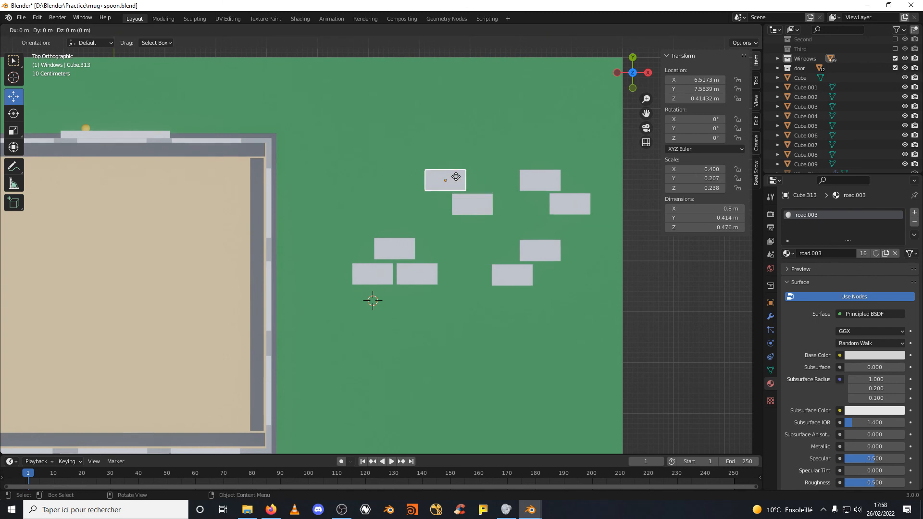
key("Escape")
left_click_drag(447, 146, 450, 120)
left_click_drag(487, 157, 519, 161)
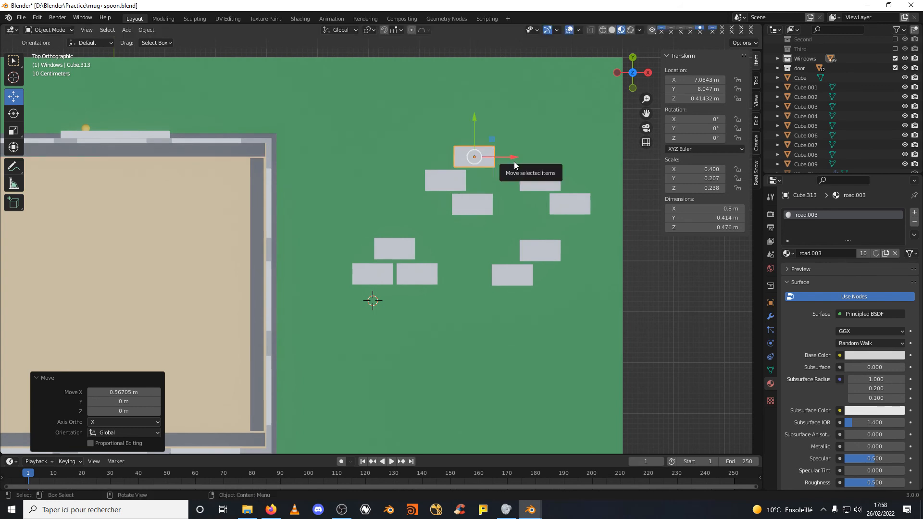
Duplicate the topmost block and move the copy about 0.82 m in the positive Y direction.
left_click(547, 178)
left_click(569, 204, "shift")
left_click(480, 158)
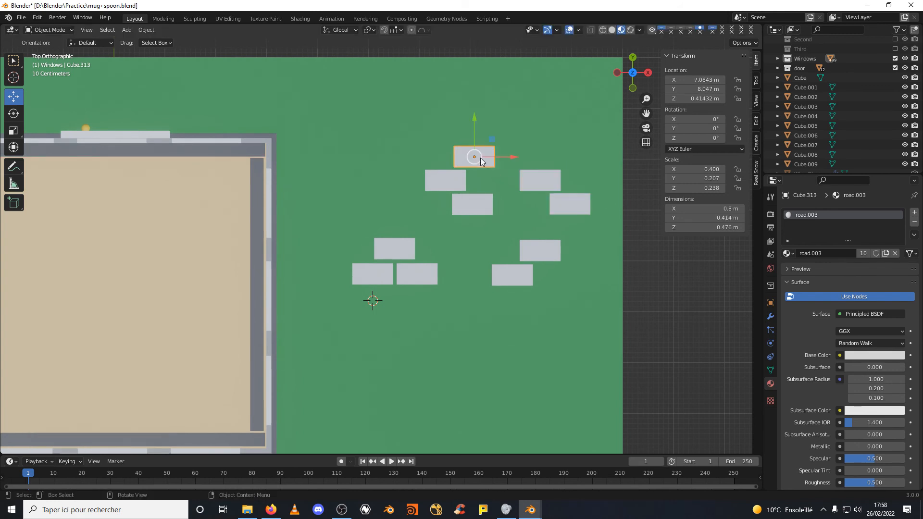
key("shift+d")
right_click(481, 157)
left_click_drag(479, 126, 475, 83)
Join the three staggered blocks below the separate one into one object and move the separate block about 0.3 m in positive Y.
left_click(463, 157)
left_click(446, 178, "shift")
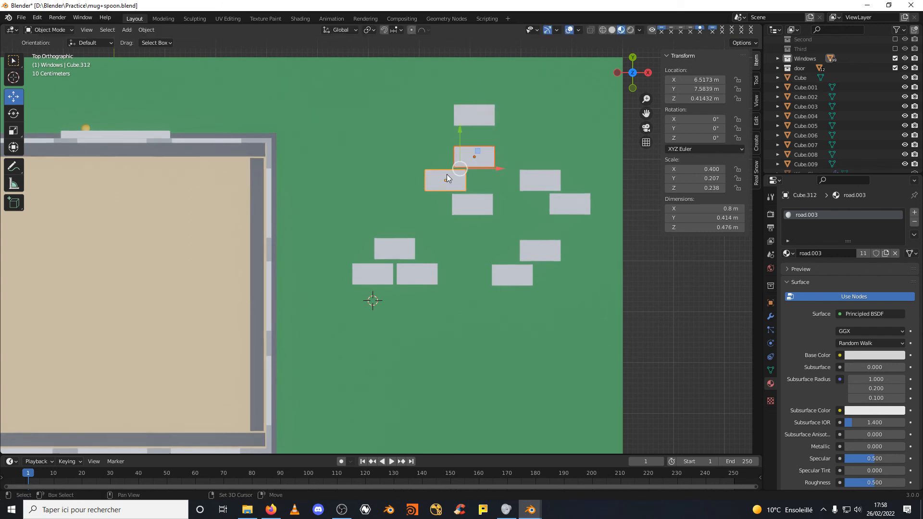
left_click(477, 206, "shift")
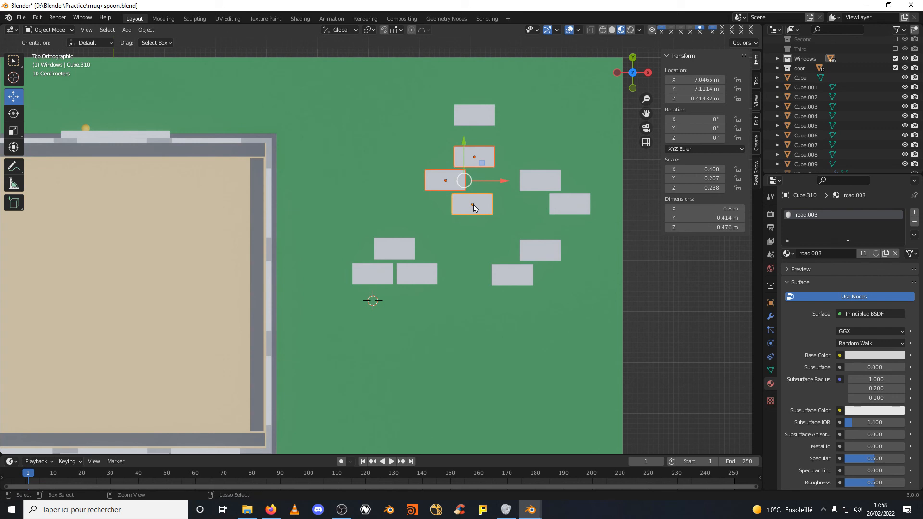
key("ctrl+j")
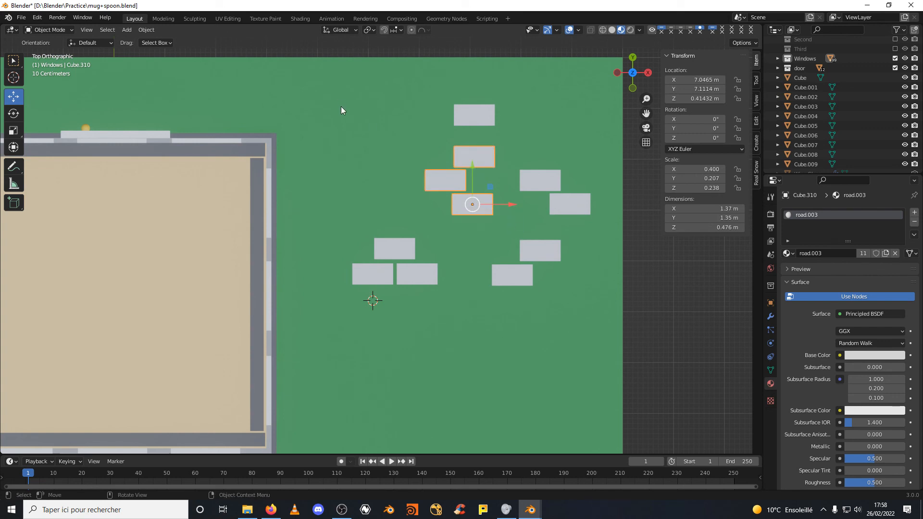
left_click(466, 120)
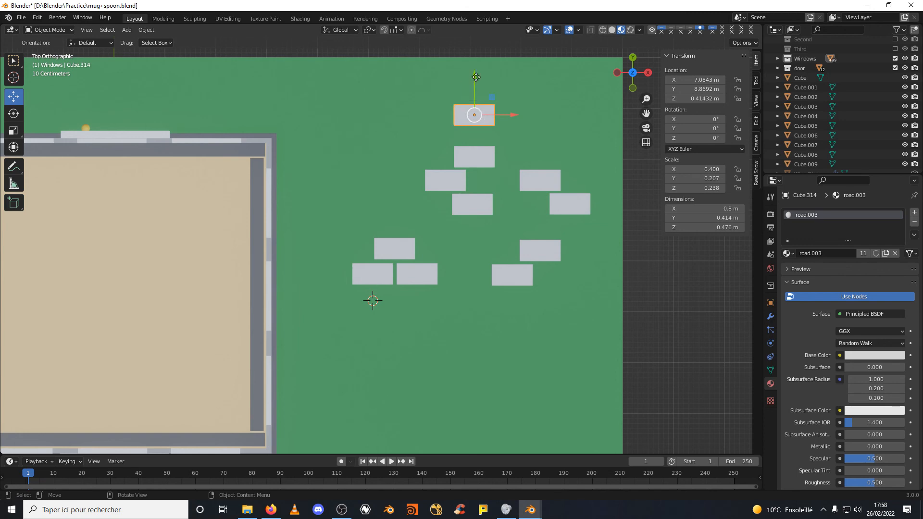
left_click_drag(476, 77, 476, 62)
Select the joined three-block cluster nearest the building in a perspective view.
scroll(437, 148, "down", 4)
middle_click_drag(438, 148, 349, 152)
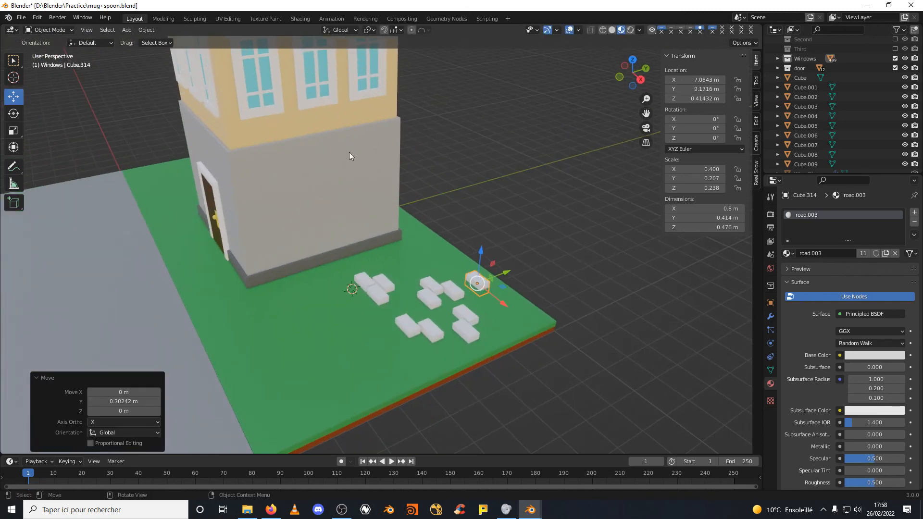
left_click(371, 292)
middle_click_drag(382, 268, 410, 265)
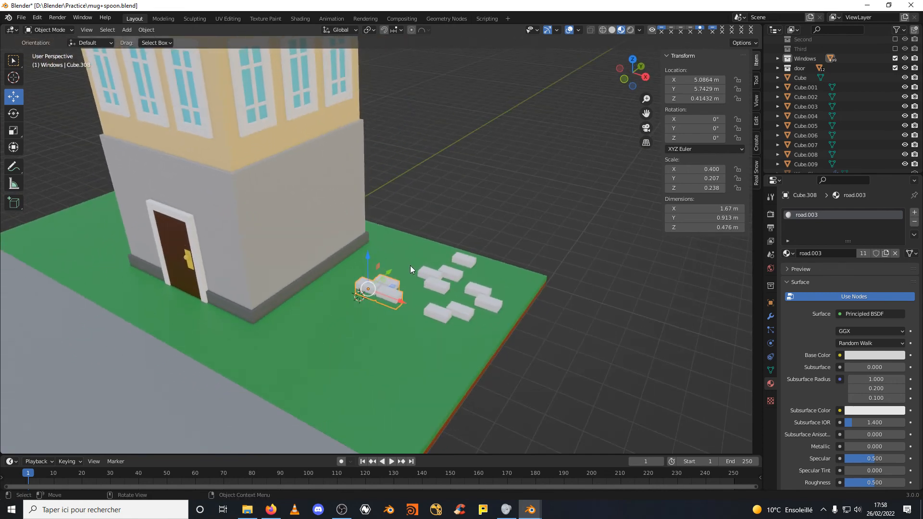
key("r")
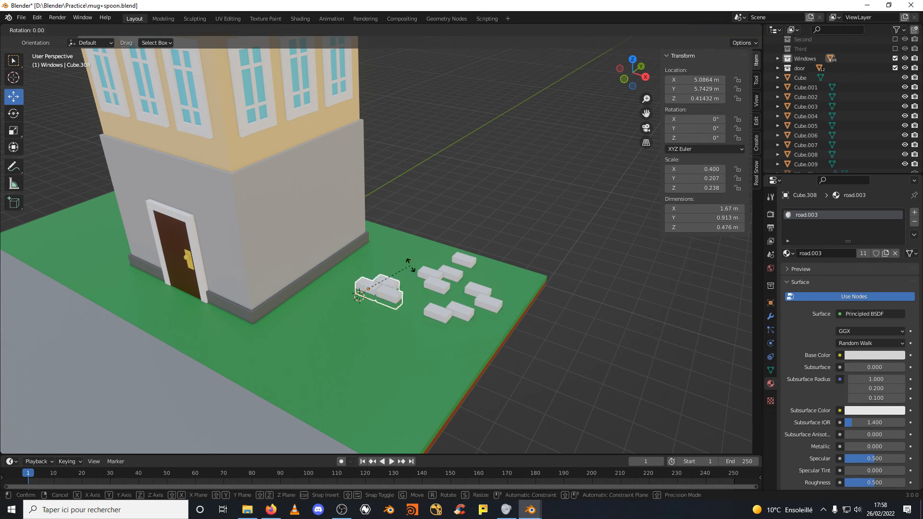
right_click(411, 266)
left_click(14, 114)
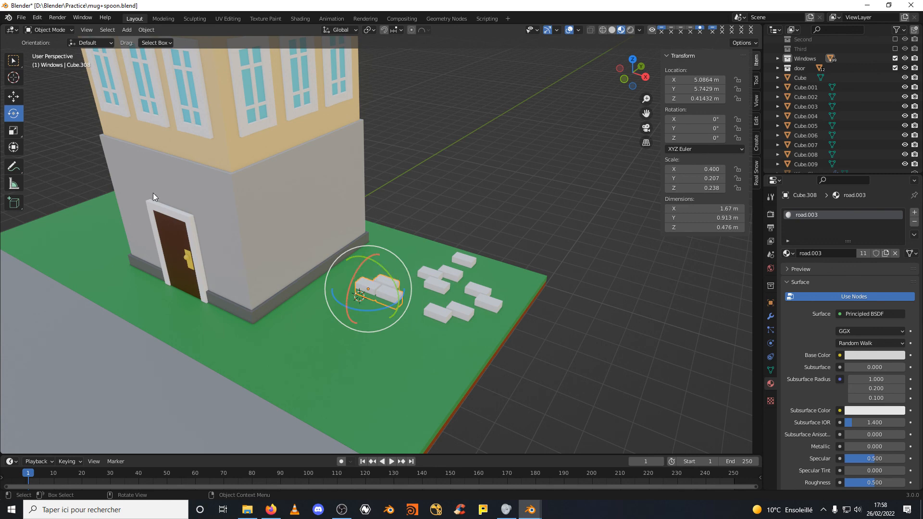
left_click(13, 96)
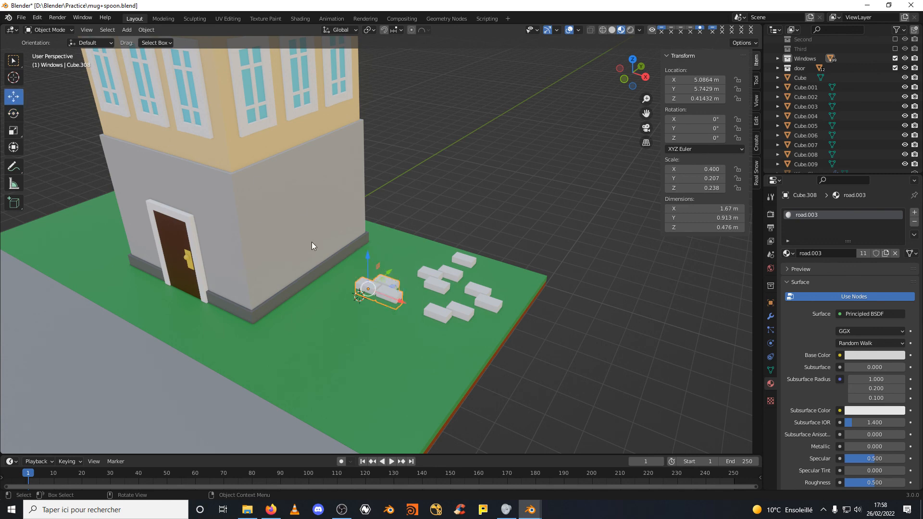
Rotate the selected cluster 90° about the X axis and 90° about the Z axis.
key("r")
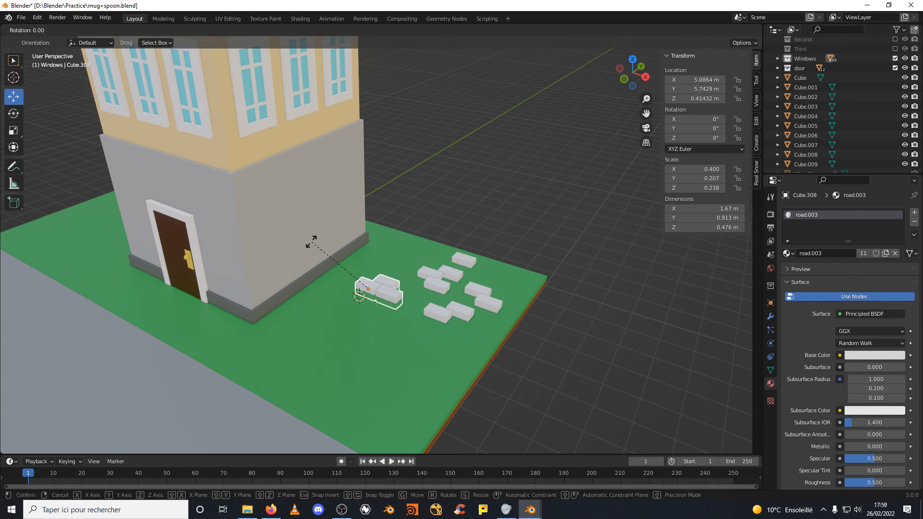
type("x")
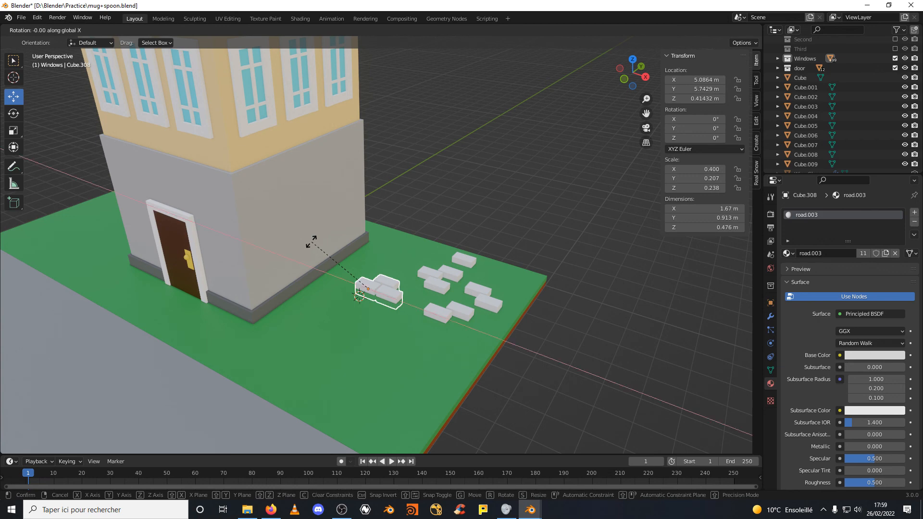
type("90")
key("Return")
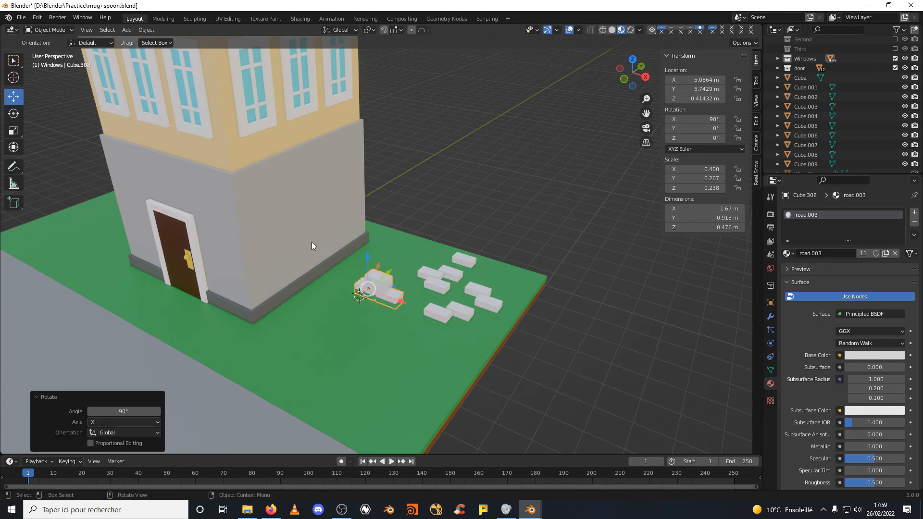
key("r")
type("z")
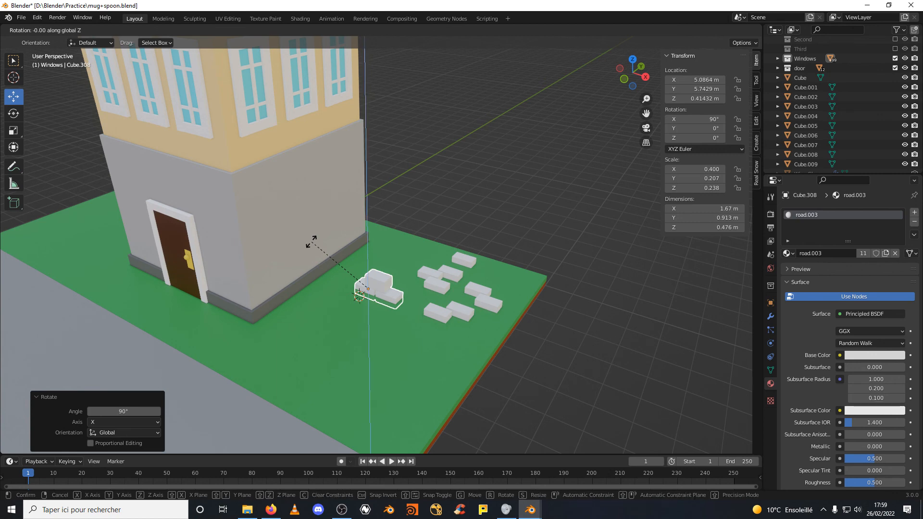
type("90")
key("Return")
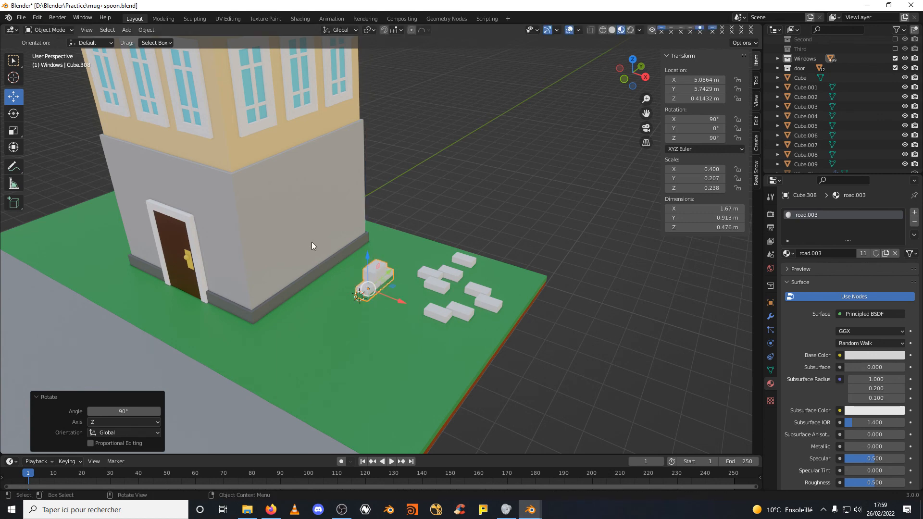
Move the cluster about 2.12 m in negative X onto the building's side wall and raise it about 0.86 m in Z.
key("g")
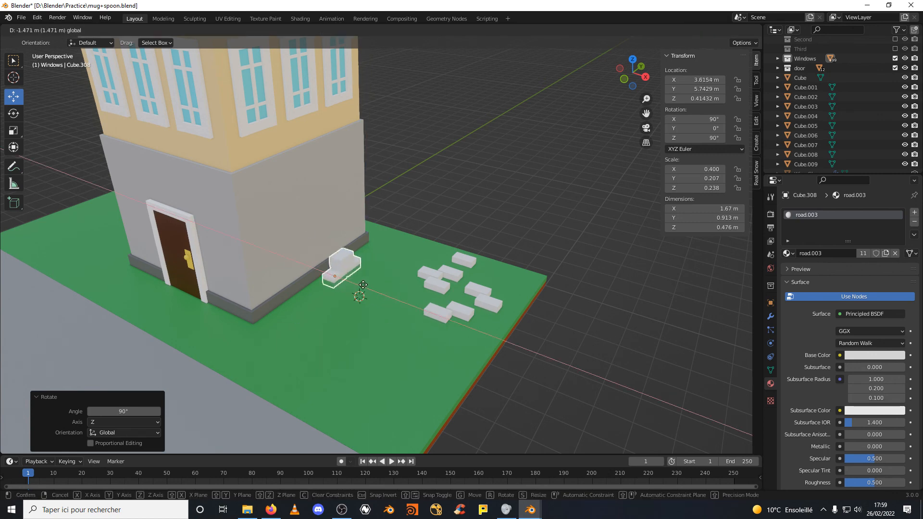
key("x")
left_click(353, 276)
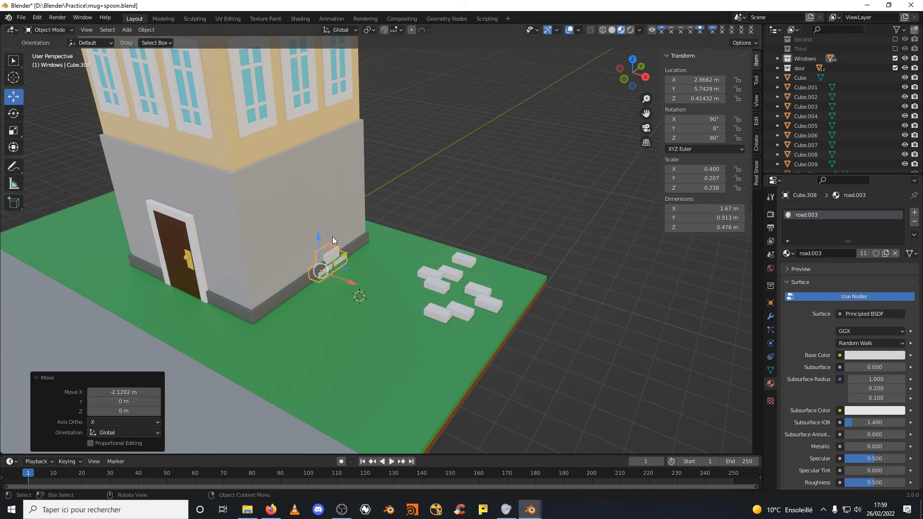
key("g")
key("z")
left_click(315, 210)
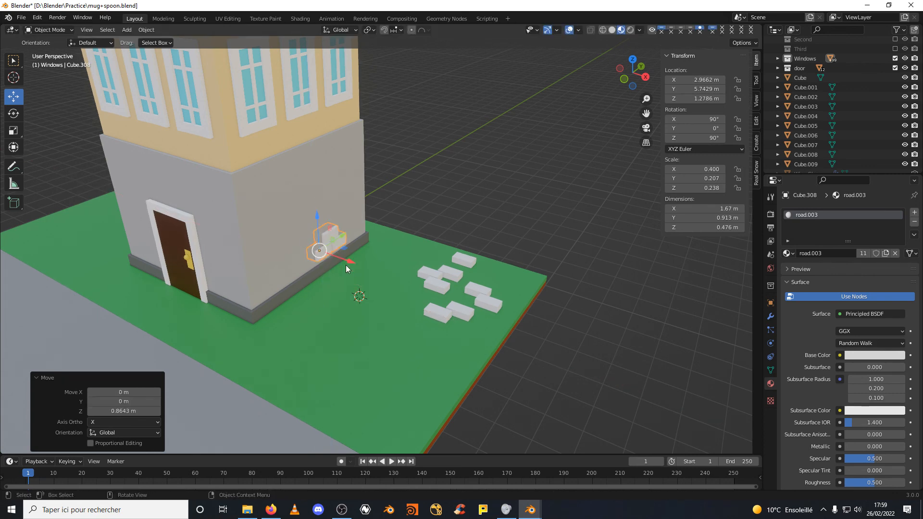
Scale the wall cluster by 0.28 along X and shift it about 0.11 m in positive X to protrude from the wall.
middle_click_drag(345, 264, 283, 276)
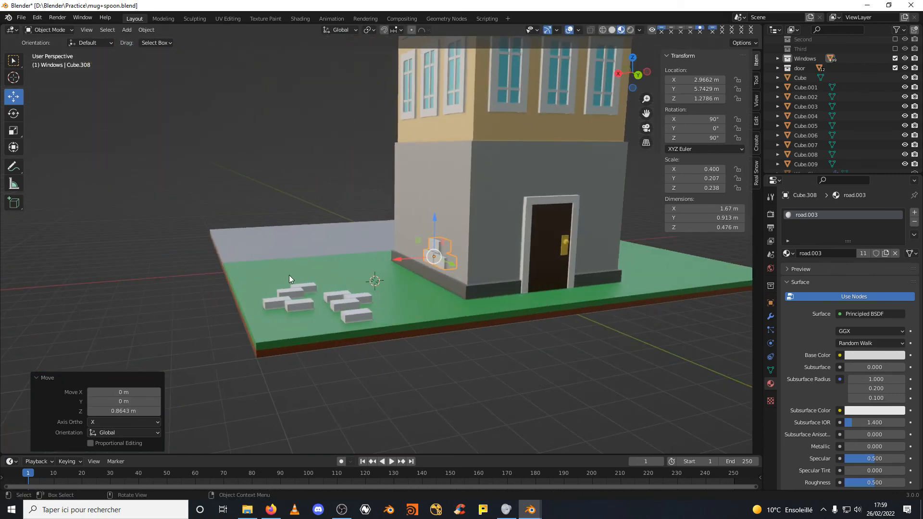
scroll(290, 274, "up", 3)
mouse_move(389, 282)
middle_mouse_down()
mouse_move(368, 285)
mouse_move(374, 279)
middle_mouse_up()
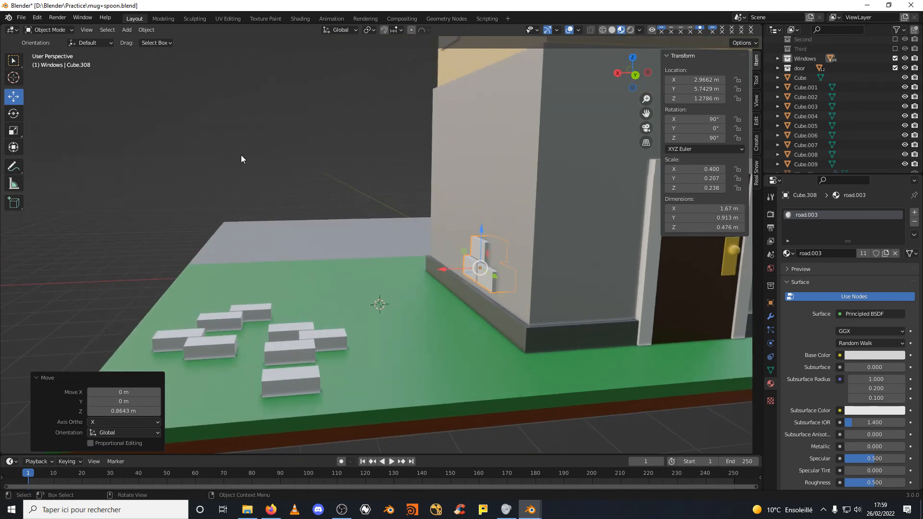
left_click(13, 130)
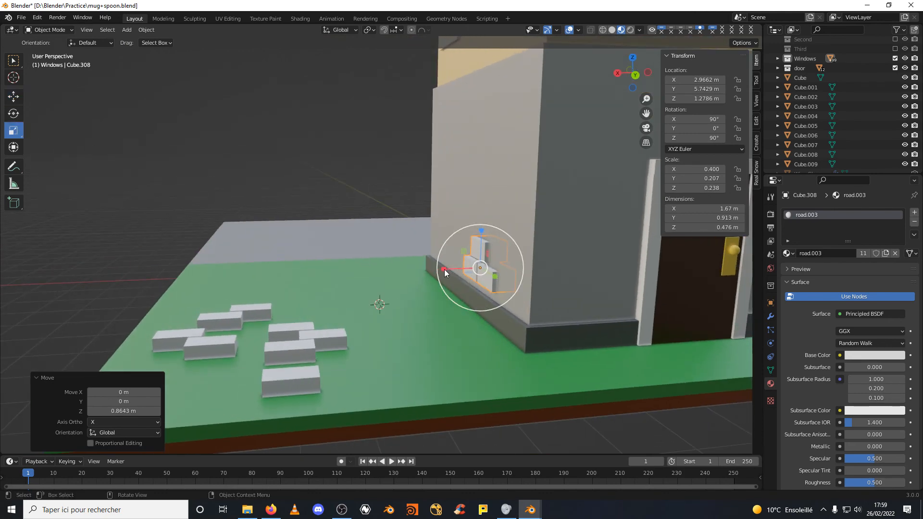
left_click_drag(444, 270, 470, 269)
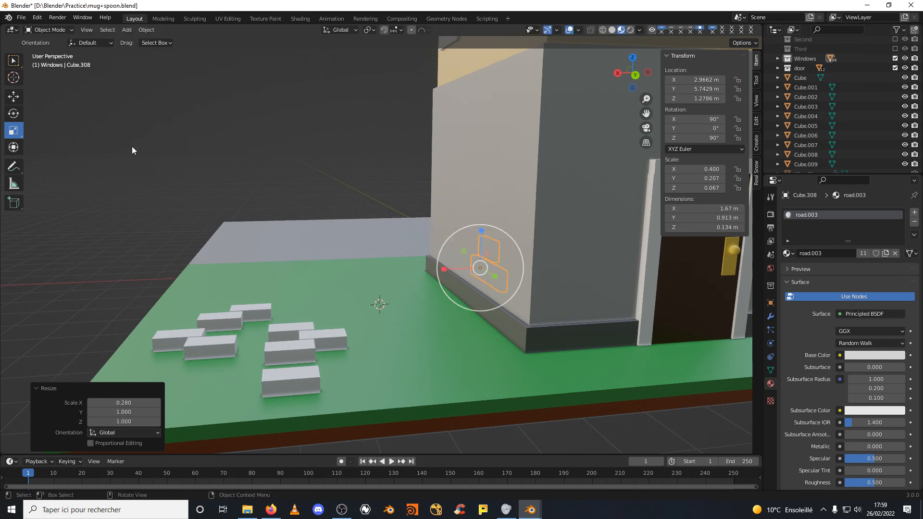
left_click(14, 96)
left_click_drag(442, 268, 432, 270)
Select a joined block cluster lying on the grass beside the building.
middle_click_drag(433, 270, 419, 344)
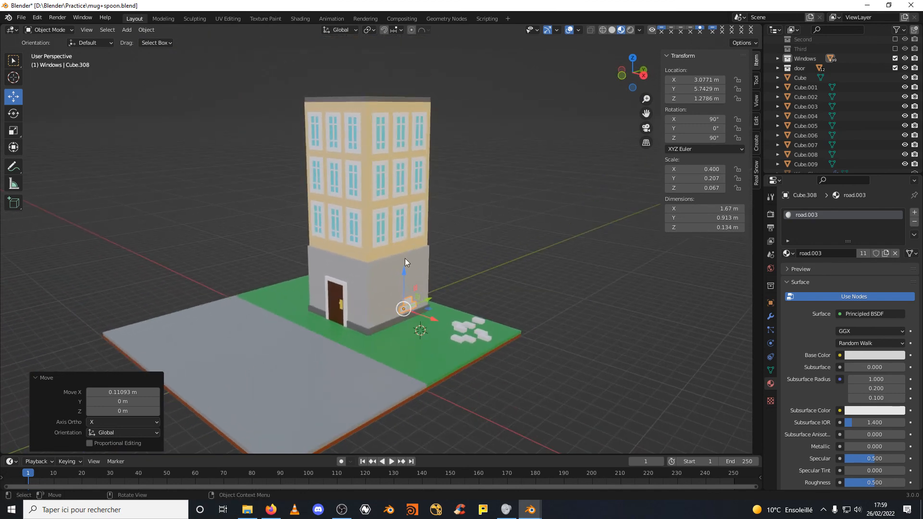
left_click(467, 326)
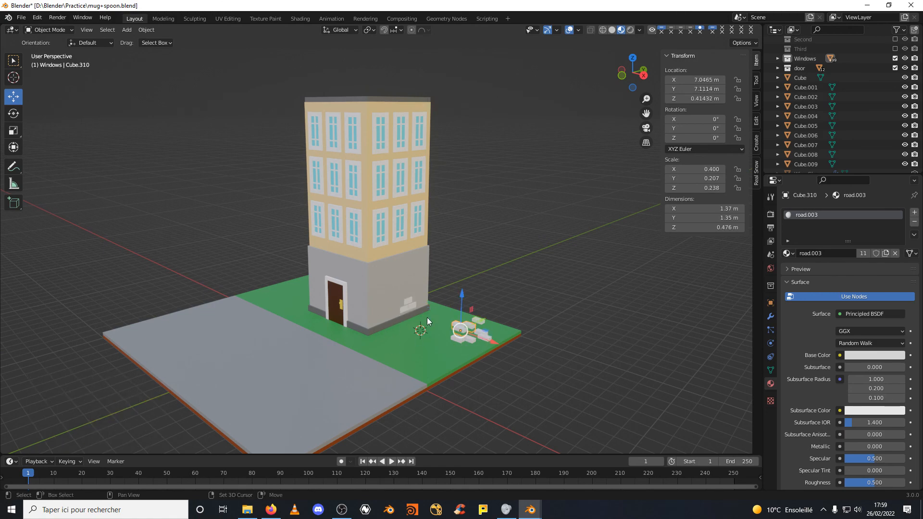
middle_click_drag(427, 318, 455, 310)
Switch to the Tuto 15-02-2022.blend window, show the finished scene in Material Preview shading, and examine its walls, trees and fences.
left_click(534, 508)
left_click(561, 474)
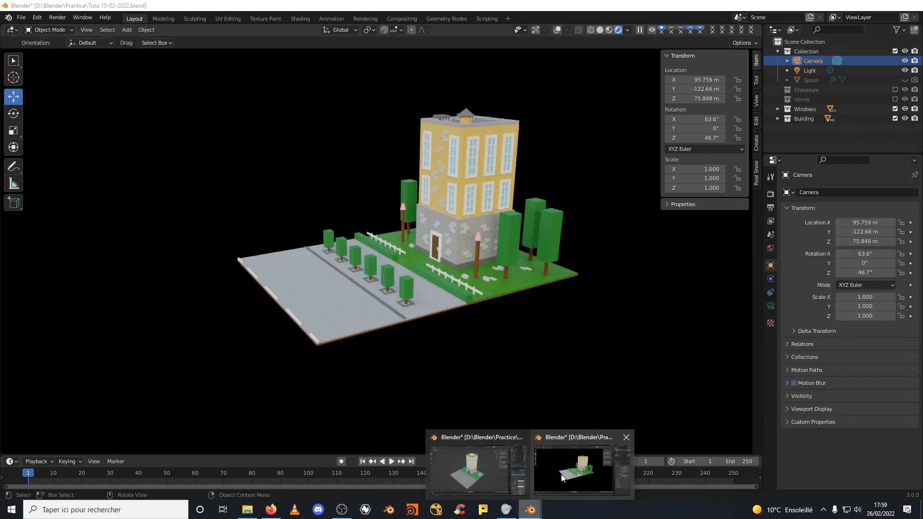
middle_click_drag(520, 319, 504, 307)
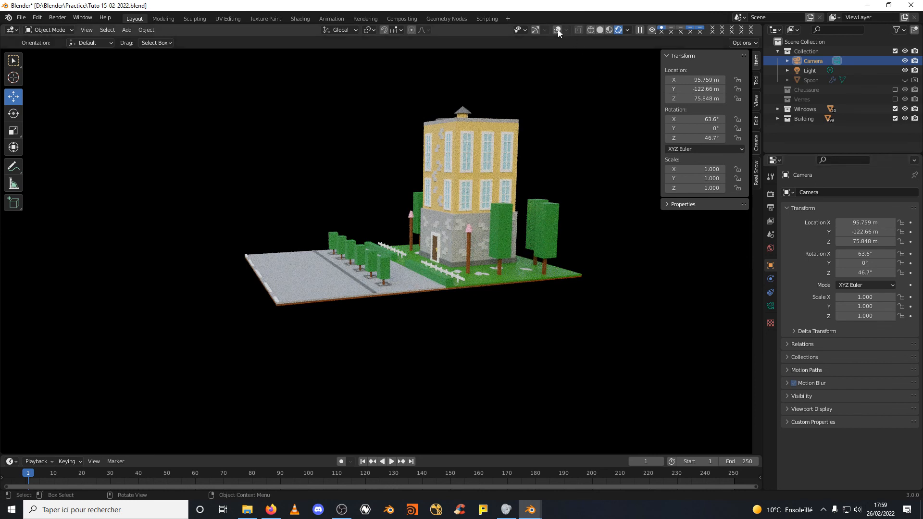
left_click(610, 29)
mouse_move(492, 222)
middle_mouse_down()
mouse_move(419, 289)
mouse_move(466, 321)
middle_mouse_up()
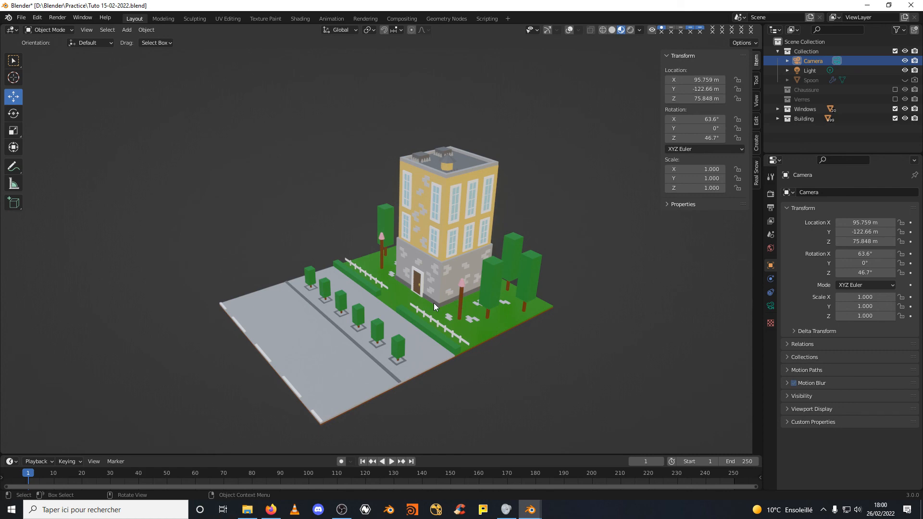
scroll(425, 308, "up", 5)
middle_click_drag(425, 308, 509, 397)
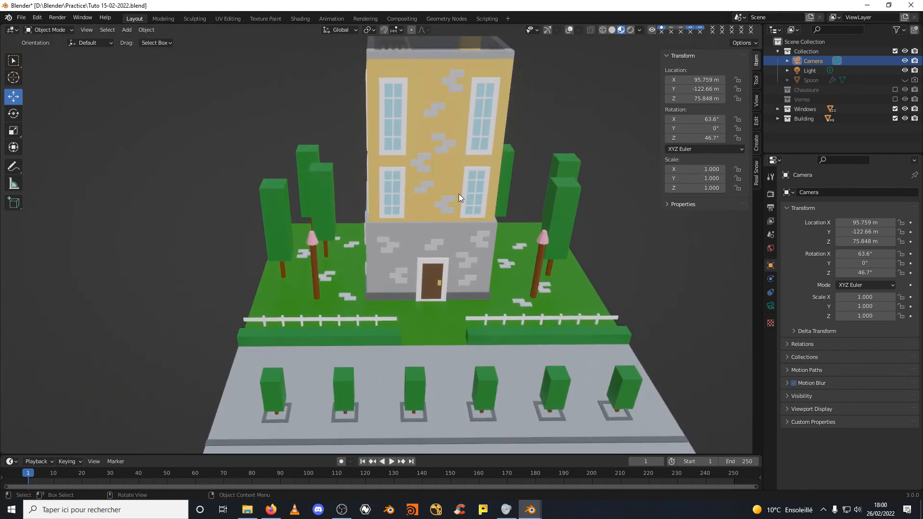
middle_click_drag(459, 195, 392, 178)
scroll(490, 109, "up", 3)
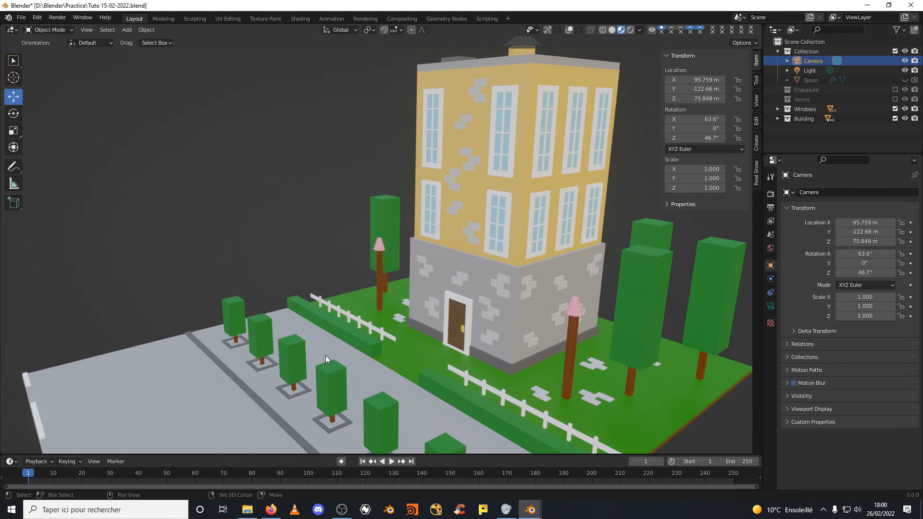
middle_click_drag(325, 355, 446, 241)
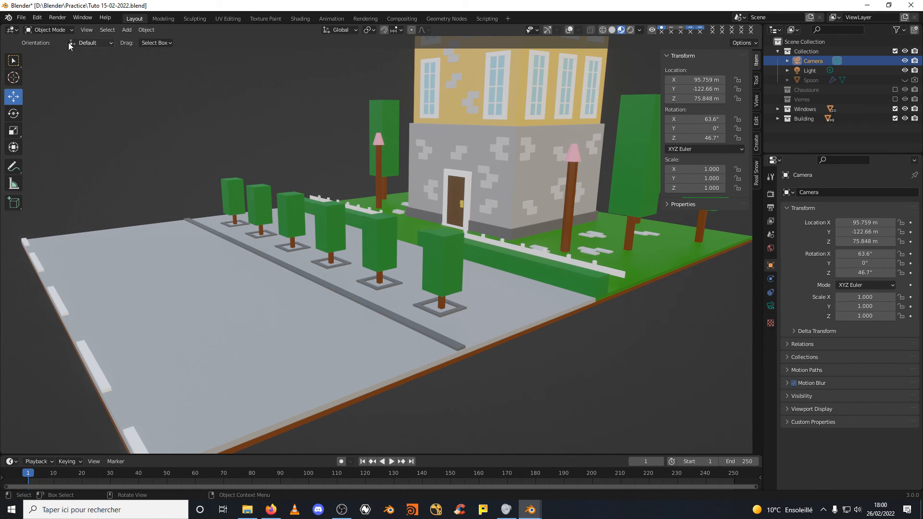
Put the nearest street tree in Edit Mode with gizmos and overlays shown, and open its material settings.
left_click(53, 28)
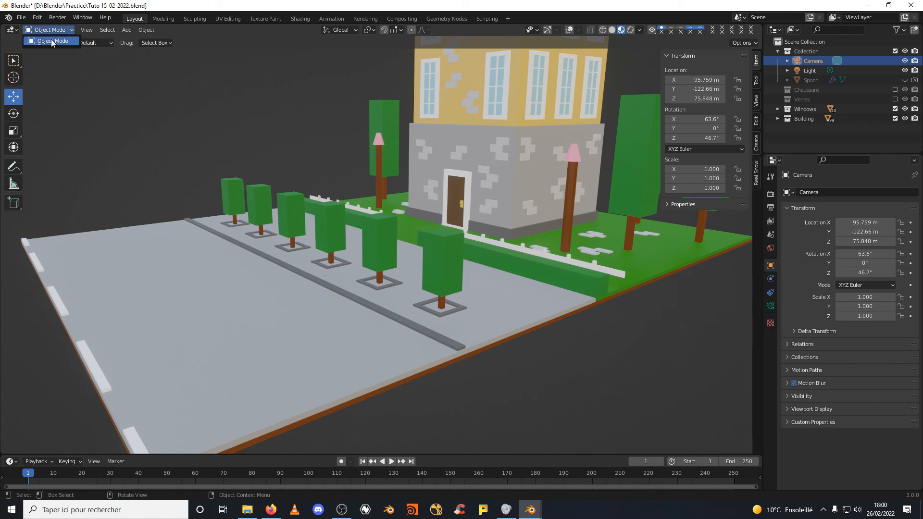
left_click(51, 39)
left_click(442, 265)
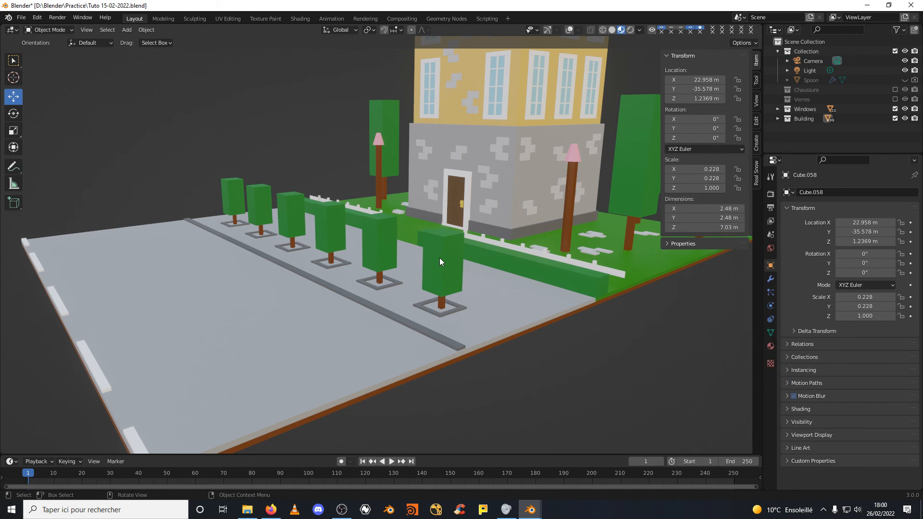
left_click(57, 30)
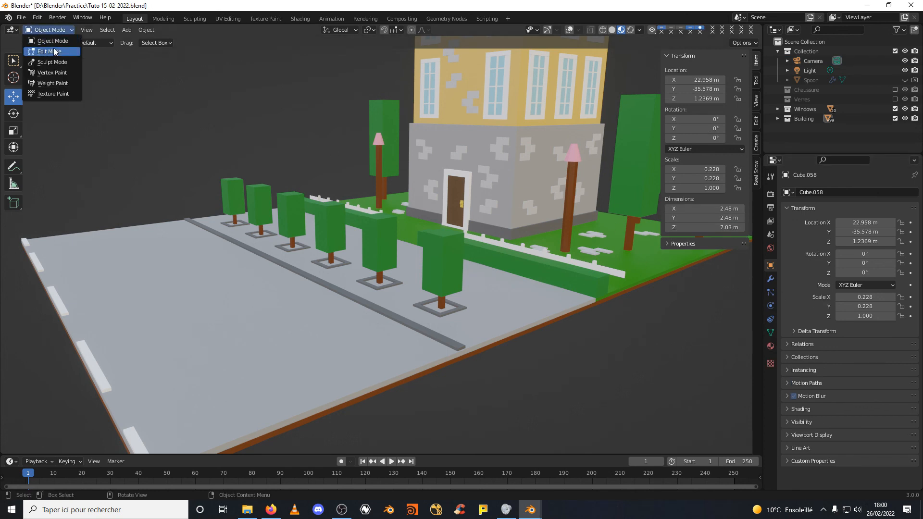
left_click(54, 47)
left_click(547, 30)
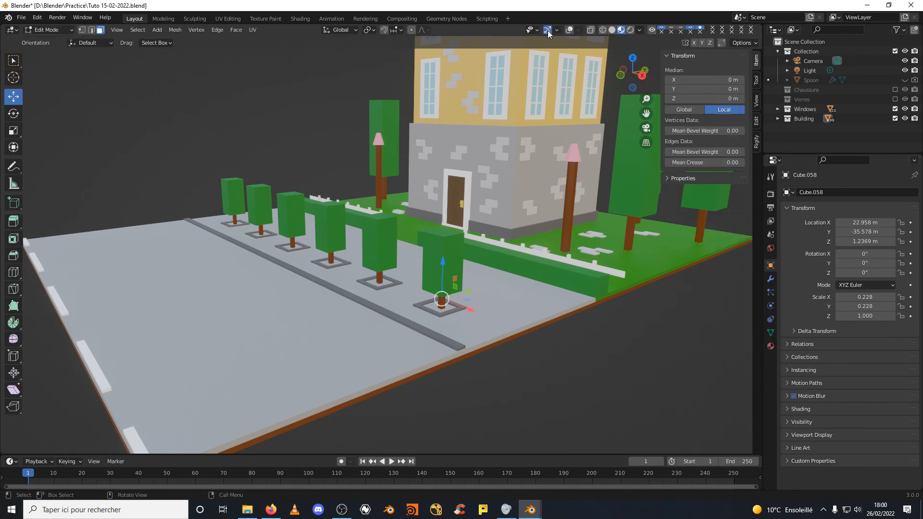
left_click(569, 30)
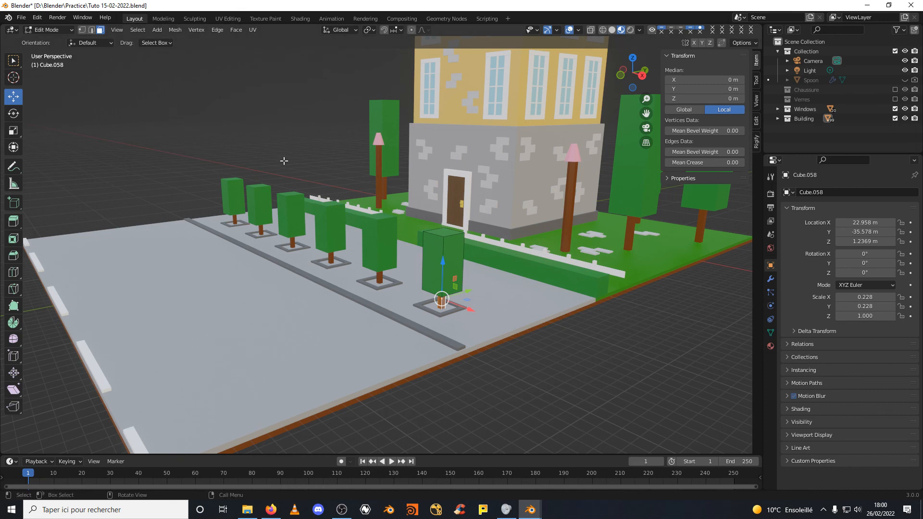
left_click(771, 346)
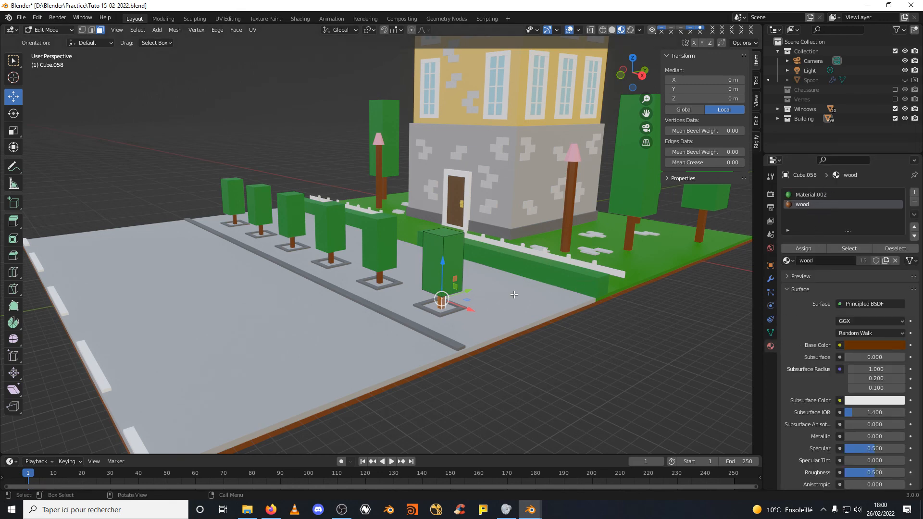
Examine the nearest street tree's foliage and trunk up close to compare the faces using its two materials.
scroll(615, 286, "up", 4)
middle_click_drag(615, 286, 565, 280)
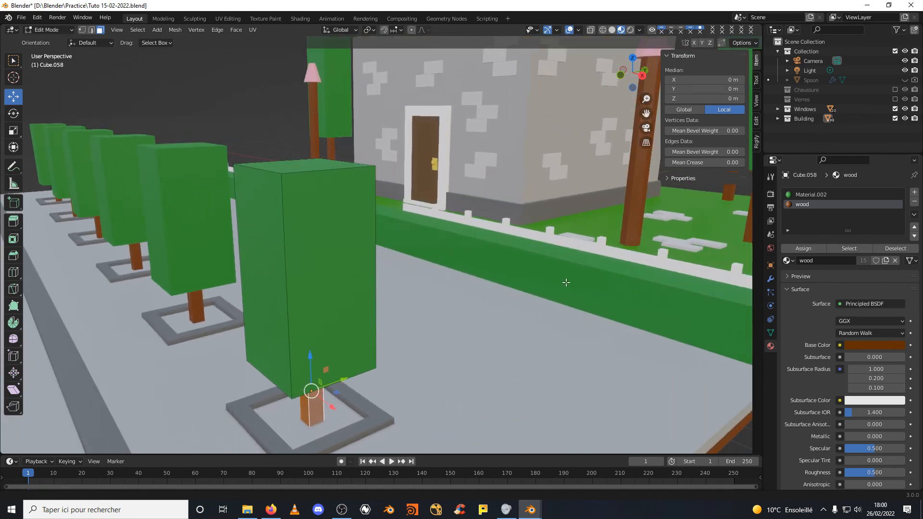
middle_click_drag(422, 299, 388, 278)
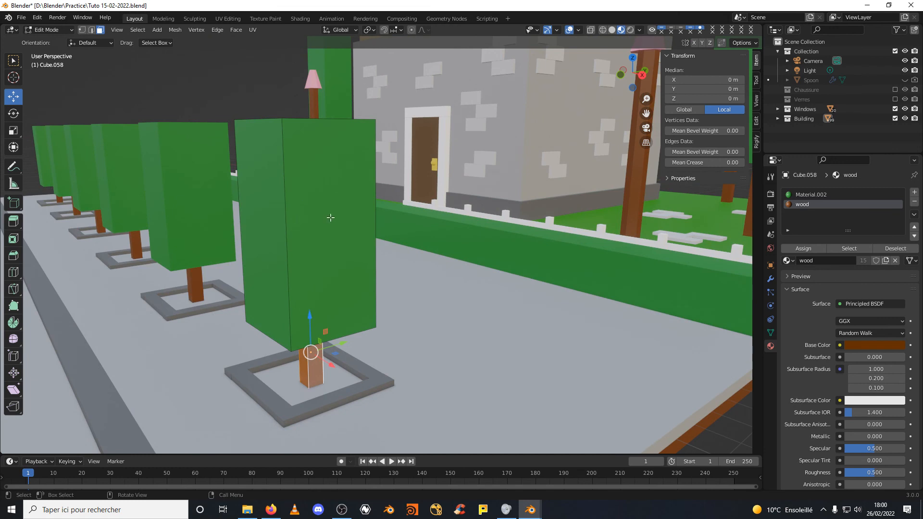
middle_click_drag(371, 214, 370, 219)
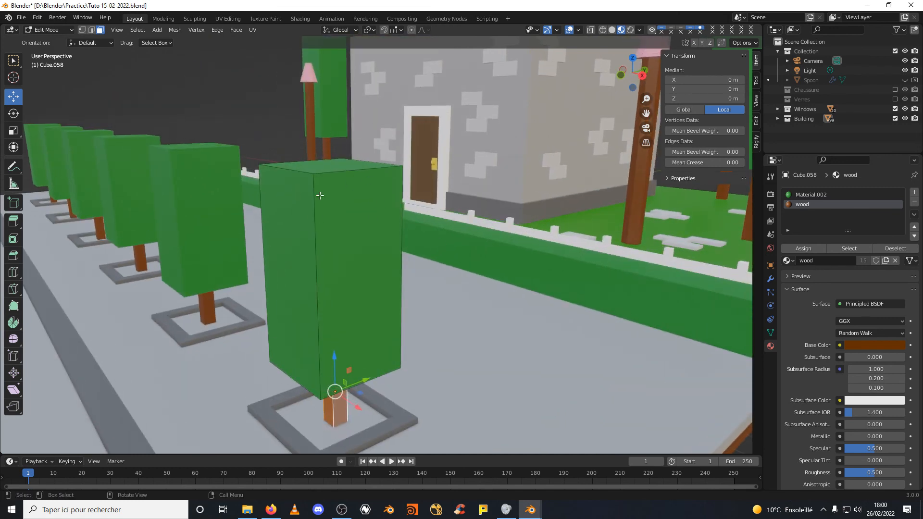
scroll(410, 313, "down", 3)
scroll(410, 313, "up", 3)
middle_click_drag(413, 307, 410, 305)
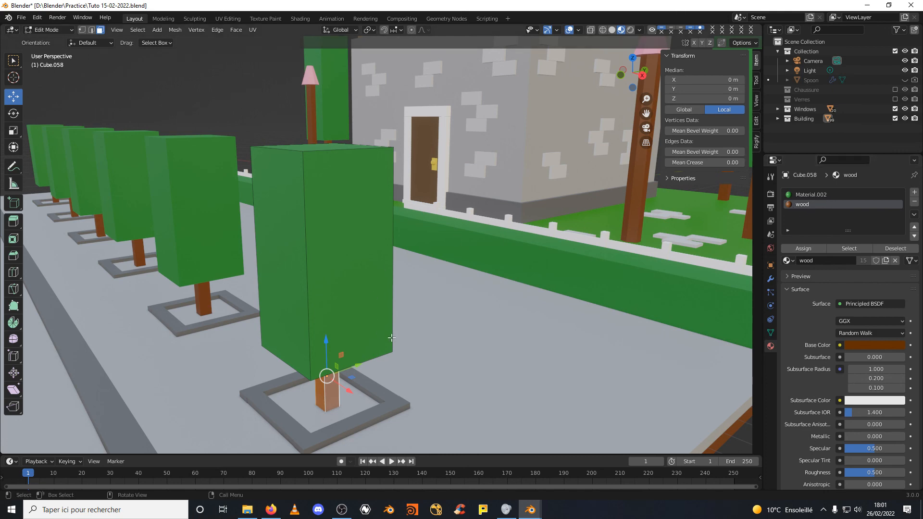
middle_click_drag(393, 368, 266, 402, "shift")
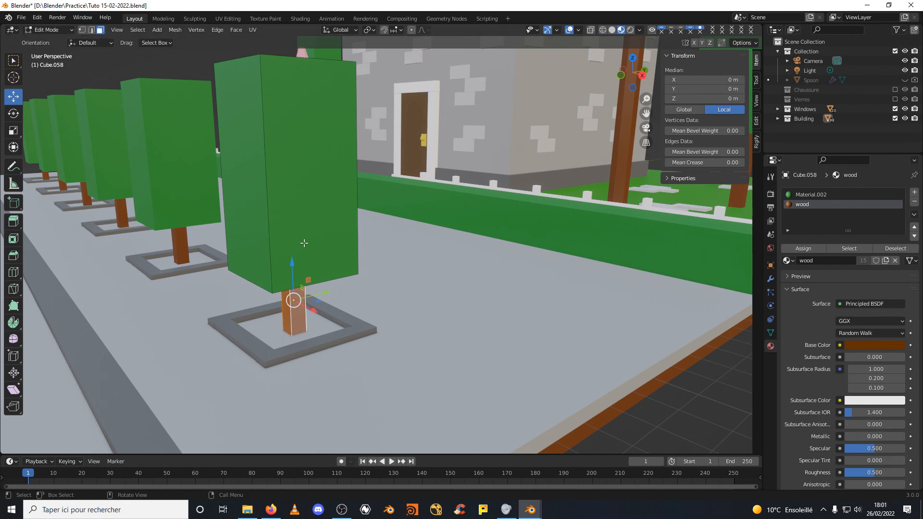
middle_click_drag(304, 244, 267, 230)
Clear the tree's face selection and add a third material slot using the pink Material.001.
left_click(334, 205)
left_click(327, 203, "shift")
left_click(193, 230, "alt")
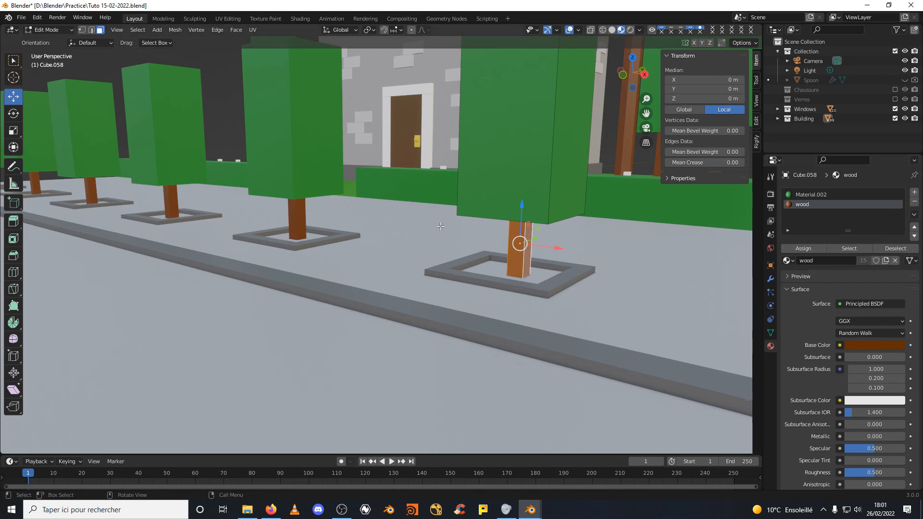
left_click(602, 248)
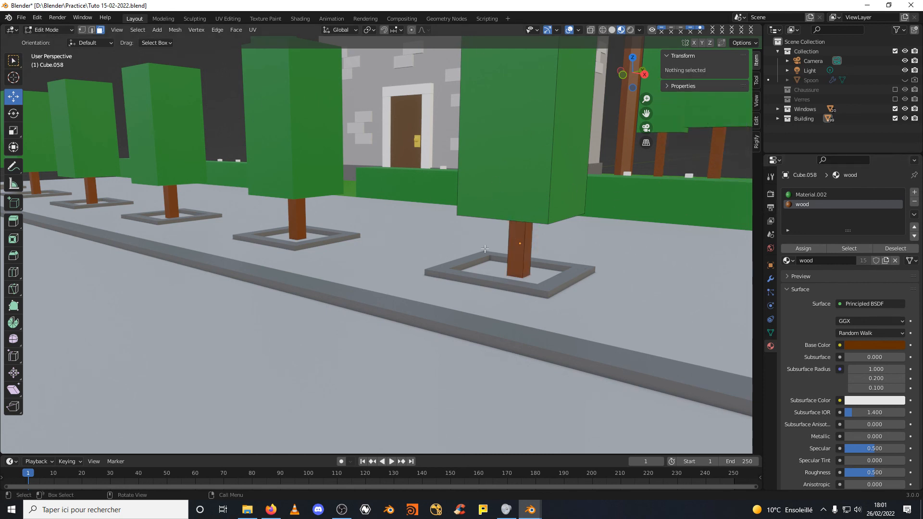
left_click(914, 192)
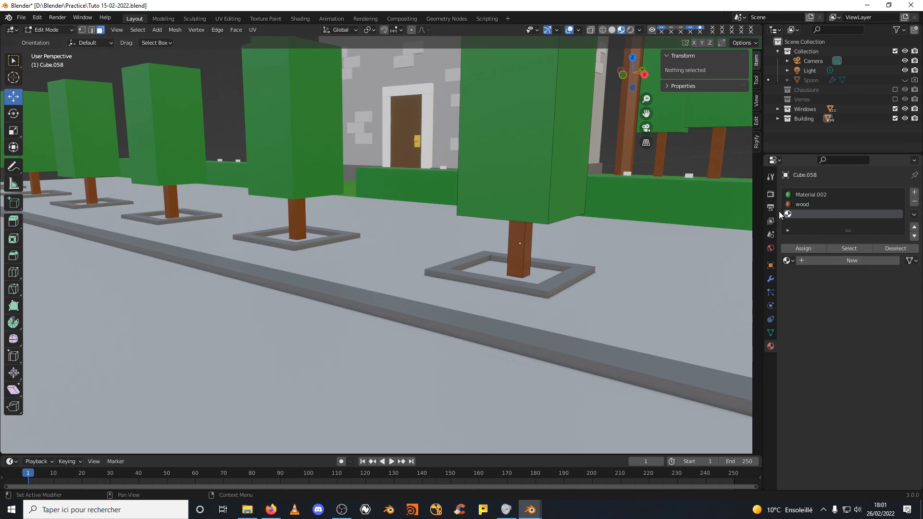
left_click(790, 260)
left_click(803, 302)
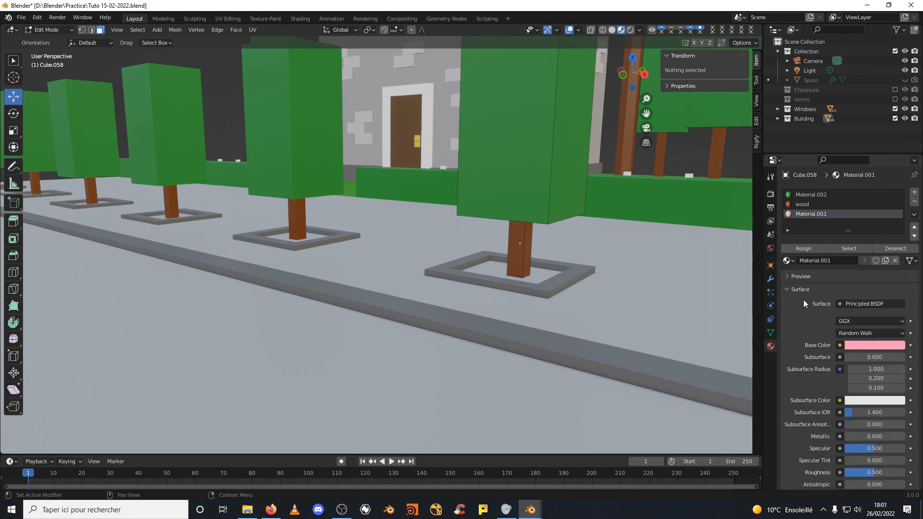
Select the trunk's ring of side faces and assign Material.001 to them.
left_click(523, 247)
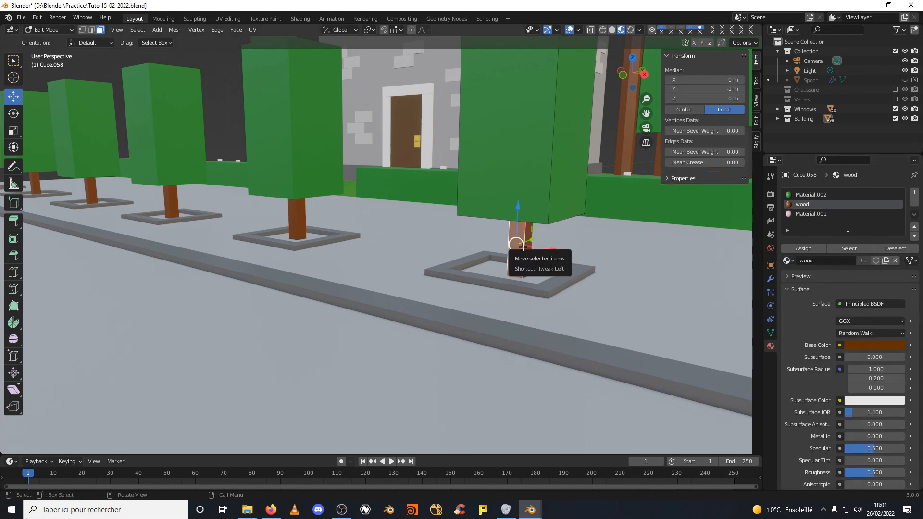
left_click(526, 246, "alt")
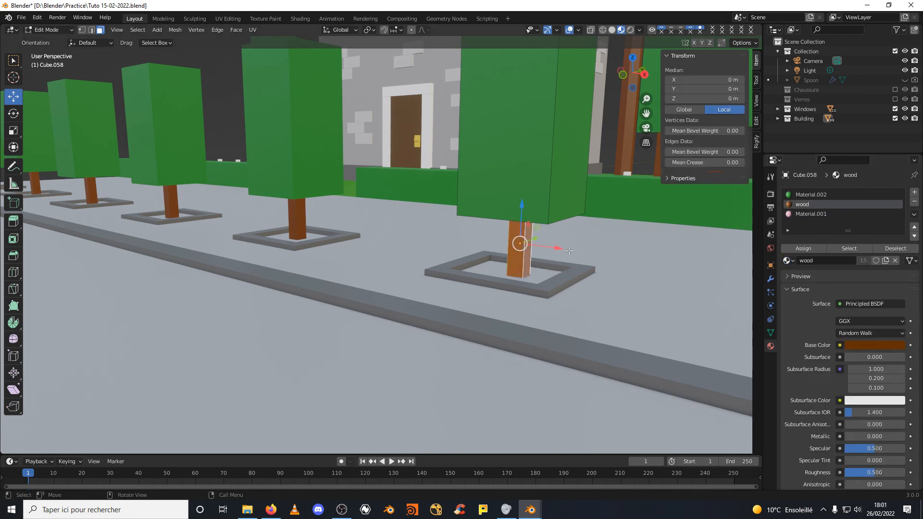
middle_click_drag(561, 250, 532, 226)
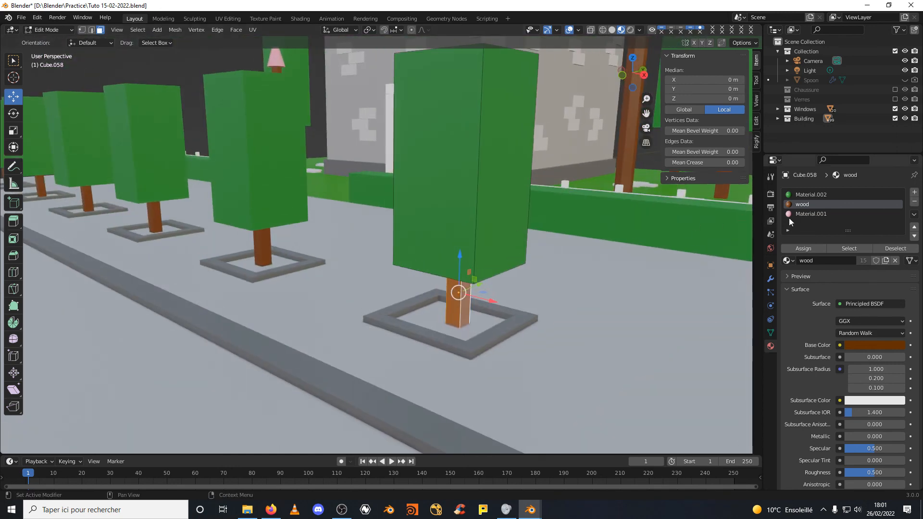
left_click(815, 214)
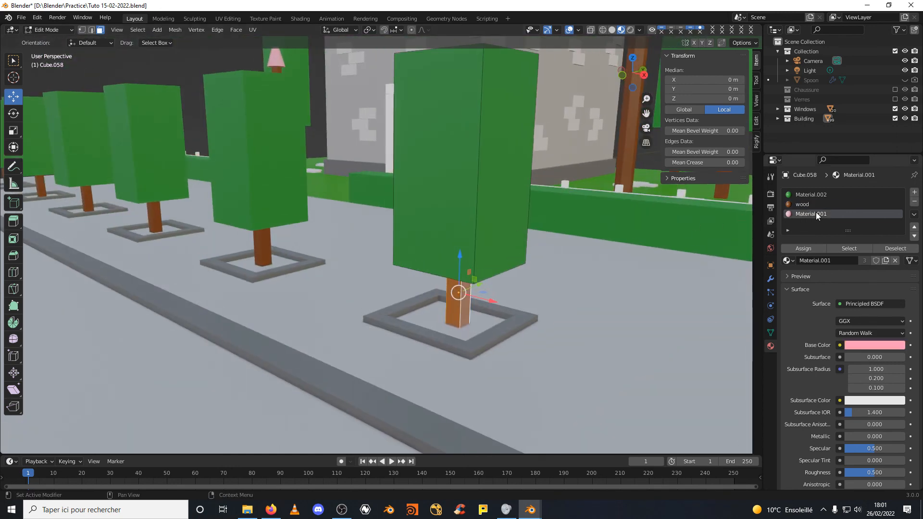
left_click(815, 249)
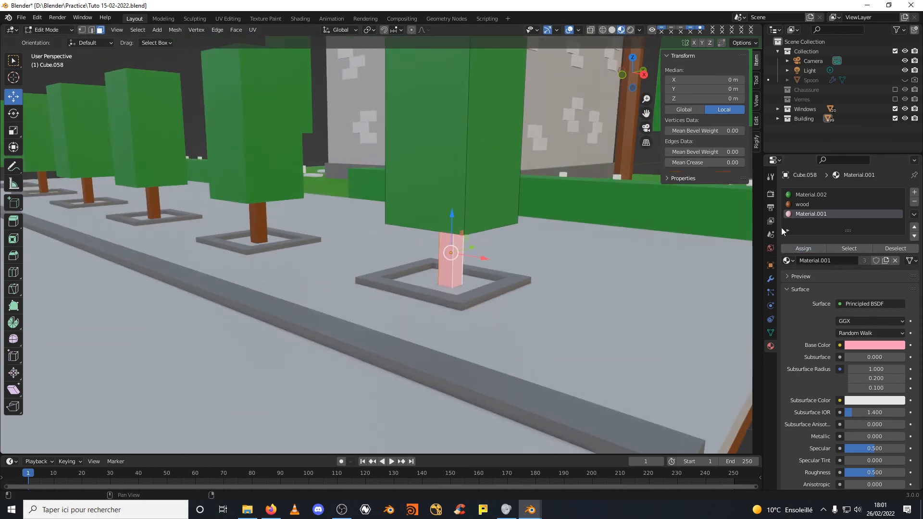
Reassign the wood material to the selected trunk faces.
left_click(806, 204)
left_click(805, 248)
middle_click_drag(553, 252, 221, 202)
scroll(539, 253, "down", 4)
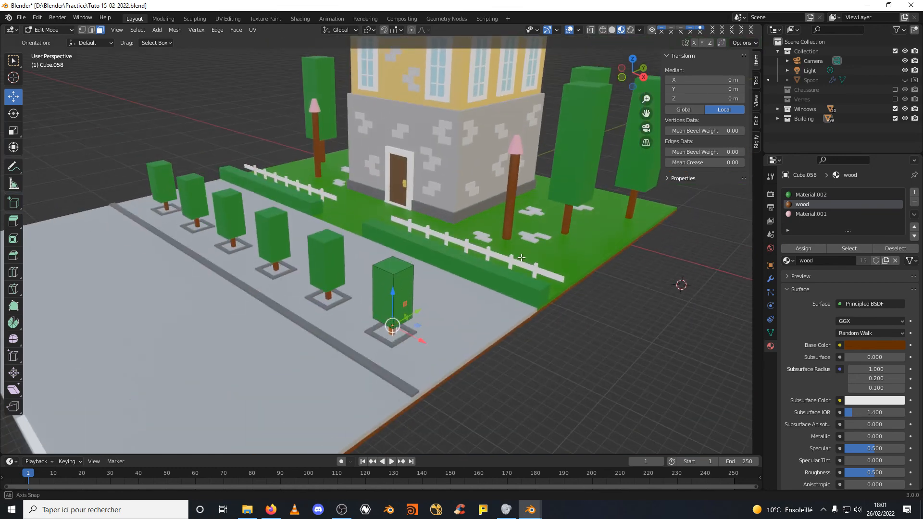
Return the tree to Object Mode and remove its Material.001 slot.
left_click(44, 34)
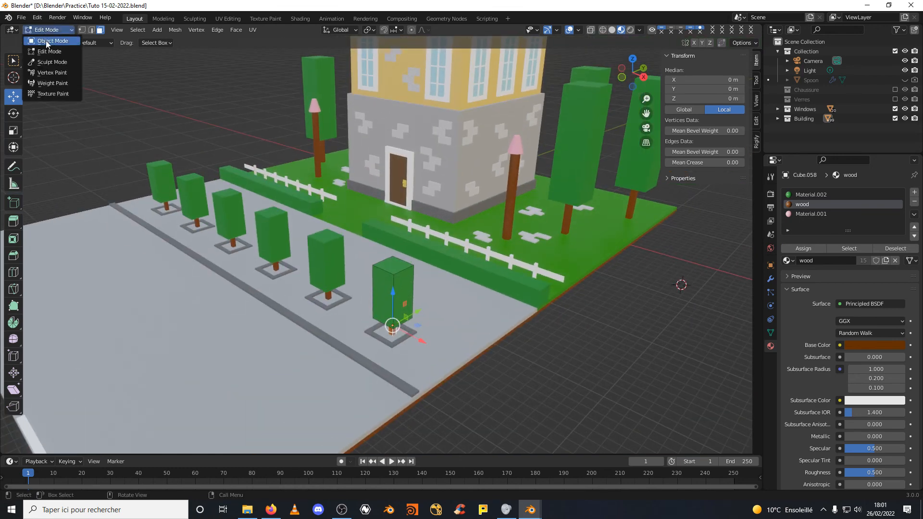
left_click(45, 40)
middle_click_drag(311, 203, 220, 154)
scroll(322, 213, "down", 3)
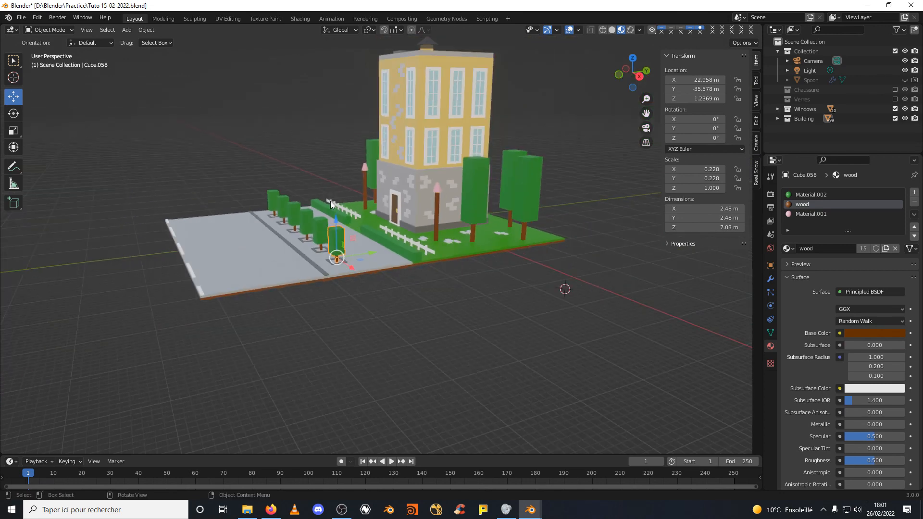
middle_click_drag(319, 182, 336, 201)
scroll(336, 204, "up", 3)
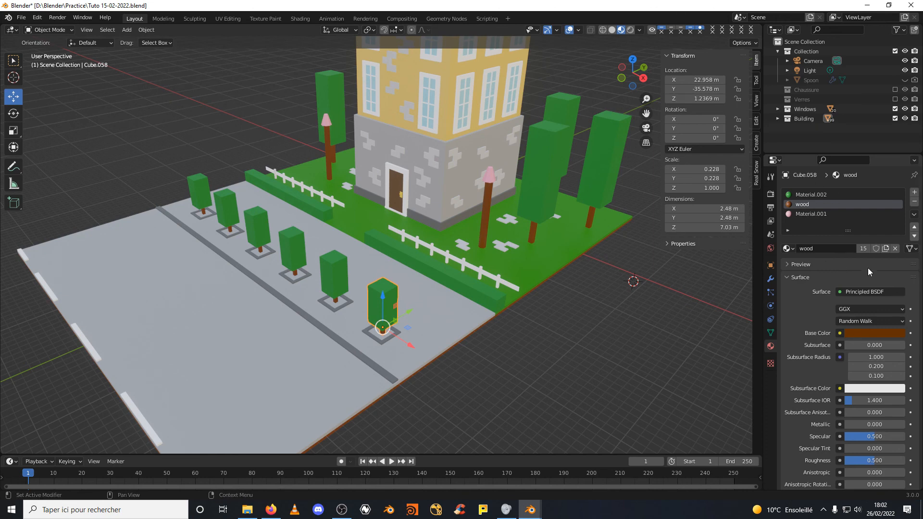
left_click(829, 215)
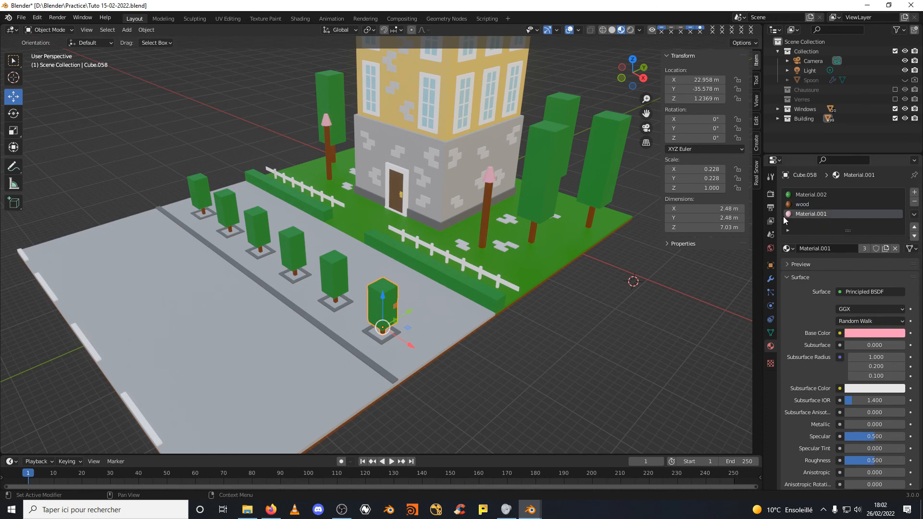
left_click(914, 202)
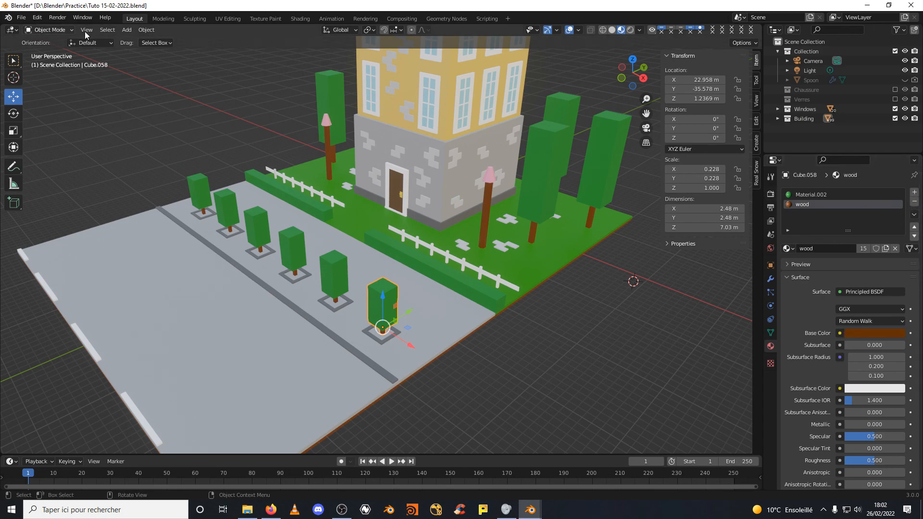
Inspect the finished reference scene up close and from a distance, including the building, street trees and lawn.
middle_click_drag(382, 385, 355, 270)
scroll(341, 266, "up", 5)
scroll(251, 235, "up", 2)
middle_click_drag(250, 234, 446, 267)
scroll(268, 229, "down", 6)
scroll(414, 288, "up", 4)
scroll(433, 289, "down", 2)
scroll(456, 273, "up", 1)
scroll(455, 273, "down", 2)
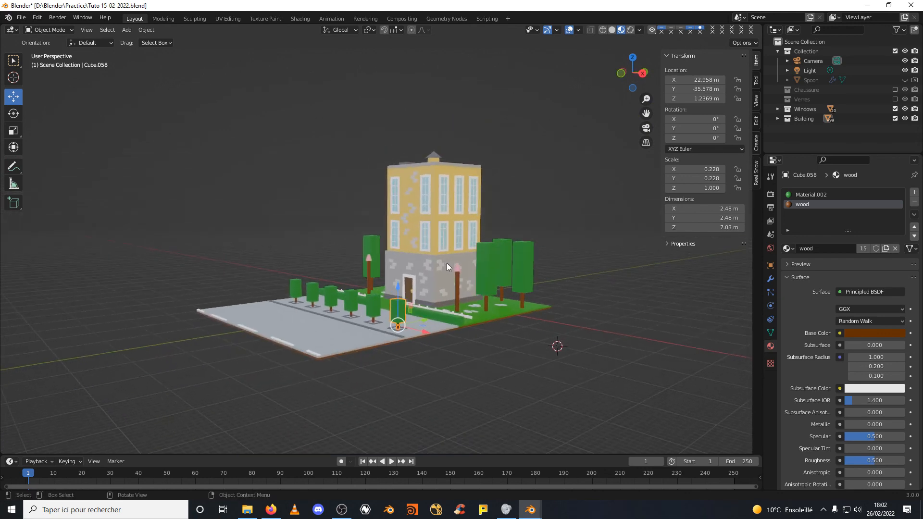
Select the scene's camera and view the building scene through it.
scroll(446, 266, "up", 2)
scroll(445, 268, "down", 1)
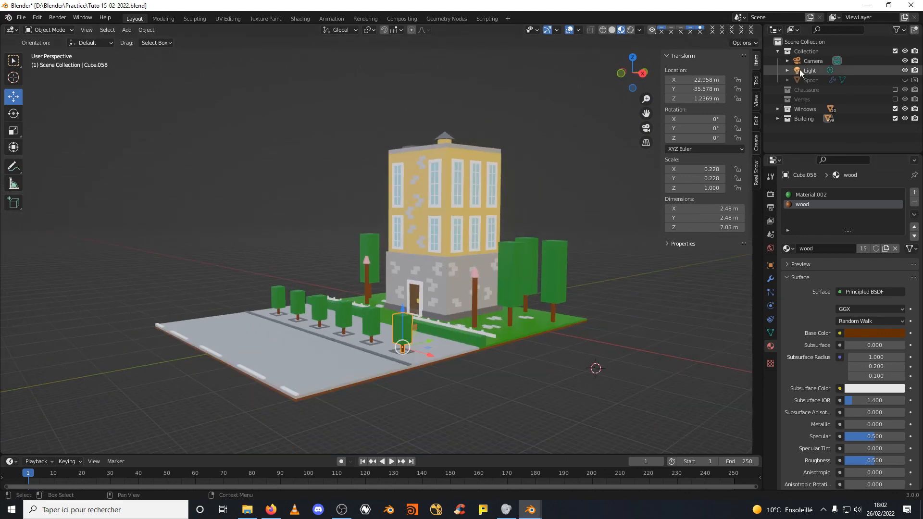
left_click(812, 61)
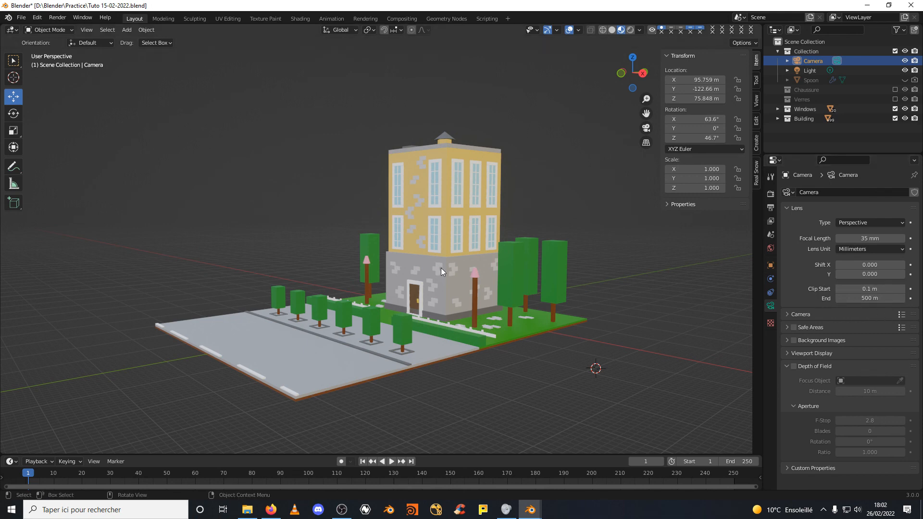
key("KP_0")
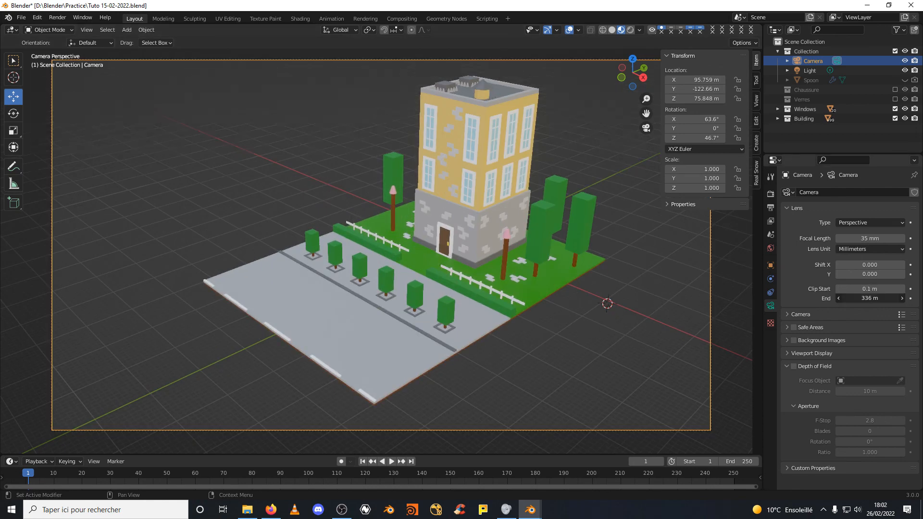
Try reducing the camera's clip end distance to 52.8 m, and restore it to 500 m.
left_click_drag(870, 298, 839, 298)
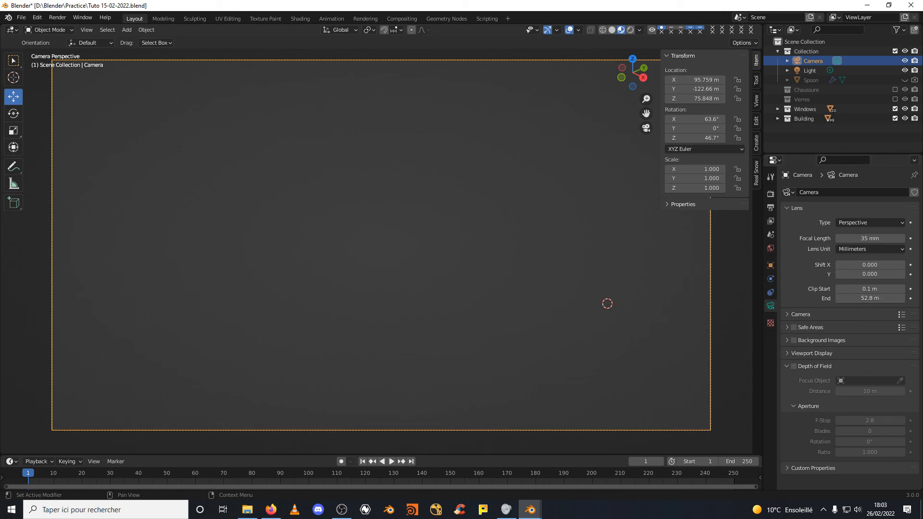
left_click(865, 298)
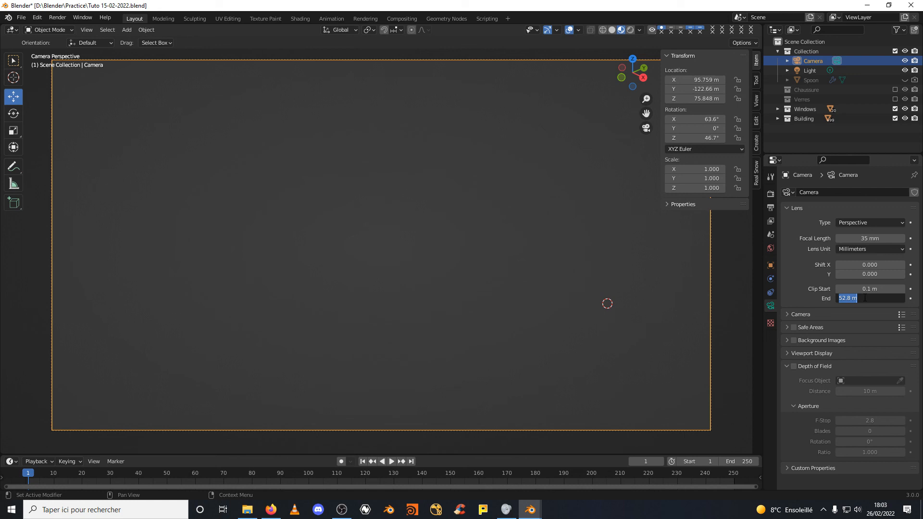
type("500")
key("Return")
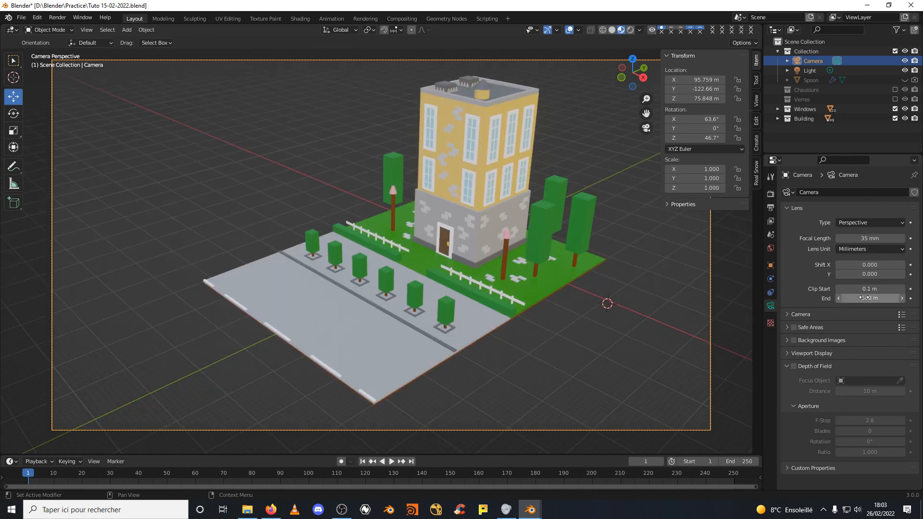